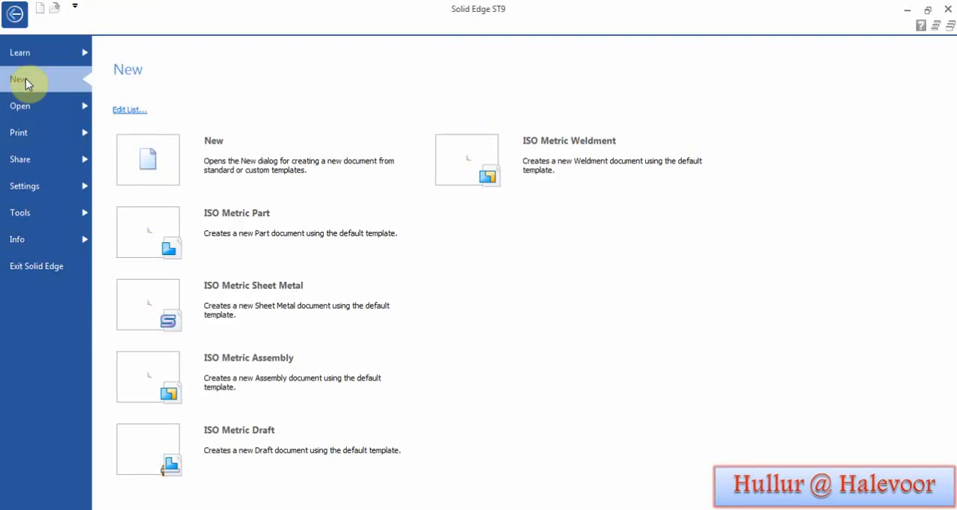
# Step: Create a new ISO Metric Part document and switch it to Ordered modeling
pyautogui.click(245, 230)
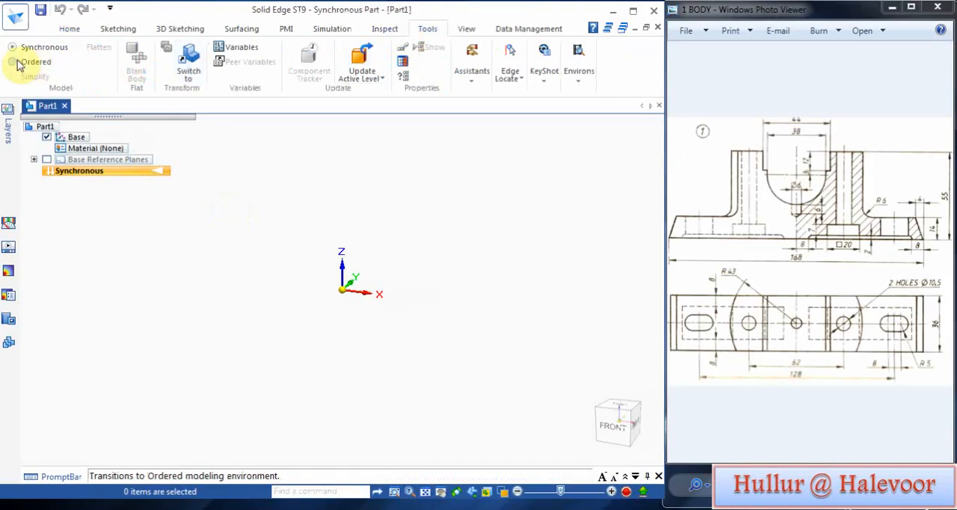
pyautogui.click(12, 61)
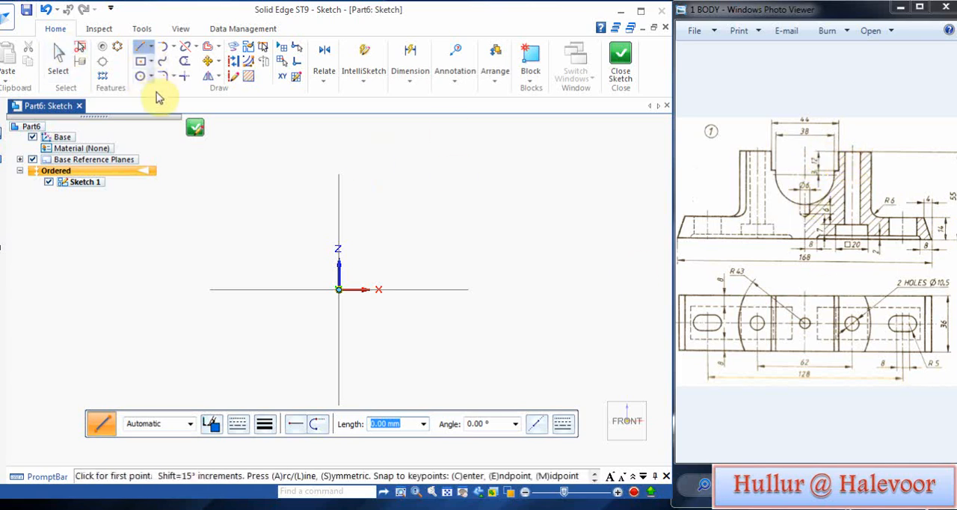
# Step: Draw a horizontal base line from the origin along the X axis with a length of 168/2 mm
pyautogui.click(141, 77)
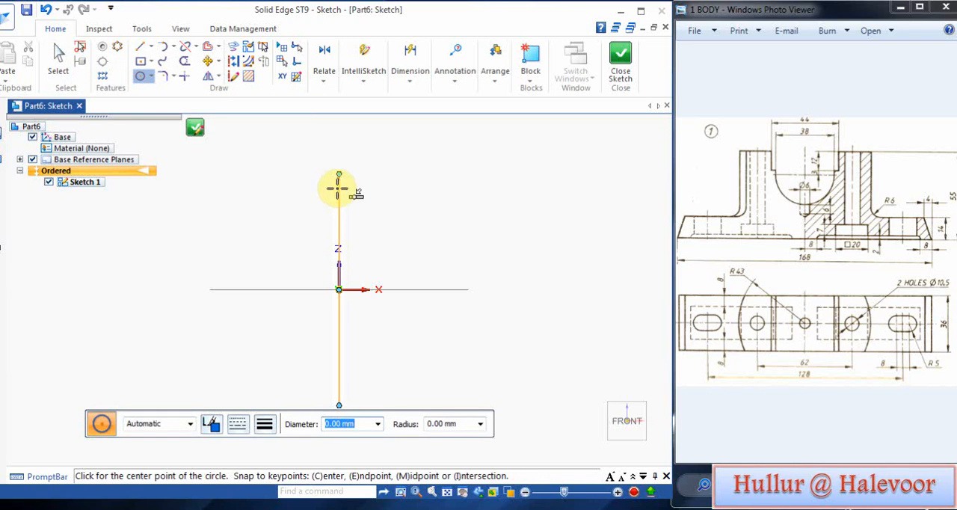
pyautogui.click(139, 47)
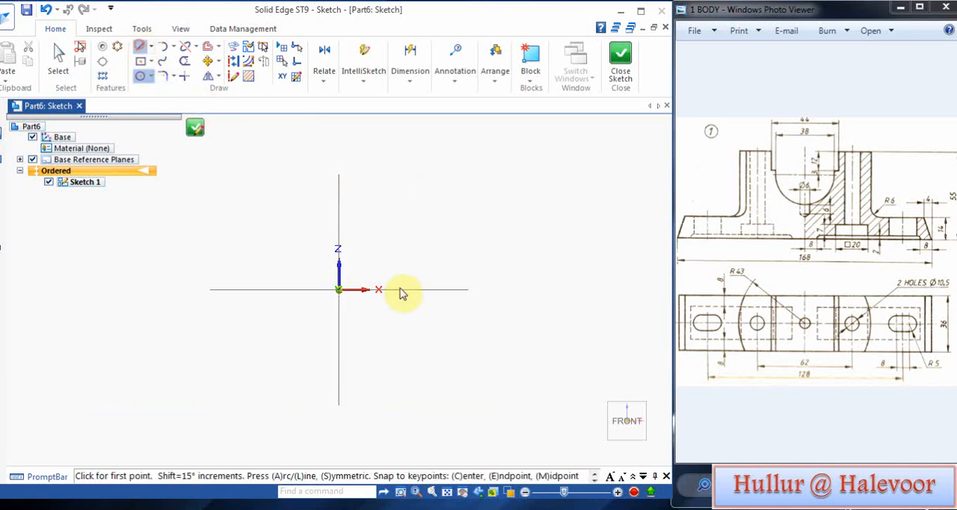
pyautogui.click(339, 290)
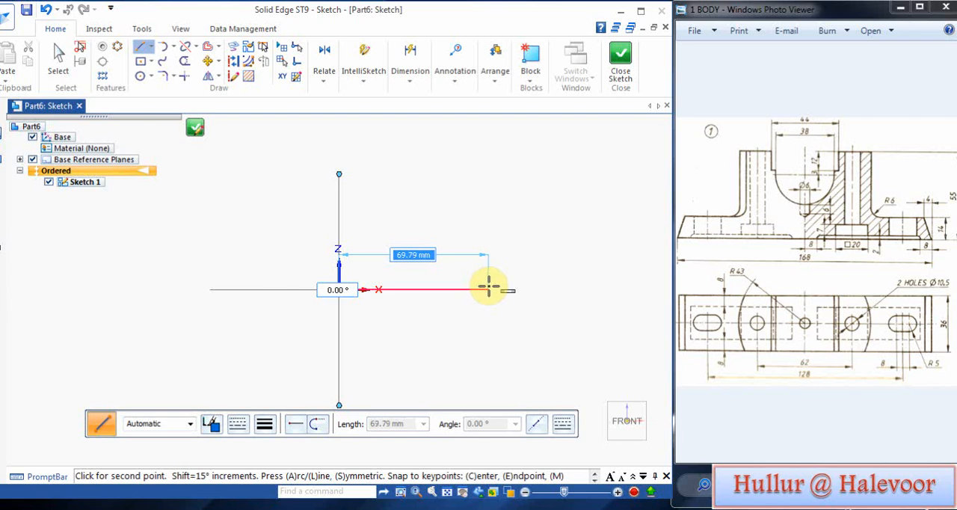
pyautogui.write('168')
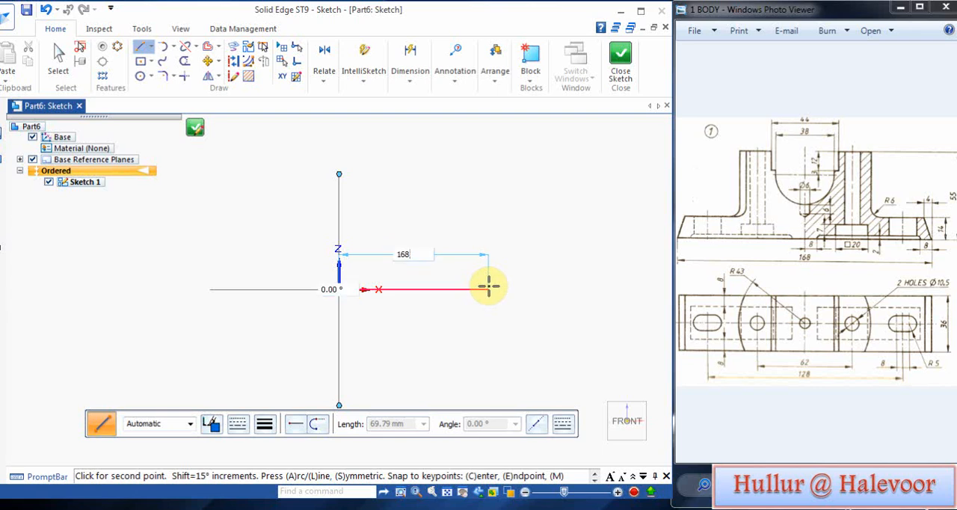
pyautogui.write('/2')
pyautogui.press('Tab')
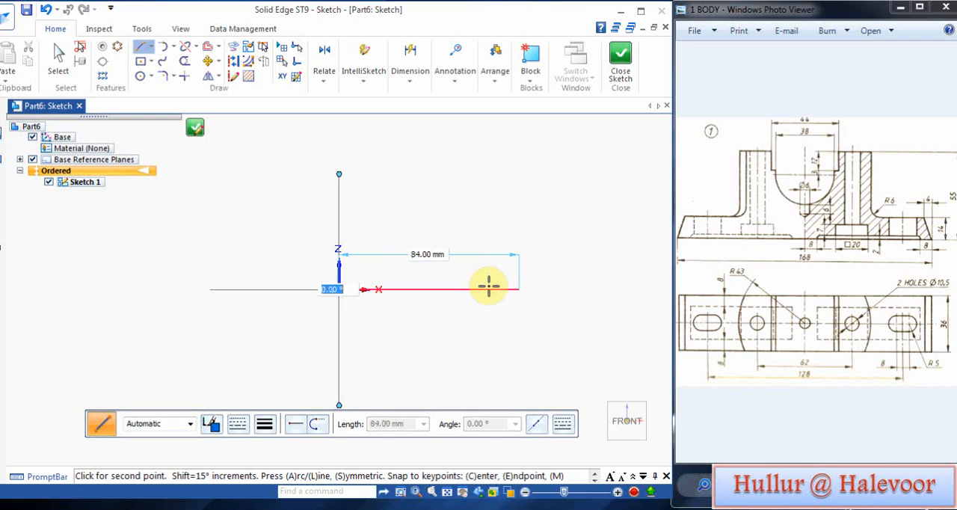
pyautogui.click(487, 283)
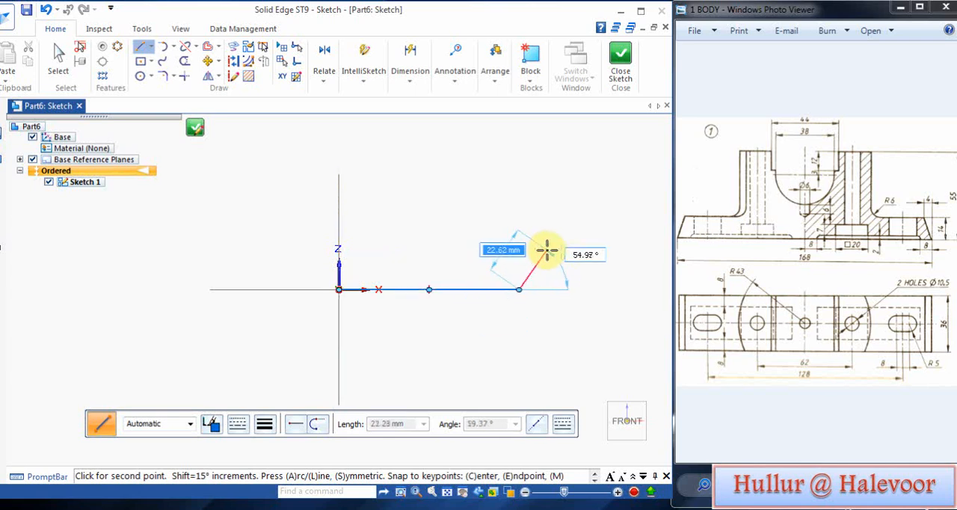
# Step: Continue the profile with a slanted end line about 16 mm long at about 110°, followed by a 37 mm horizontal line towards the Z axis
pyautogui.click(507, 257)
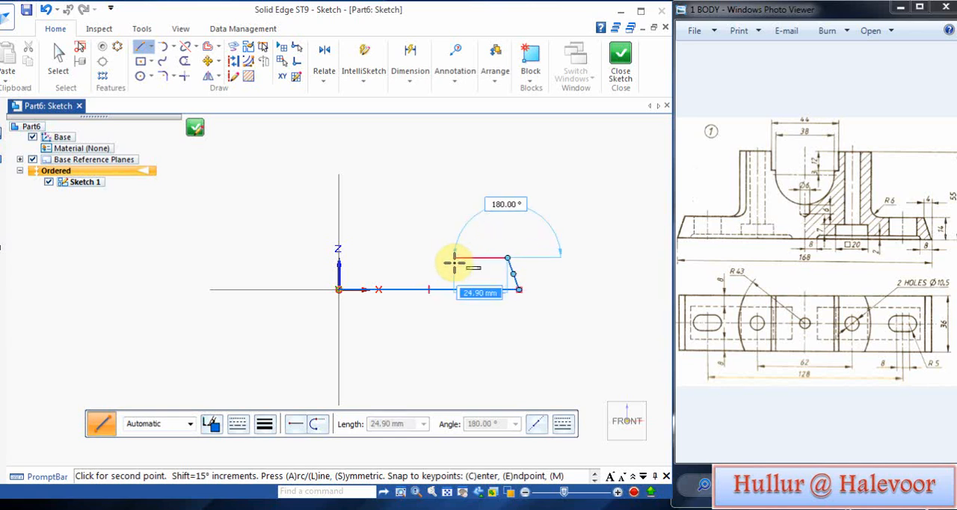
pyautogui.write('37')
pyautogui.press('Return')
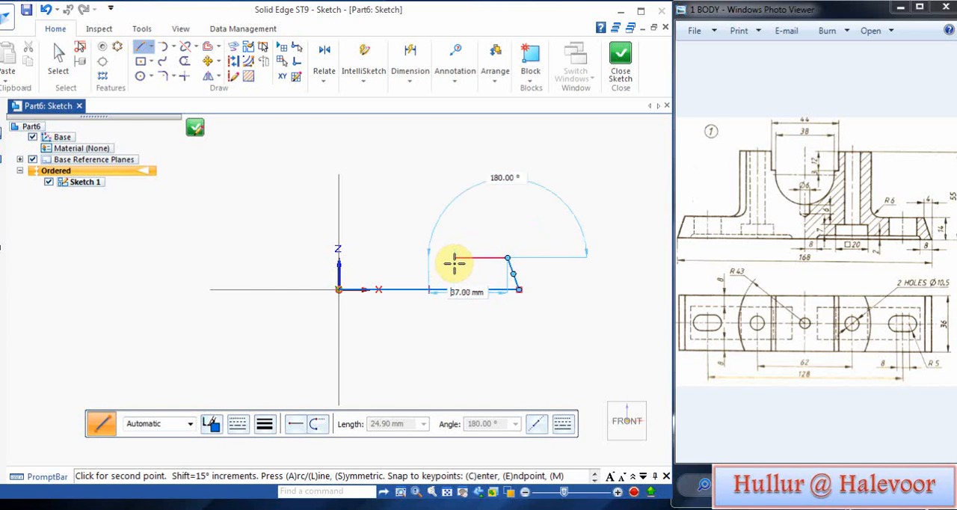
pyautogui.click(454, 262)
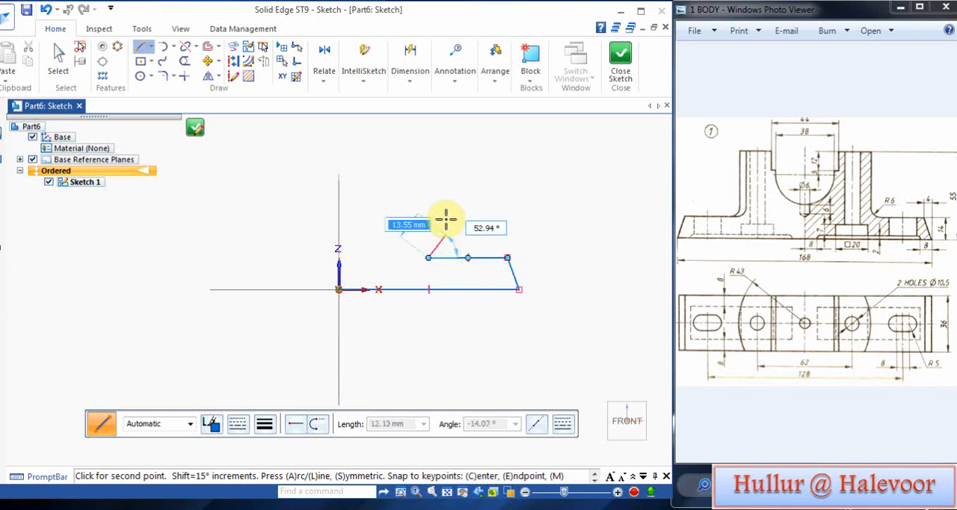
# Step: Continue the profile with a vertical upright, a horizontal top edge, a drop of about 13 mm, a short inward ledge and a short downward line
pyautogui.click(428, 170)
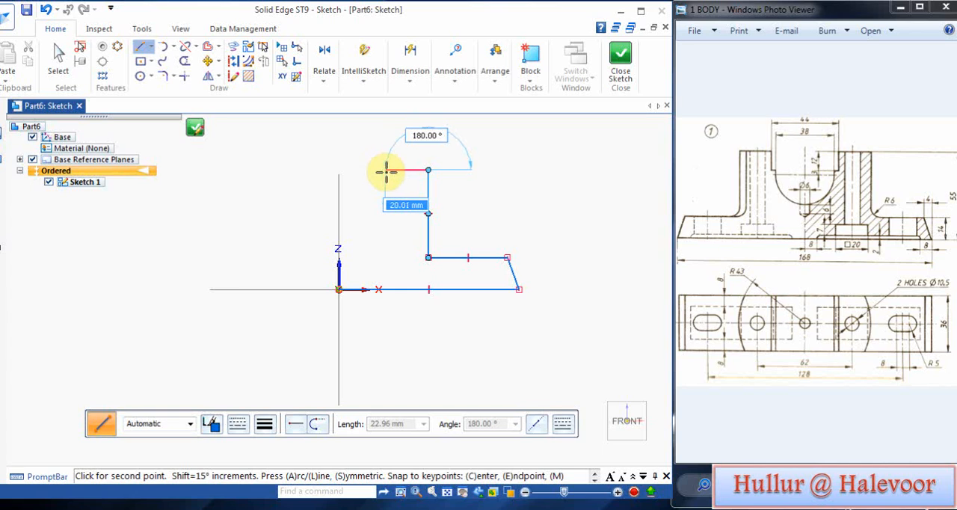
pyautogui.click(381, 170)
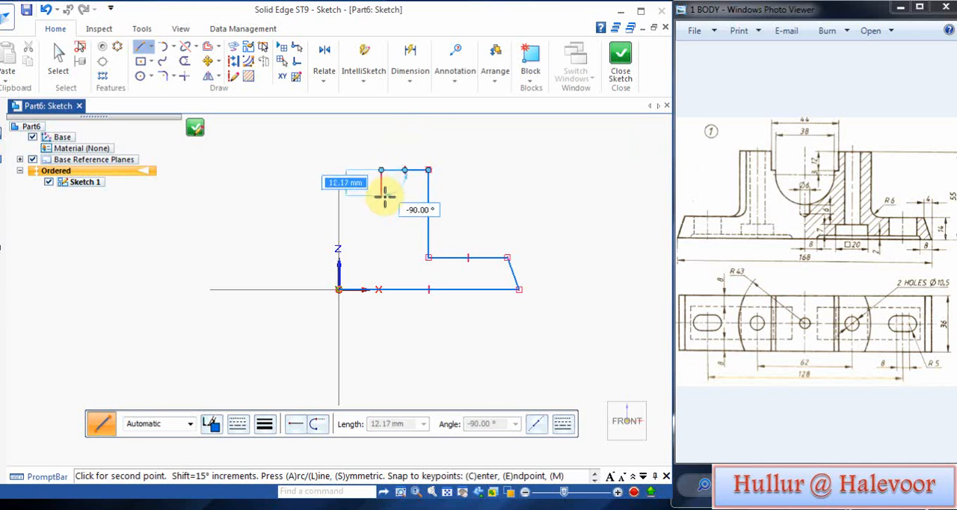
pyautogui.click(382, 183)
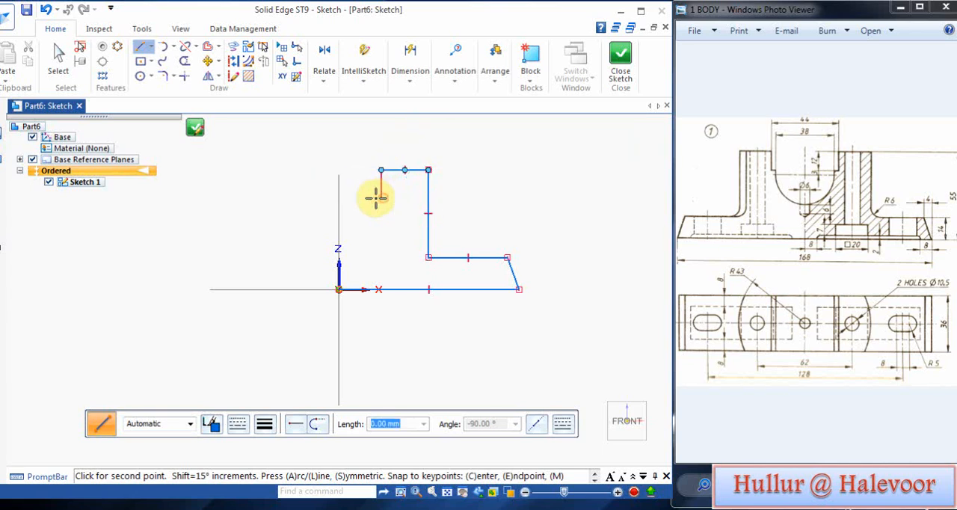
pyautogui.click(371, 197)
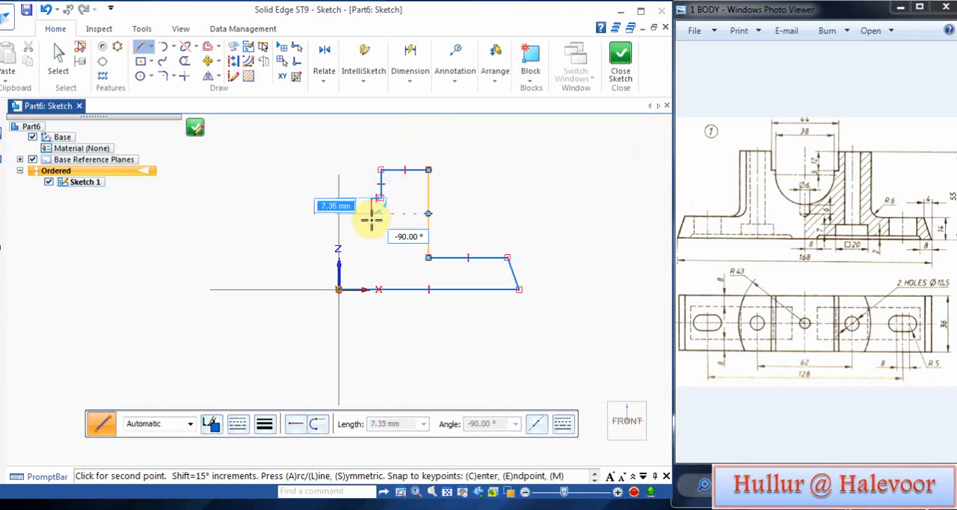
pyautogui.click(371, 223)
pyautogui.rightClick(377, 235)
# Step: Draw a 38 mm diameter circle centred on the vertical axis above the origin
pyautogui.scroll(2, 361, 275)
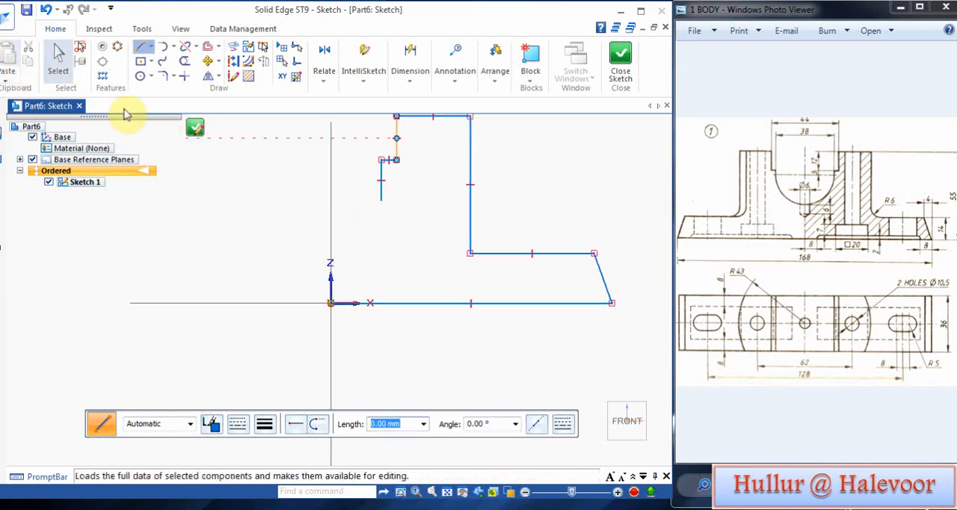
pyautogui.click(141, 76)
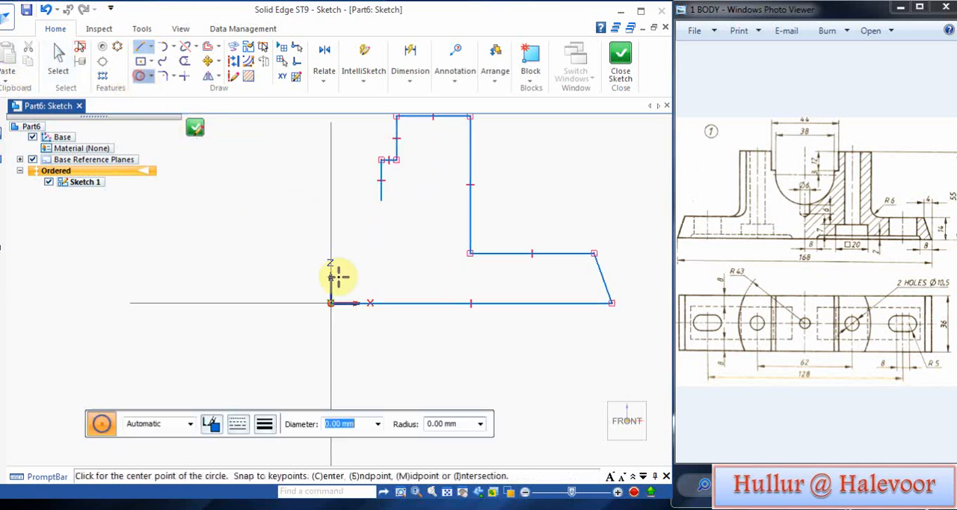
pyautogui.click(332, 211)
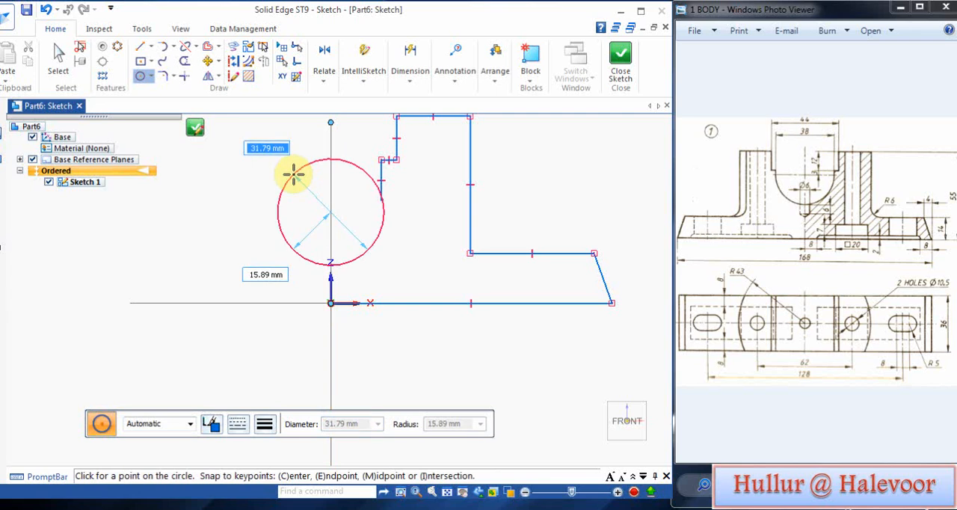
pyautogui.write('38')
pyautogui.press('Return')
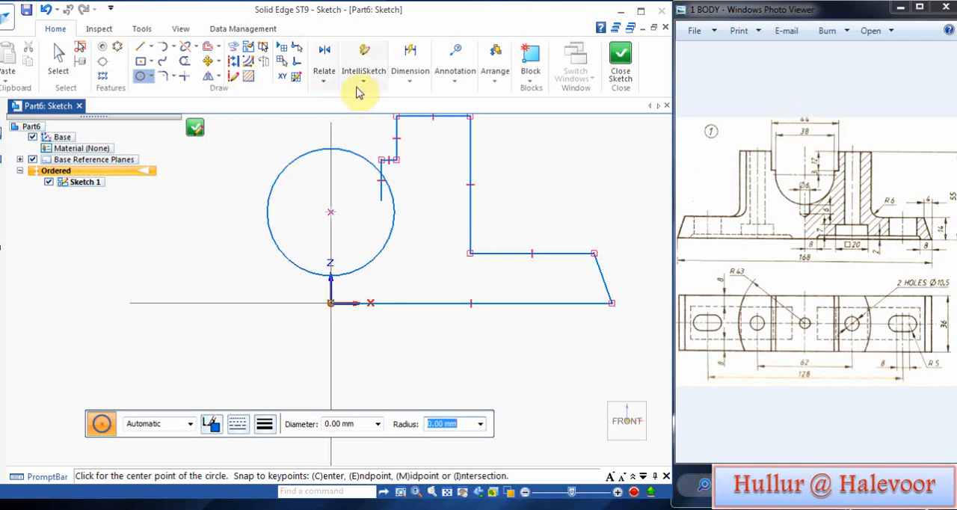
# Step: Dimension the vertical distance from the origin to the circle's centre and set it to 40 mm
pyautogui.click(409, 82)
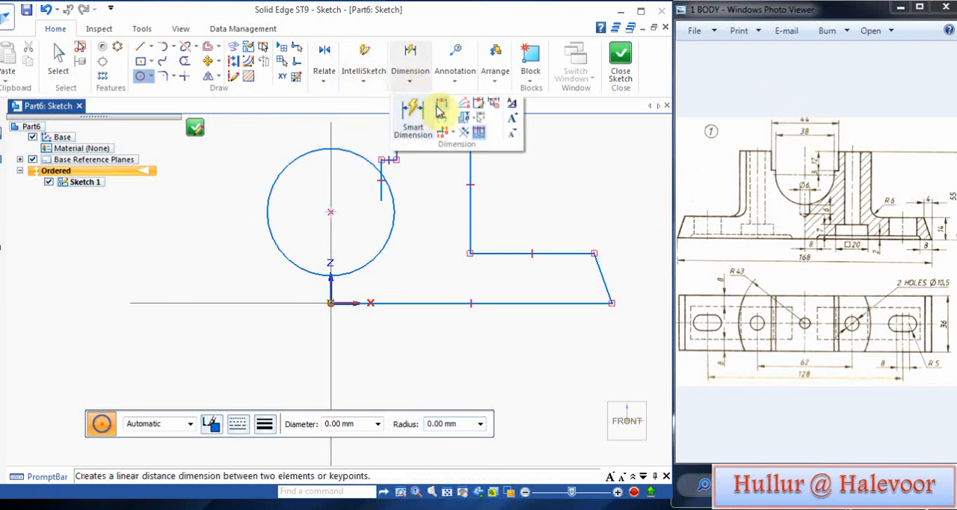
pyautogui.click(440, 105)
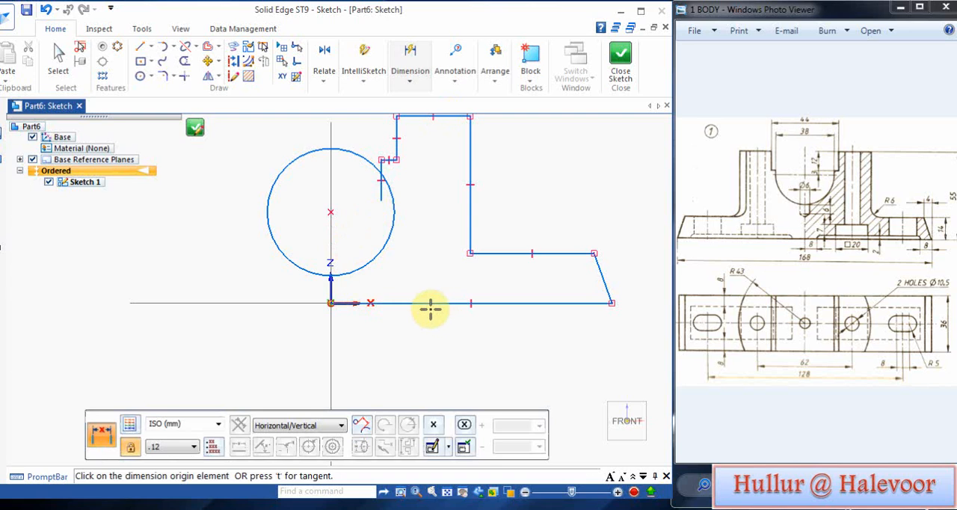
pyautogui.click(331, 302)
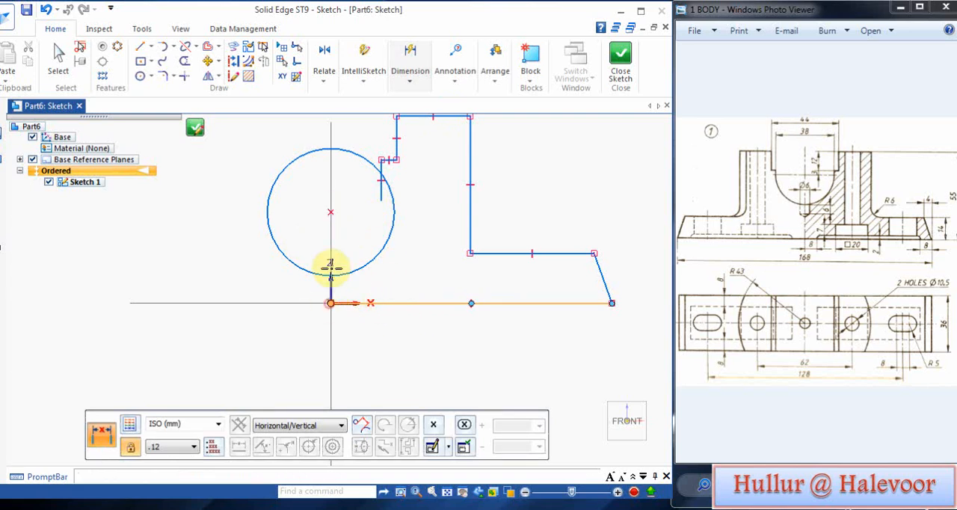
pyautogui.click(331, 209)
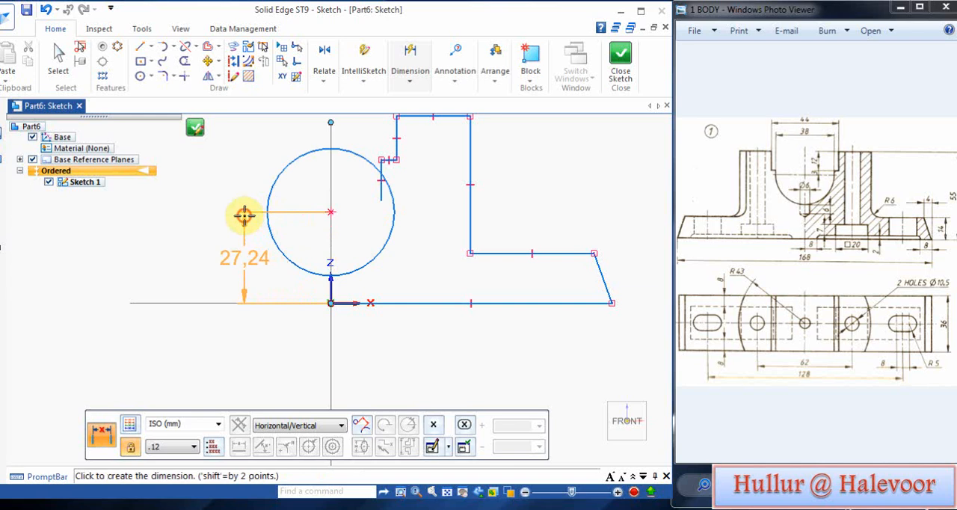
pyautogui.click(243, 216)
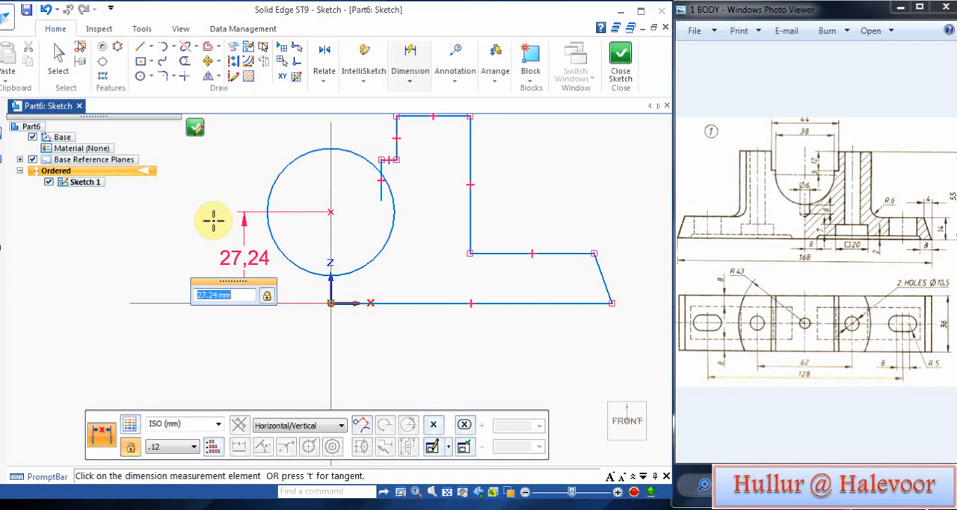
pyautogui.write('40')
pyautogui.press('Return')
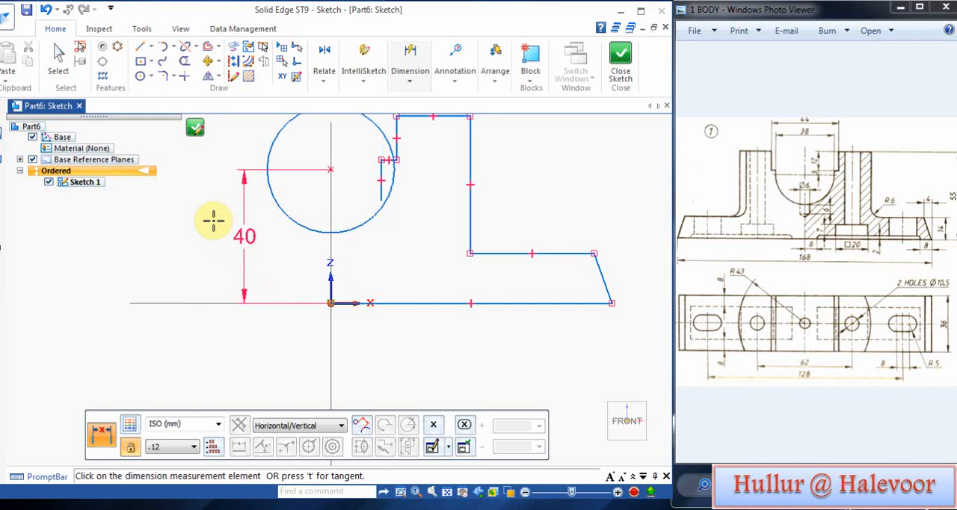
pyautogui.click(355, 194)
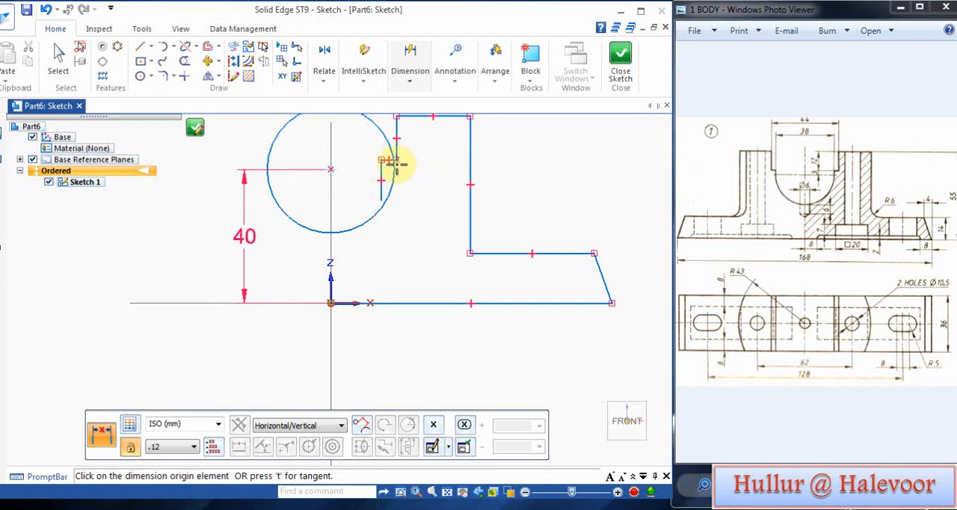
# Step: Dimension the vertical distance between the circle's centre and the short horizontal ledge and set it to 3 mm
pyautogui.scroll(2, 387, 160)
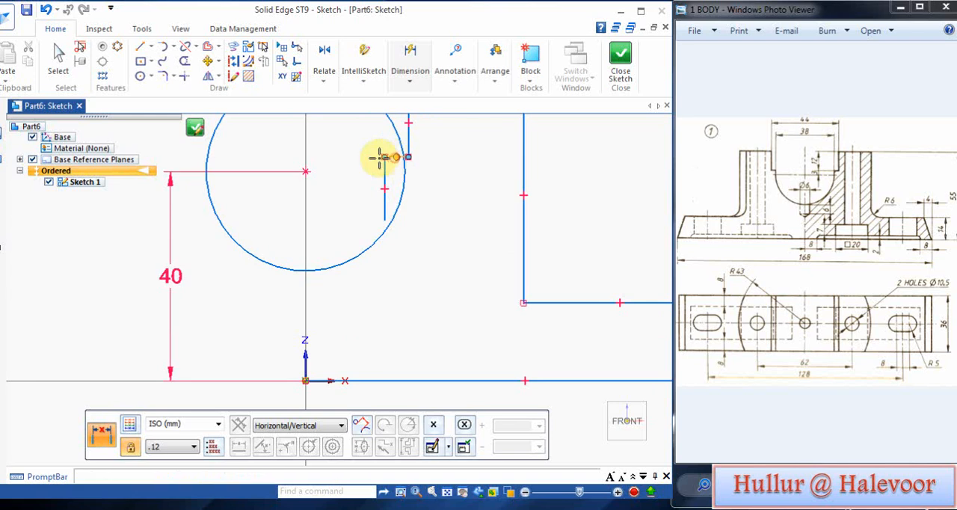
pyautogui.click(306, 171)
pyautogui.click(390, 169)
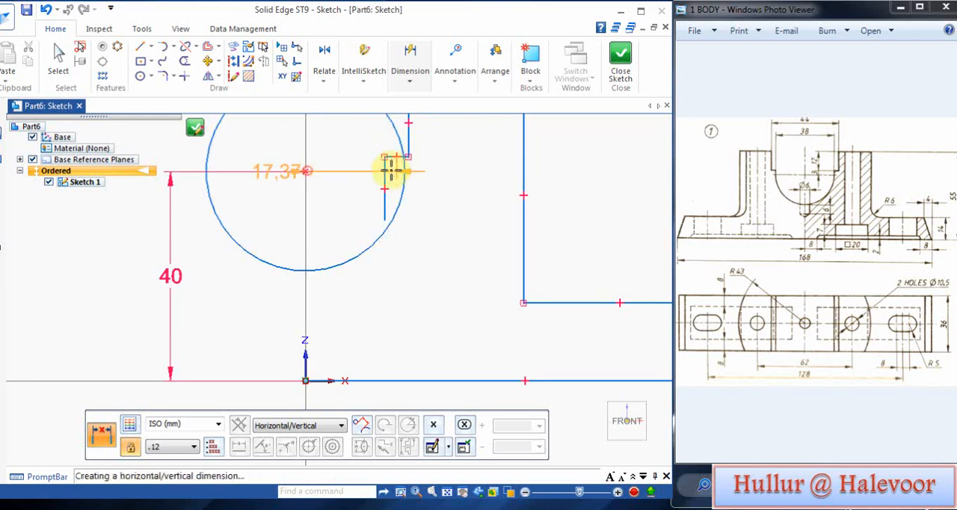
pyautogui.click(438, 165)
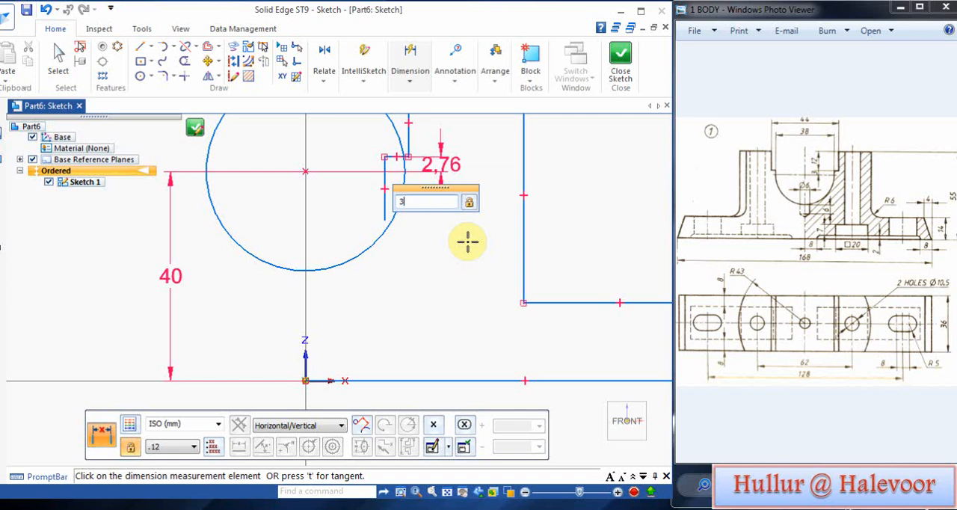
pyautogui.press('Return')
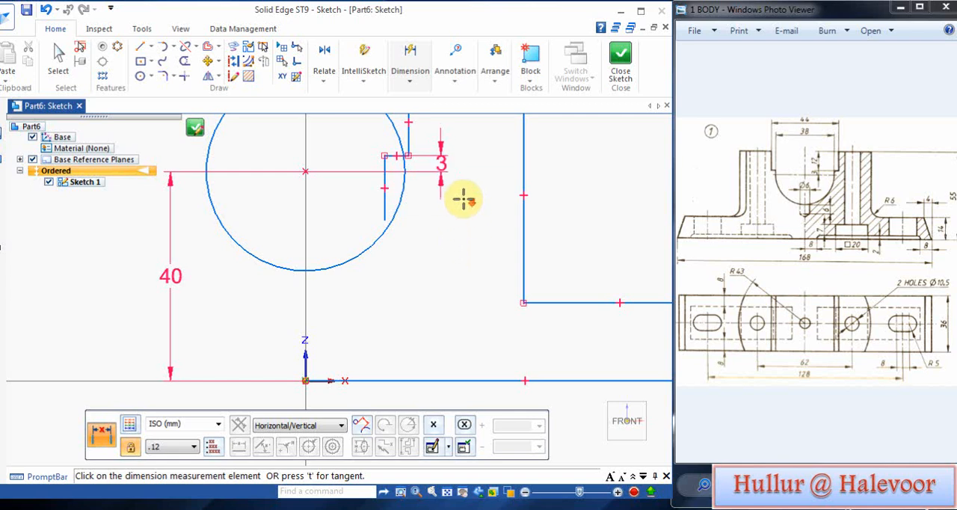
# Step: Add a smart dimension to the vertical edge above the ledge and set it to 12 mm
pyautogui.click(447, 491)
pyautogui.scroll(5, 389, 167)
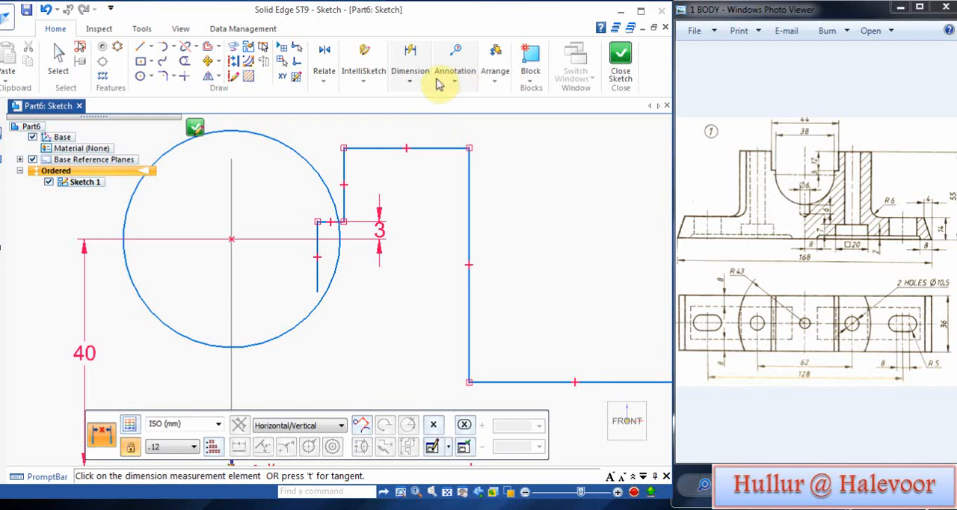
pyautogui.click(410, 80)
pyautogui.click(421, 108)
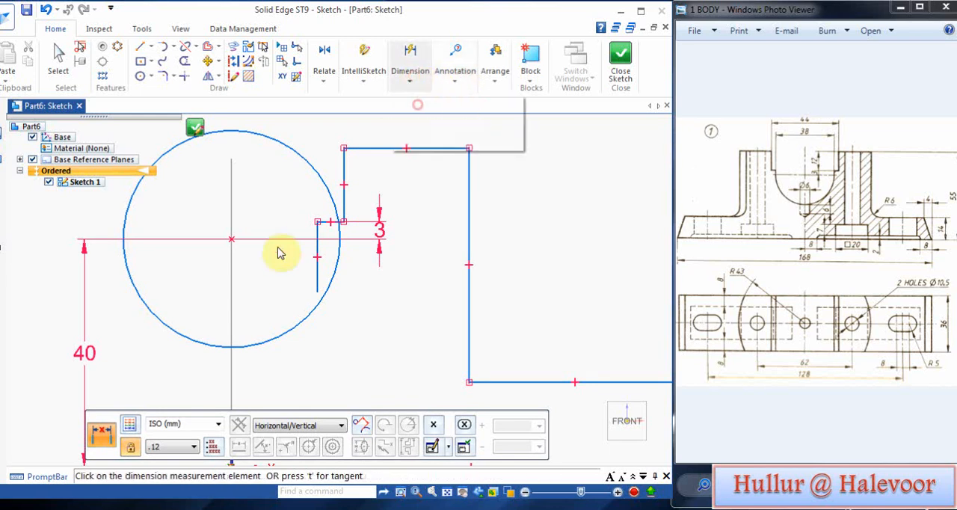
pyautogui.click(343, 172)
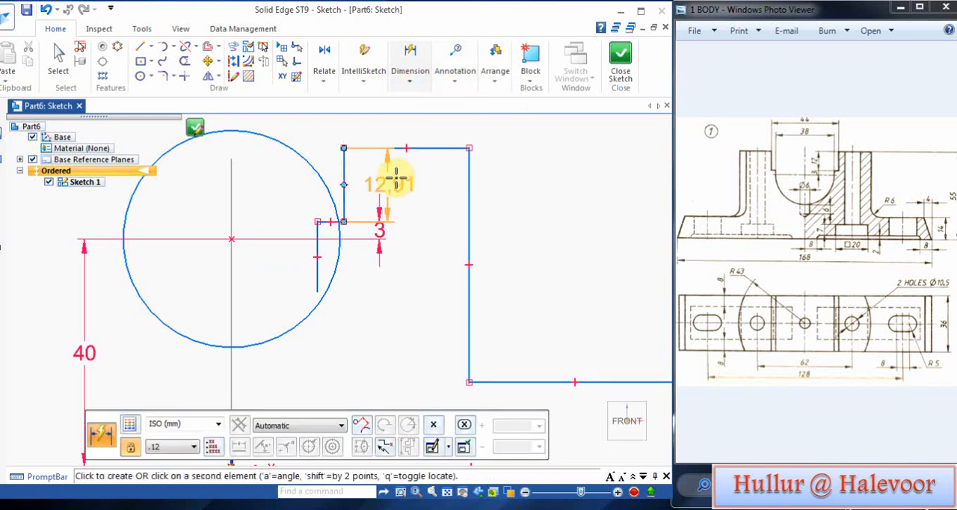
pyautogui.click(398, 178)
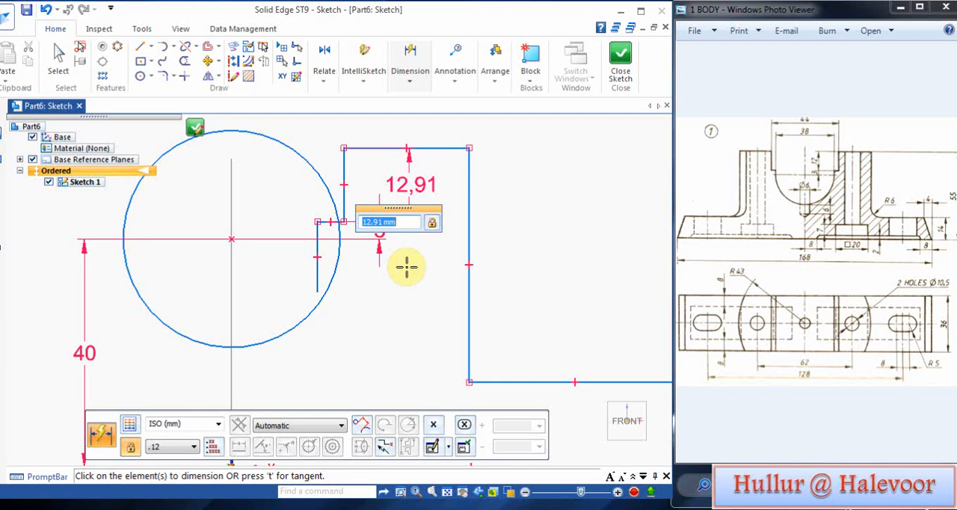
pyautogui.press('Return')
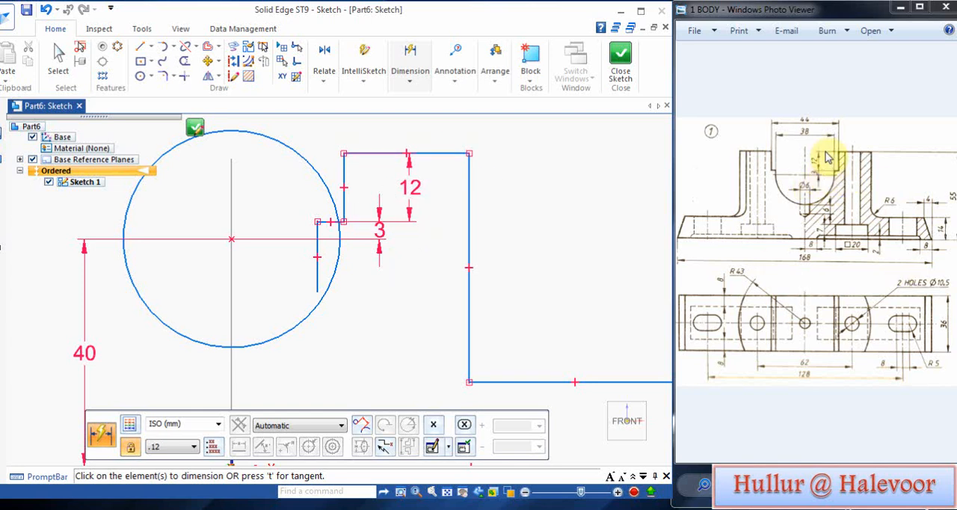
# Step: Dimension the horizontal distance from the circle's centre to the vertical edge above the ledge and set it to 22 mm
pyautogui.rightClick(525, 236)
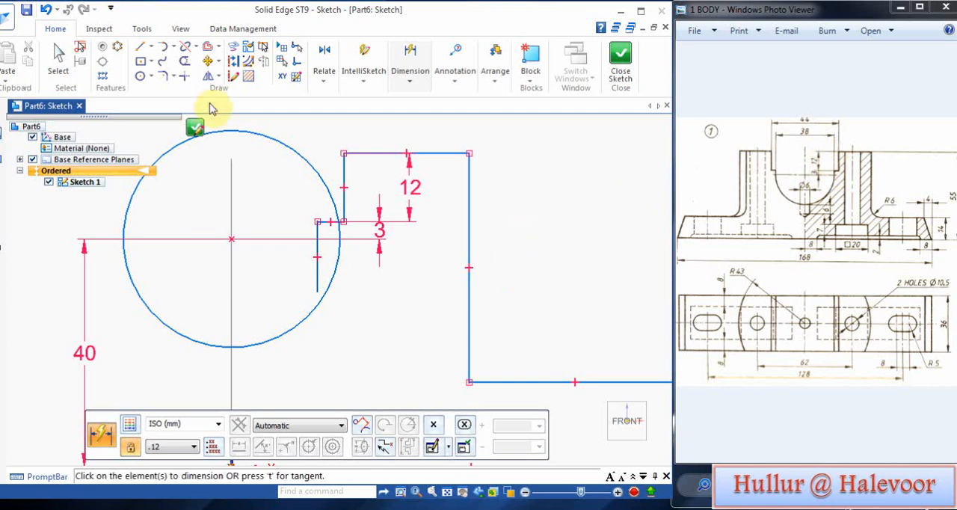
pyautogui.click(346, 169)
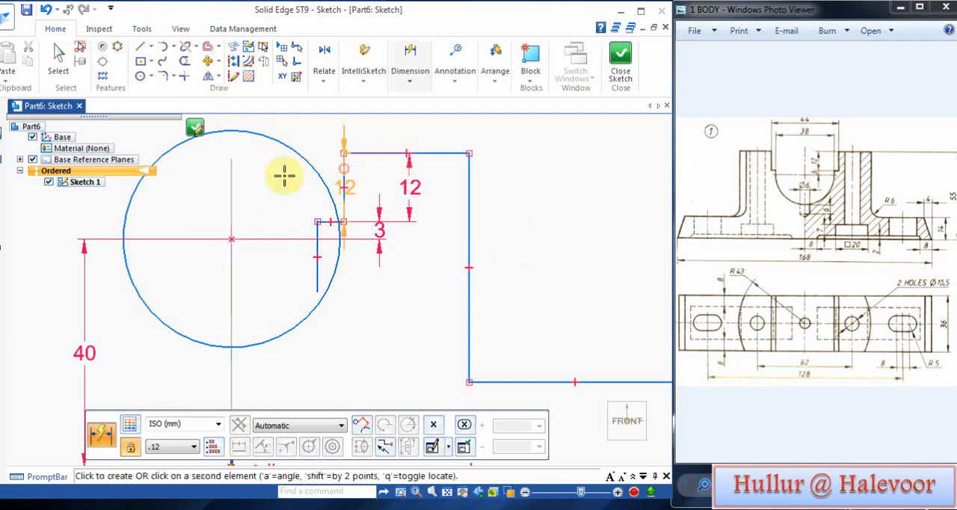
pyautogui.click(232, 179)
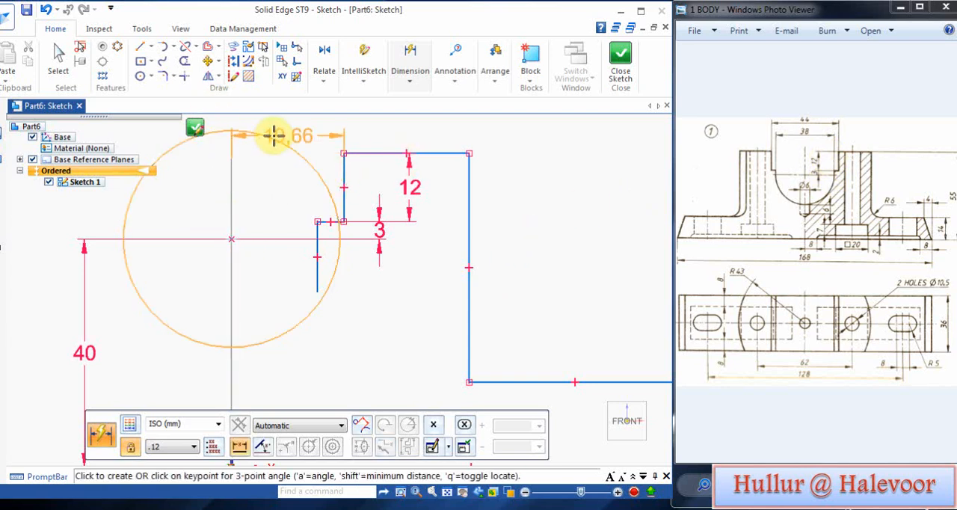
pyautogui.click(281, 133)
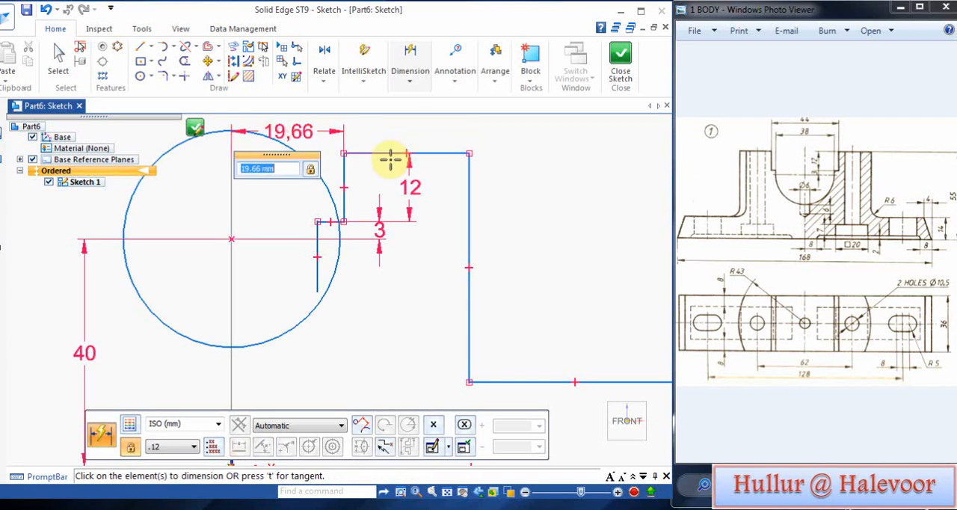
pyautogui.write('22')
pyautogui.press('Return')
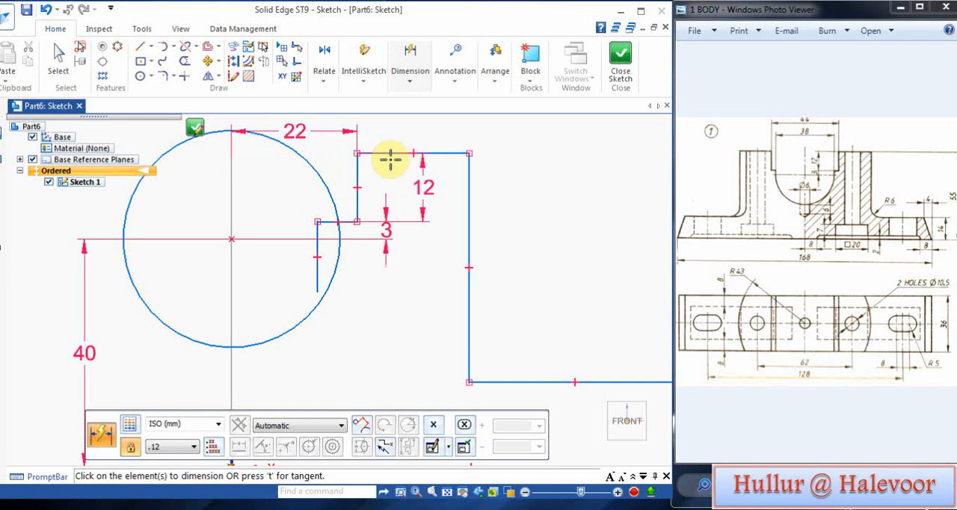
# Step: Dimension the horizontal distance from the circle's centre to the tall outer vertical edge and set it to 43 mm
pyautogui.click(470, 169)
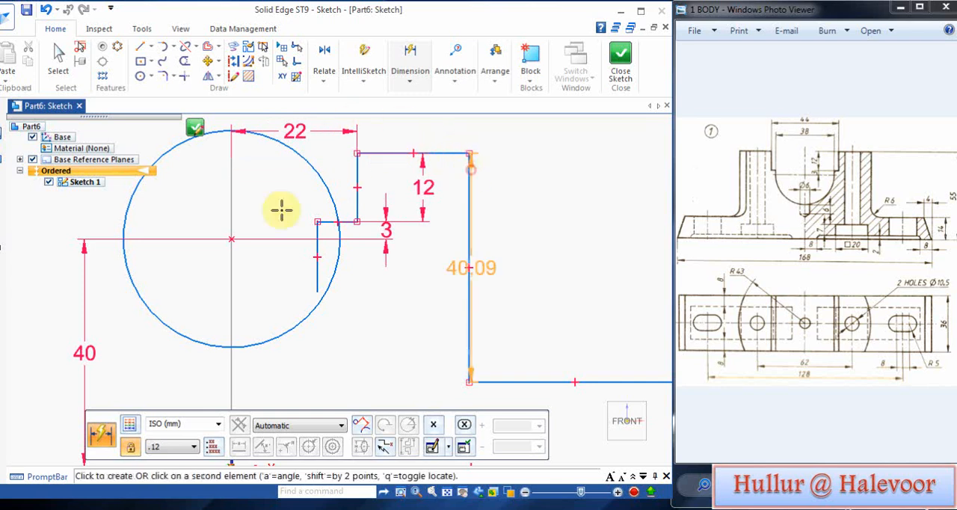
pyautogui.click(230, 184)
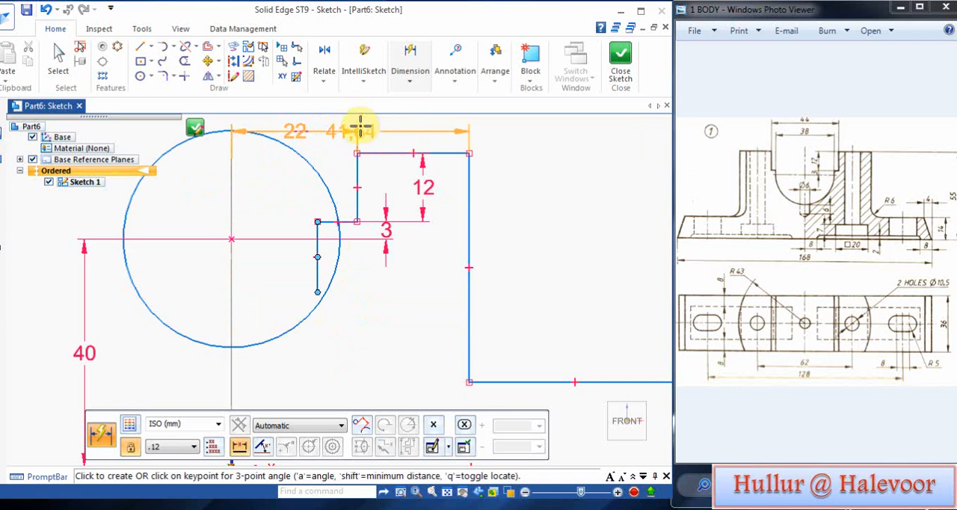
pyautogui.click(384, 117)
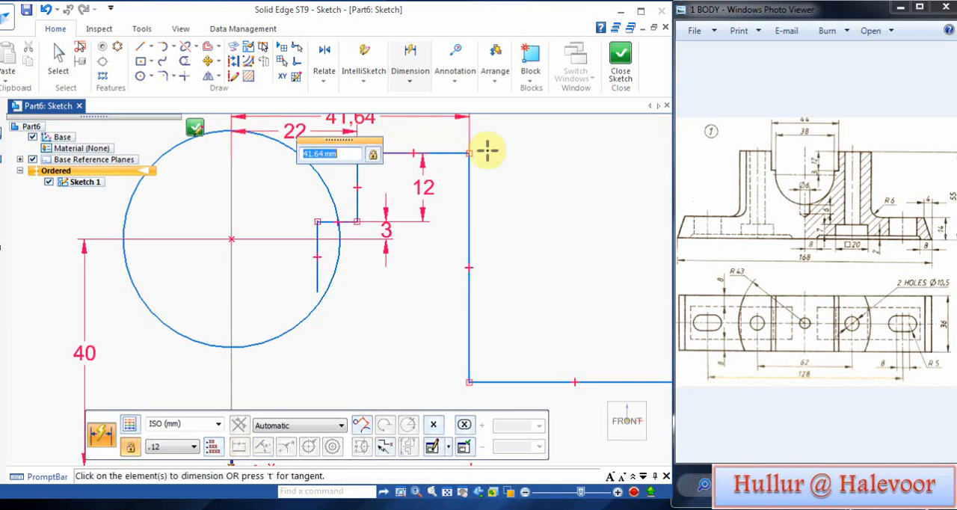
pyautogui.write('43')
pyautogui.press('Return')
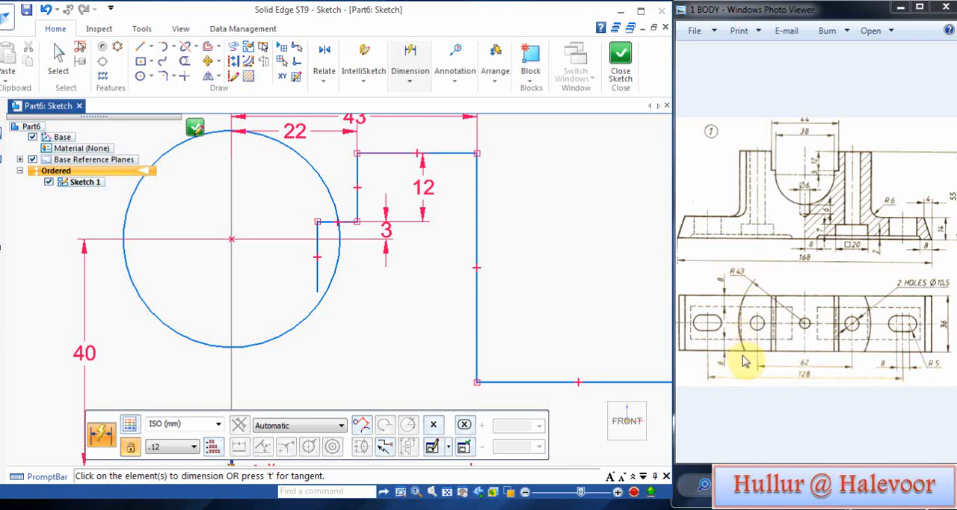
# Step: Dimension the length of the tall outer vertical edge and set it to 41 mm
pyautogui.click(476, 227)
pyautogui.click(541, 246)
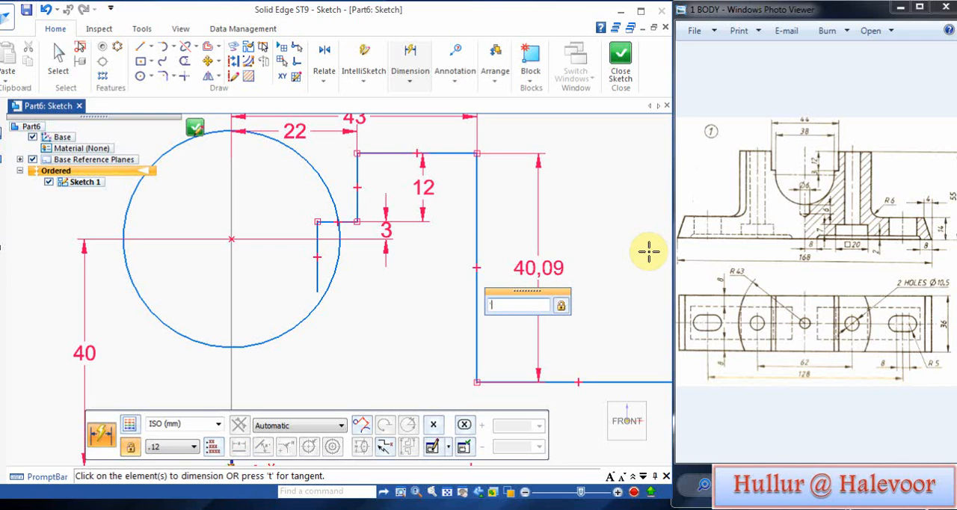
pyautogui.press('Return')
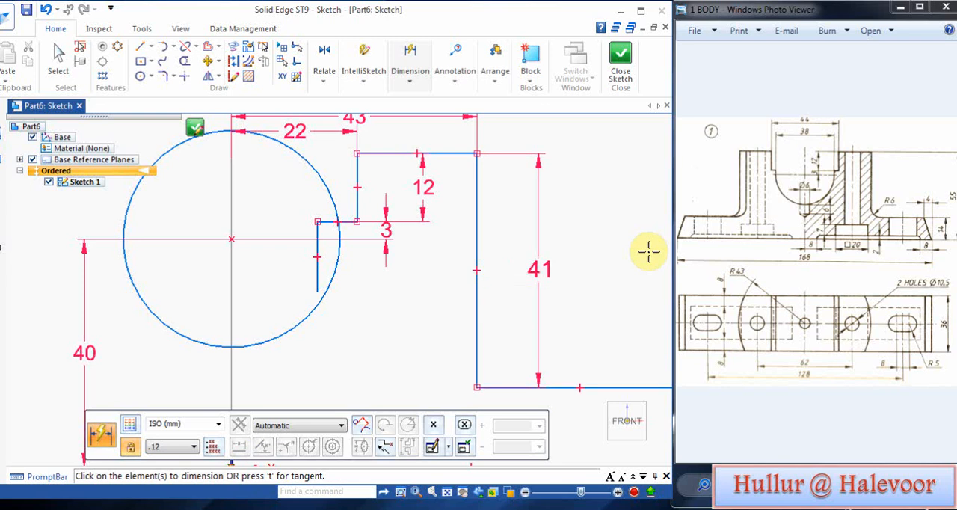
# Step: Dimension the foot's height between its upper edge and the base line, and dimension the base line's length
pyautogui.scroll(1, 625, 318)
pyautogui.scroll(-3, 566, 401)
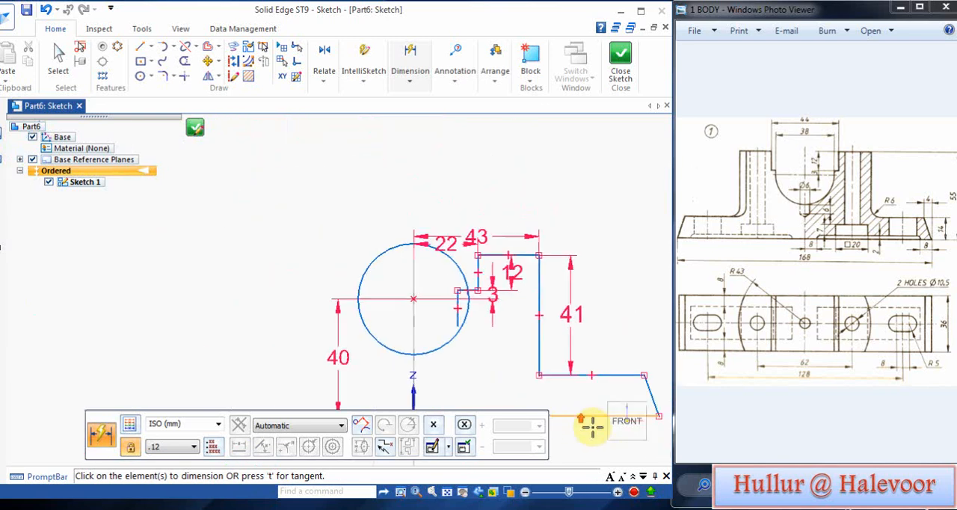
pyautogui.click(446, 491)
pyautogui.scroll(1, 474, 275)
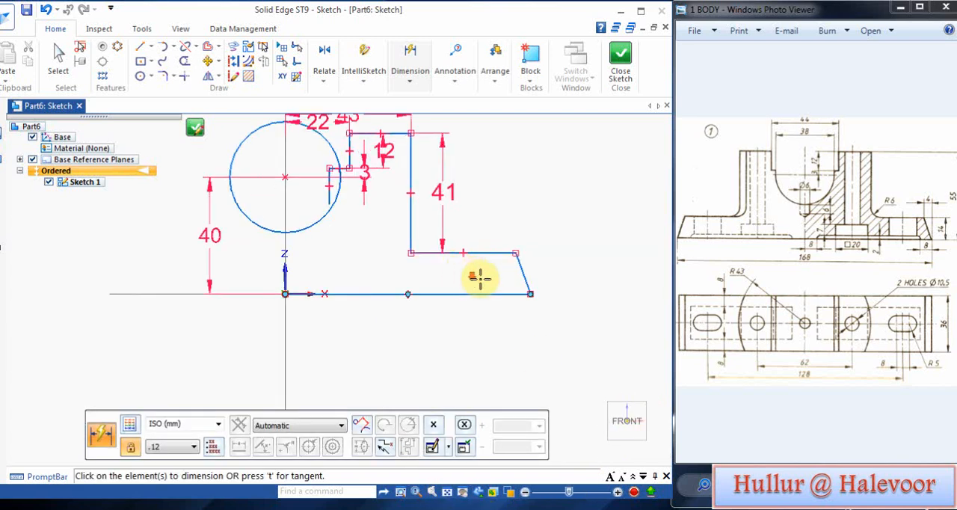
pyautogui.click(499, 255)
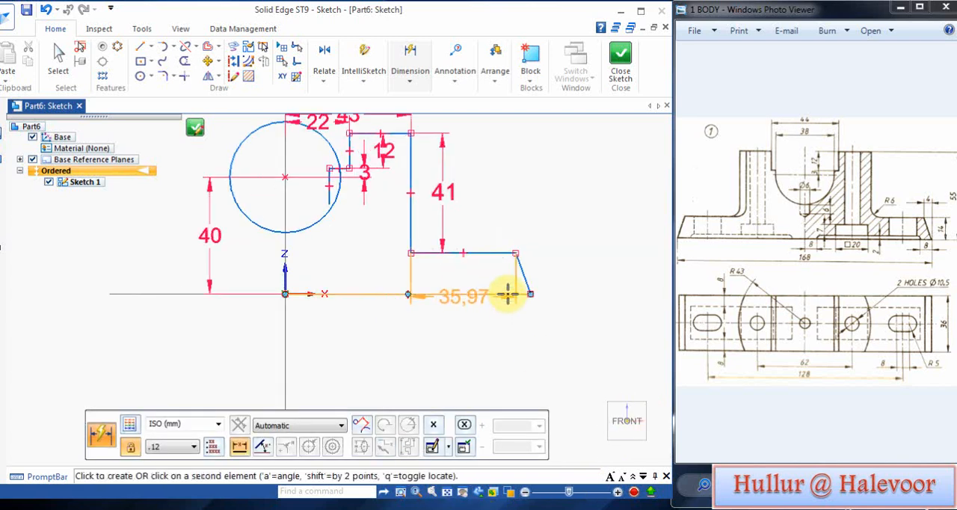
pyautogui.click(507, 293)
pyautogui.click(577, 275)
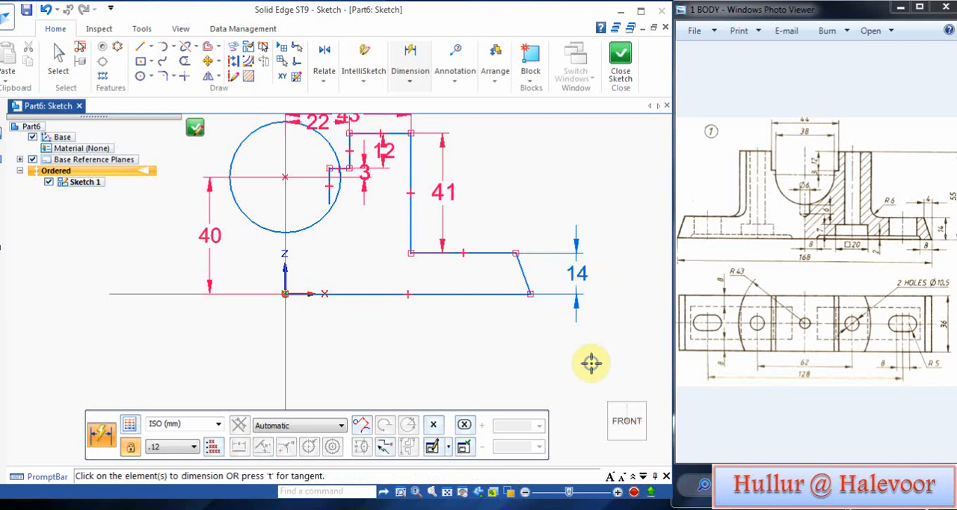
pyautogui.click(484, 300)
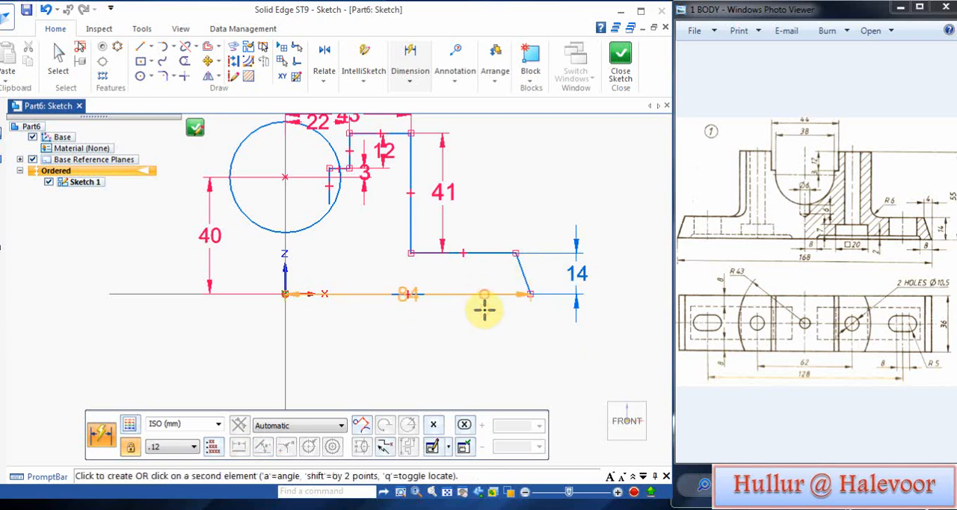
pyautogui.click(485, 317)
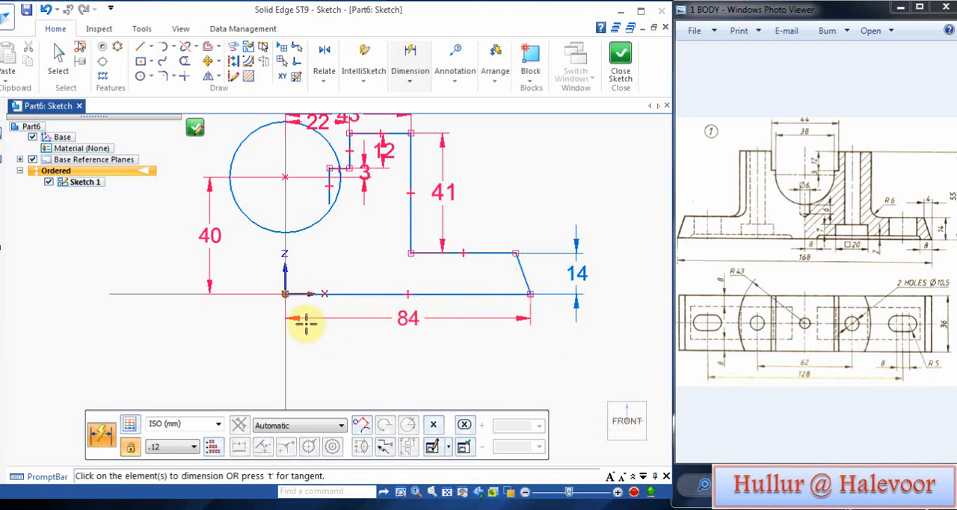
# Step: Trim away the ledge line segments inside the circle and mirror the half-profile about the vertical axis
pyautogui.click(185, 62)
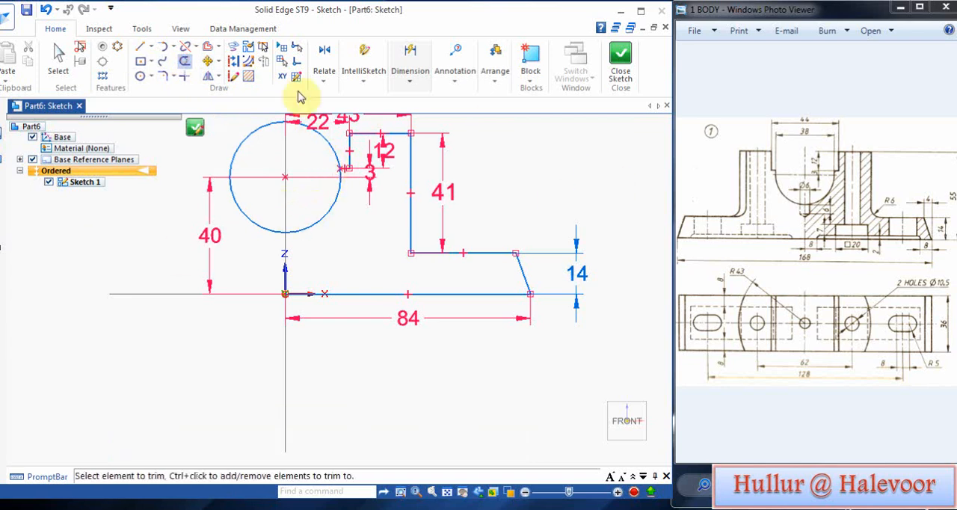
pyautogui.click(209, 76)
pyautogui.scroll(-2, 356, 157)
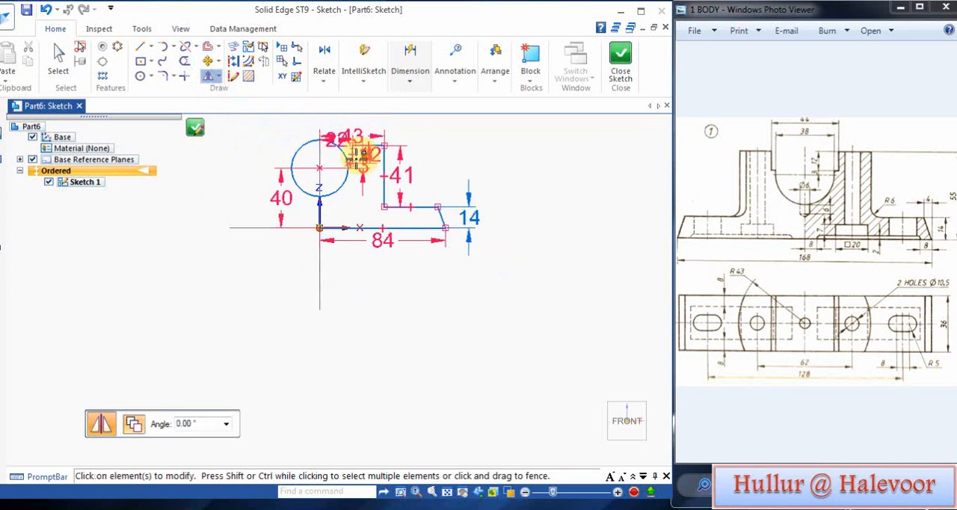
pyautogui.moveTo(310, 132); pyautogui.dragTo(493, 270)
pyautogui.rightClick(493, 270)
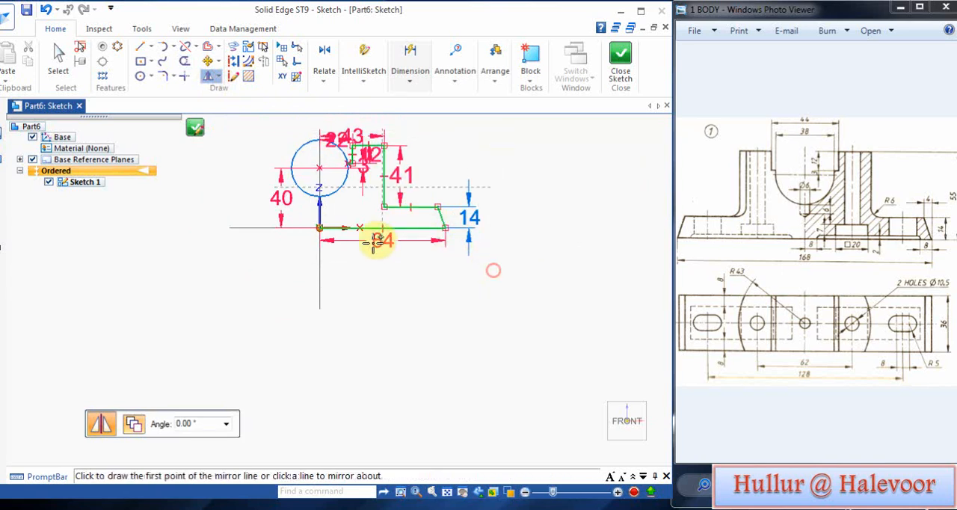
pyautogui.click(320, 156)
pyautogui.rightClick(352, 294)
pyautogui.scroll(2, 312, 161)
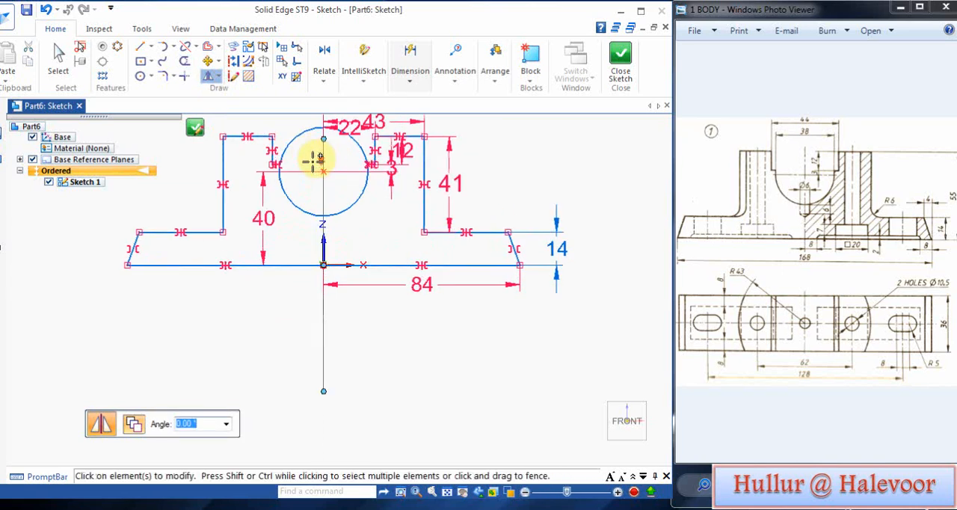
# Step: Trim away the circle's upper arc to leave the open bearing seat, and finish the front-plane sketch
pyautogui.scroll(1, 317, 161)
pyautogui.click(184, 60)
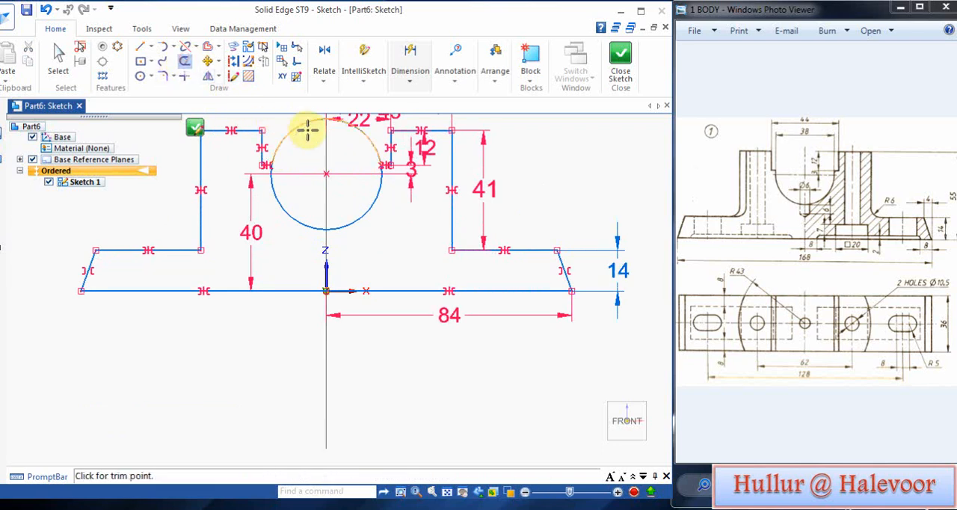
pyautogui.moveTo(295, 123); pyautogui.dragTo(324, 143)
pyautogui.scroll(-3, 325, 143)
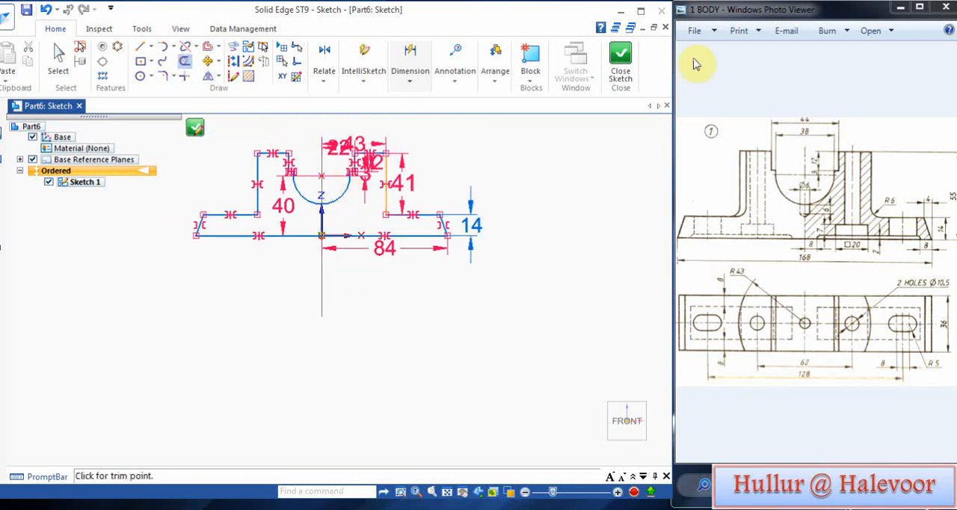
pyautogui.click(194, 126)
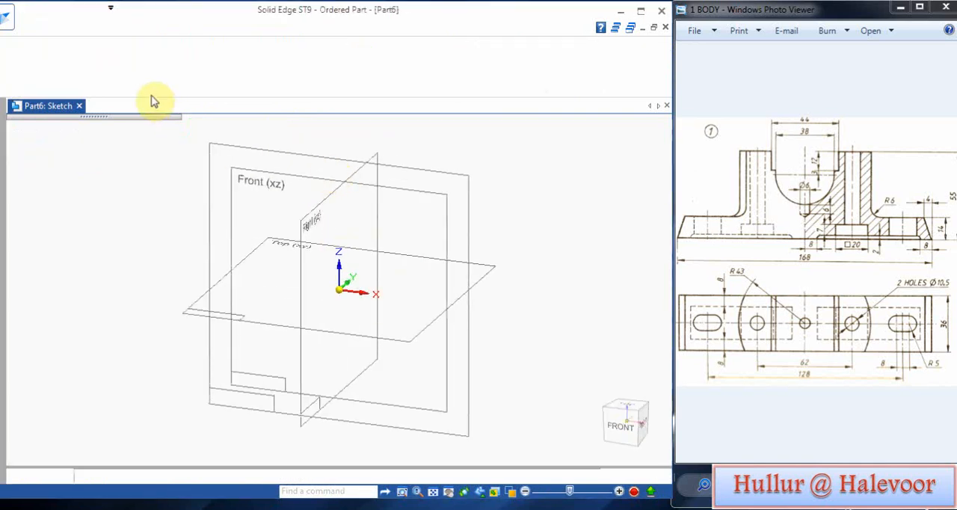
pyautogui.click(191, 423)
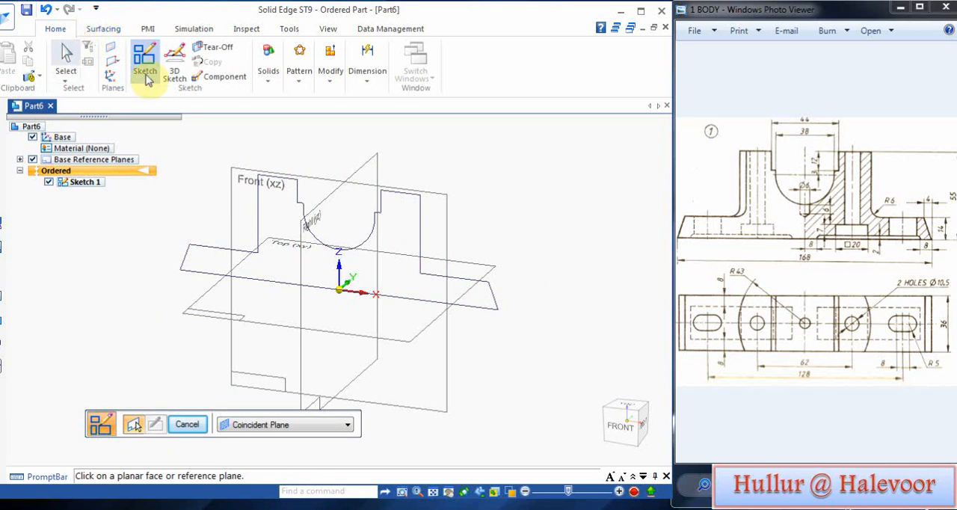
# Step: Extrude the closed front profile symmetrically with a total distance of 36 mm and hide Sketch 1
pyautogui.click(270, 80)
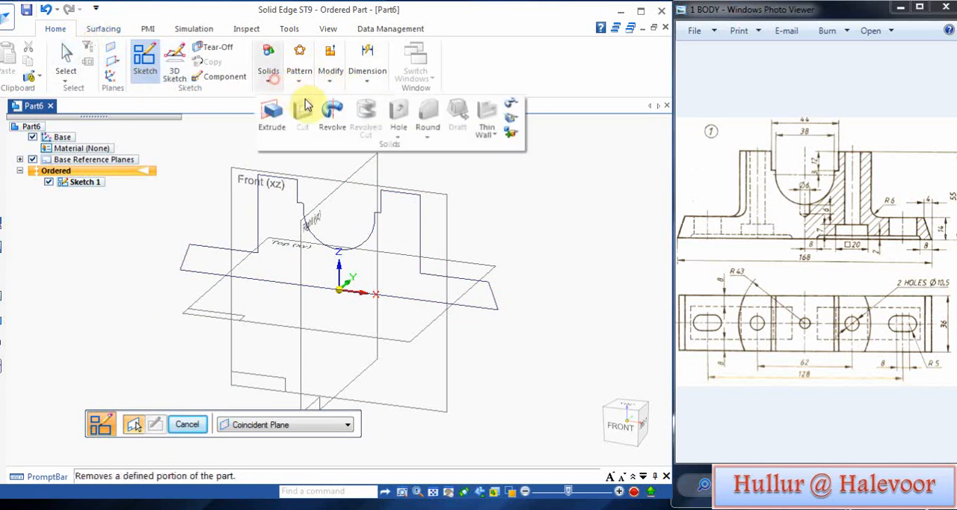
pyautogui.click(273, 112)
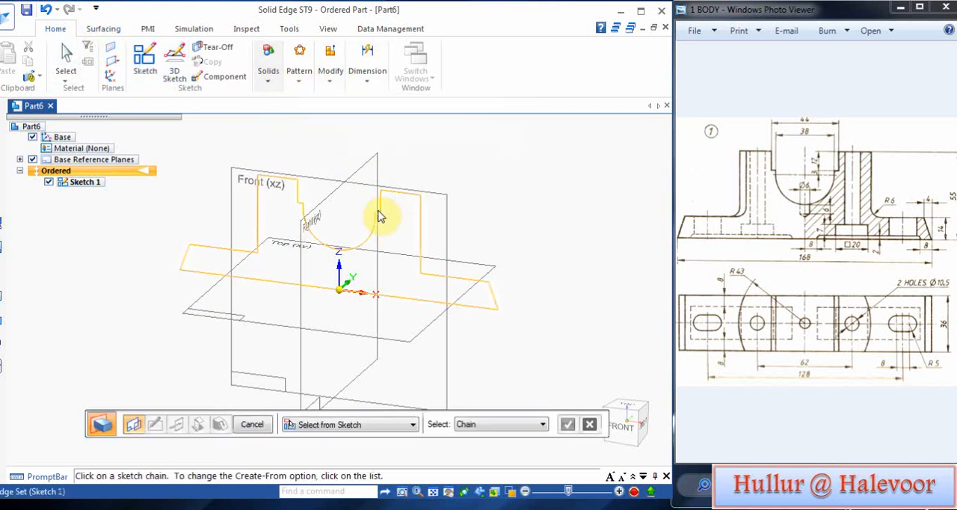
pyautogui.click(379, 215)
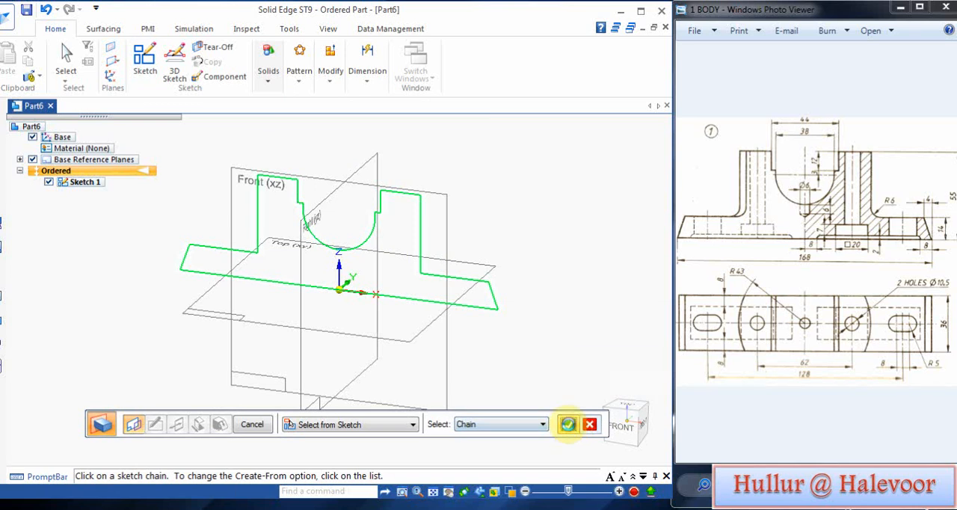
pyautogui.click(568, 424)
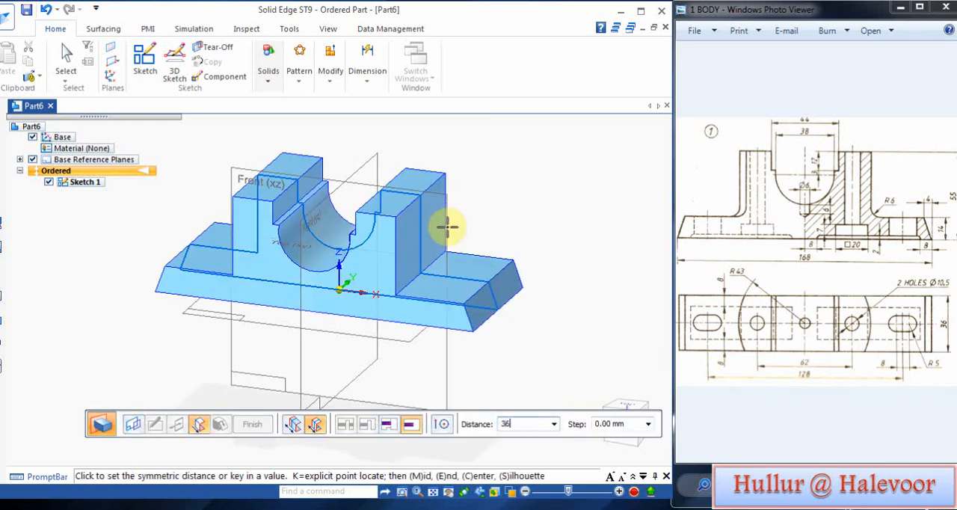
pyautogui.press('Return')
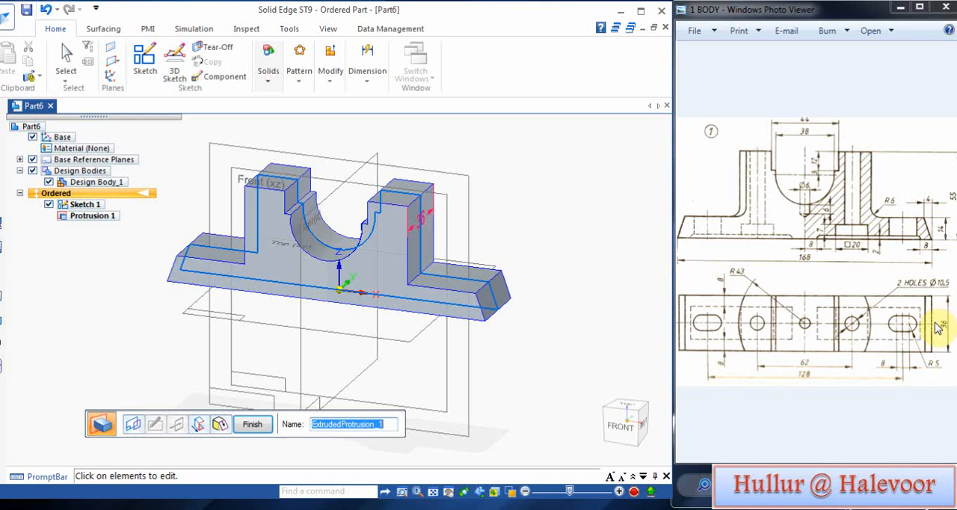
pyautogui.click(254, 424)
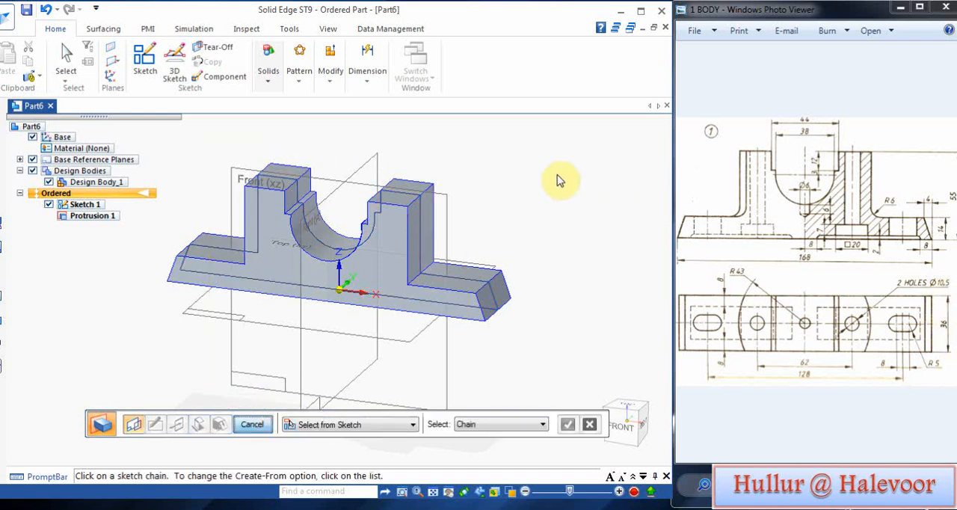
pyautogui.click(48, 204)
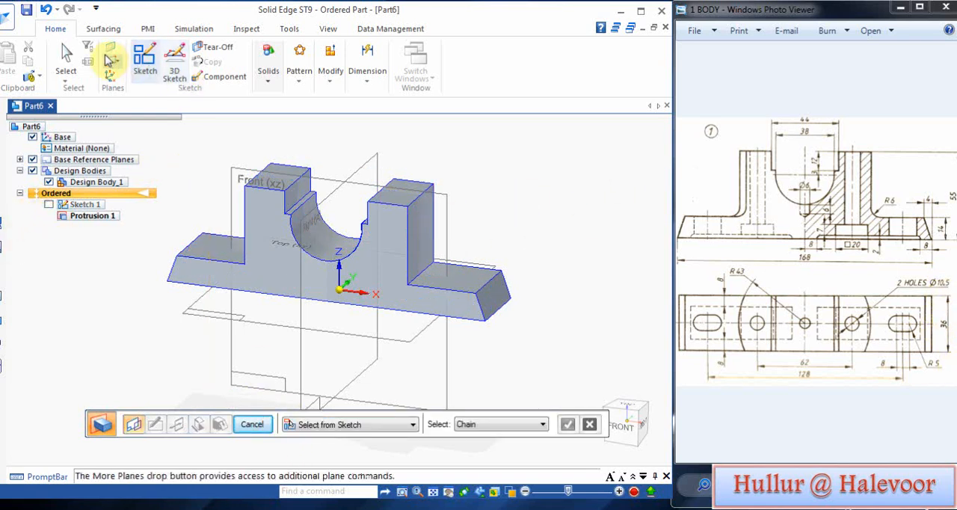
# Step: Start a cut on the upright's top face and sketch an origin-centred circle reaching the uprights' outer edges
pyautogui.click(299, 79)
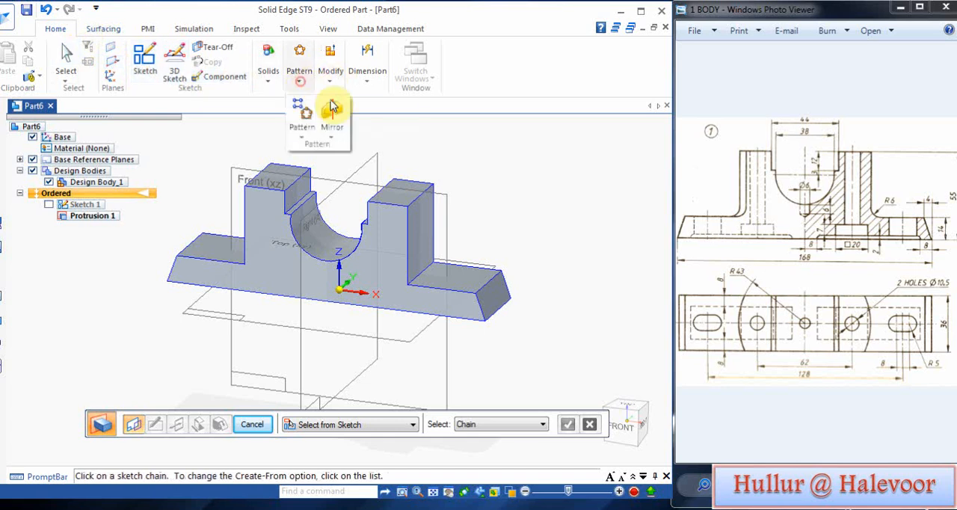
pyautogui.click(266, 81)
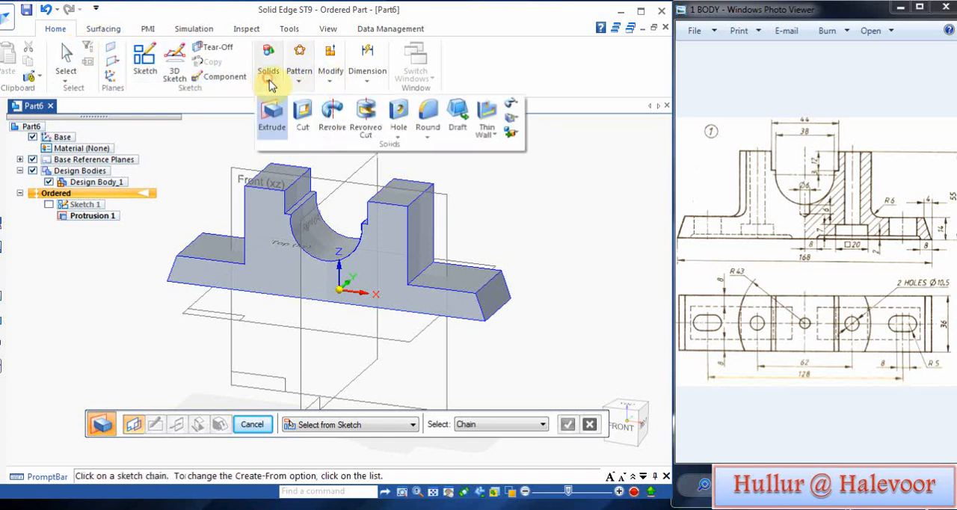
pyautogui.click(303, 123)
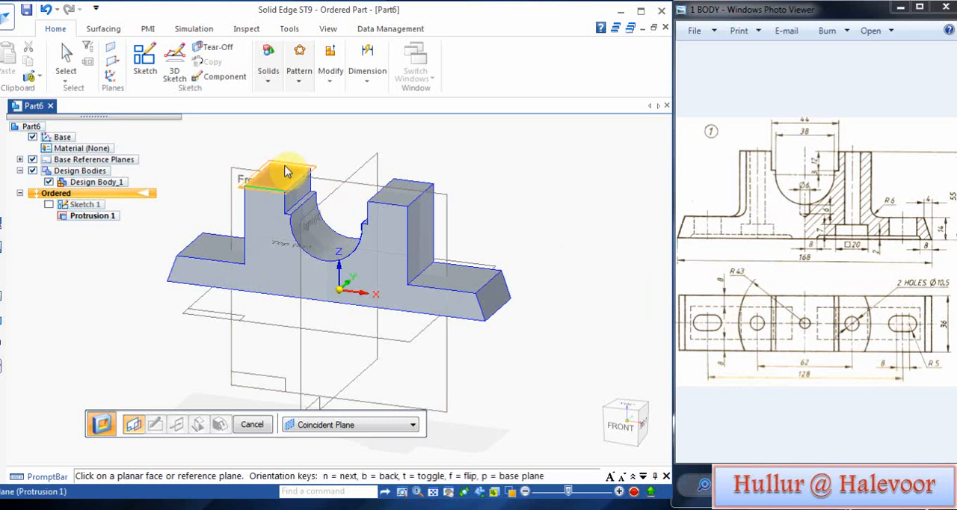
pyautogui.click(410, 189)
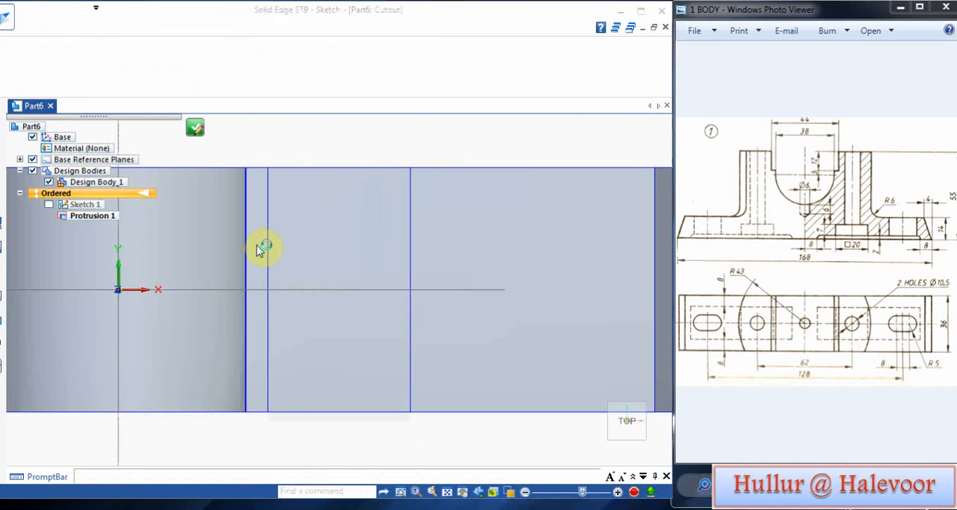
pyautogui.scroll(-3, 257, 242)
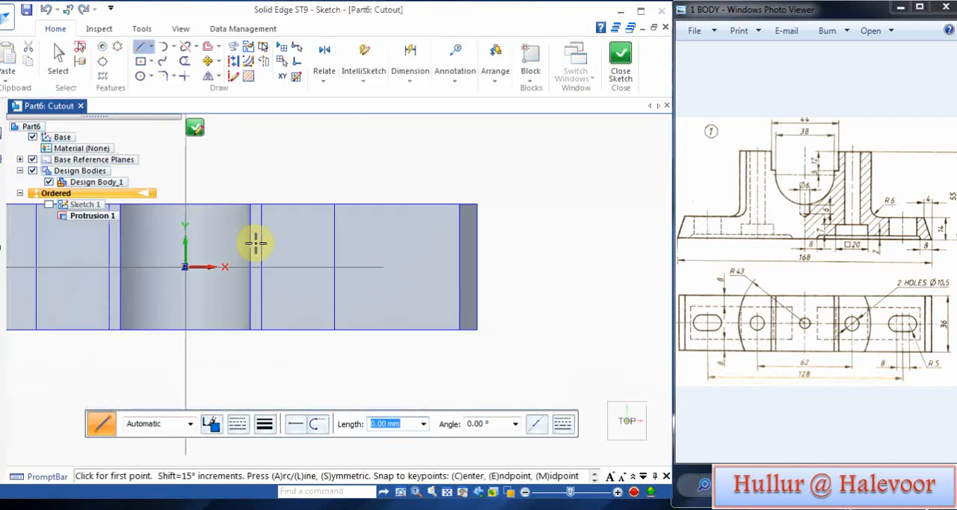
pyautogui.click(141, 76)
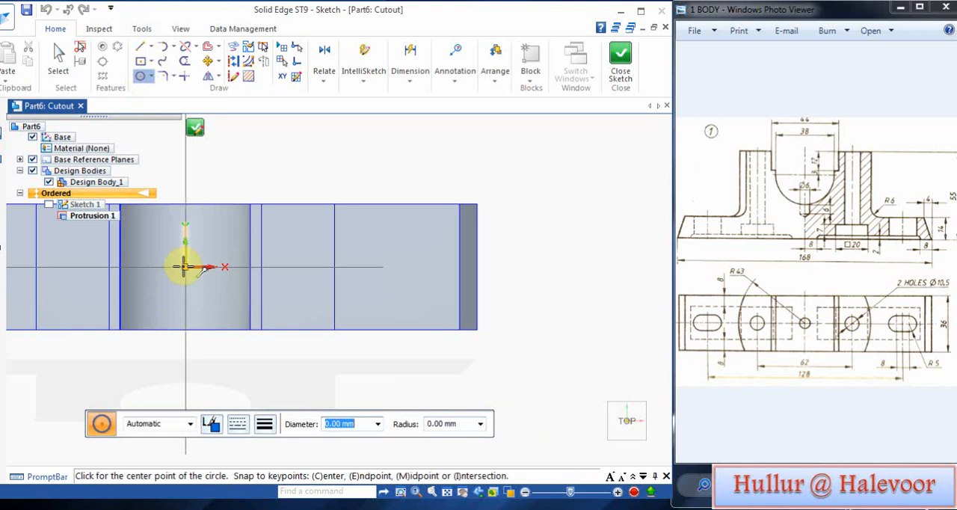
pyautogui.click(185, 267)
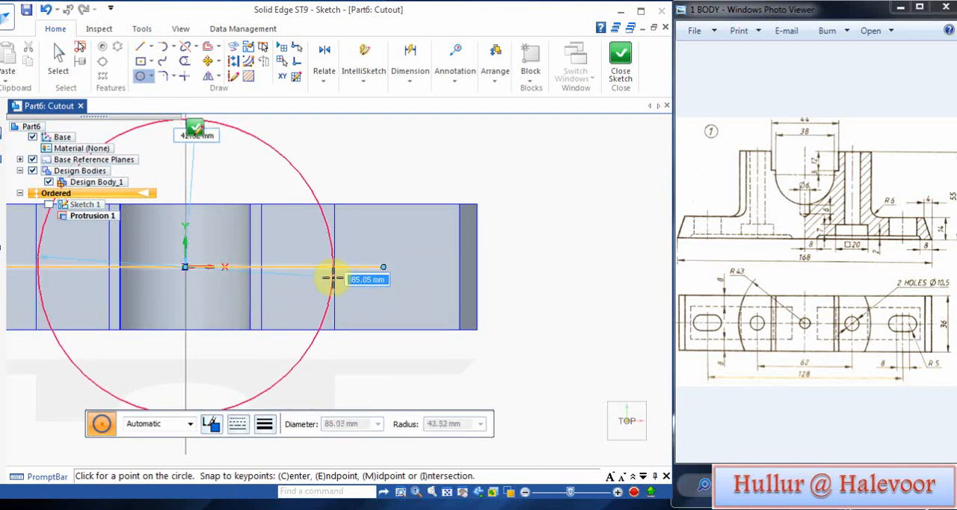
pyautogui.click(335, 274)
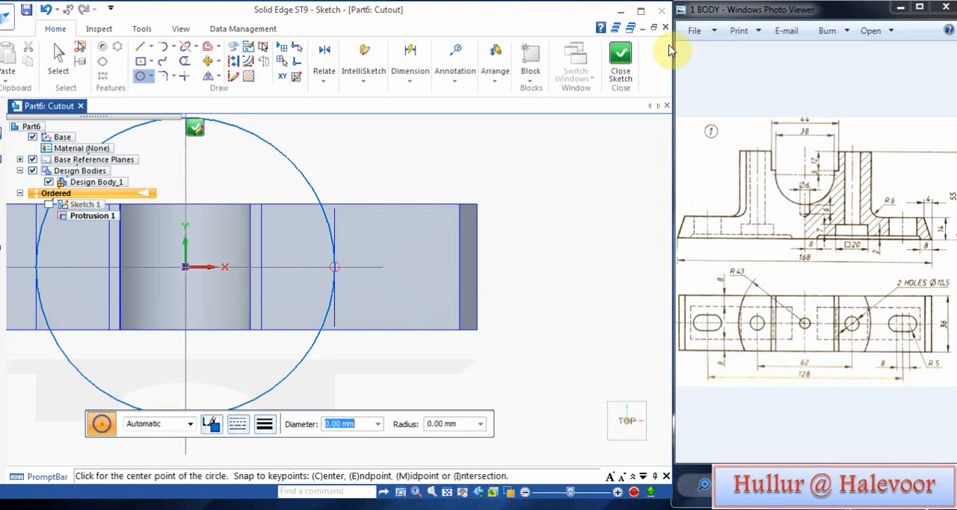
pyautogui.click(196, 132)
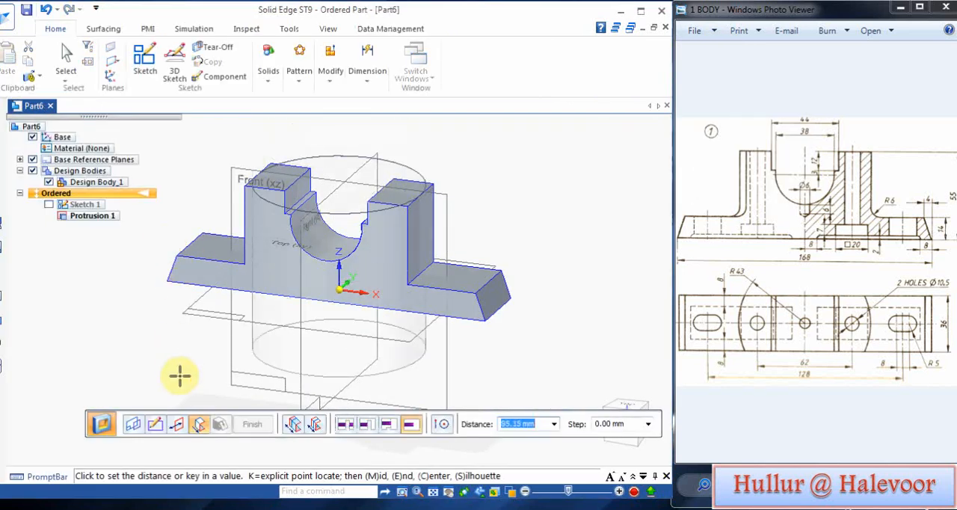
# Step: Cut away the material outside the circle to a depth of 41 mm and finish the cut
pyautogui.click(179, 423)
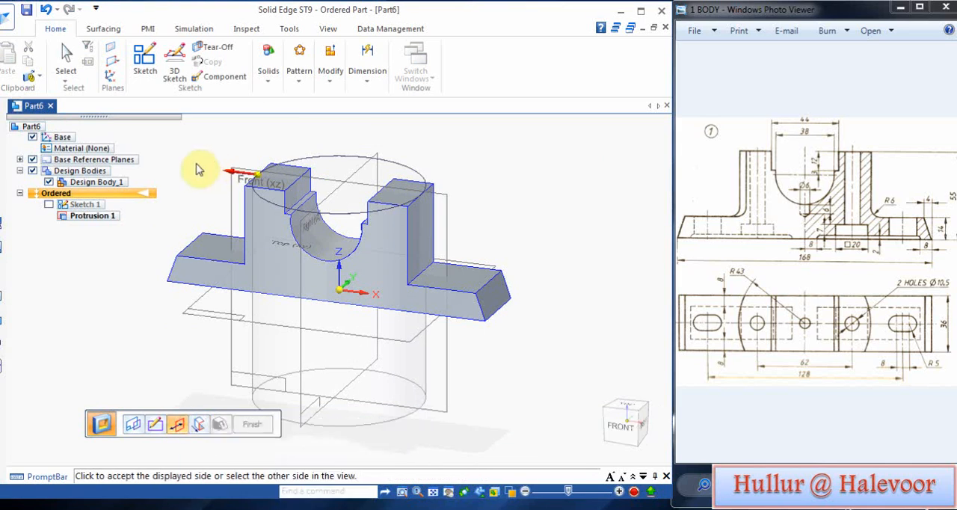
pyautogui.click(198, 168)
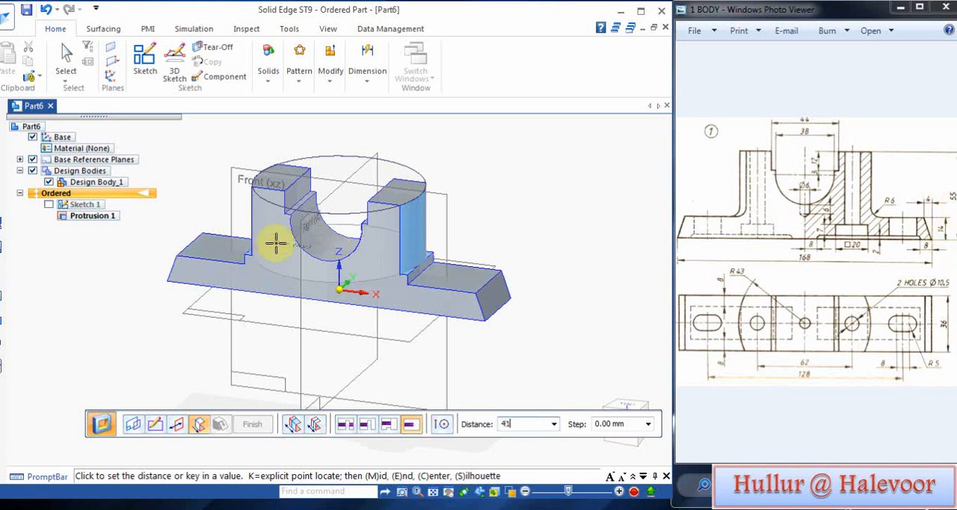
pyautogui.press('Return')
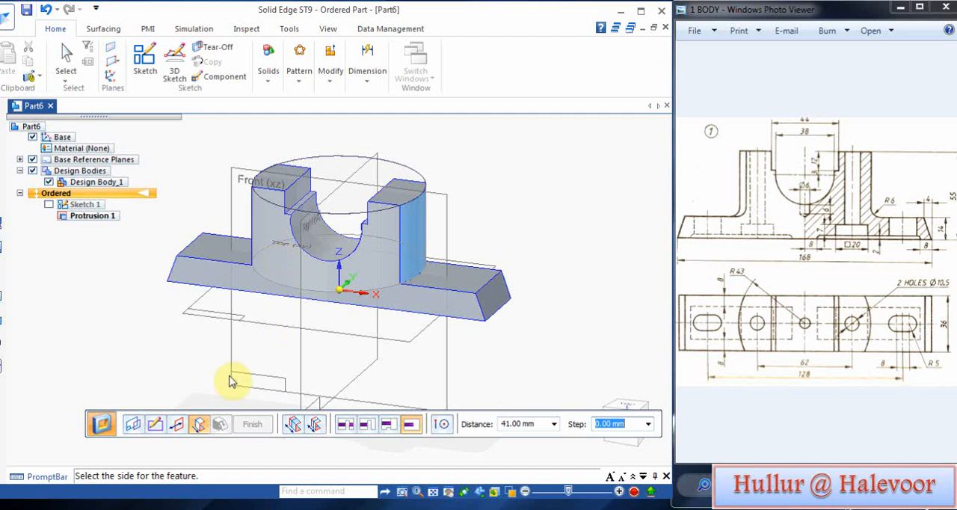
pyautogui.click(197, 384)
pyautogui.click(251, 423)
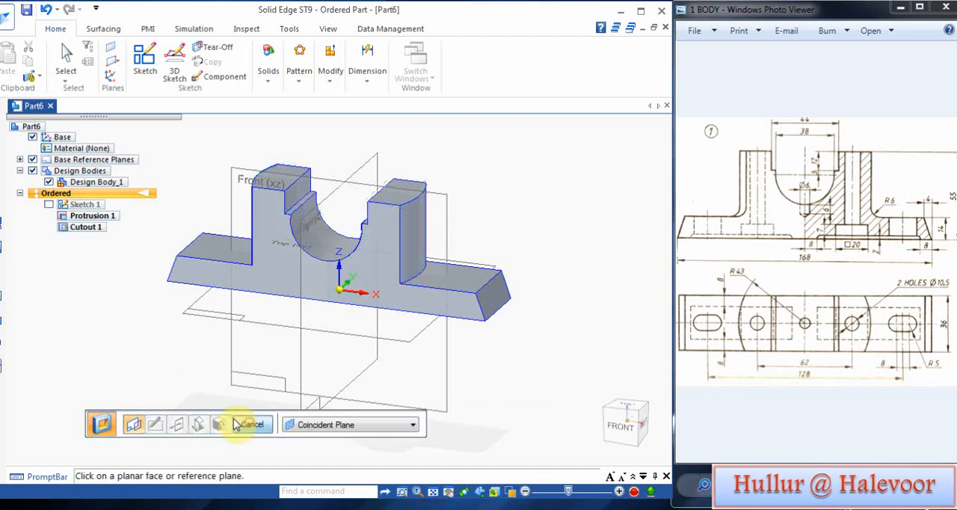
# Step: Start a new sketch on the bottom face of the base
pyautogui.moveTo(142, 340); pyautogui.dragTo(212, 196, button='middle')
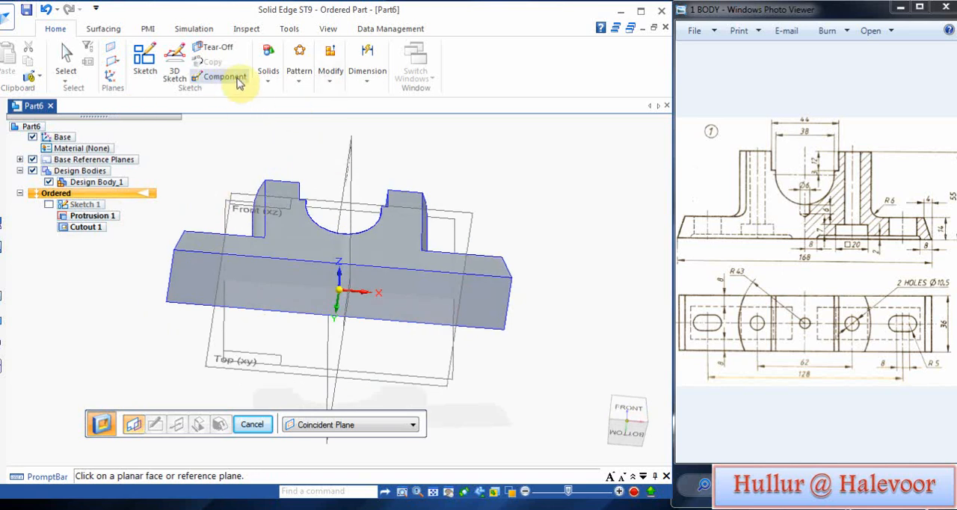
pyautogui.click(142, 61)
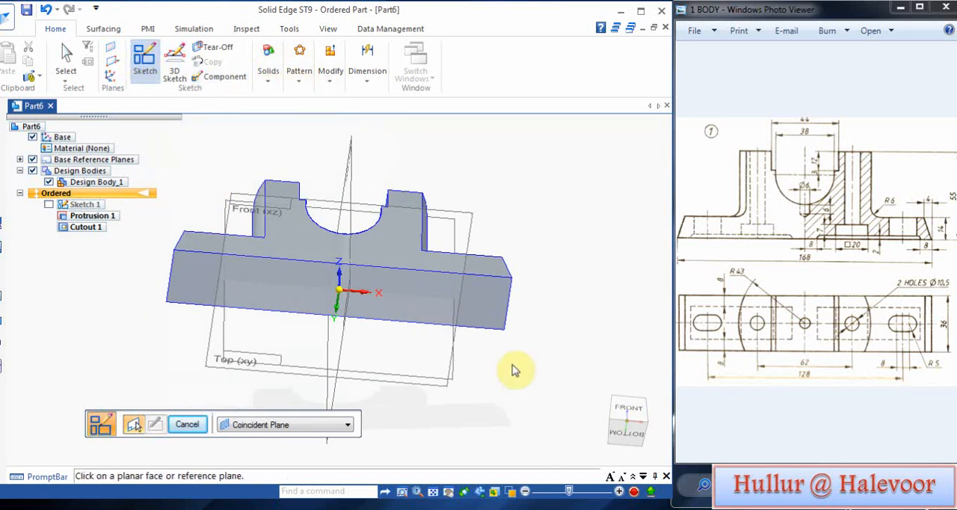
pyautogui.click(501, 303)
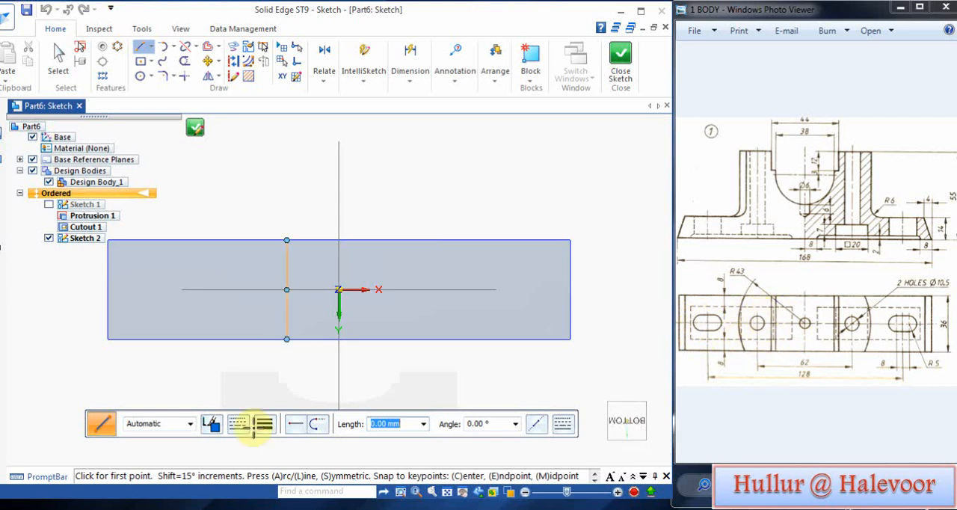
pyautogui.click(140, 76)
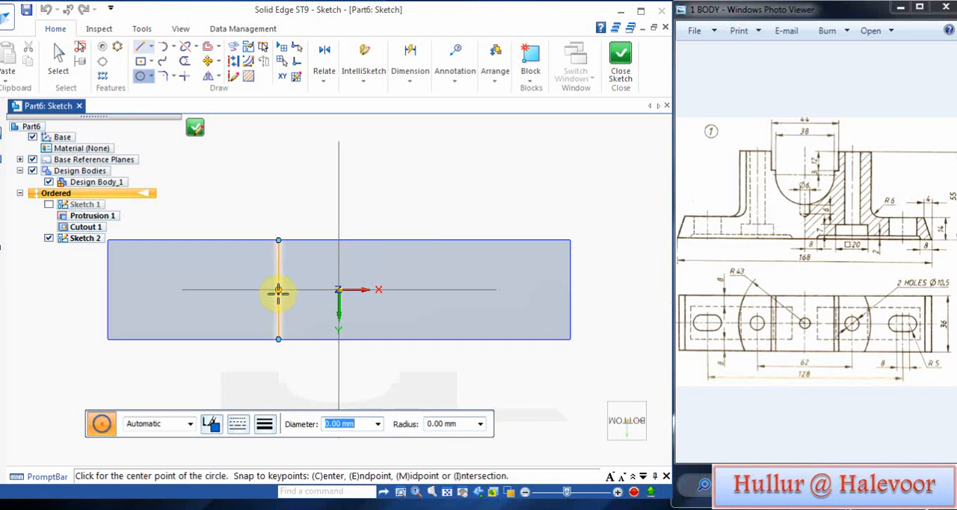
pyautogui.click(297, 289)
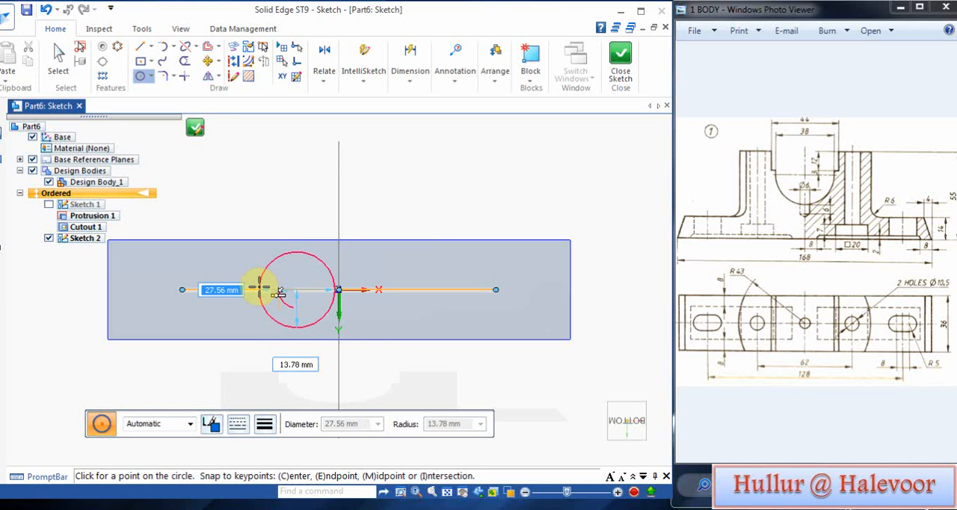
pyautogui.write('10')
pyautogui.press('Tab')
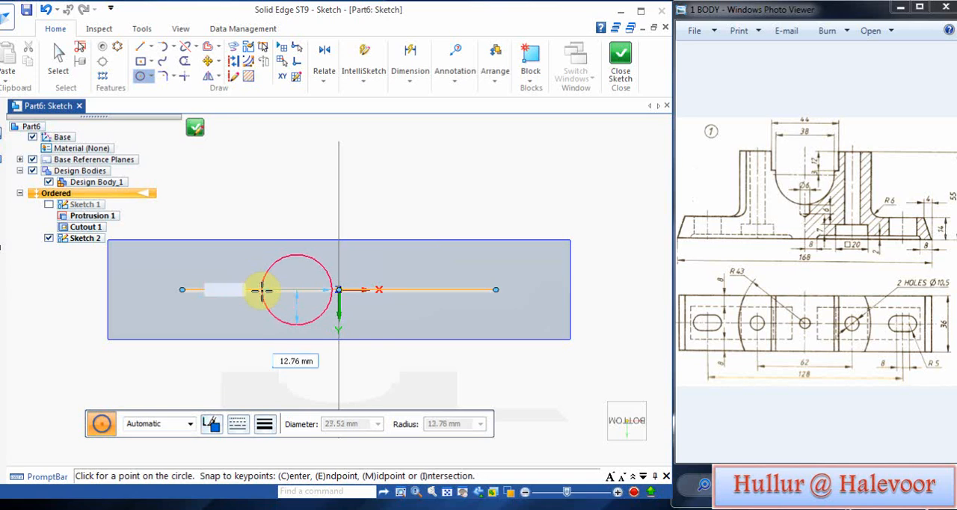
pyautogui.press('Return')
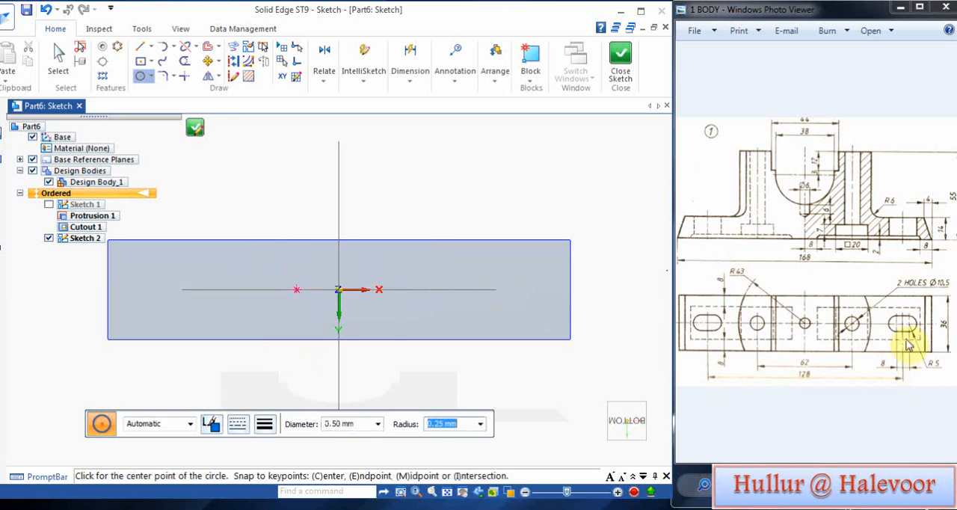
pyautogui.click(266, 289)
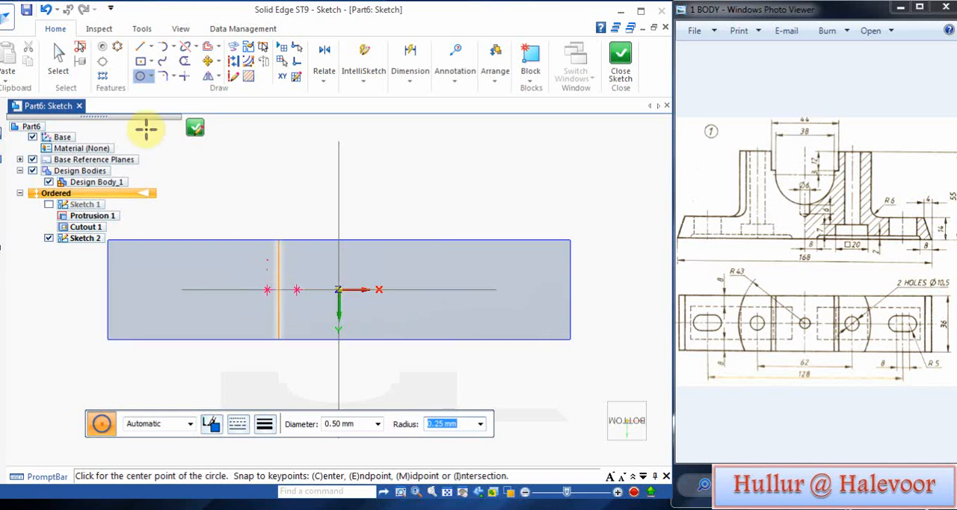
pyautogui.click(151, 76)
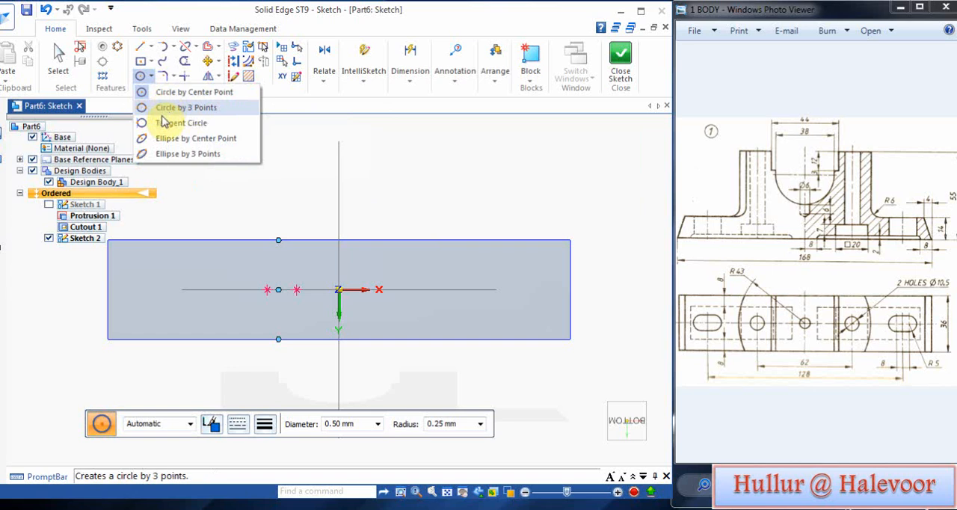
pyautogui.click(357, 186)
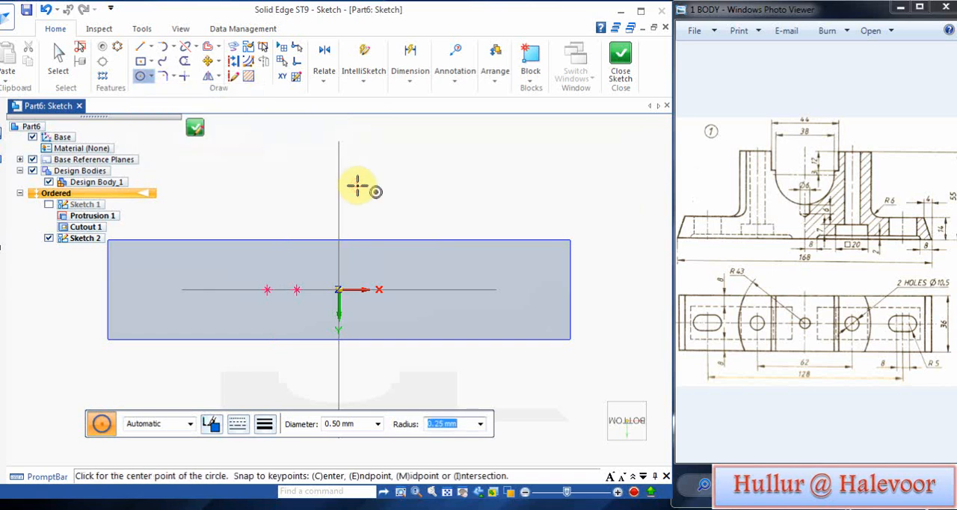
pyautogui.press('Escape')
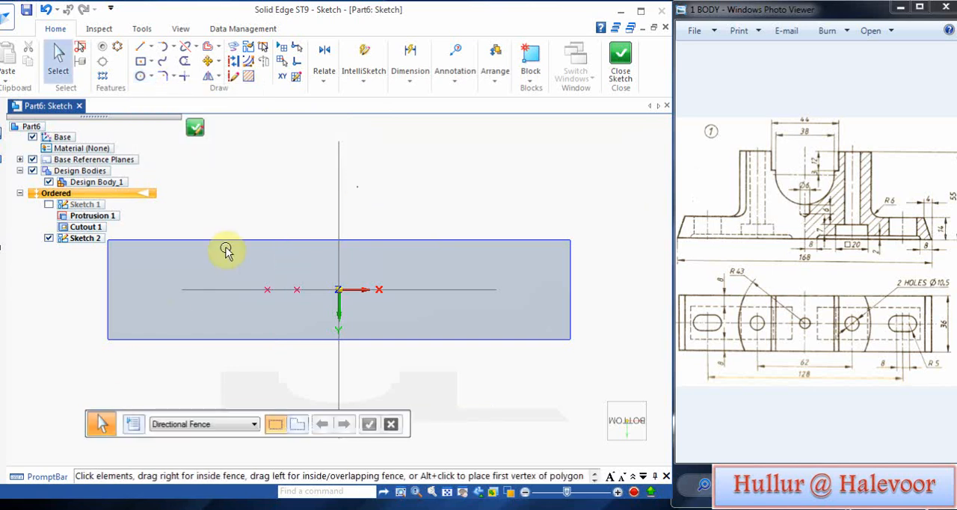
pyautogui.moveTo(231, 225); pyautogui.dragTo(331, 344)
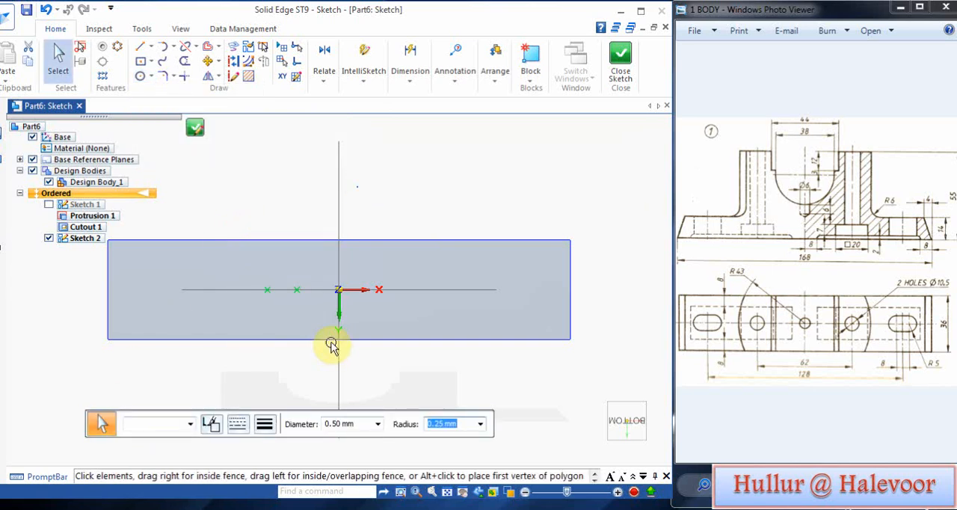
pyautogui.press('Delete')
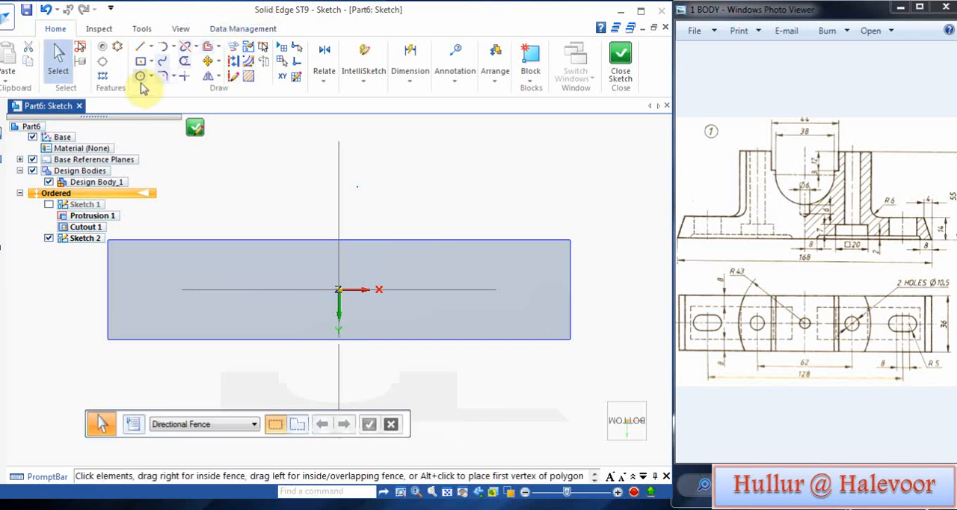
# Step: Sketch a 10.5 mm diameter circle centred on the horizontal axis, on the negative X side of the origin
pyautogui.click(140, 75)
pyautogui.click(303, 290)
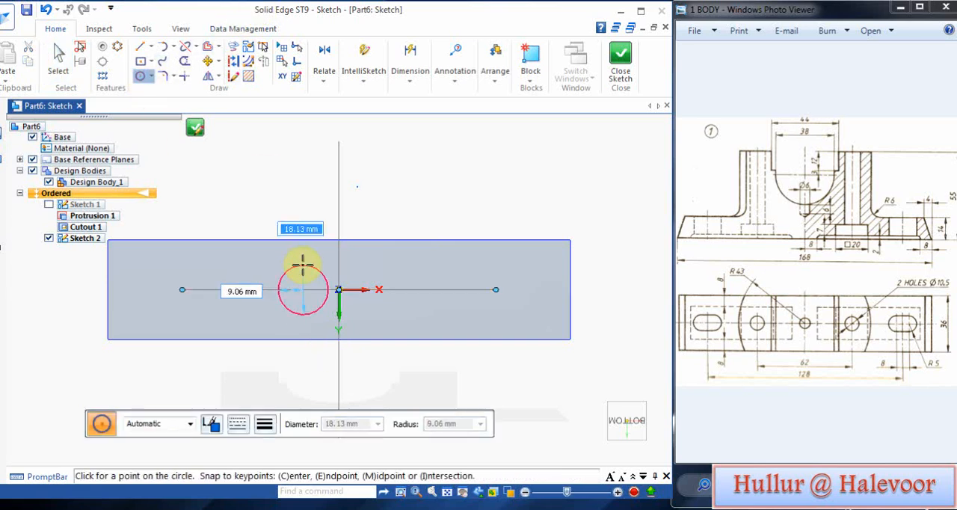
pyautogui.write('1')
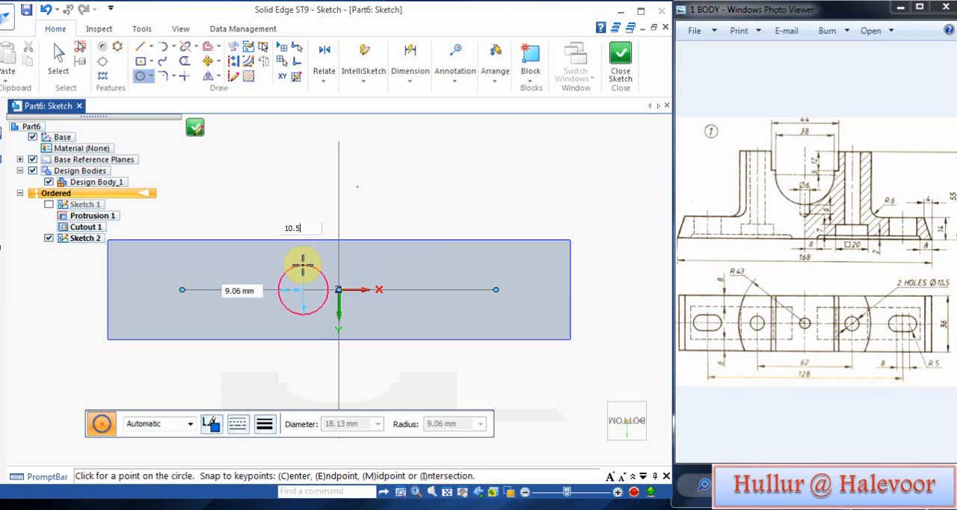
pyautogui.write('0.5')
pyautogui.press('Return')
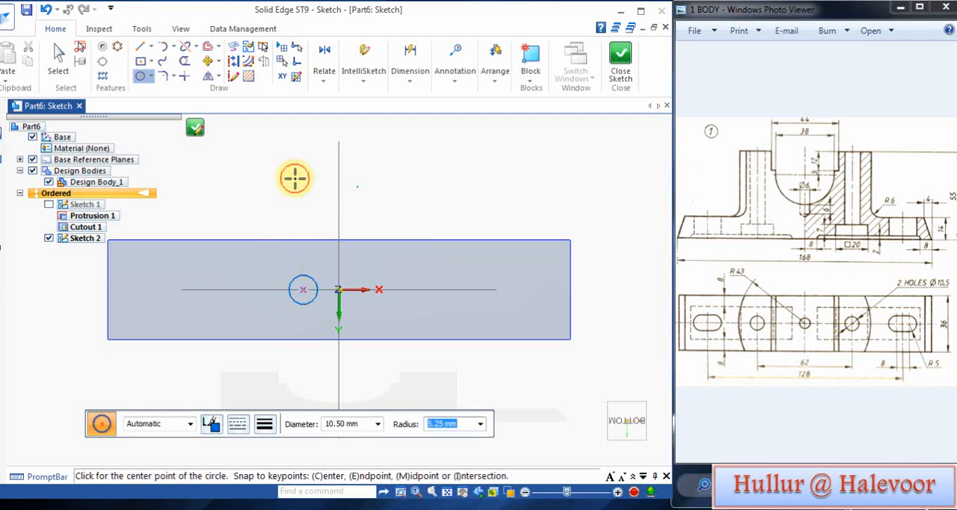
# Step: Dimension the horizontal distance between the circle's centre and the vertical axis and set it to 31 mm
pyautogui.click(410, 80)
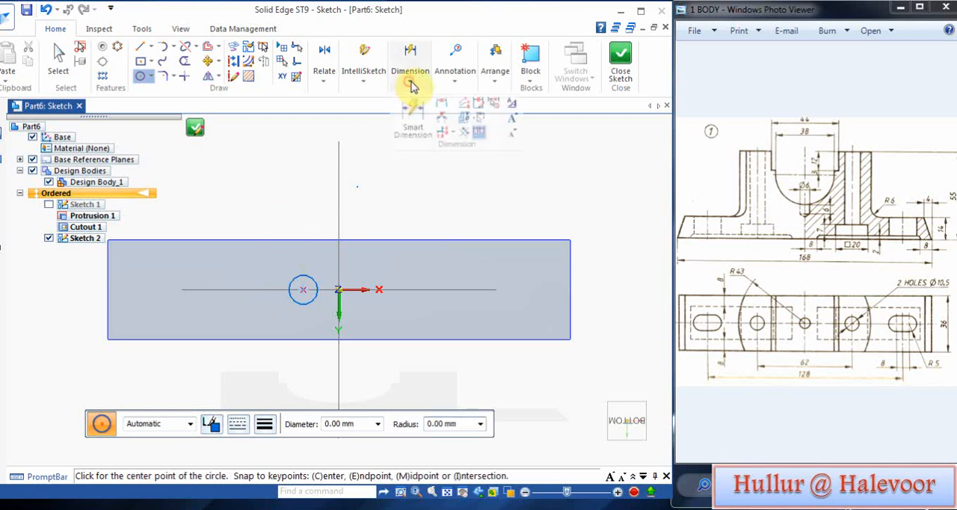
pyautogui.click(441, 110)
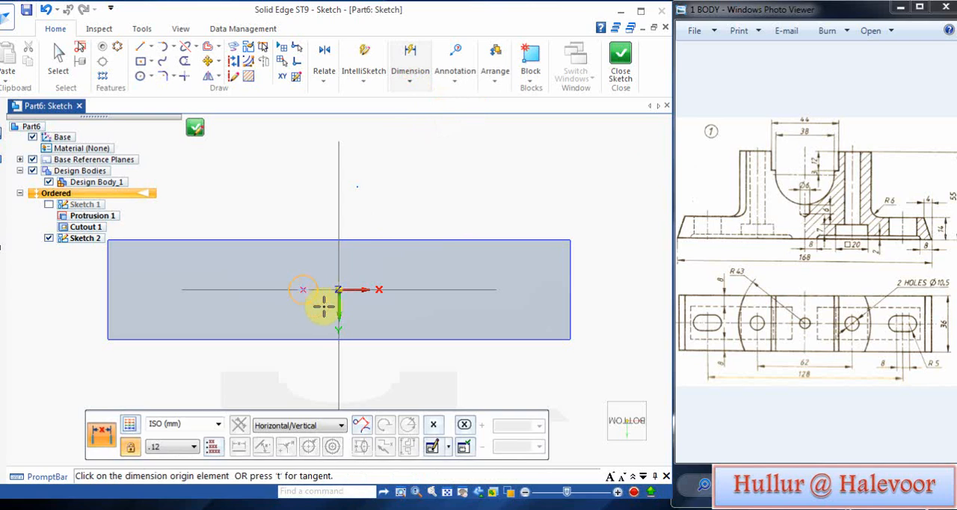
pyautogui.click(303, 287)
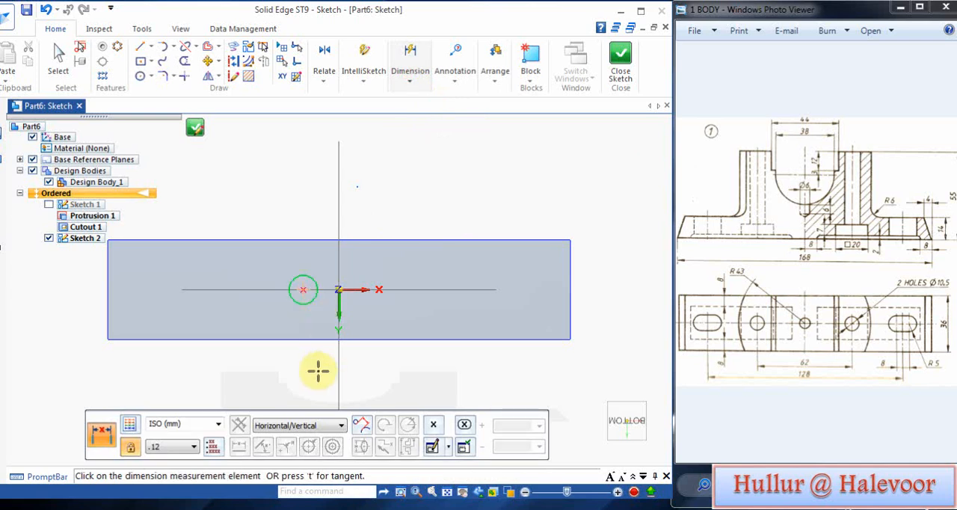
pyautogui.click(337, 359)
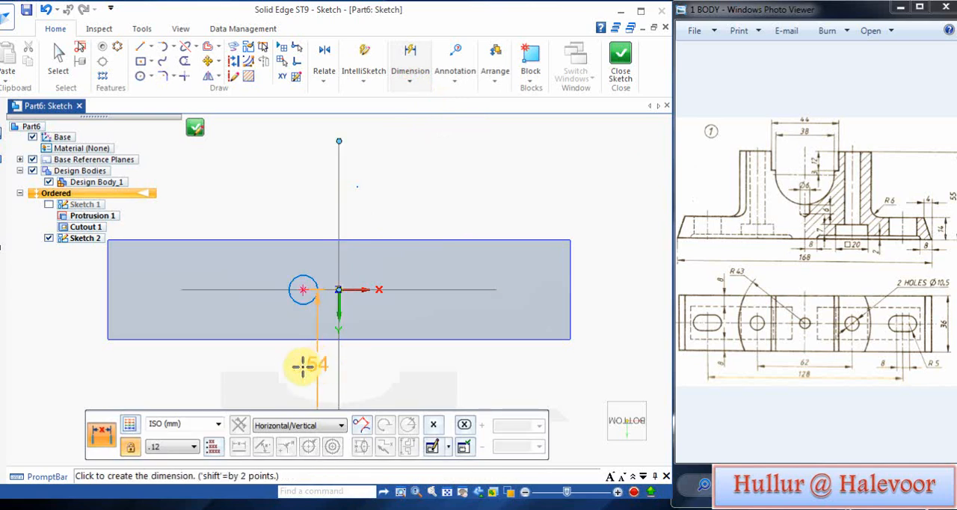
pyautogui.click(317, 187)
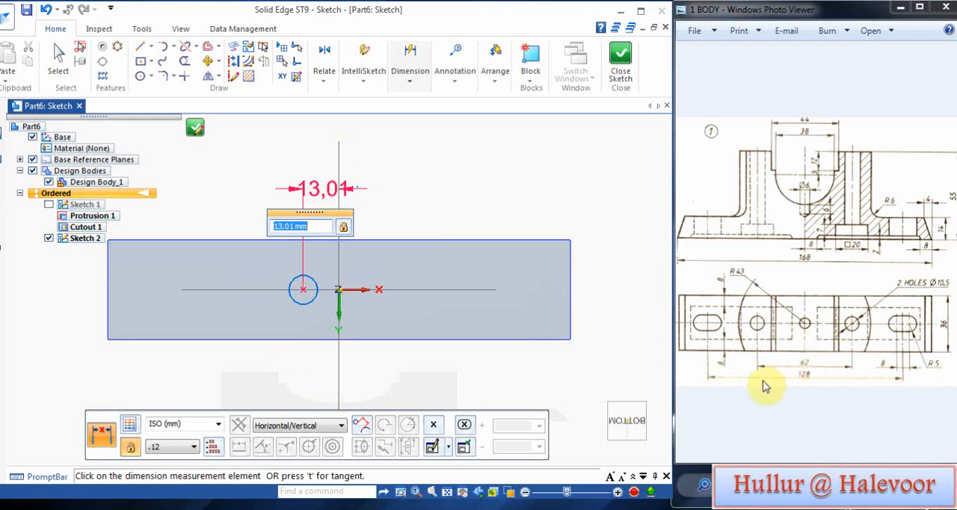
pyautogui.write('31')
pyautogui.press('Return')
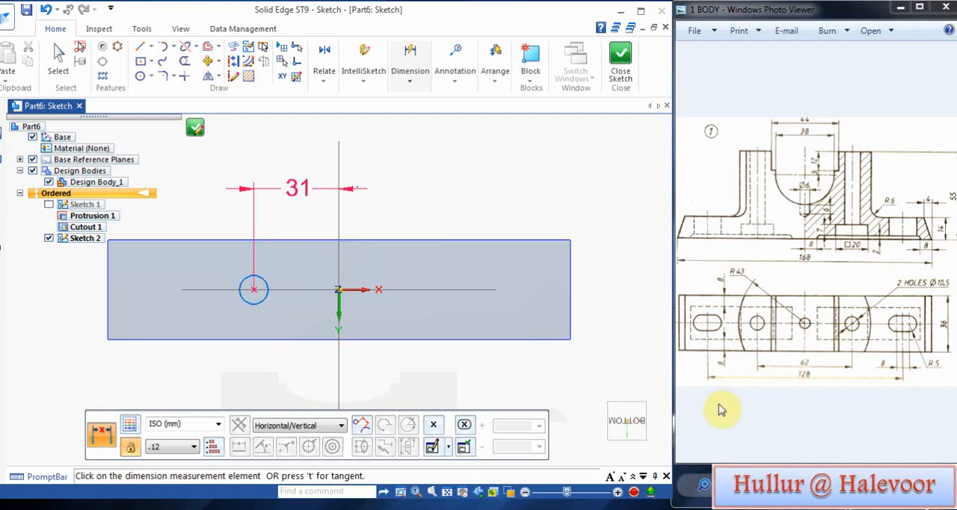
# Step: Sketch a 20 mm by 20 mm square centred on the 10.5 mm circle
pyautogui.click(142, 61)
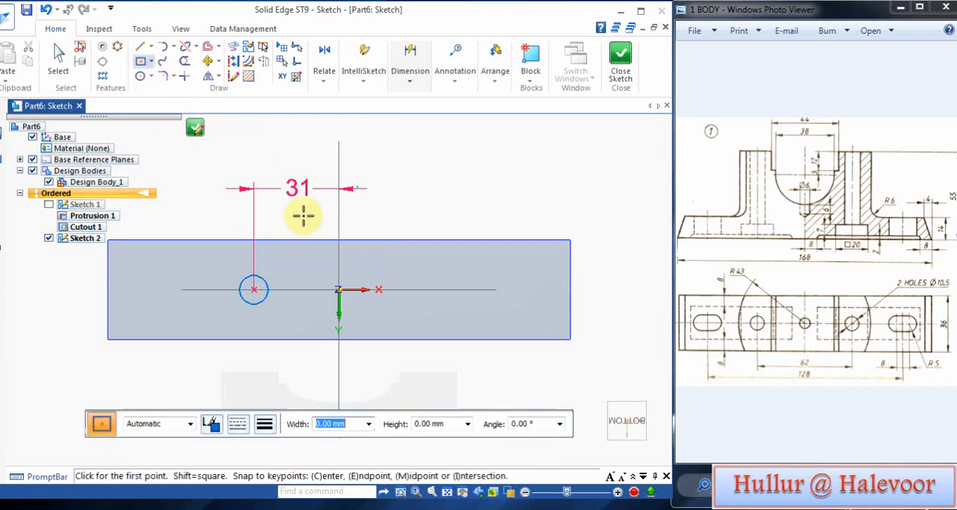
pyautogui.click(254, 290)
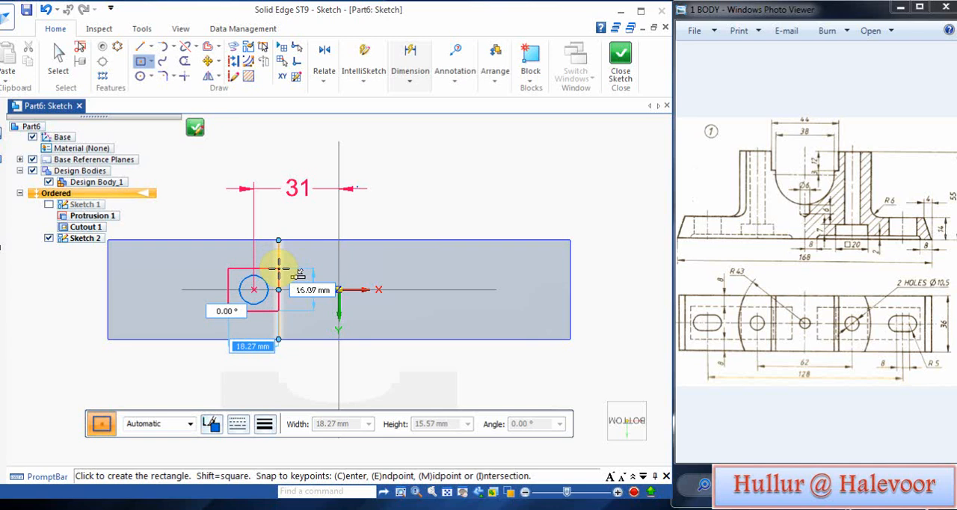
pyautogui.press('Tab')
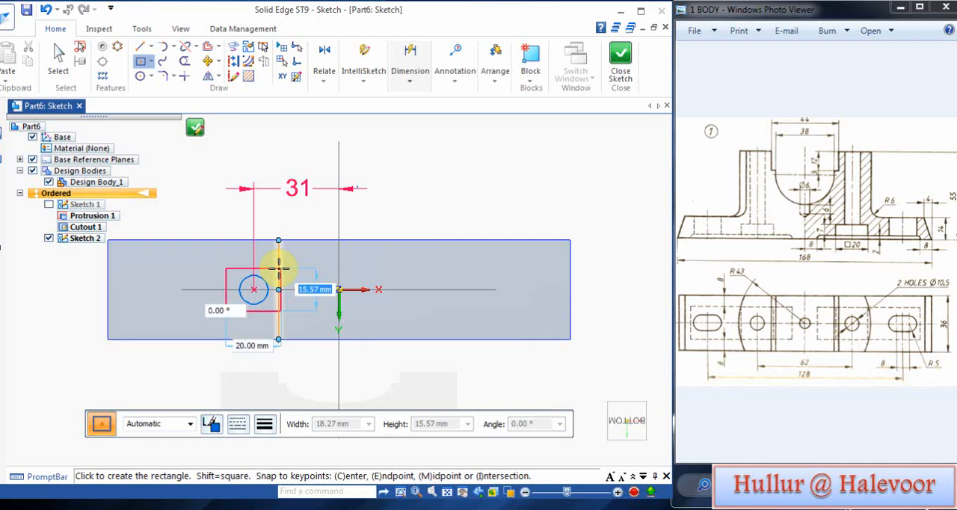
pyautogui.press('Tab')
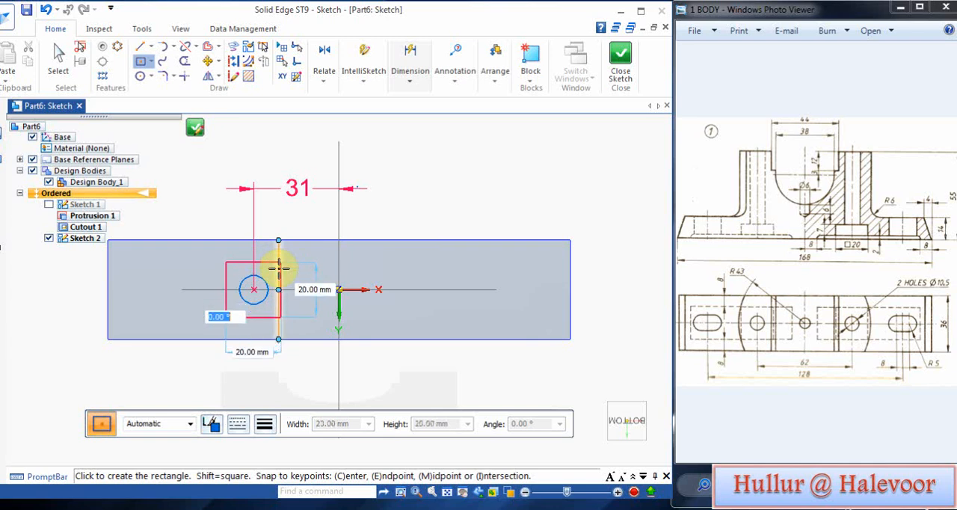
pyautogui.press('Return')
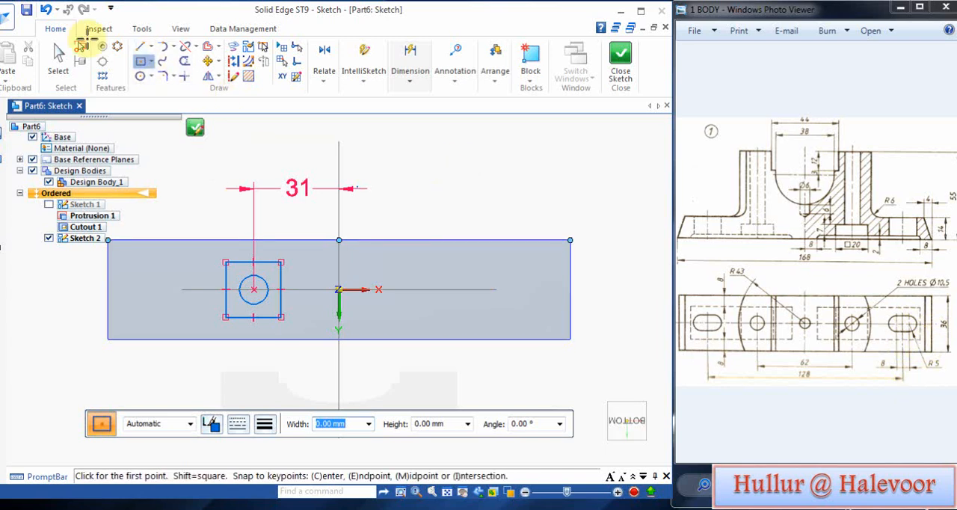
# Step: Sketch an 8 mm wide, 10 mm high upright rectangle in the empty area outside the base on the positive X side
pyautogui.click(453, 180)
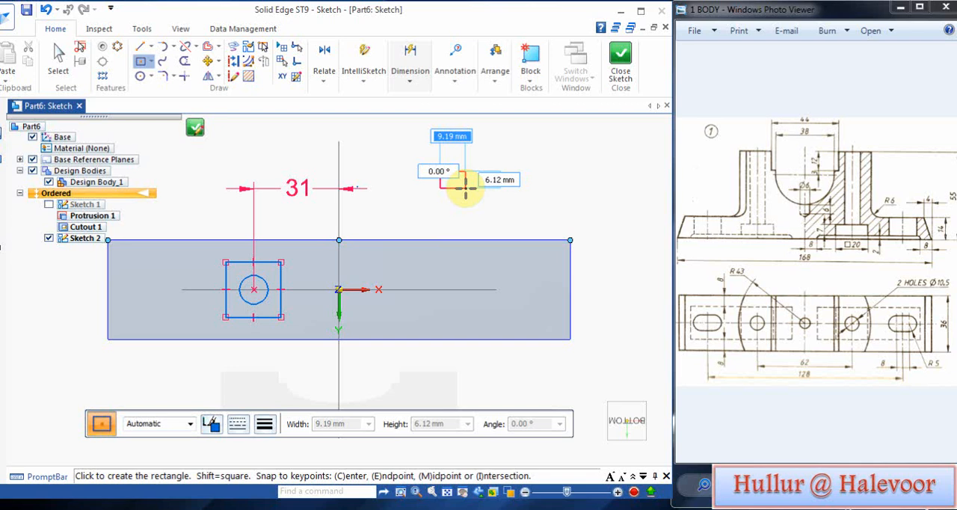
pyautogui.write('8')
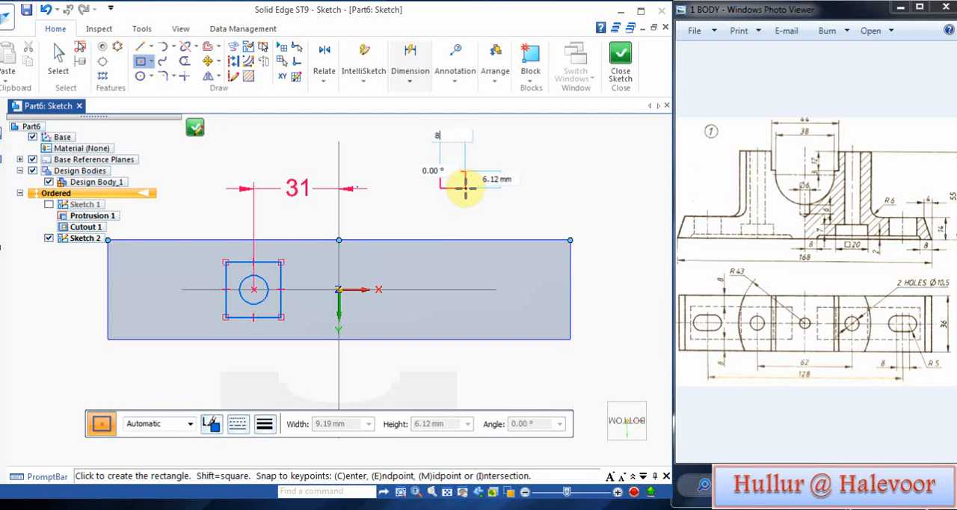
pyautogui.write('1')
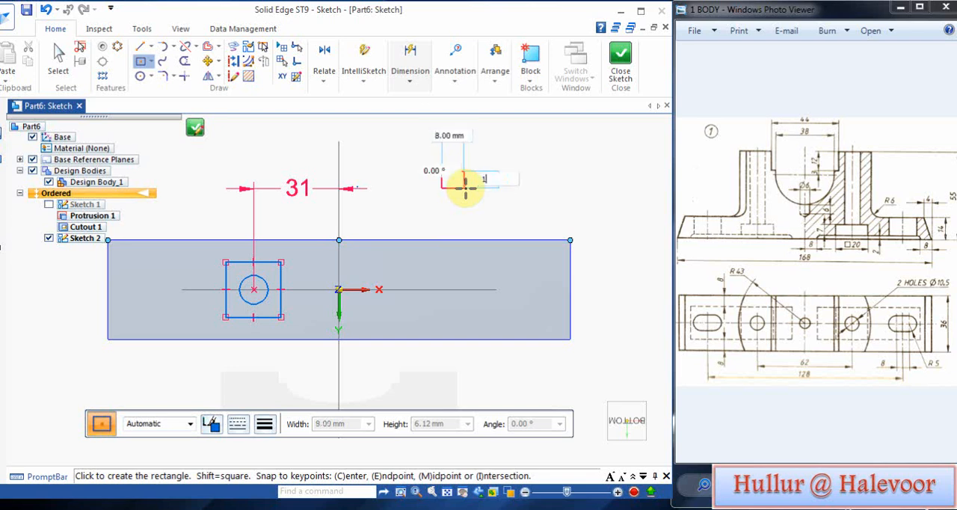
pyautogui.write('0')
pyautogui.press('Return')
pyautogui.scroll(2, 450, 185)
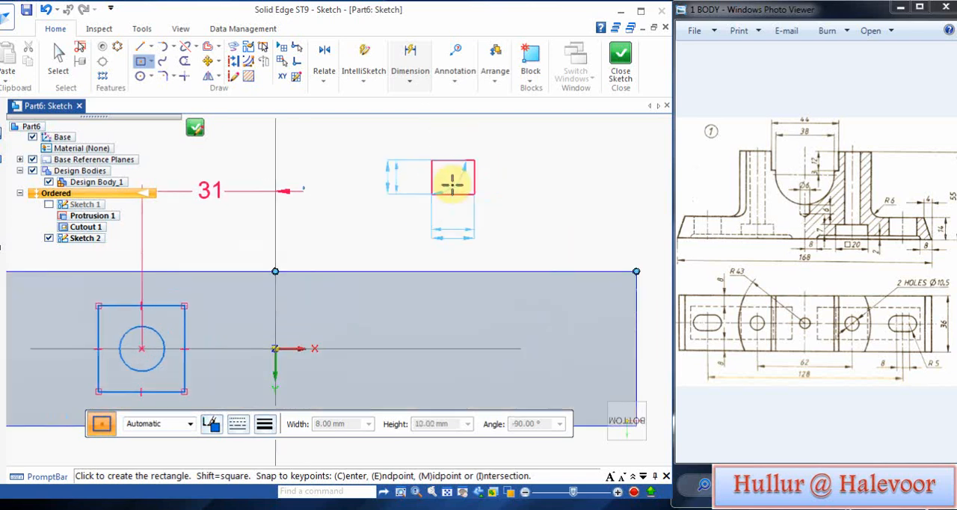
pyautogui.write('90')
pyautogui.press('Return')
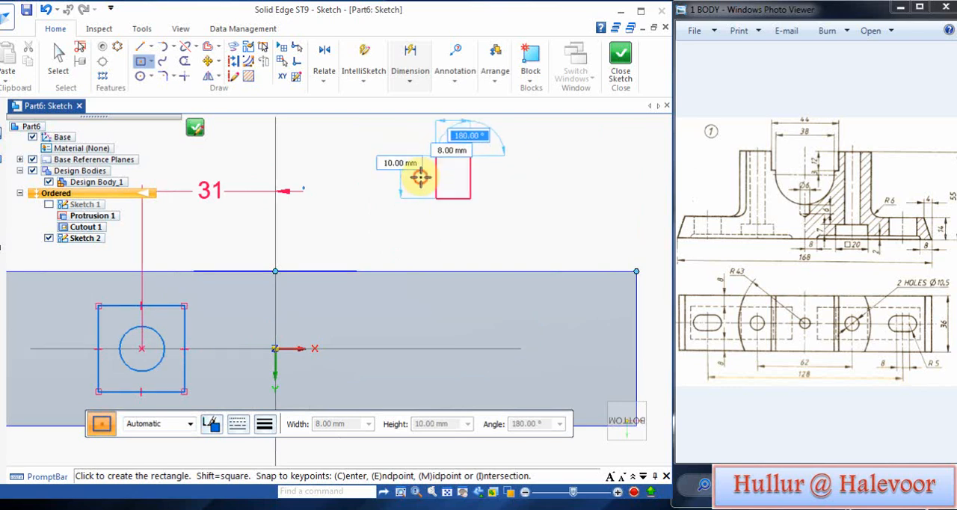
pyautogui.click(420, 176)
# Step: Draw two 10 mm diameter circles centred on the midpoints of the small rectangle's vertical sides, passing through its corners
pyautogui.scroll(2, 400, 196)
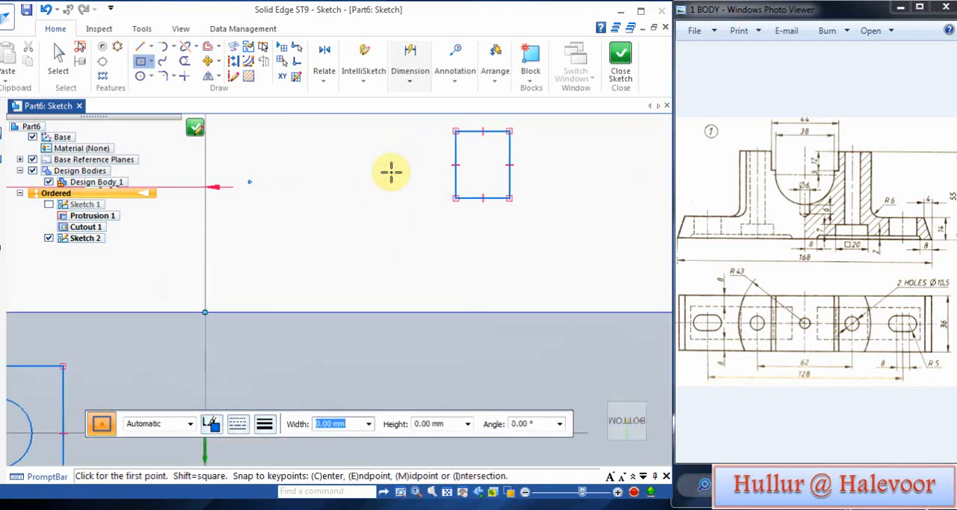
pyautogui.click(141, 76)
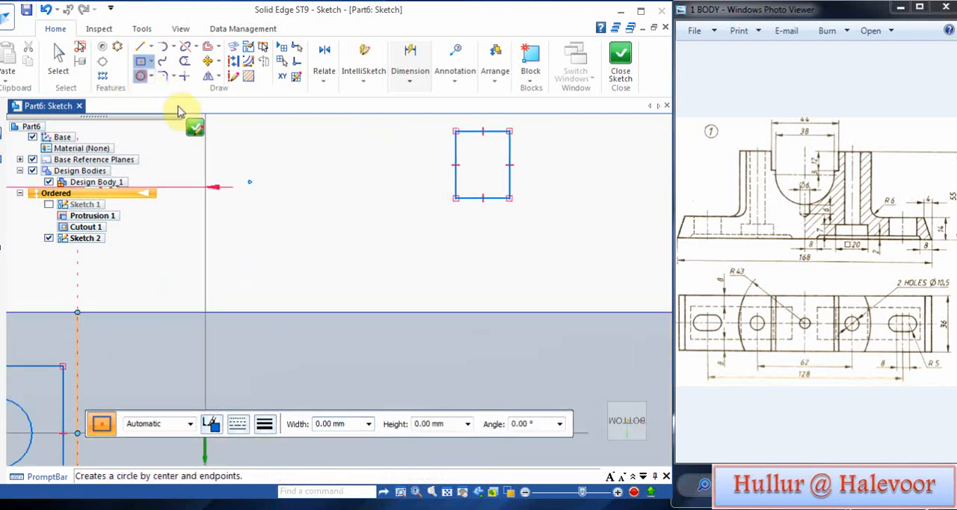
pyautogui.click(455, 163)
pyautogui.click(456, 131)
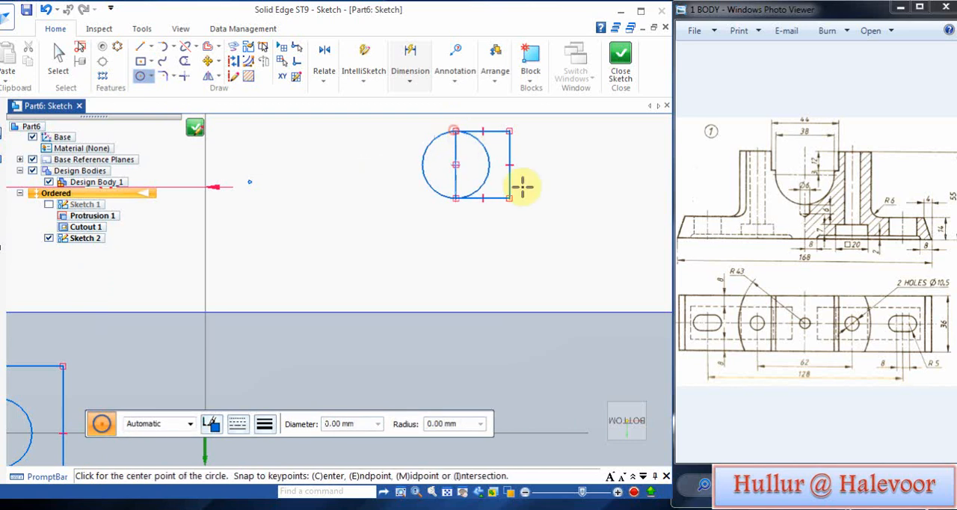
pyautogui.click(508, 164)
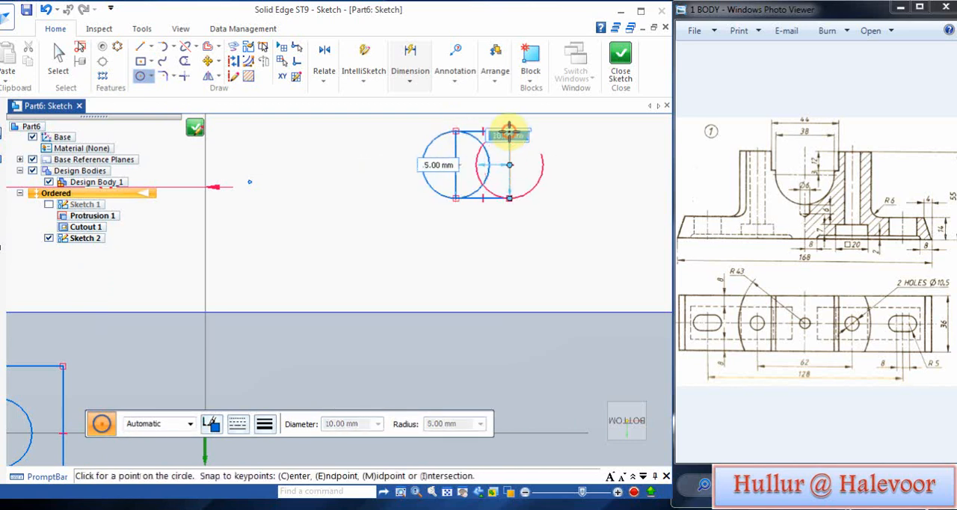
pyautogui.click(509, 131)
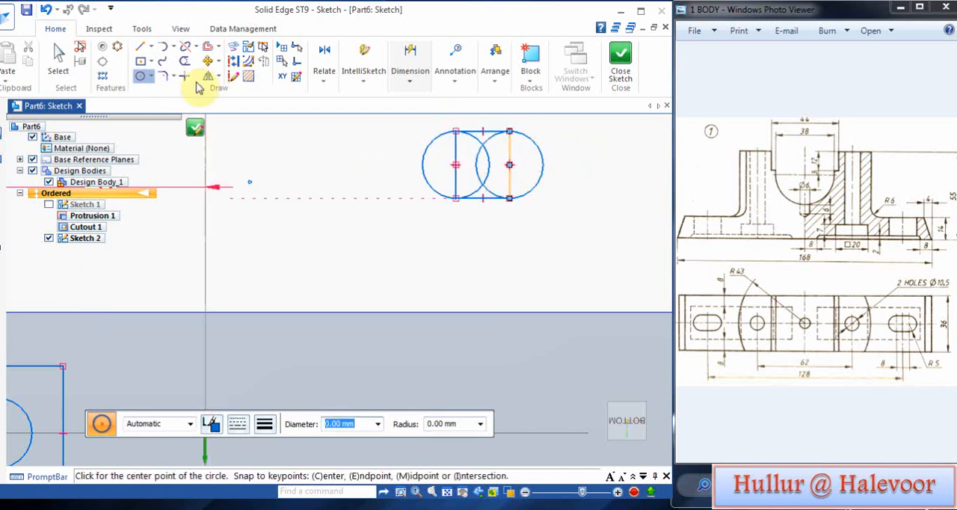
# Step: Trim the rectangle's vertical sides and the inner arcs of both circles to leave a closed slot outline
pyautogui.click(184, 60)
pyautogui.moveTo(509, 140); pyautogui.dragTo(451, 142)
pyautogui.moveTo(513, 168)
pyautogui.mouseDown()
pyautogui.moveTo(457, 167)
pyautogui.moveTo(491, 183)
pyautogui.moveTo(465, 182)
pyautogui.mouseUp()
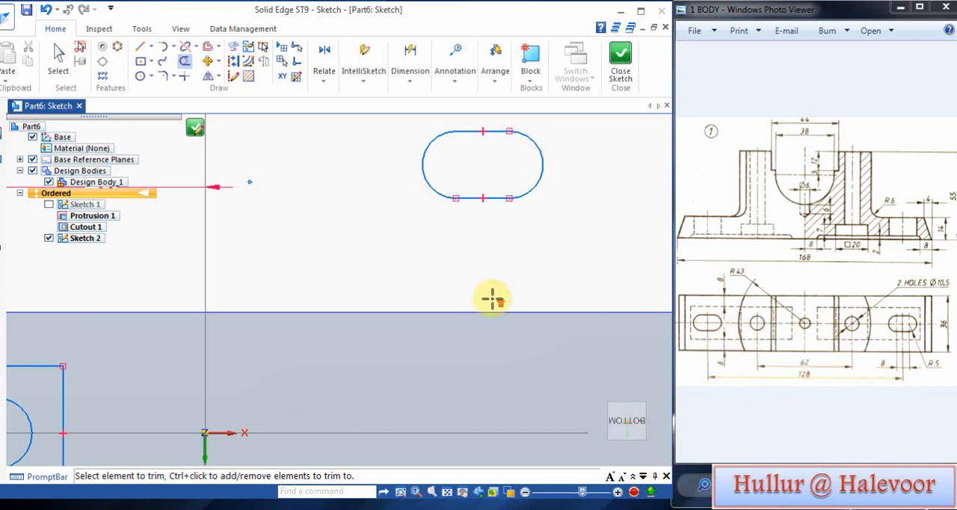
# Step: Draw a horizontal helper line from the origin toward negative X, as long as half the drawing's 128 mm slot spacing
pyautogui.scroll(-3, 495, 295)
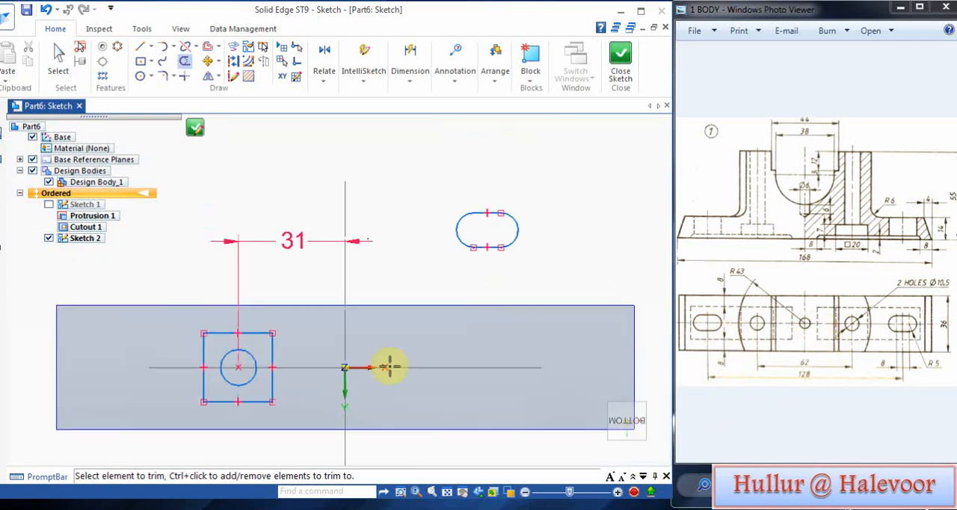
pyautogui.click(140, 46)
pyautogui.click(343, 367)
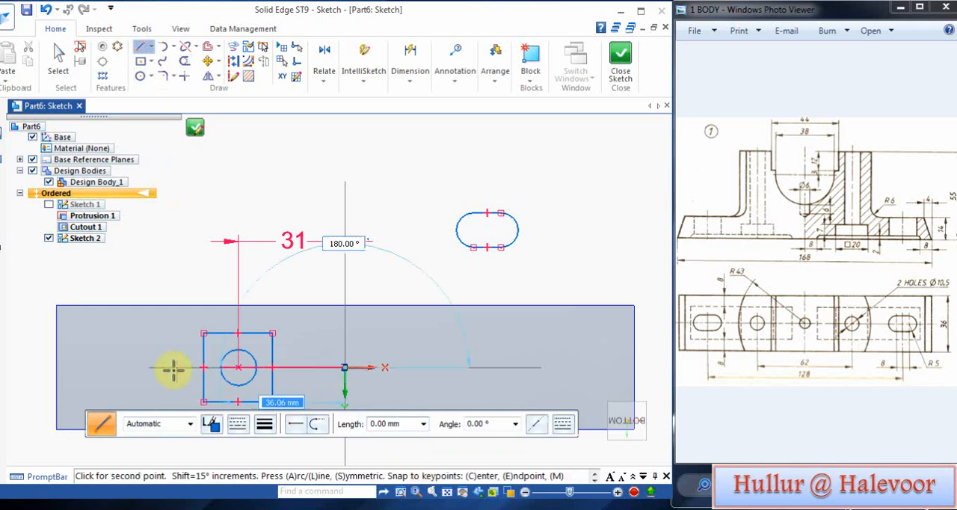
pyautogui.click(125, 365)
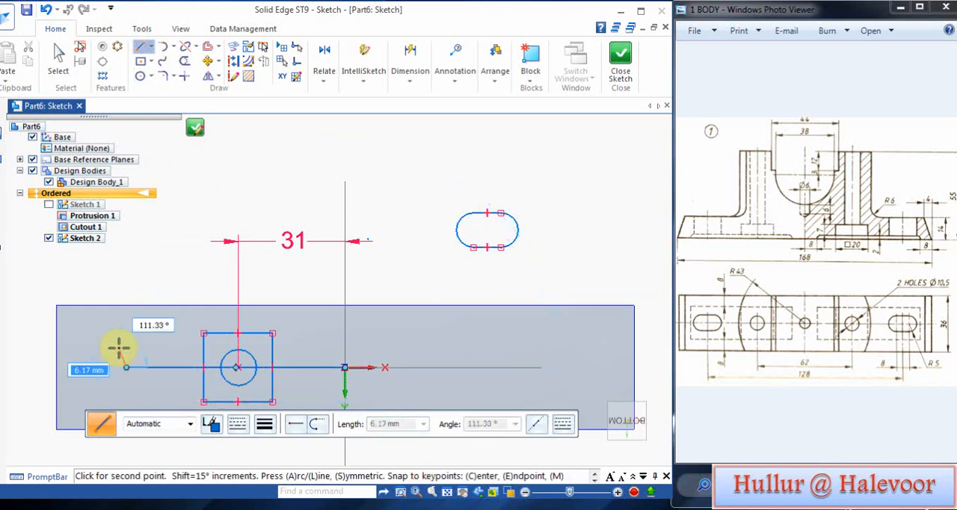
pyautogui.rightClick(142, 314)
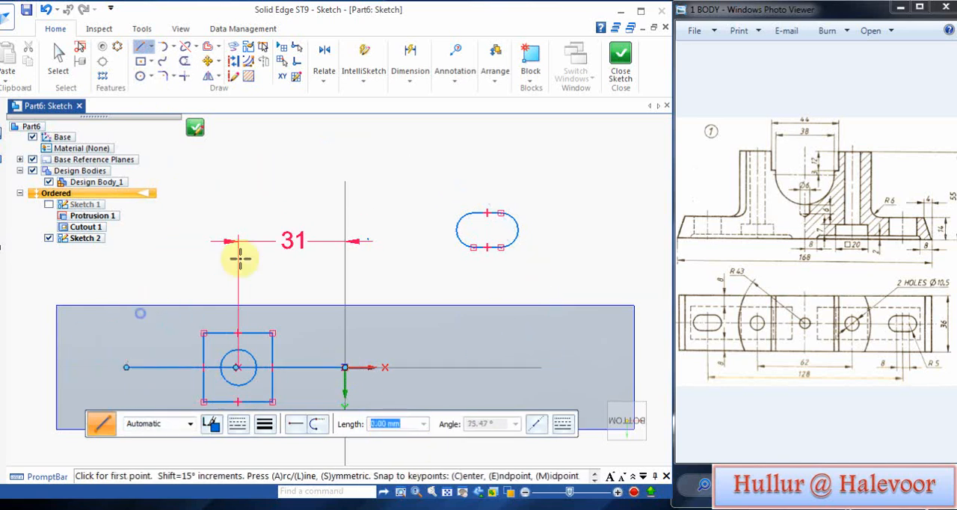
# Step: Move the whole slot outline from its centre to the outer end of the helper line
pyautogui.click(209, 61)
pyautogui.moveTo(438, 179); pyautogui.dragTo(563, 299)
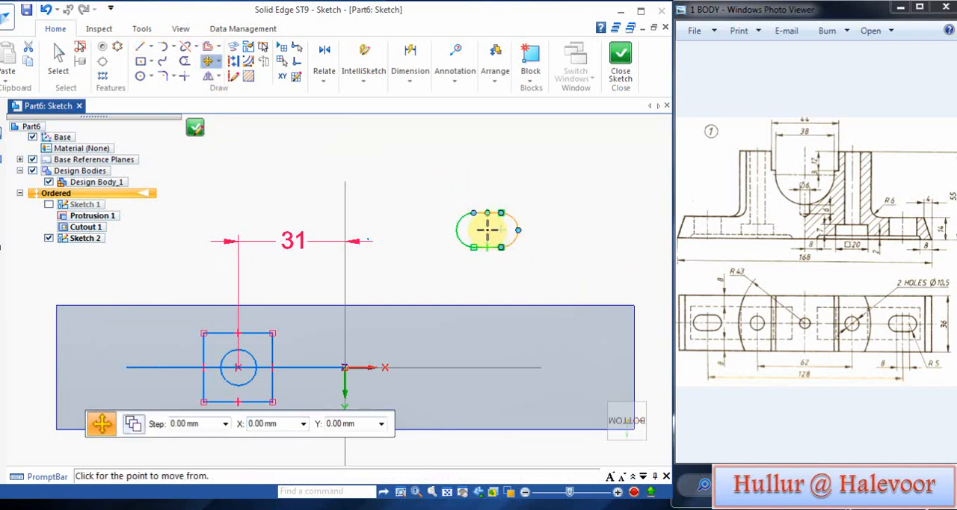
pyautogui.click(486, 230)
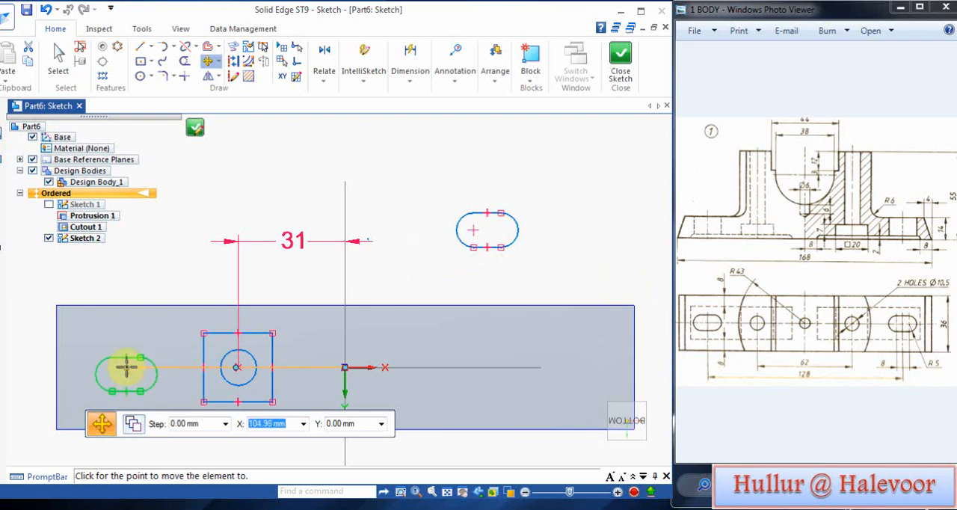
pyautogui.click(127, 366)
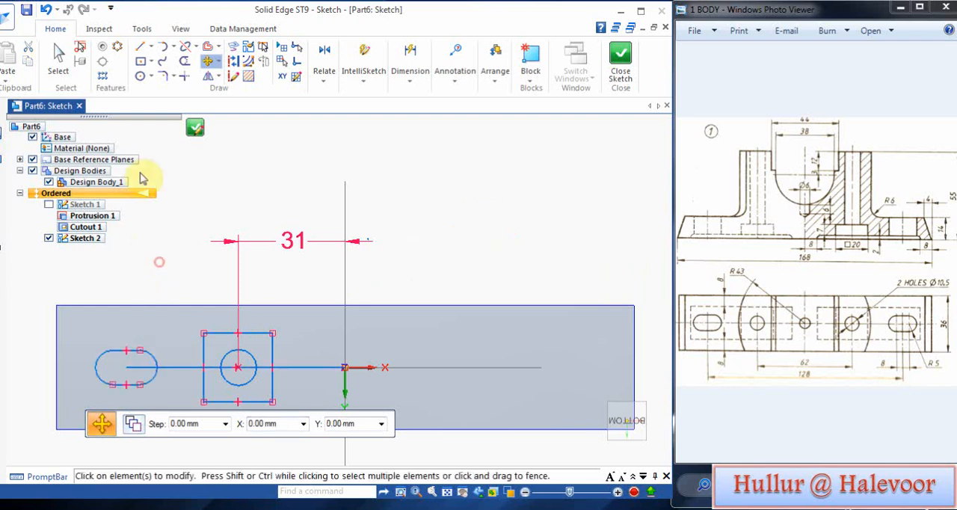
# Step: Select the horizontal helper line between the origin and the slot's centre and delete it
pyautogui.click(60, 54)
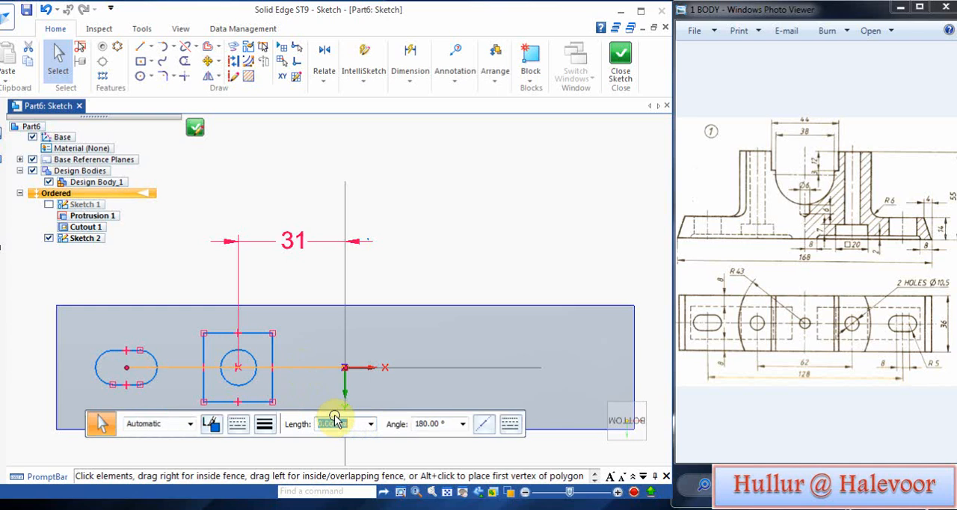
pyautogui.click(316, 296)
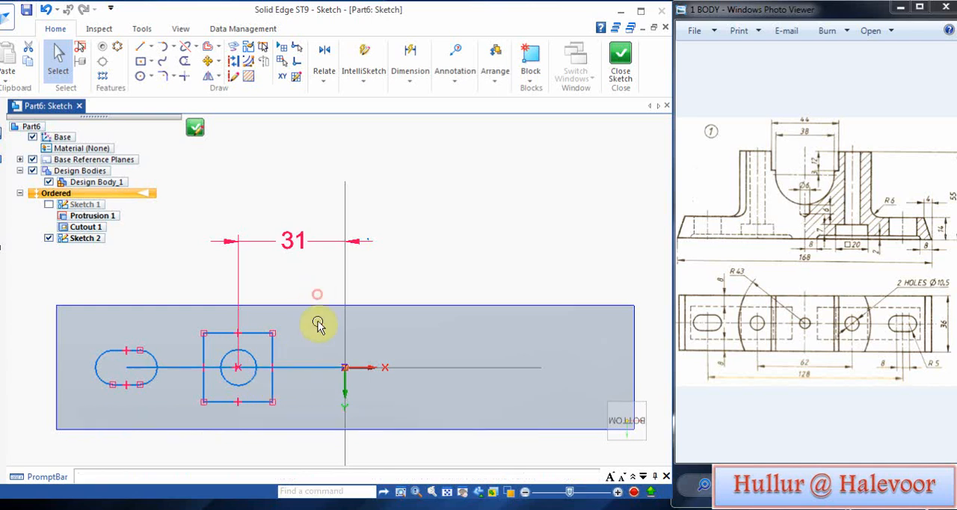
pyautogui.click(307, 373)
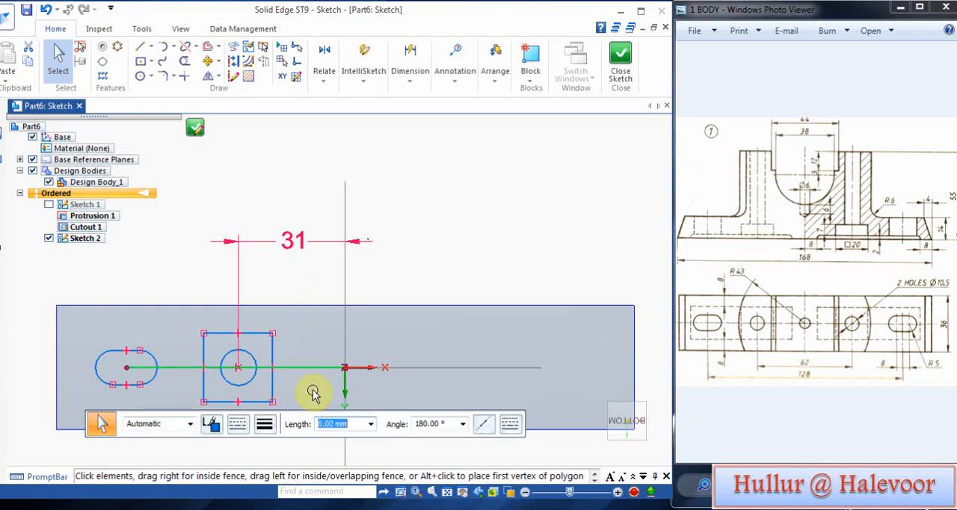
pyautogui.click(313, 394)
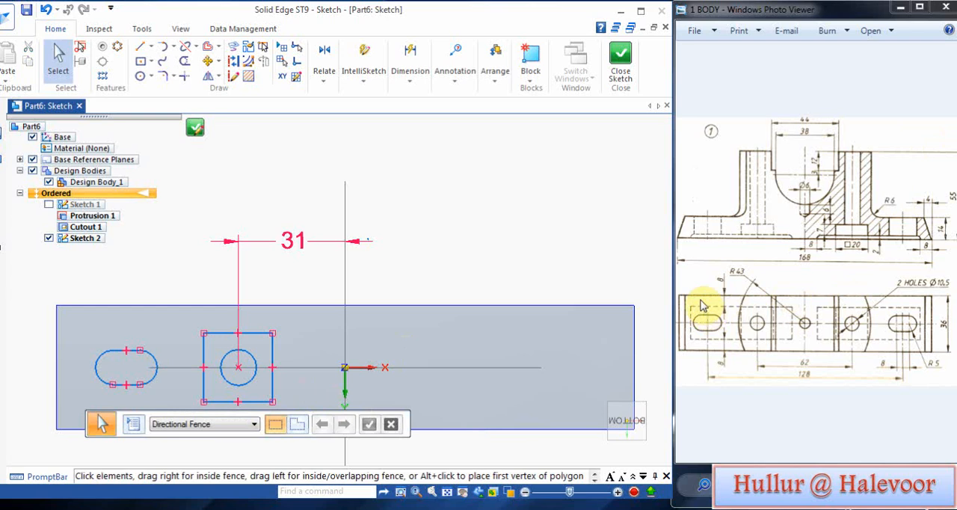
# Step: Sketch a rectangle about 63 mm by 27 mm around the slot and the square, centred on the horizontal axis
pyautogui.click(144, 63)
pyautogui.click(182, 367)
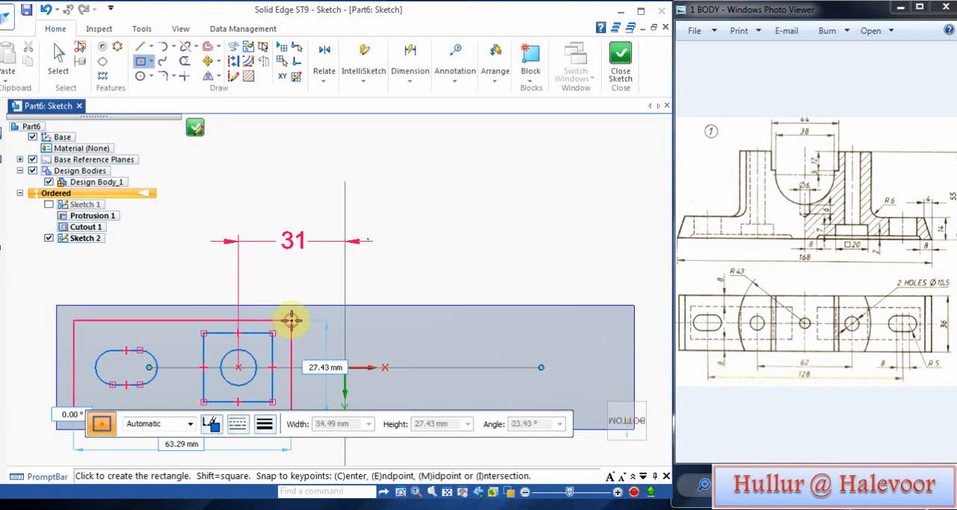
pyautogui.click(291, 320)
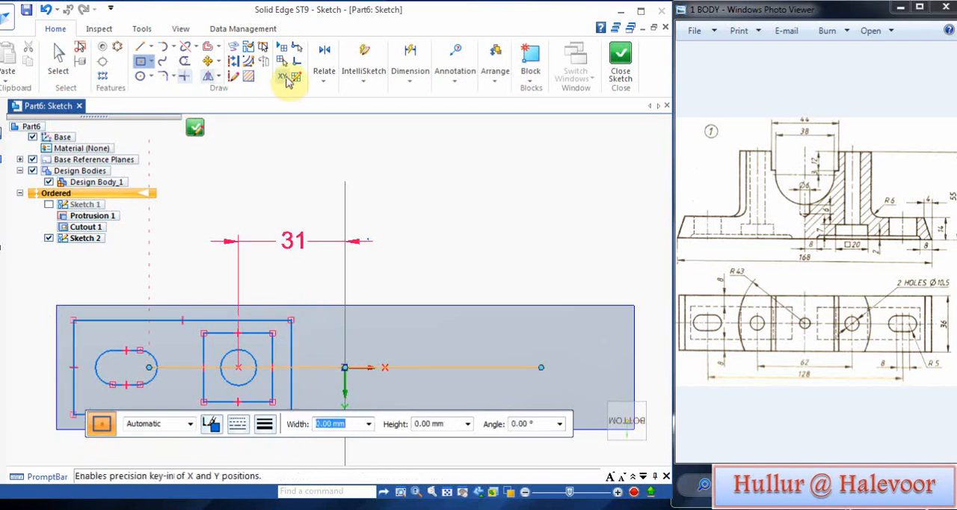
# Step: Dimension the horizontal distance between the large rectangle's outer side and the base's adjacent end edge and set it to 8 mm
pyautogui.click(411, 84)
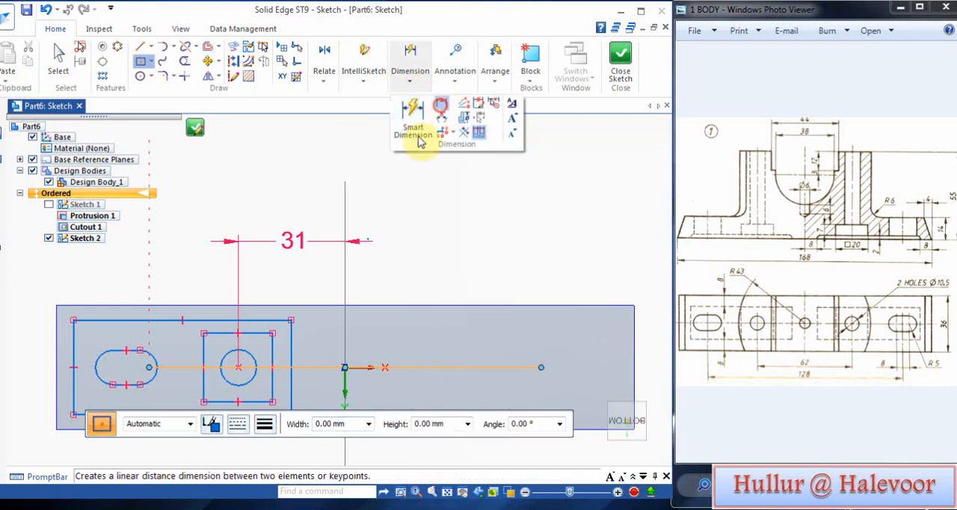
pyautogui.click(439, 108)
pyautogui.click(58, 338)
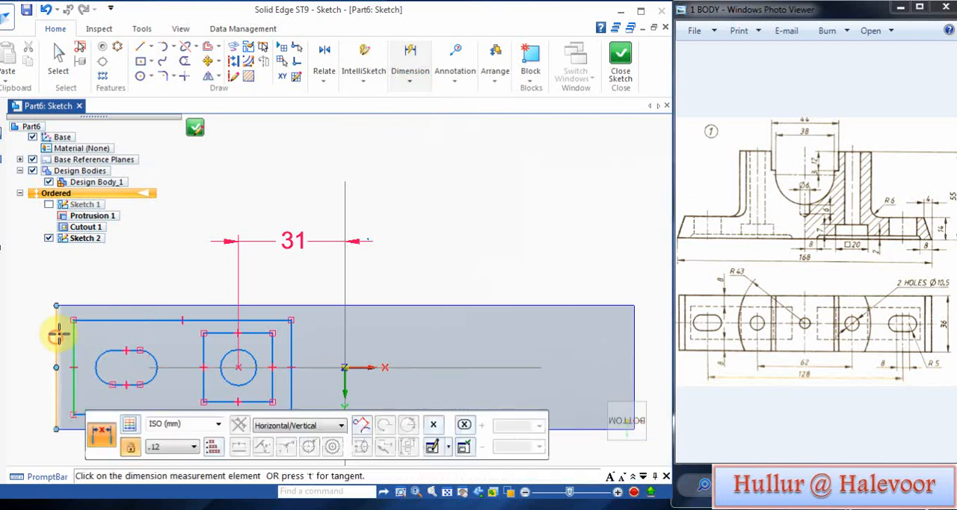
pyautogui.click(58, 331)
pyautogui.click(153, 278)
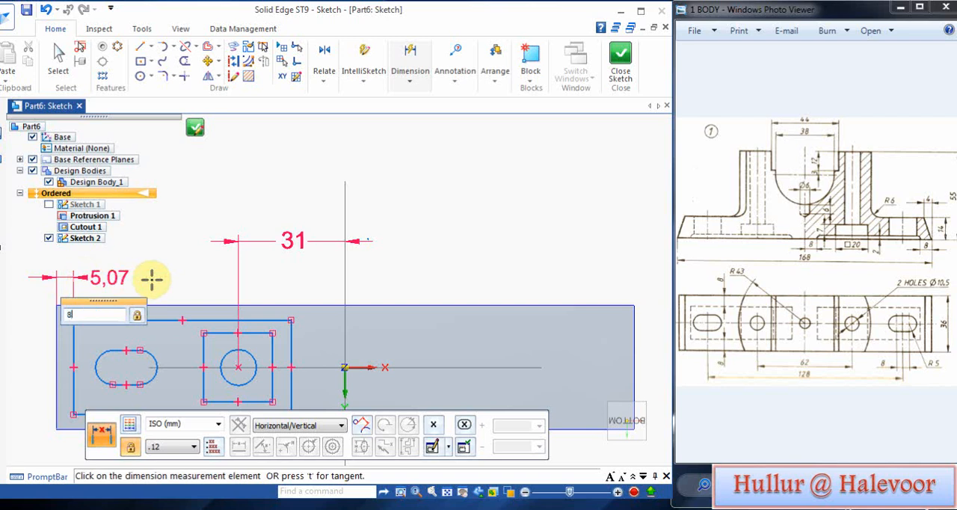
pyautogui.write('8')
pyautogui.press('Return')
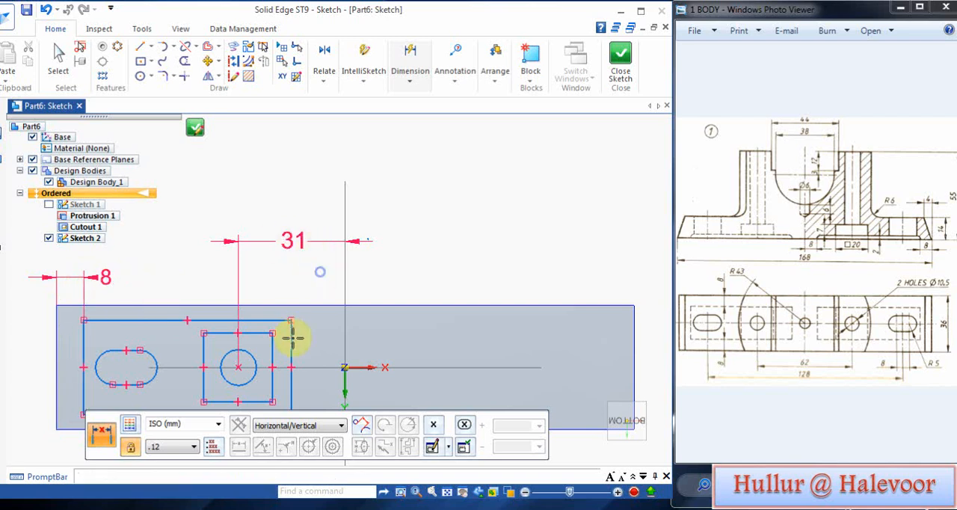
# Step: Dimension the horizontal distance between the large rectangle's inner side and the vertical axis and set it to 8 mm
pyautogui.click(344, 340)
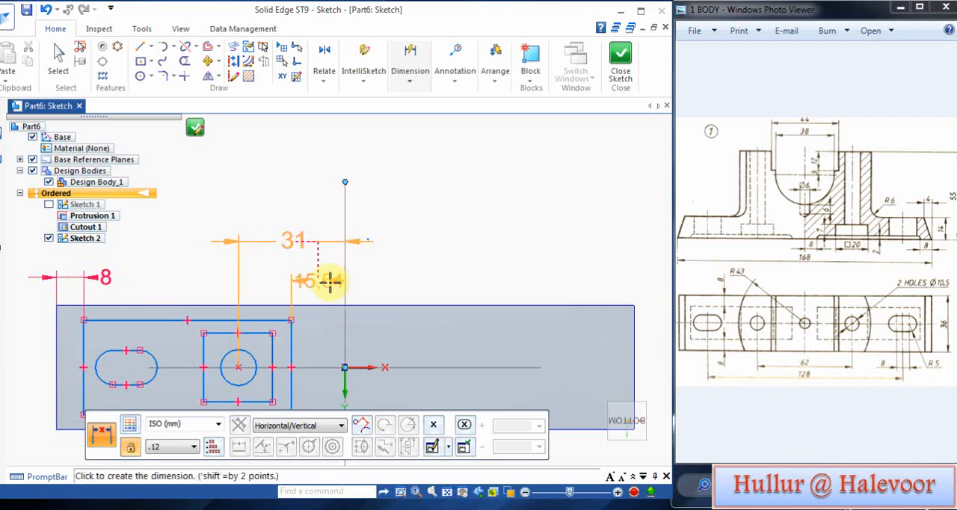
pyautogui.click(350, 276)
pyautogui.press('Return')
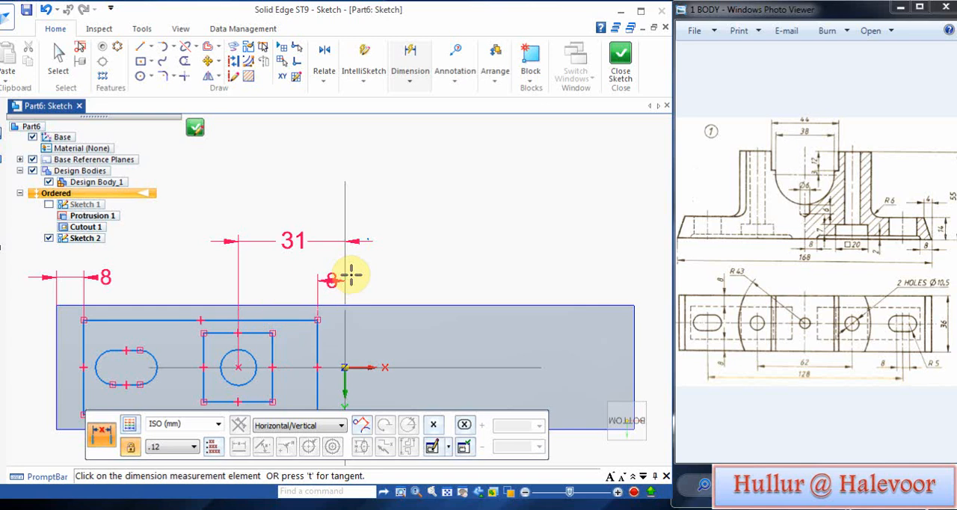
# Step: Dimension the vertical distance between the large rectangle's upper side and the base's upper edge and set it to 8 mm
pyautogui.rightClick(310, 293)
pyautogui.click(291, 306)
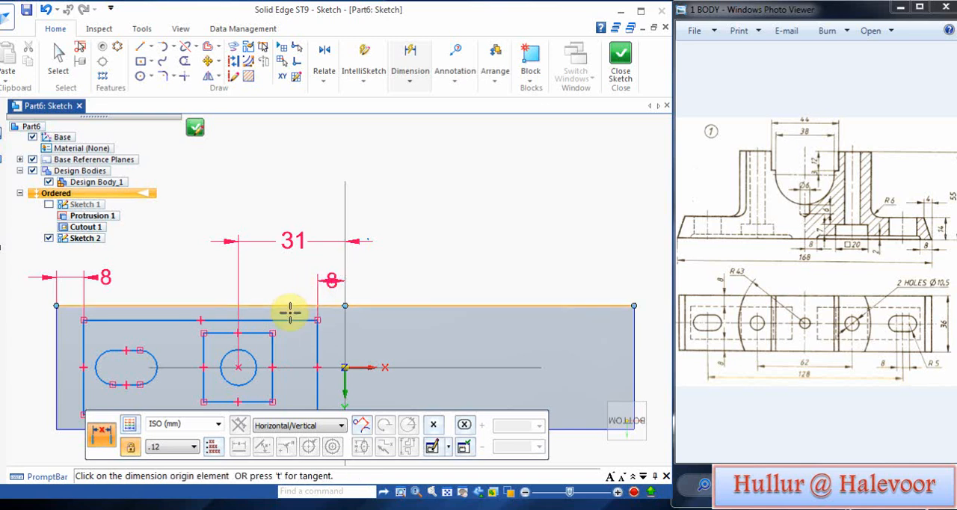
pyautogui.click(289, 321)
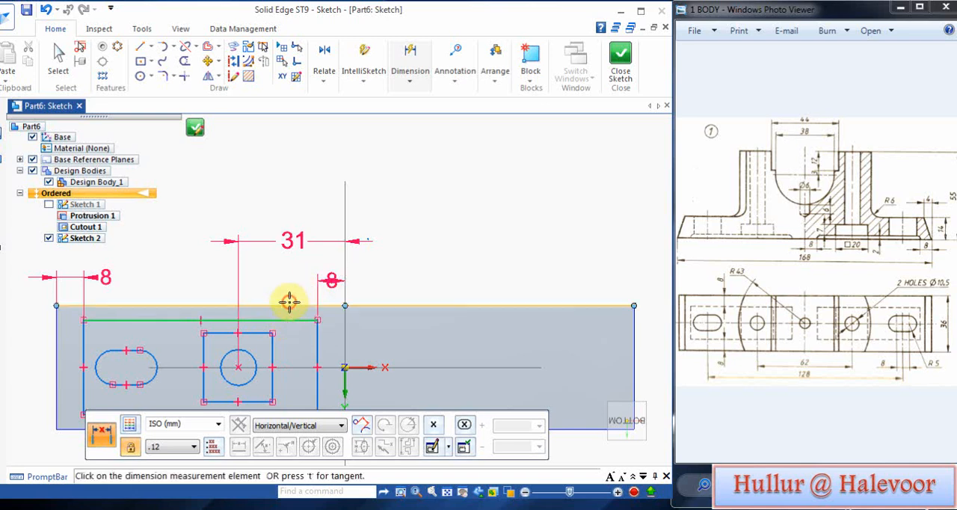
pyautogui.click(289, 305)
pyautogui.click(31, 312)
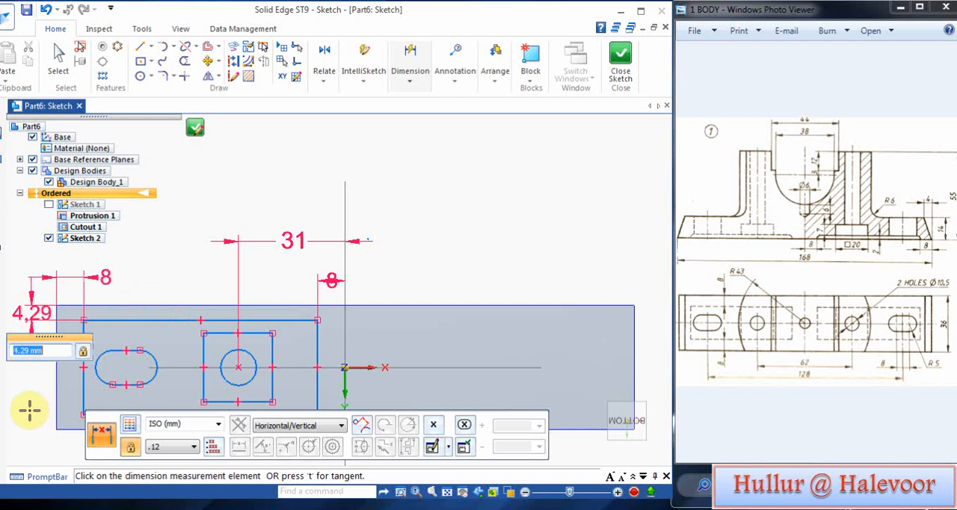
pyautogui.write('8')
pyautogui.press('Return')
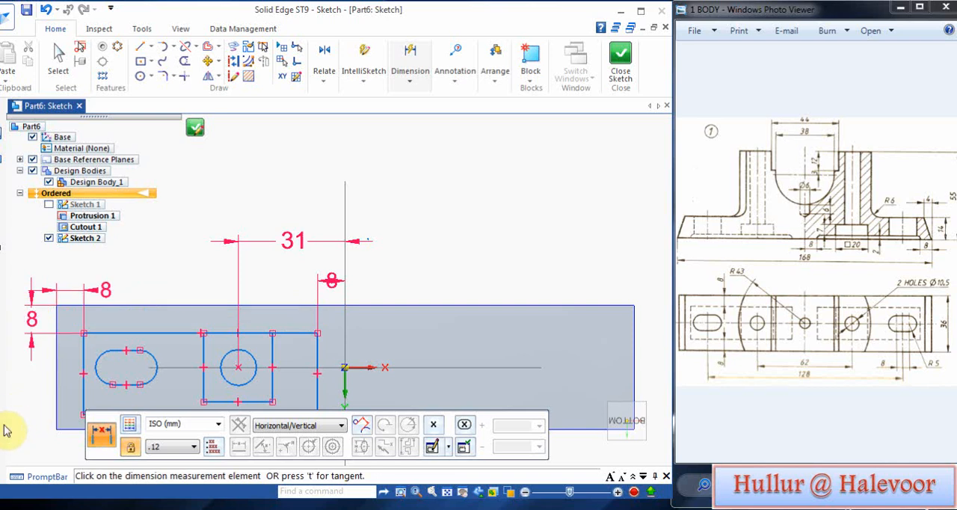
# Step: Dimension the vertical distance between the large rectangle's lower side and the base's lower edge and set it to 8 mm
pyautogui.moveTo(380, 414); pyautogui.dragTo(478, 446)
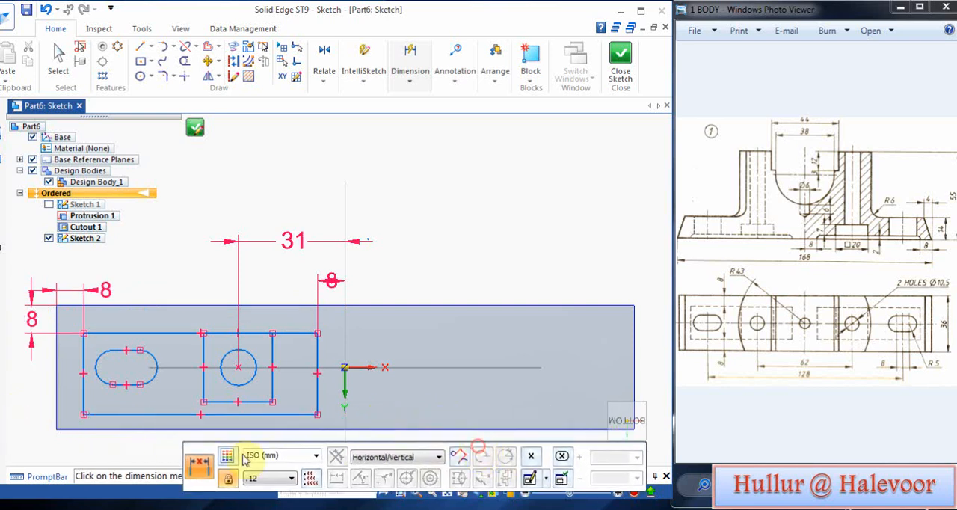
pyautogui.click(133, 428)
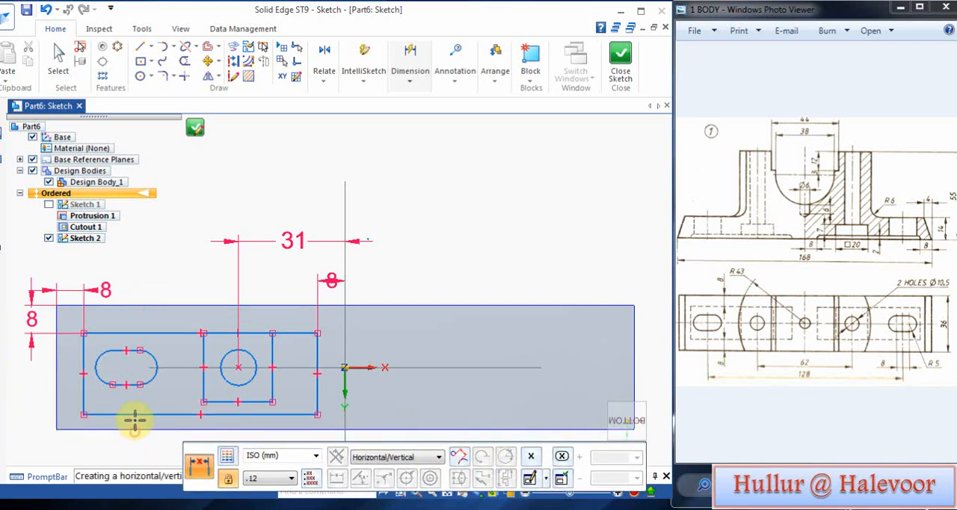
pyautogui.click(133, 415)
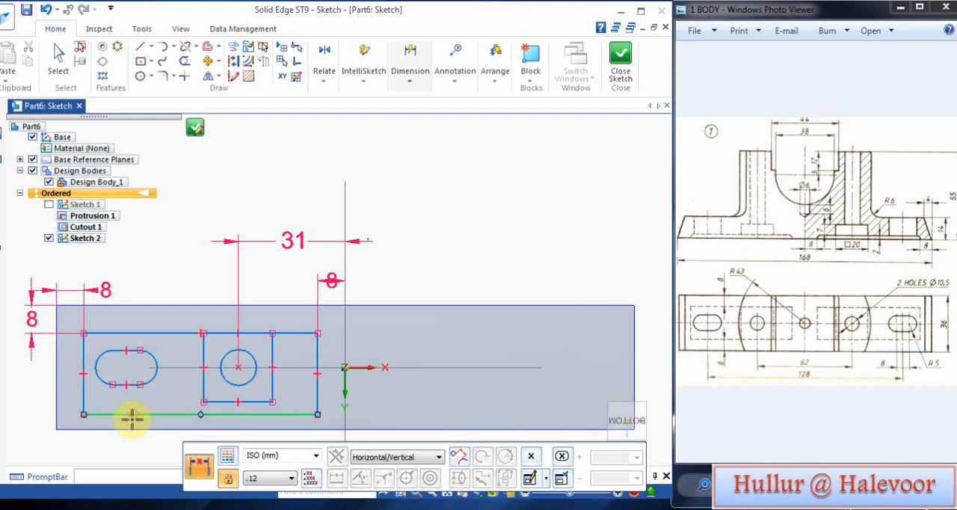
pyautogui.click(126, 429)
pyautogui.click(41, 422)
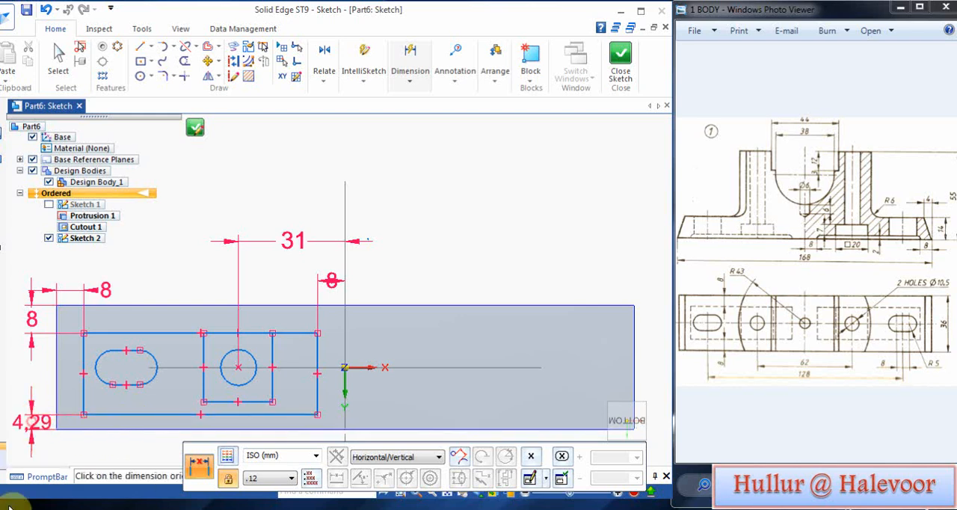
pyautogui.press('Return')
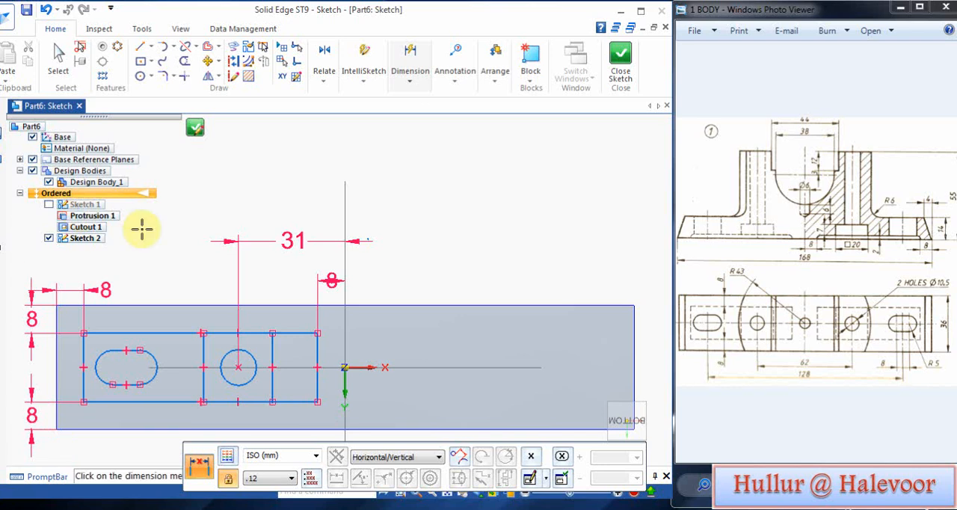
# Step: Mirror the slot, square, circle and large rectangle about the vertical axis, and close and finish the sketch
pyautogui.click(206, 77)
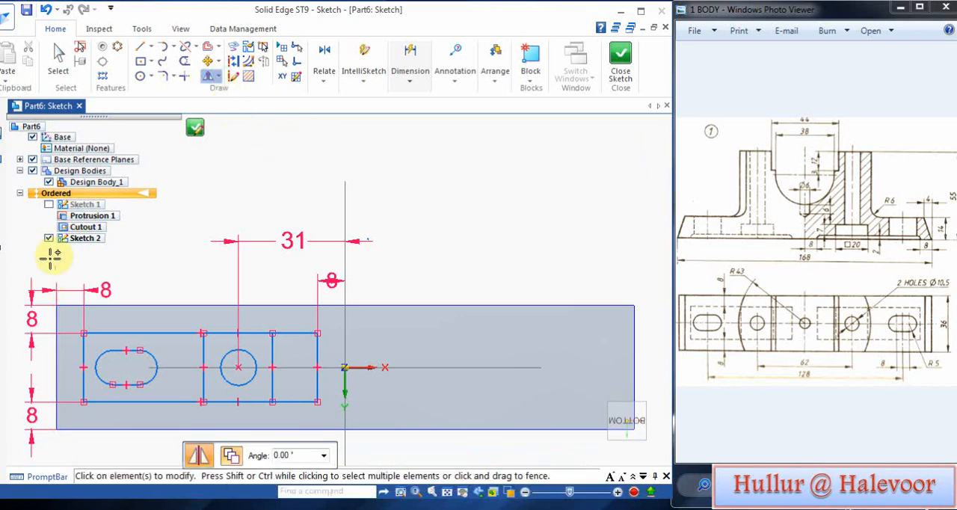
pyautogui.moveTo(45, 267)
pyautogui.mouseDown()
pyautogui.moveTo(140, 401)
pyautogui.moveTo(309, 427)
pyautogui.moveTo(321, 410)
pyautogui.mouseUp()
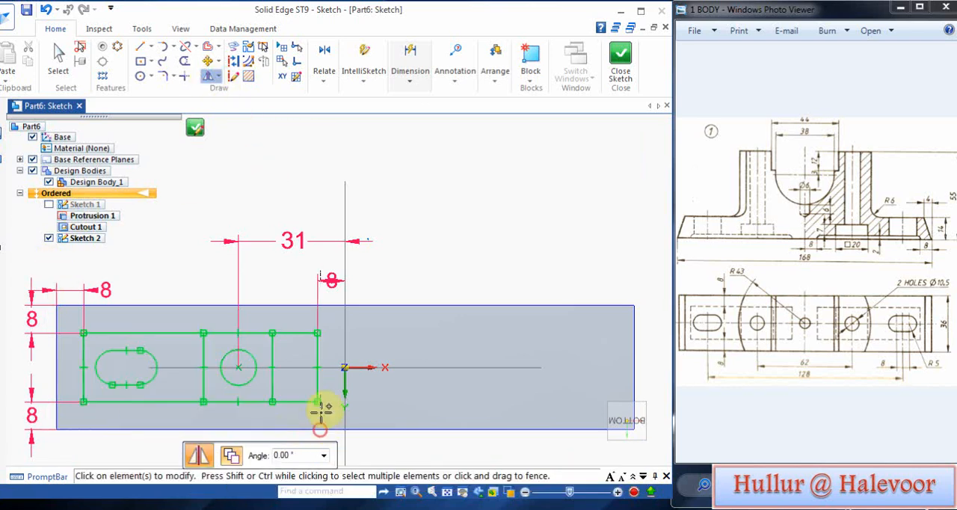
pyautogui.click(346, 262)
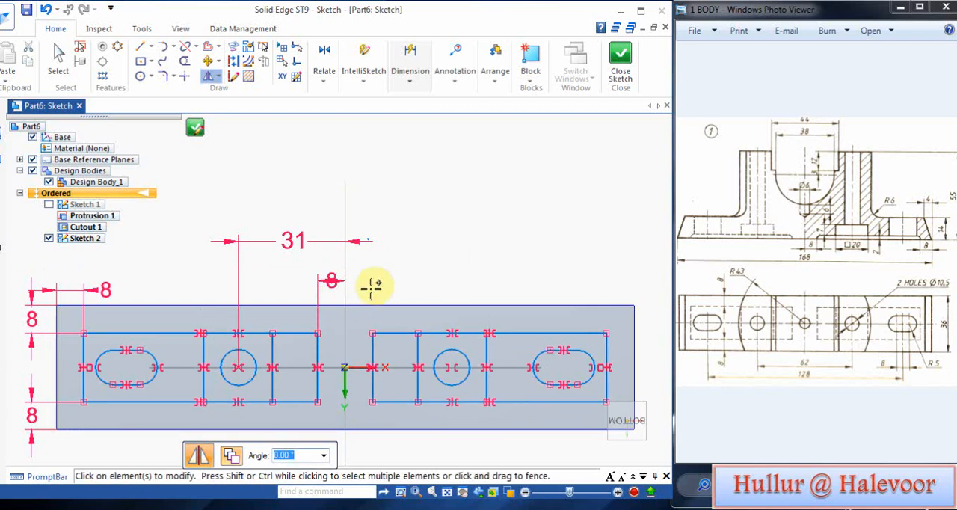
pyautogui.click(195, 128)
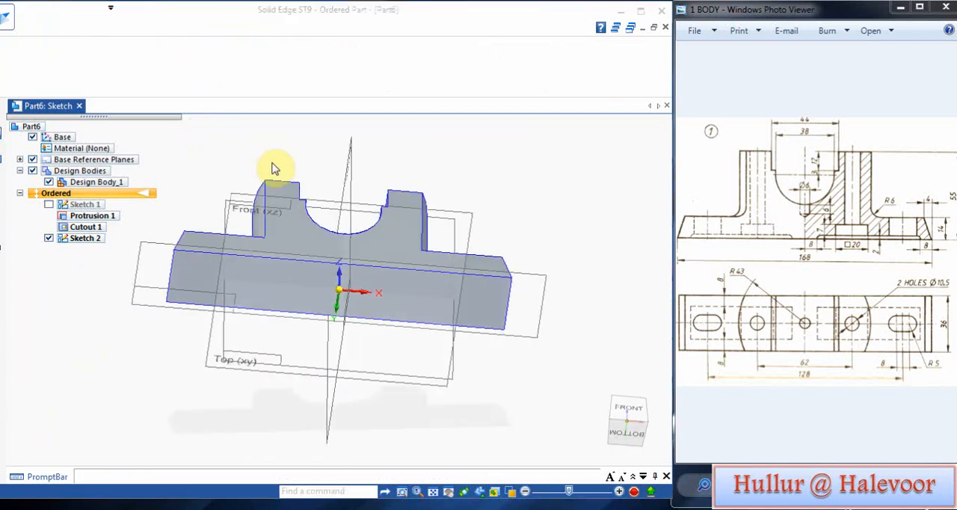
pyautogui.click(284, 455)
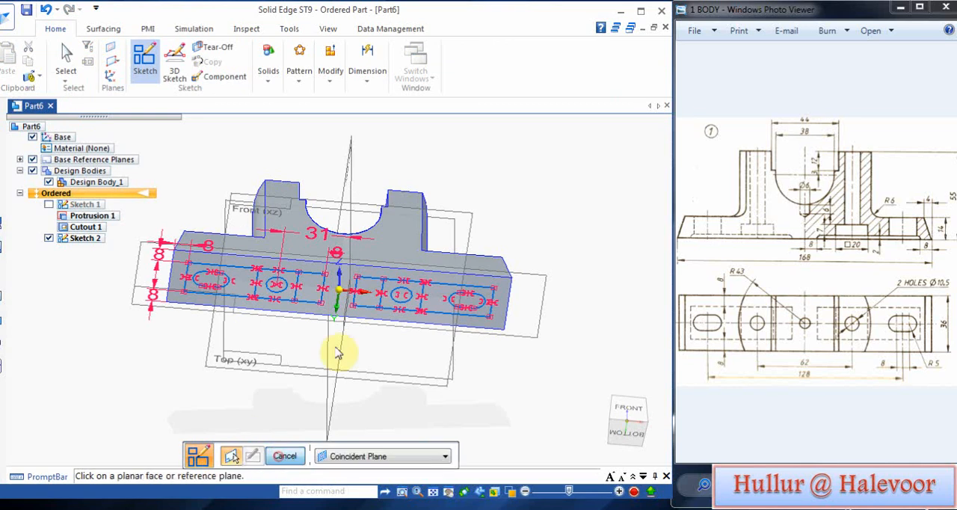
# Step: Cut the two sketched circles upward through the whole body with an extruded cutout about 115 mm deep
pyautogui.moveTo(513, 158)
pyautogui.mouseDown(button='middle')
pyautogui.moveTo(515, 235)
pyautogui.moveTo(521, 153)
pyautogui.mouseUp(button='middle')
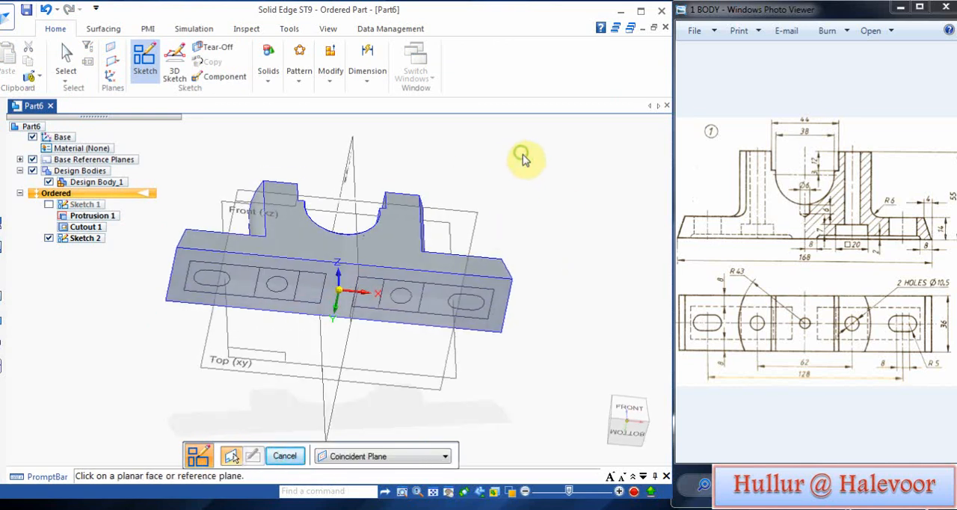
pyautogui.click(267, 68)
pyautogui.click(302, 111)
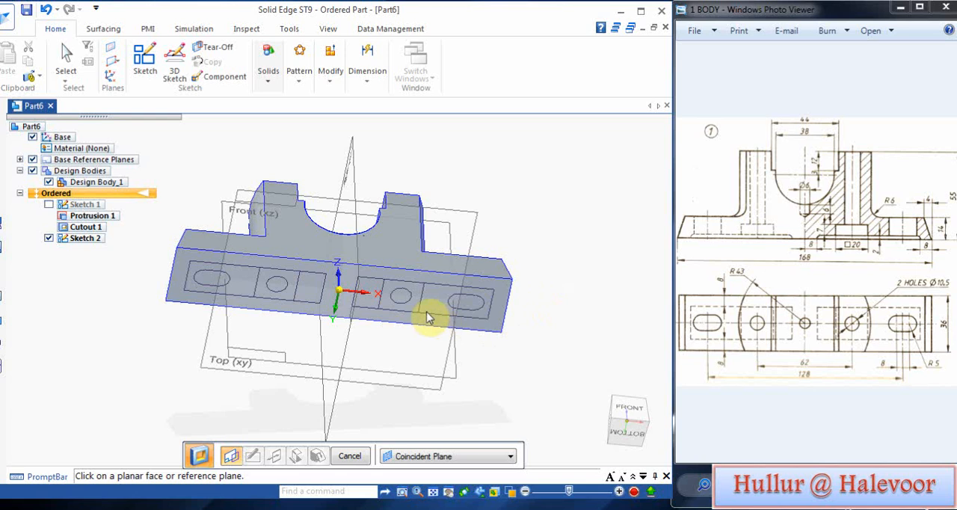
pyautogui.click(437, 455)
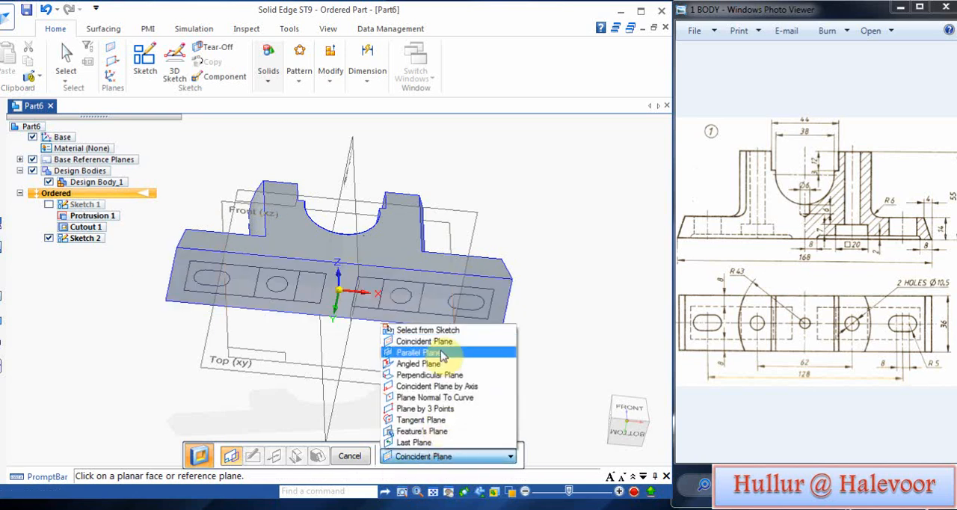
pyautogui.click(420, 326)
pyautogui.click(410, 296)
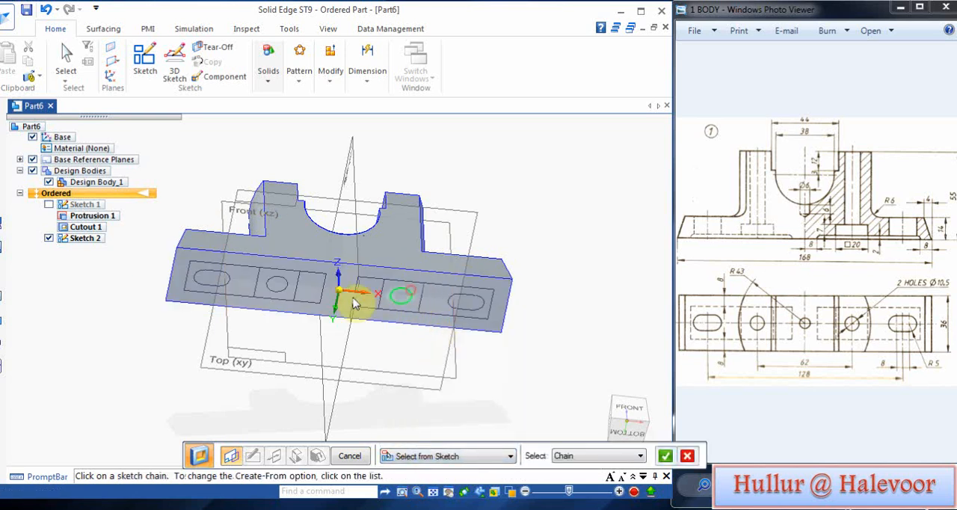
pyautogui.click(285, 282)
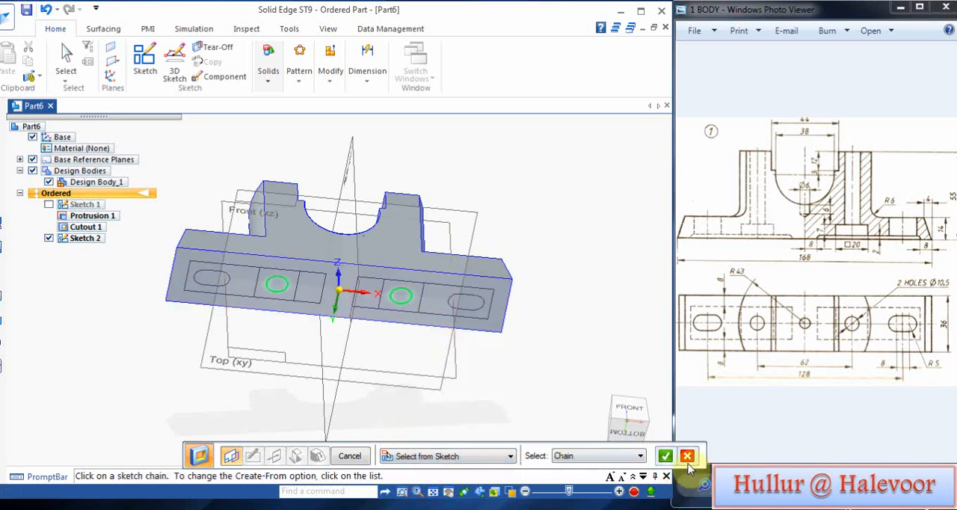
pyautogui.click(668, 456)
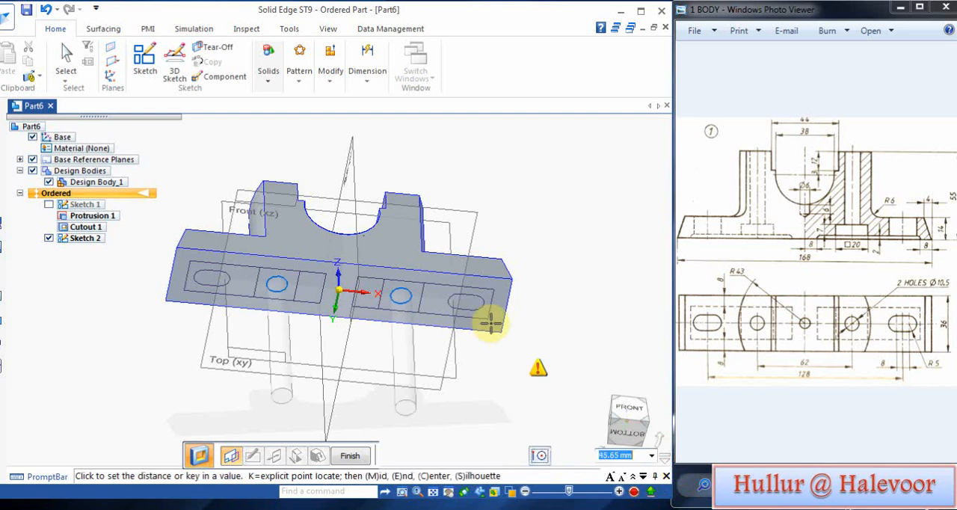
pyautogui.click(429, 135)
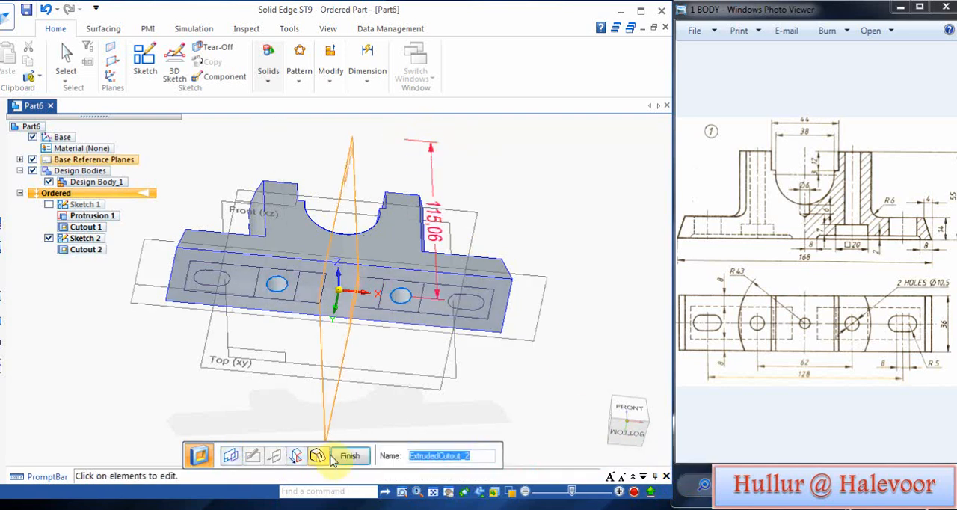
pyautogui.click(356, 459)
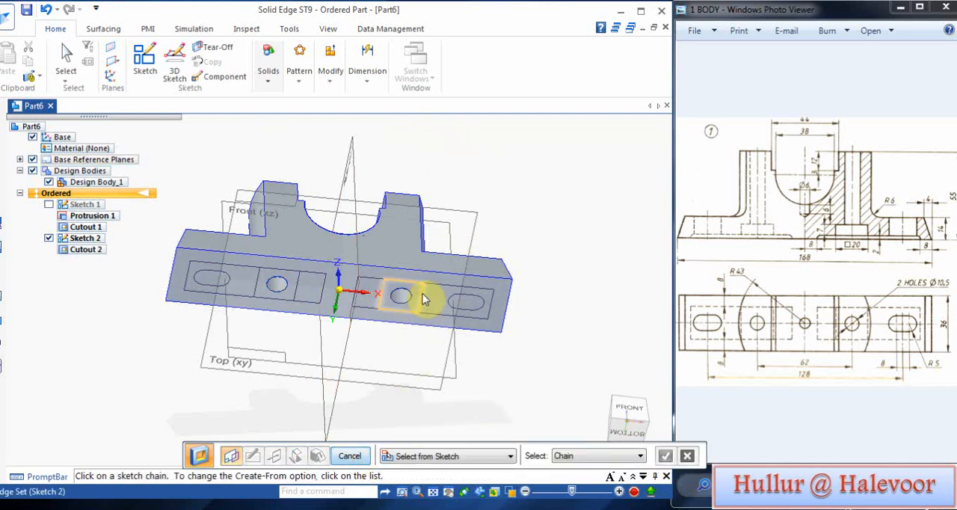
# Step: Cut the two sketched squares around the holes 9 mm deep into the body from the bottom face
pyautogui.click(299, 282)
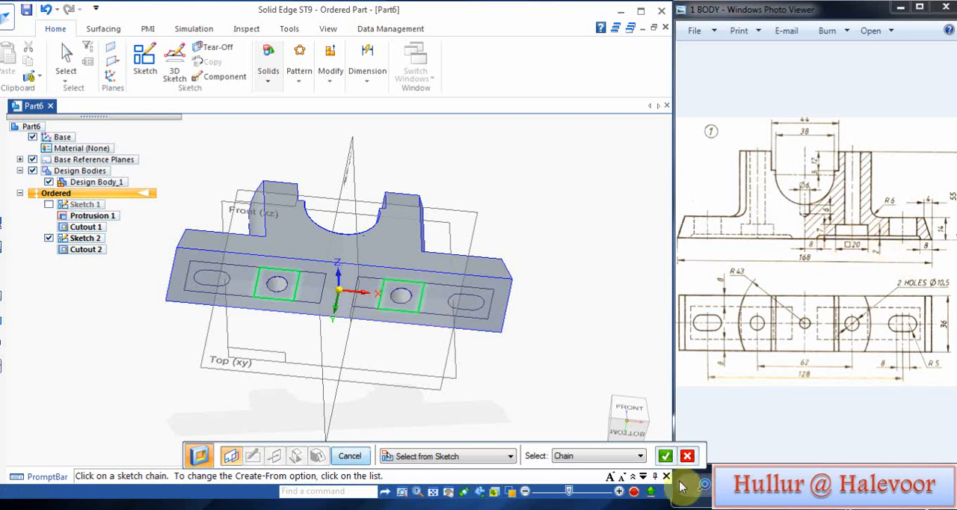
pyautogui.click(664, 455)
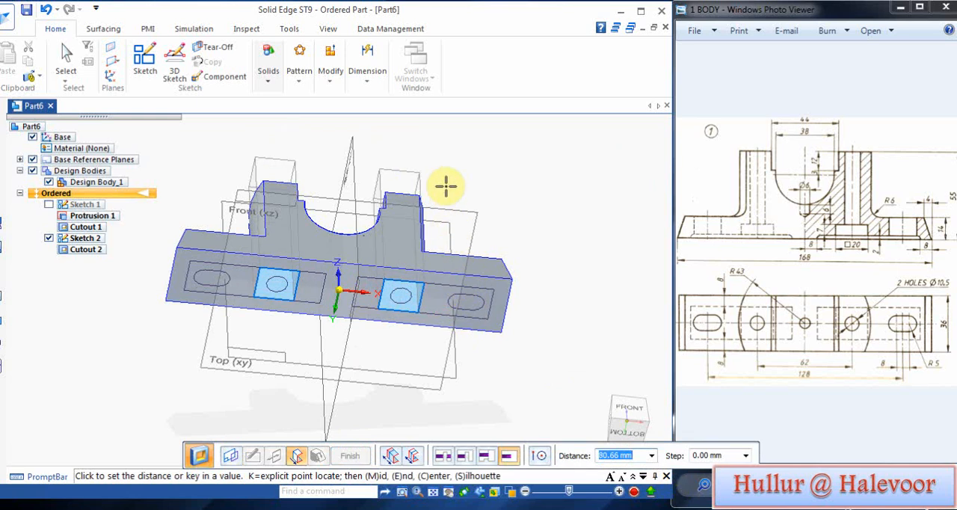
pyautogui.write('9')
pyautogui.press('Return')
pyautogui.click(461, 165)
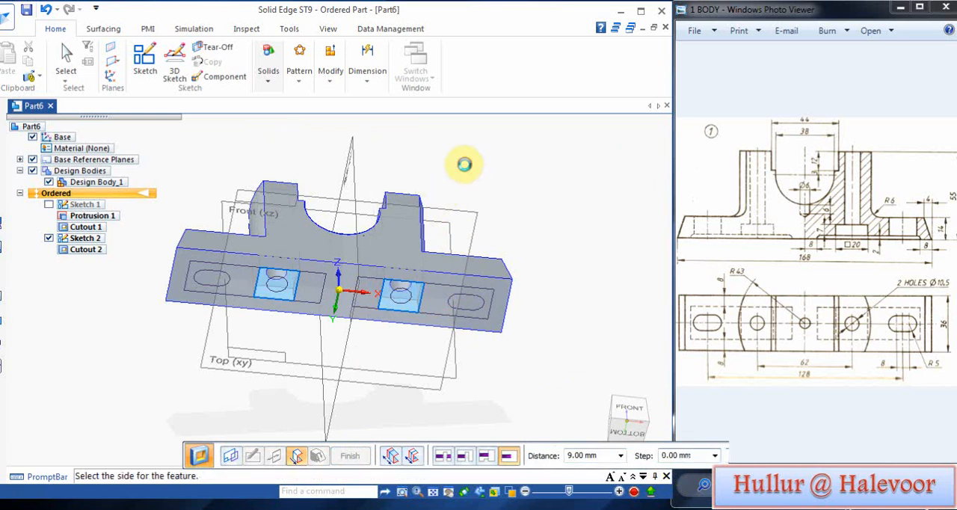
pyautogui.click(344, 448)
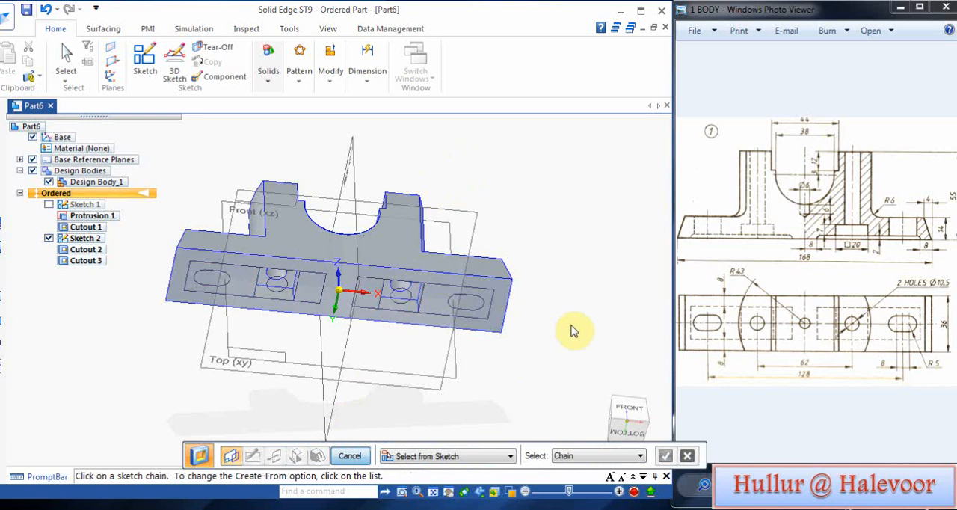
# Step: Cut the two sketched slots near the ends upward through the full thickness of the base
pyautogui.click(474, 302)
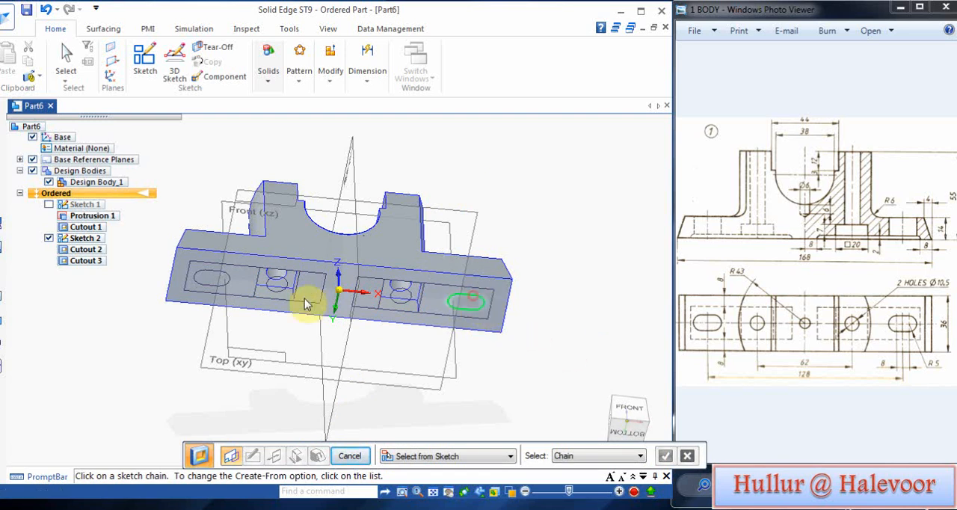
pyautogui.click(223, 277)
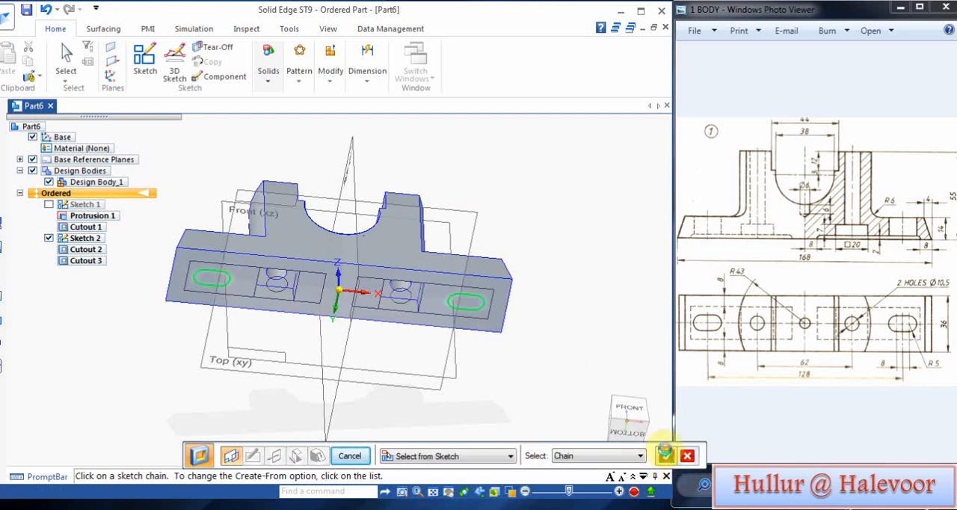
pyautogui.click(665, 454)
pyautogui.click(527, 165)
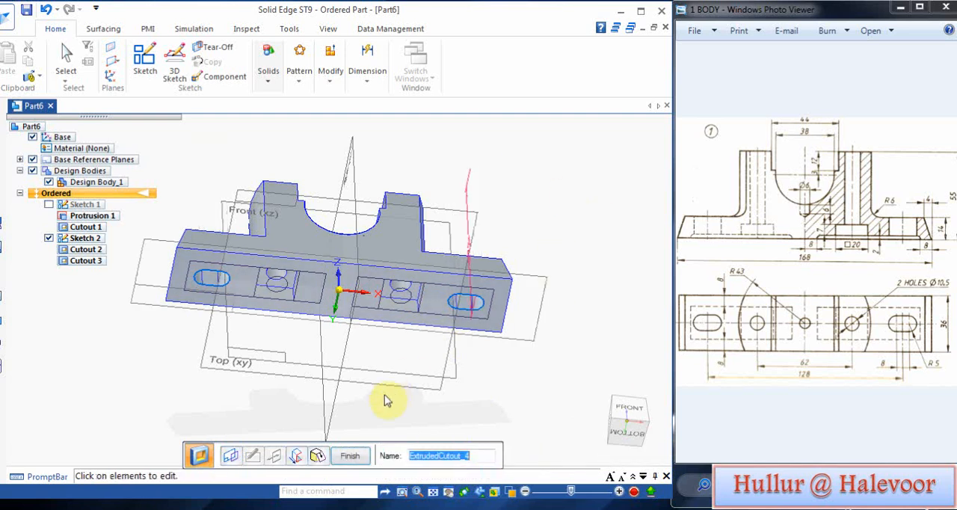
pyautogui.moveTo(535, 344); pyautogui.dragTo(505, 282, button='middle')
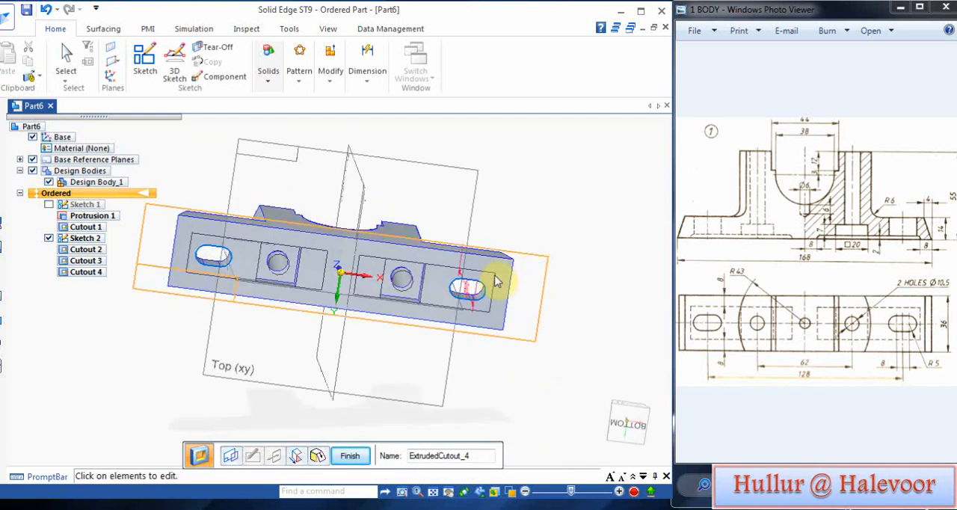
pyautogui.rightClick(579, 302)
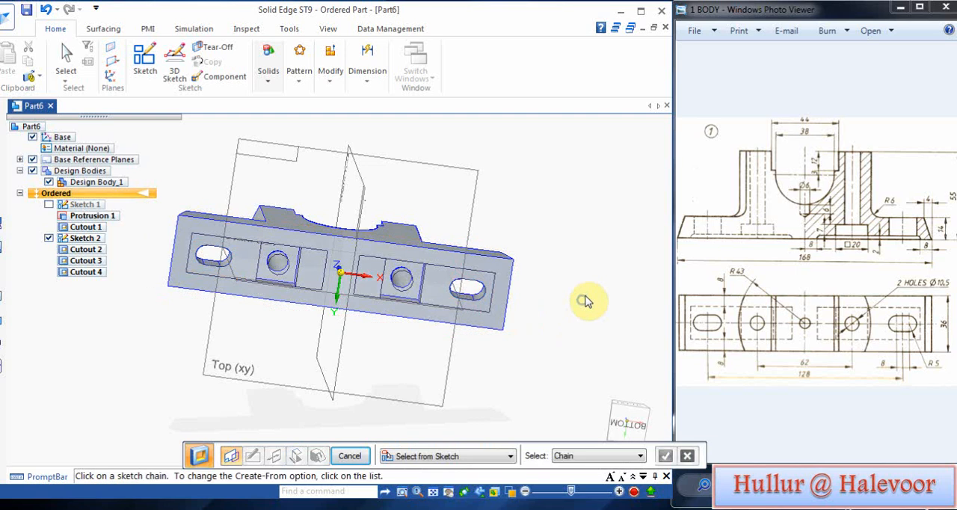
# Step: Try to cut the two large sketched rectangles on the bottom face 2 mm deep with an extruded cutout
pyautogui.click(493, 281)
pyautogui.click(326, 256)
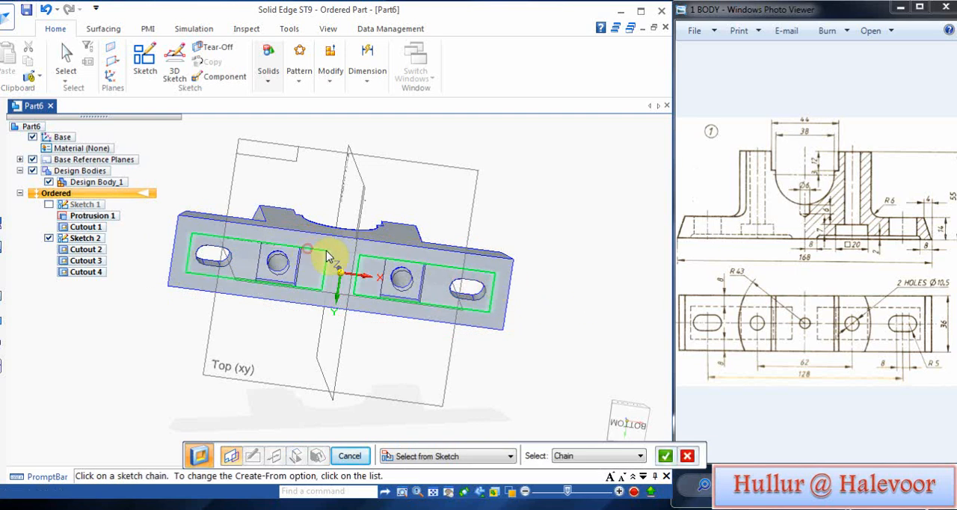
pyautogui.click(664, 456)
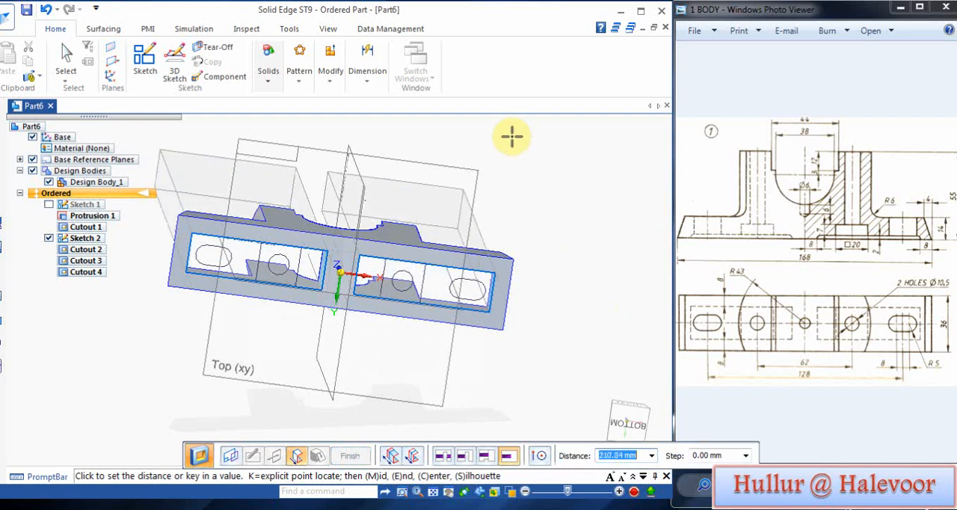
pyautogui.write('2')
pyautogui.press('Return')
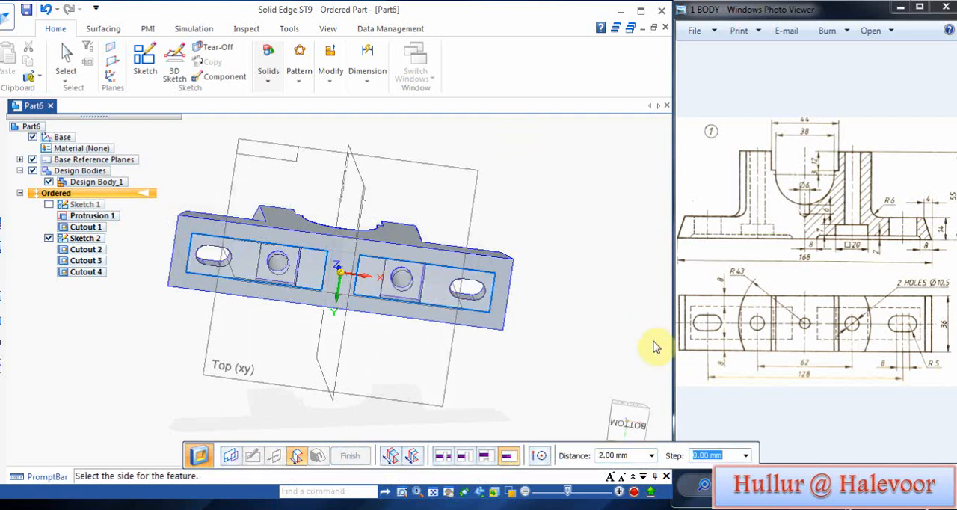
pyautogui.click(572, 250)
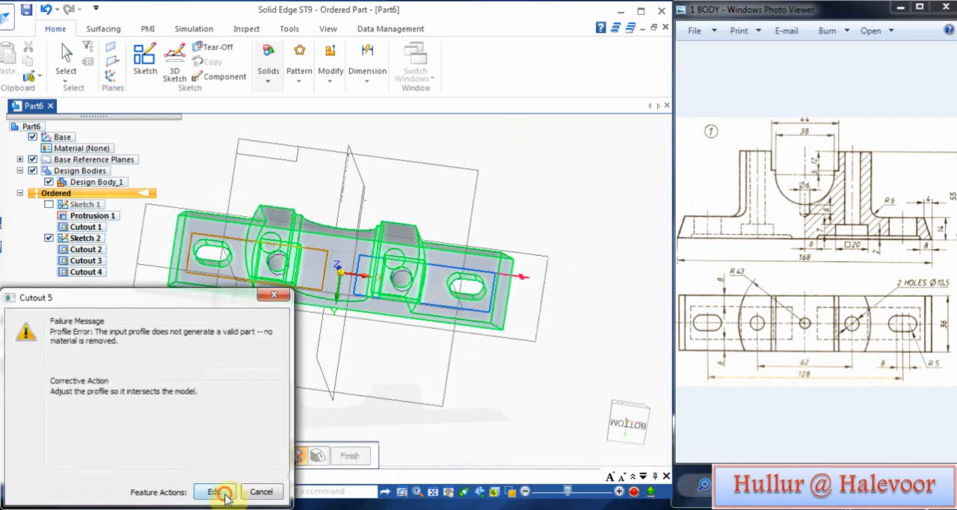
# Step: Redefine the rectangular recess cutout's extent as 2 mm upward into the body and finish the feature
pyautogui.click(224, 496)
pyautogui.moveTo(528, 214); pyautogui.dragTo(551, 350, button='middle')
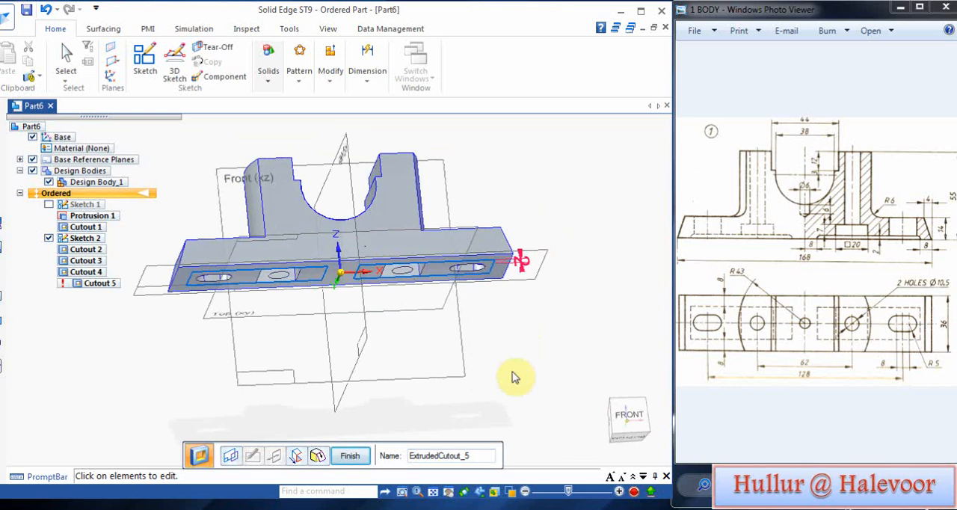
pyautogui.click(296, 455)
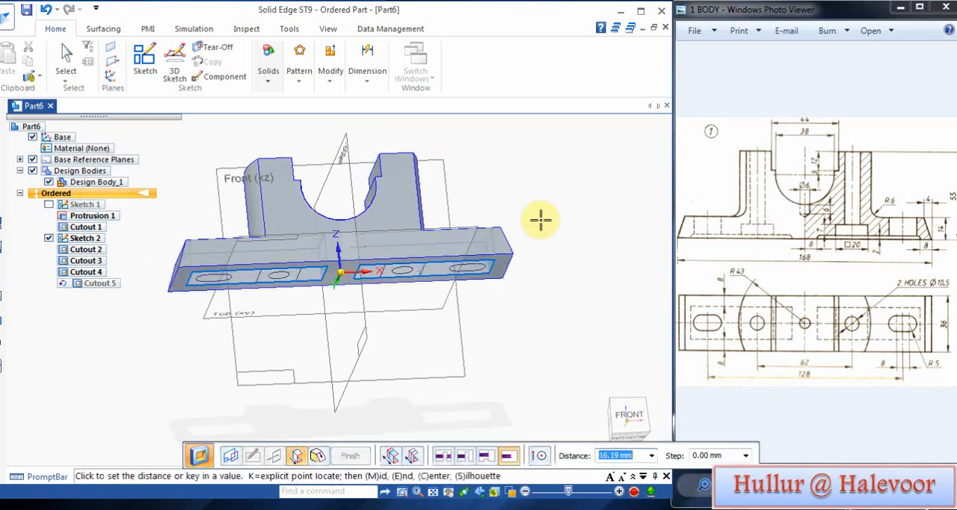
pyautogui.write('2')
pyautogui.press('Tab')
pyautogui.click(499, 175)
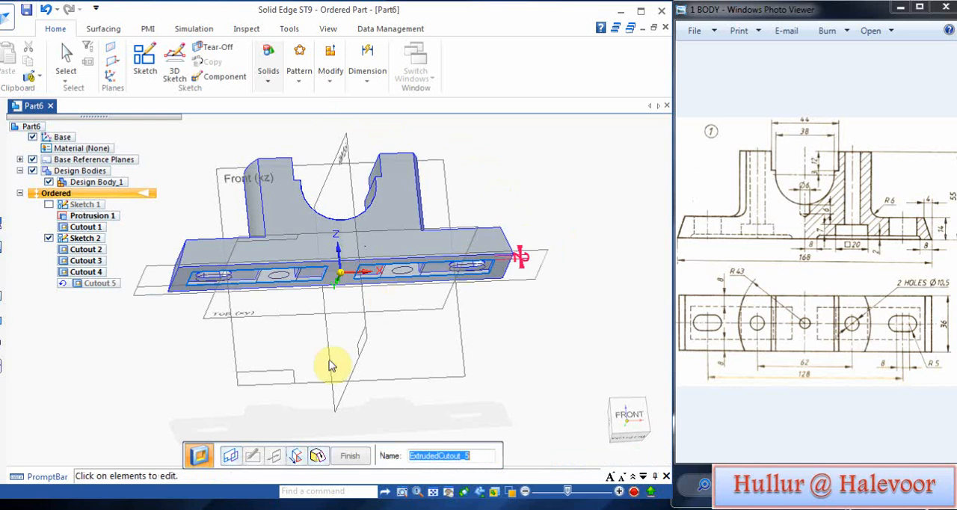
pyautogui.click(349, 455)
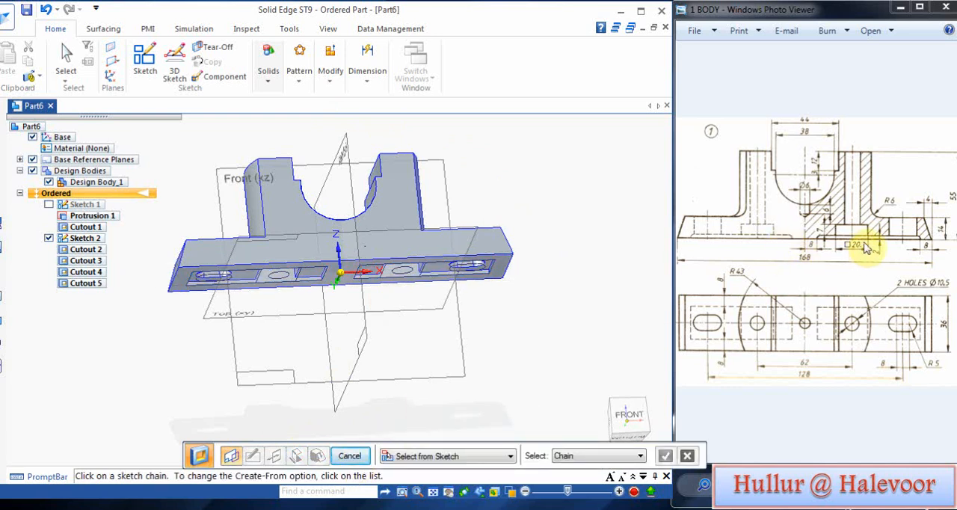
# Step: Round the two curved edges where the outer faces of the uprights meet the base with a 6 mm radius
pyautogui.moveTo(565, 332); pyautogui.dragTo(493, 428, button='middle')
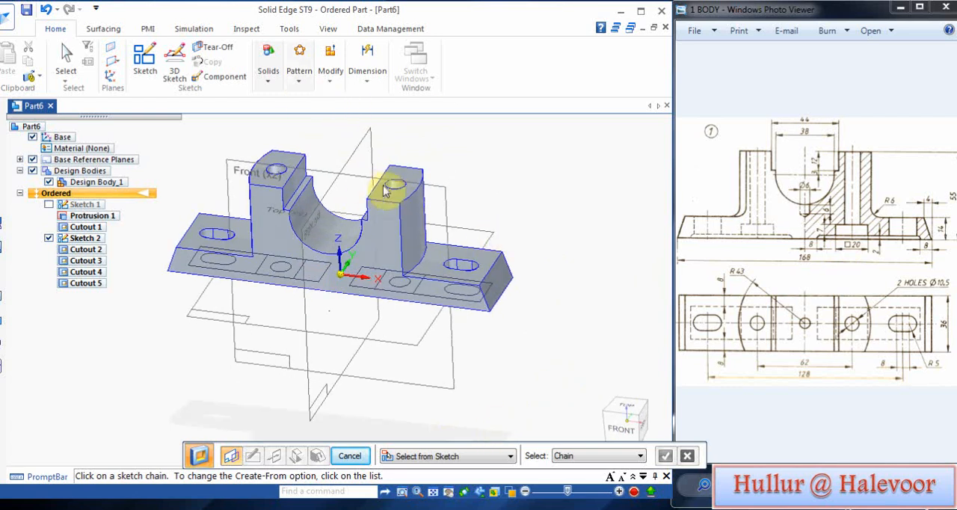
pyautogui.click(267, 84)
pyautogui.click(420, 112)
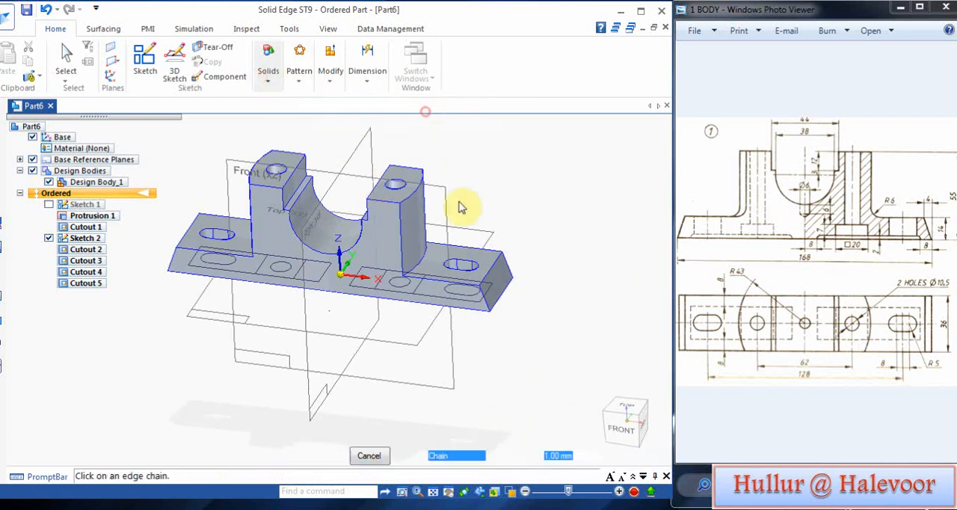
pyautogui.click(415, 261)
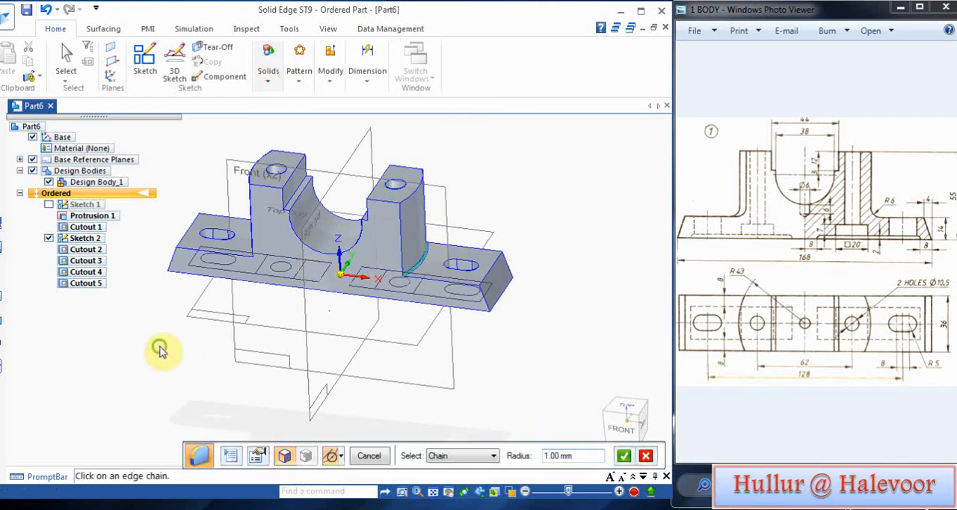
pyautogui.moveTo(159, 349); pyautogui.dragTo(290, 363, button='middle')
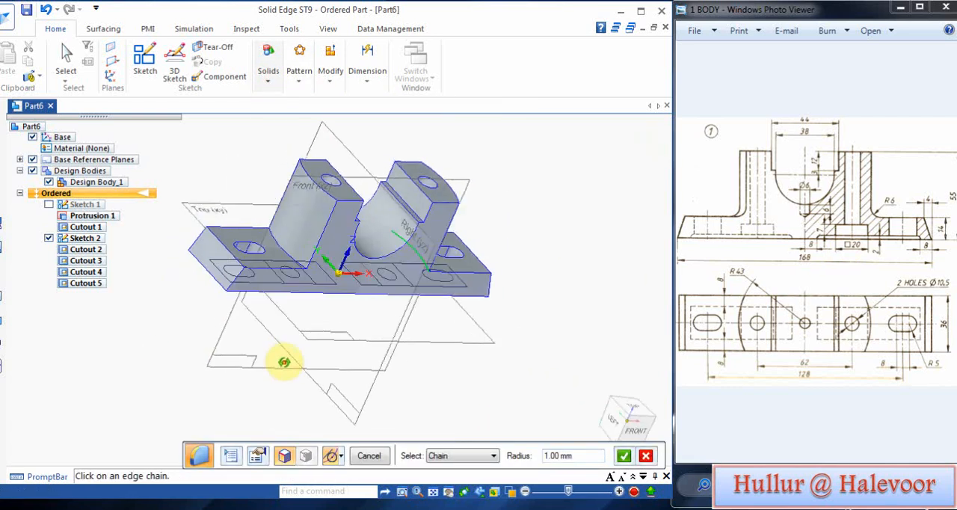
pyautogui.click(290, 251)
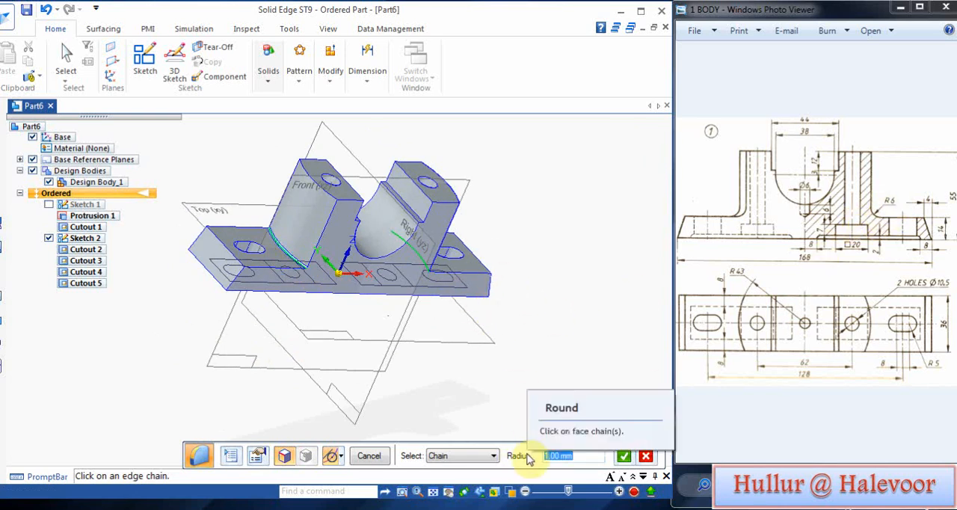
pyautogui.write('6')
pyautogui.press('Return')
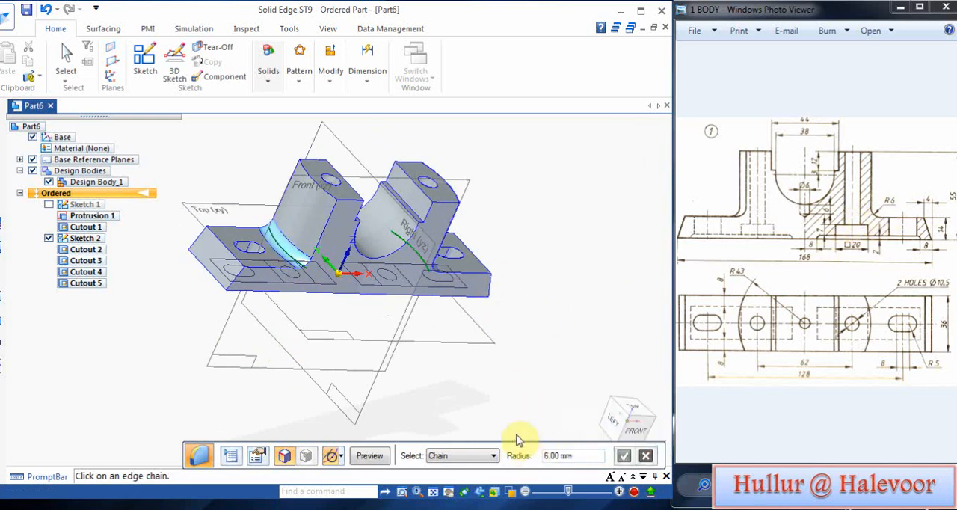
pyautogui.click(372, 456)
pyautogui.click(371, 455)
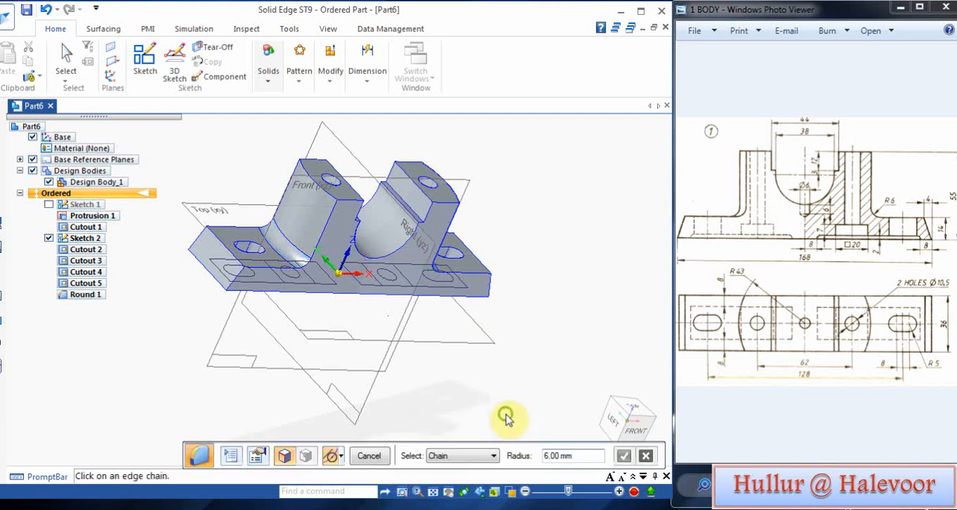
pyautogui.moveTo(506, 417)
pyautogui.mouseDown(button='middle')
pyautogui.moveTo(520, 236)
pyautogui.moveTo(544, 216)
pyautogui.mouseUp(button='middle')
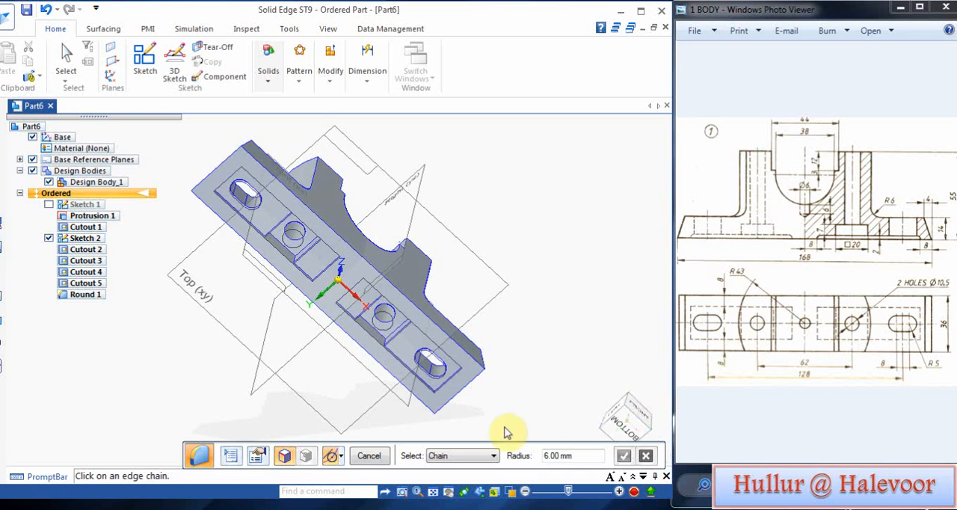
pyautogui.scroll(3, 438, 404)
pyautogui.moveTo(312, 417); pyautogui.dragTo(449, 294, button='middle')
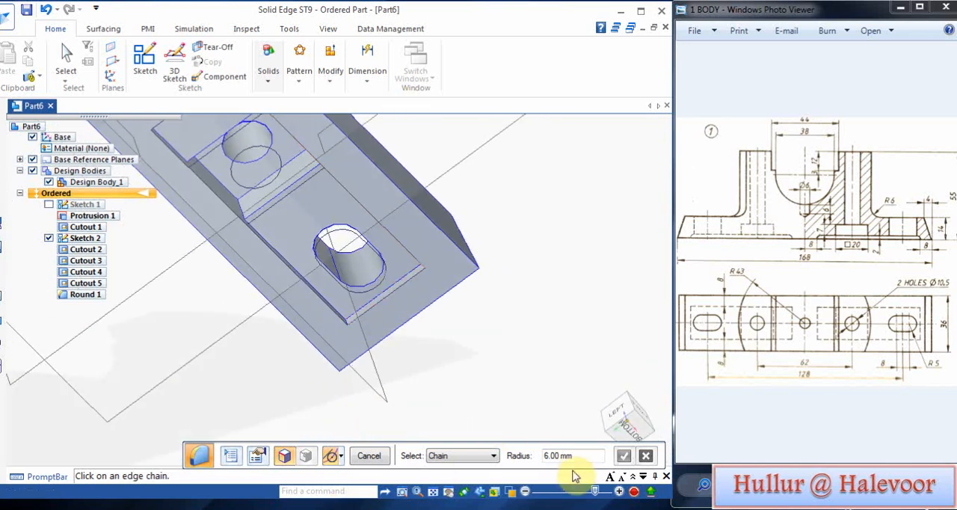
pyautogui.moveTo(581, 456)
pyautogui.mouseDown()
pyautogui.moveTo(545, 455)
pyautogui.moveTo(578, 455)
pyautogui.mouseUp()
pyautogui.click(544, 451)
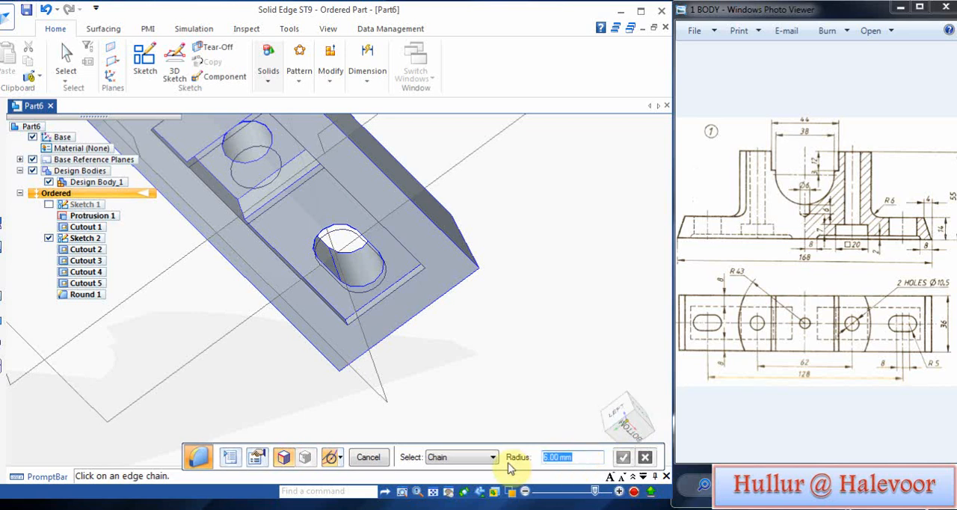
pyautogui.click(393, 283)
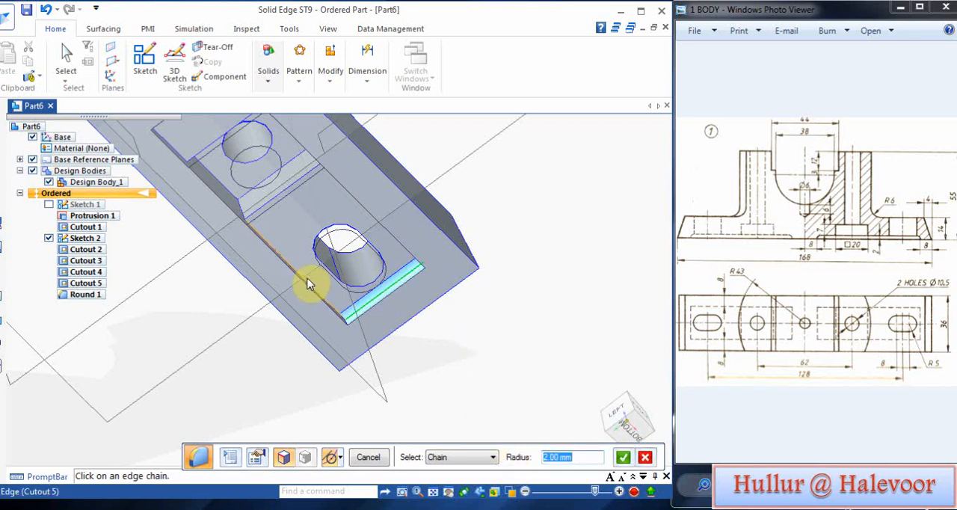
pyautogui.moveTo(485, 384); pyautogui.dragTo(518, 326, button='middle')
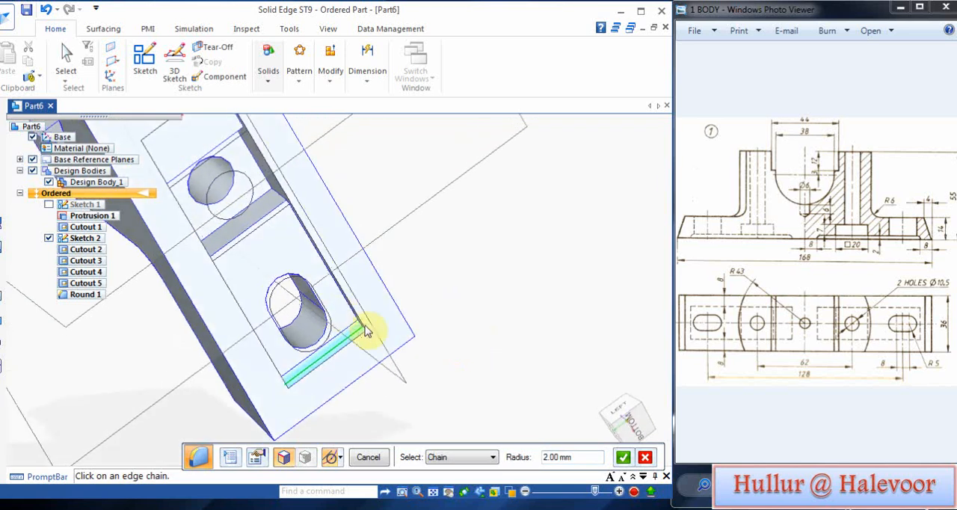
pyautogui.moveTo(366, 332); pyautogui.dragTo(314, 310, button='middle')
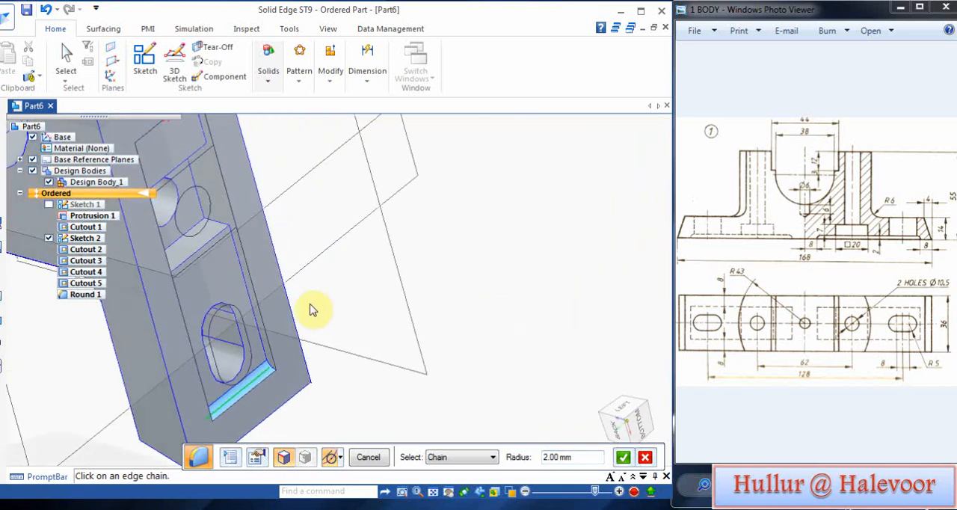
pyautogui.click(248, 284)
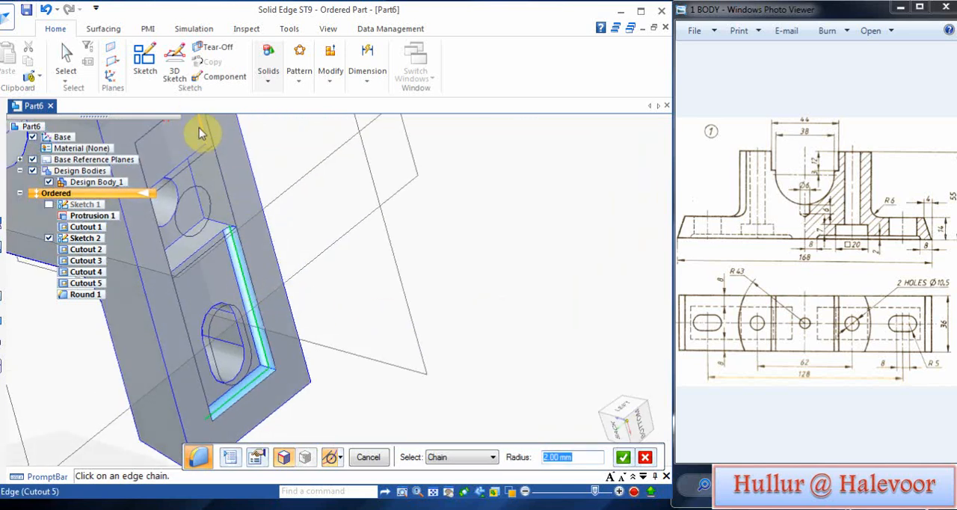
pyautogui.moveTo(426, 362); pyautogui.dragTo(445, 506, button='middle')
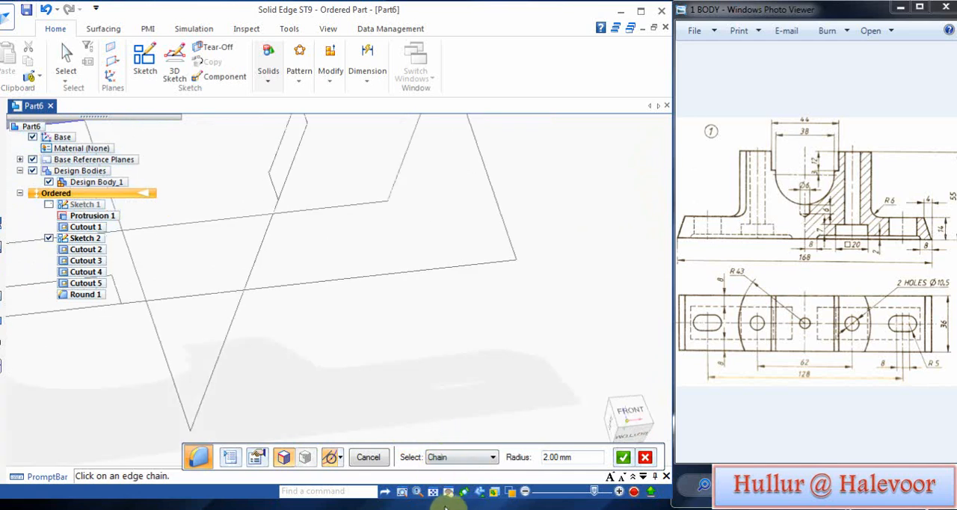
pyautogui.click(433, 493)
pyautogui.moveTo(498, 298); pyautogui.dragTo(491, 349, button='middle')
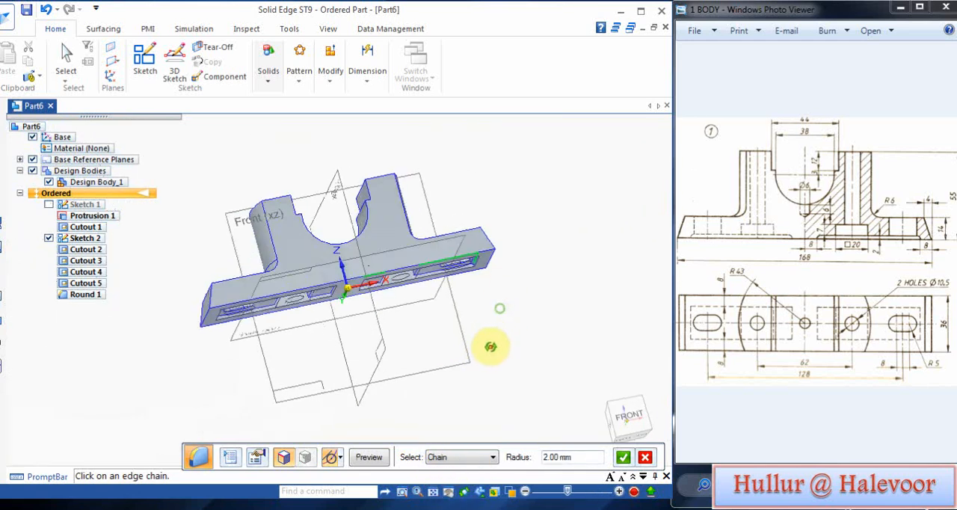
pyautogui.click(644, 457)
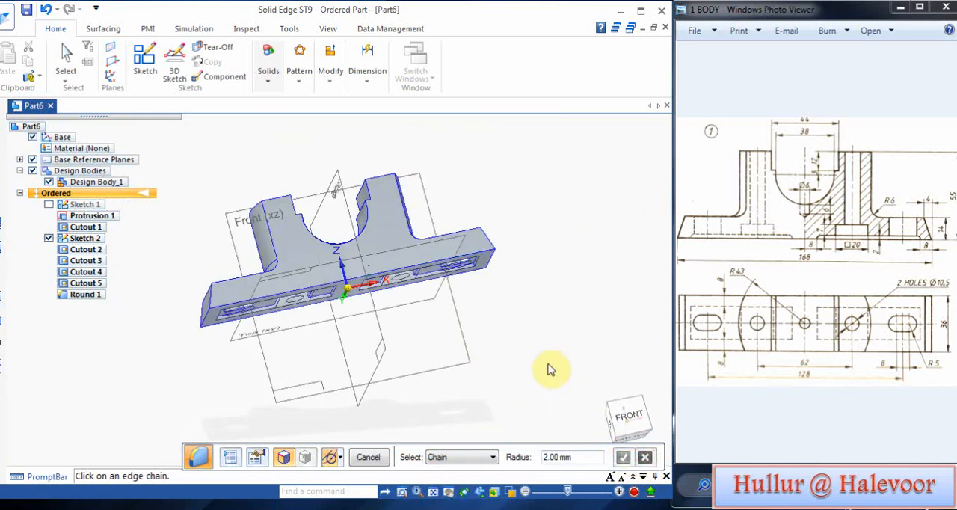
# Step: Start a revolved cutout with its profile sketch on the Front (xz) reference plane
pyautogui.moveTo(513, 321); pyautogui.dragTo(527, 383, button='middle')
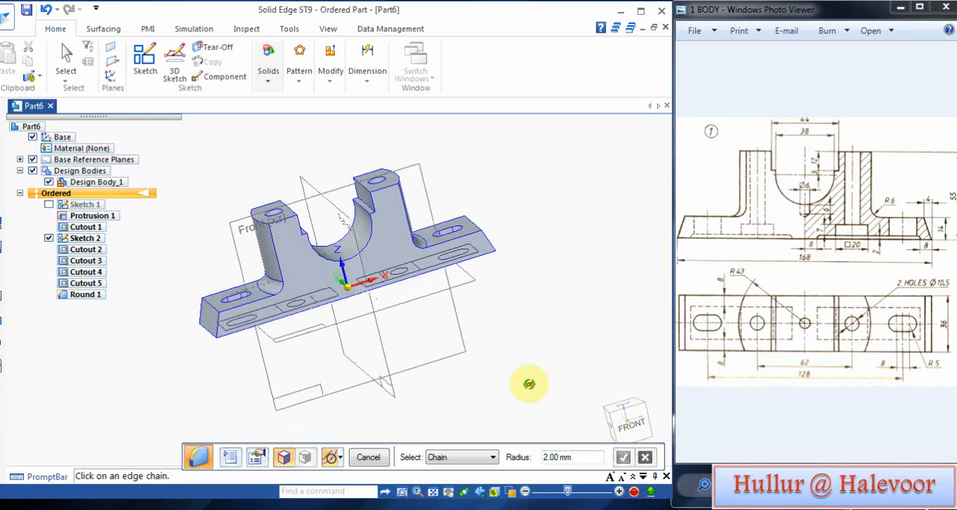
pyautogui.moveTo(532, 284); pyautogui.dragTo(521, 324, button='middle')
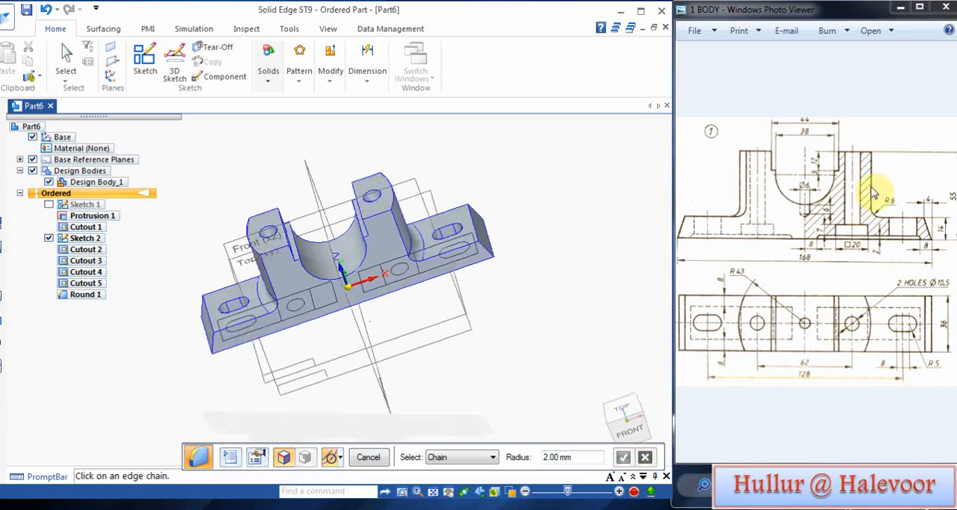
pyautogui.click(299, 75)
pyautogui.click(269, 78)
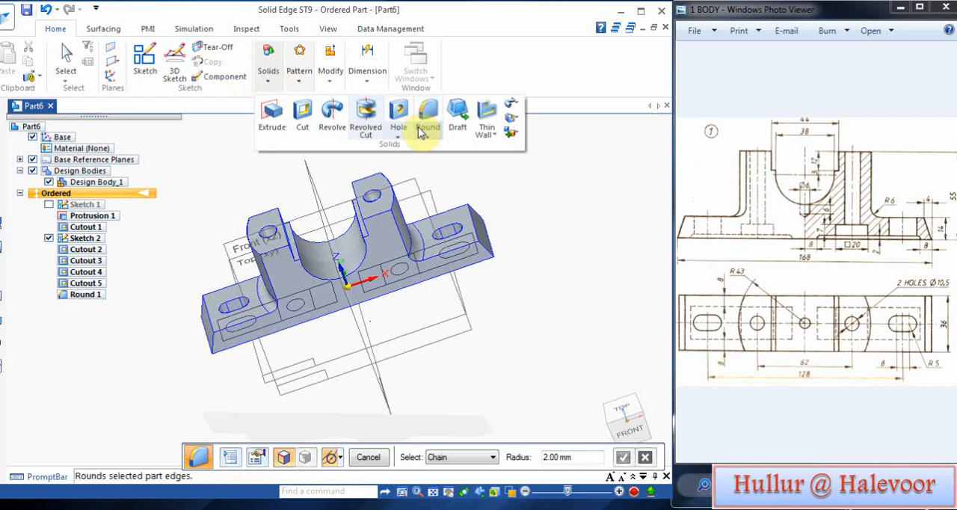
pyautogui.click(367, 113)
pyautogui.moveTo(532, 282); pyautogui.dragTo(491, 197, button='middle')
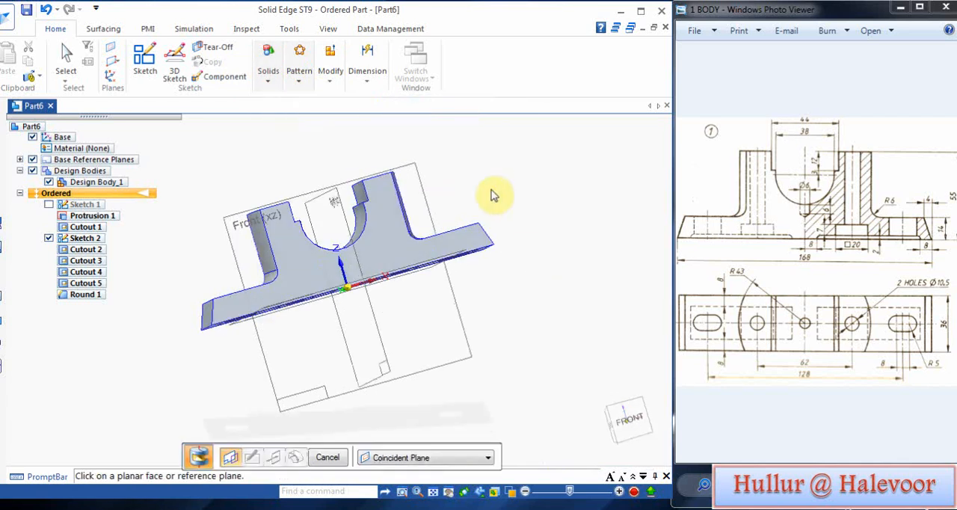
pyautogui.click(416, 175)
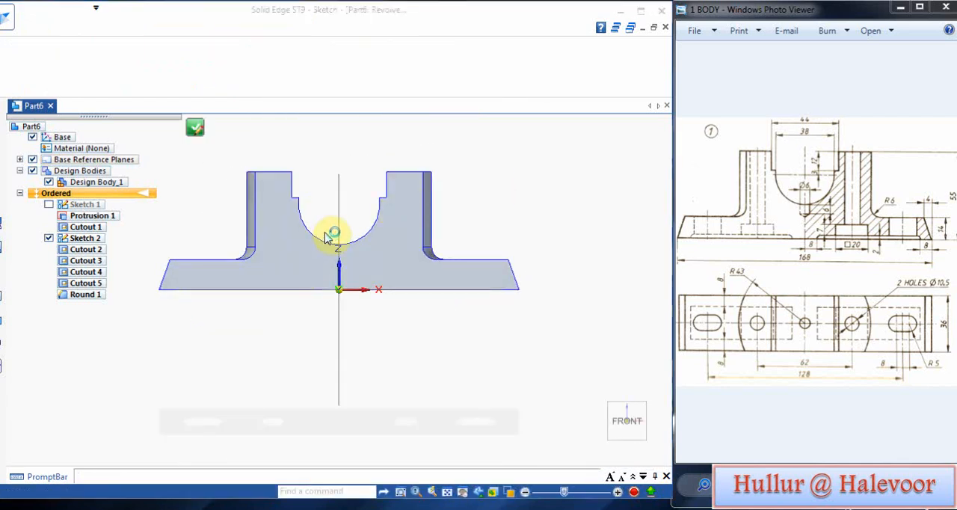
# Step: Sketch a vertical line down from the bottom of the semicircular groove and a slanted line about 4 mm long to the vertical axis
pyautogui.scroll(5, 325, 230)
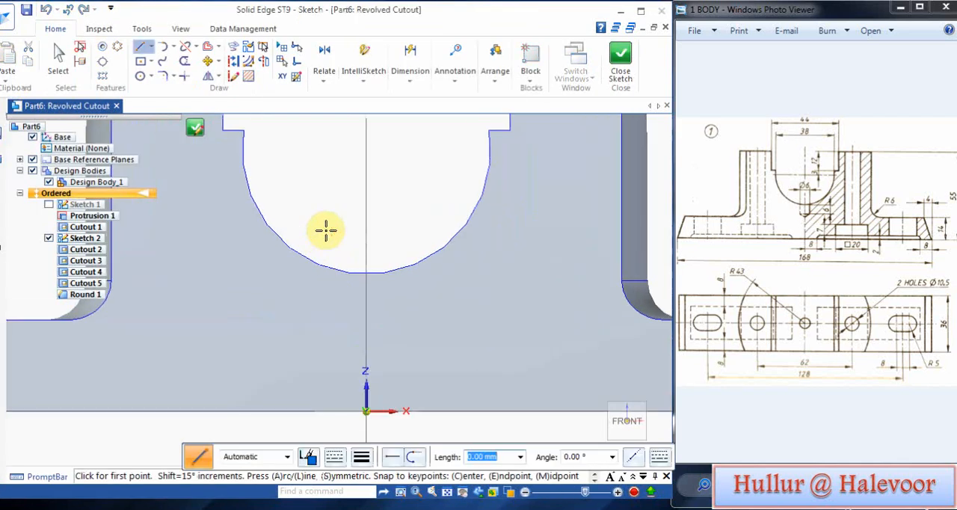
pyautogui.click(142, 46)
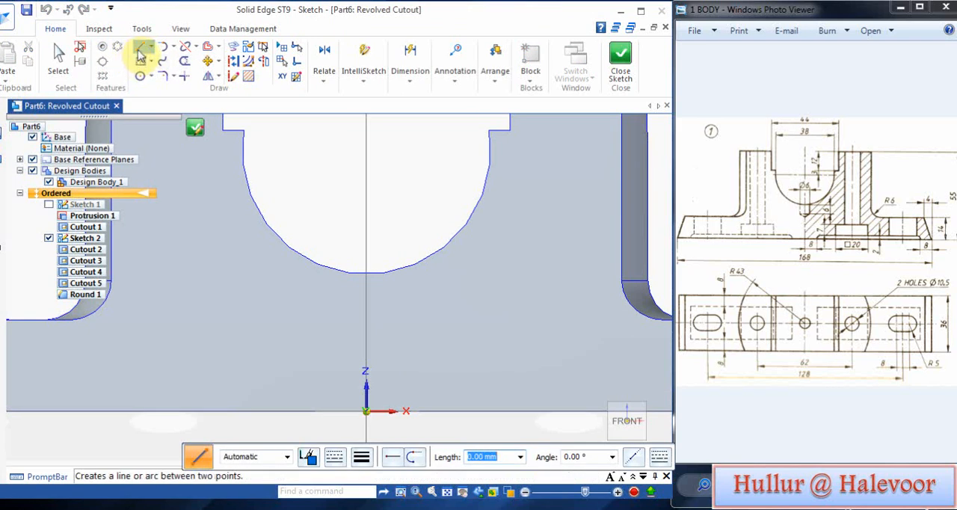
pyautogui.click(386, 260)
pyautogui.click(388, 320)
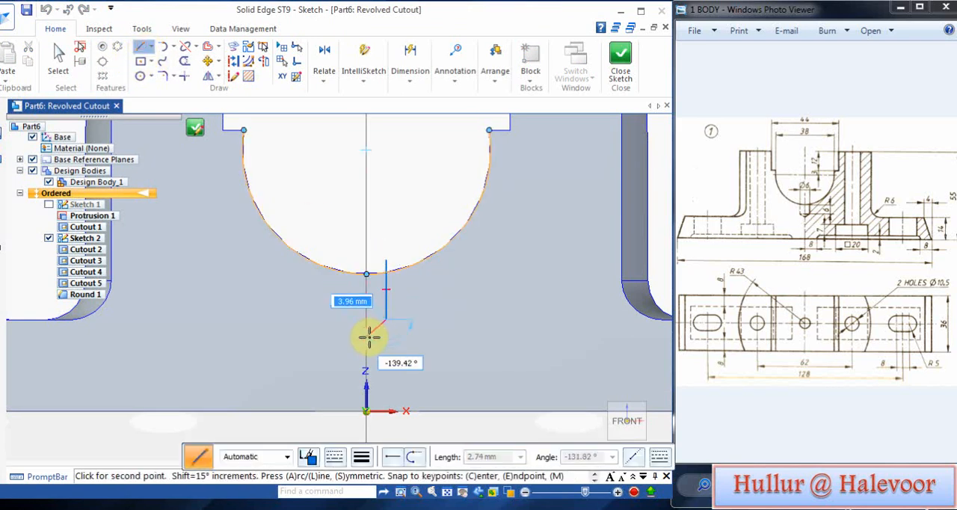
pyautogui.click(344, 337)
pyautogui.rightClick(314, 327)
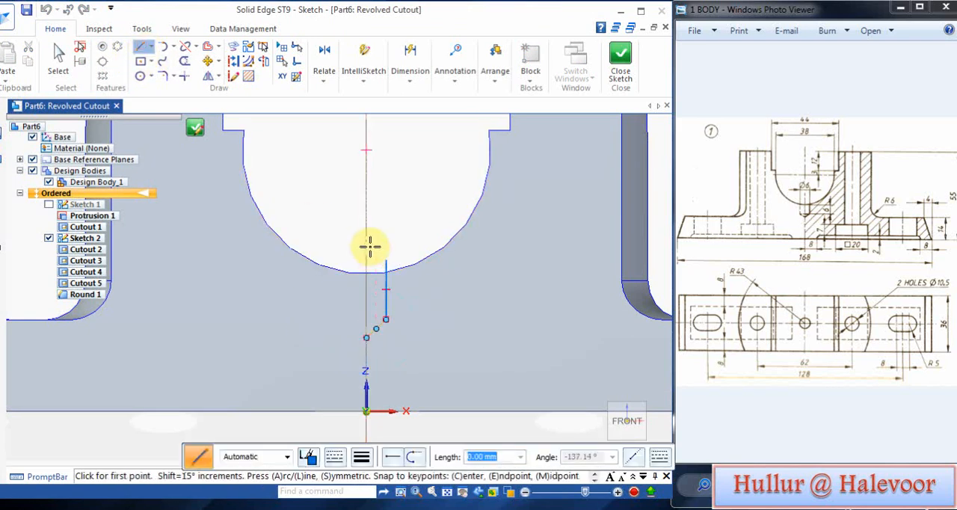
pyautogui.click(409, 81)
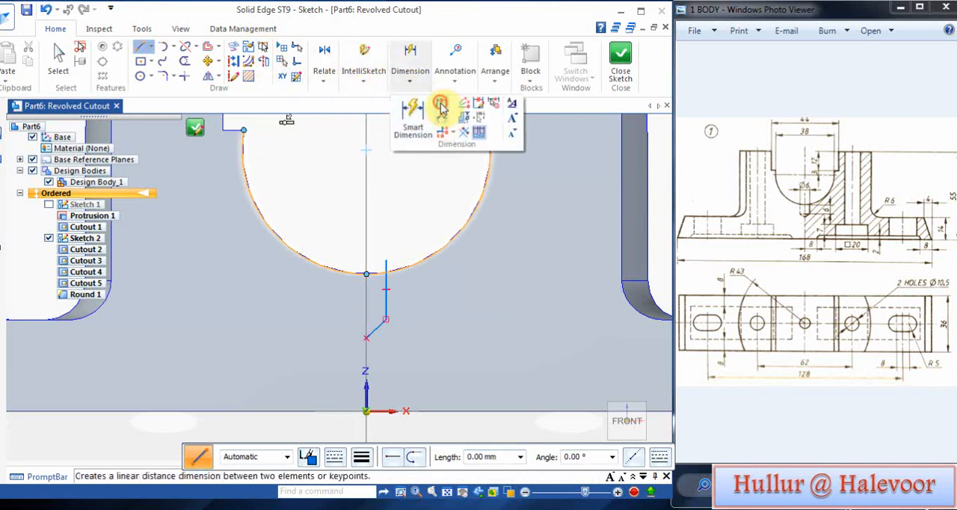
pyautogui.click(438, 104)
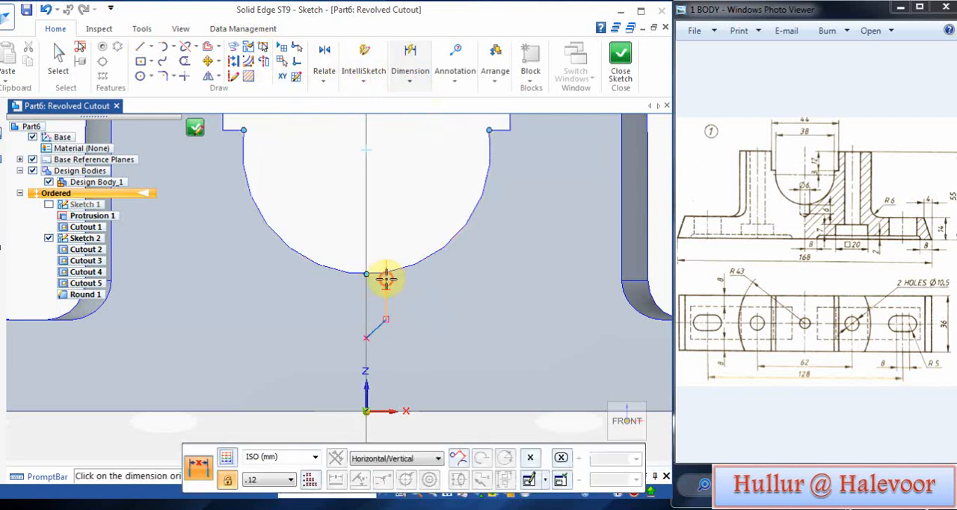
pyautogui.click(363, 284)
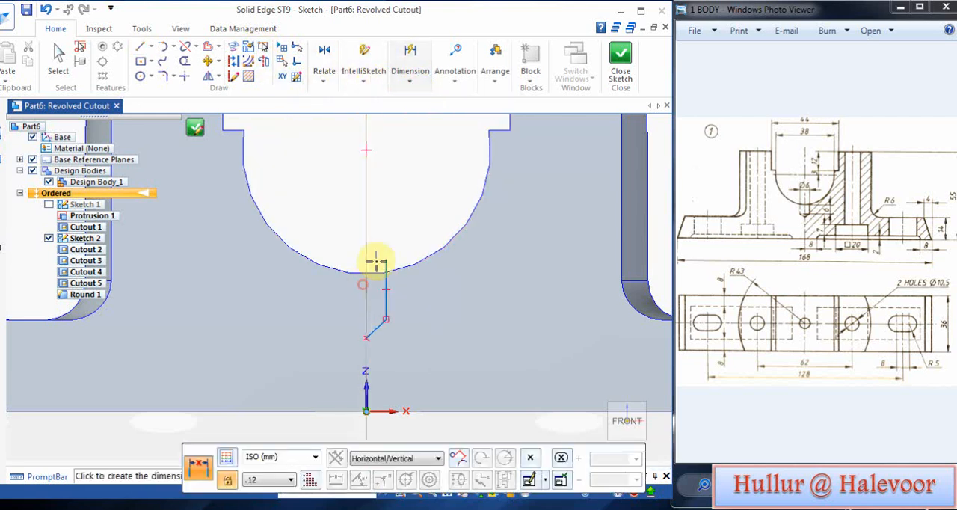
pyautogui.click(343, 237)
pyautogui.click(47, 9)
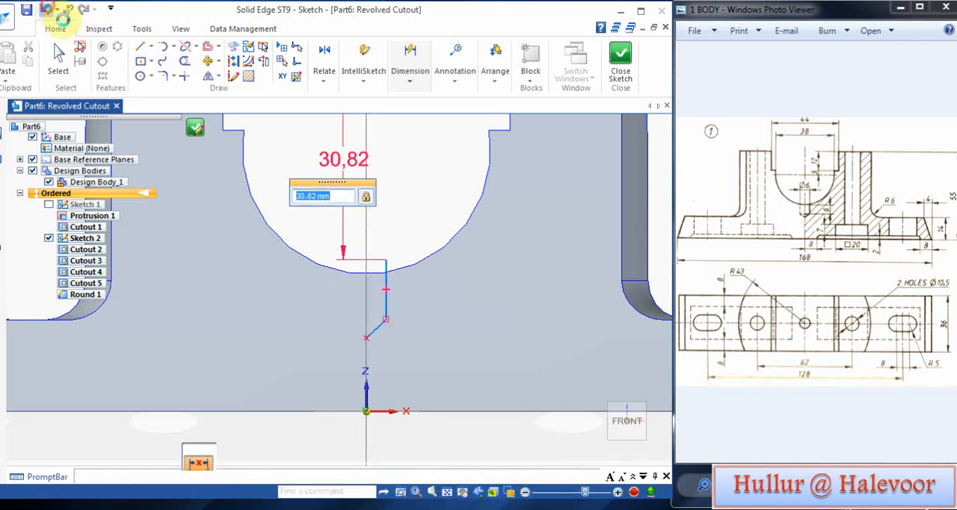
# Step: Dimension the horizontal distance between the vertical axis and the profile's vertical line as 3 mm
pyautogui.click(411, 78)
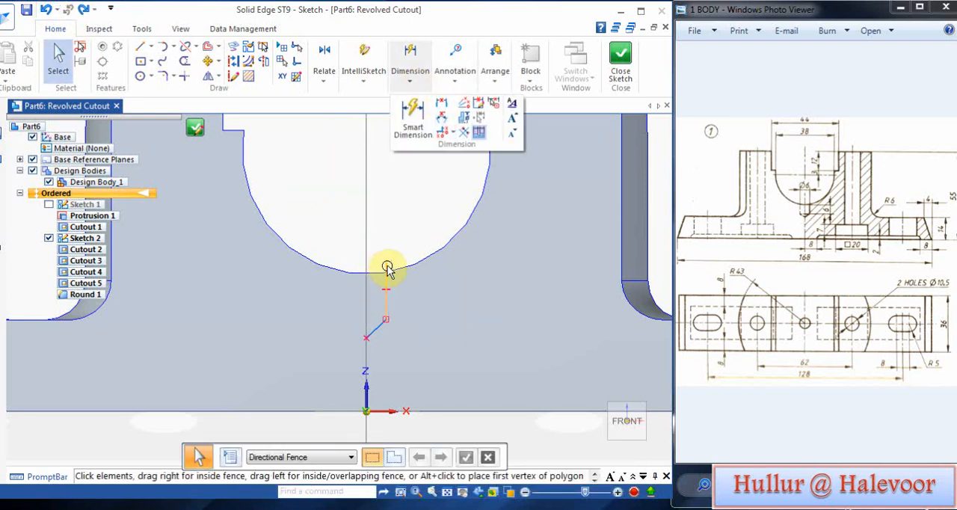
pyautogui.click(440, 103)
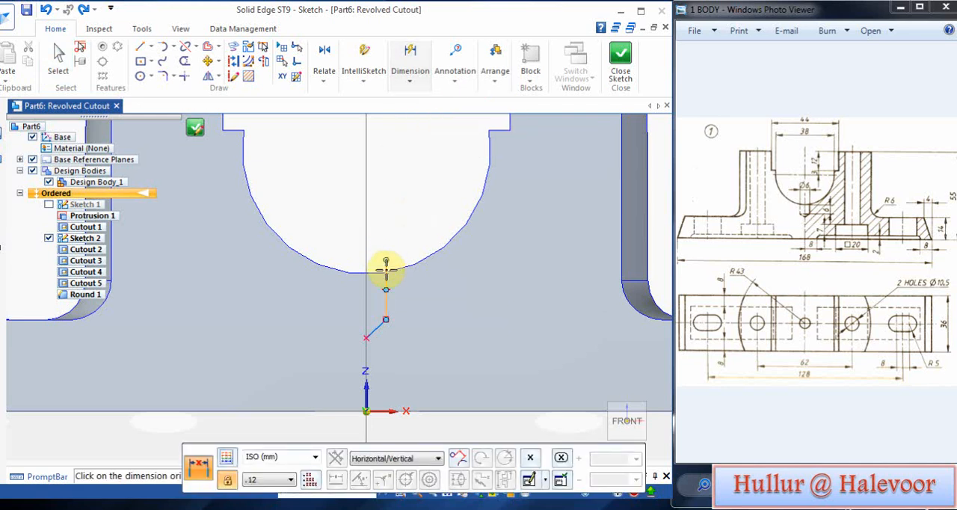
pyautogui.click(364, 273)
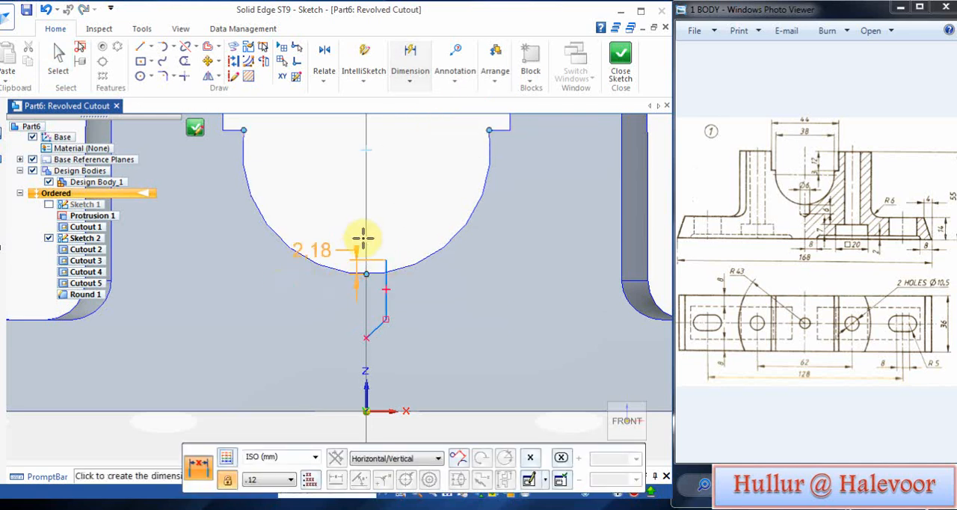
pyautogui.click(396, 232)
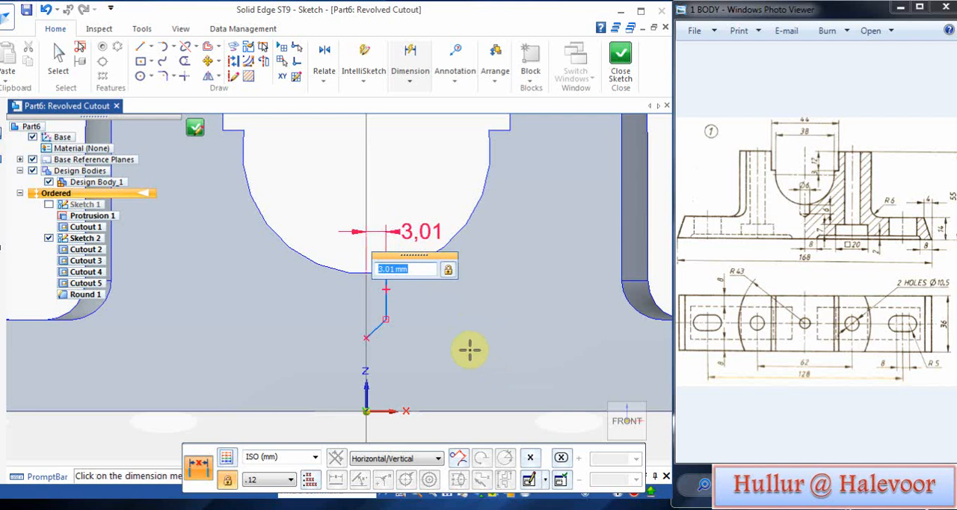
pyautogui.press('Return')
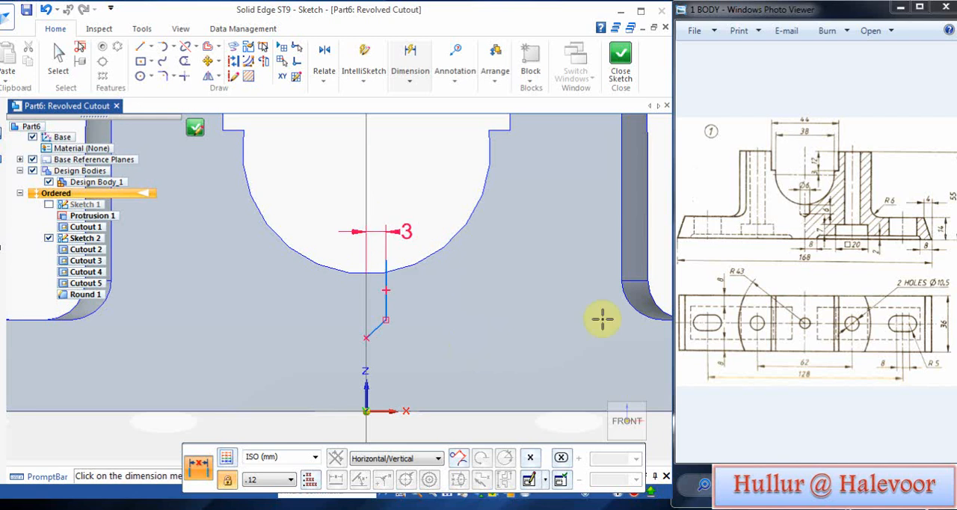
pyautogui.click(819, 489)
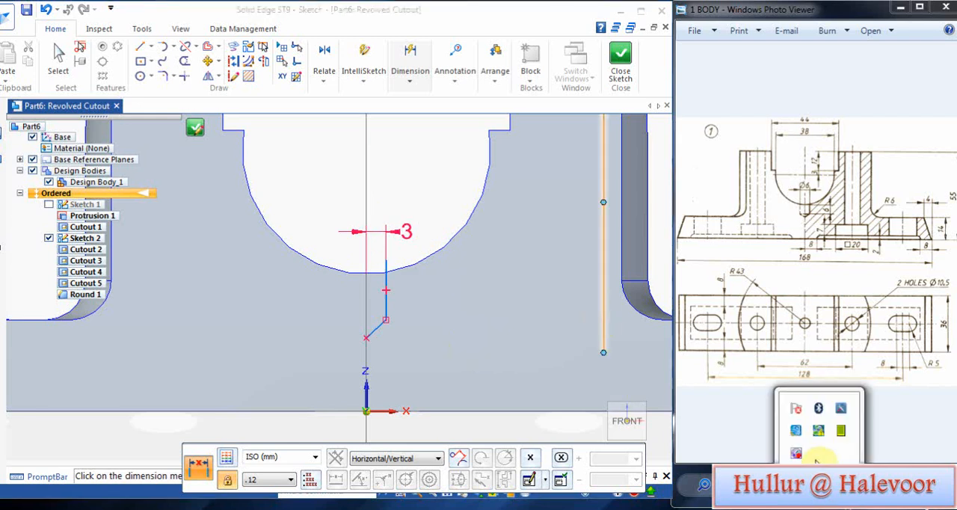
pyautogui.rightClick(796, 443)
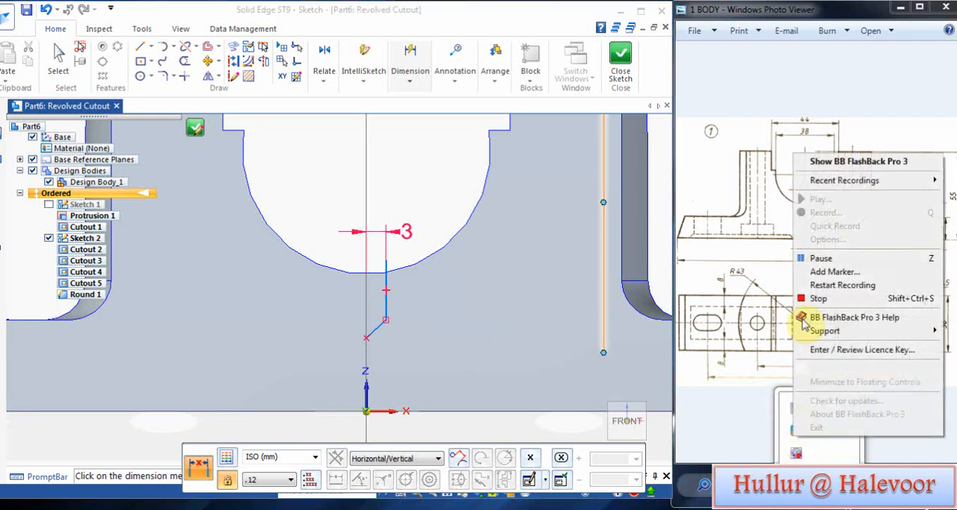
pyautogui.click(827, 262)
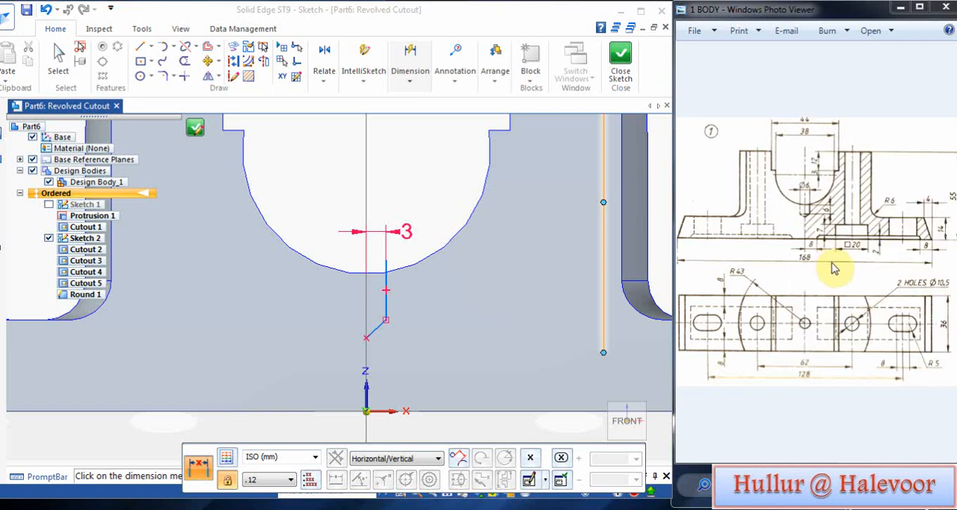
# Step: Dimension the vertical distance from the groove's lowest point to the lower end of the vertical line as 6 mm
pyautogui.click(408, 79)
pyautogui.click(444, 102)
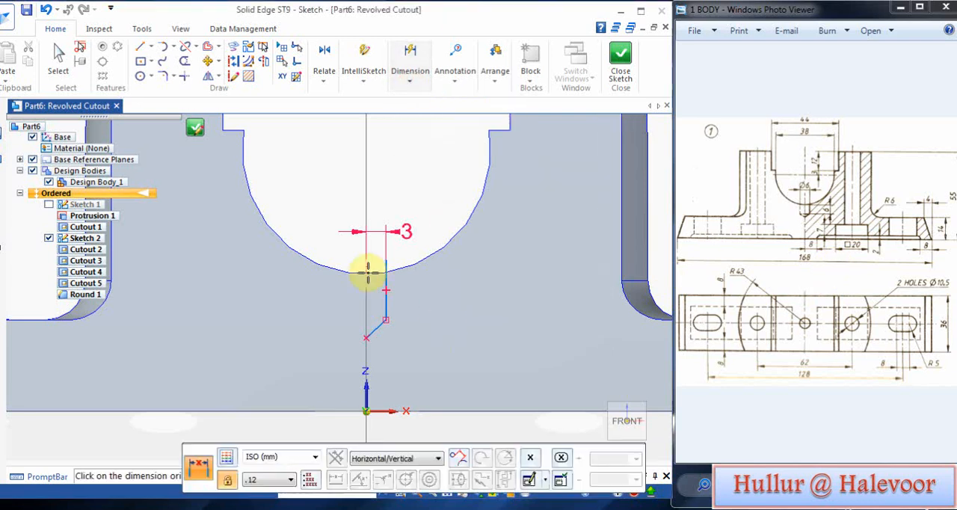
pyautogui.click(365, 273)
pyautogui.click(387, 319)
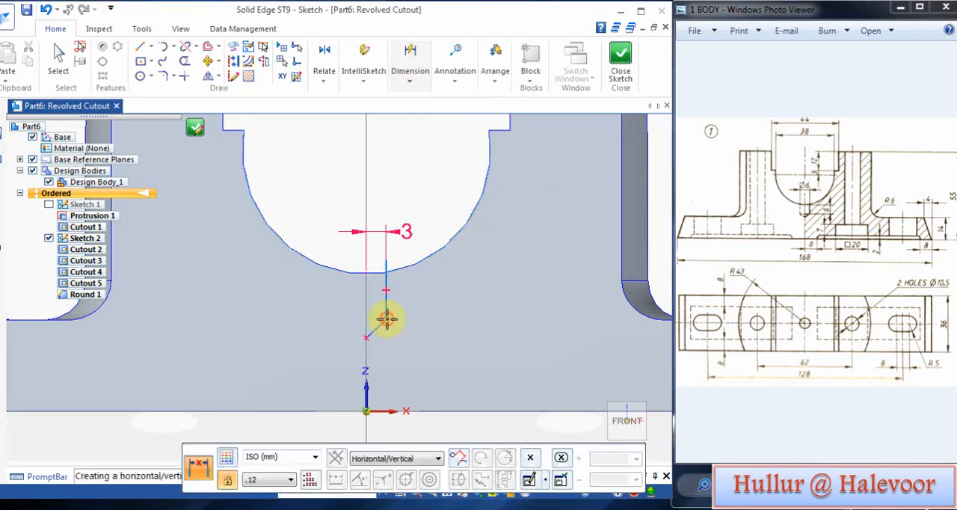
pyautogui.click(426, 307)
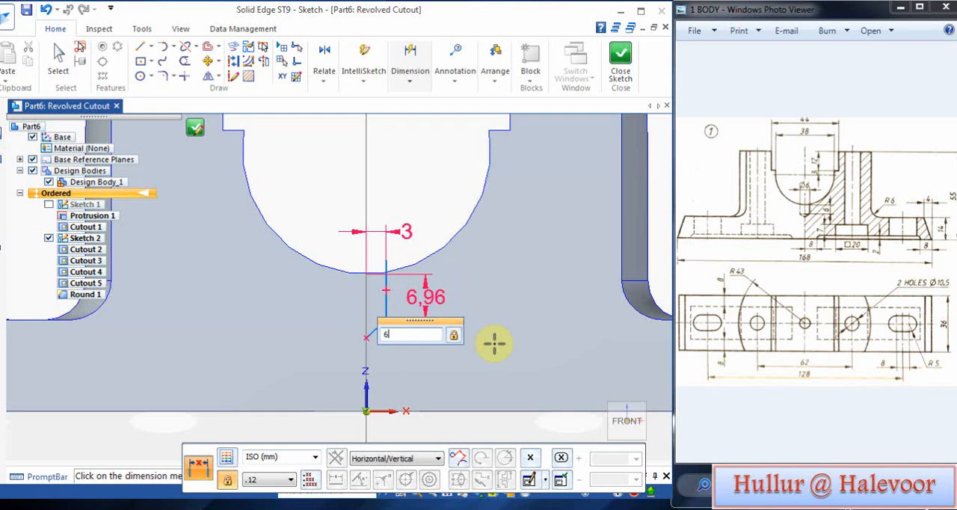
pyautogui.press('Return')
# Step: Add an angle dimension of 45° between the slanted line and the vertical axis
pyautogui.scroll(2, 416, 345)
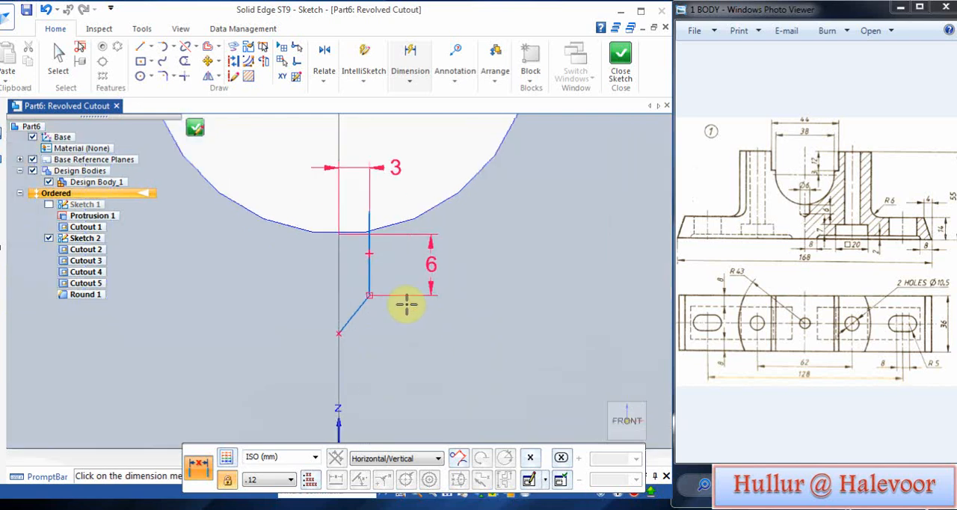
pyautogui.click(409, 78)
pyautogui.click(441, 121)
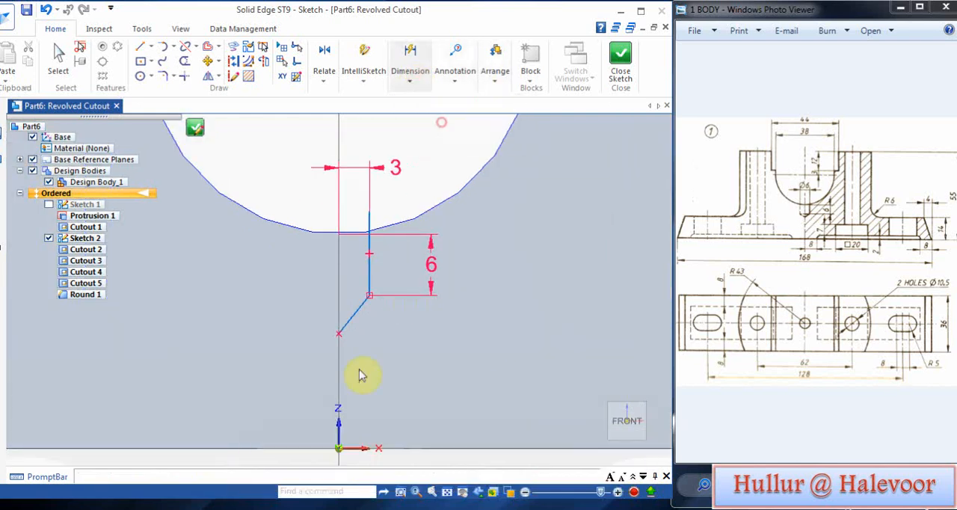
pyautogui.click(343, 297)
pyautogui.click(349, 291)
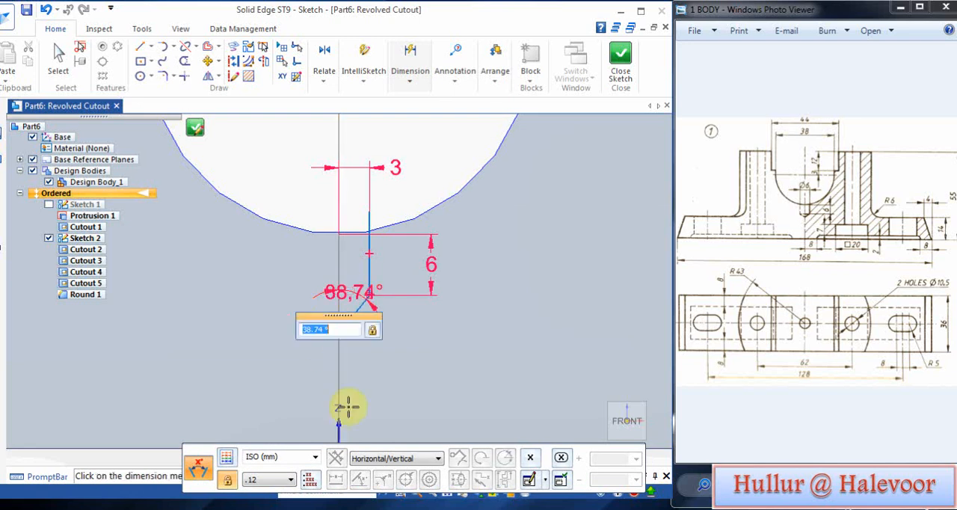
pyautogui.press('Return')
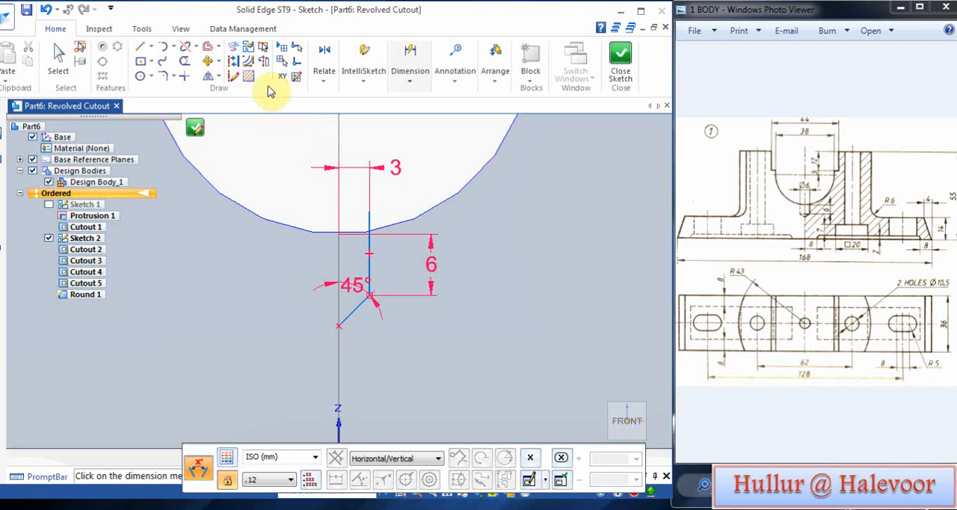
# Step: Set the vertical reference line as the axis of revolution and close the profile sketch
pyautogui.click(262, 59)
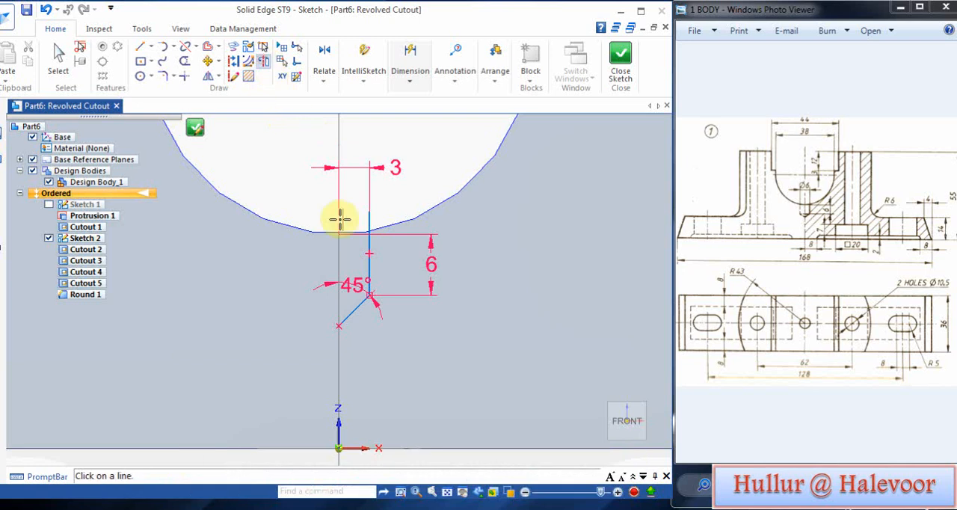
pyautogui.click(327, 255)
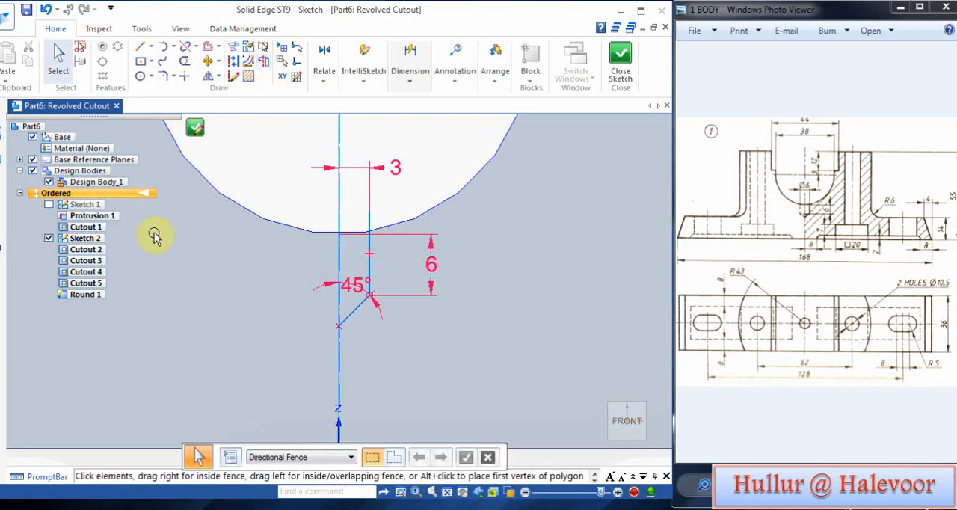
pyautogui.click(194, 130)
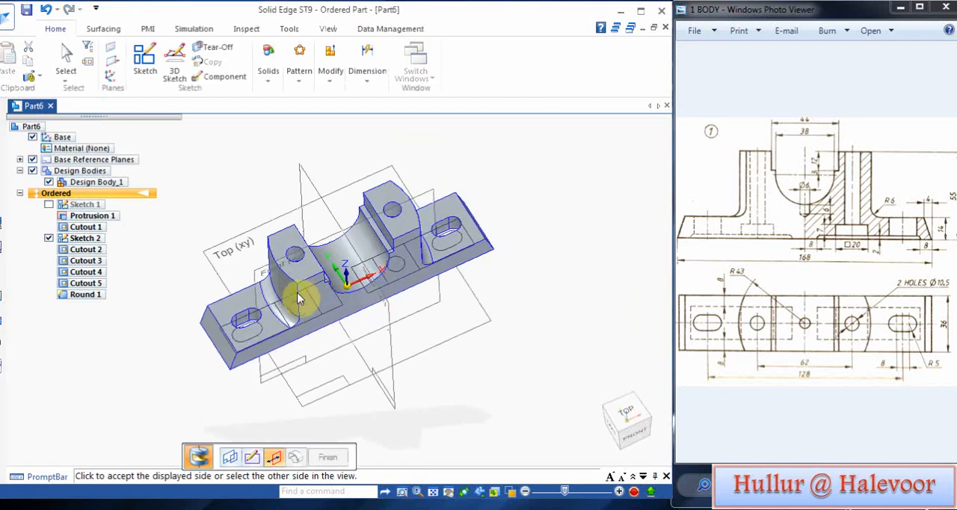
# Step: Accept the cut side, revolve the cutout a full 360°, and finish the feature
pyautogui.click(263, 226)
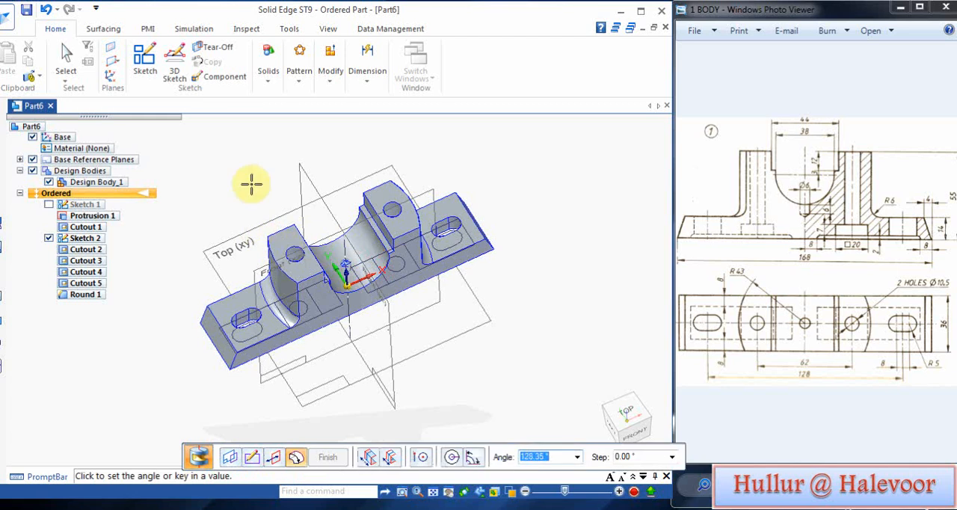
pyautogui.click(454, 457)
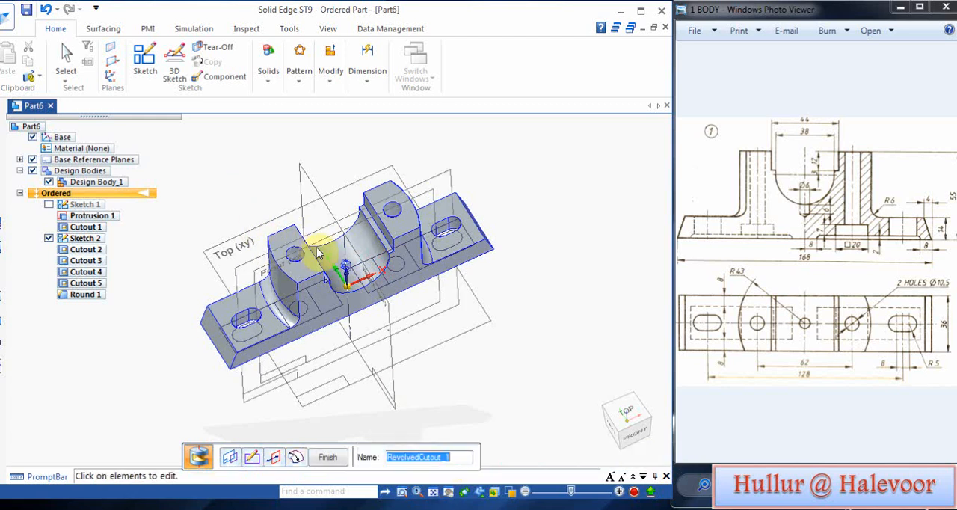
pyautogui.click(326, 460)
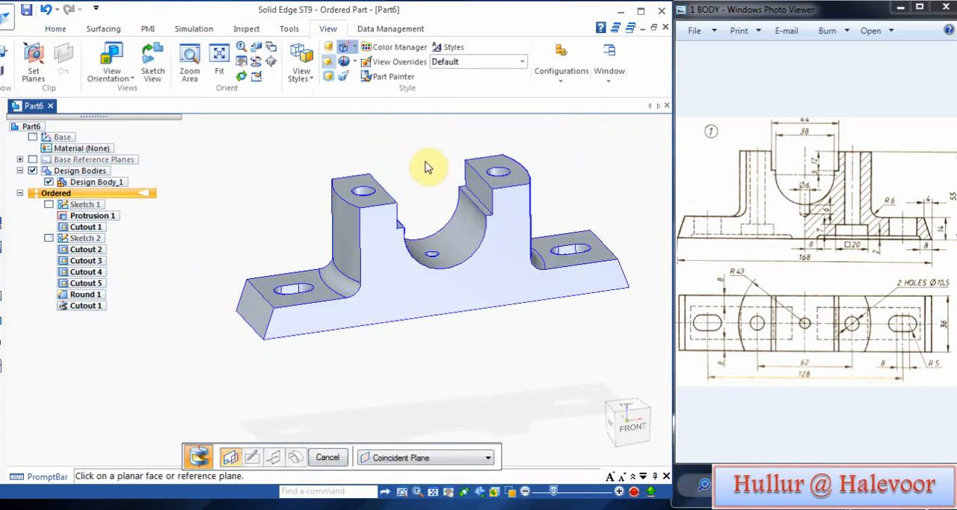
pyautogui.moveTo(426, 162)
pyautogui.mouseDown(button='middle')
pyautogui.moveTo(415, 205)
pyautogui.moveTo(419, 182)
pyautogui.moveTo(422, 201)
pyautogui.mouseUp(button='middle')
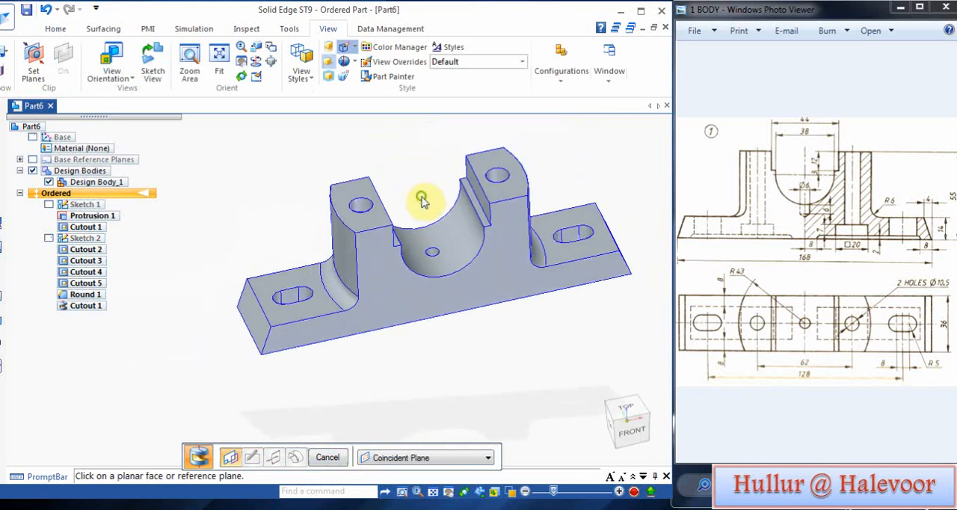
pyautogui.press('Escape')
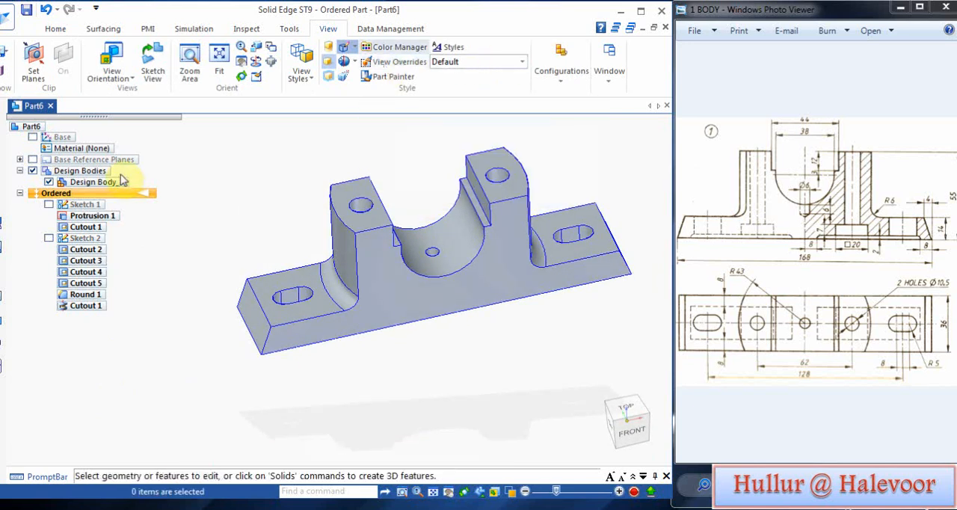
# Step: Apply the cast iron material StCst10 GOST 1412-85 to the model from the Material Table
pyautogui.rightClick(84, 152)
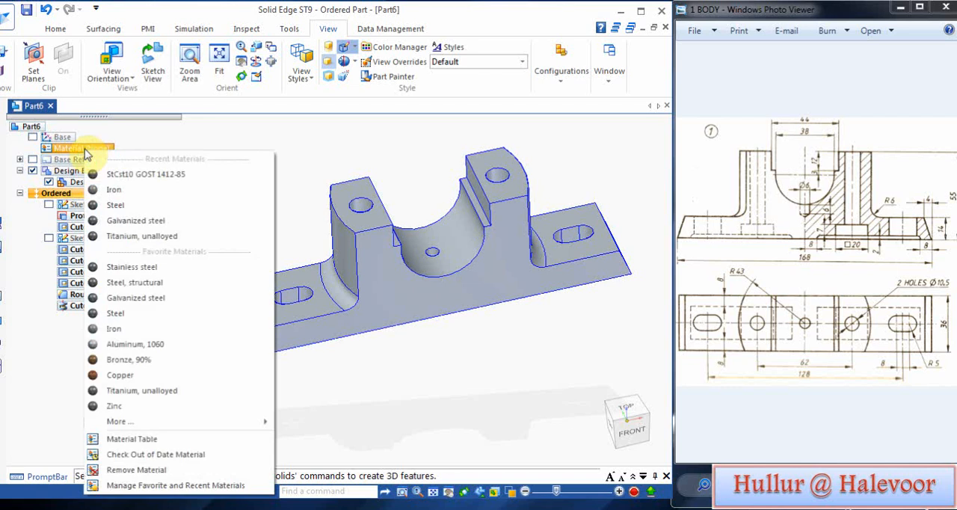
pyautogui.click(187, 438)
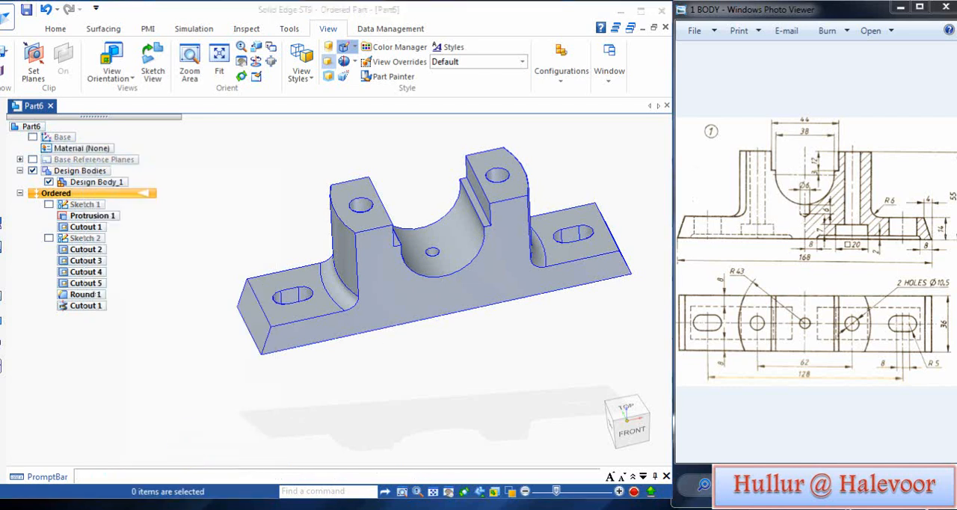
pyautogui.click(225, 112)
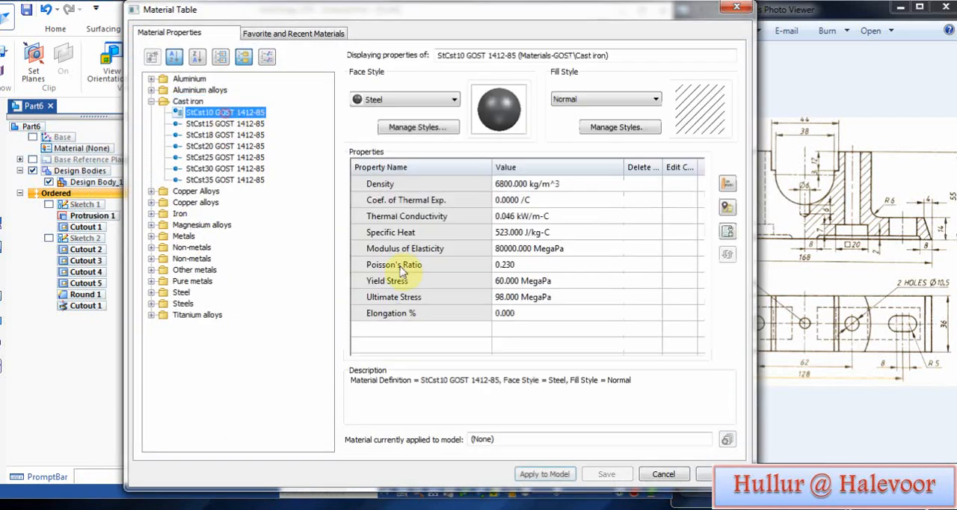
pyautogui.click(552, 471)
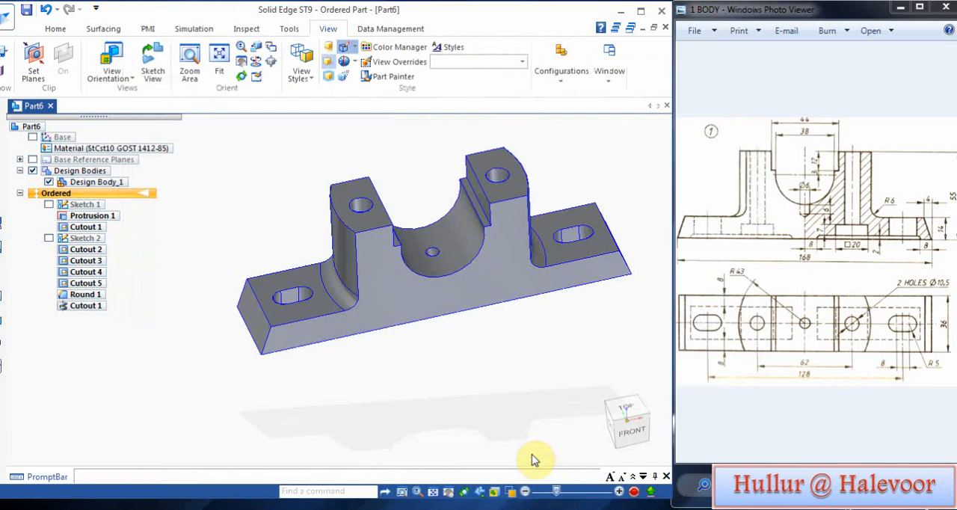
# Step: Change the part's base color style to a yellow finish and save the part
pyautogui.click(396, 47)
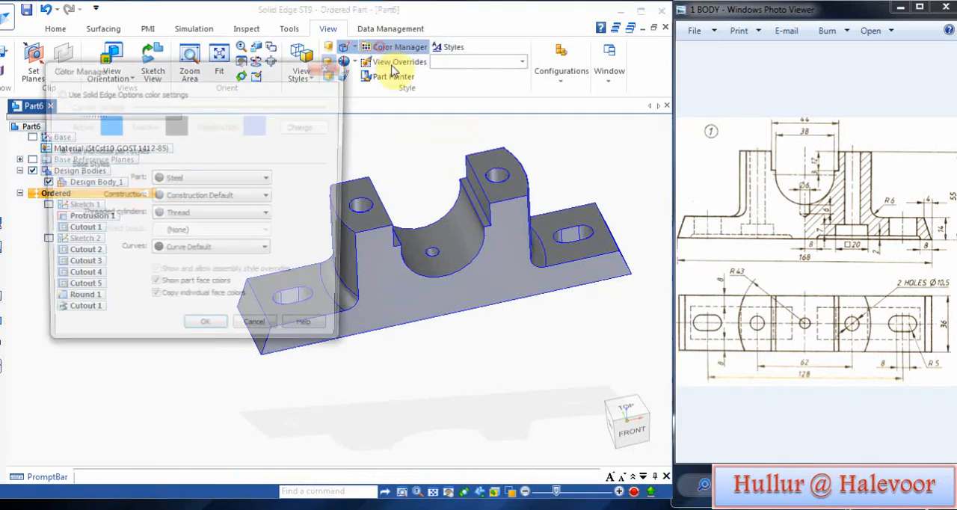
pyautogui.click(211, 175)
pyautogui.click(207, 252)
pyautogui.click(216, 331)
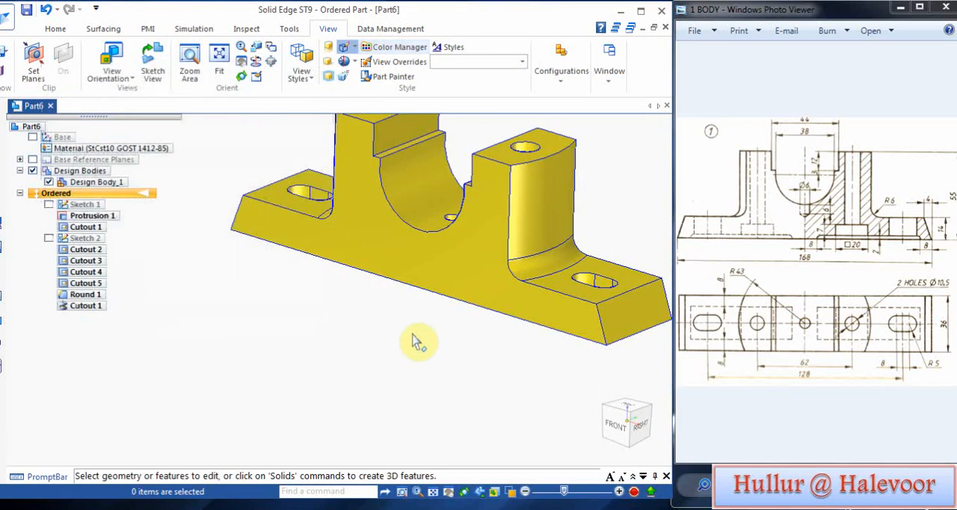
pyautogui.moveTo(412, 335); pyautogui.dragTo(465, 240, button='middle')
pyautogui.click(26, 9)
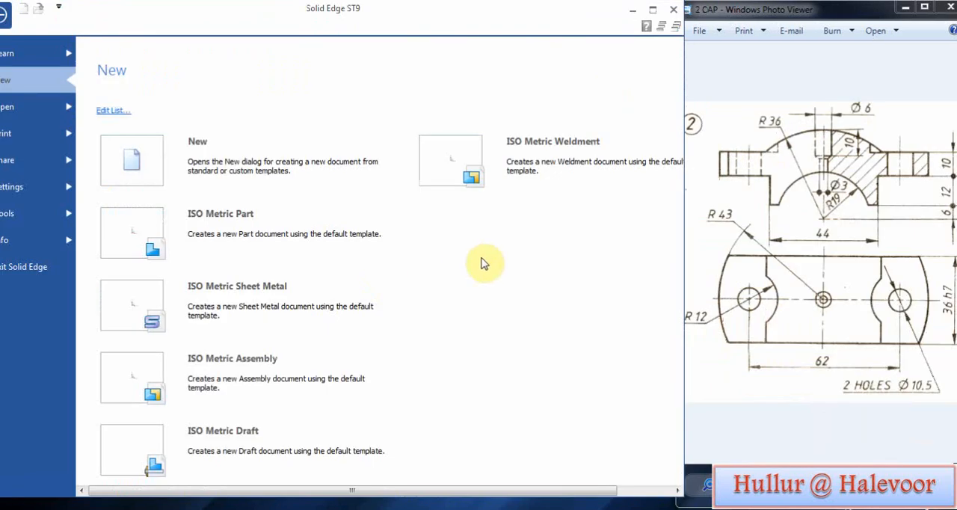
# Step: Create a new ISO Metric Part document for the cap and display its base reference planes
pyautogui.click(238, 238)
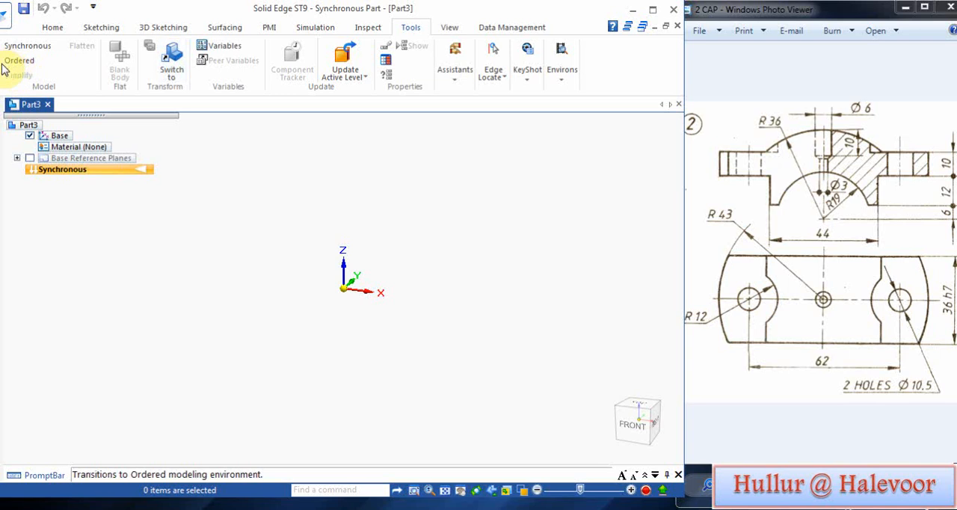
pyautogui.click(17, 61)
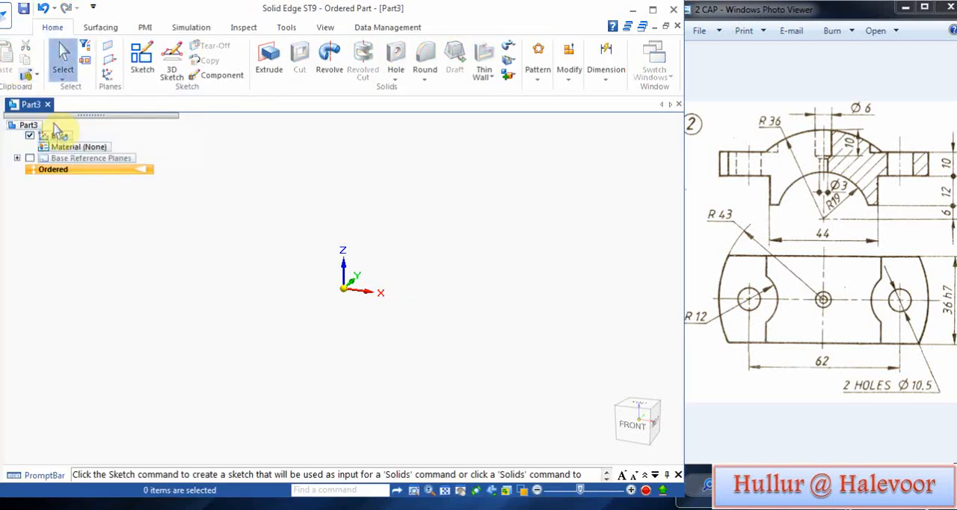
pyautogui.click(30, 158)
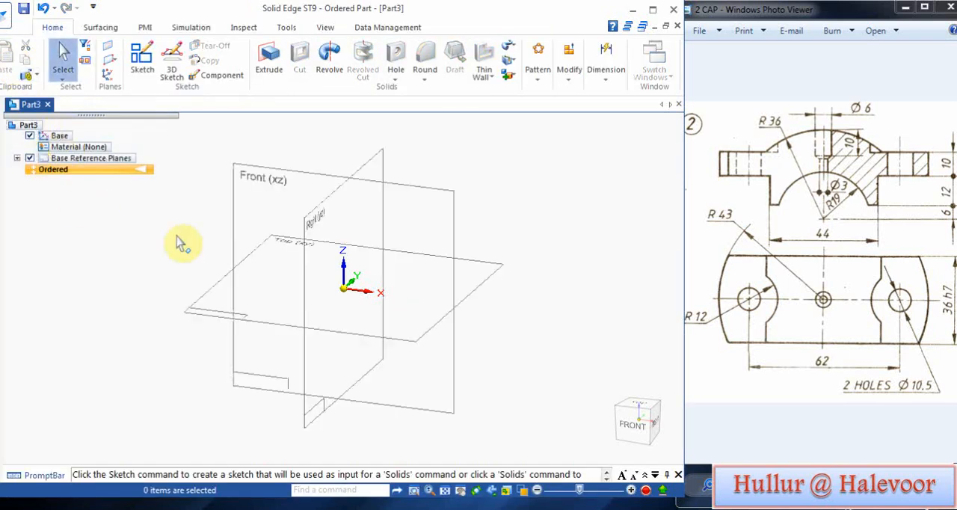
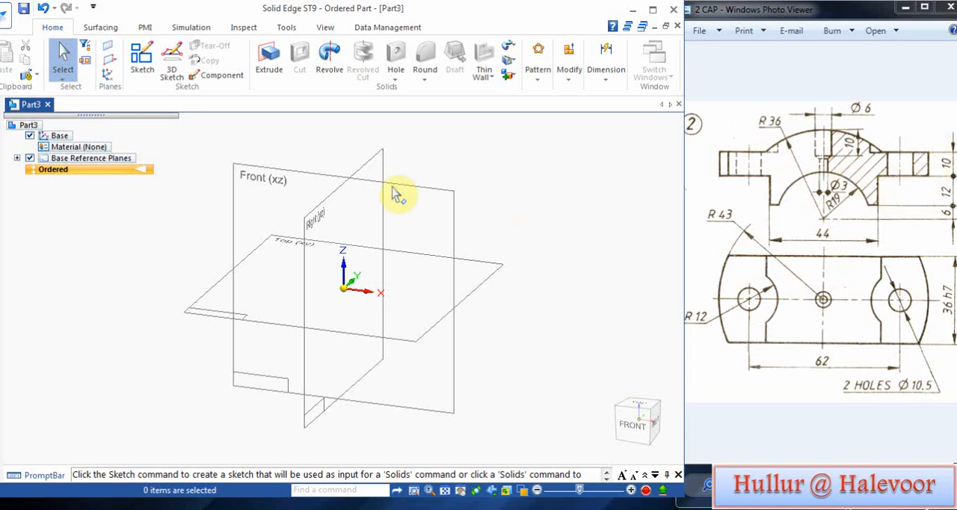
# Step: Start a sketch on the Front (xz) plane and draw two concentric circles at the origin, 38 mm in diameter and 36 mm in radius
pyautogui.click(141, 60)
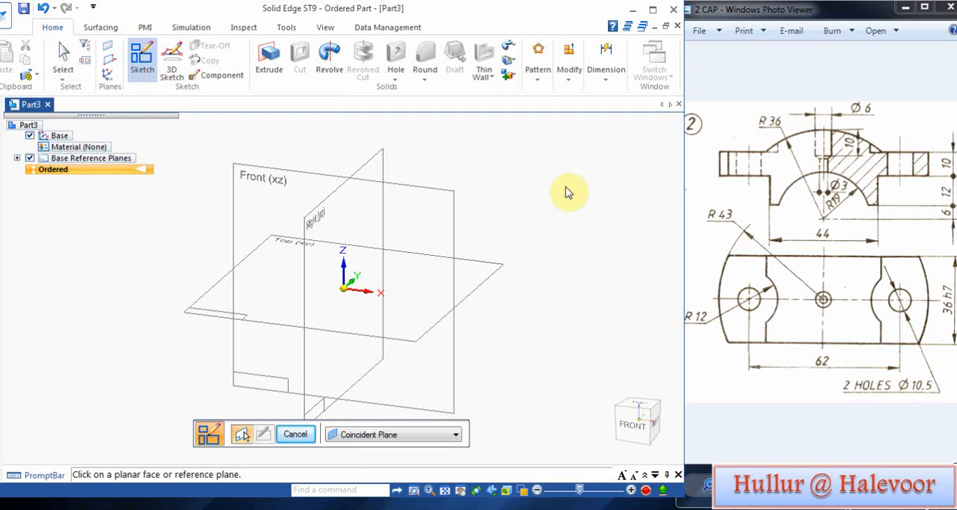
pyautogui.click(442, 202)
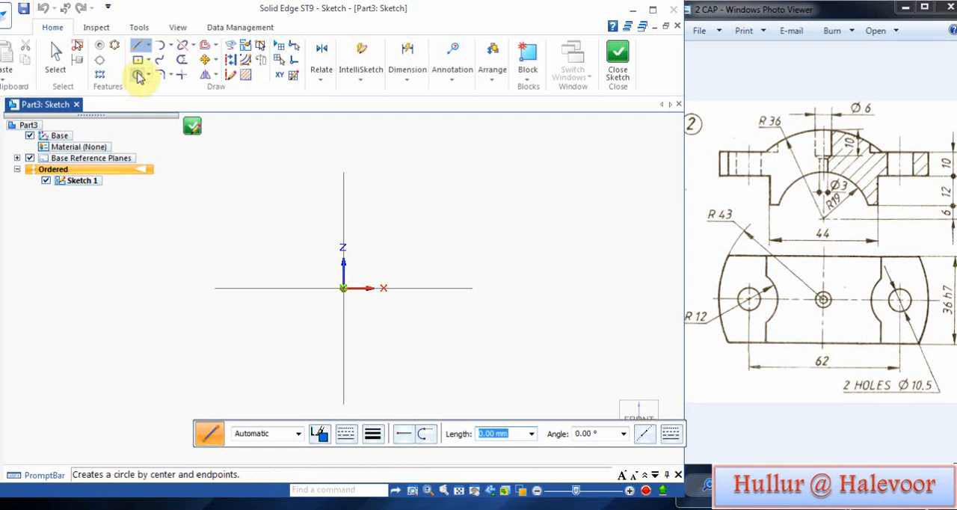
pyautogui.click(137, 75)
pyautogui.click(343, 287)
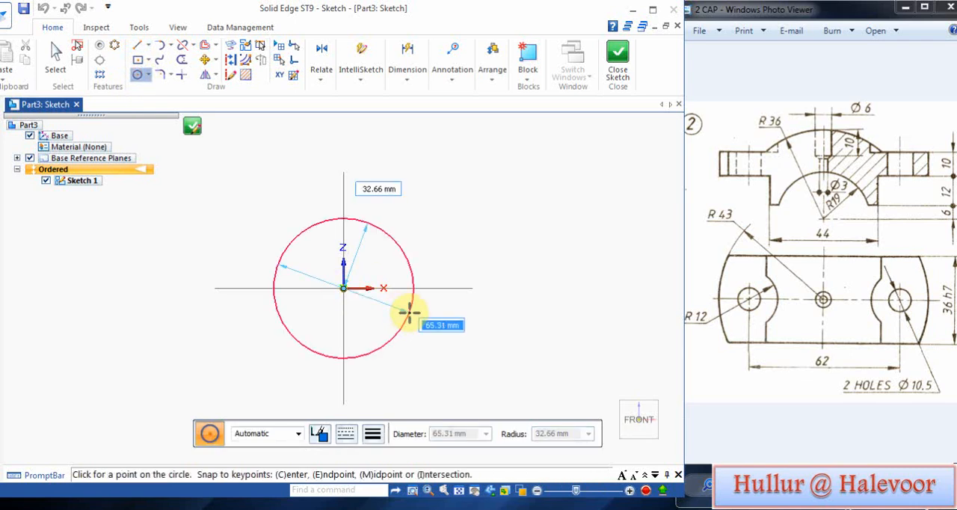
pyautogui.write('3')
pyautogui.press('Return')
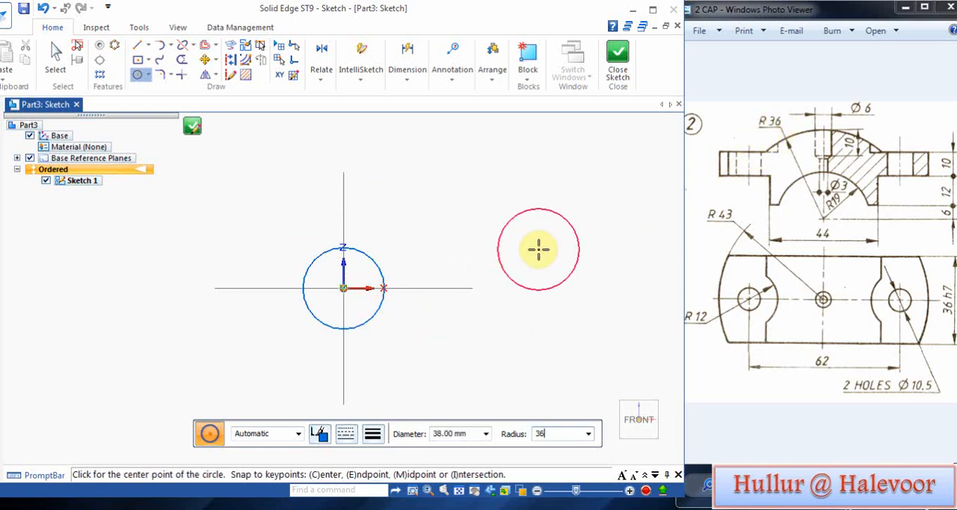
pyautogui.press('Return')
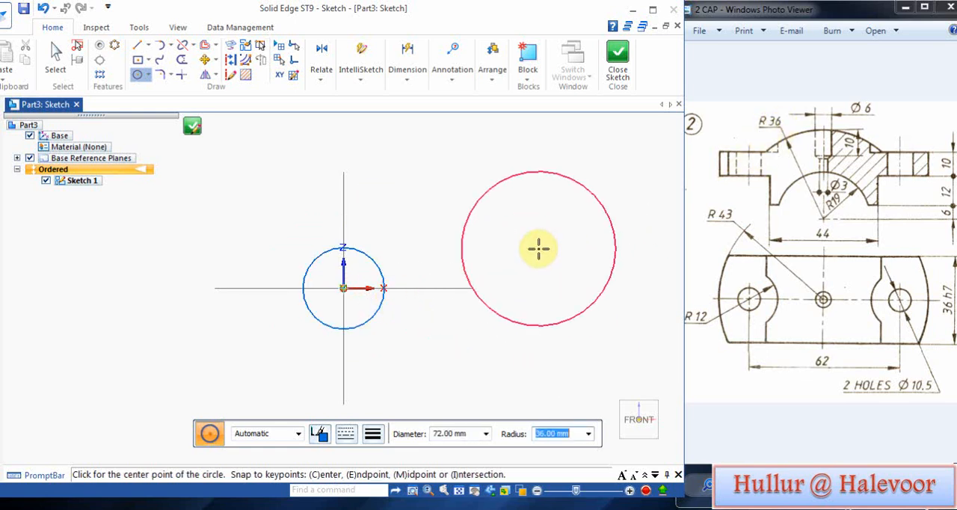
pyautogui.click(344, 289)
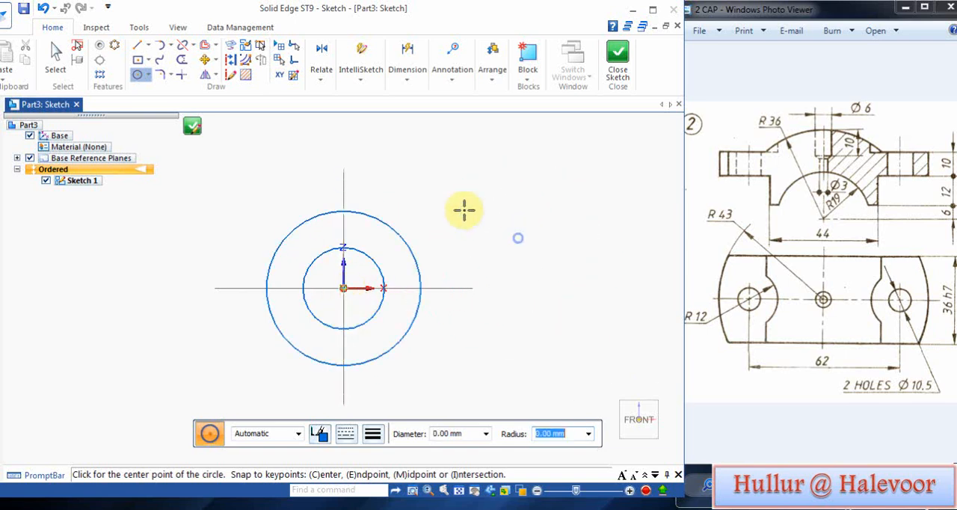
# Step: Draw a stepped chain of horizontal and vertical lines from the inner circle out to about 50 mm from the vertical axis and back to the outer circle
pyautogui.click(138, 46)
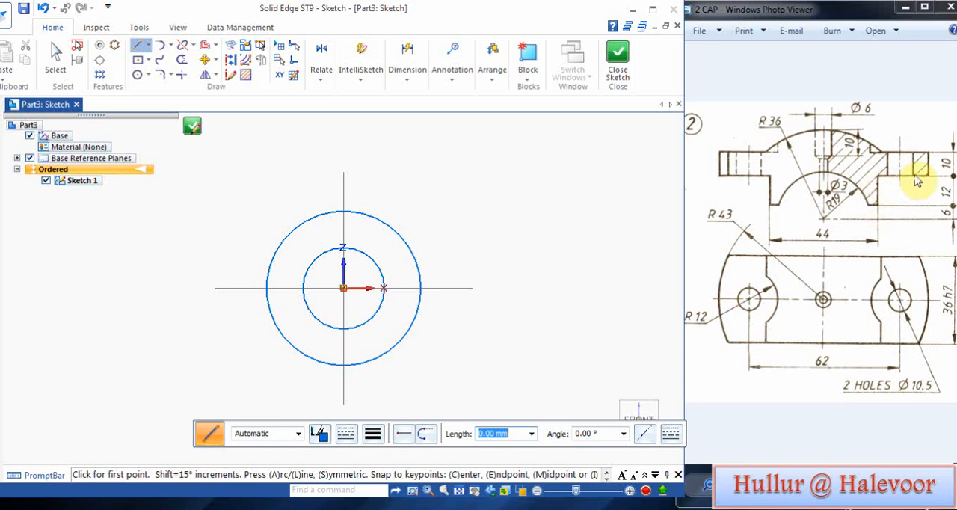
pyautogui.click(384, 277)
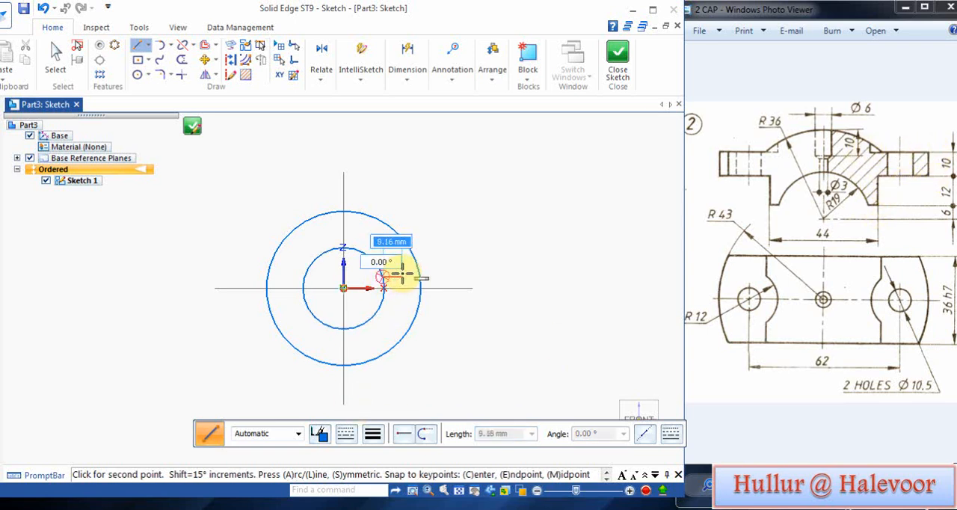
pyautogui.click(403, 276)
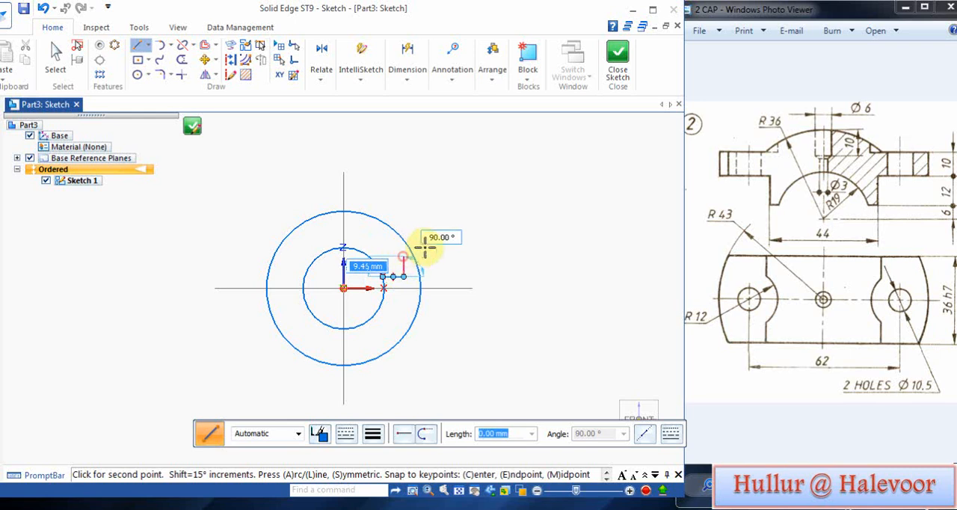
pyautogui.click(404, 256)
pyautogui.click(449, 256)
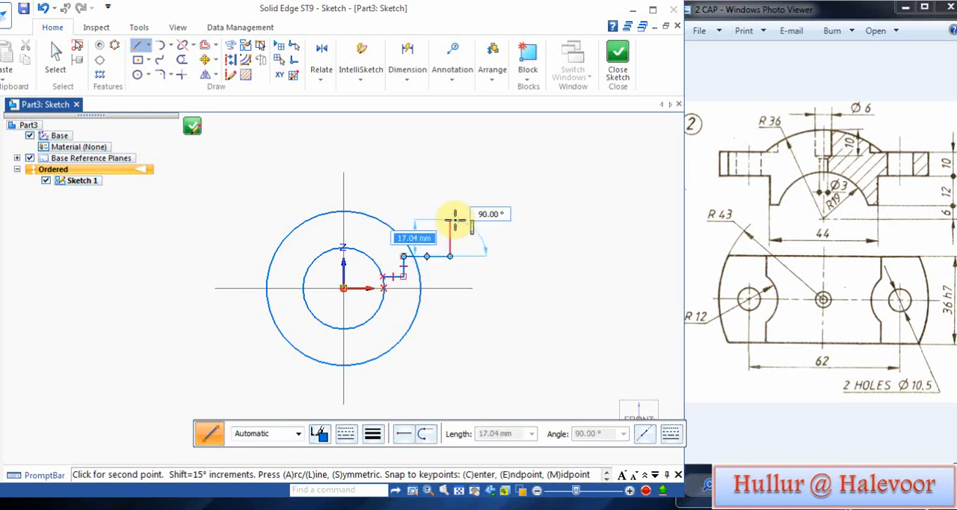
pyautogui.click(416, 220)
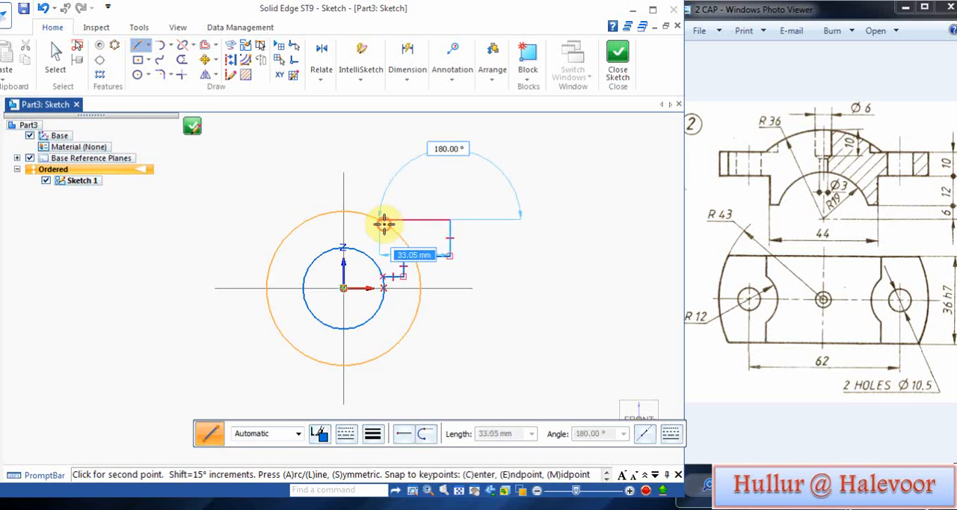
pyautogui.click(384, 224)
pyautogui.rightClick(484, 209)
# Step: Dimension the height of the lowest horizontal profile line above the horizontal axis and set it to 6 mm
pyautogui.scroll(2, 405, 345)
pyautogui.scroll(2, 423, 261)
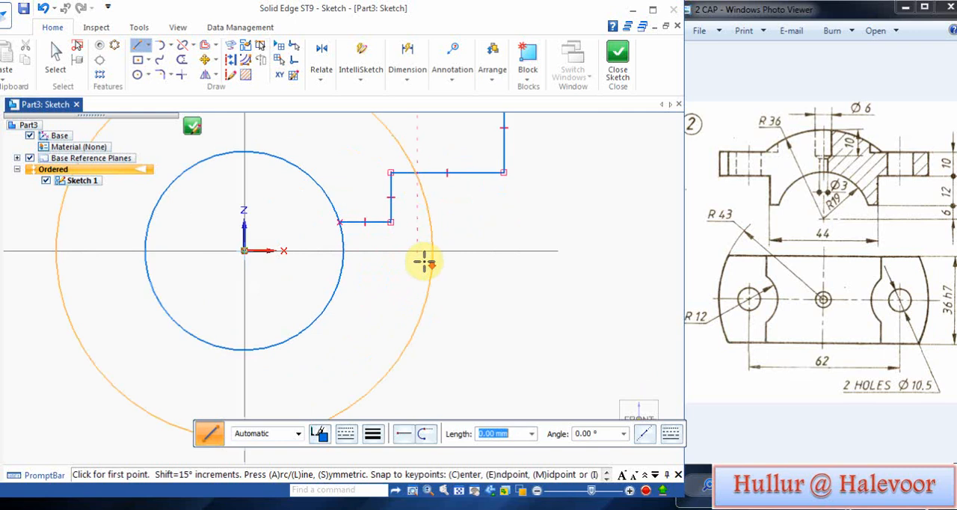
pyautogui.scroll(-1, 432, 202)
pyautogui.click(410, 76)
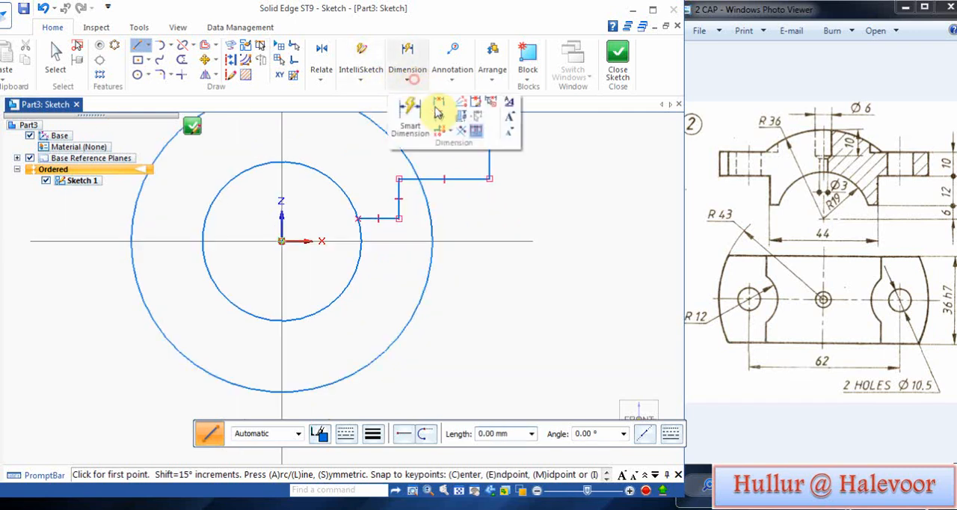
pyautogui.click(438, 109)
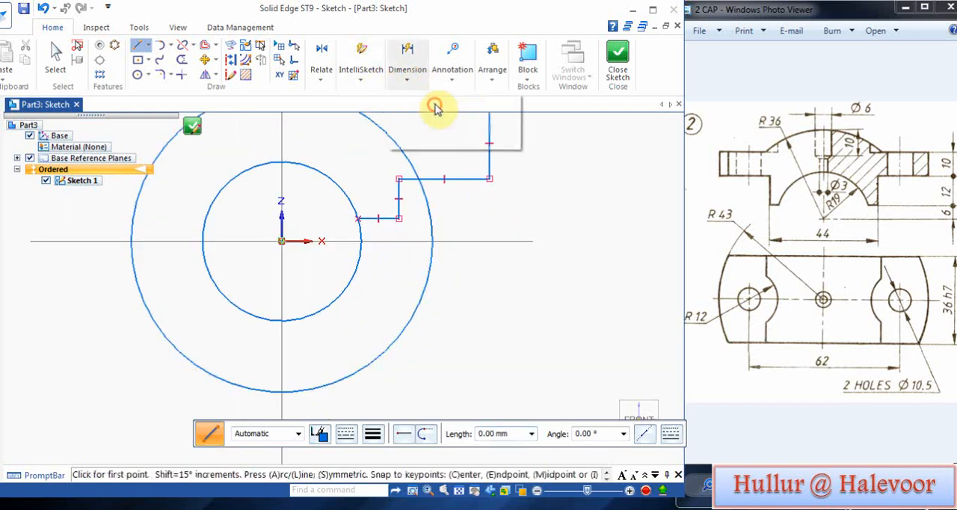
pyautogui.click(389, 218)
pyautogui.click(437, 236)
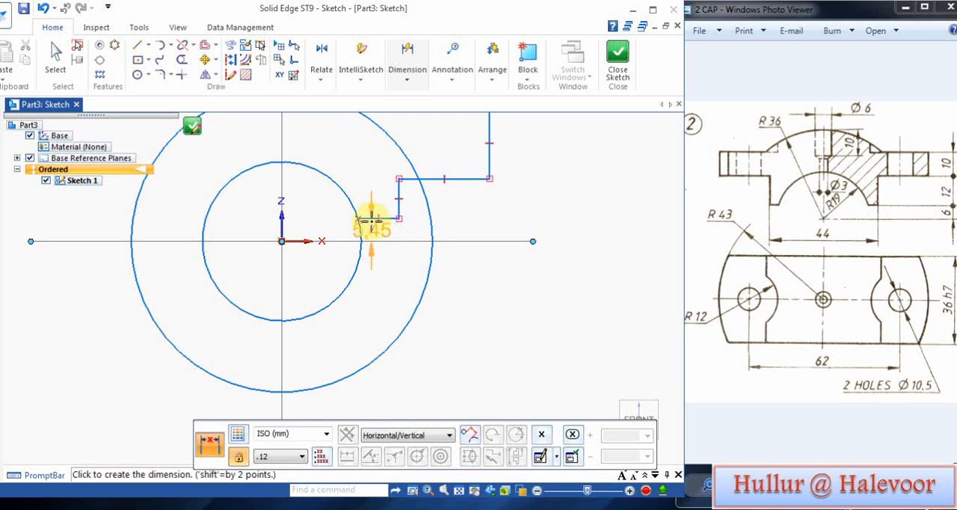
pyautogui.click(451, 223)
pyautogui.write('6')
pyautogui.press('Return')
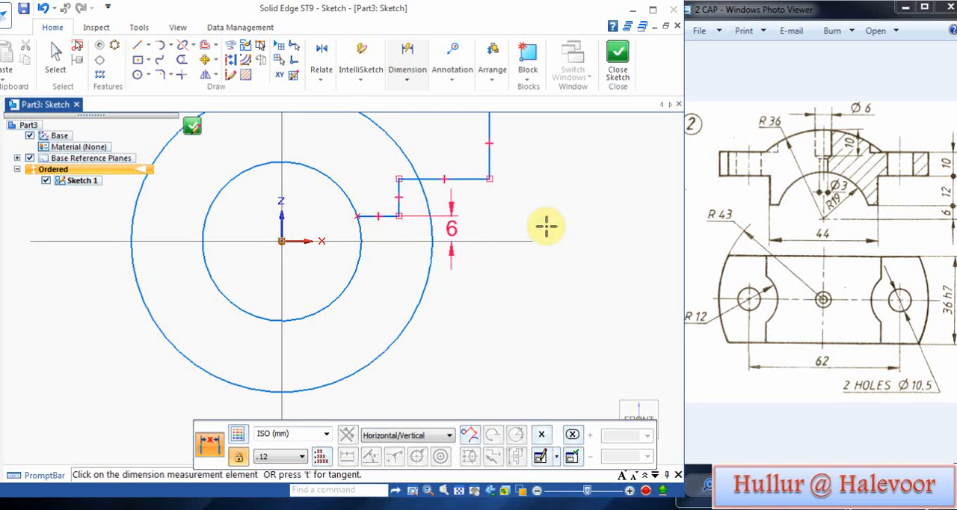
pyautogui.rightClick(568, 241)
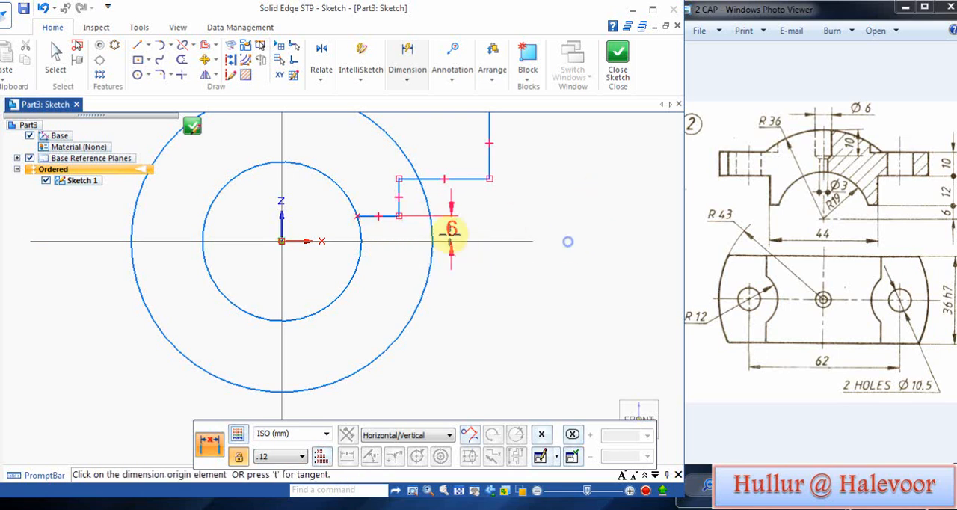
# Step: Dimension the vertical distance between the two lower horizontal lines of the stepped profile and set it to 12 mm
pyautogui.click(399, 216)
pyautogui.click(399, 178)
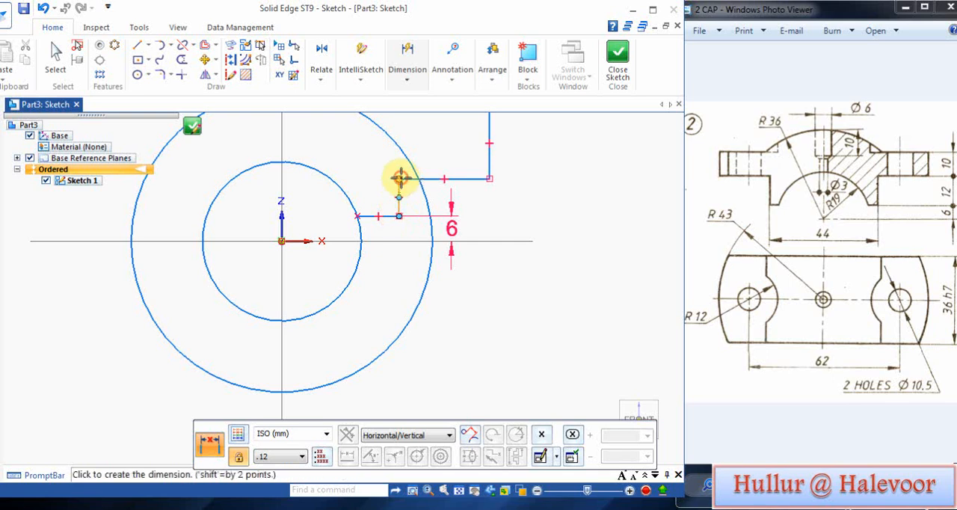
pyautogui.click(522, 193)
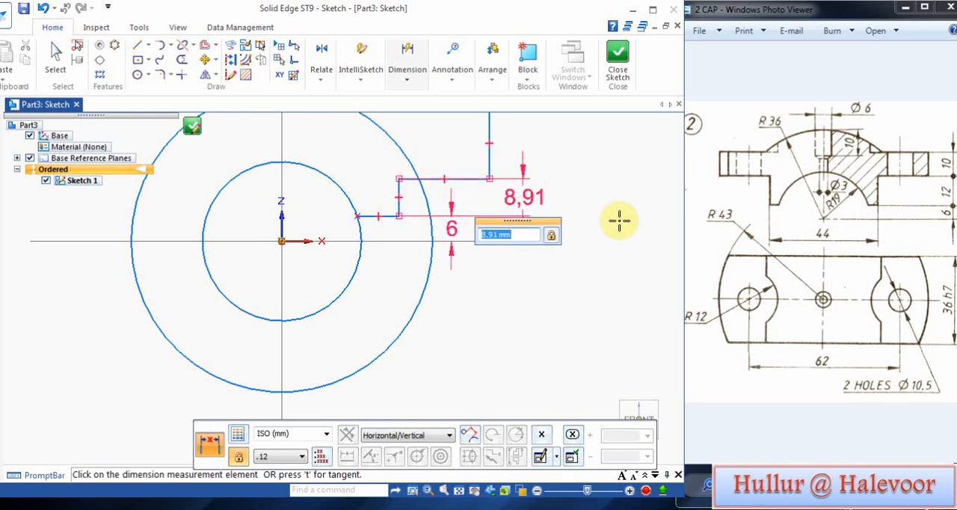
pyautogui.write('12')
pyautogui.press('Return')
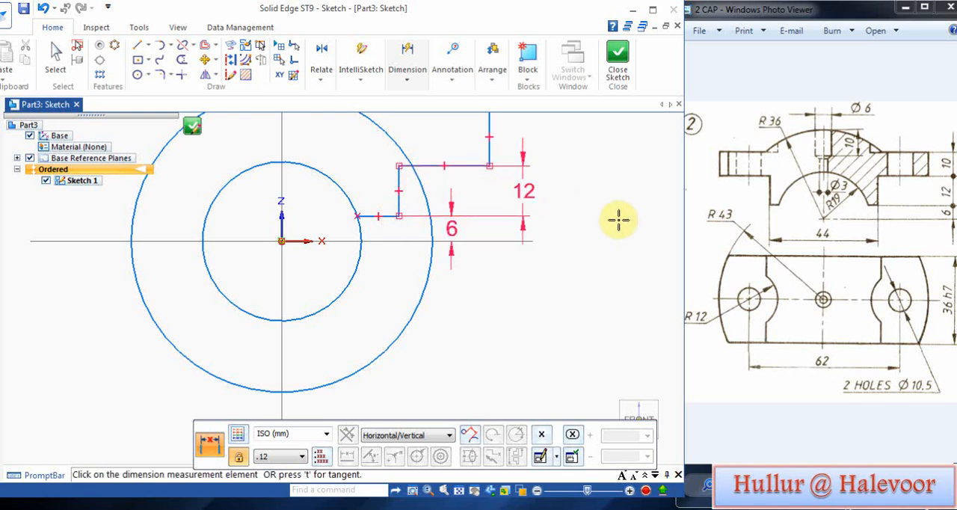
# Step: Dimension the thickness of the upper flange, along its outer vertical edge, and set it to 10 mm
pyautogui.scroll(-4, 618, 216)
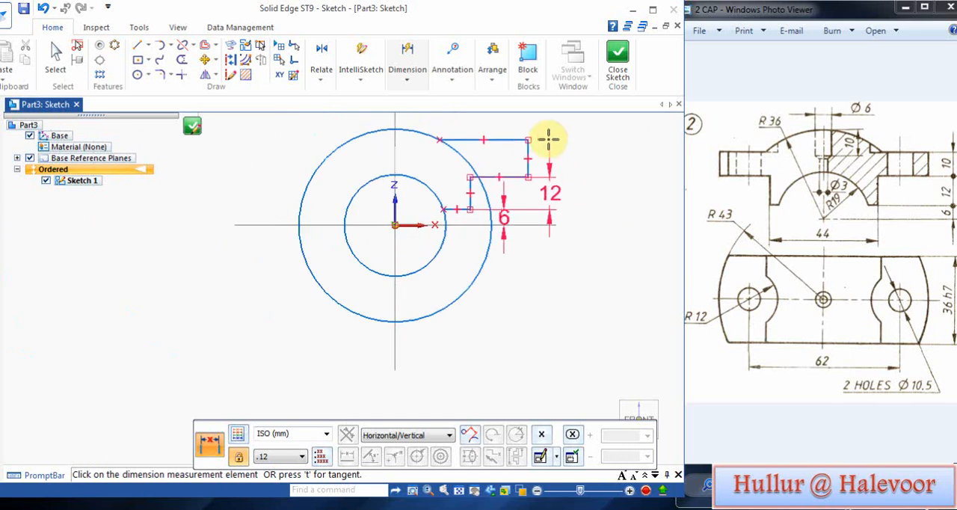
pyautogui.click(530, 139)
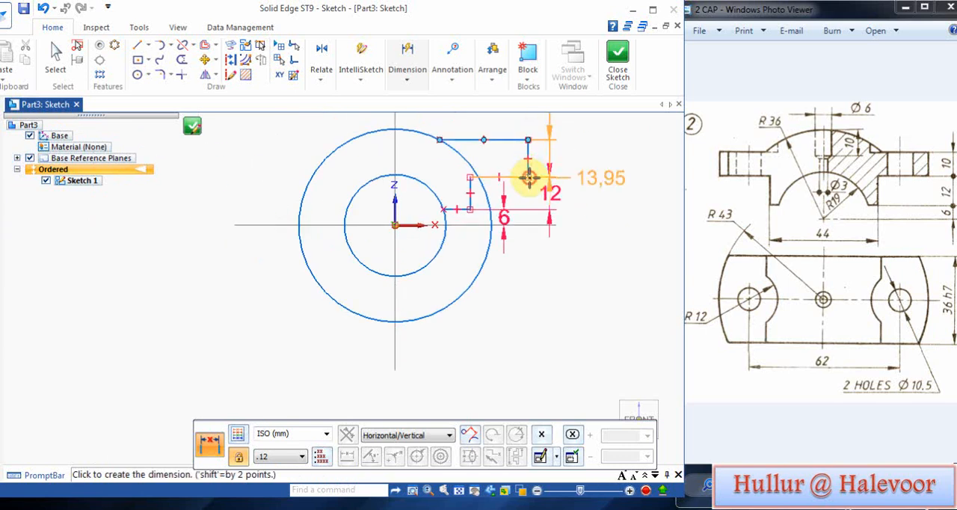
pyautogui.click(582, 174)
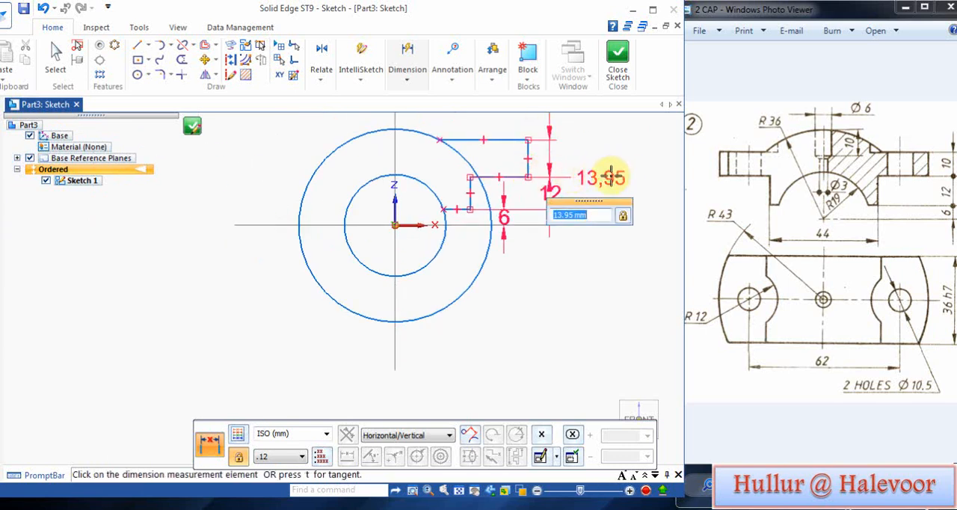
pyautogui.write('10')
pyautogui.press('Return')
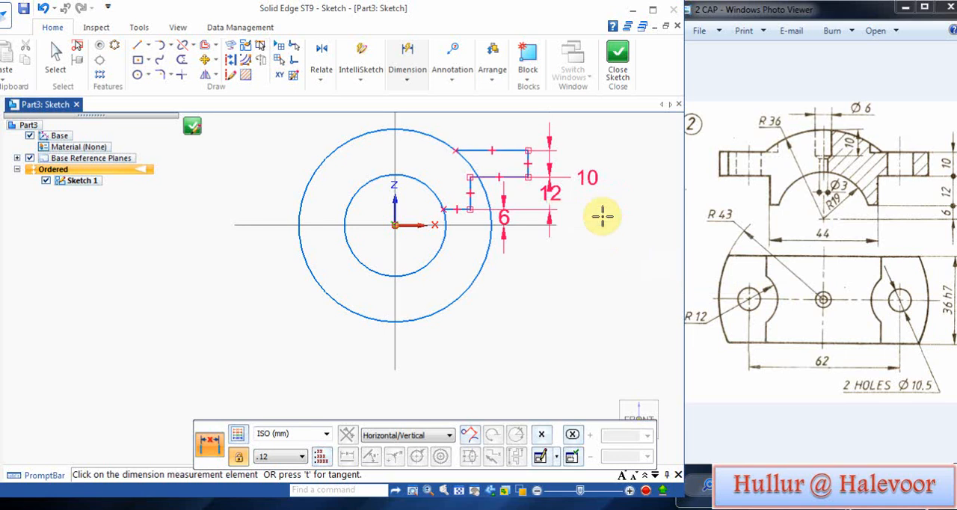
pyautogui.press('Escape')
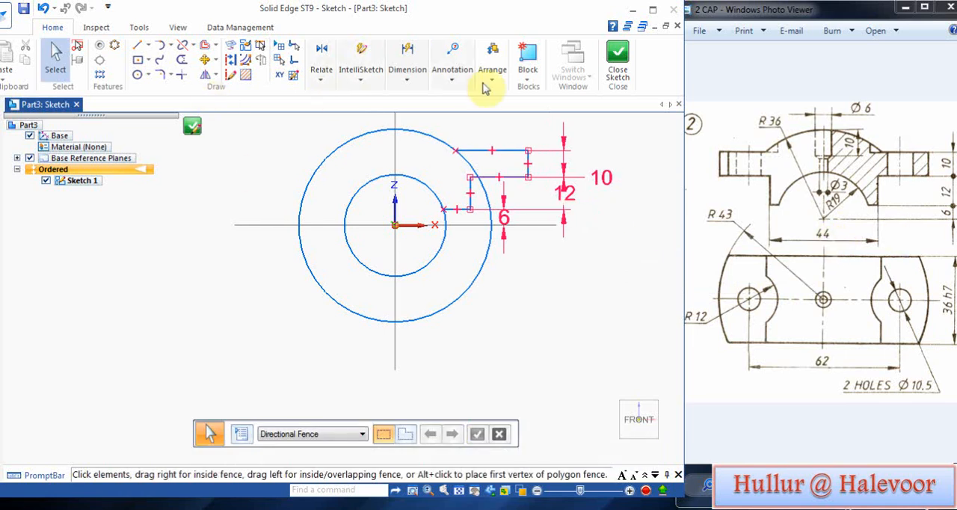
pyautogui.rightClick(545, 280)
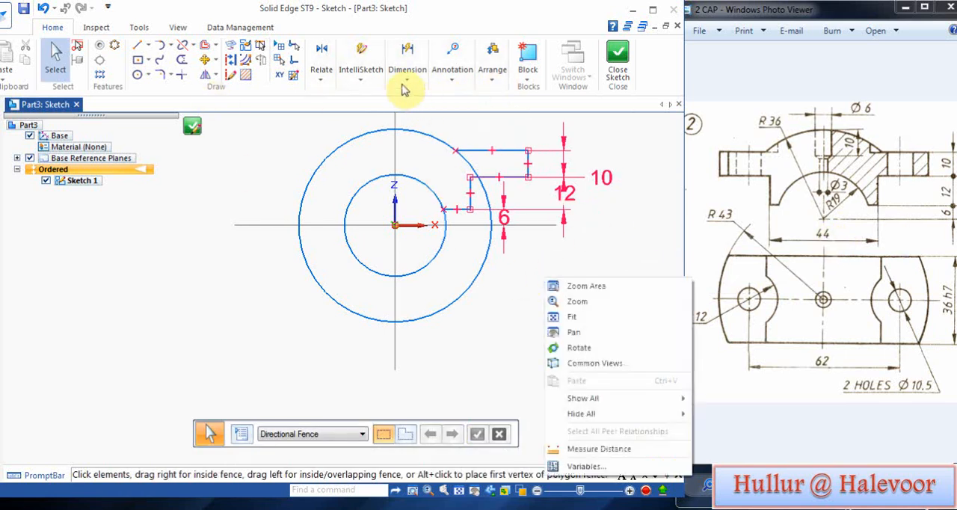
# Step: Dimension the inner vertical profile line horizontally from the vertical axis and set the distance to 22 mm
pyautogui.click(407, 61)
pyautogui.click(441, 103)
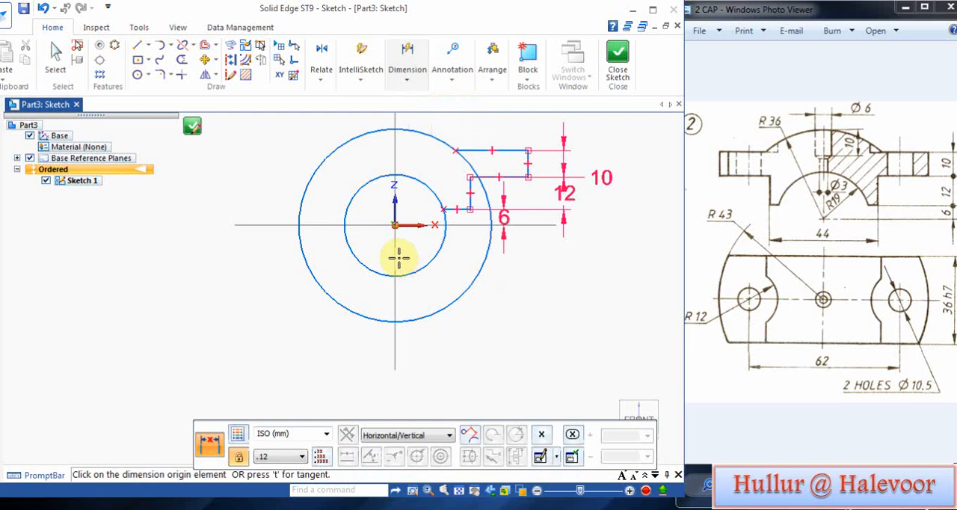
pyautogui.click(470, 212)
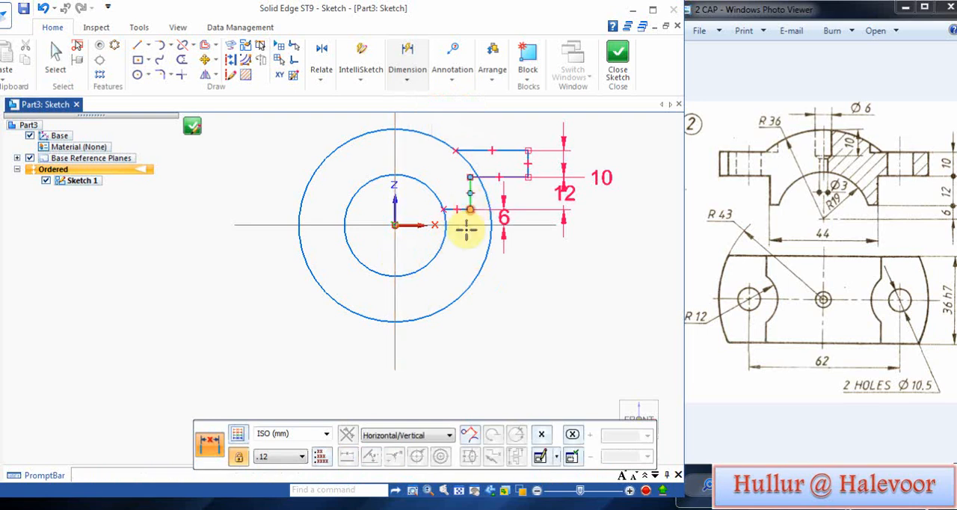
pyautogui.click(397, 245)
pyautogui.click(431, 344)
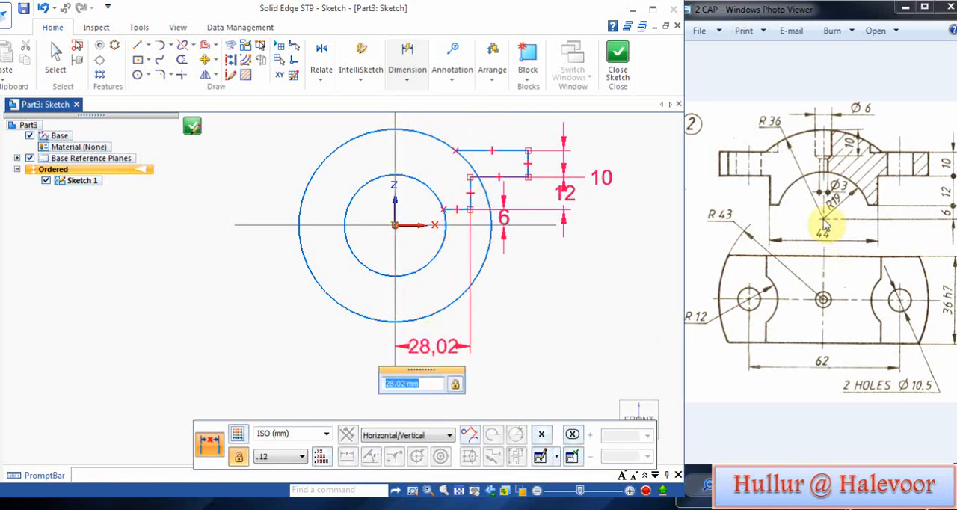
pyautogui.write('2')
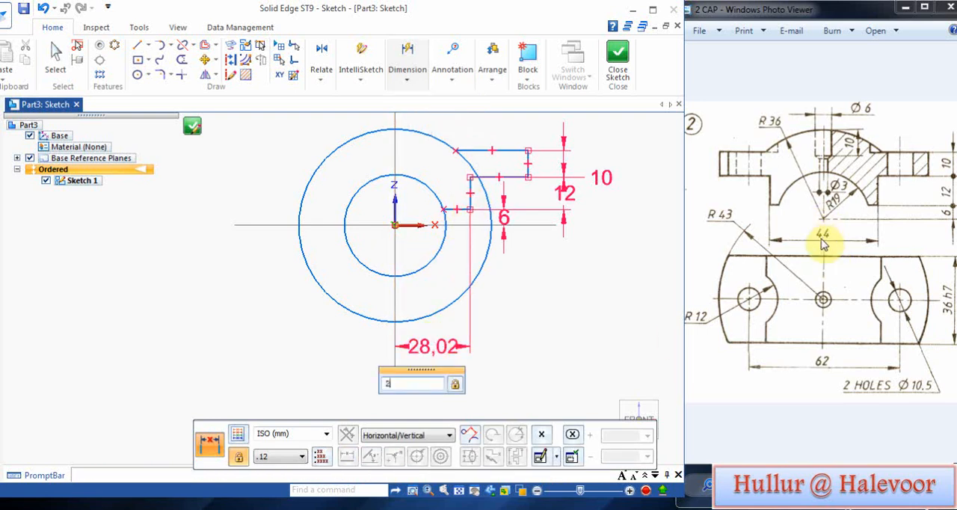
pyautogui.write('2')
pyautogui.press('Return')
# Step: Dimension the flange's outer vertical edge horizontally from the vertical axis and set the distance to 43 mm
pyautogui.click(526, 153)
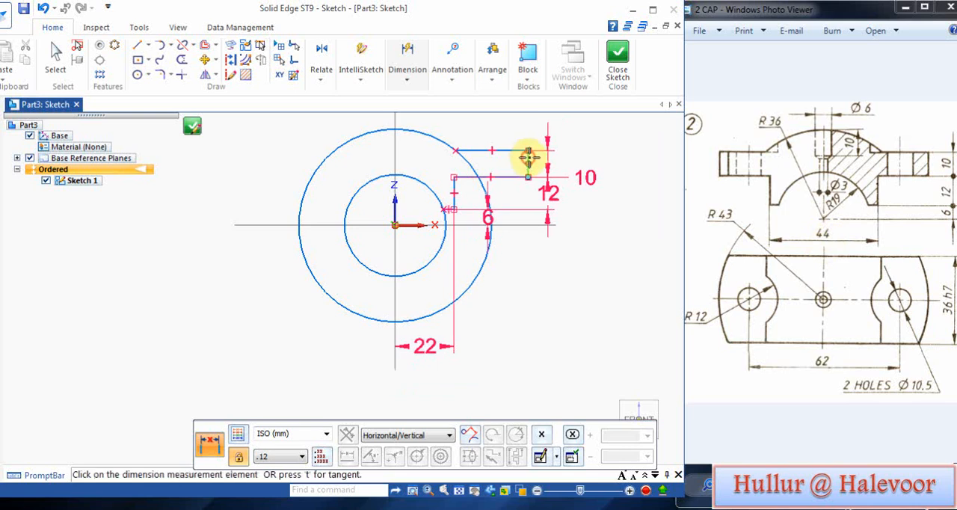
pyautogui.click(391, 153)
pyautogui.click(542, 374)
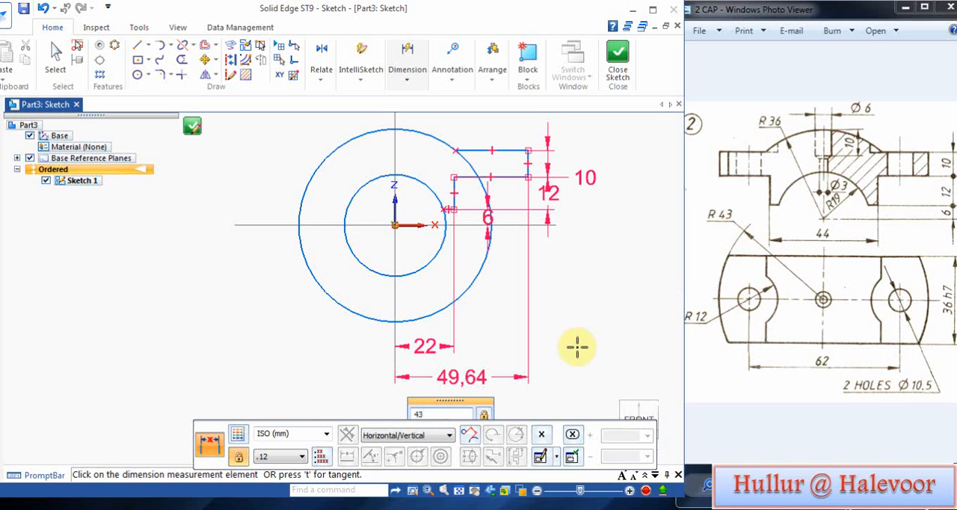
pyautogui.press('Return')
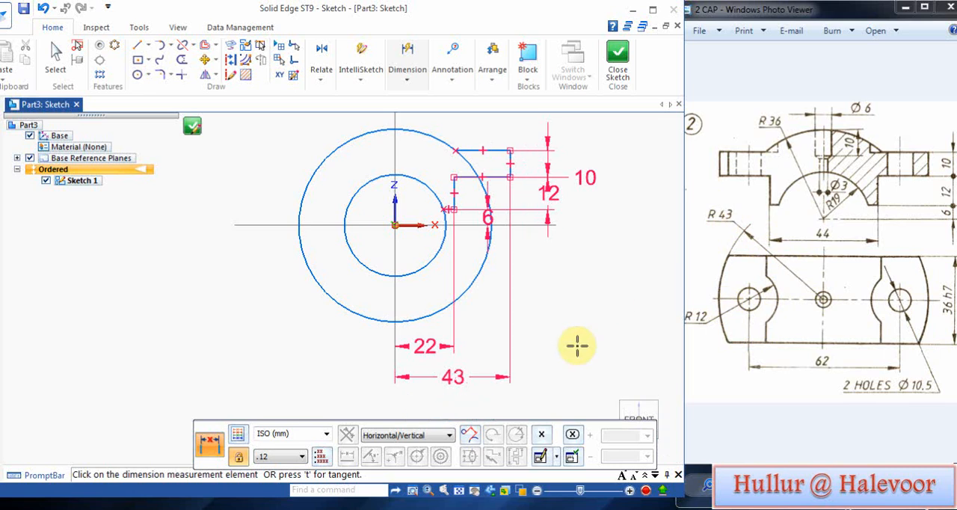
pyautogui.rightClick(570, 299)
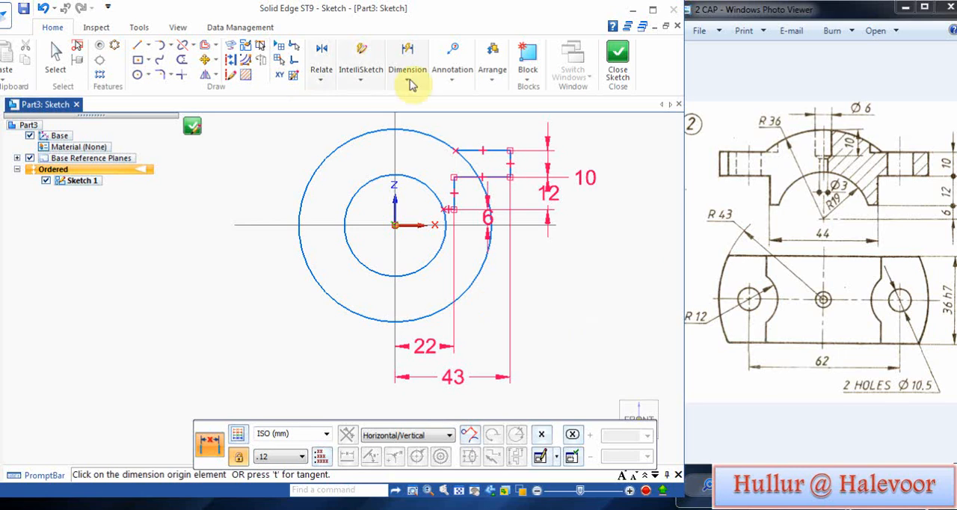
# Step: Mirror the stepped profile lines about the vertical axis to form the opposite half of the cap
pyautogui.click(205, 74)
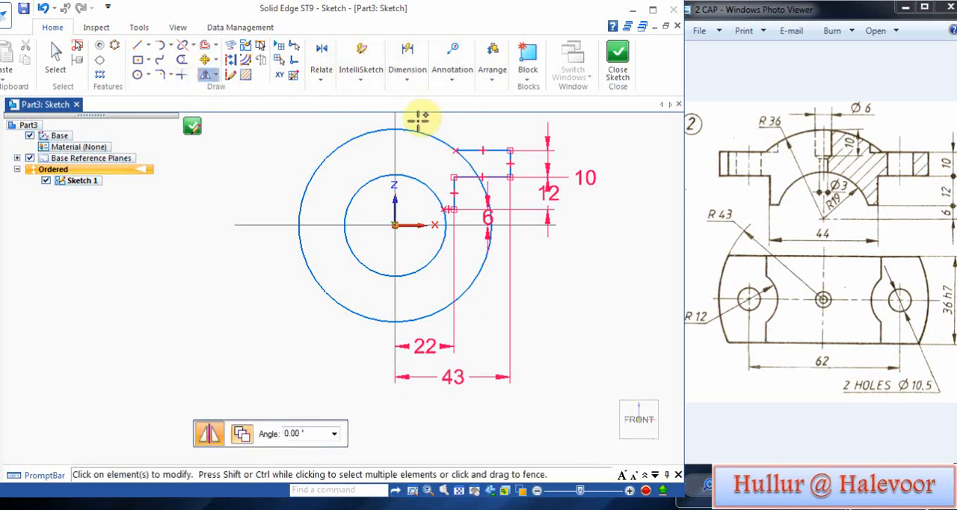
pyautogui.moveTo(419, 119); pyautogui.dragTo(562, 240)
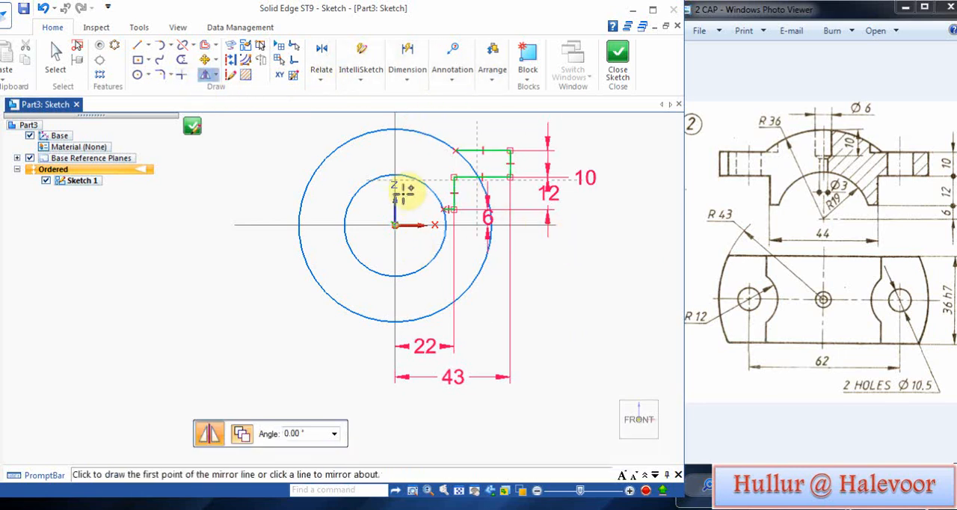
pyautogui.click(396, 155)
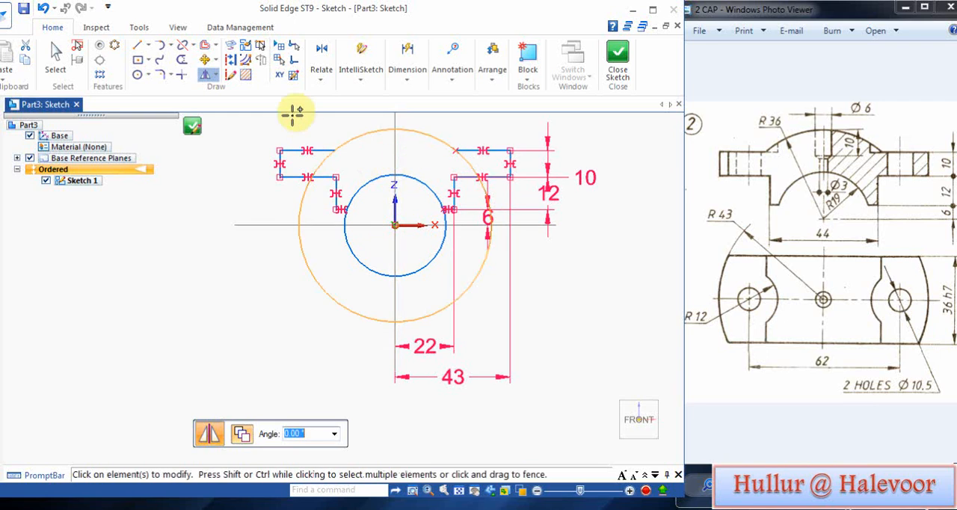
# Step: Trim the two circles to the upper and inner arcs that close the cap profile, and finish the sketch
pyautogui.click(182, 60)
pyautogui.moveTo(388, 249); pyautogui.dragTo(315, 293)
pyautogui.click(316, 160)
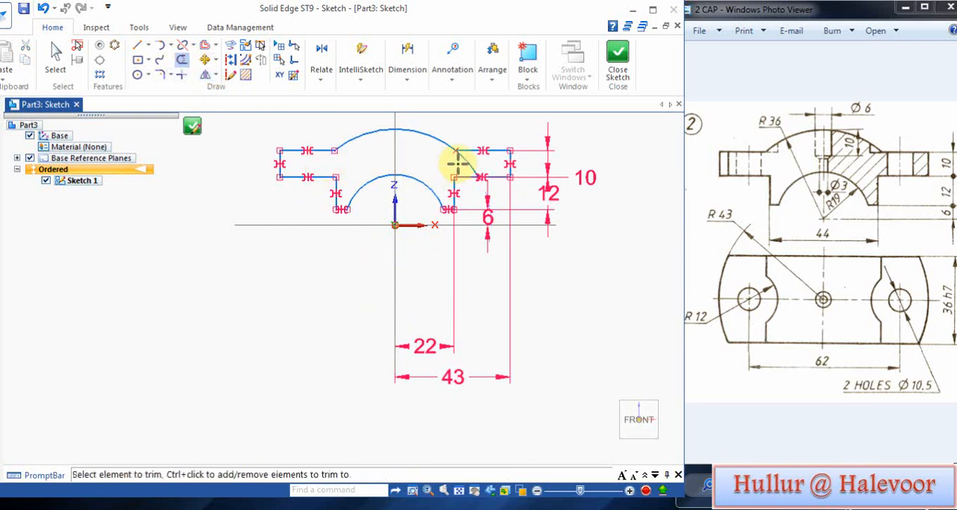
pyautogui.moveTo(453, 160); pyautogui.dragTo(634, 417)
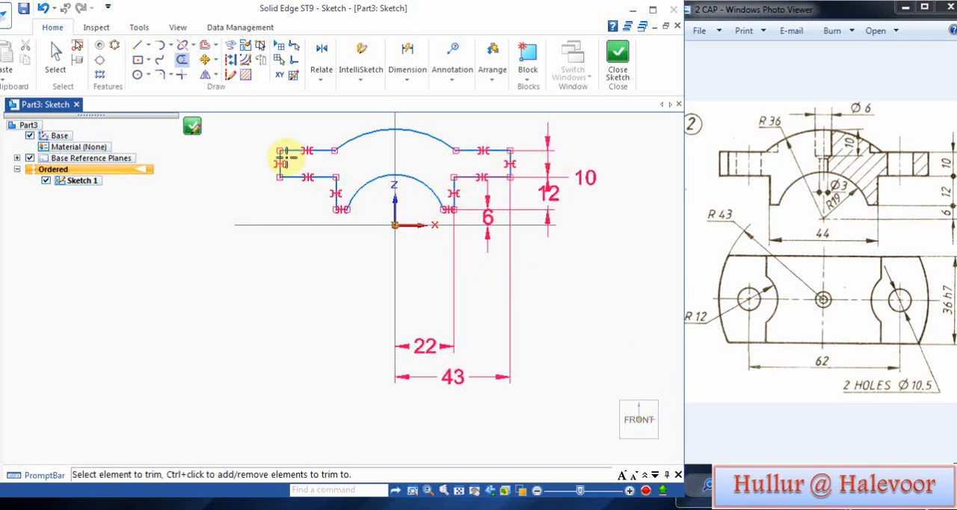
pyautogui.click(618, 57)
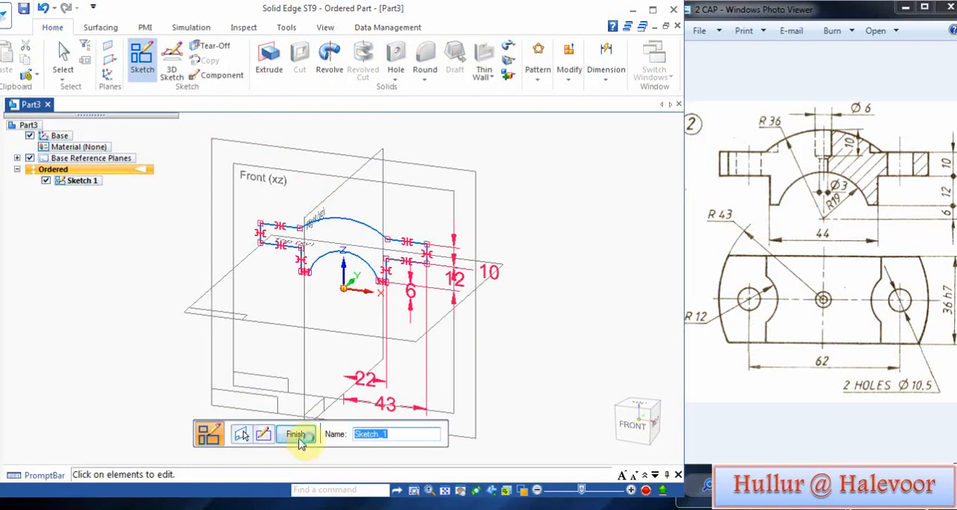
pyautogui.click(301, 441)
# Step: Extrude the cap profile sketch symmetrically to a total depth of 36 mm
pyautogui.click(269, 58)
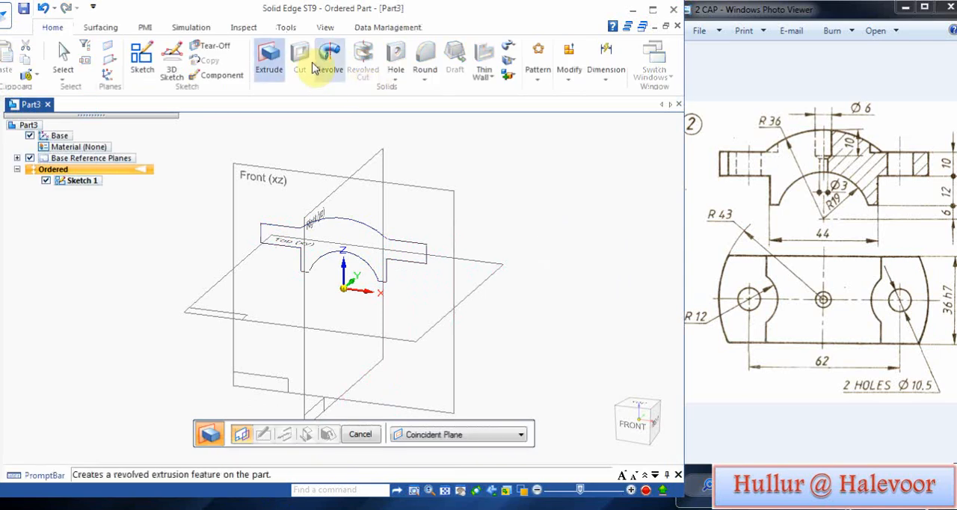
pyautogui.click(474, 435)
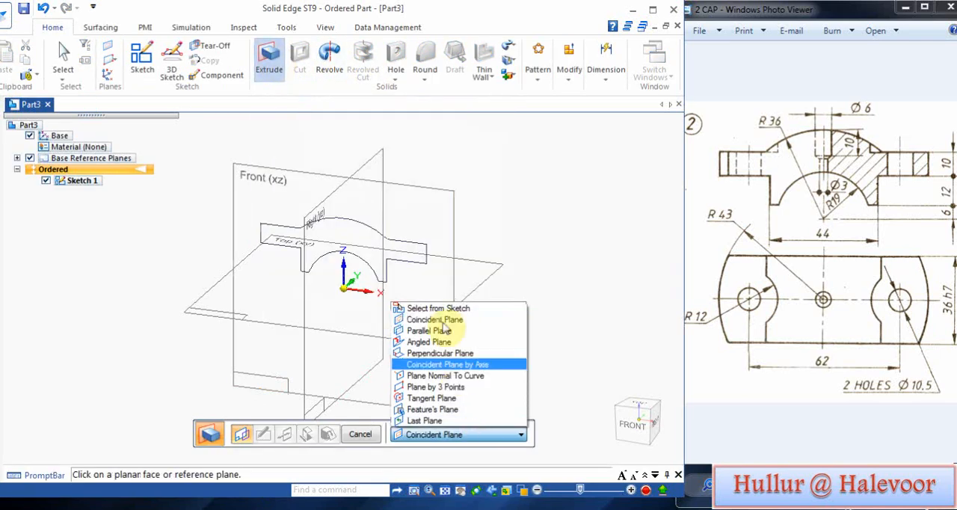
pyautogui.click(445, 310)
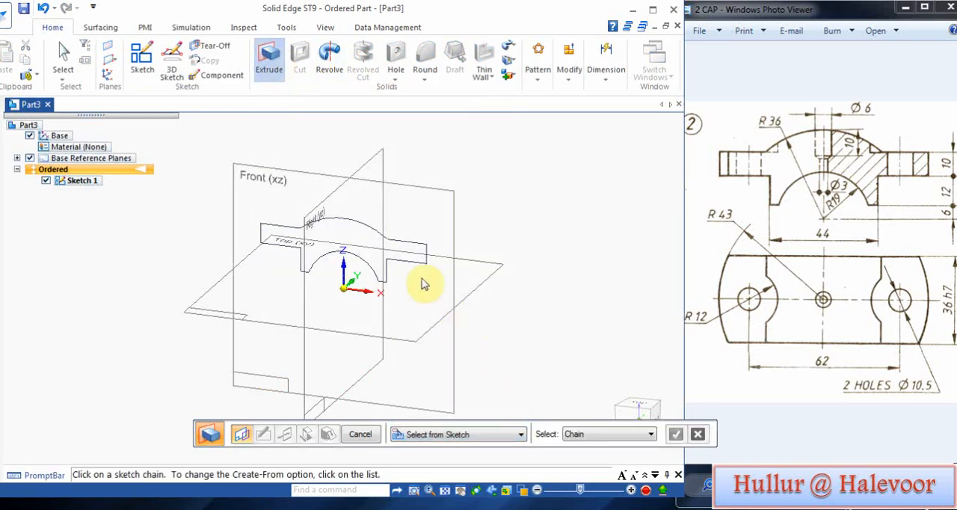
pyautogui.click(372, 231)
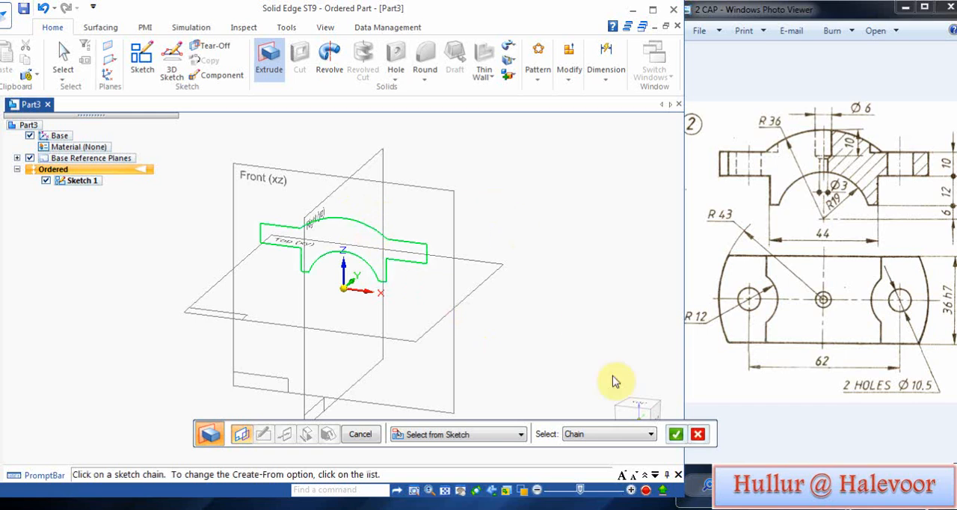
pyautogui.click(677, 435)
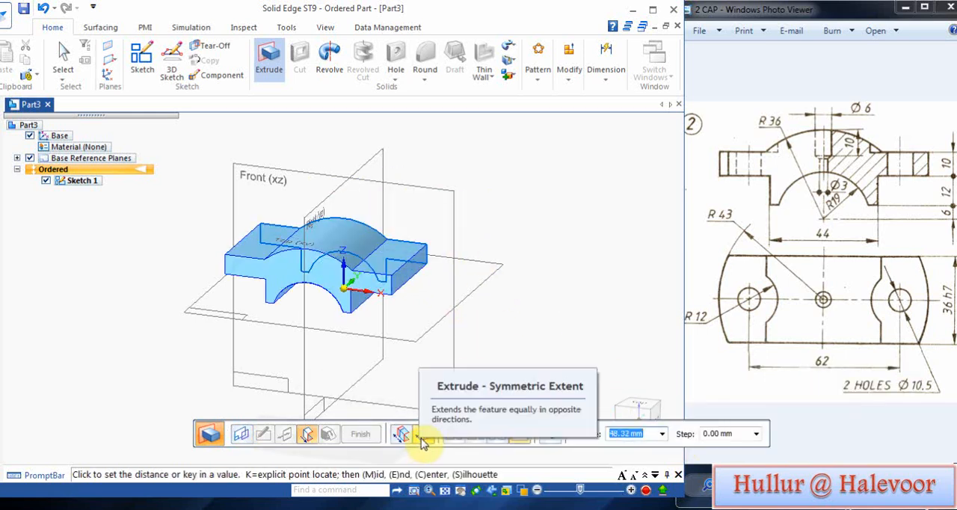
pyautogui.click(422, 433)
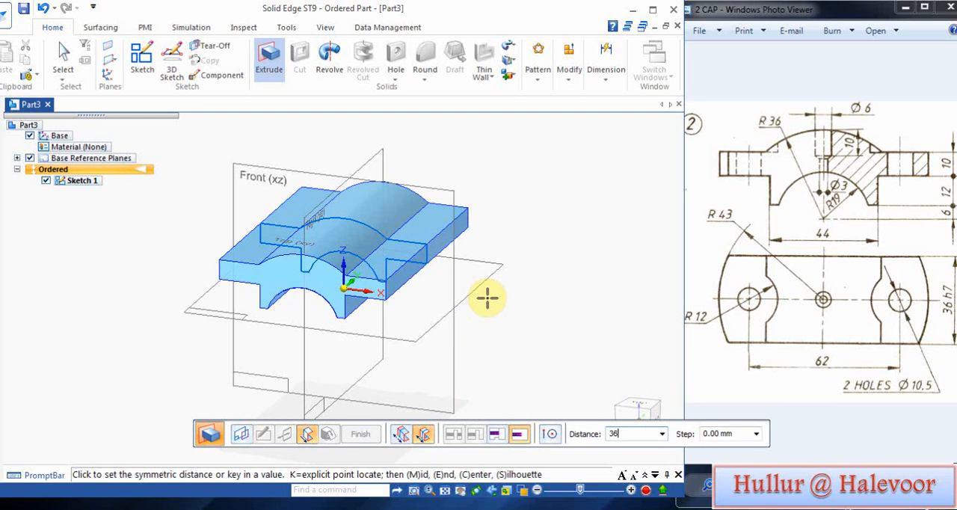
pyautogui.write('36')
pyautogui.press('Return')
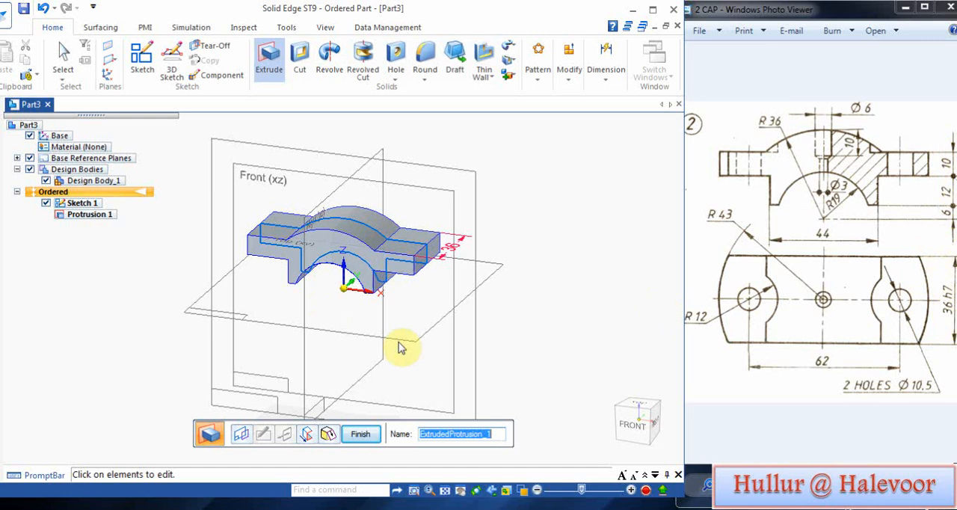
pyautogui.click(360, 433)
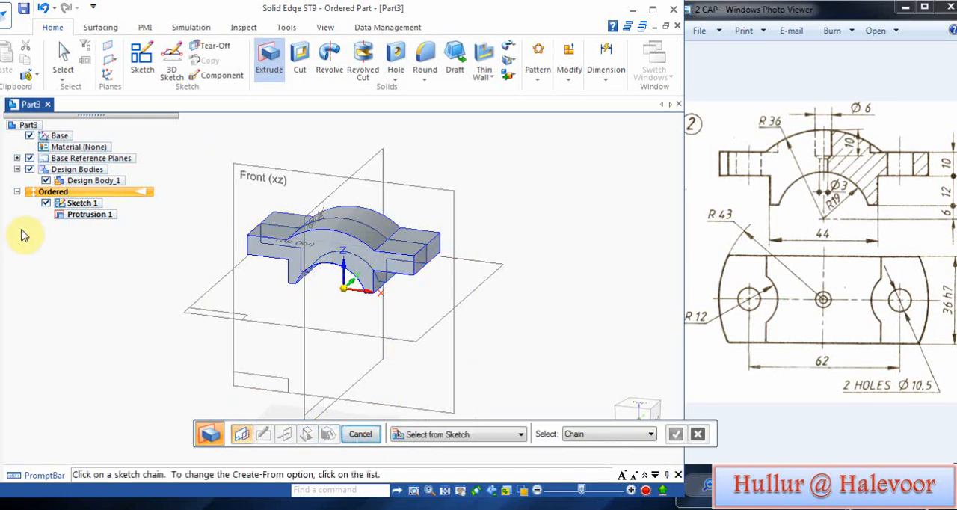
# Step: Hide Sketch 1 and start a new sketch on the top face of the flange on the negative X side
pyautogui.click(46, 202)
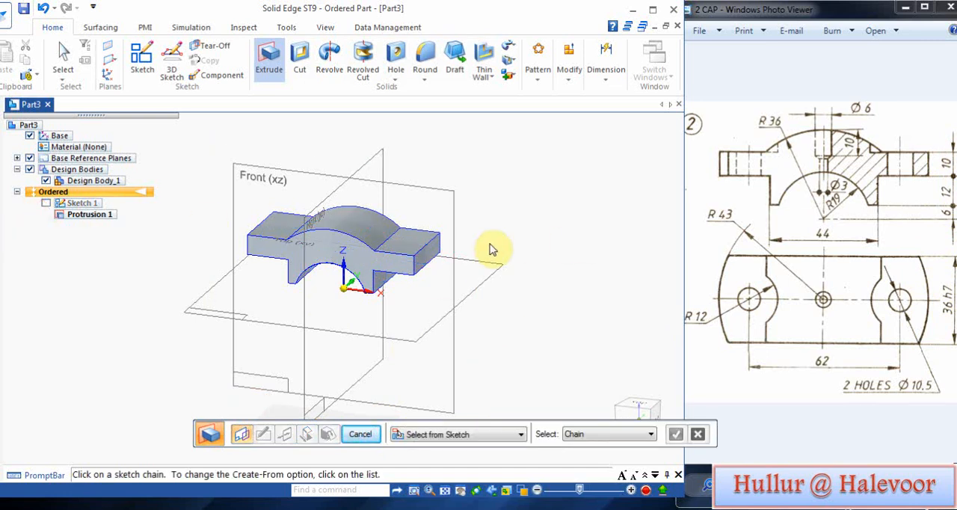
pyautogui.moveTo(492, 250); pyautogui.dragTo(504, 286, button='middle')
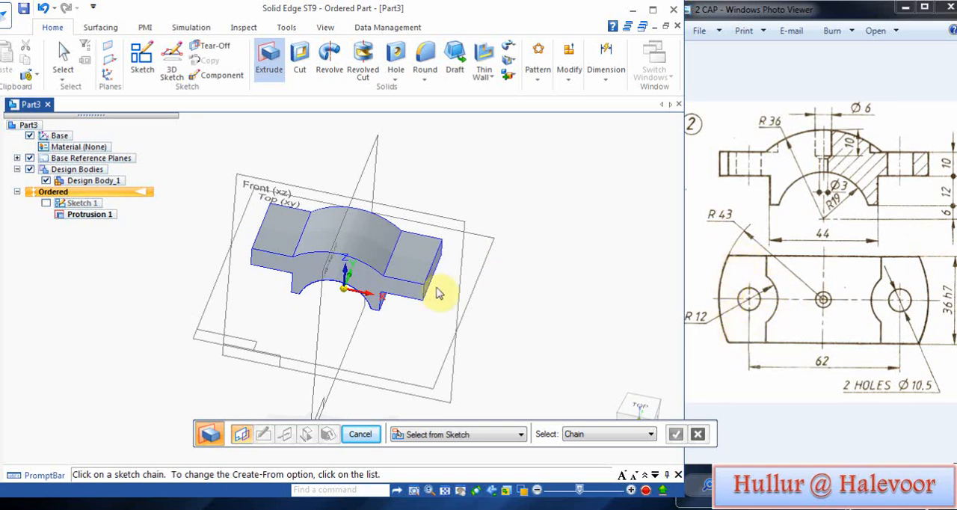
pyautogui.click(141, 63)
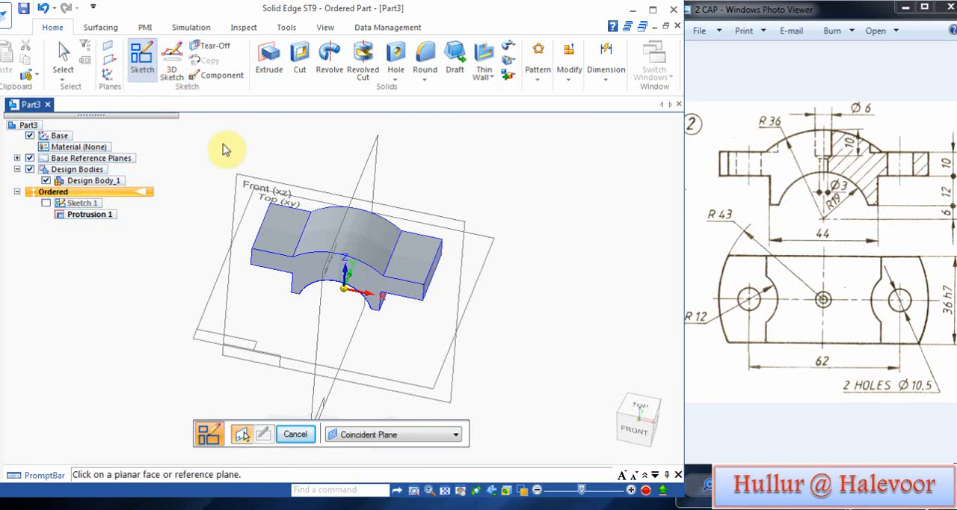
pyautogui.click(275, 230)
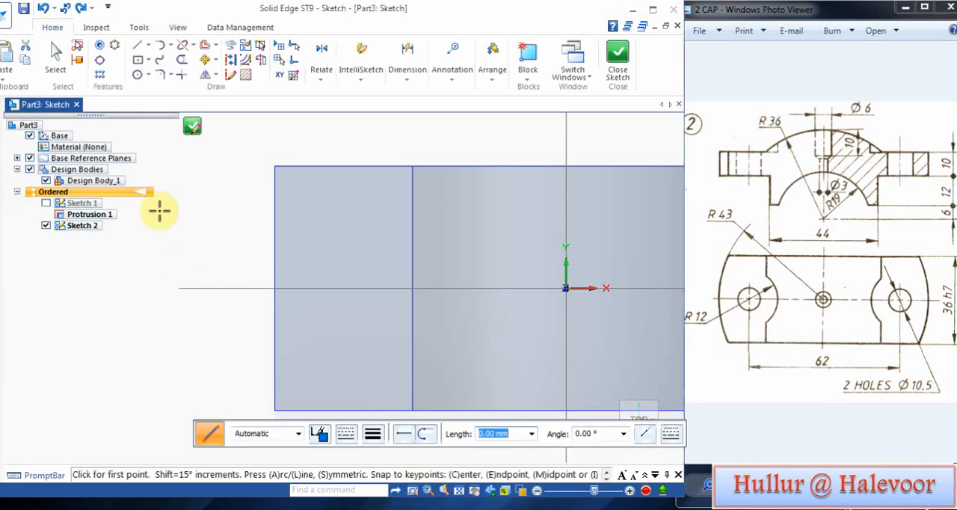
# Step: Draw two concentric circles centred on the horizontal axis over the flange, one 10.5 mm in diameter and one 12 mm in radius
pyautogui.click(136, 75)
pyautogui.click(353, 287)
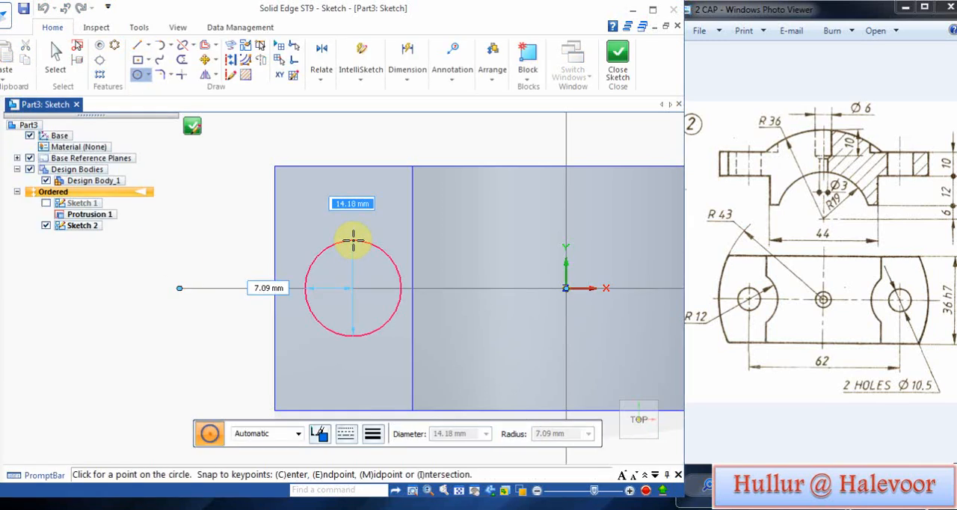
pyautogui.write('10.5')
pyautogui.press('Return')
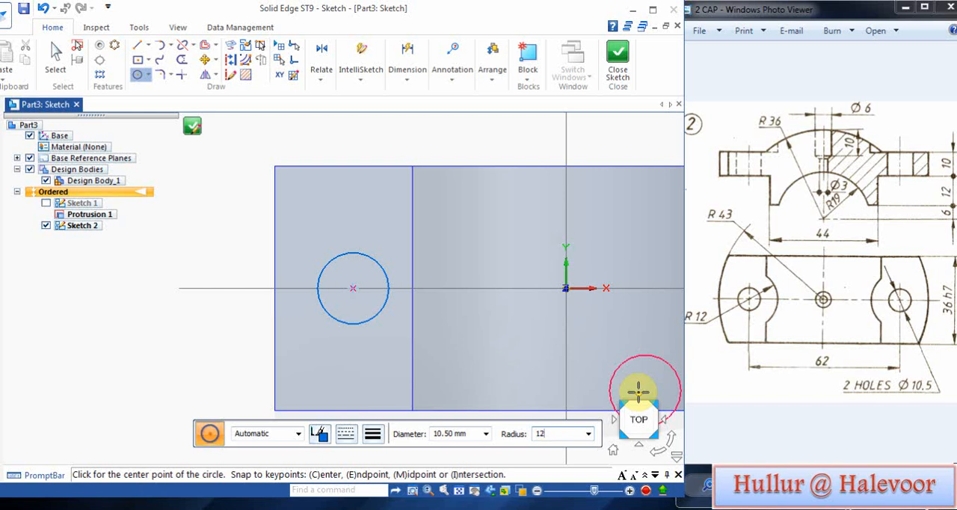
pyautogui.press('Return')
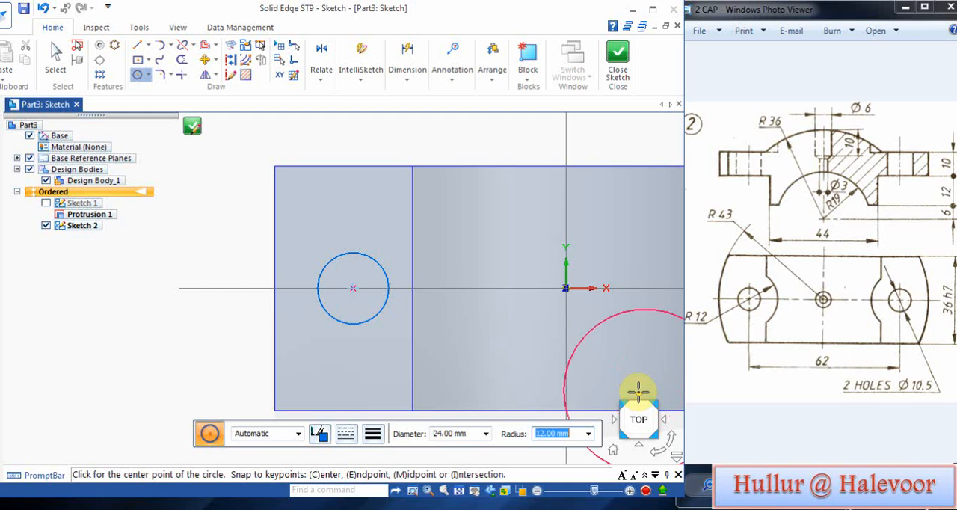
pyautogui.click(352, 287)
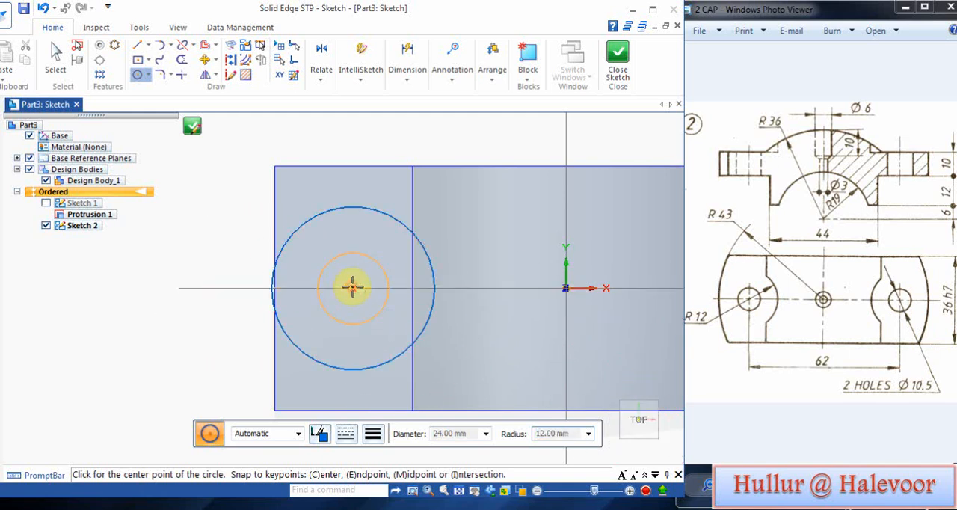
pyautogui.rightClick(247, 229)
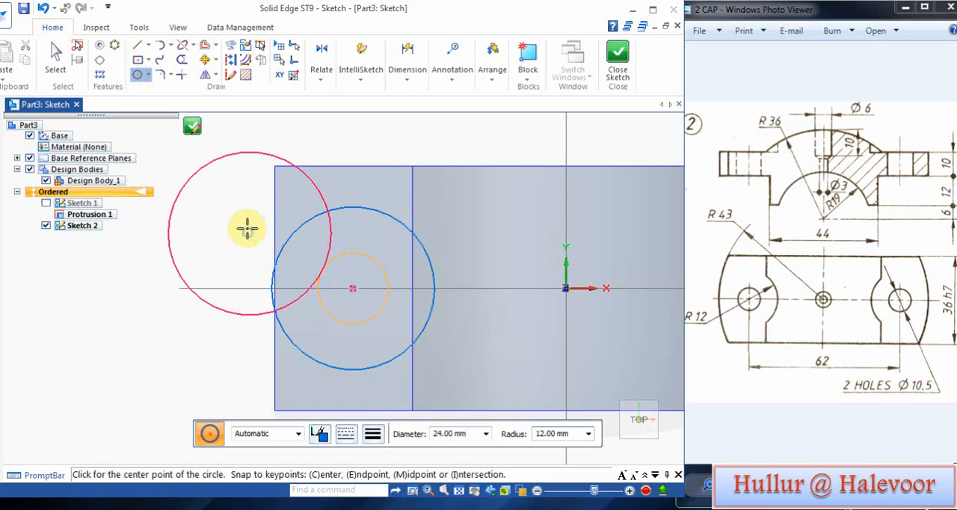
# Step: Dimension the diameters of the inner and outer flange circles
pyautogui.click(406, 75)
pyautogui.click(404, 125)
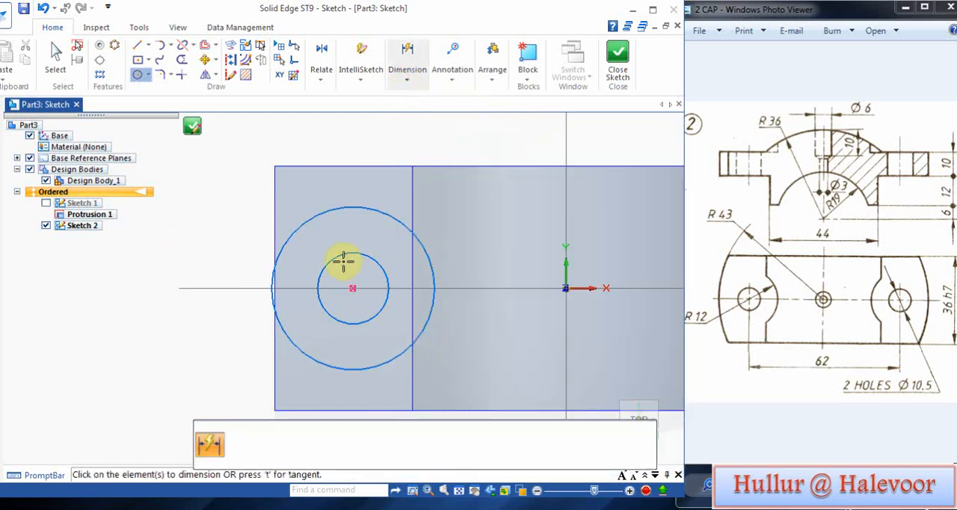
pyautogui.click(333, 254)
pyautogui.click(246, 212)
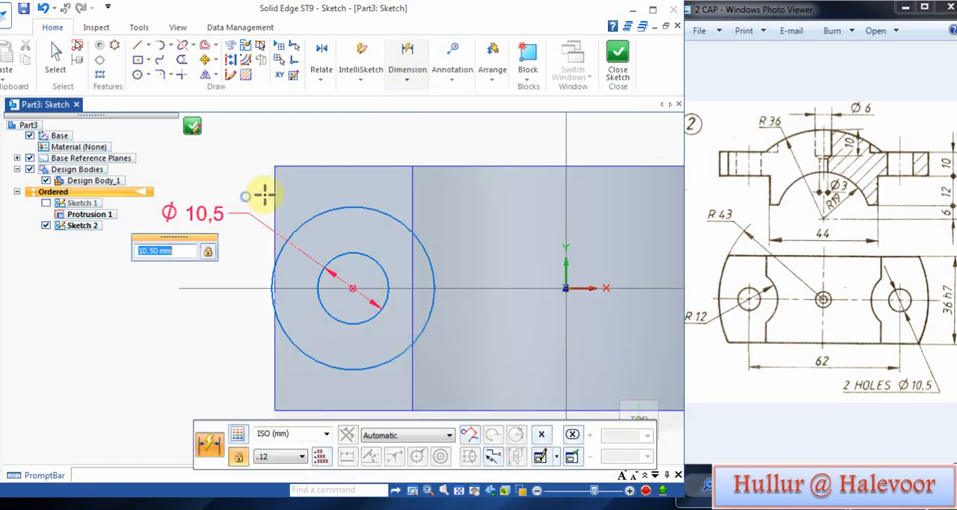
pyautogui.click(335, 210)
pyautogui.click(344, 138)
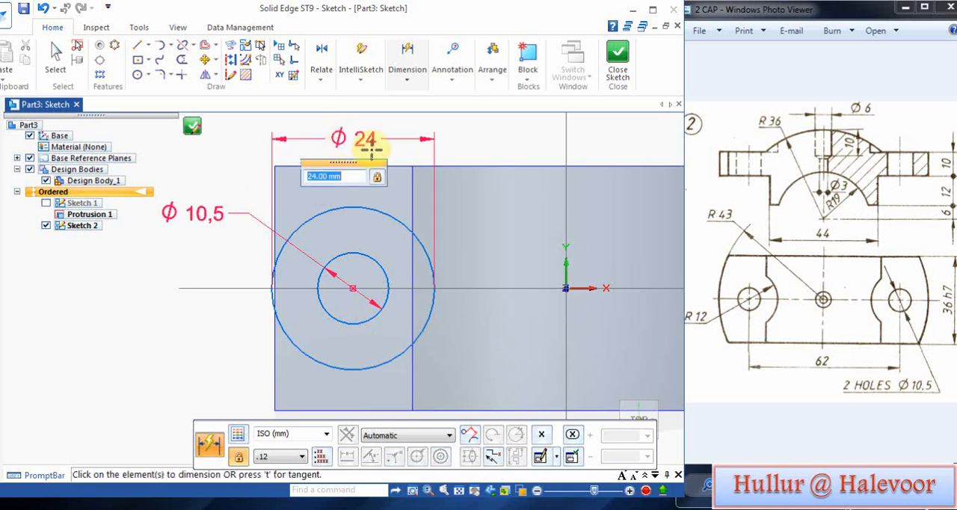
# Step: Dimension the circles' shared centre horizontally from the vertical axis and set the distance to 31 mm
pyautogui.click(406, 81)
pyautogui.click(439, 102)
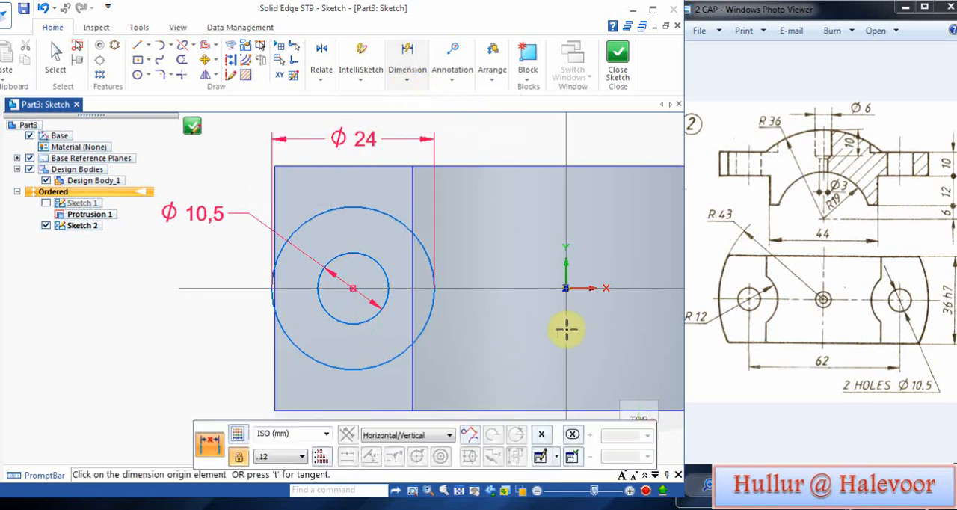
pyautogui.click(566, 305)
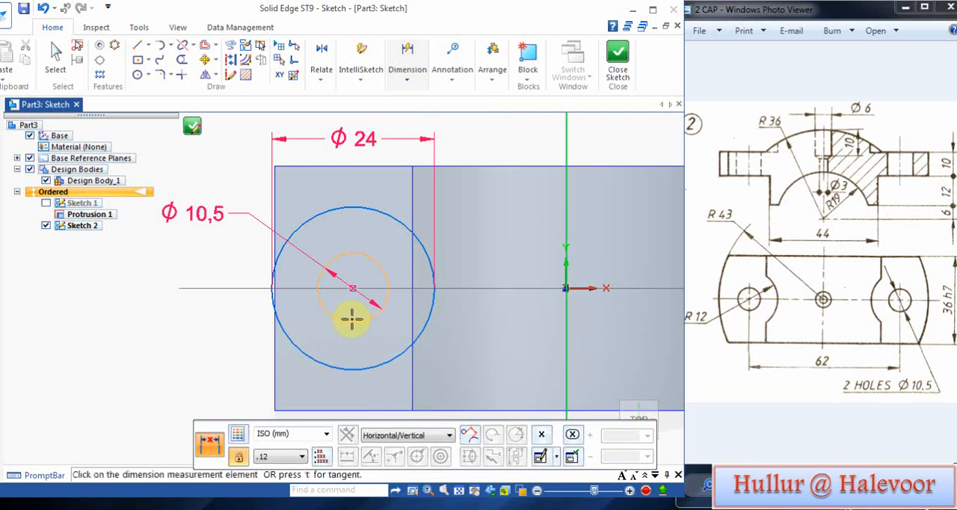
pyautogui.click(353, 288)
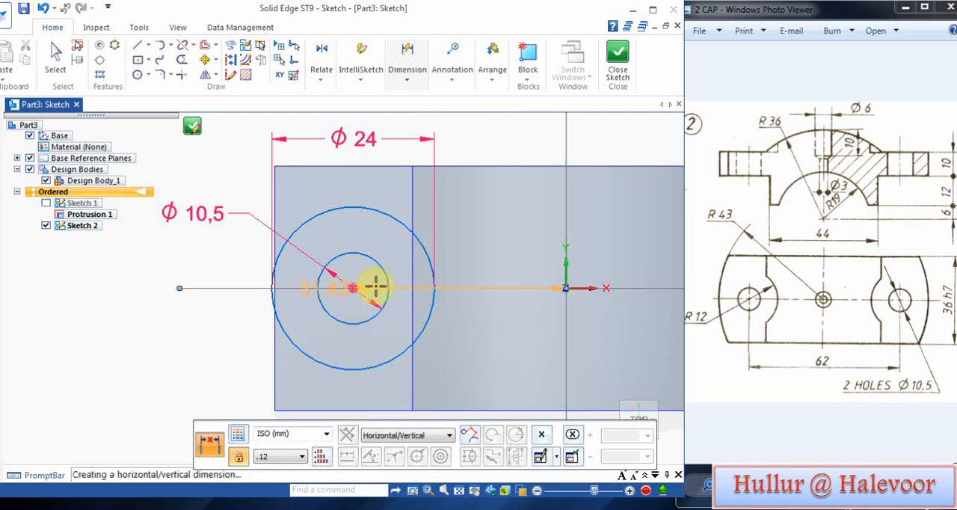
pyautogui.click(473, 384)
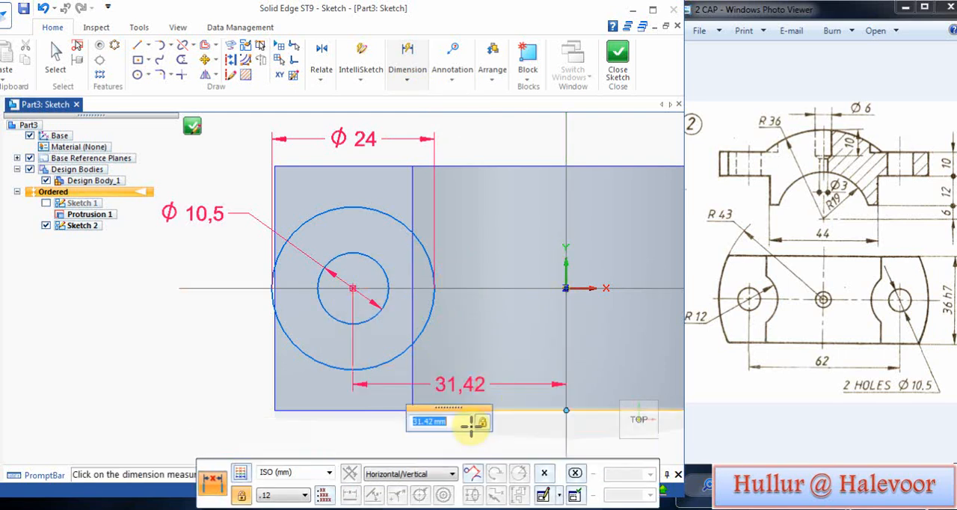
pyautogui.write('31')
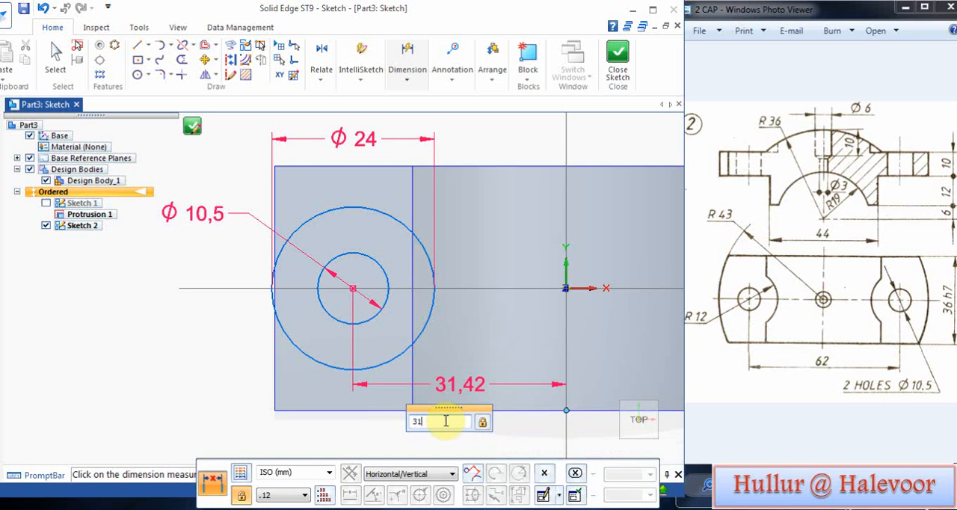
pyautogui.press('Return')
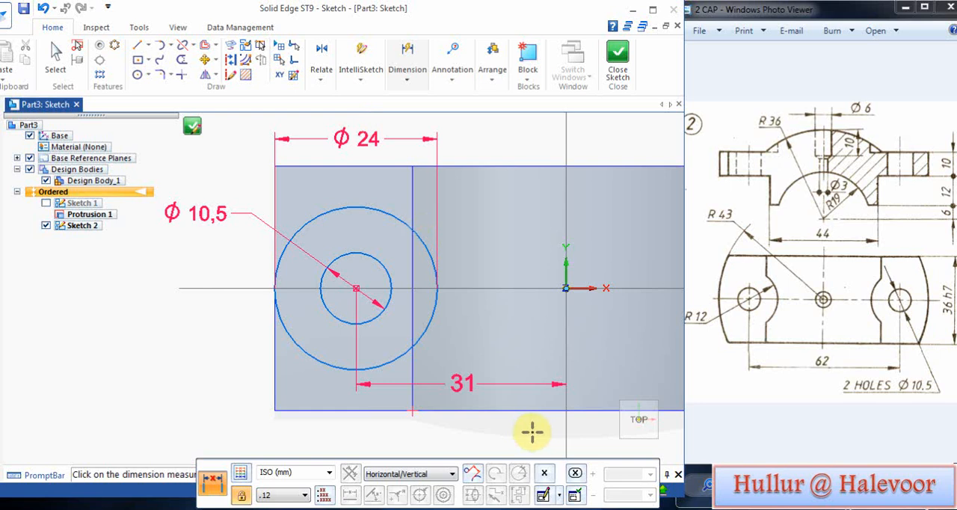
pyautogui.moveTo(513, 467); pyautogui.dragTo(401, 417)
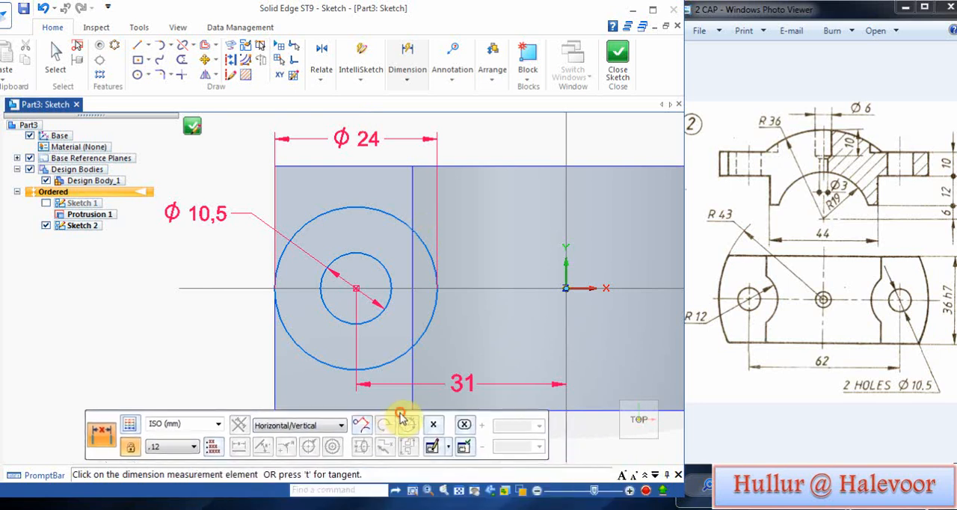
# Step: Mirror the two concentric flange circles about the vertical axis onto the opposite flange
pyautogui.click(459, 492)
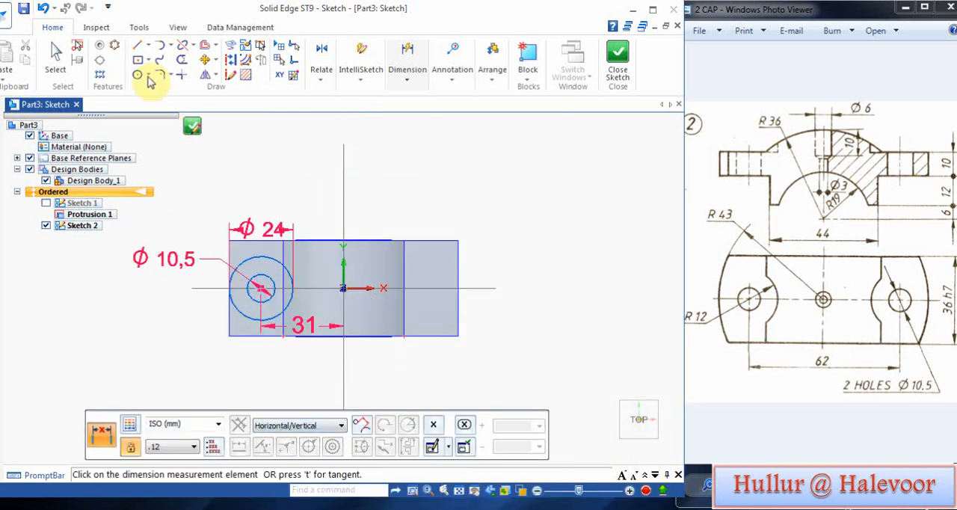
pyautogui.click(205, 76)
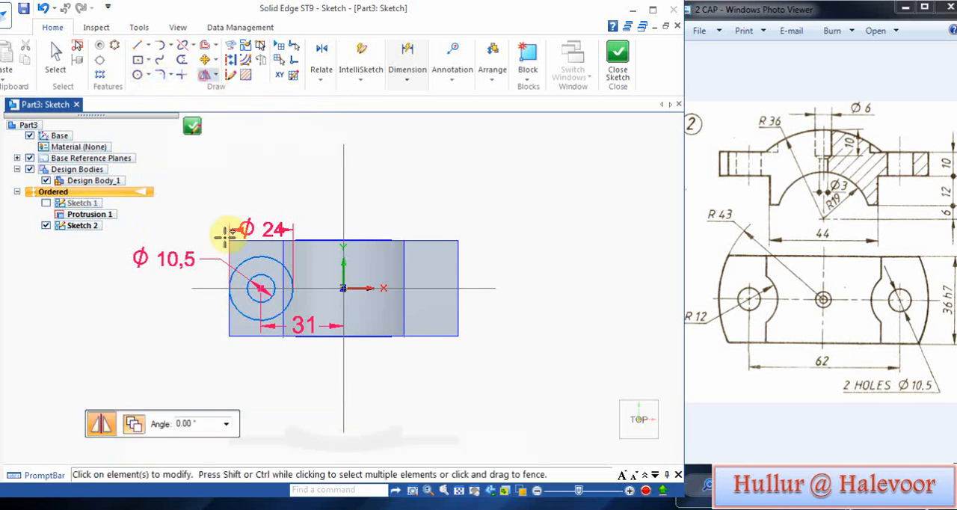
pyautogui.moveTo(217, 218); pyautogui.dragTo(338, 364)
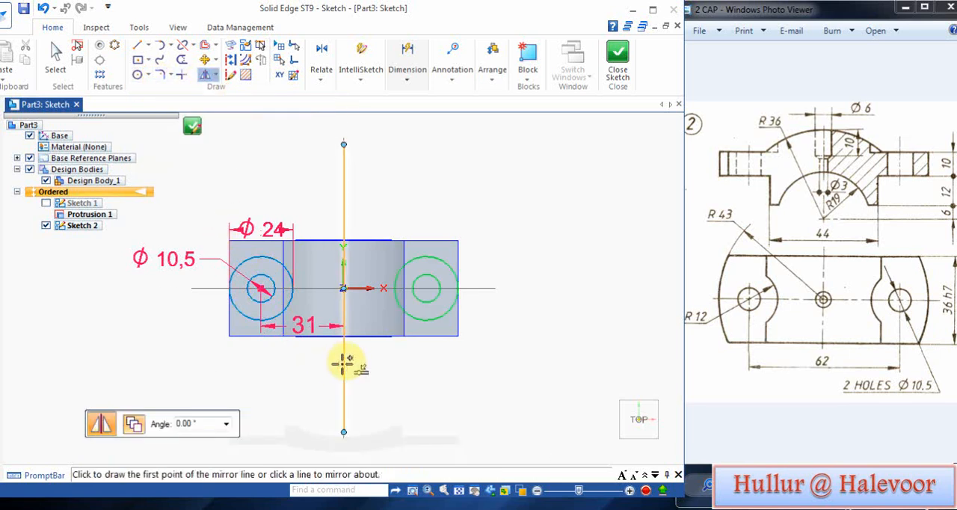
pyautogui.click(344, 362)
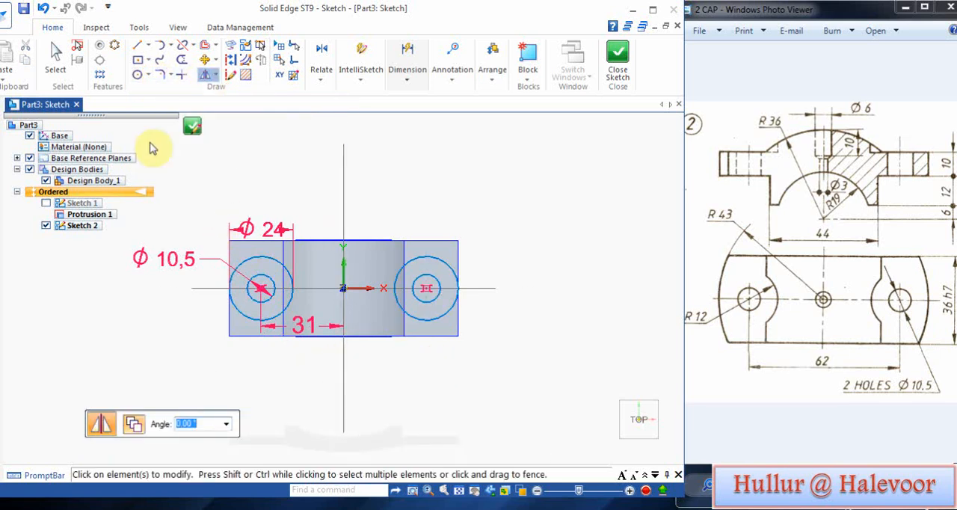
# Step: Draw a circle 86 mm in diameter centred on the origin, reaching the outer edges of the flanges
pyautogui.click(137, 75)
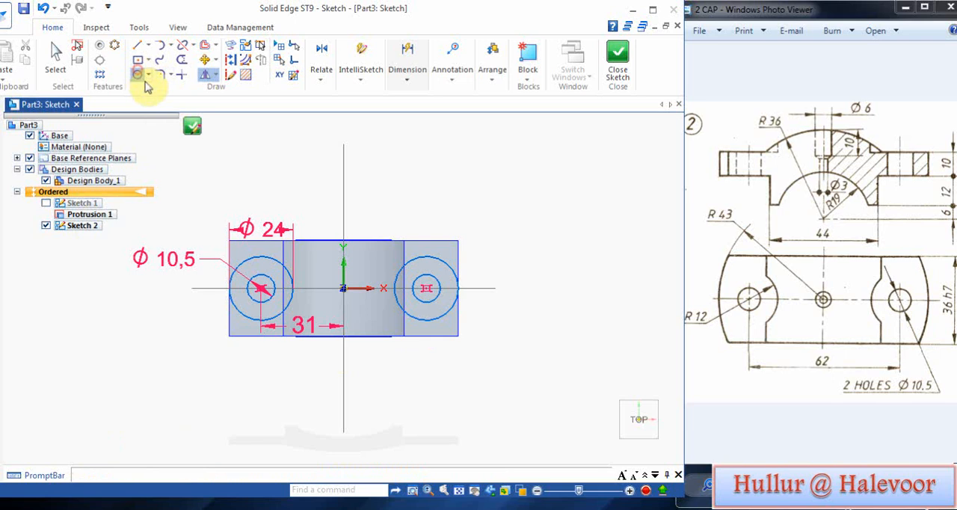
pyautogui.click(343, 288)
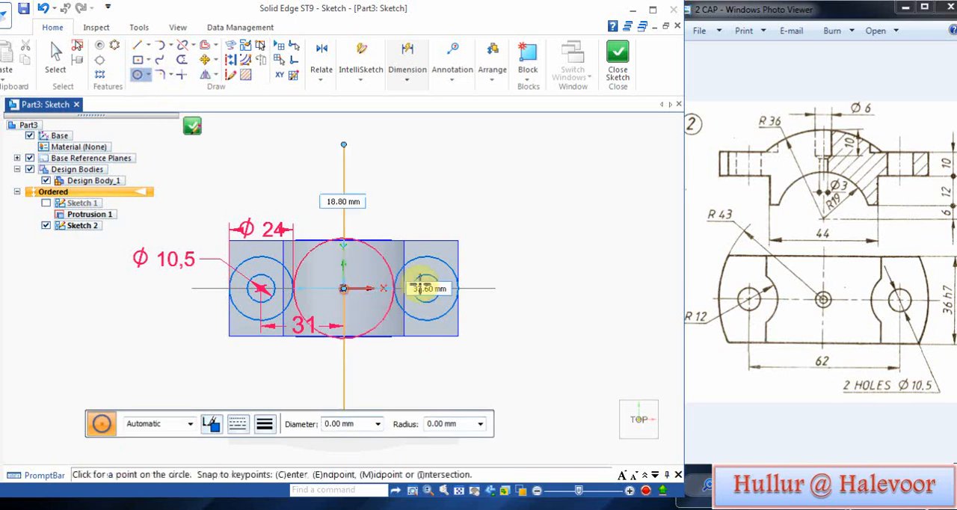
pyautogui.click(457, 261)
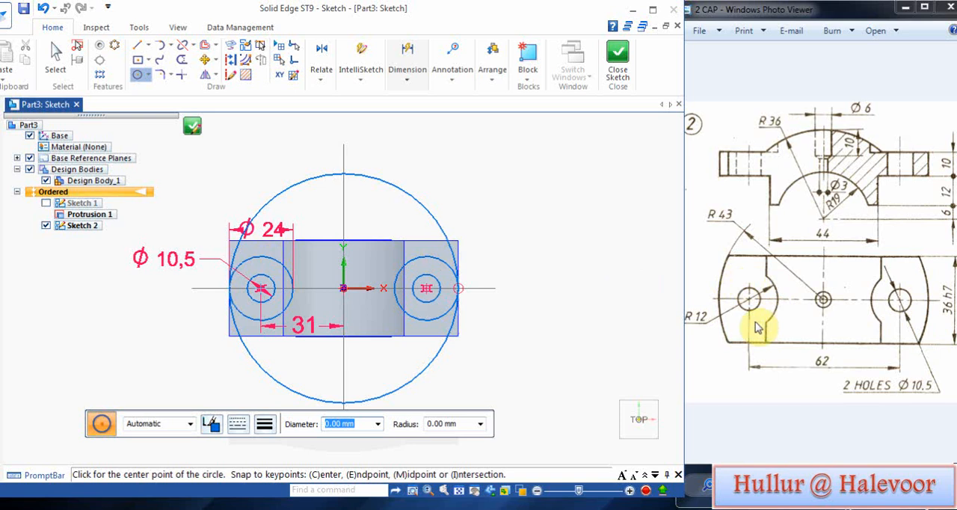
# Step: Dimension the large circle's diameter and finish the sketch
pyautogui.click(409, 81)
pyautogui.click(409, 112)
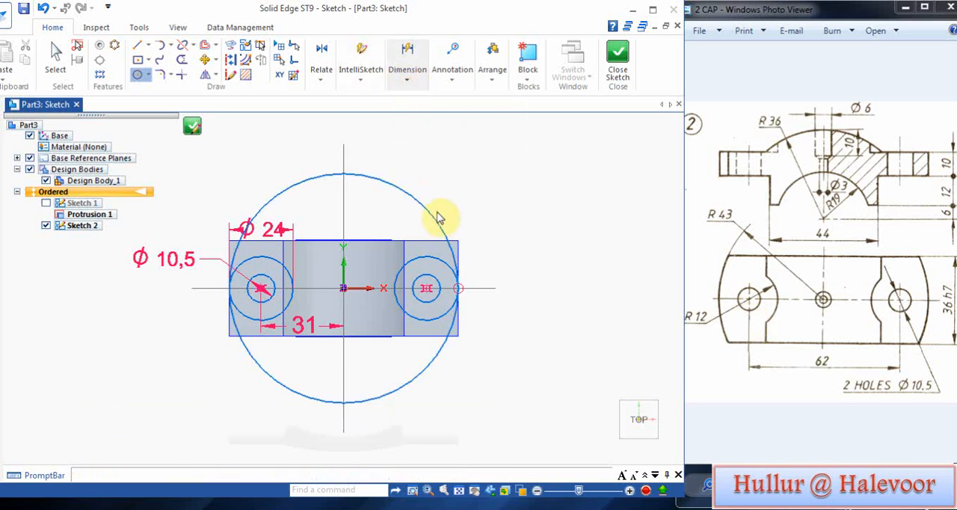
pyautogui.click(428, 202)
pyautogui.click(460, 178)
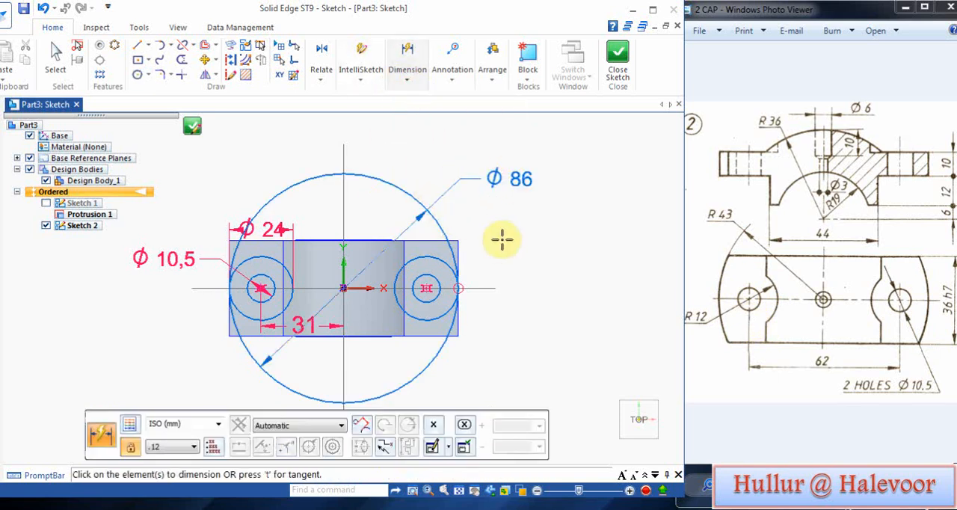
pyautogui.click(618, 59)
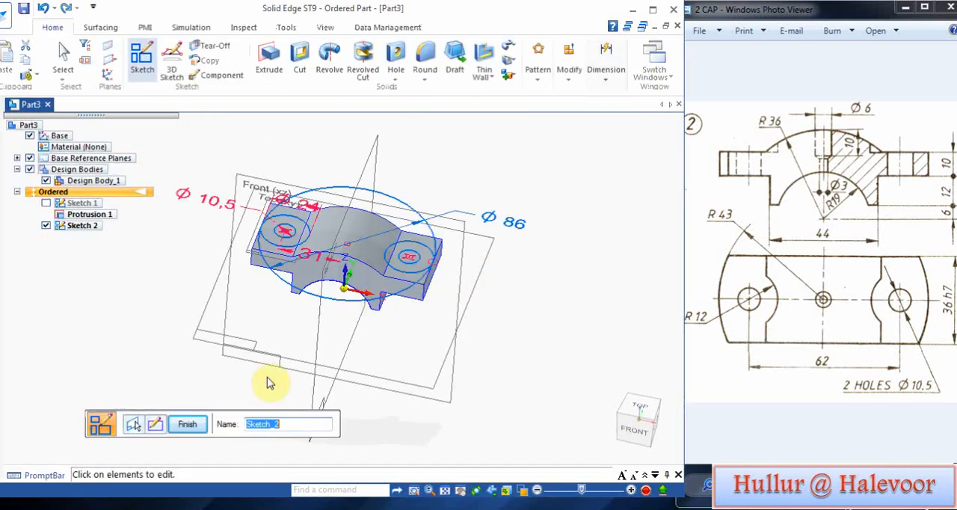
pyautogui.click(186, 424)
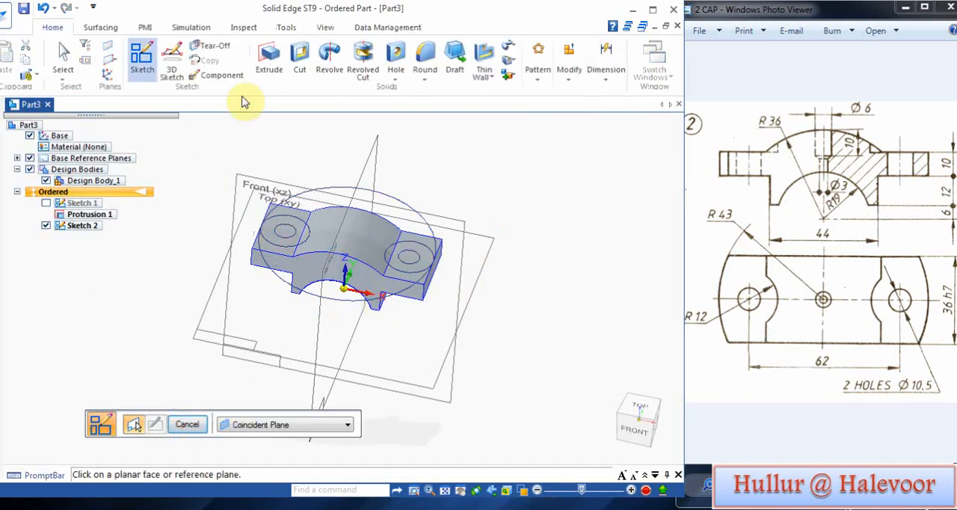
# Step: Cut the two 10.5 mm flange holes from the inner sketch circles with a symmetric extent of about 133 mm
pyautogui.click(300, 66)
pyautogui.click(384, 425)
pyautogui.click(338, 302)
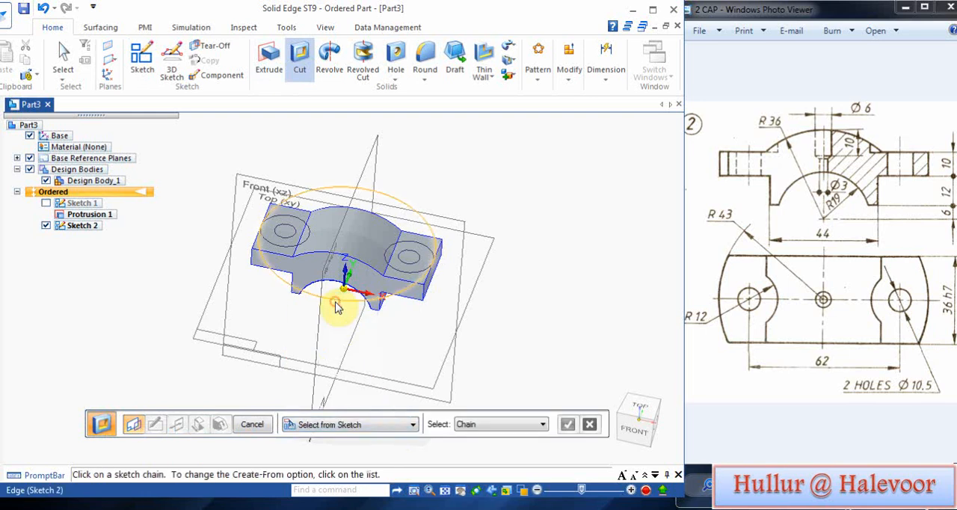
pyautogui.click(287, 230)
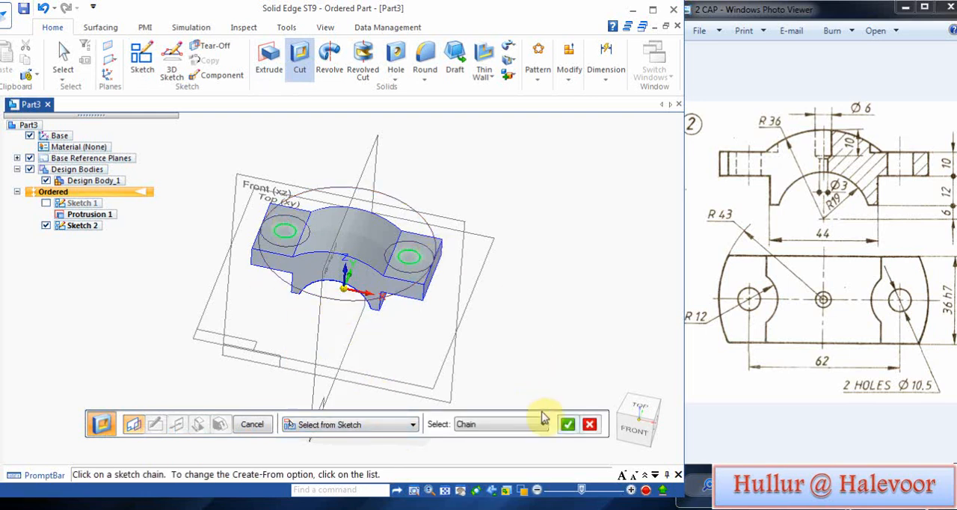
pyautogui.click(567, 425)
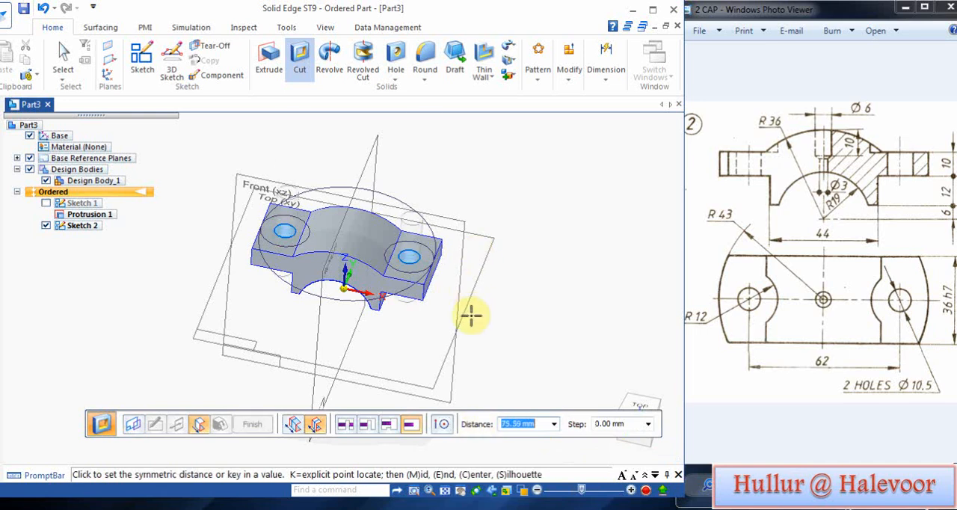
pyautogui.click(467, 349)
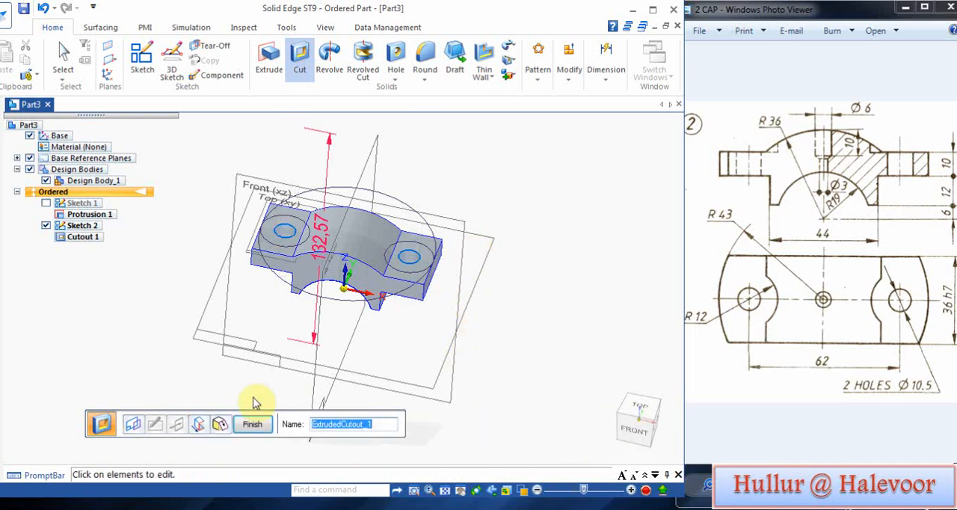
pyautogui.click(249, 424)
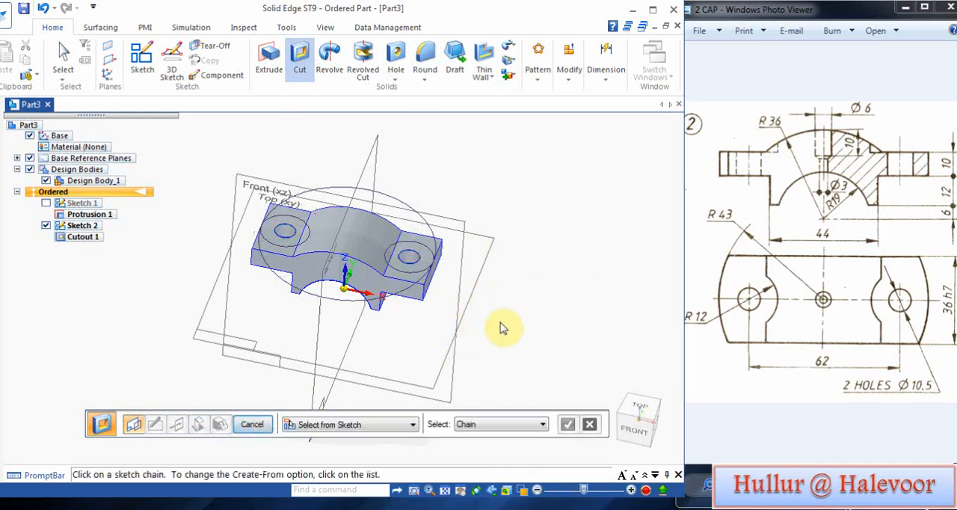
# Step: Cut the R12 recesses from the two outer flange circles, extending upward on one side by about 61 mm
pyautogui.moveTo(502, 328)
pyautogui.mouseDown(button='middle')
pyautogui.moveTo(506, 175)
pyautogui.moveTo(506, 318)
pyautogui.mouseUp(button='middle')
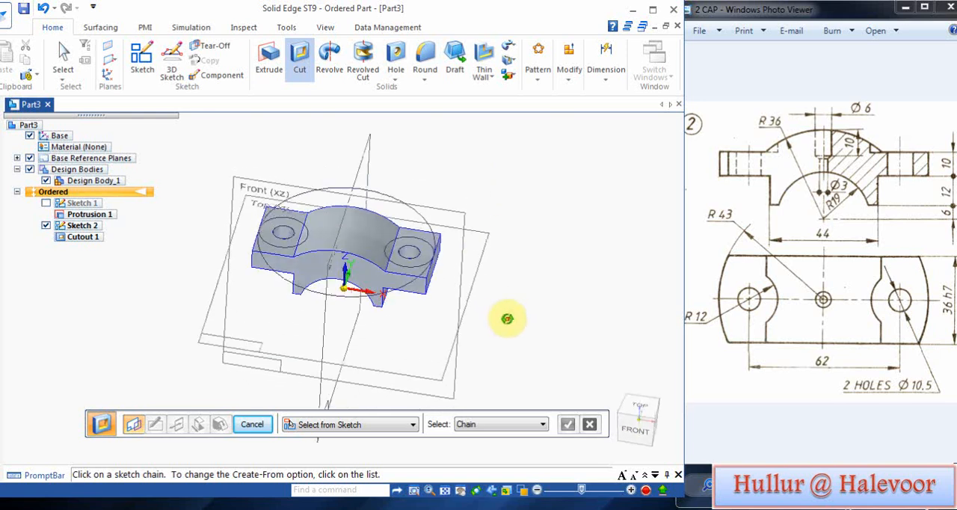
pyautogui.click(413, 250)
pyautogui.click(293, 218)
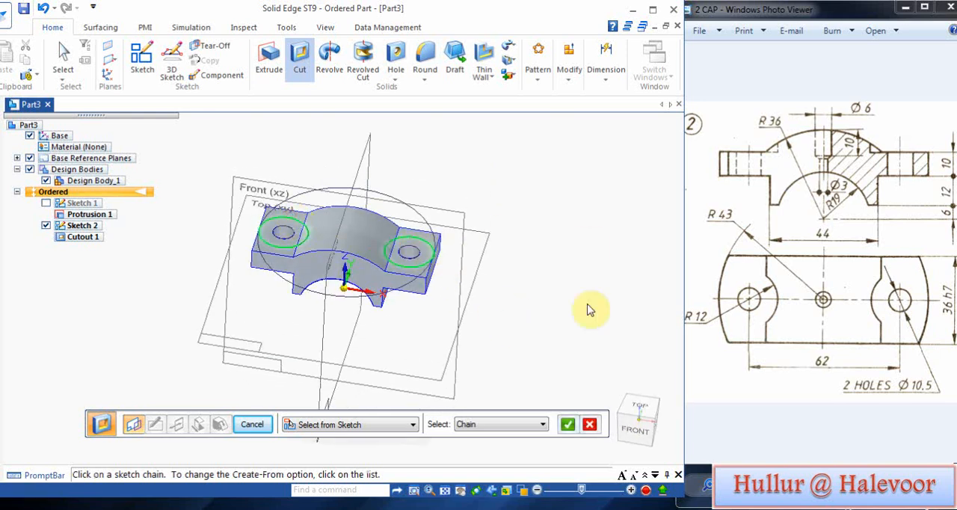
pyautogui.click(577, 423)
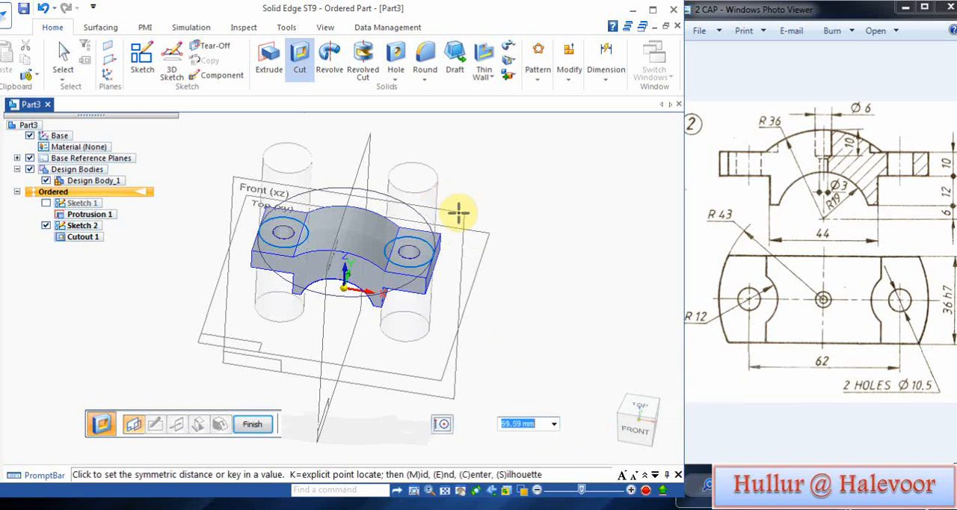
pyautogui.click(292, 424)
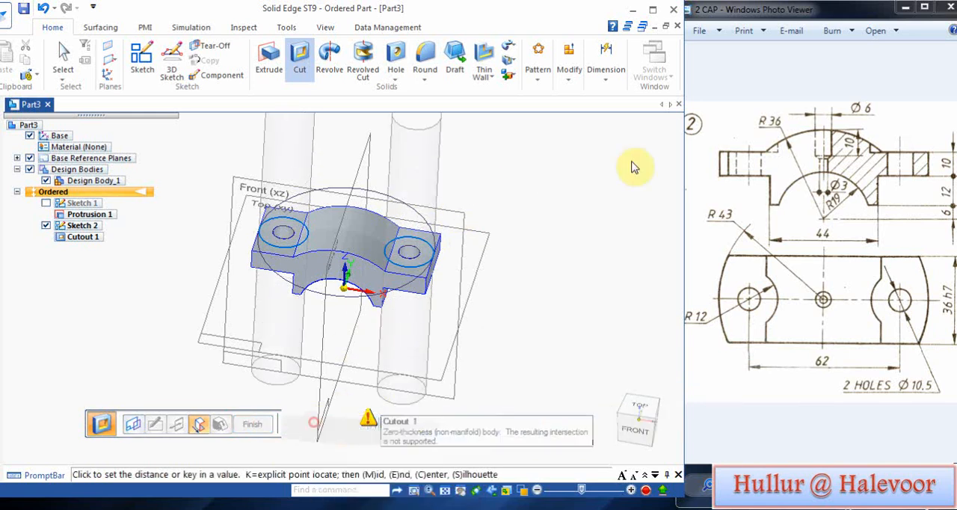
pyautogui.click(481, 155)
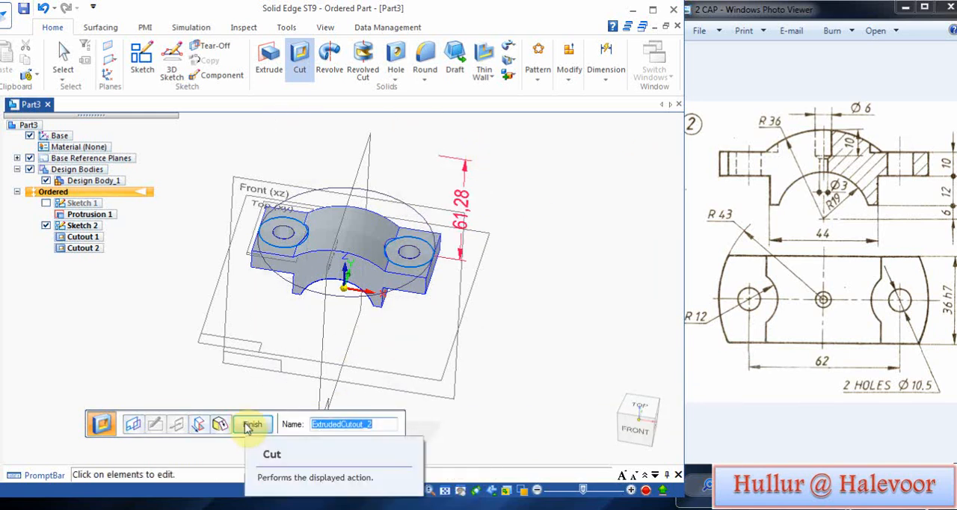
pyautogui.click(252, 425)
# Step: Cut away the flange material outside the 86 mm circle, about 21 mm downward, and hide Sketch 2
pyautogui.moveTo(534, 299)
pyautogui.mouseDown(button='middle')
pyautogui.moveTo(420, 297)
pyautogui.moveTo(481, 304)
pyautogui.mouseUp(button='middle')
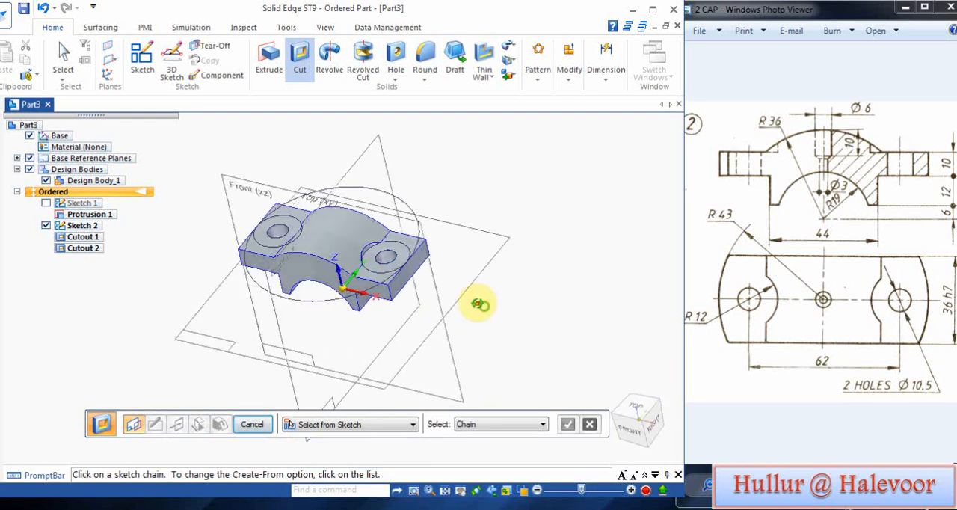
pyautogui.scroll(5, 343, 263)
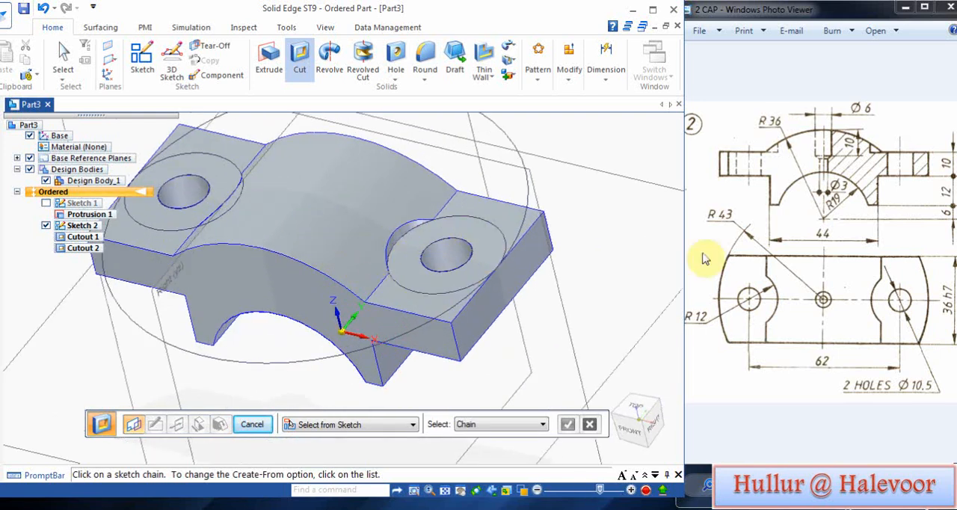
pyautogui.scroll(-3, 635, 232)
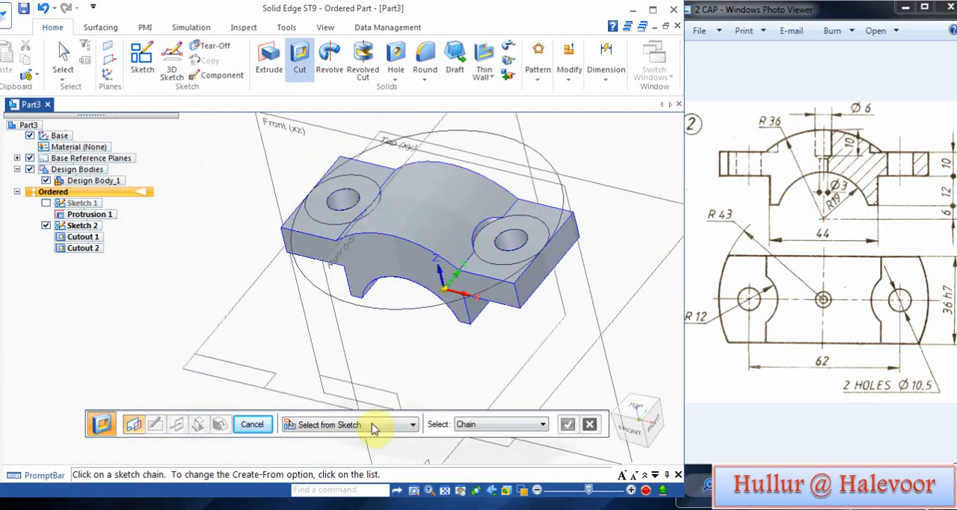
pyautogui.click(560, 228)
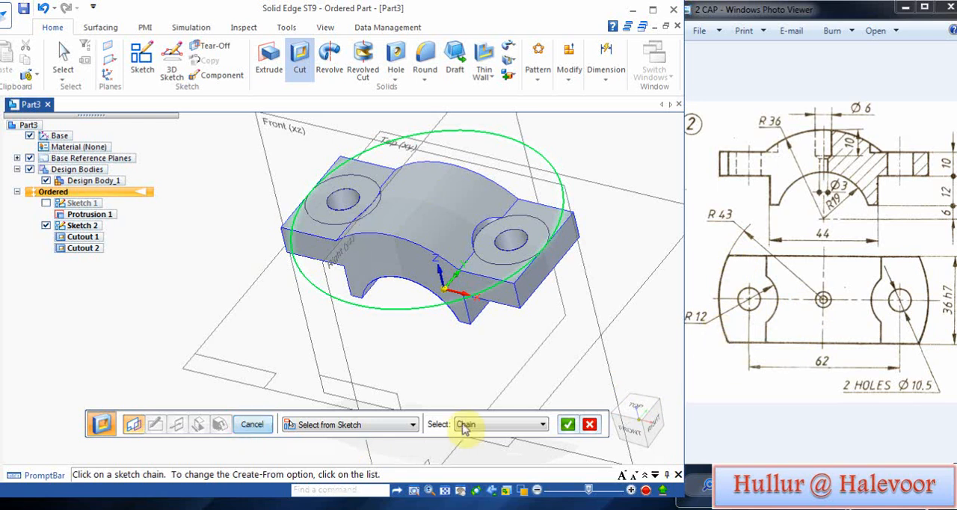
pyautogui.click(567, 424)
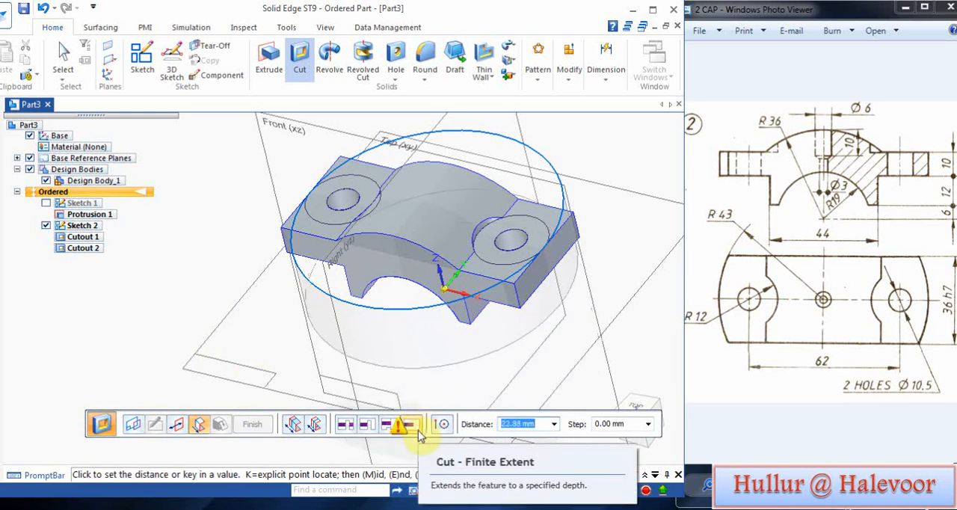
pyautogui.click(179, 426)
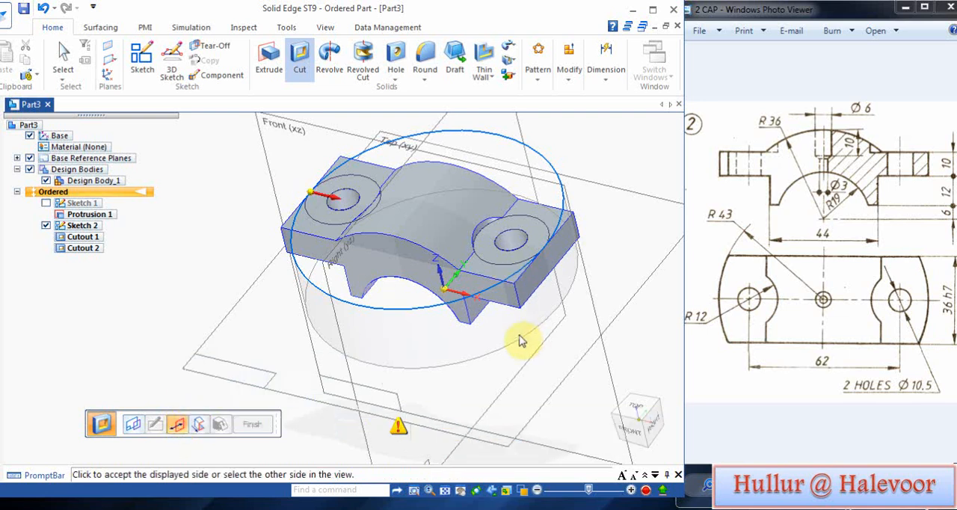
pyautogui.click(200, 174)
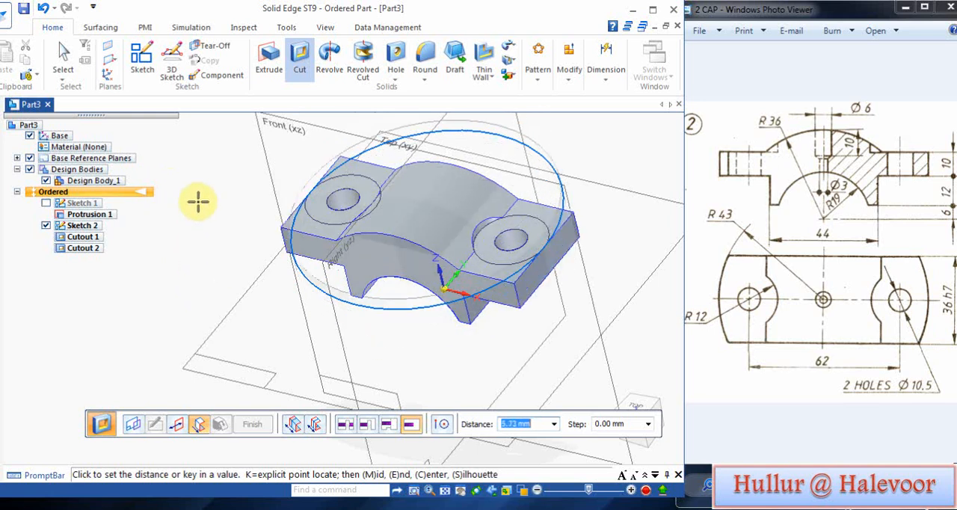
pyautogui.click(225, 267)
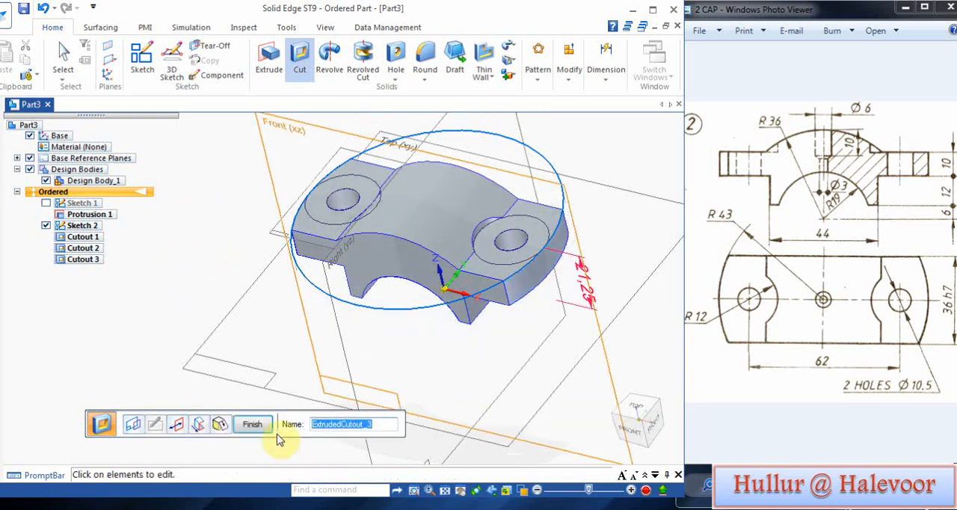
pyautogui.click(254, 423)
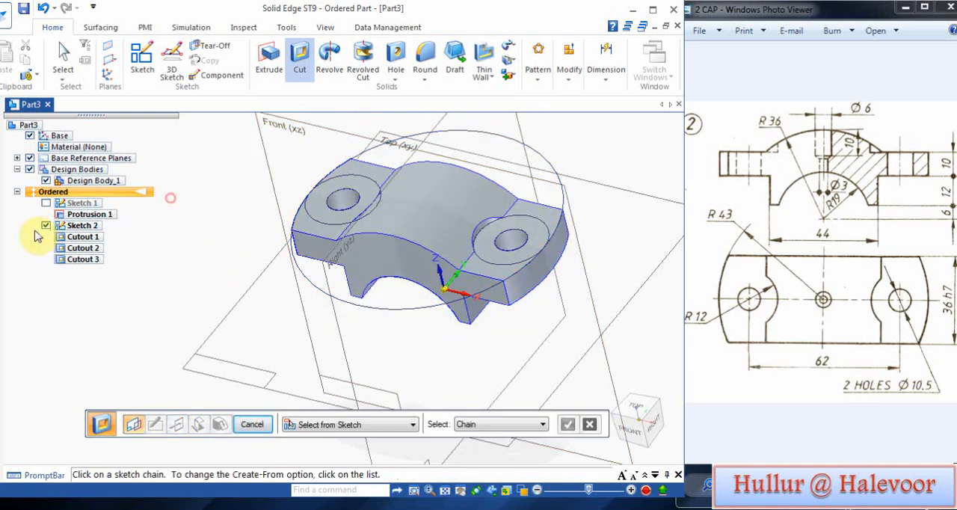
pyautogui.click(45, 225)
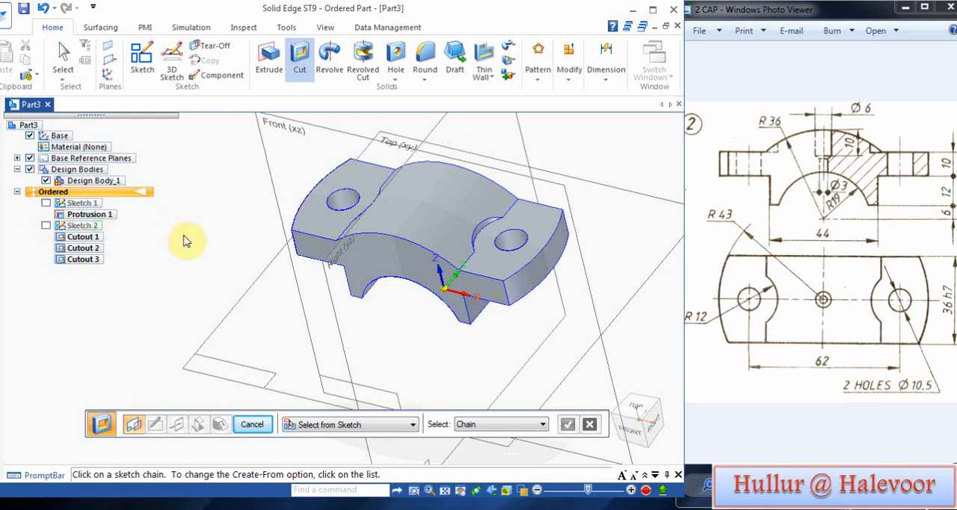
# Step: Start a revolved cut with its sketch on the Front (xz) reference plane
pyautogui.moveTo(149, 233); pyautogui.dragTo(224, 175, button='middle')
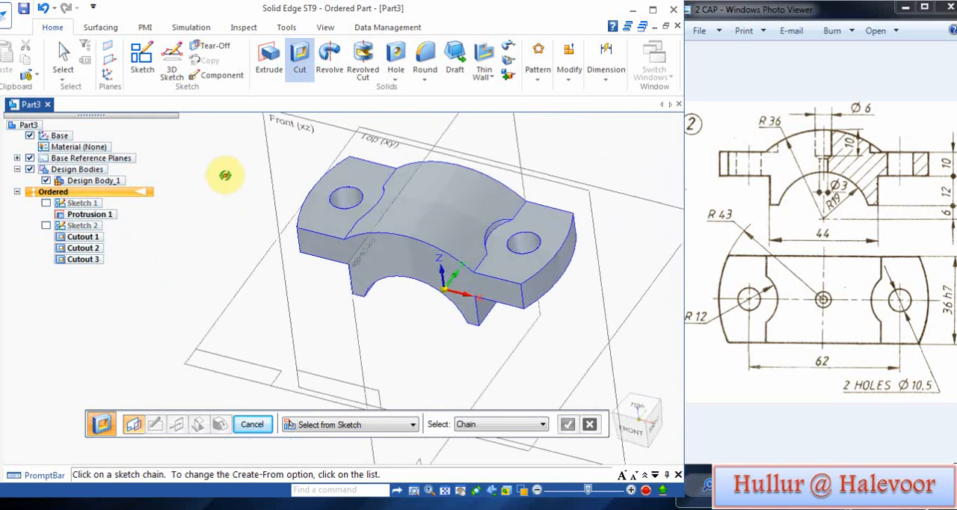
pyautogui.hotkey('ctrl', 'f')
pyautogui.moveTo(251, 236); pyautogui.dragTo(218, 207, button='middle')
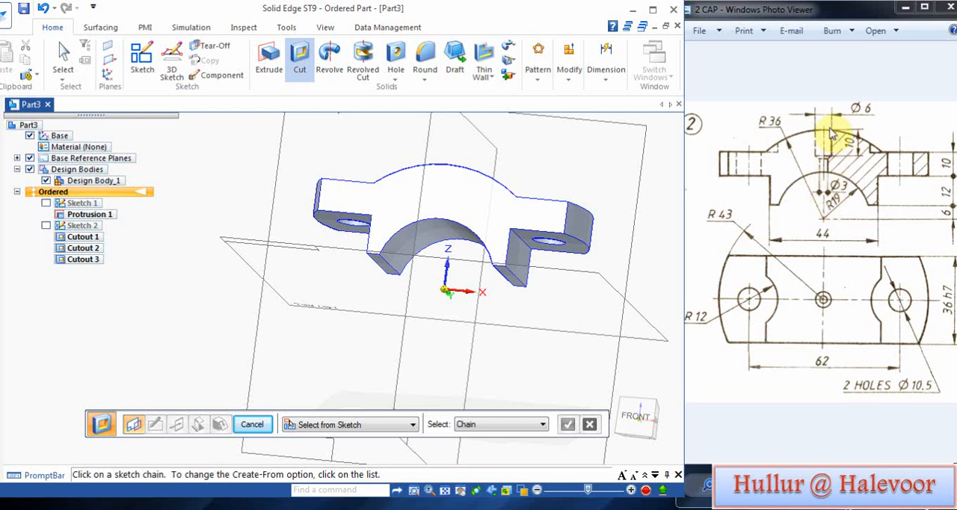
pyautogui.moveTo(212, 172); pyautogui.dragTo(225, 234, button='middle')
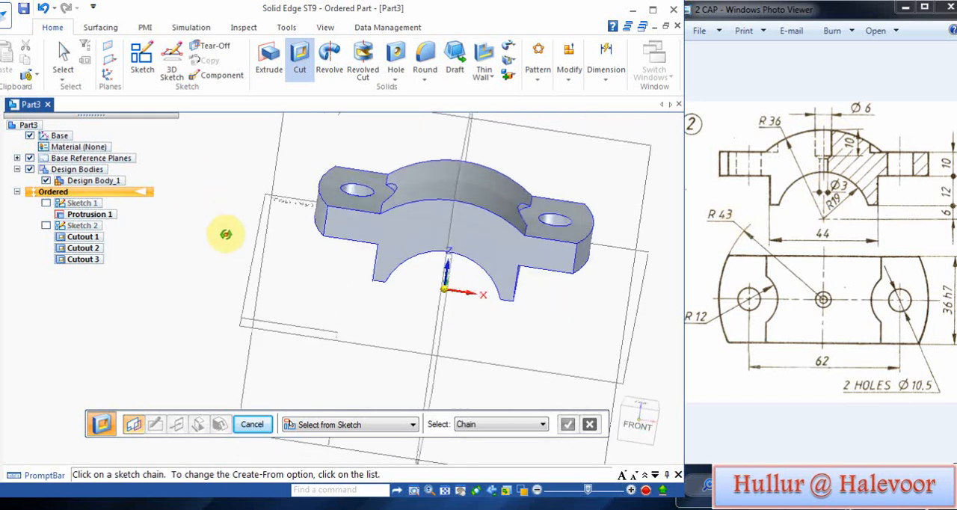
pyautogui.click(365, 74)
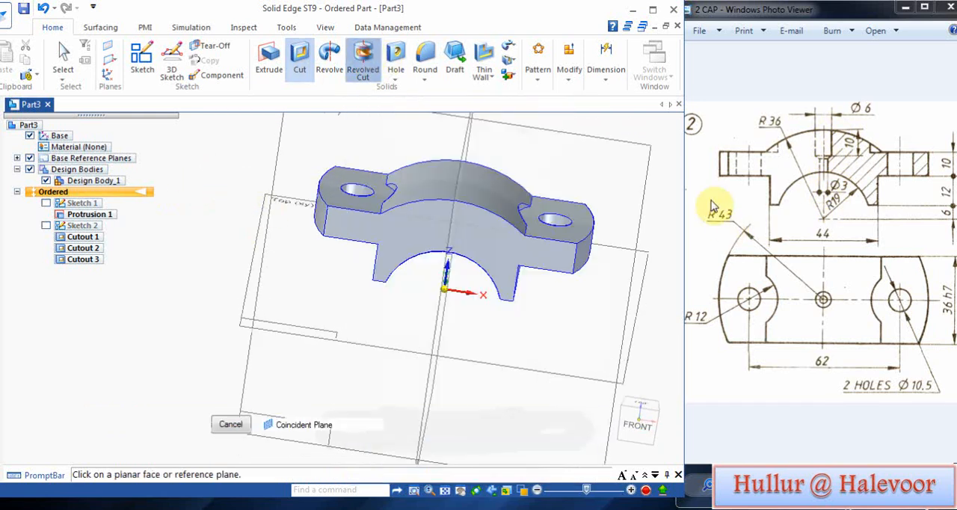
pyautogui.click(630, 171)
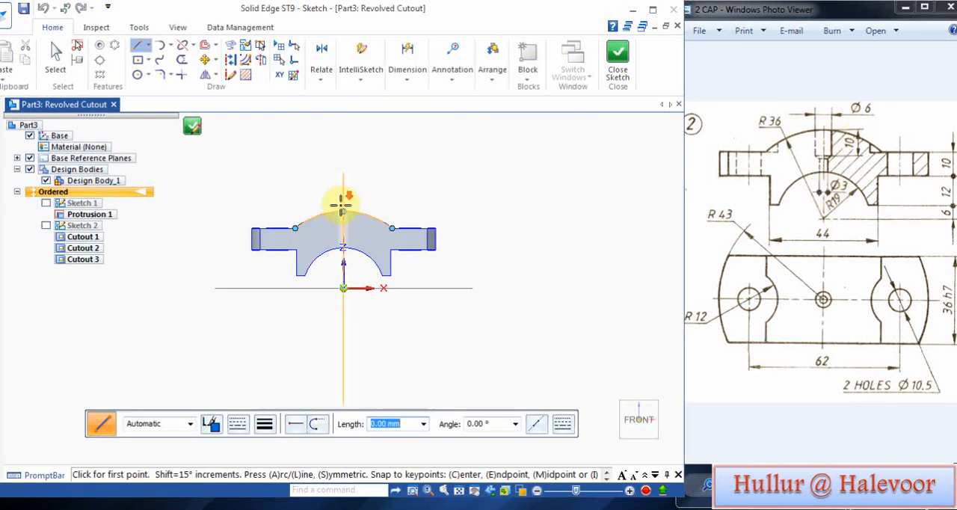
# Step: Sketch an open stepped profile beside the vertical axis: about 10.5 mm down from above the arch, a short slant inward, and down into the bore
pyautogui.scroll(3, 326, 197)
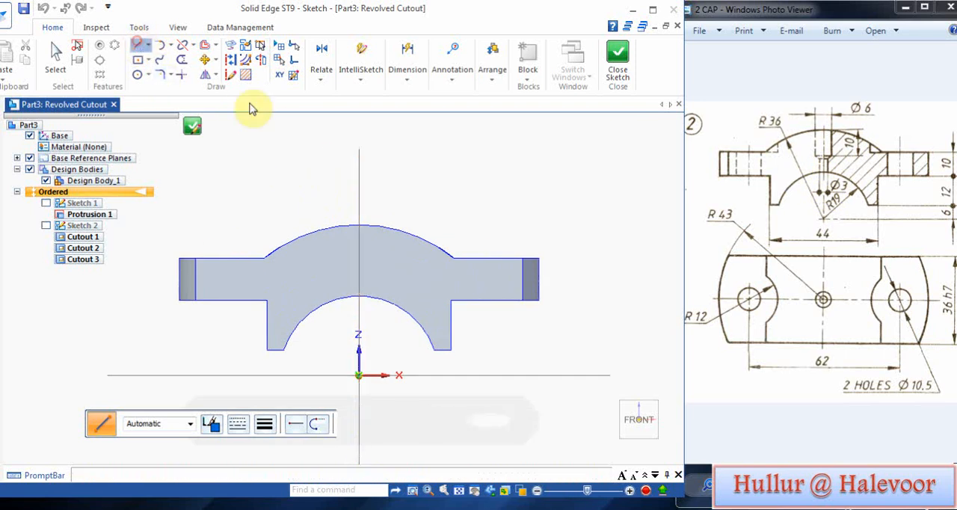
pyautogui.scroll(3, 376, 214)
pyautogui.scroll(-2, 367, 220)
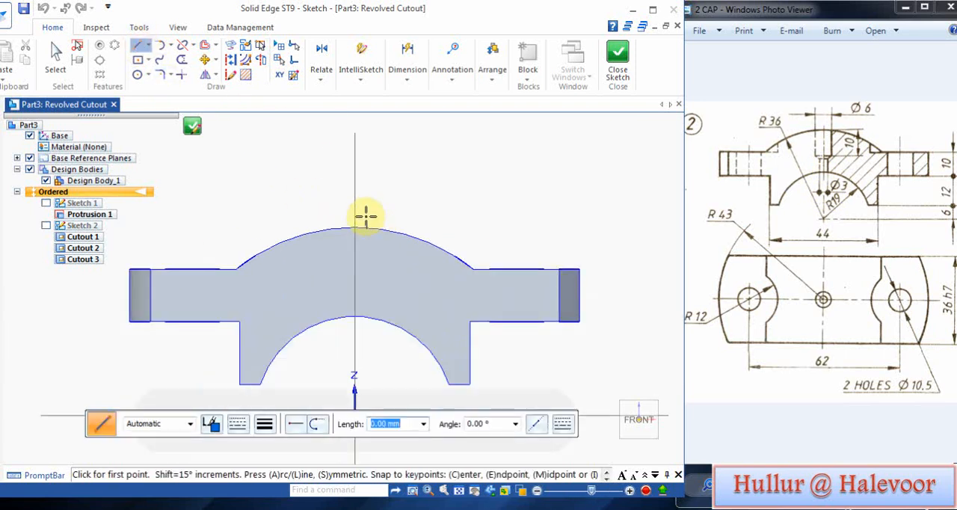
pyautogui.click(367, 217)
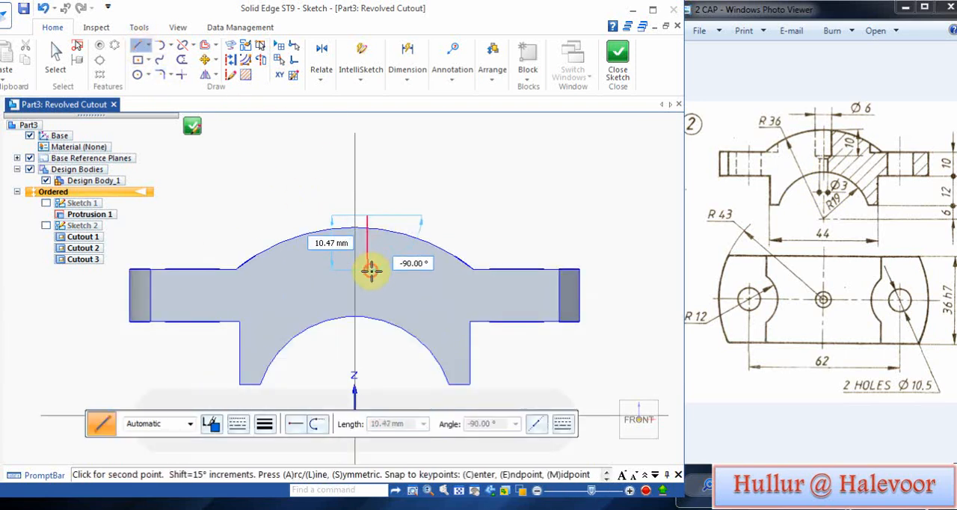
pyautogui.click(371, 271)
pyautogui.scroll(2, 366, 272)
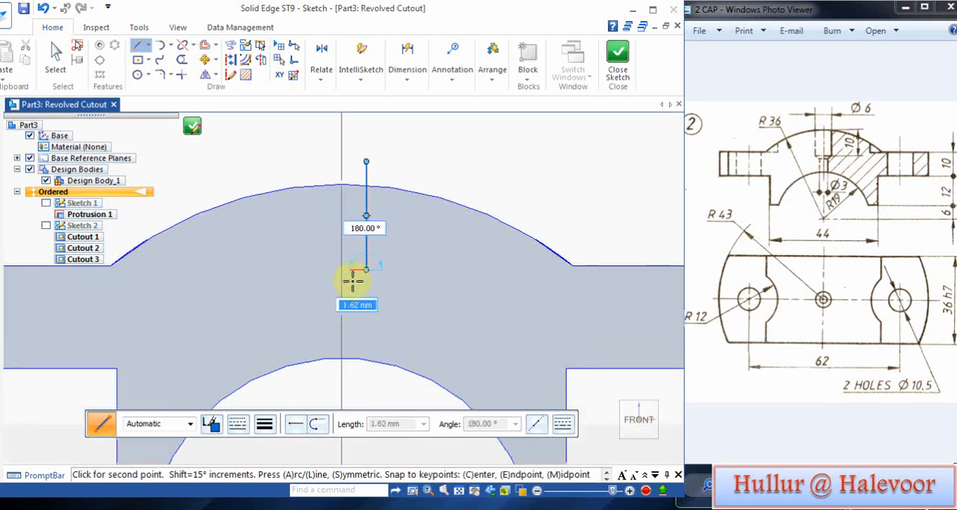
pyautogui.click(352, 284)
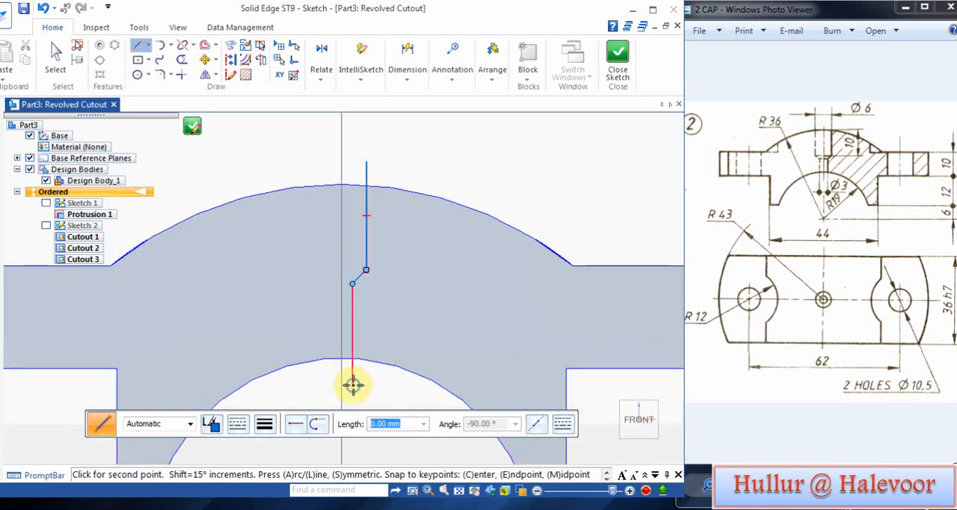
pyautogui.doubleClick(353, 384)
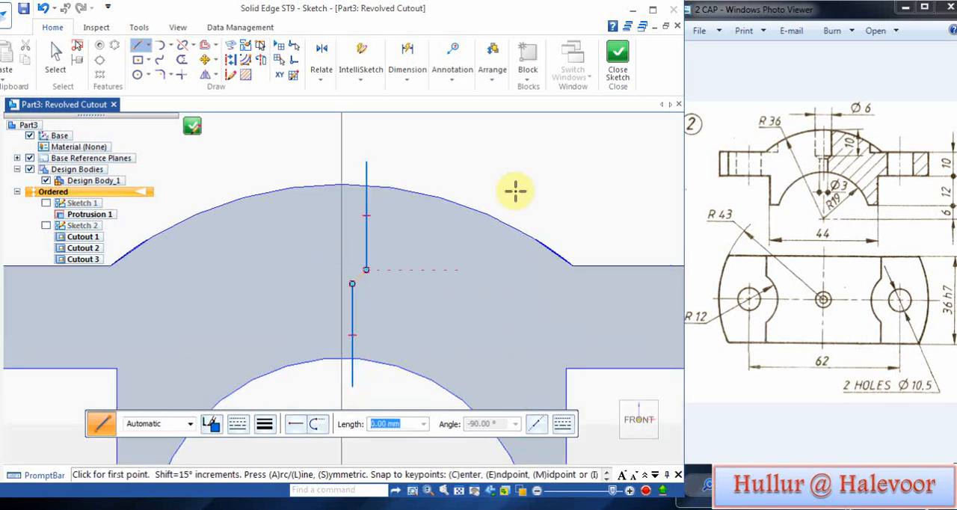
# Step: Dimension the upper profile line's horizontal distance from the vertical axis as 3 mm
pyautogui.click(408, 80)
pyautogui.click(436, 112)
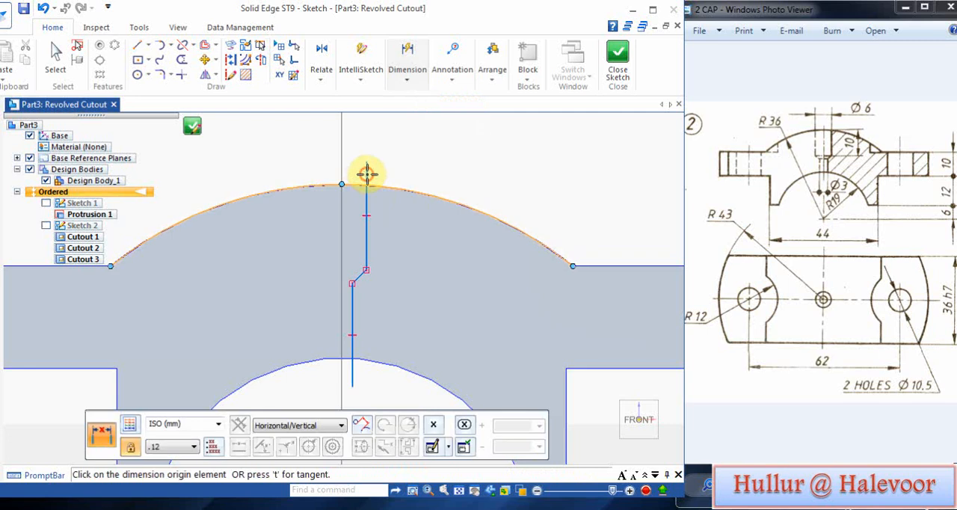
pyautogui.click(367, 174)
pyautogui.click(343, 170)
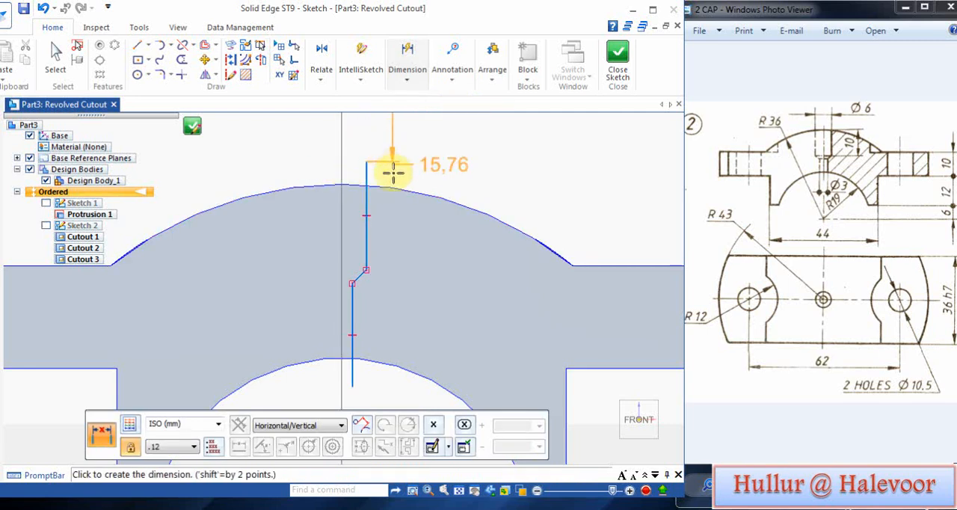
pyautogui.click(294, 174)
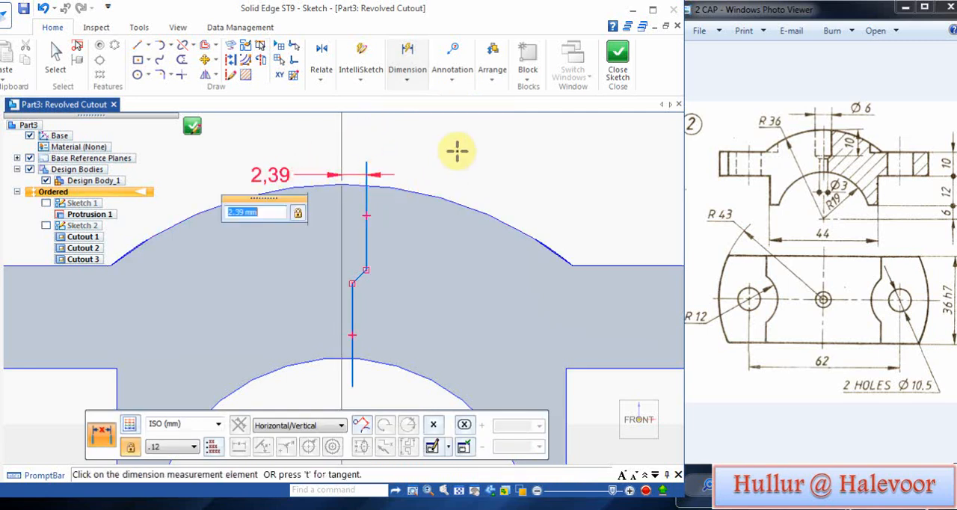
pyautogui.write('3')
pyautogui.press('Return')
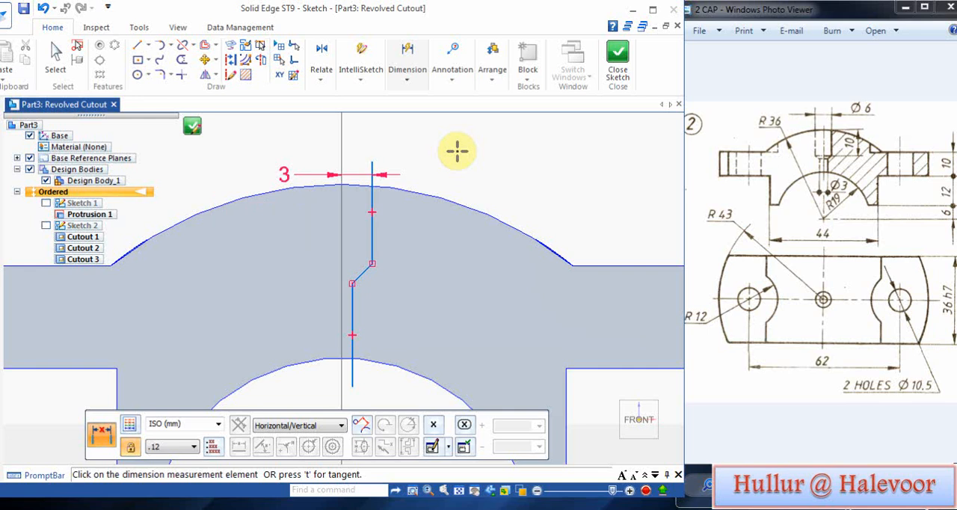
# Step: Dimension the lower profile line's horizontal distance from the vertical axis as 1.5 mm
pyautogui.rightClick(372, 381)
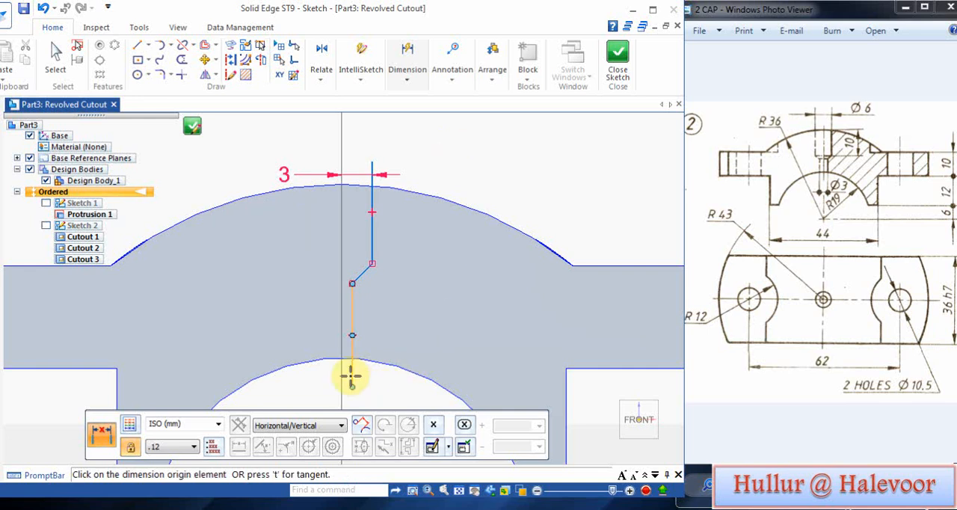
pyautogui.click(351, 376)
pyautogui.click(341, 374)
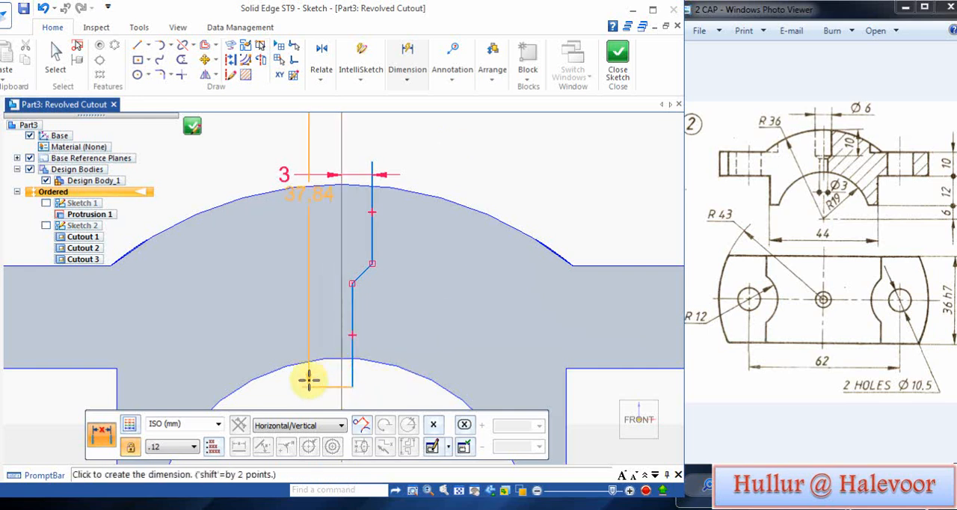
pyautogui.click(370, 394)
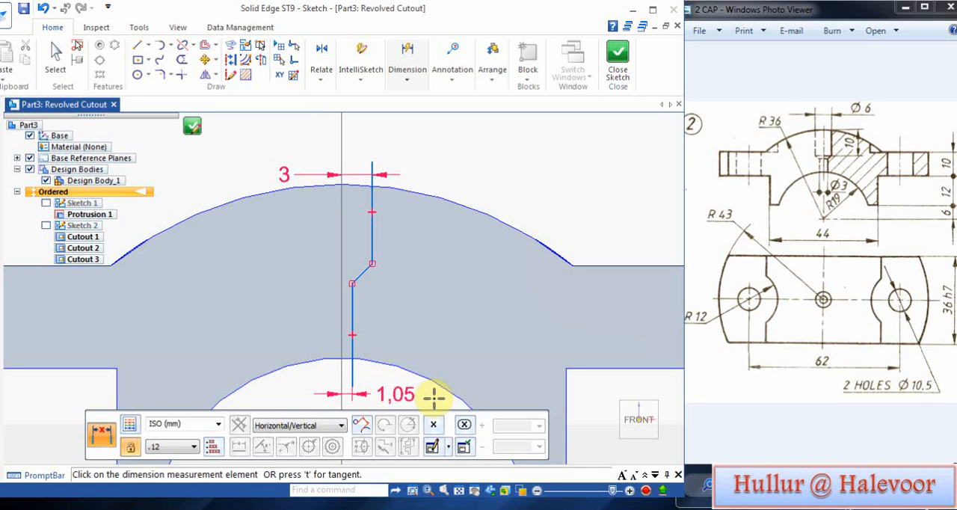
pyautogui.press('Return')
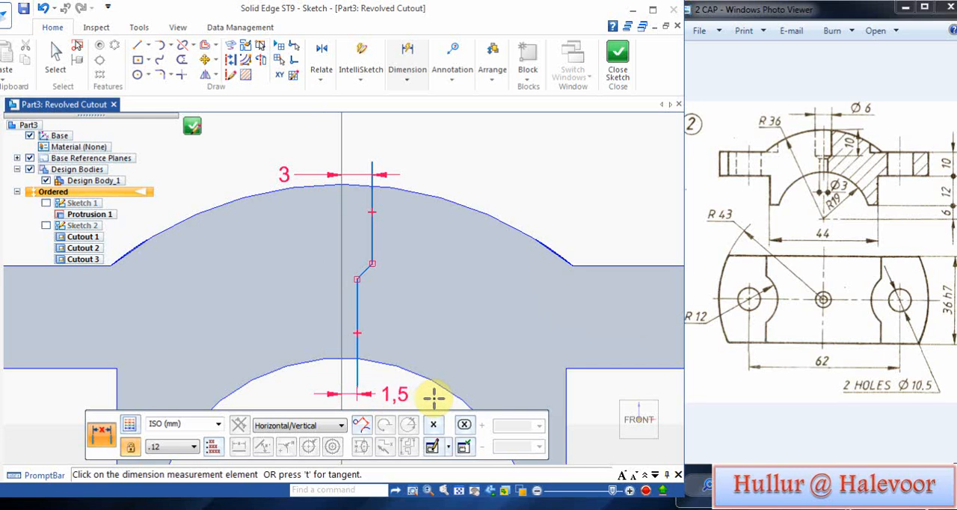
# Step: Set the vertical reference line as the axis of revolution and finish the profile sketch
pyautogui.rightClick(488, 165)
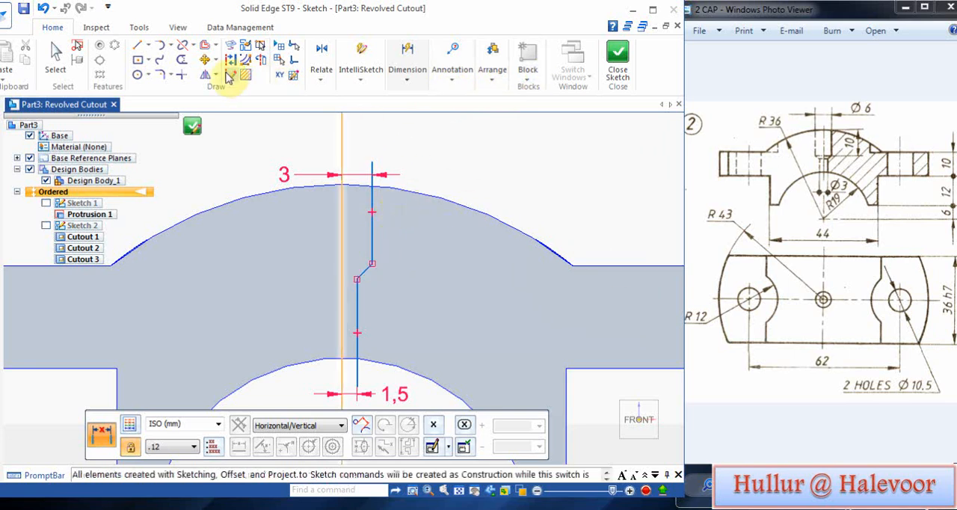
pyautogui.click(260, 60)
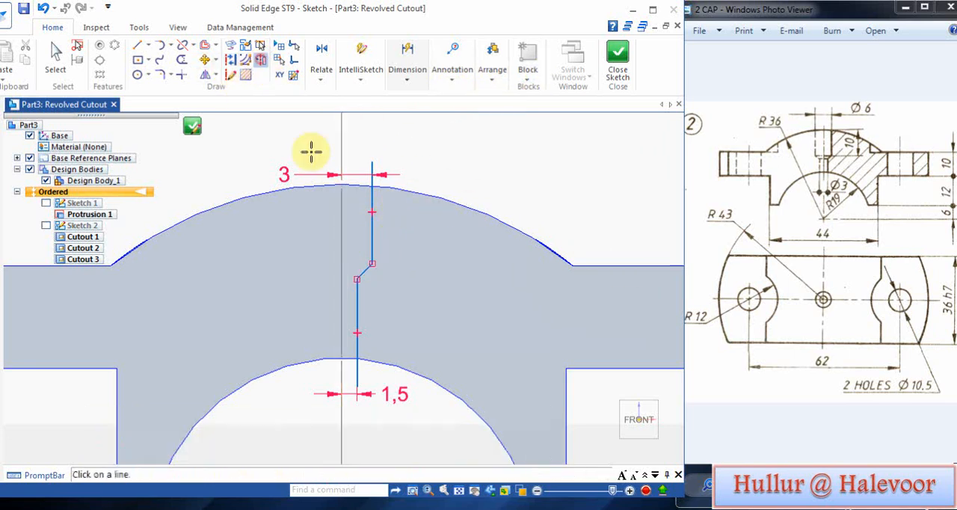
pyautogui.click(342, 202)
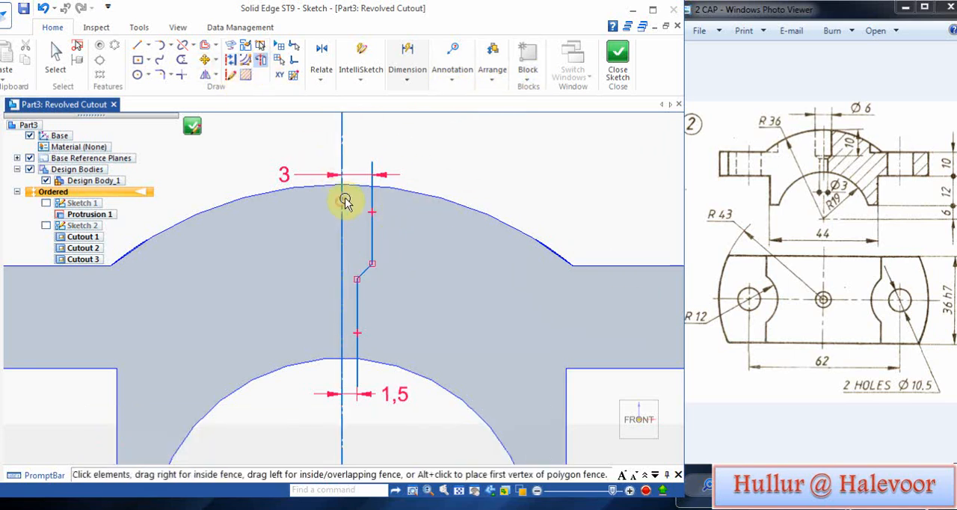
pyautogui.click(617, 57)
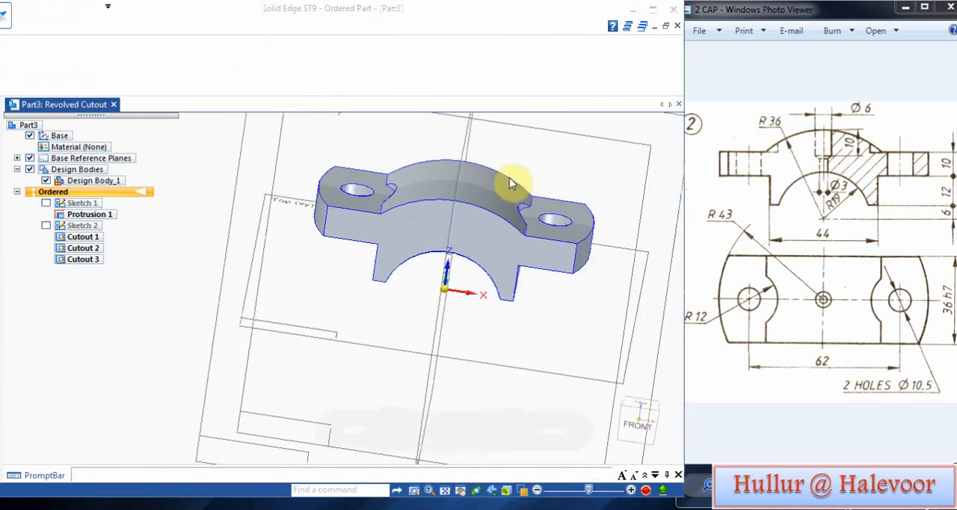
# Step: Remove the material on the axis side of the profile through a full revolution and leave the Revolved Cut command
pyautogui.click(426, 165)
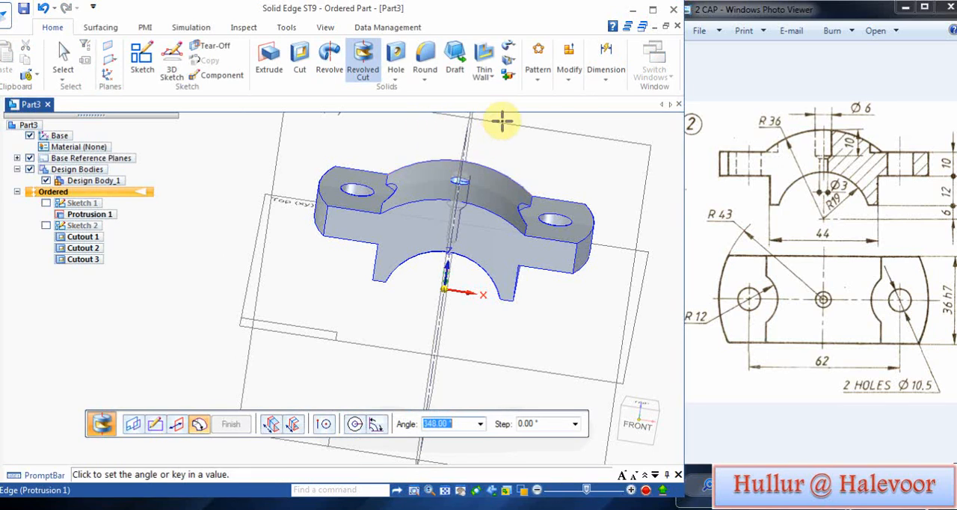
pyautogui.click(356, 424)
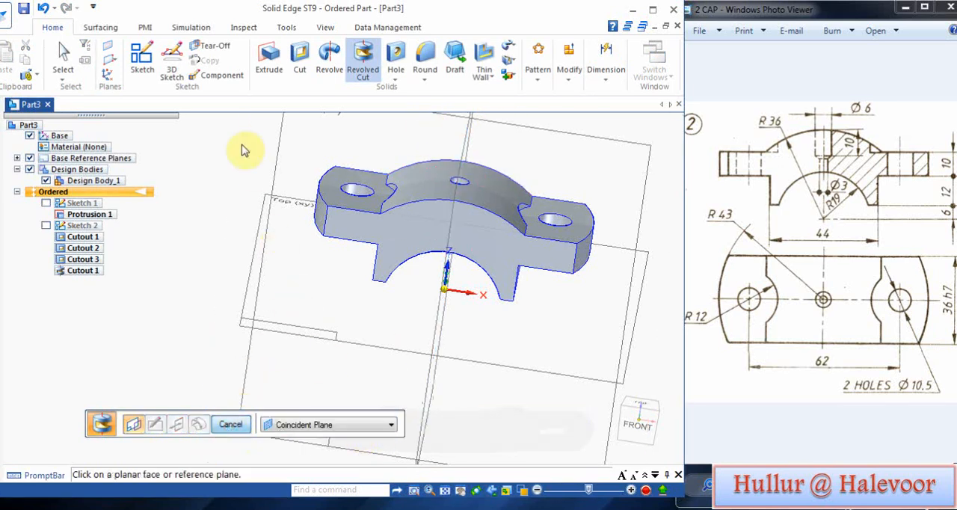
pyautogui.moveTo(242, 150); pyautogui.dragTo(208, 246, button='middle')
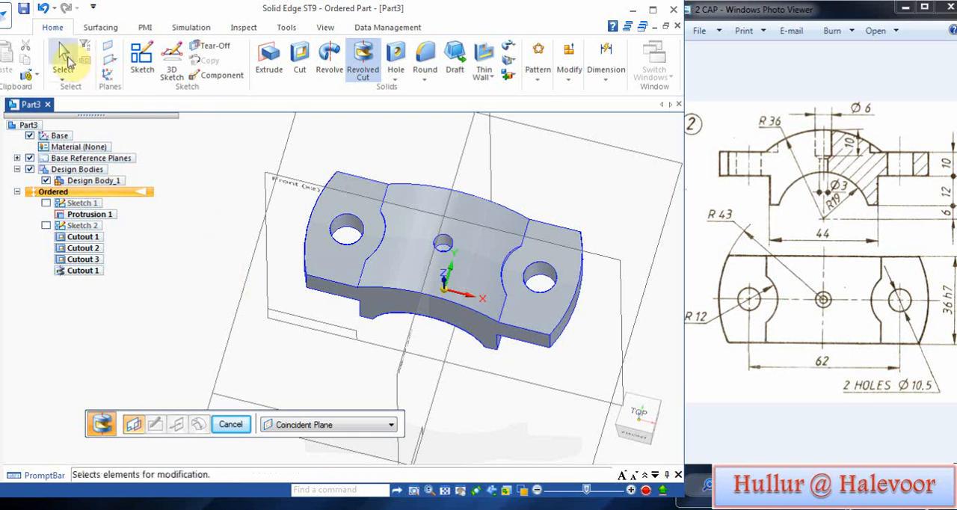
pyautogui.click(63, 56)
# Step: Apply the cast iron material StCst10 GOST 1412-85 to the cap from the Material Table
pyautogui.click(73, 149)
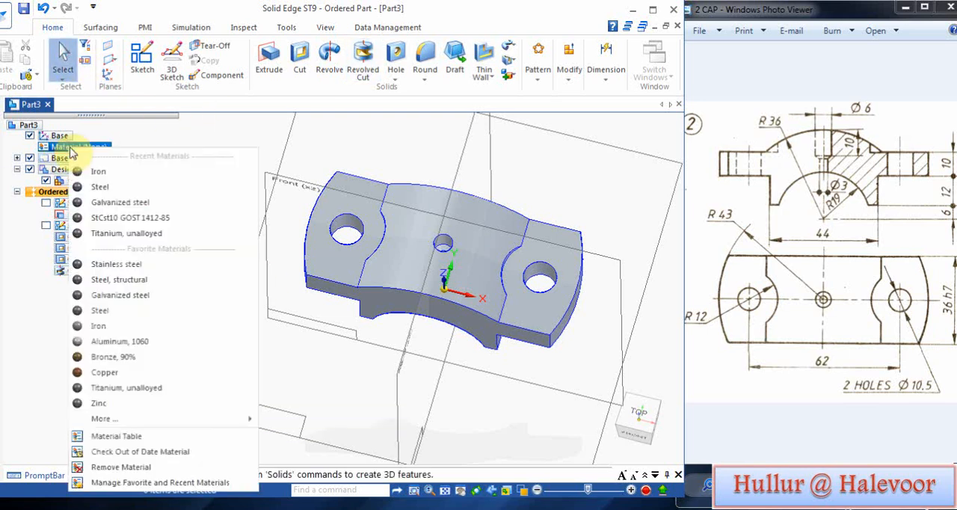
pyautogui.click(120, 437)
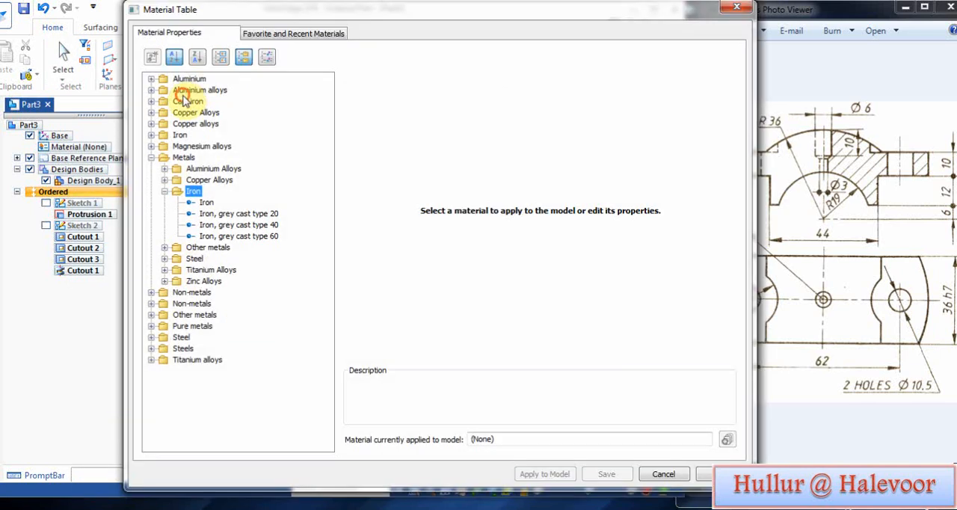
pyautogui.doubleClick(187, 101)
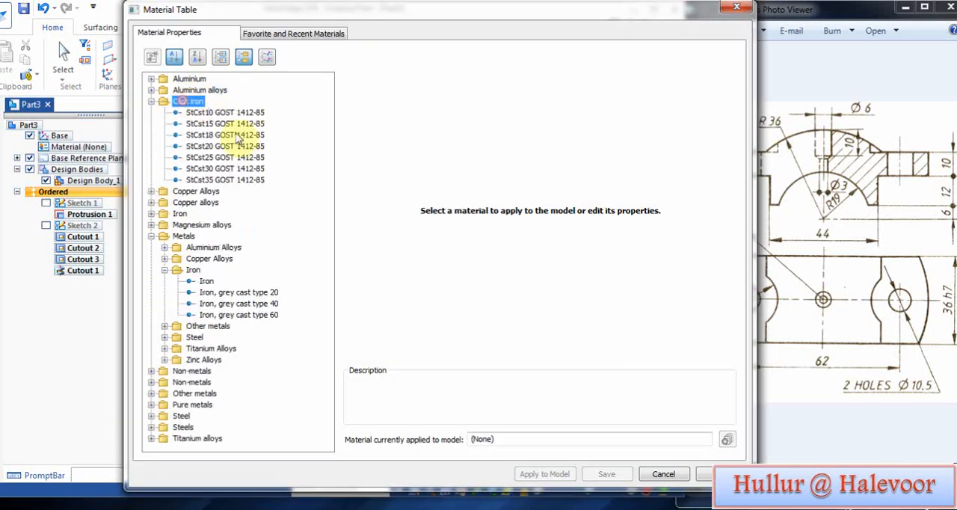
pyautogui.click(224, 112)
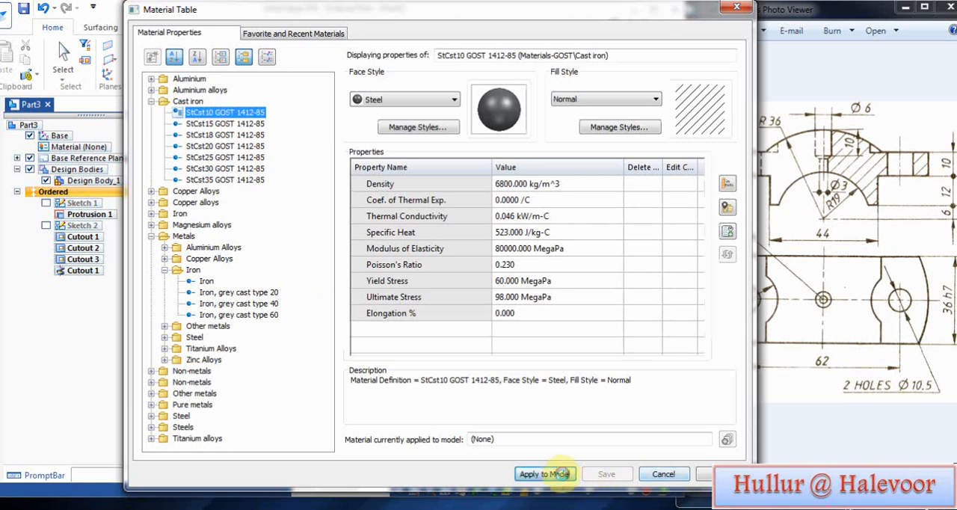
pyautogui.click(545, 474)
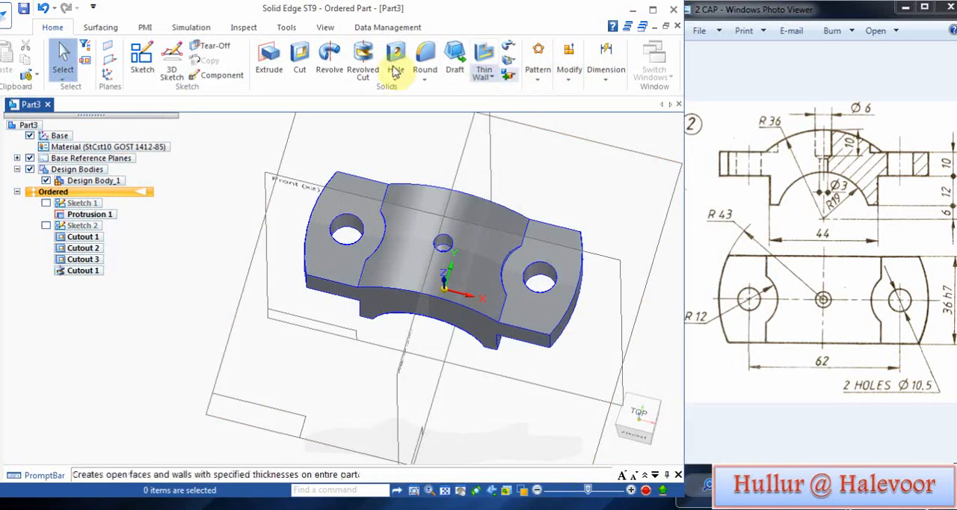
# Step: Set the cap's part base style to Chrome in the Color Manager
pyautogui.click(332, 27)
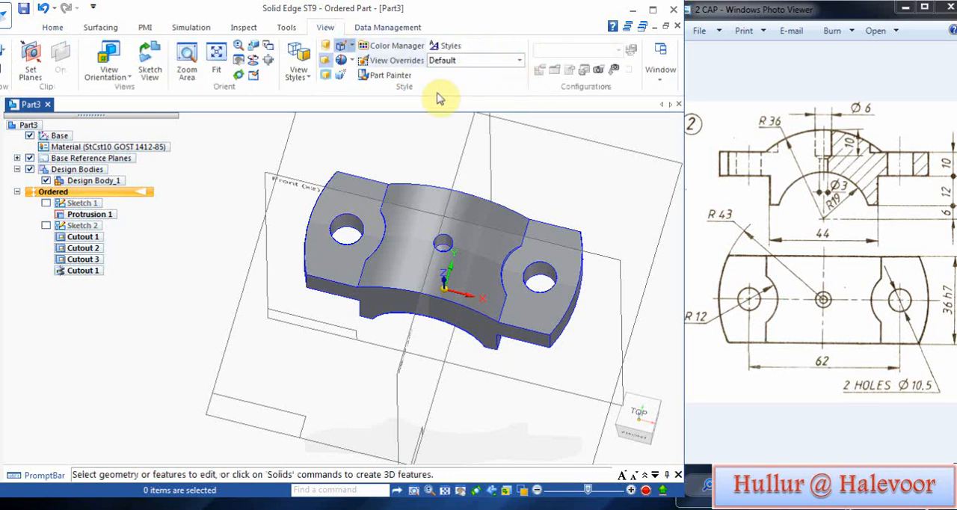
pyautogui.click(375, 45)
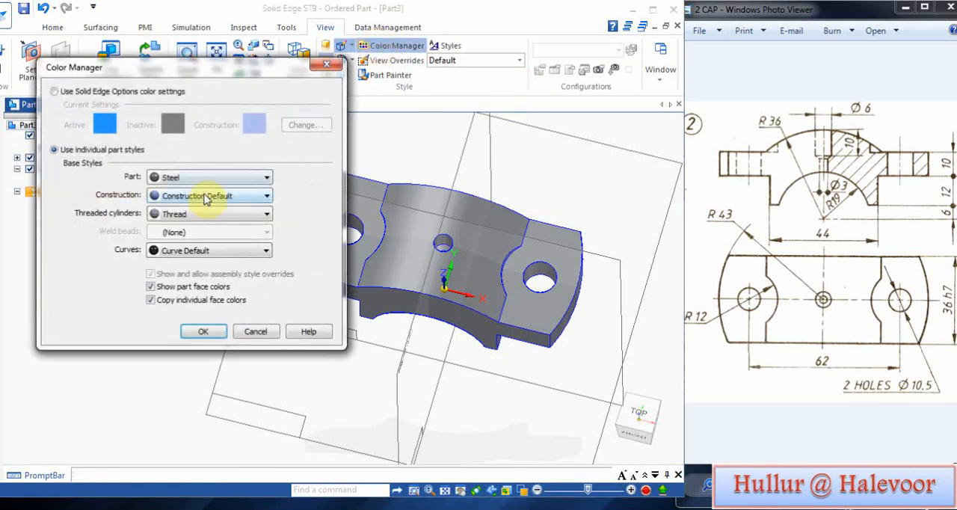
pyautogui.click(203, 178)
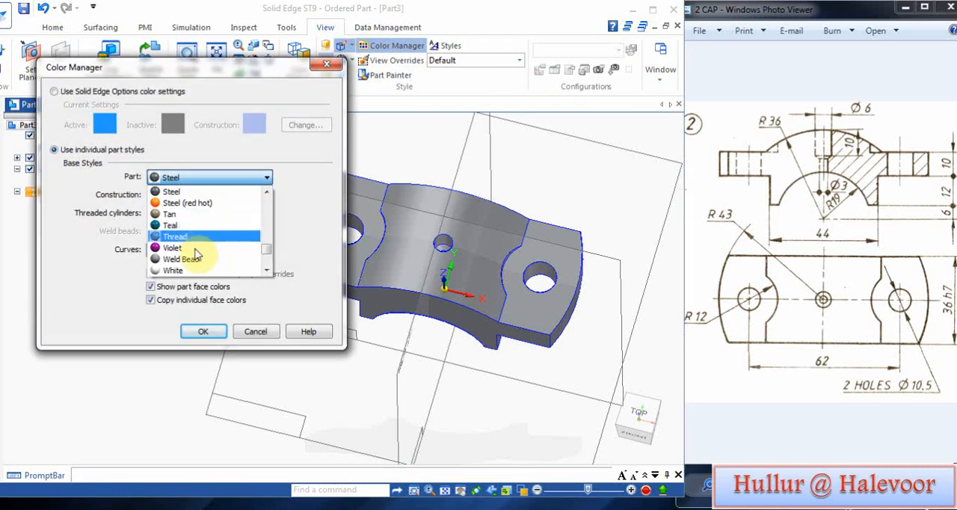
pyautogui.scroll(-3, 196, 258)
pyautogui.scroll(10, 196, 258)
pyautogui.click(176, 213)
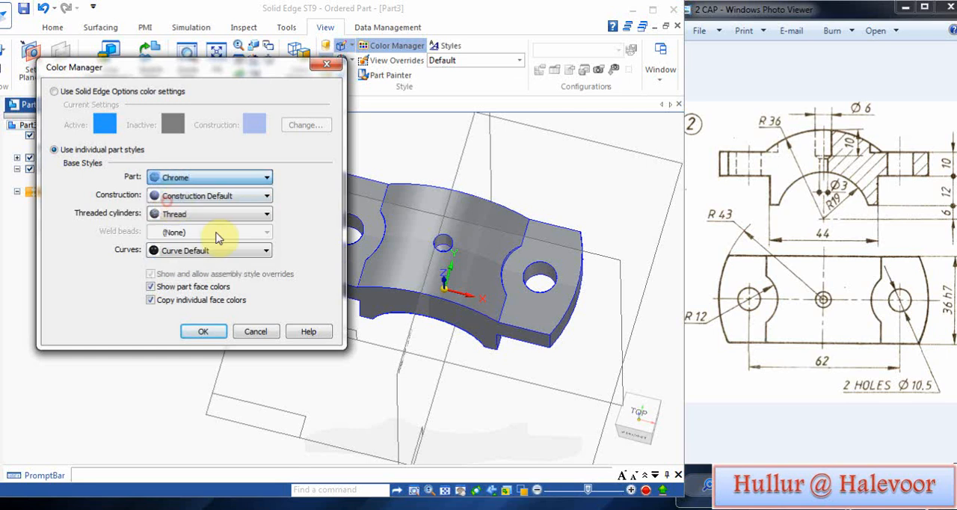
pyautogui.click(204, 331)
# Step: Show the cap in isometric view and hide the base reference planes
pyautogui.moveTo(188, 327); pyautogui.dragTo(141, 219, button='middle')
pyautogui.hotkey('ctrl', 'i')
pyautogui.click(30, 158)
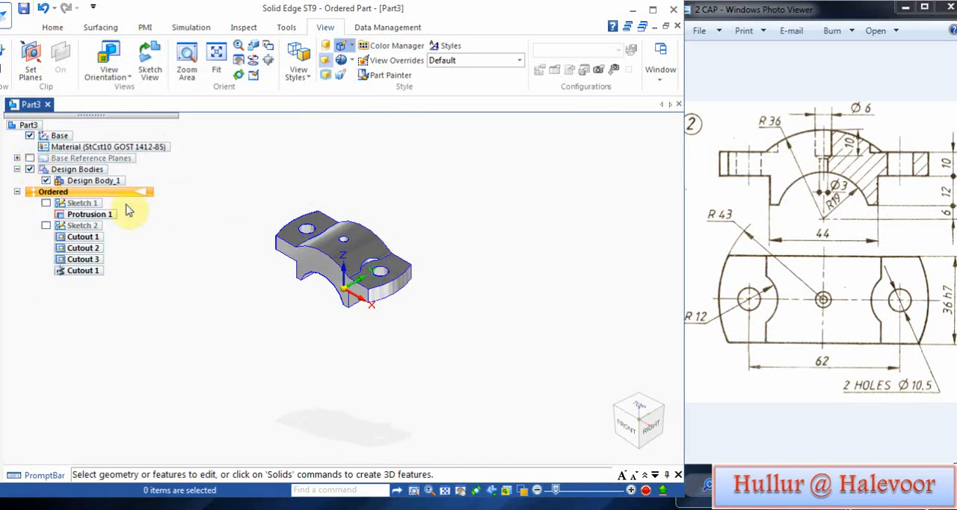
pyautogui.scroll(3, 235, 236)
# Step: Save the part as CAP in the P B ASSY folder
pyautogui.hotkey('ctrl', 's')
pyautogui.write('CAP')
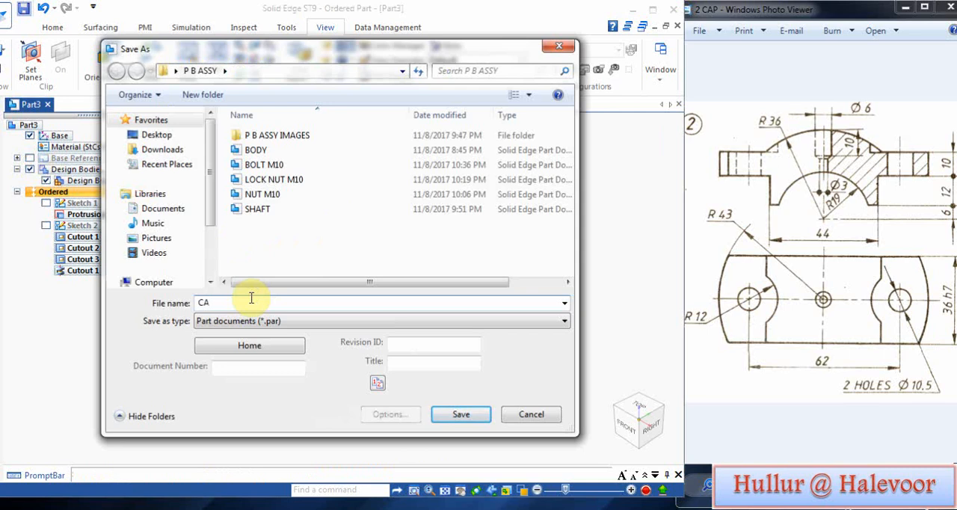
pyautogui.click(461, 415)
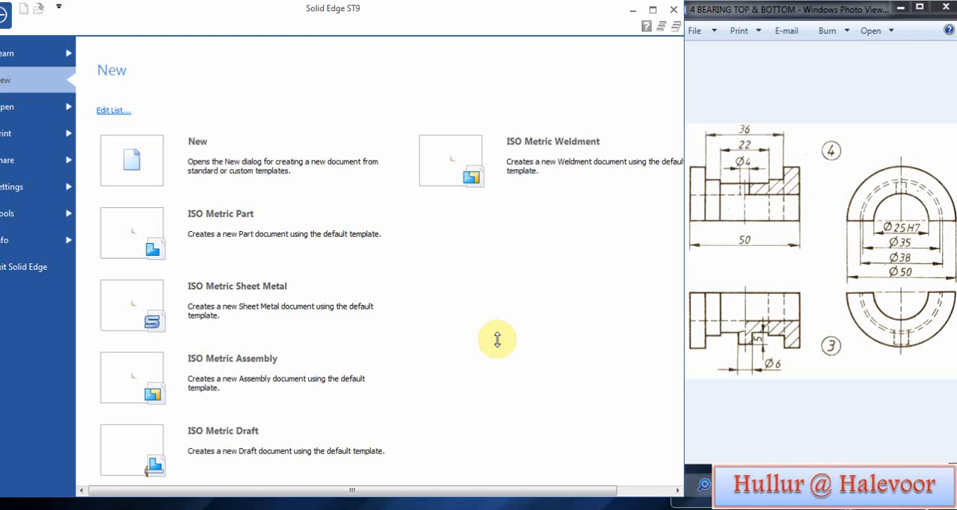
# Step: Create a new ISO Metric Part and start a sketch on the Front (xz) plane
pyautogui.click(232, 223)
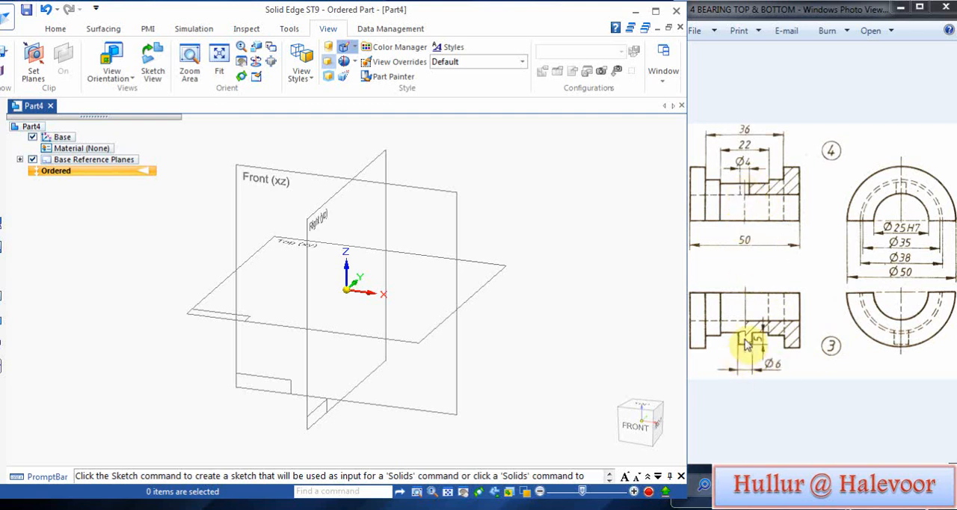
pyautogui.click(59, 28)
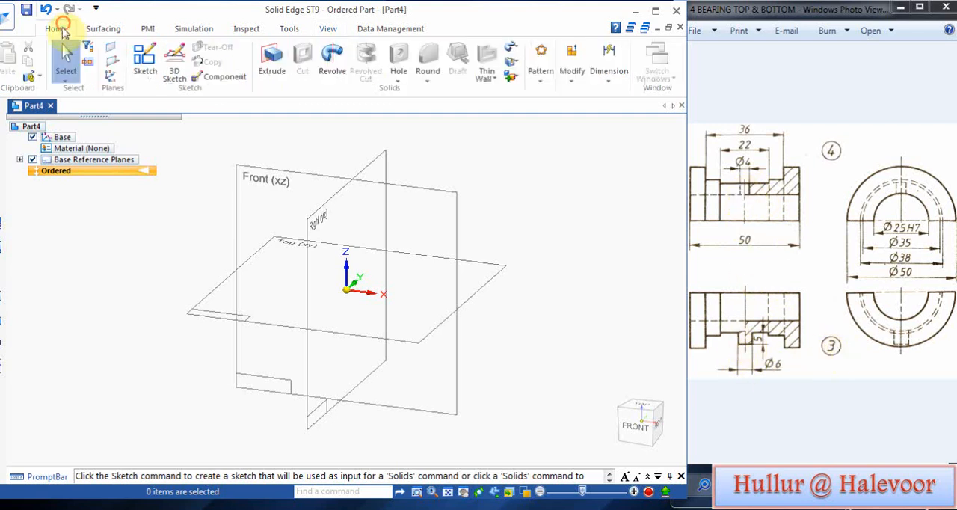
pyautogui.click(145, 58)
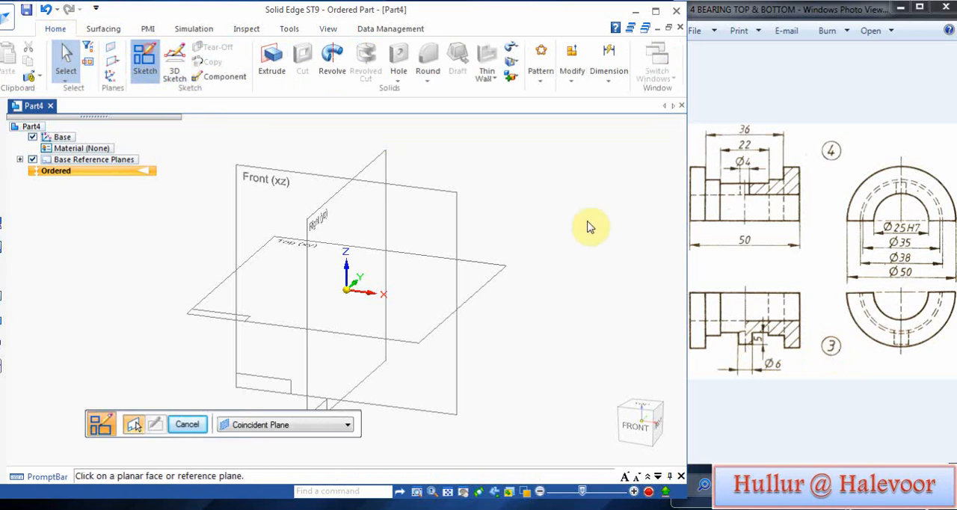
pyautogui.click(450, 216)
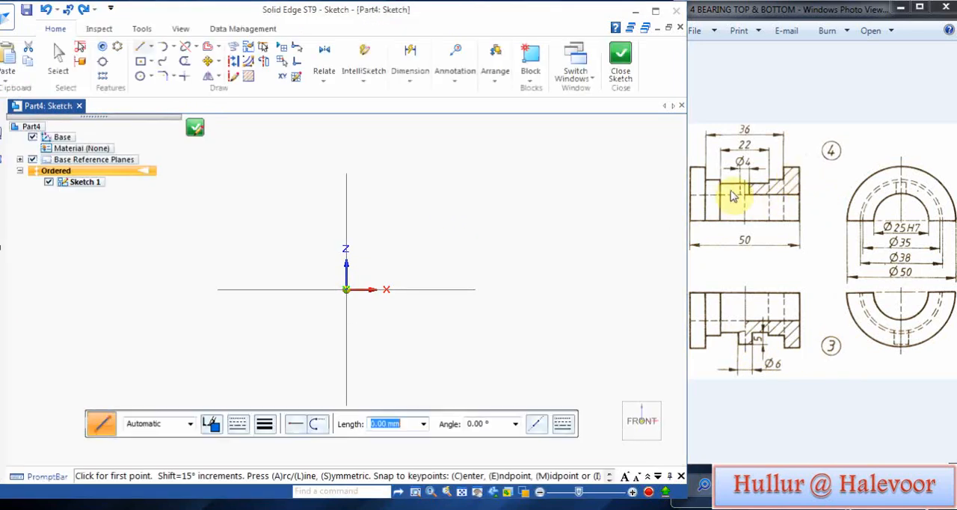
# Step: Sketch an open stepped profile from the vertical axis, its lowest line about 19 mm and its highest about 32 mm above the horizontal axis
pyautogui.click(142, 47)
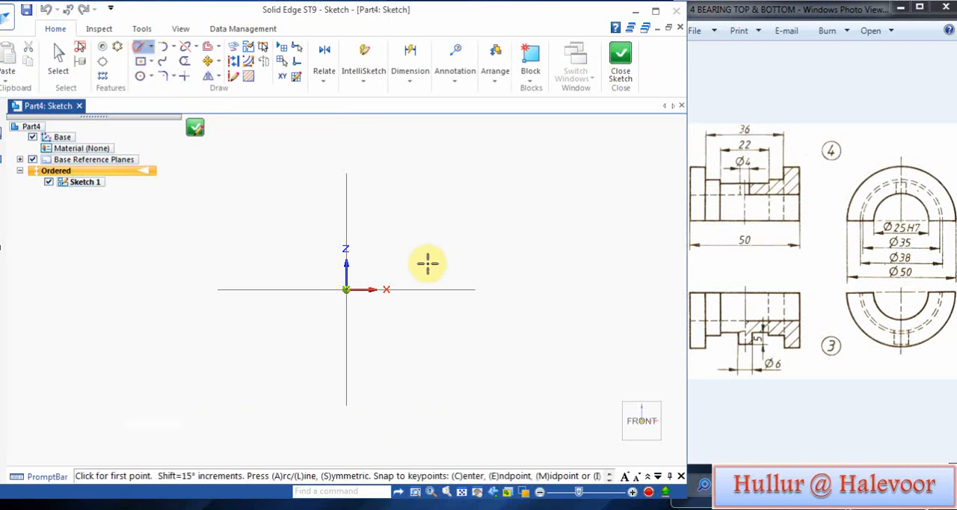
pyautogui.click(346, 249)
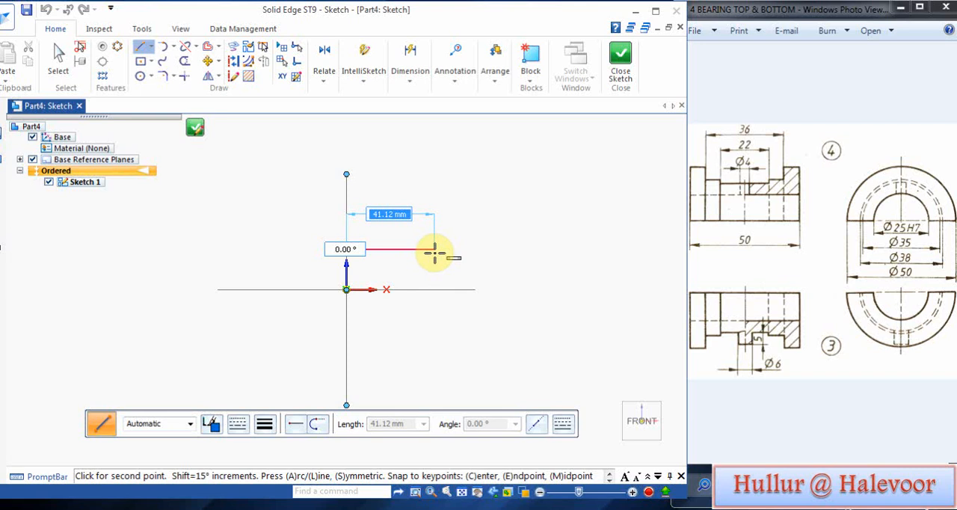
pyautogui.click(420, 249)
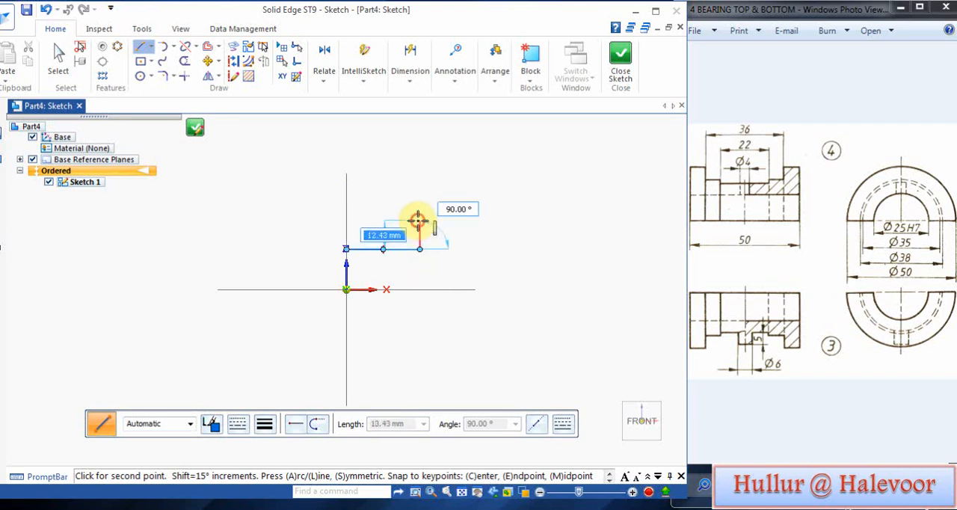
pyautogui.click(397, 220)
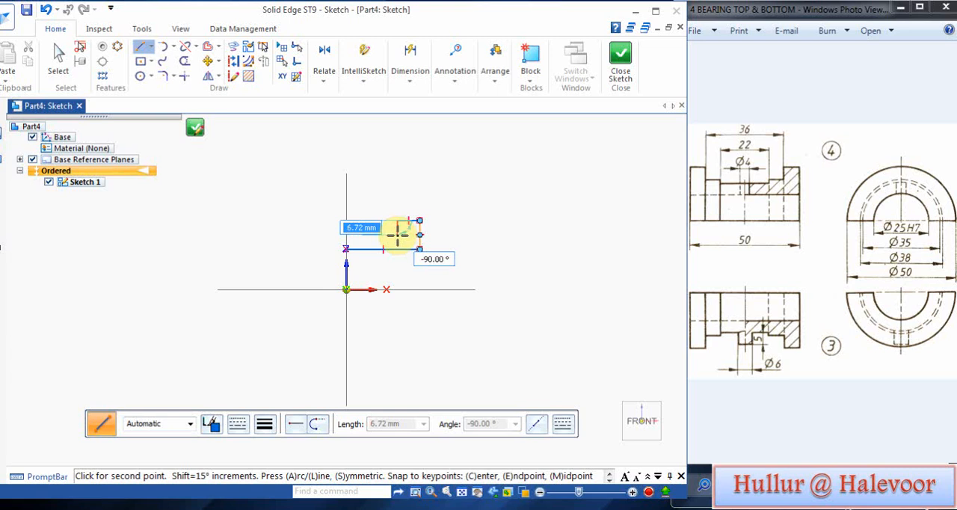
pyautogui.click(407, 249)
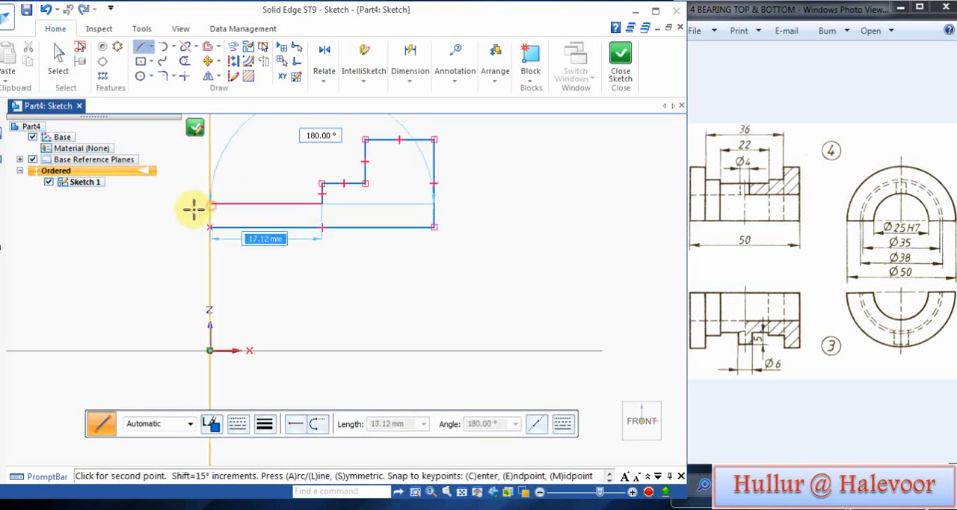
pyautogui.click(193, 209)
pyautogui.press('Escape')
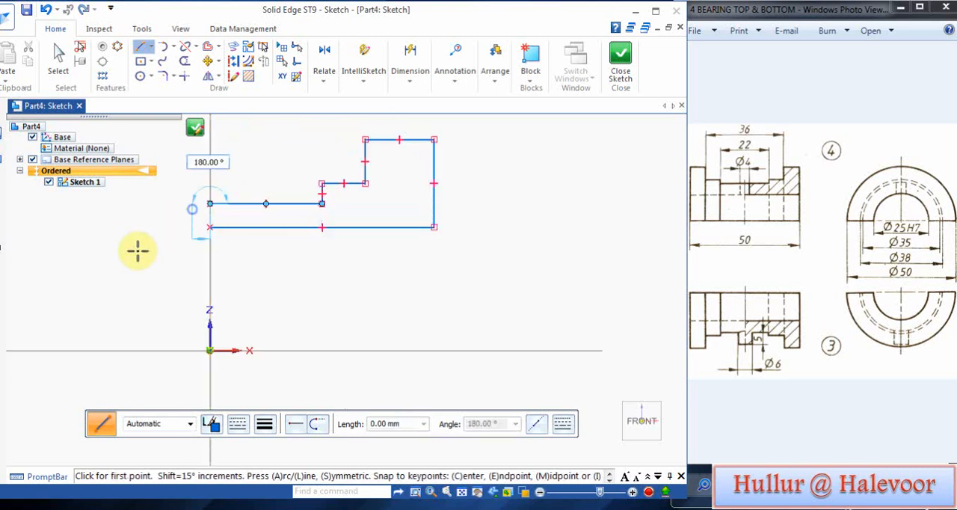
# Step: Dimension the lowest profile line's distance from the horizontal axis as 12.5 mm
pyautogui.click(414, 82)
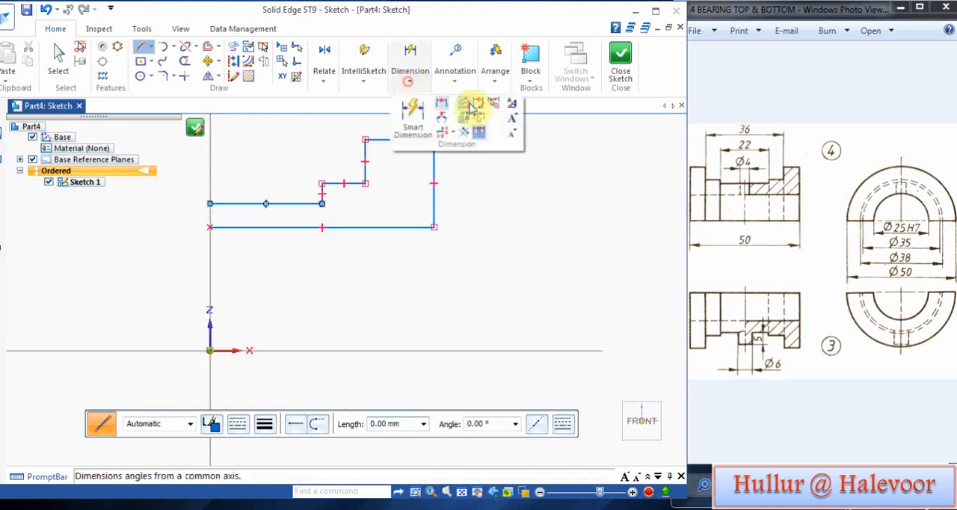
pyautogui.click(437, 105)
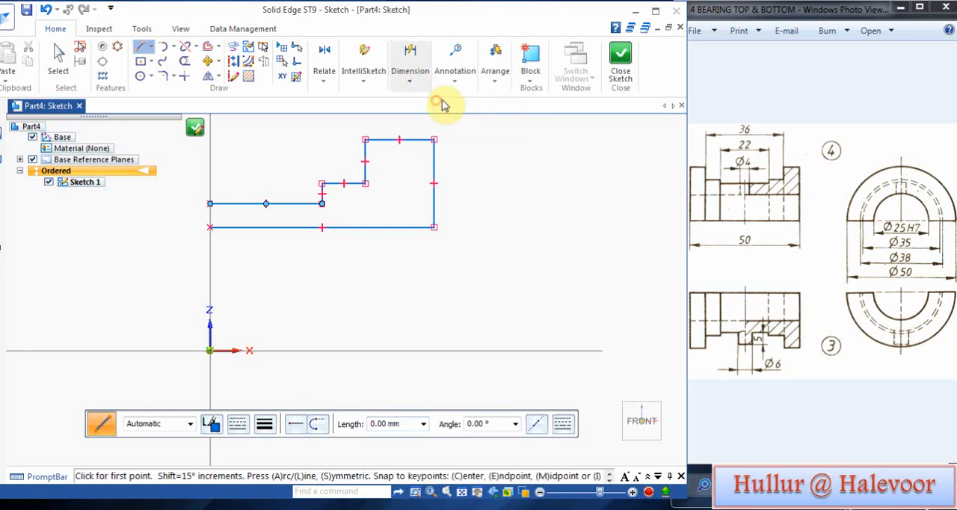
pyautogui.click(412, 227)
pyautogui.click(482, 346)
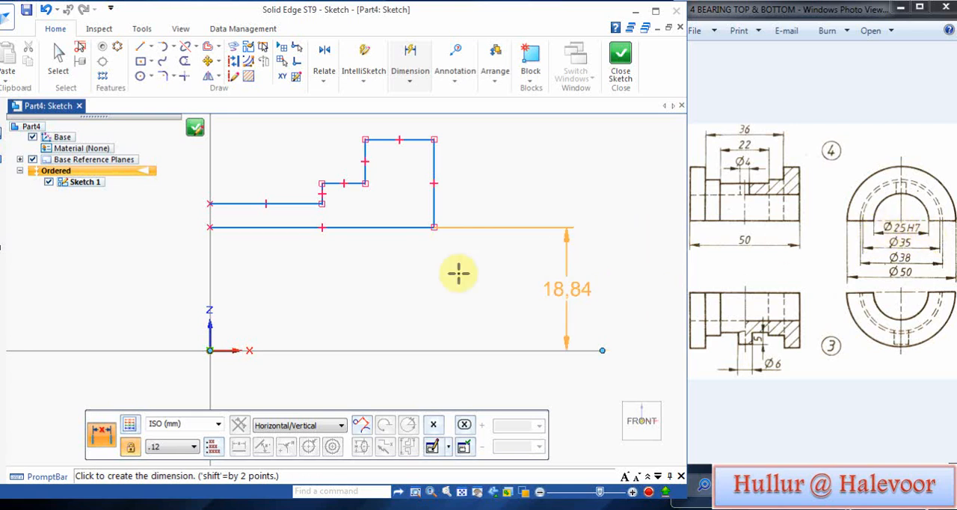
pyautogui.click(387, 270)
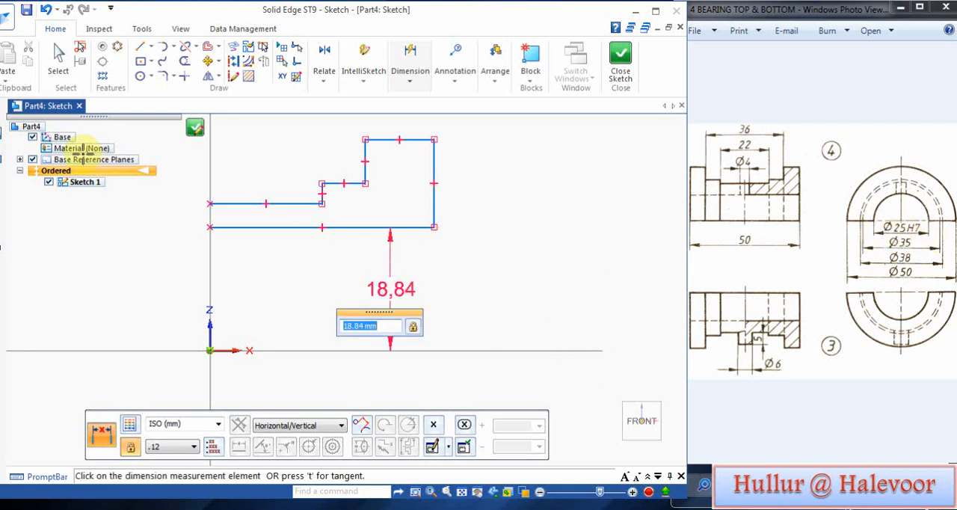
pyautogui.press('Return')
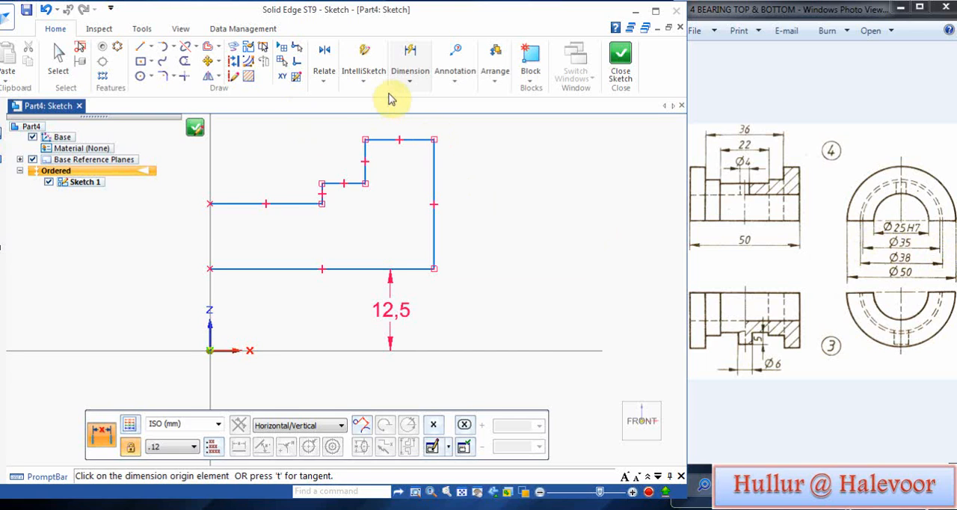
# Step: Dimension the distance from the horizontal axis to the line just above the bore line as 35/2 mm
pyautogui.click(295, 204)
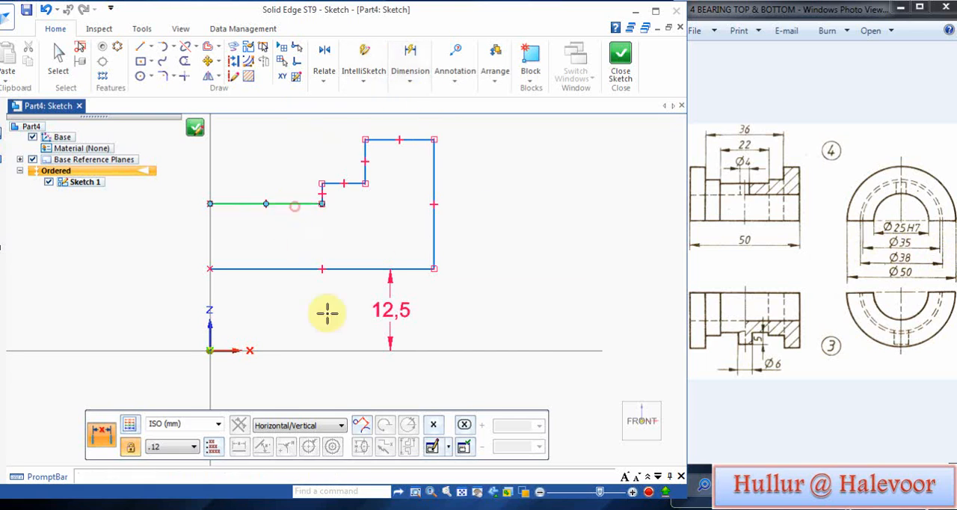
pyautogui.click(395, 350)
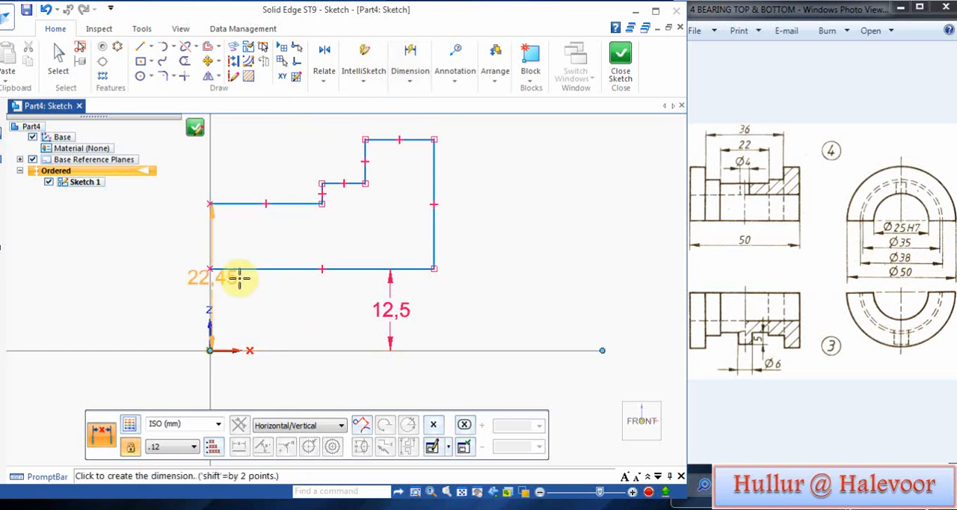
pyautogui.click(284, 296)
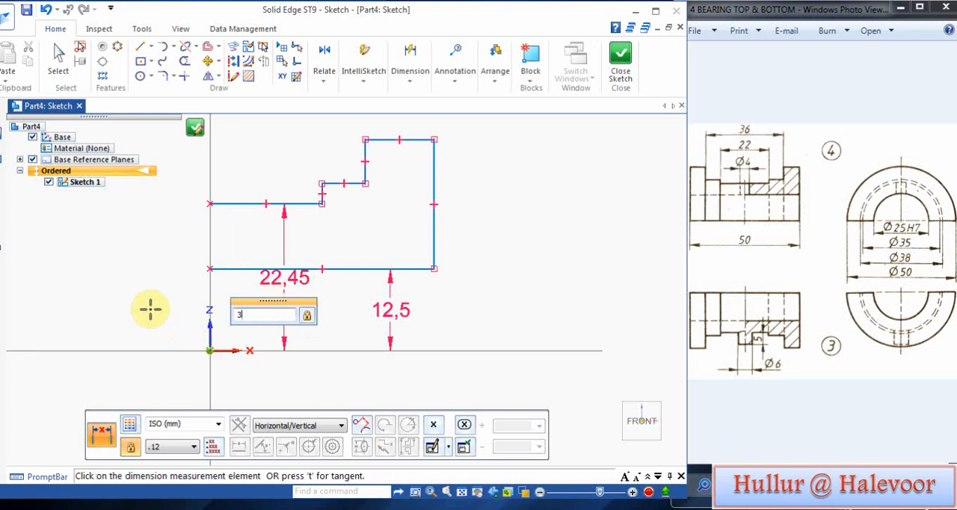
pyautogui.write('35/2')
pyautogui.press('Return')
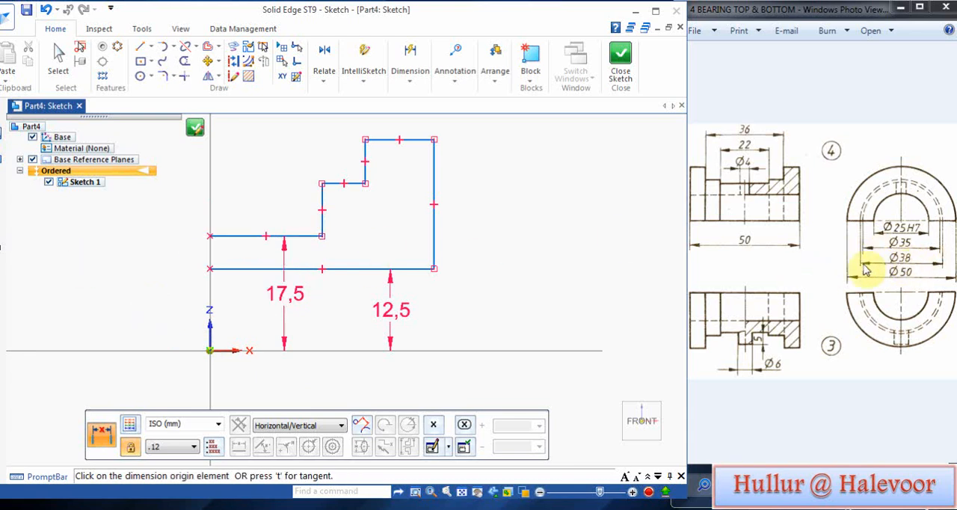
# Step: Dimension the short middle step line's distance from the horizontal axis as 19 mm
pyautogui.click(336, 183)
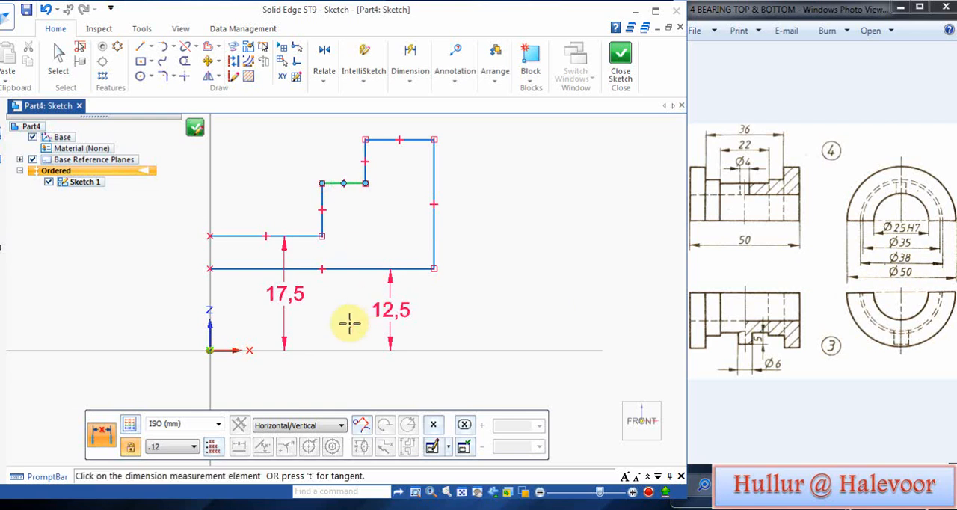
pyautogui.click(339, 350)
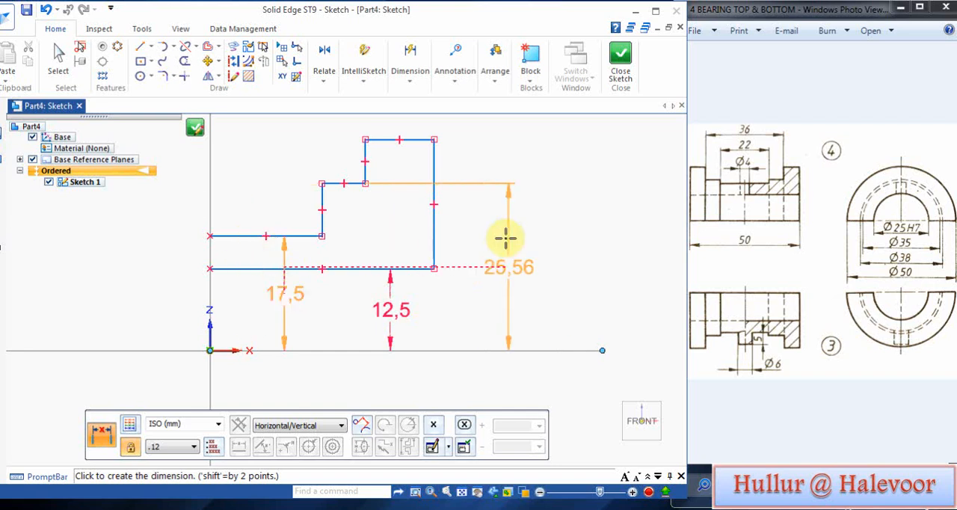
pyautogui.click(568, 246)
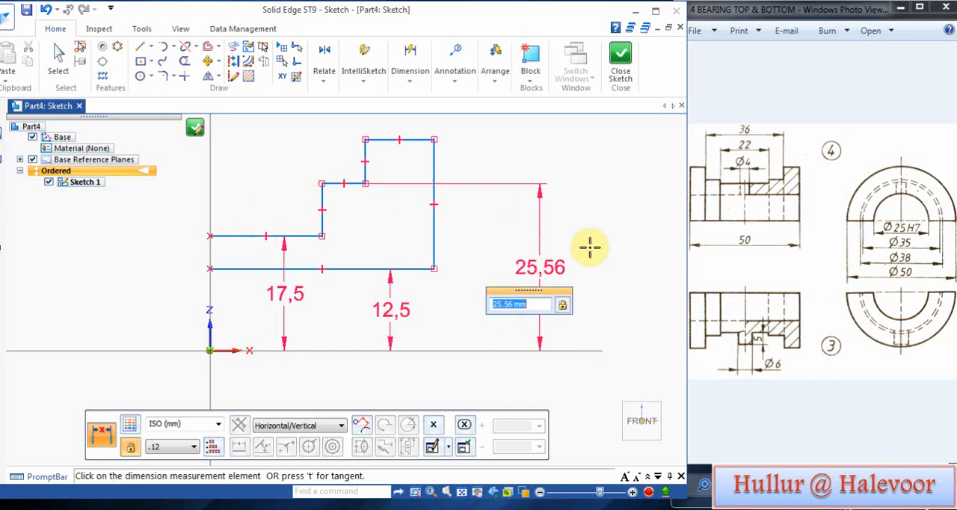
pyautogui.press('Return')
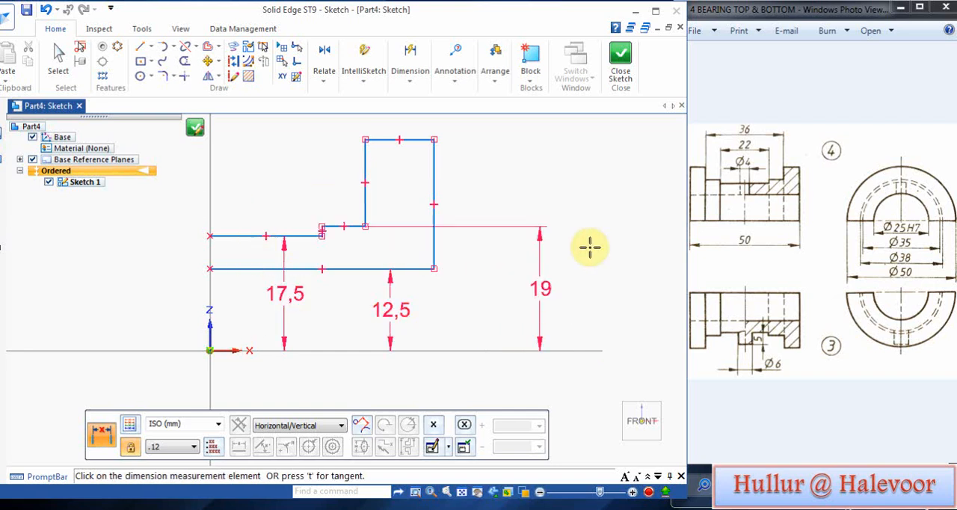
# Step: Dimension the highest flange line's distance from the horizontal axis as 25 mm and leave the dimension command
pyautogui.rightClick(569, 197)
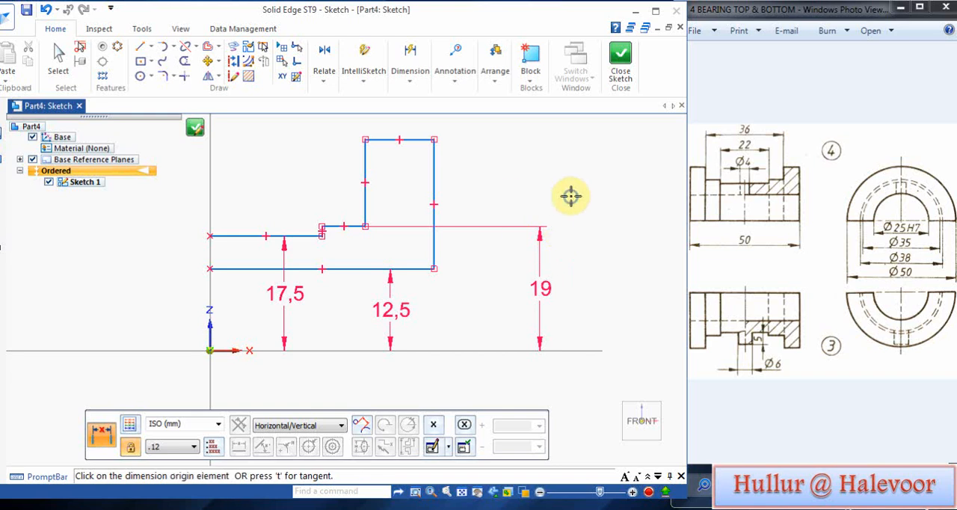
pyautogui.click(416, 140)
pyautogui.click(461, 348)
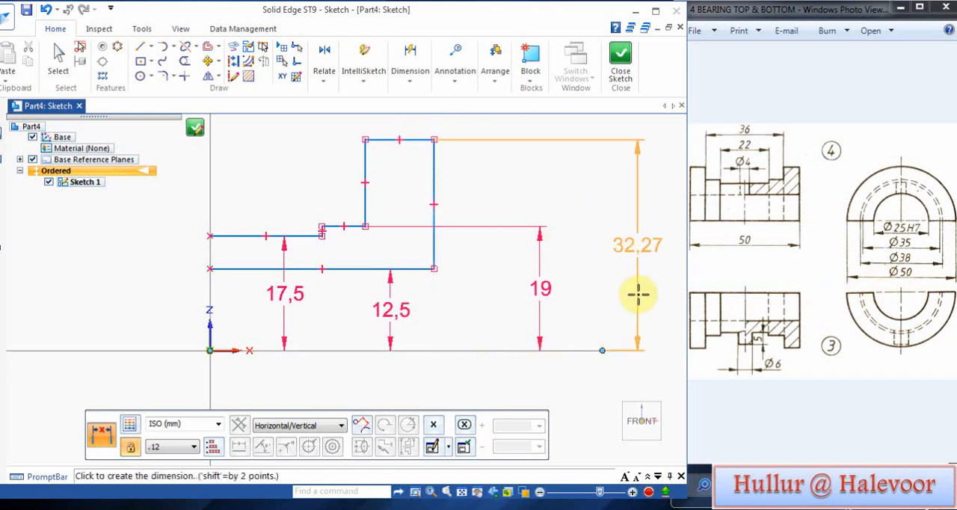
pyautogui.click(589, 283)
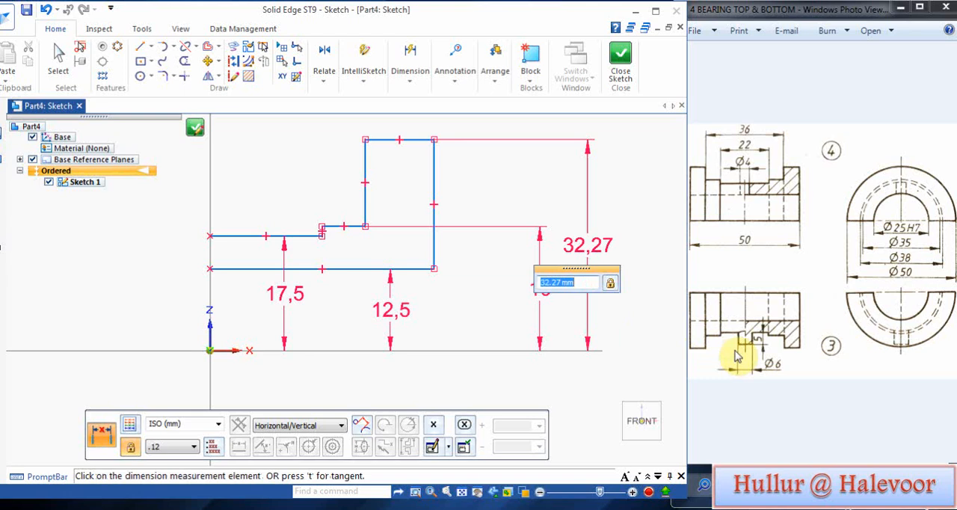
pyautogui.press('Return')
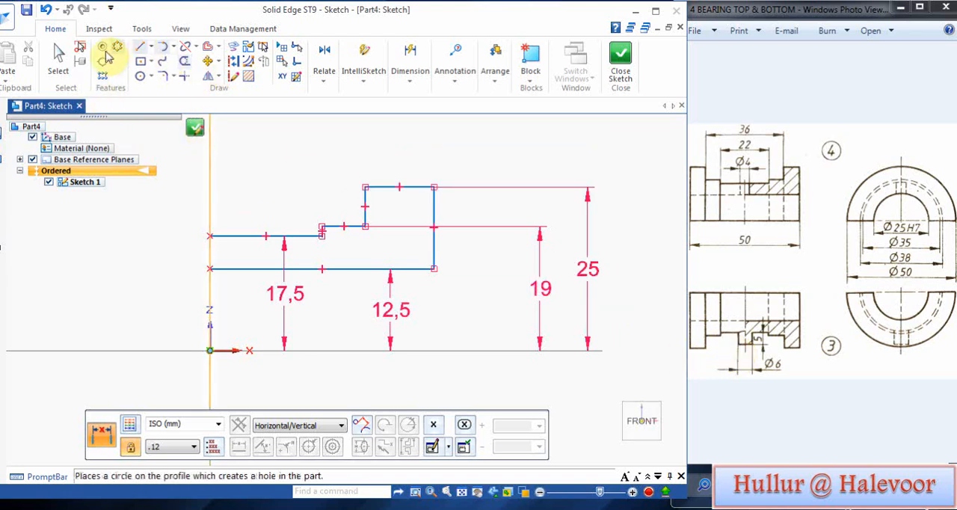
pyautogui.click(58, 54)
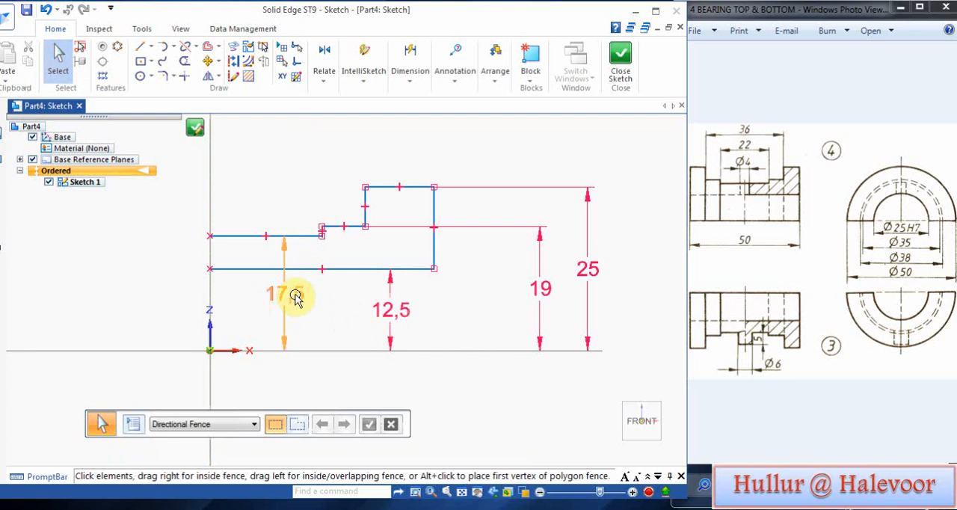
# Step: Move the 17,5 dimension between the 12,5 and 19 dimensions, and dimension the innermost step's distance from the vertical axis as 11 mm
pyautogui.moveTo(287, 262); pyautogui.dragTo(469, 266)
pyautogui.click(276, 199)
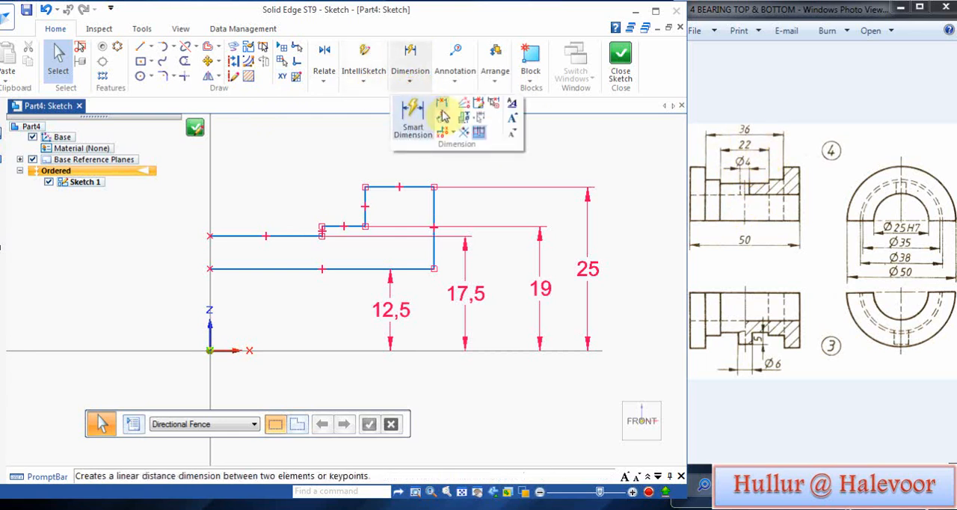
pyautogui.click(438, 112)
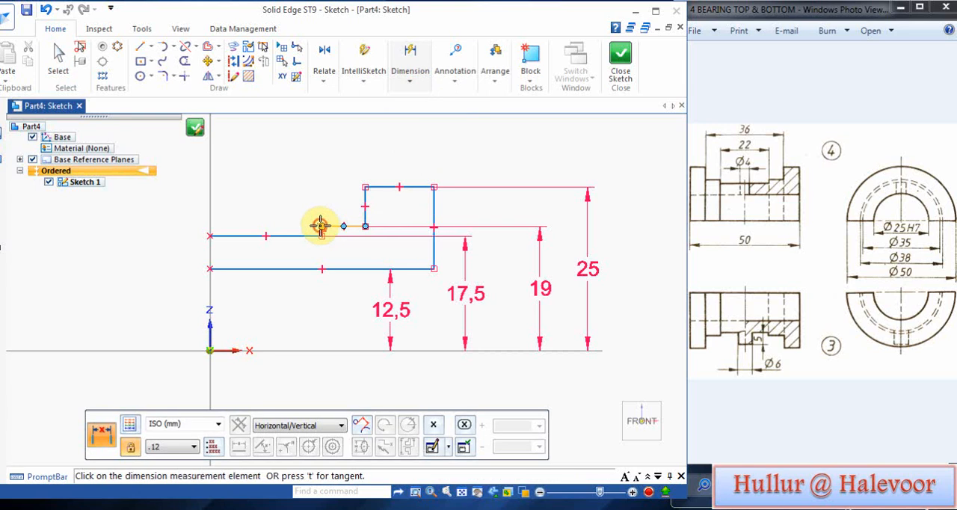
pyautogui.click(209, 207)
pyautogui.click(260, 204)
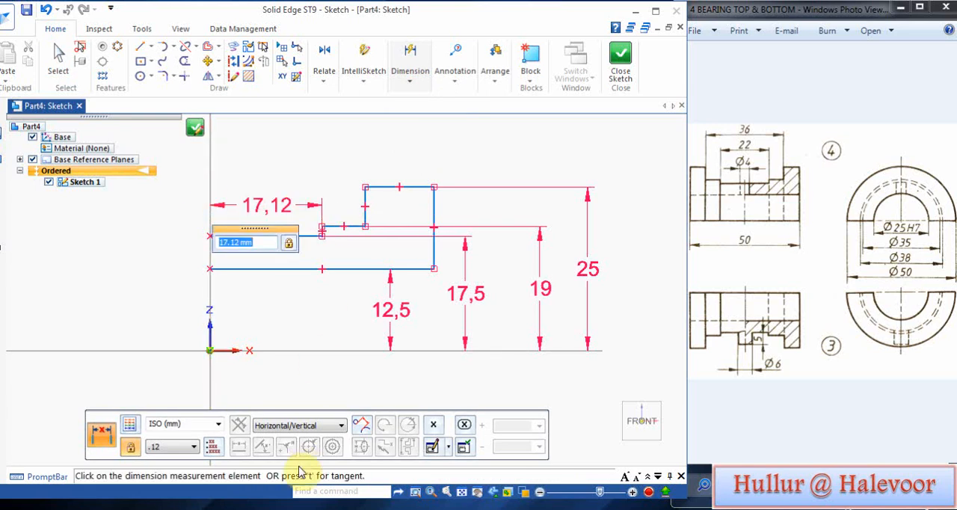
pyautogui.write('11')
pyautogui.press('Return')
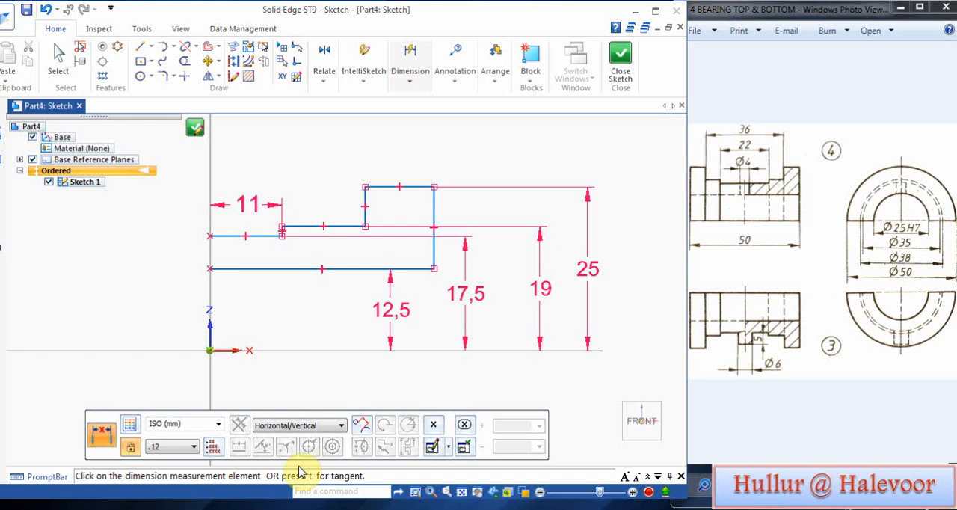
# Step: Dimension the distance from the vertical axis to the flange's inner vertical line as 18 mm
pyautogui.click(360, 185)
pyautogui.click(210, 183)
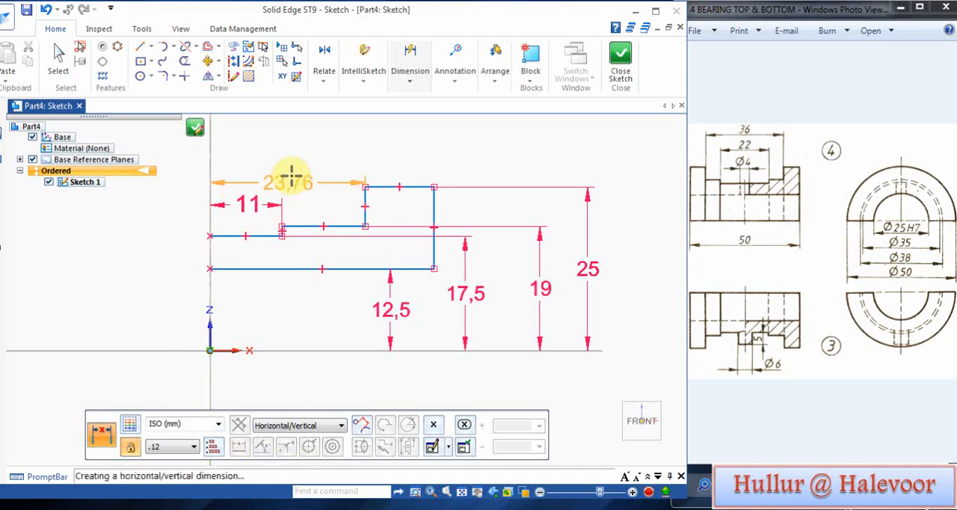
pyautogui.click(290, 171)
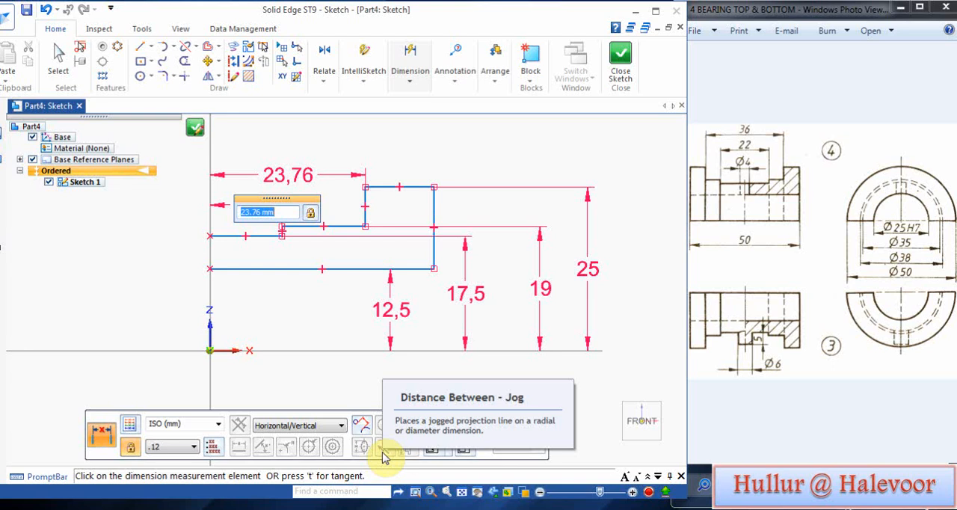
pyautogui.write('1')
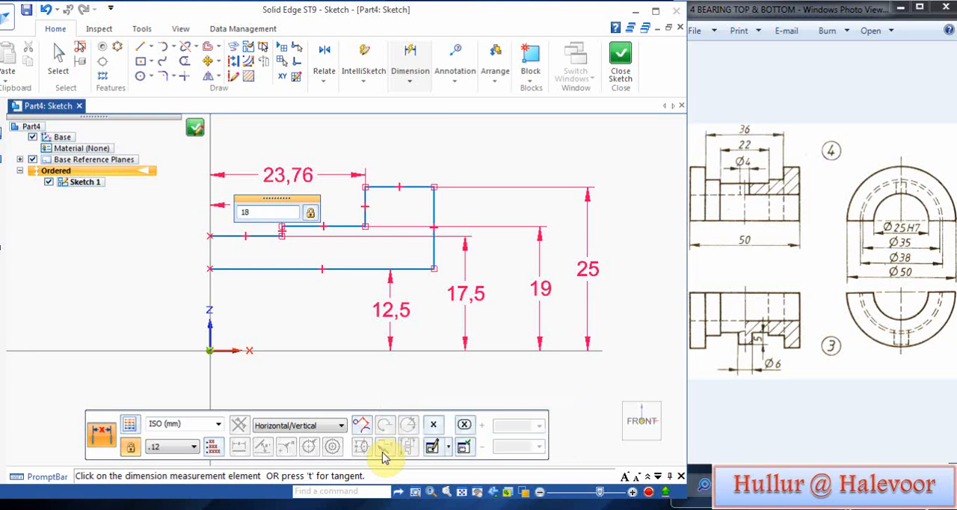
pyautogui.write('8')
pyautogui.press('Return')
pyautogui.rightClick(393, 191)
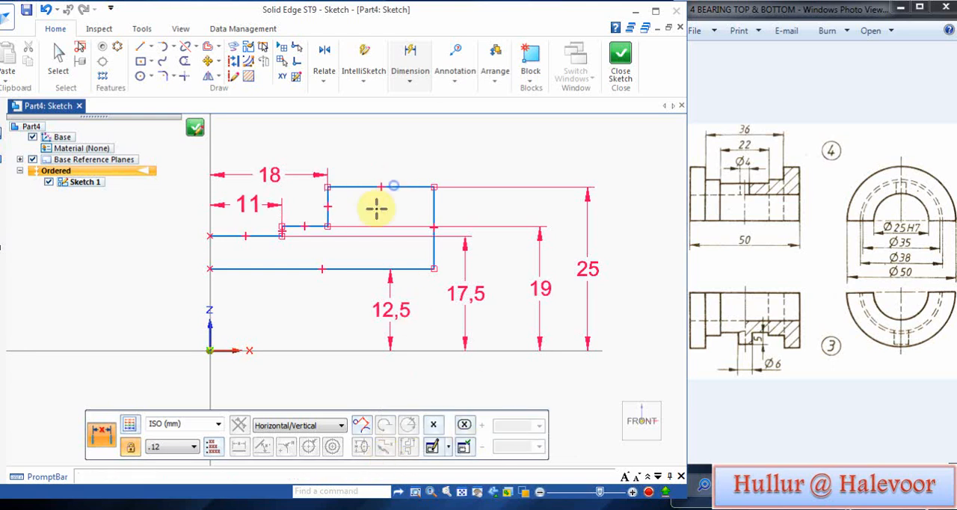
pyautogui.click(434, 187)
pyautogui.click(209, 185)
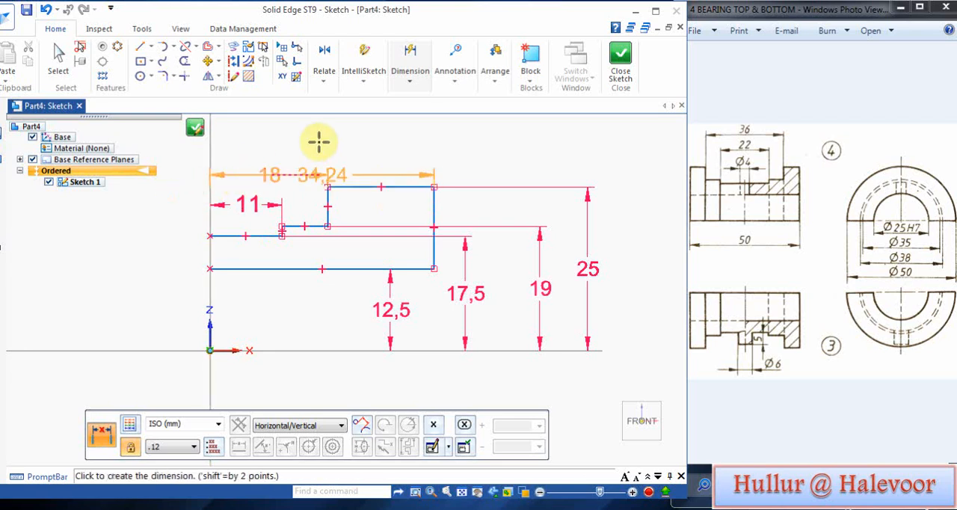
pyautogui.click(317, 139)
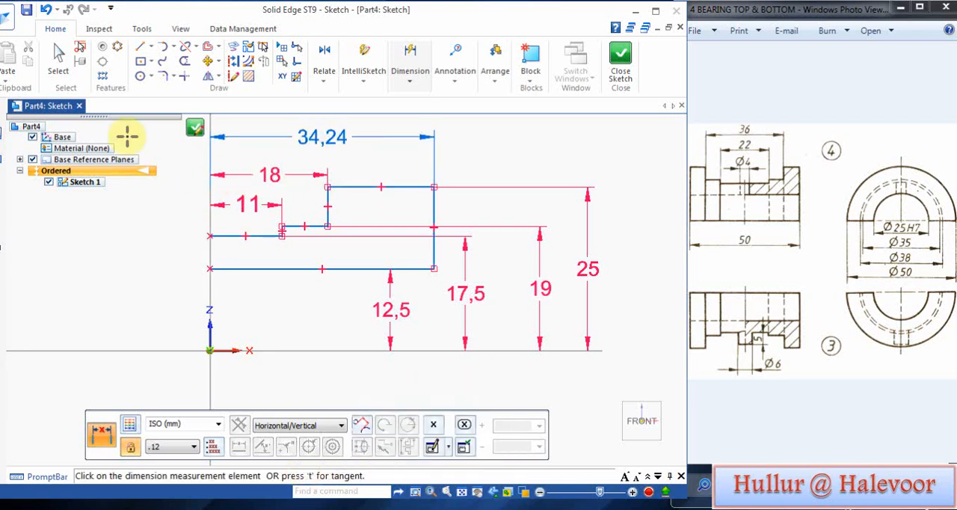
pyautogui.click(44, 9)
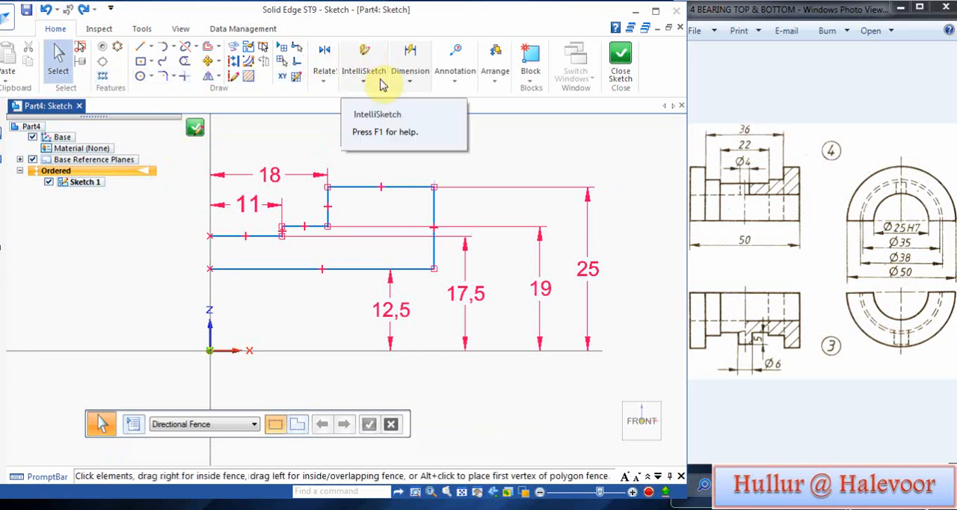
# Step: Dimension the distance from the vertical axis to the profile's outer end line as 25 mm
pyautogui.click(404, 80)
pyautogui.click(437, 106)
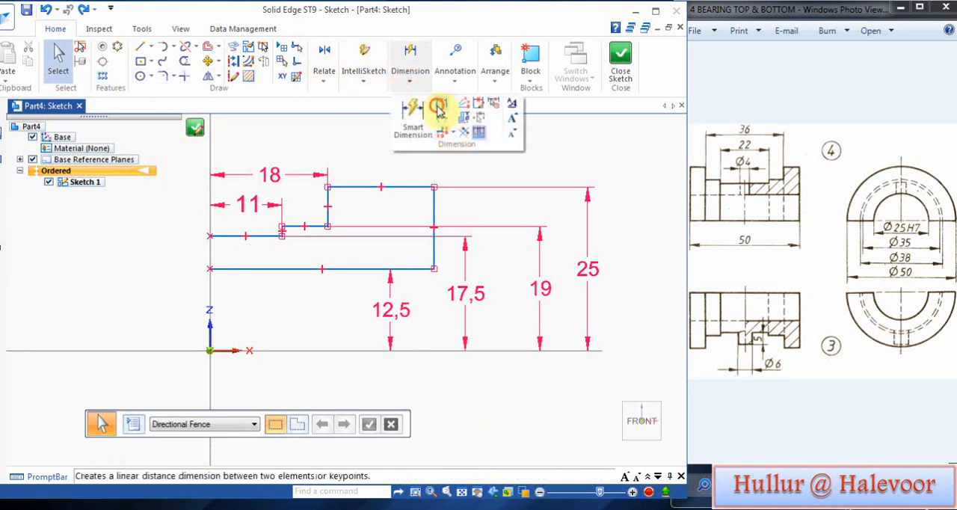
pyautogui.click(431, 189)
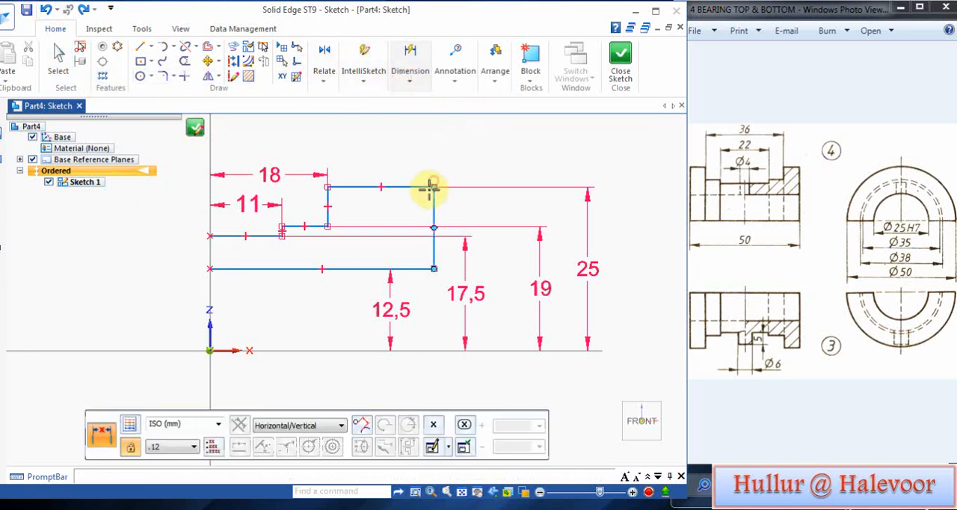
pyautogui.click(210, 213)
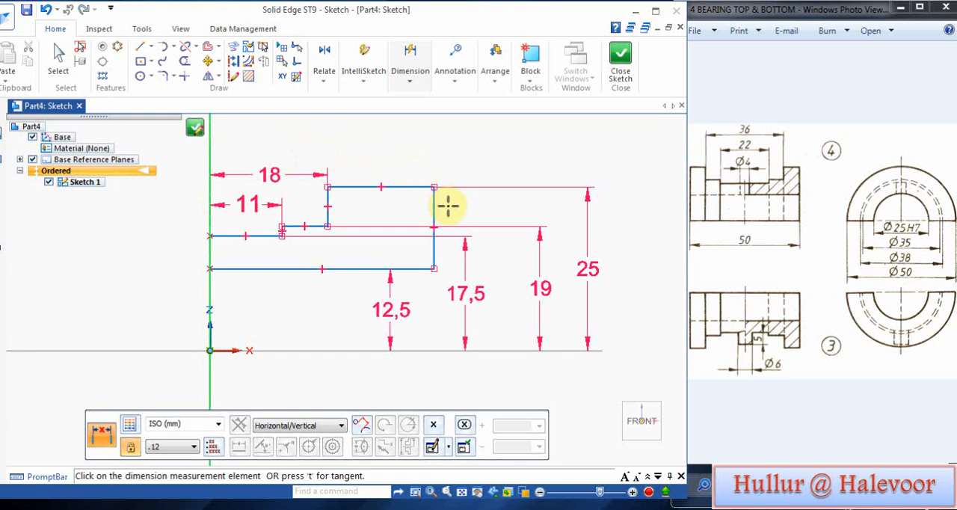
pyautogui.click(433, 186)
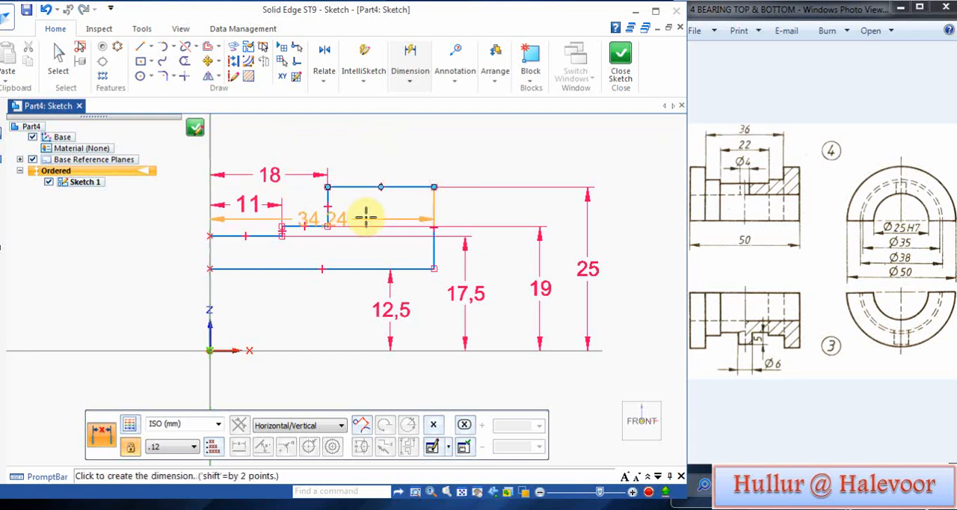
pyautogui.click(348, 139)
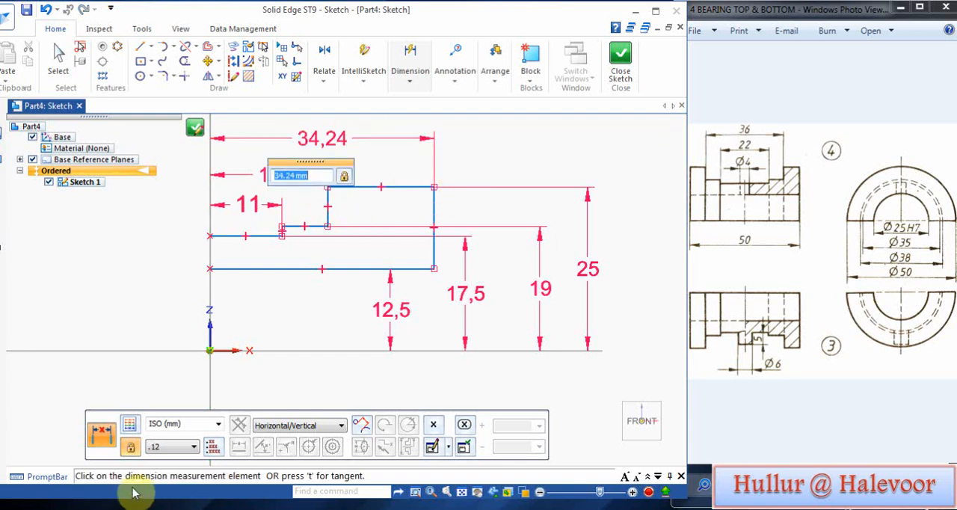
pyautogui.write('25')
pyautogui.press('Return')
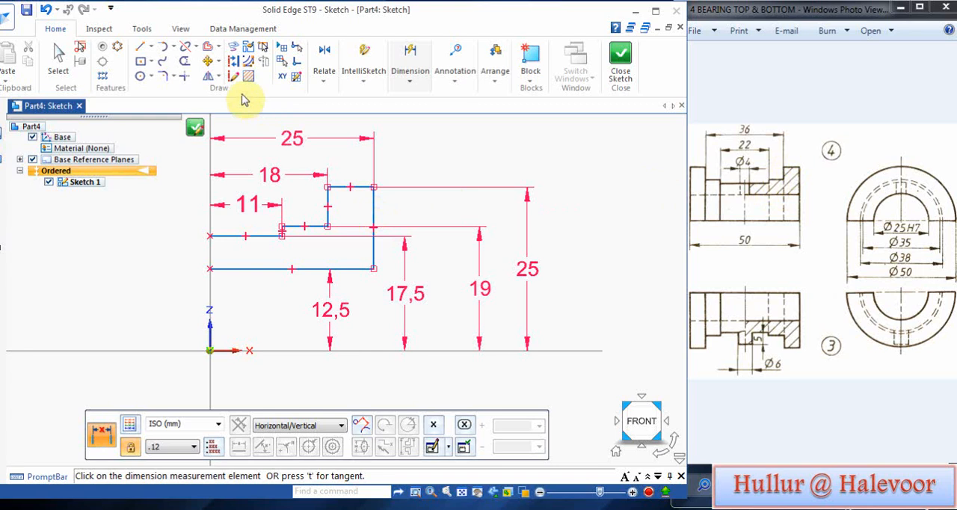
# Step: Mirror a copy of the whole half profile about the vertical axis
pyautogui.click(207, 77)
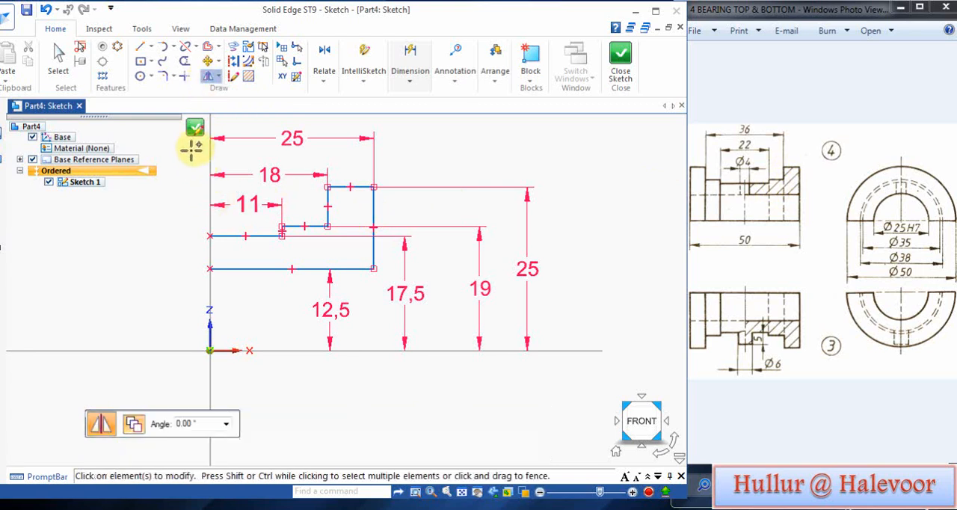
pyautogui.moveTo(192, 148)
pyautogui.mouseDown()
pyautogui.moveTo(220, 201)
pyautogui.moveTo(352, 316)
pyautogui.moveTo(429, 320)
pyautogui.moveTo(435, 334)
pyautogui.mouseUp()
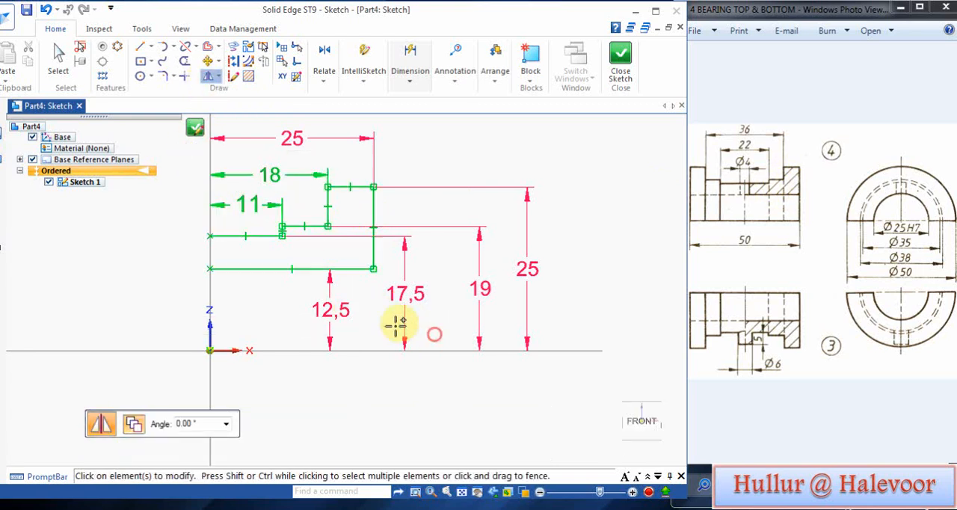
pyautogui.click(208, 254)
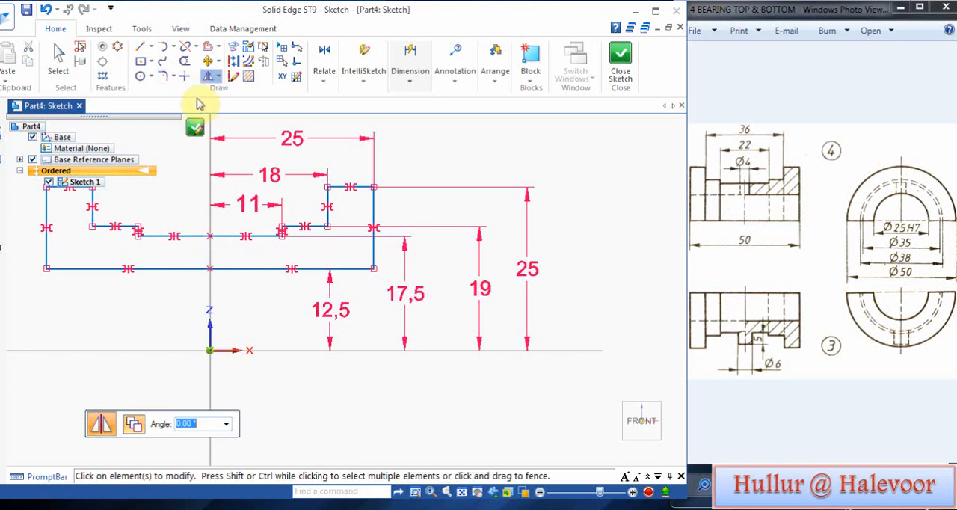
# Step: Trim away the two mirrored horizontal lines next to the vertical axis and extend the original ones across to the mirrored half
pyautogui.click(185, 61)
pyautogui.moveTo(182, 196); pyautogui.dragTo(177, 282)
pyautogui.click(207, 75)
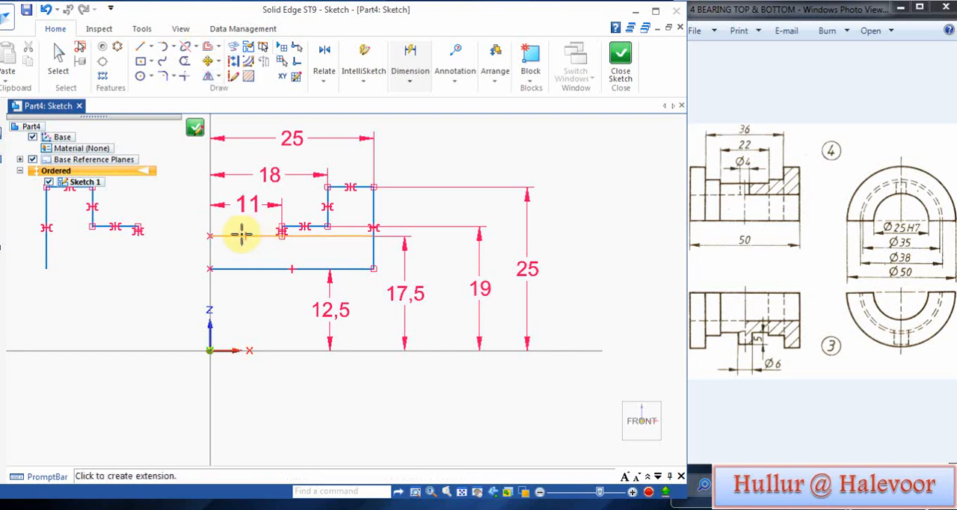
pyautogui.click(224, 267)
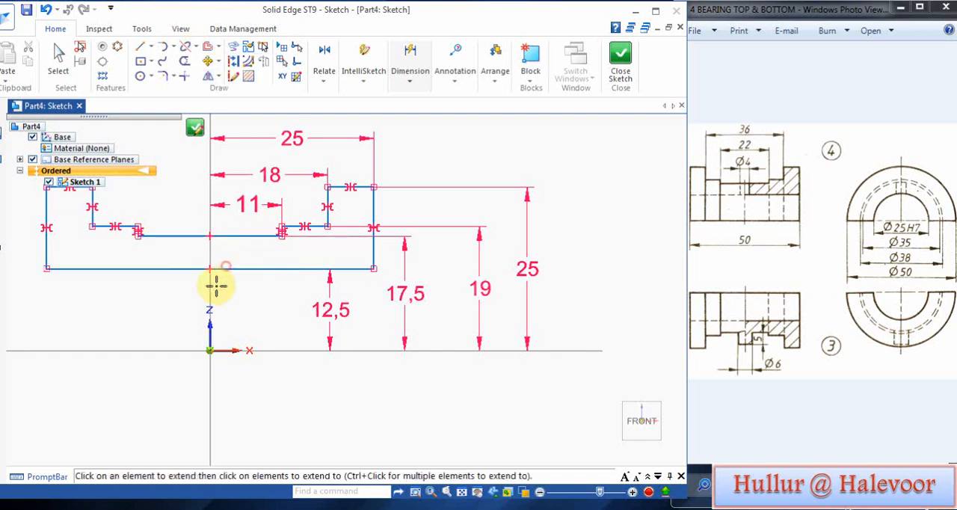
# Step: Draw a revolution axis line about 52 mm long along the horizontal reference axis beneath the profile, and close the sketch
pyautogui.press('l')
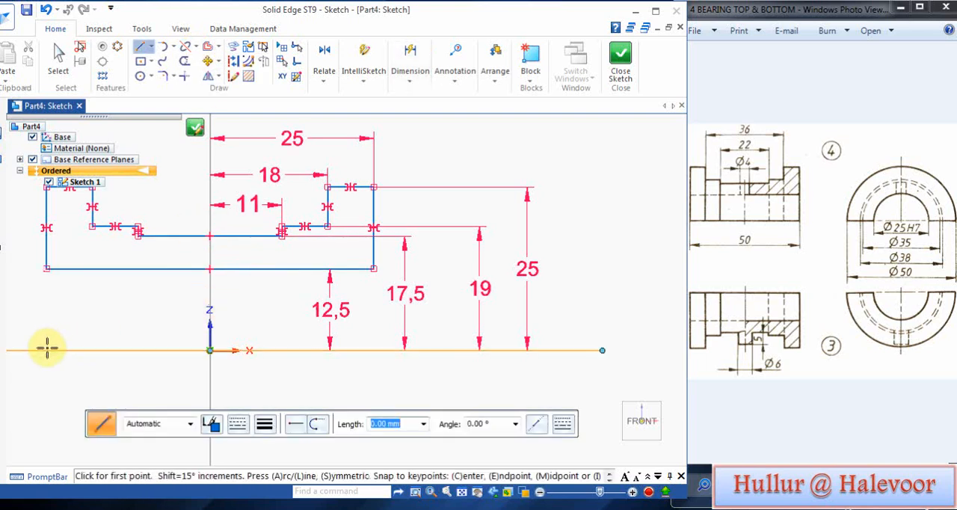
pyautogui.click(46, 348)
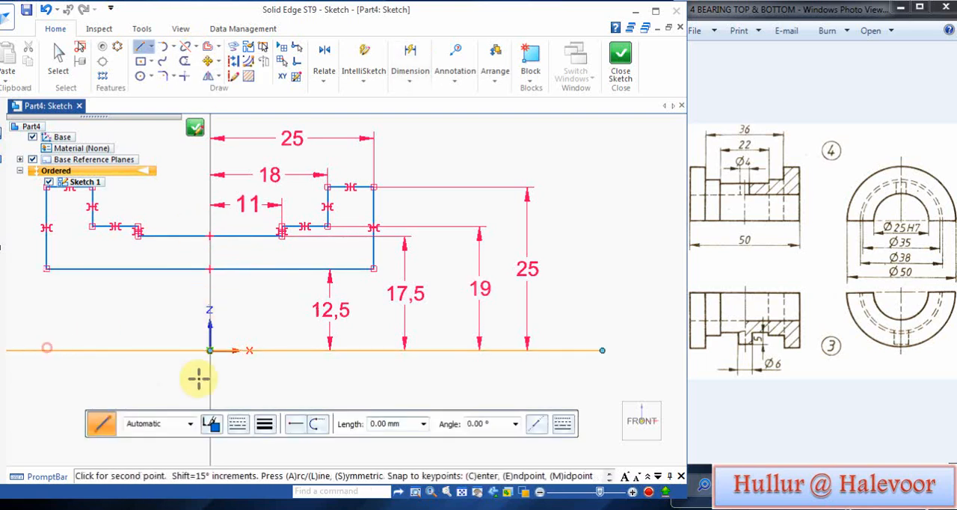
pyautogui.click(381, 358)
pyautogui.click(621, 63)
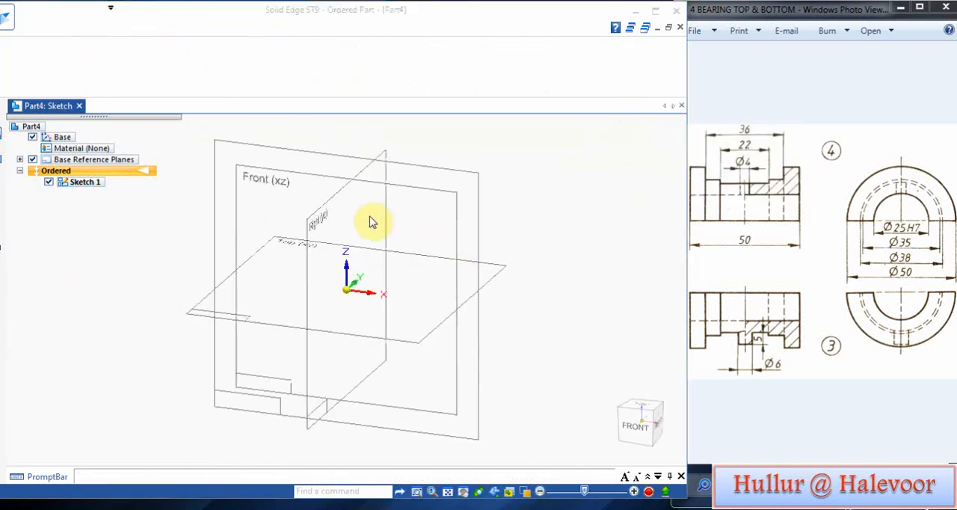
pyautogui.click(187, 423)
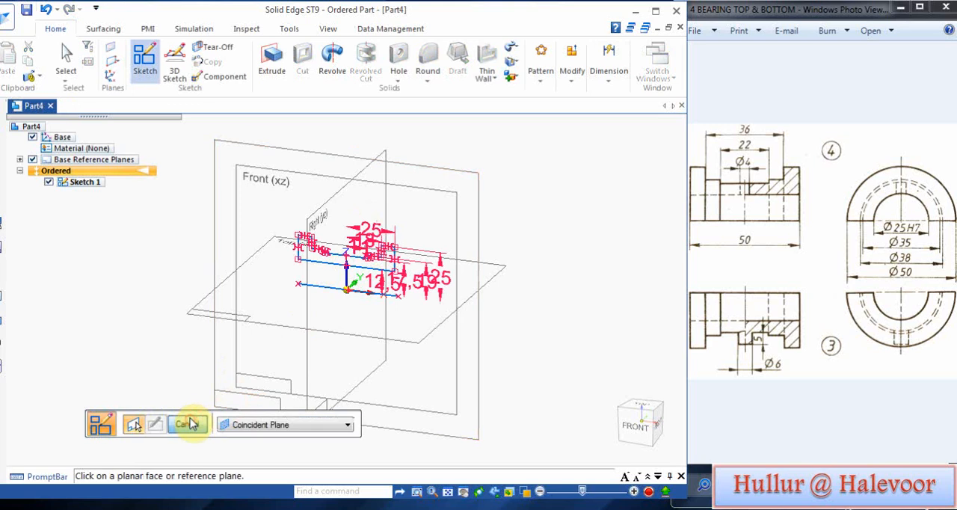
# Step: Revolve the closed stepped sketch profile 180° about the separate axis line, towards the back of the Front plane
pyautogui.click(332, 59)
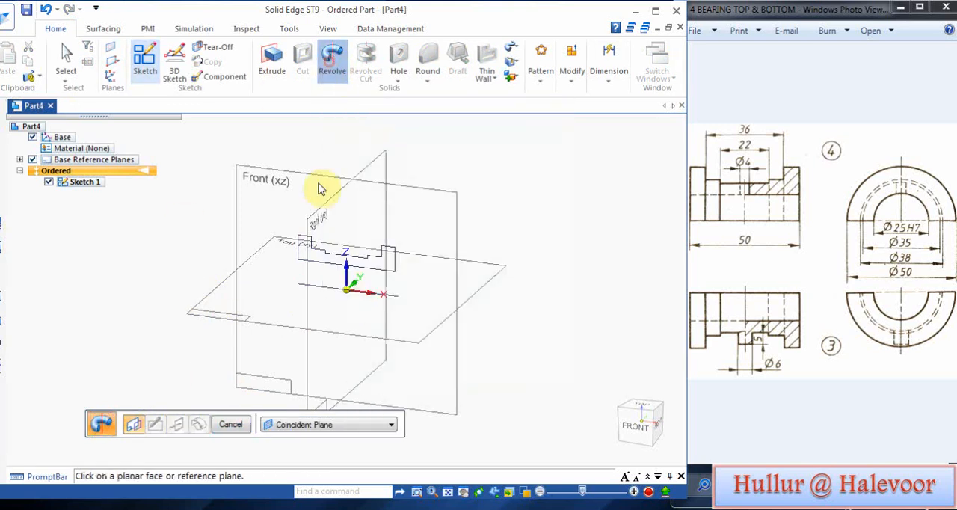
pyautogui.click(391, 424)
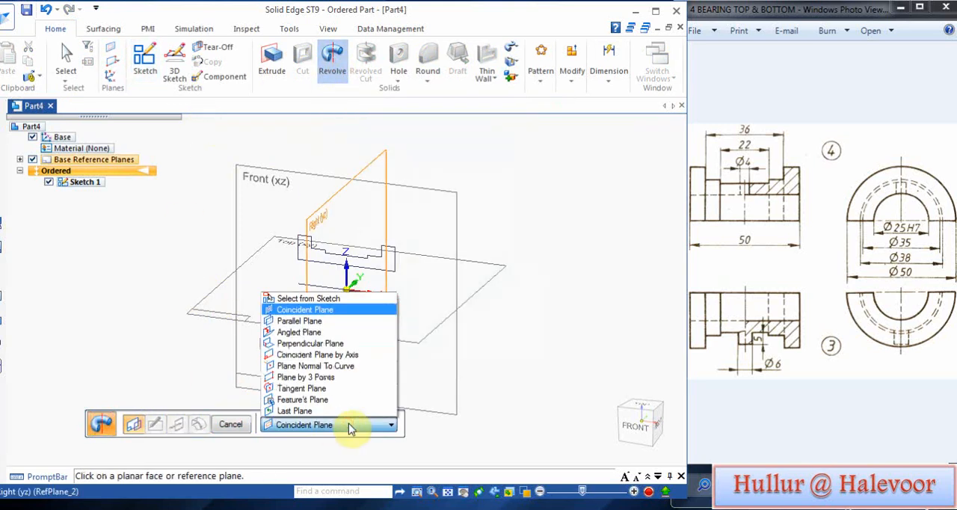
pyautogui.click(322, 299)
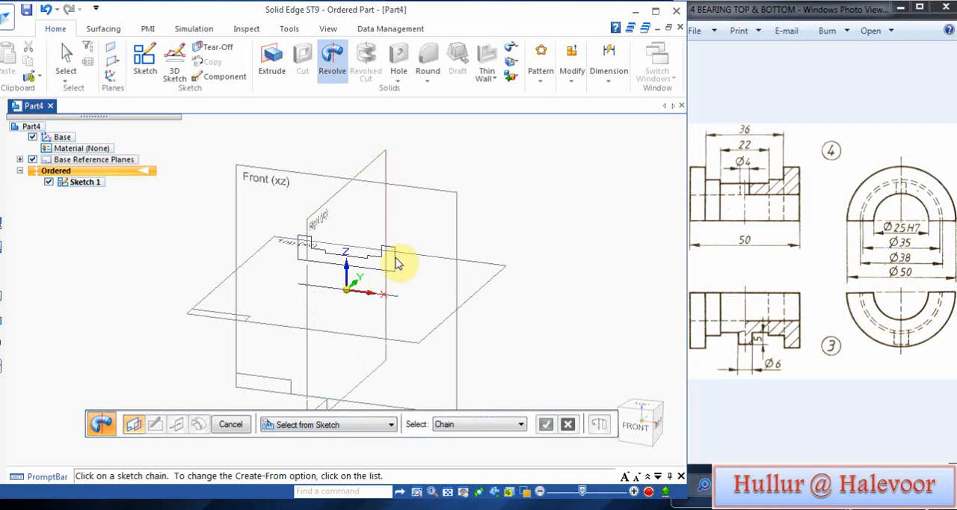
pyautogui.click(394, 262)
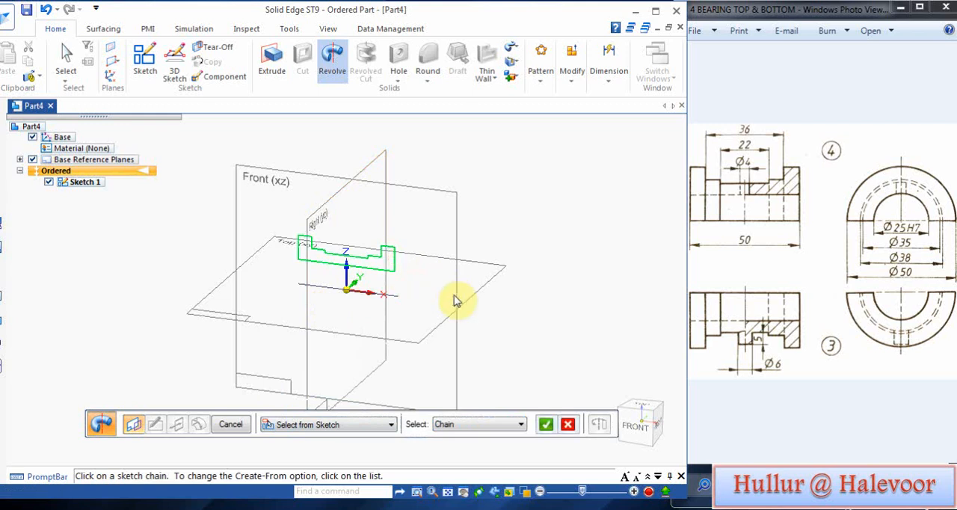
pyautogui.click(551, 425)
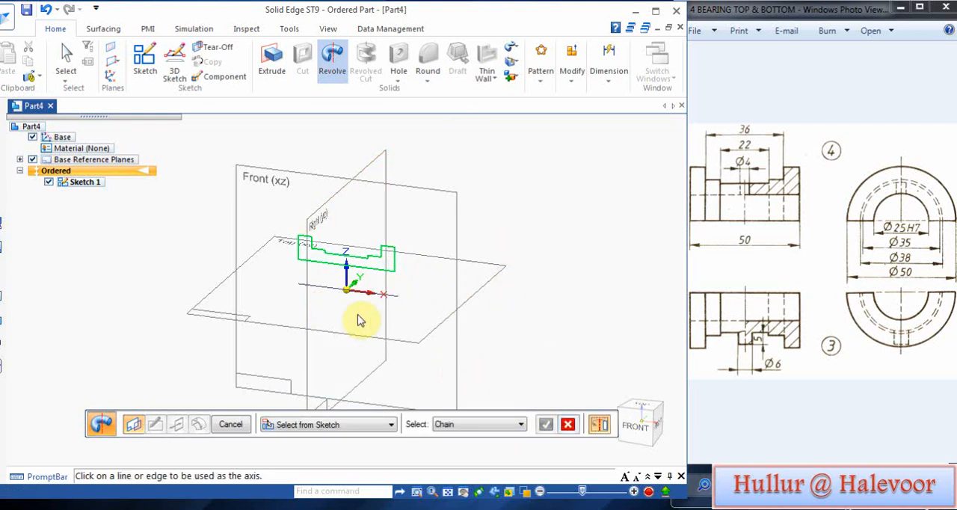
pyautogui.click(333, 294)
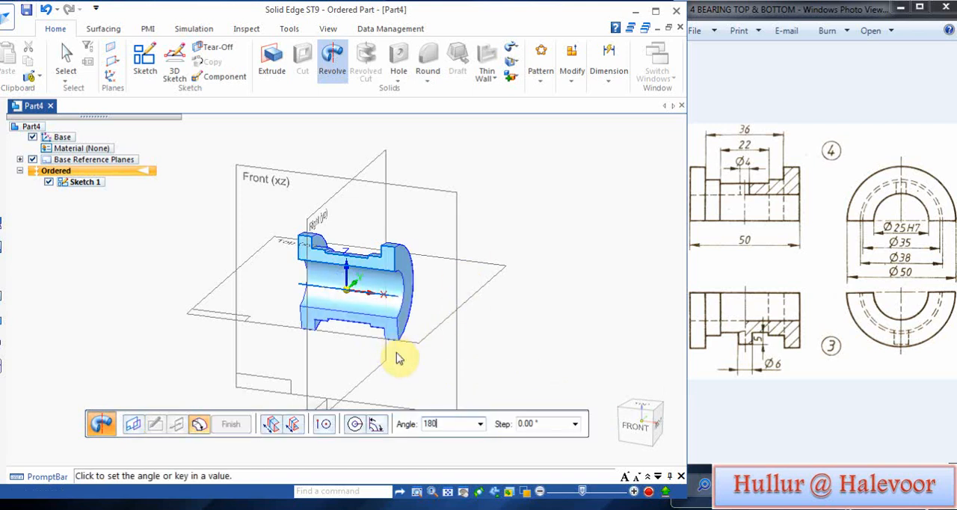
pyautogui.write('180')
pyautogui.press('Return')
pyautogui.click(448, 390)
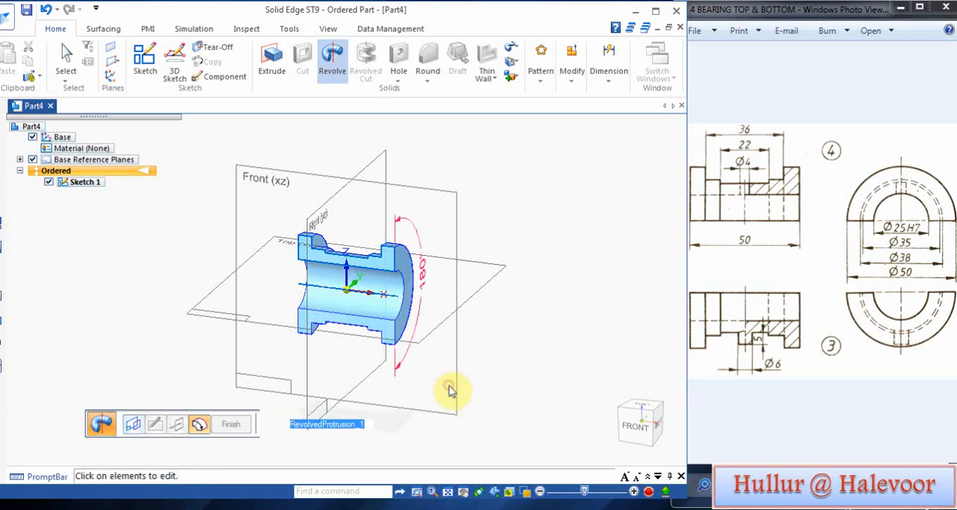
pyautogui.click(230, 424)
# Step: Finish the revolved feature and save the part as BEARING BOTTOM HALF in the P B ASSY folder
pyautogui.moveTo(237, 374); pyautogui.dragTo(235, 283, button='middle')
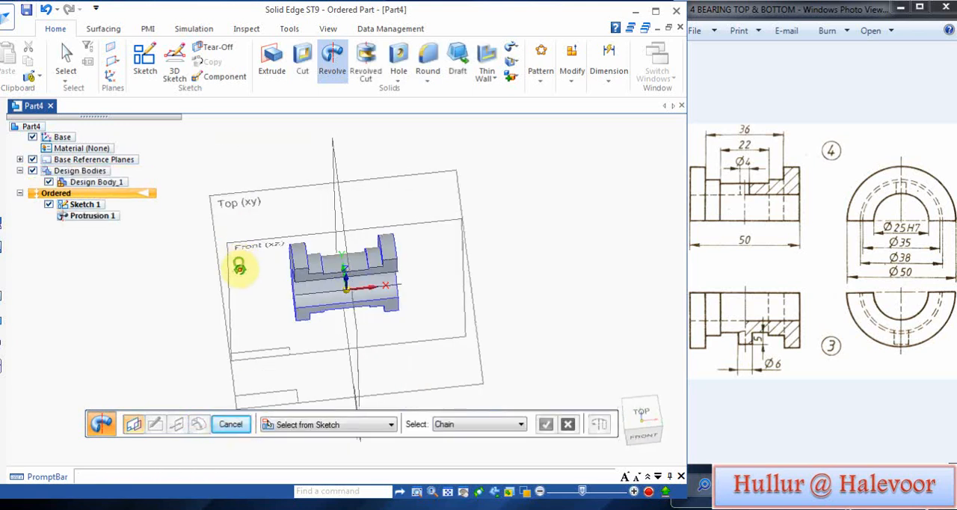
pyautogui.moveTo(266, 333); pyautogui.dragTo(224, 314, button='middle')
pyautogui.click(26, 11)
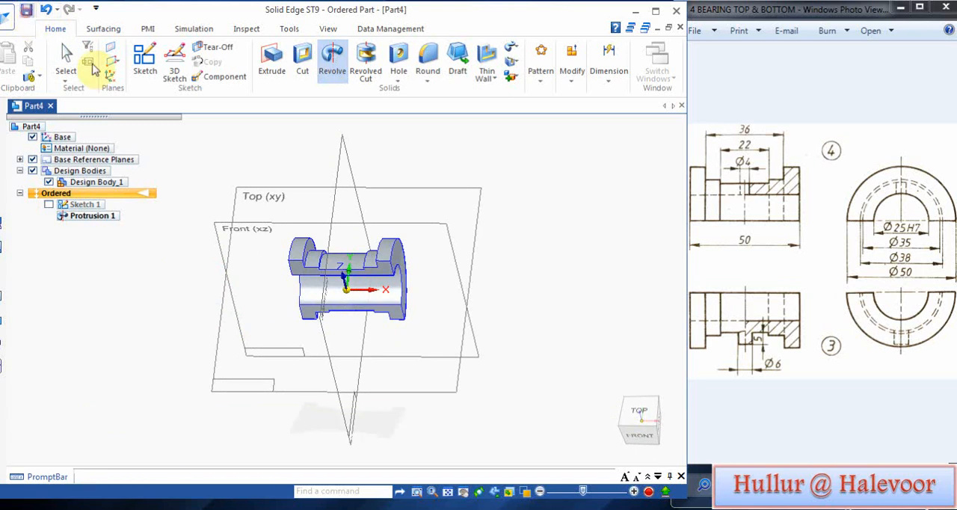
pyautogui.write('BEARING BOTTOM HALF')
pyautogui.moveTo(299, 303); pyautogui.dragTo(213, 300)
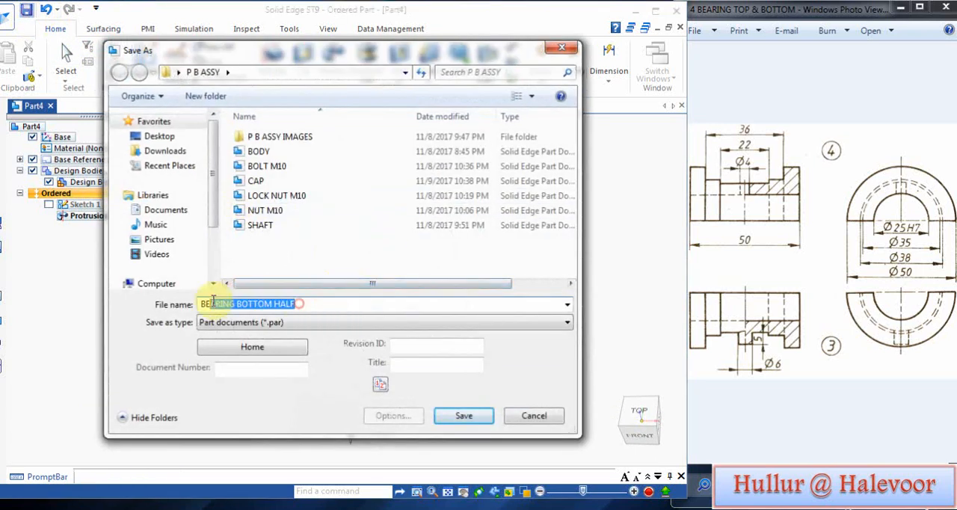
pyautogui.click(468, 422)
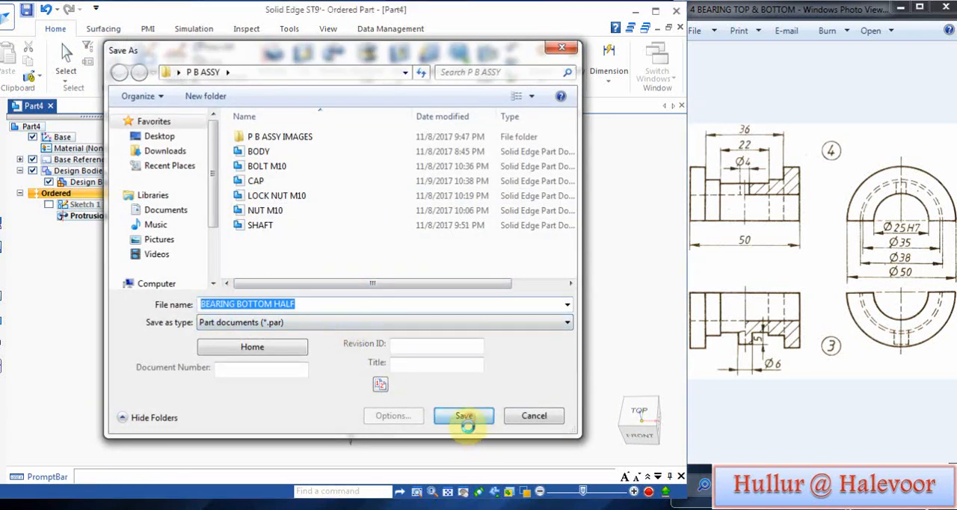
# Step: Save the part under the new name BEARING TOP HALF in the same folder
pyautogui.moveTo(187, 276); pyautogui.dragTo(331, 381, button='middle')
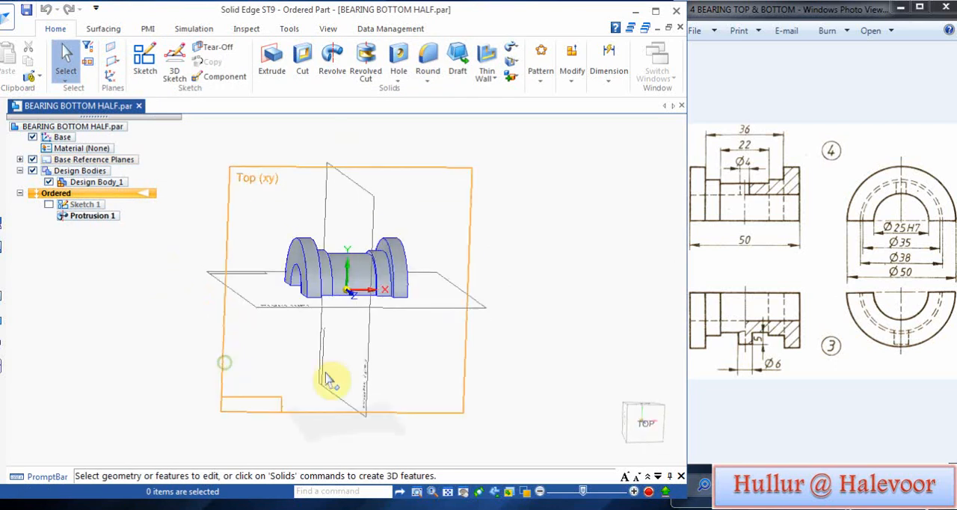
pyautogui.click(3, 16)
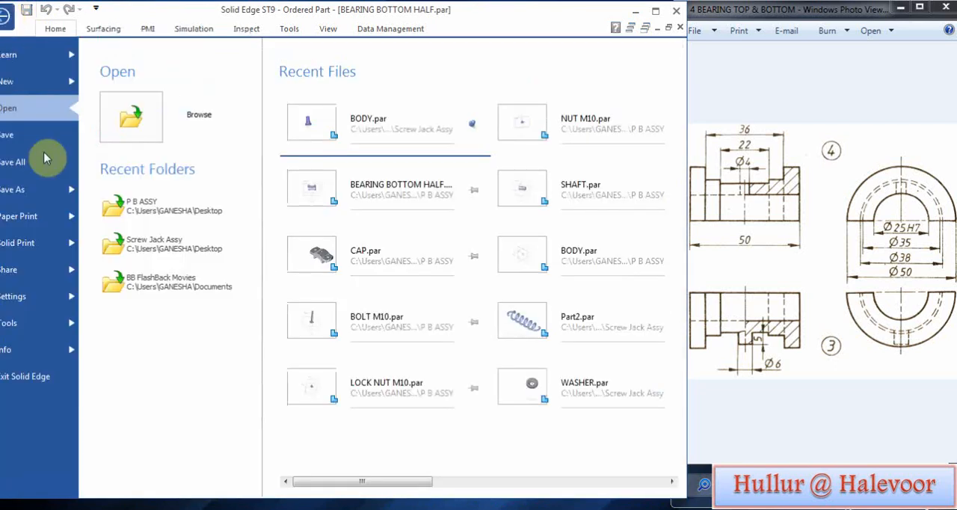
pyautogui.click(28, 192)
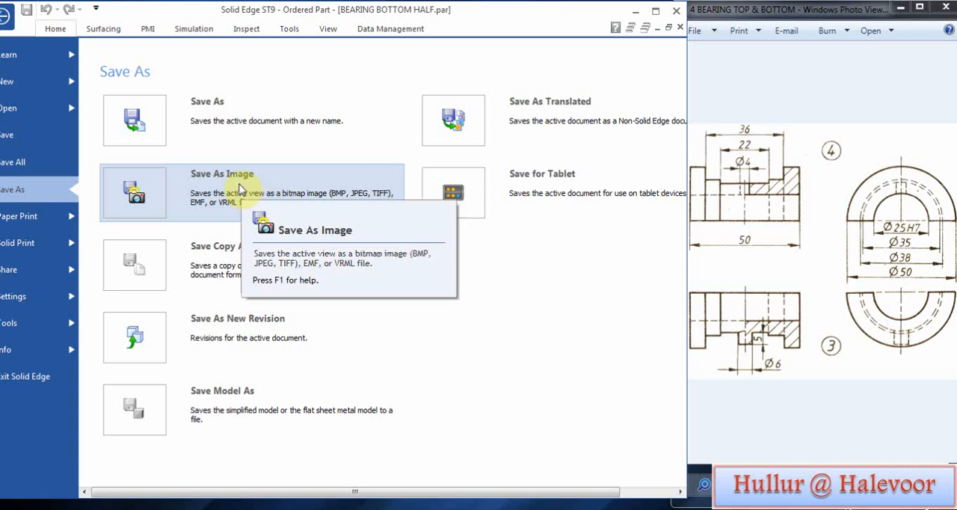
pyautogui.click(224, 119)
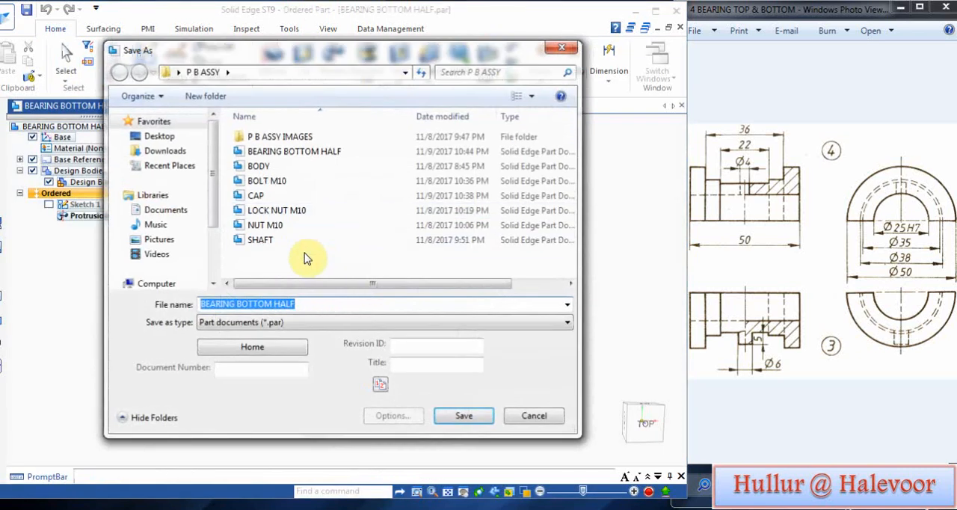
pyautogui.doubleClick(267, 304)
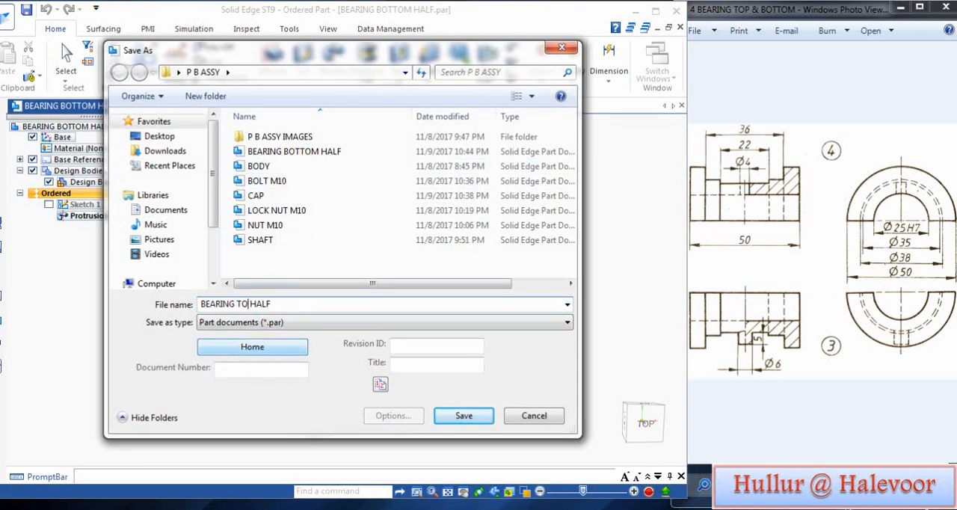
pyautogui.click(445, 418)
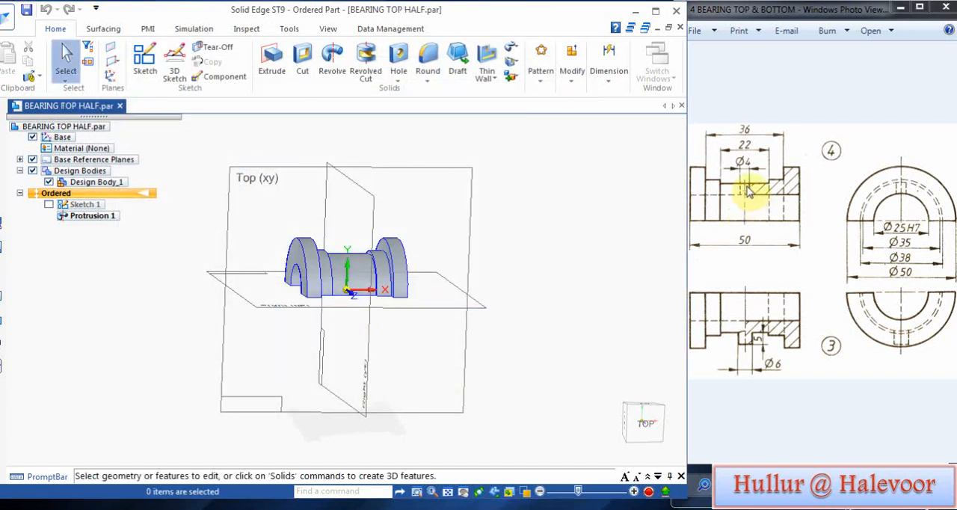
# Step: Start a cut sketched on the Front plane and draw a 4 mm diameter circle centred on the origin
pyautogui.moveTo(495, 352); pyautogui.dragTo(519, 257, button='middle')
pyautogui.click(303, 64)
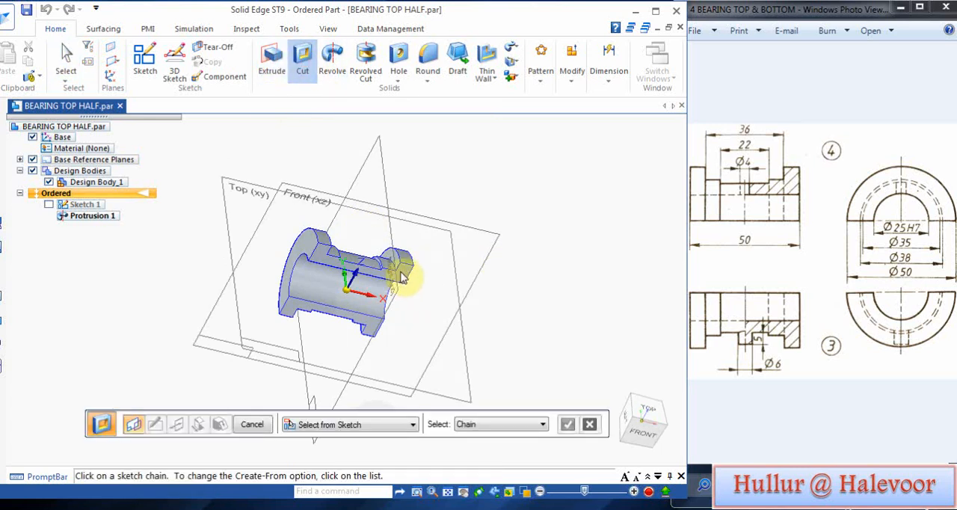
pyautogui.click(387, 426)
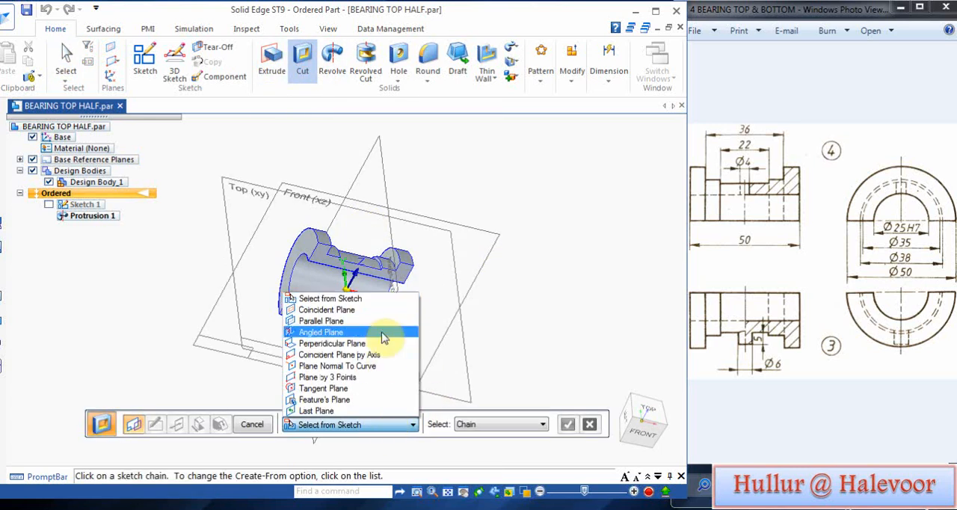
pyautogui.click(329, 311)
pyautogui.click(411, 301)
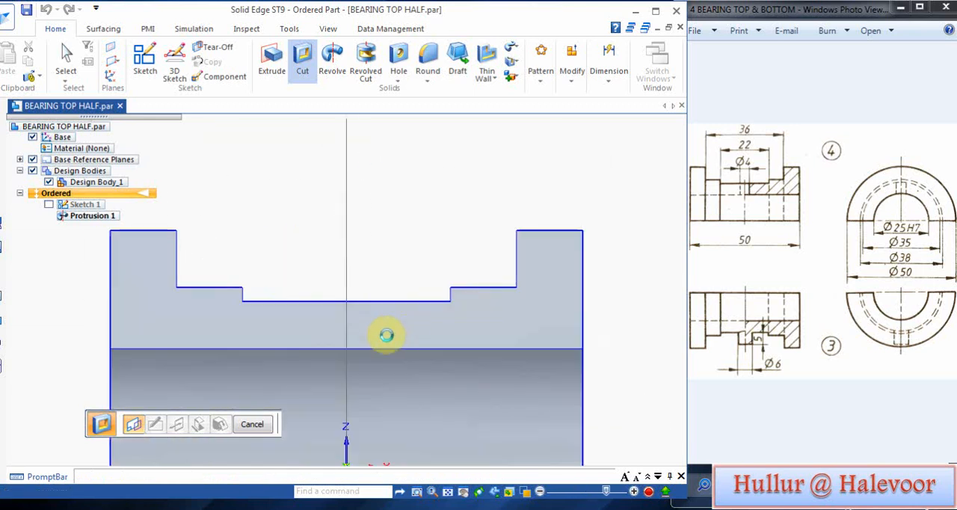
pyautogui.click(461, 491)
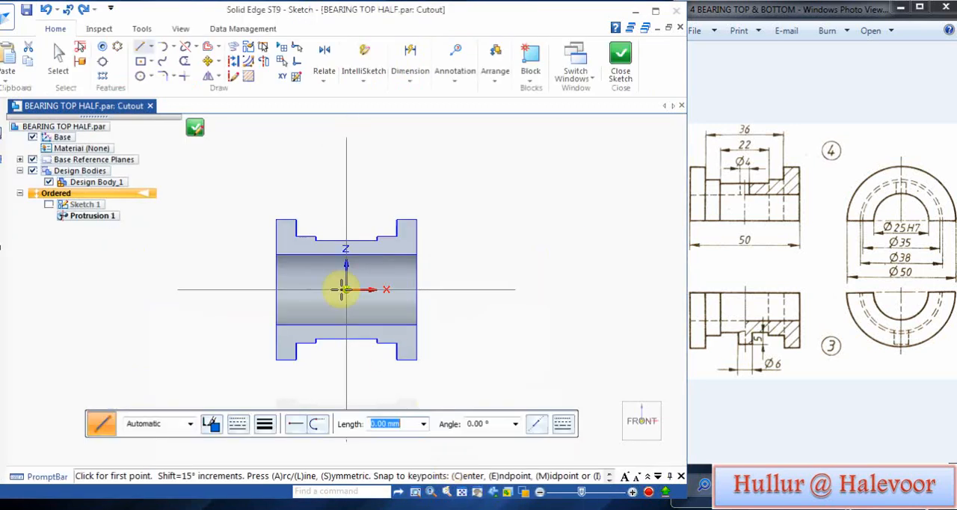
pyautogui.click(140, 76)
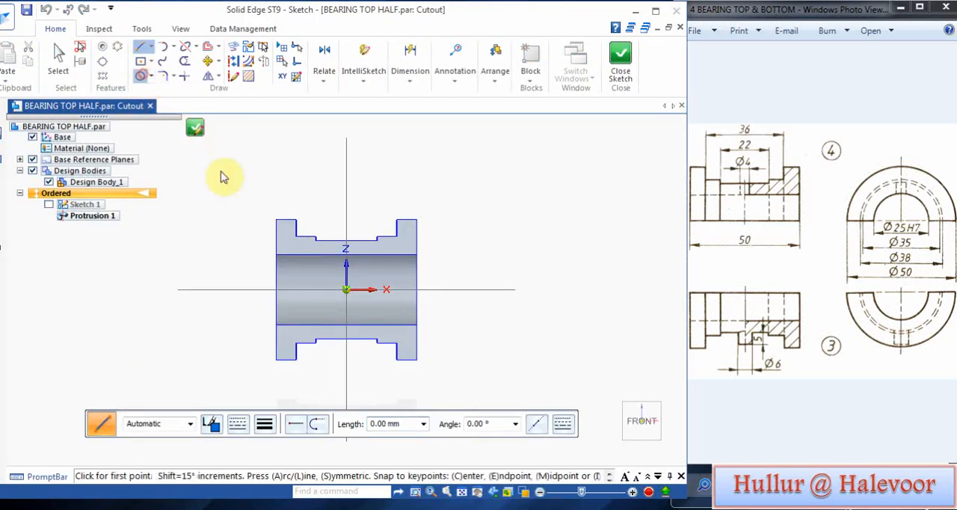
pyautogui.scroll(3, 361, 291)
pyautogui.click(340, 287)
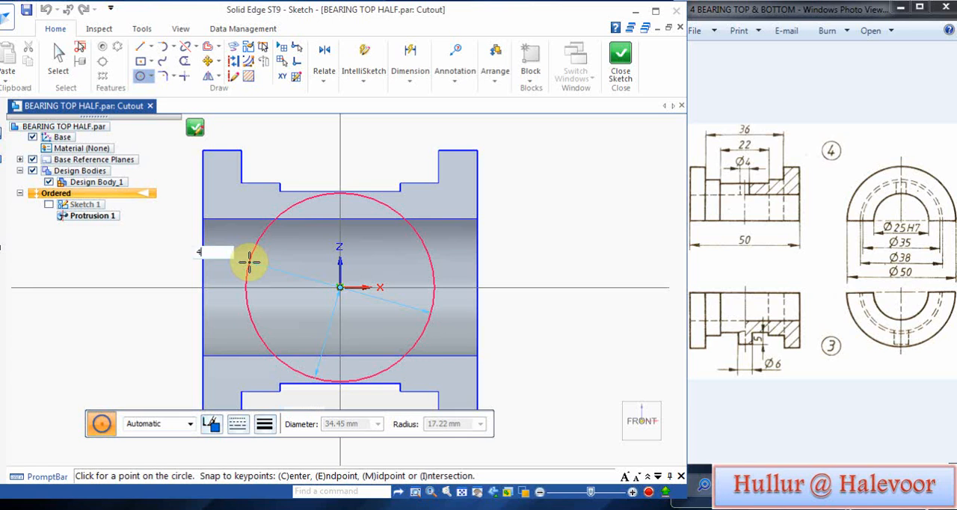
pyautogui.write('4')
pyautogui.press('Return')
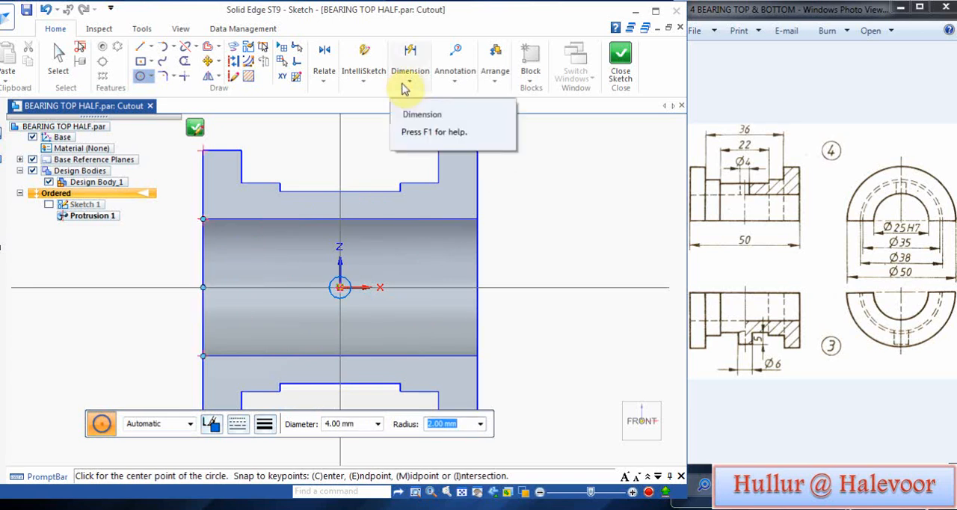
# Step: Dimension the diameter of the sketched circle, placing the dimension outside the bearing profile
pyautogui.click(407, 85)
pyautogui.click(413, 109)
pyautogui.click(350, 283)
pyautogui.click(562, 247)
pyautogui.click(521, 192)
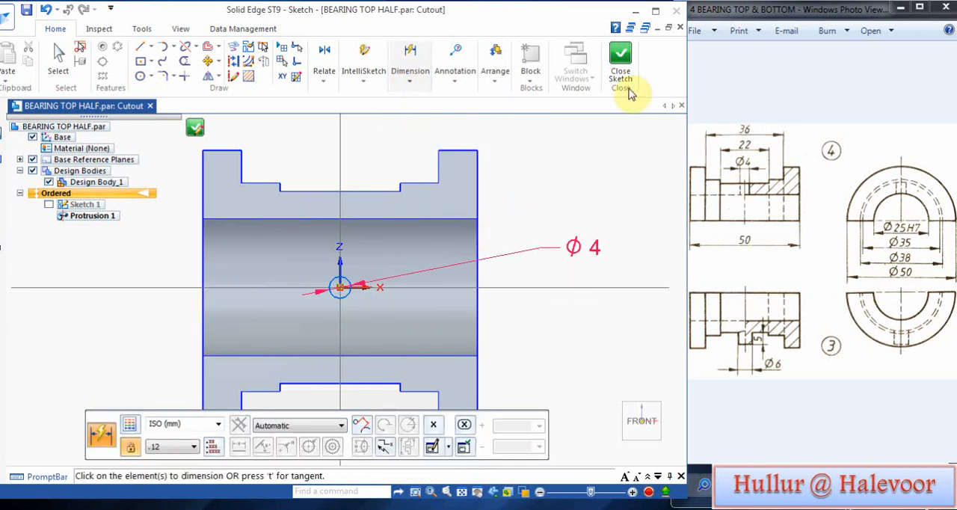
# Step: Close the sketch and cut the circle through the bearing wall towards the back of the Front plane
pyautogui.click(629, 89)
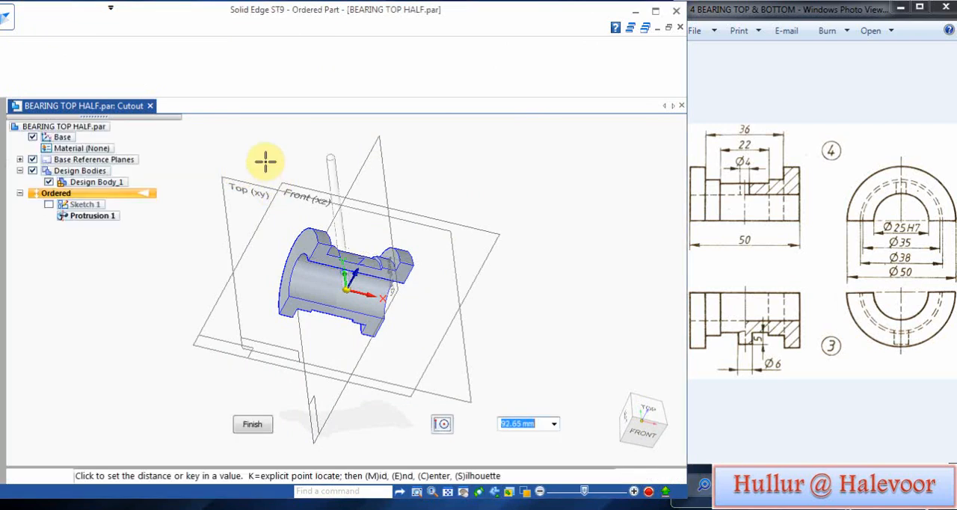
pyautogui.click(249, 163)
pyautogui.click(252, 424)
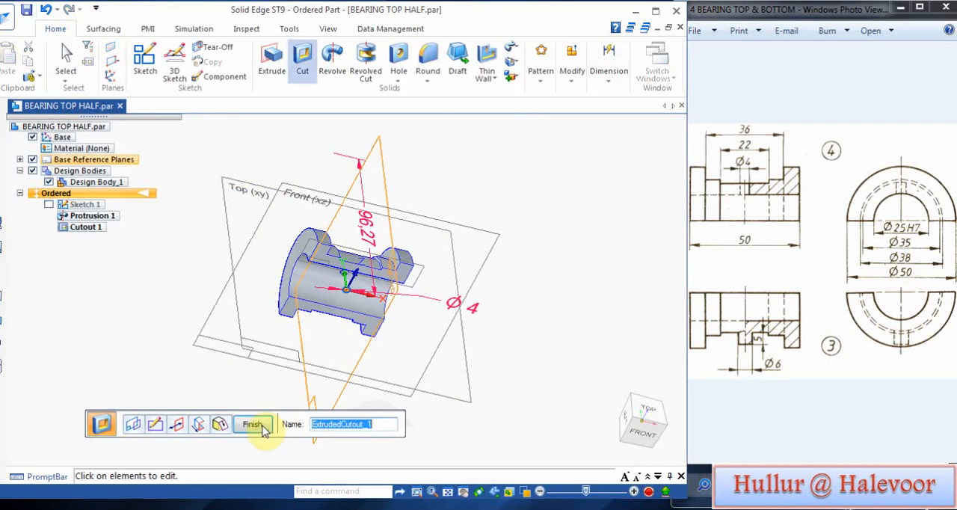
# Step: Hide the base reference planes and the base coordinate system, and leave the Cut command
pyautogui.click(33, 159)
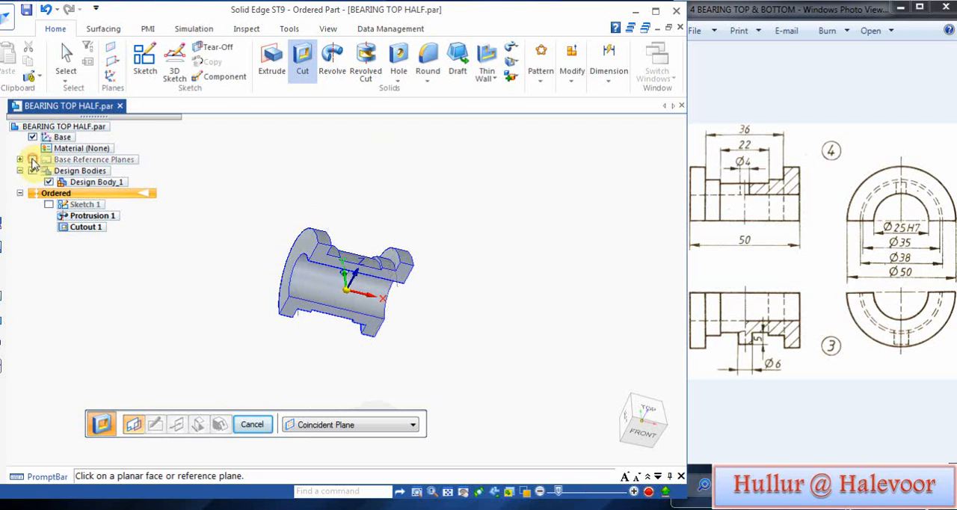
pyautogui.click(33, 137)
pyautogui.scroll(3, 324, 275)
pyautogui.moveTo(325, 275); pyautogui.dragTo(260, 185, button='middle')
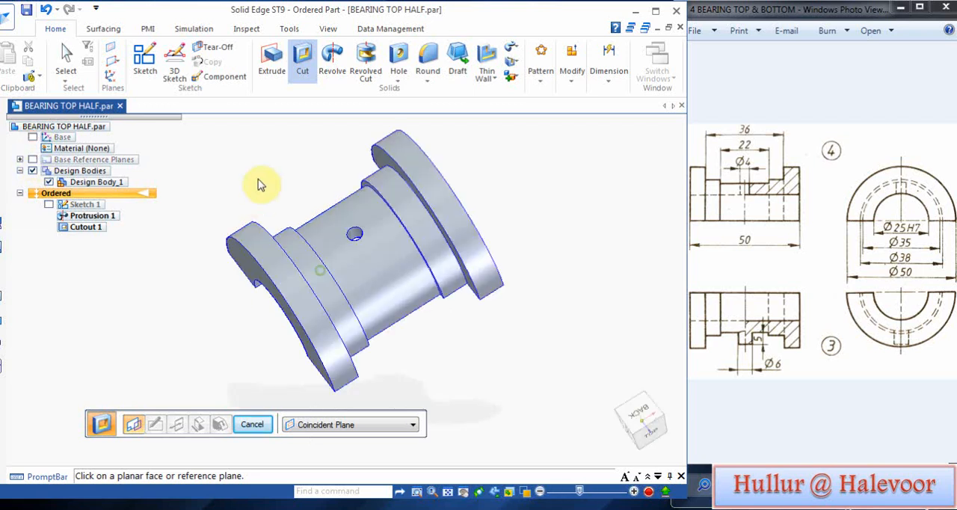
pyautogui.press('Escape')
# Step: Set the part's base colour style to Brass and save the top half
pyautogui.click(327, 29)
pyautogui.click(387, 48)
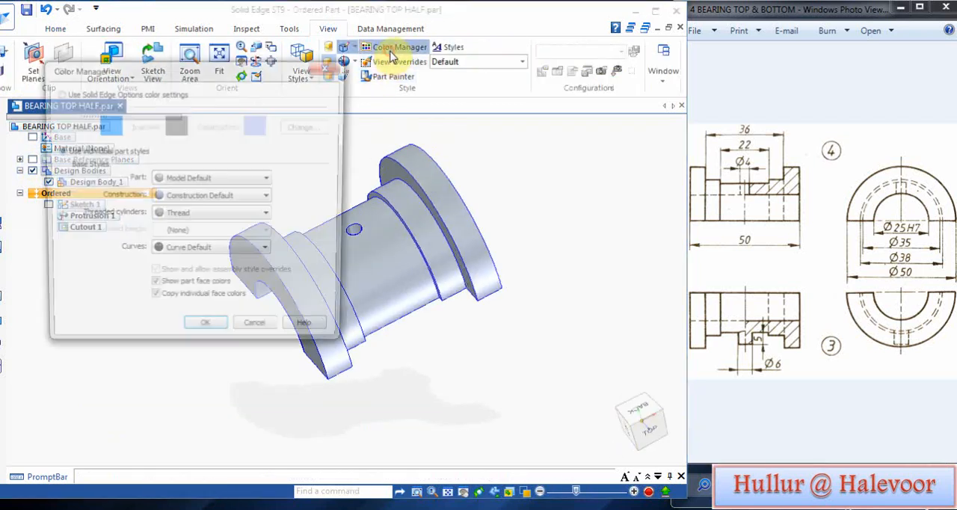
pyautogui.click(202, 180)
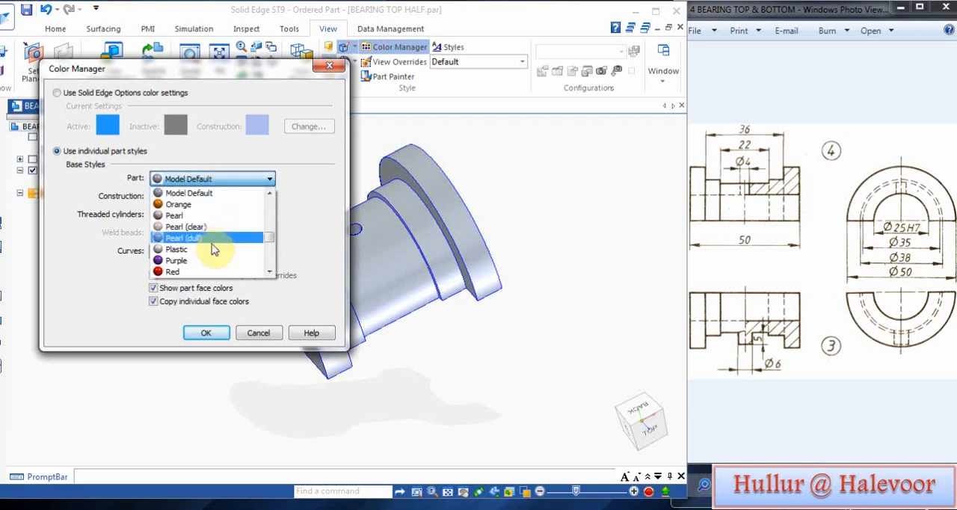
pyautogui.scroll(5, 223, 252)
pyautogui.click(188, 220)
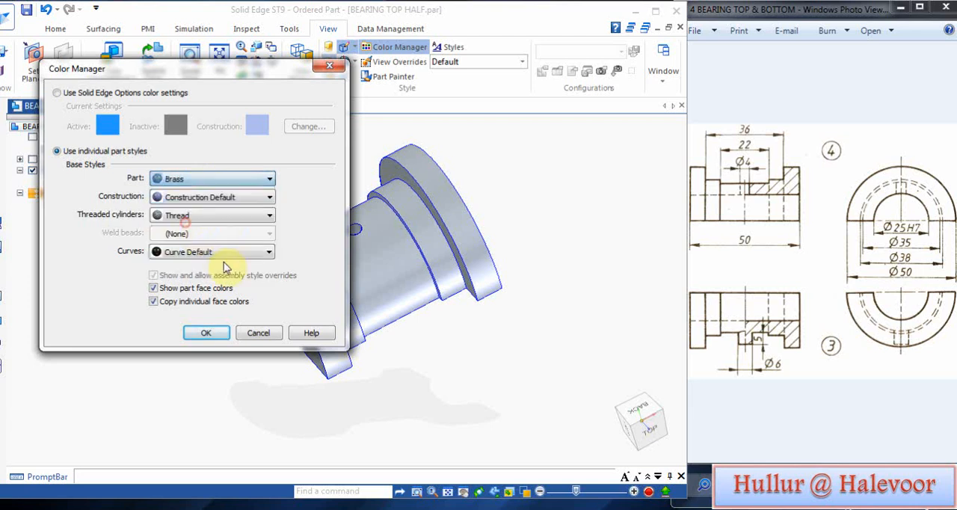
pyautogui.click(210, 334)
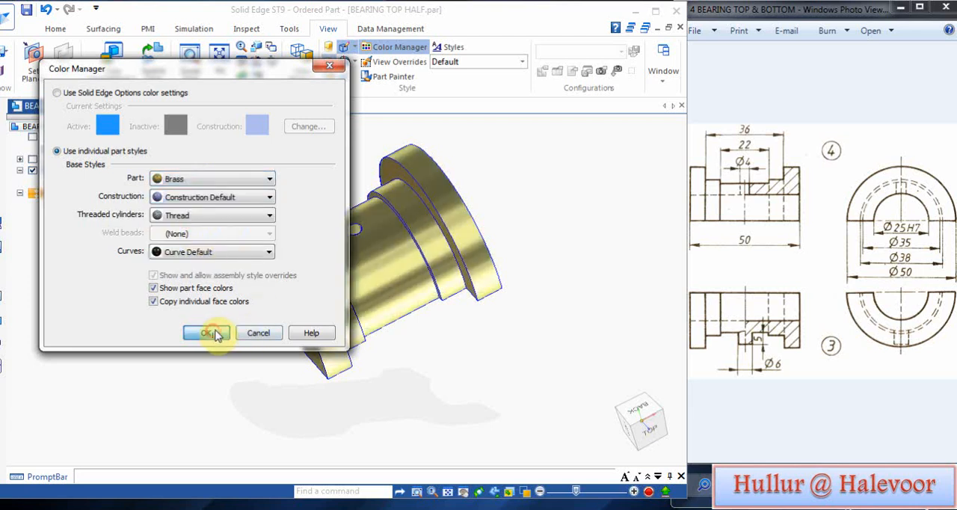
pyautogui.click(27, 13)
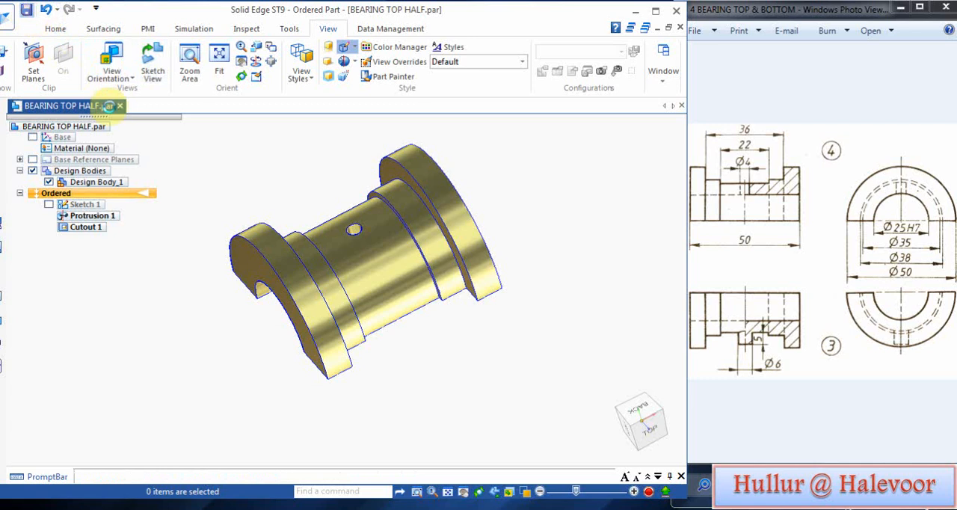
# Step: Close the top half and open BEARING BOTTOM HALF from the P B ASSY folder
pyautogui.click(677, 28)
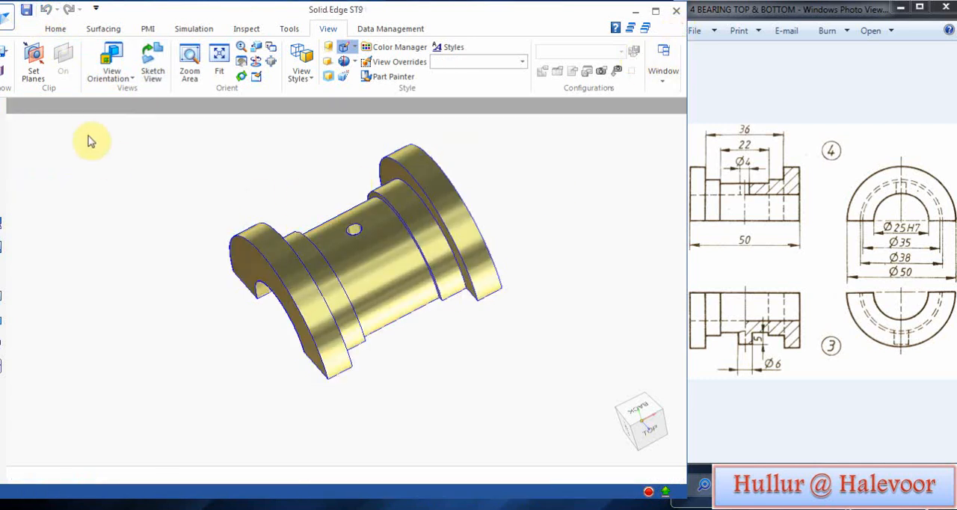
pyautogui.click(4, 15)
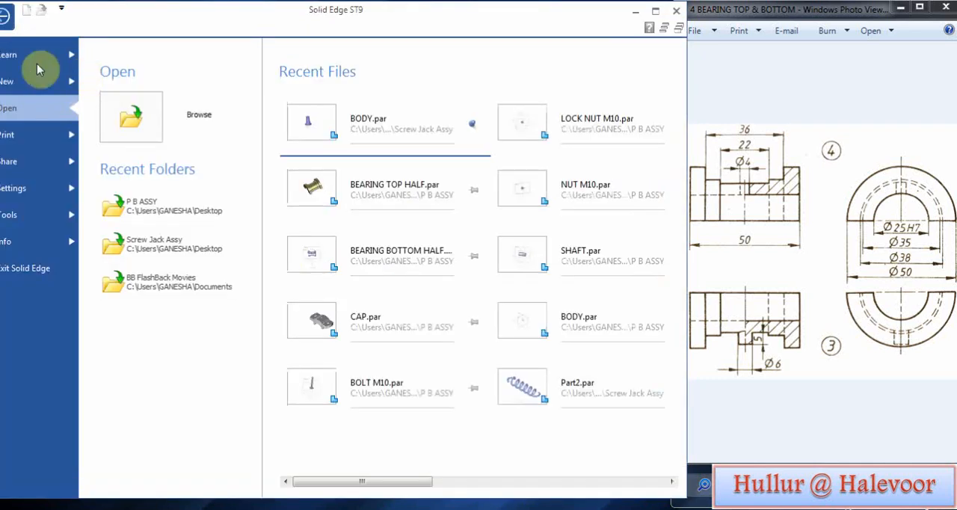
pyautogui.click(133, 115)
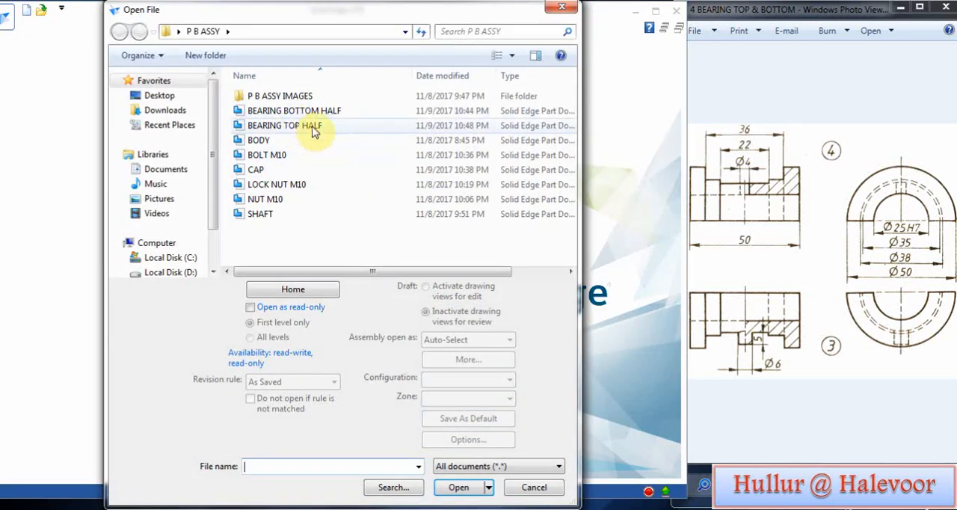
pyautogui.click(303, 111)
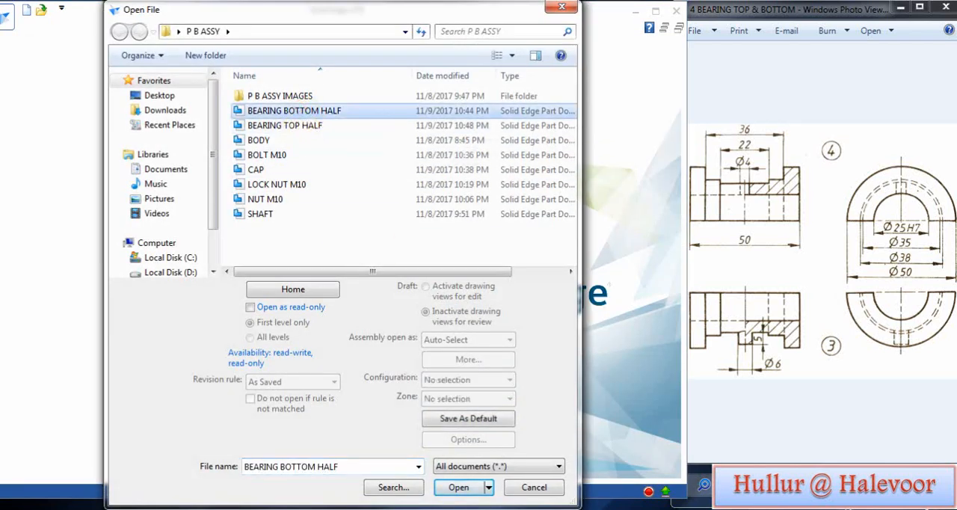
pyautogui.click(460, 487)
# Step: Start a revolved protrusion with its profile sketch on a plane coincident with the Top (xy) plane
pyautogui.click(332, 56)
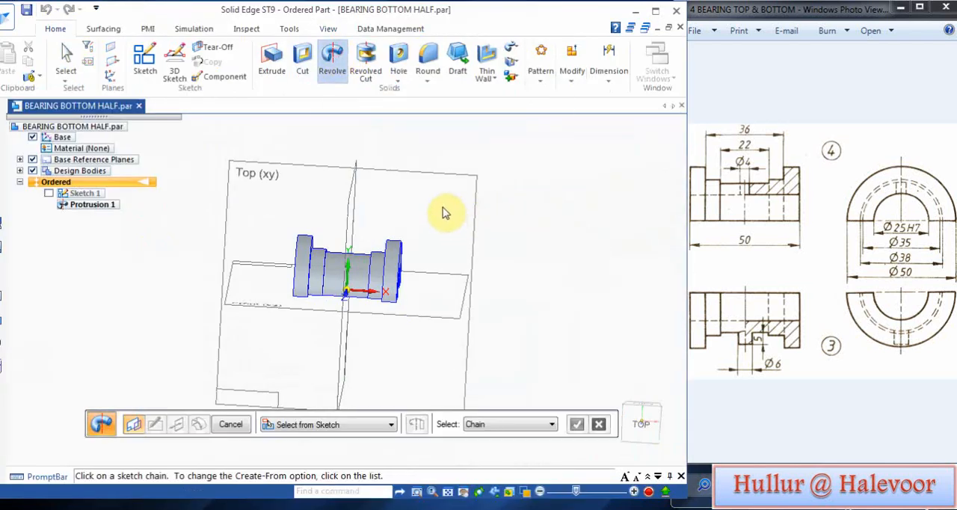
pyautogui.click(383, 424)
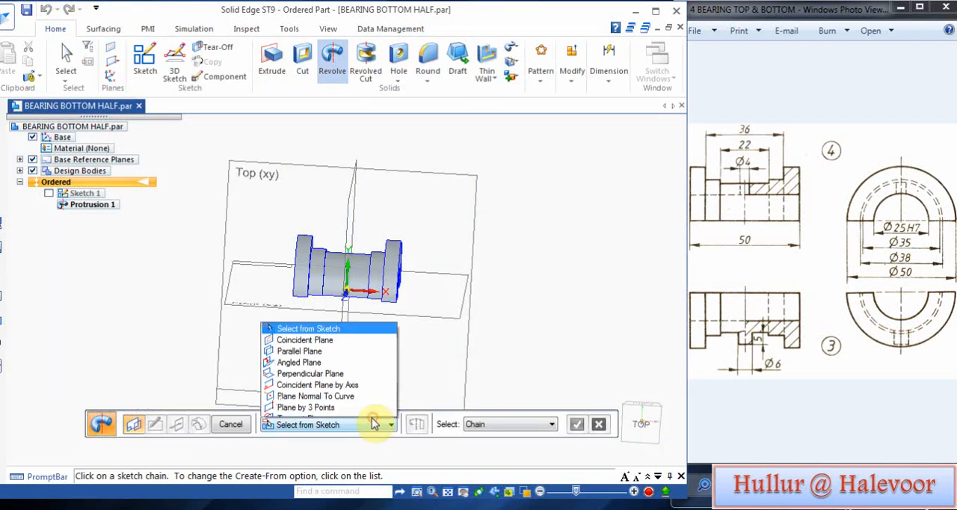
pyautogui.click(332, 310)
pyautogui.click(410, 177)
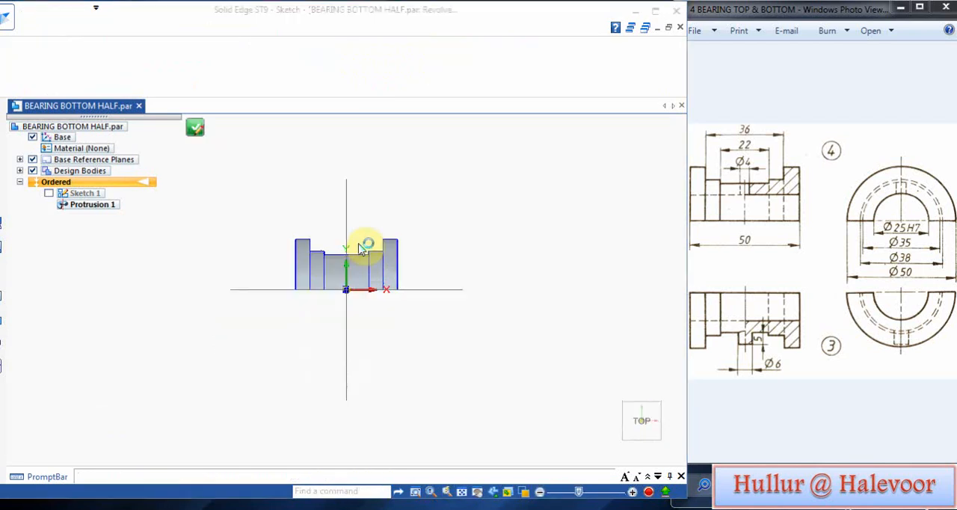
pyautogui.scroll(8, 352, 247)
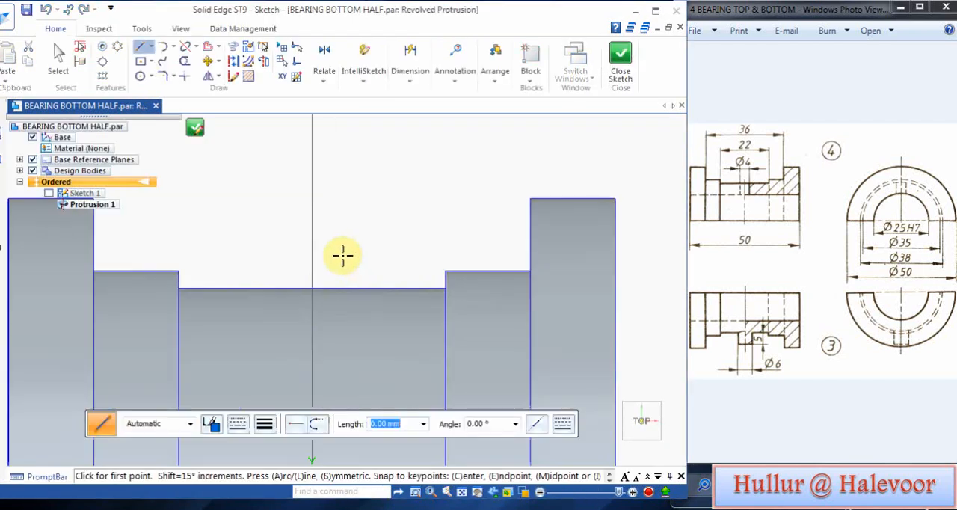
# Step: Draw a closed four-sided pin profile along the vertical axis, about 3.7 mm wide and 8 mm tall, starting inside the bearing's middle section
pyautogui.click(310, 307)
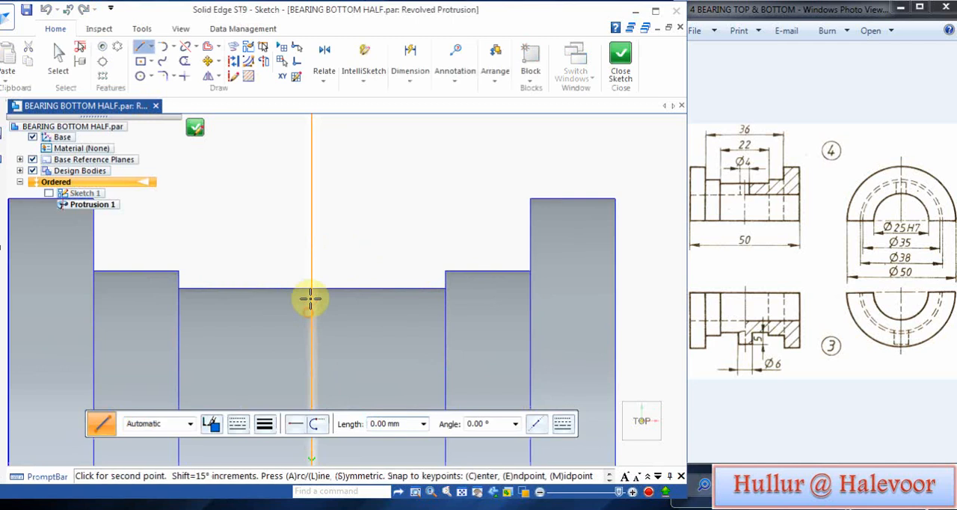
pyautogui.click(312, 213)
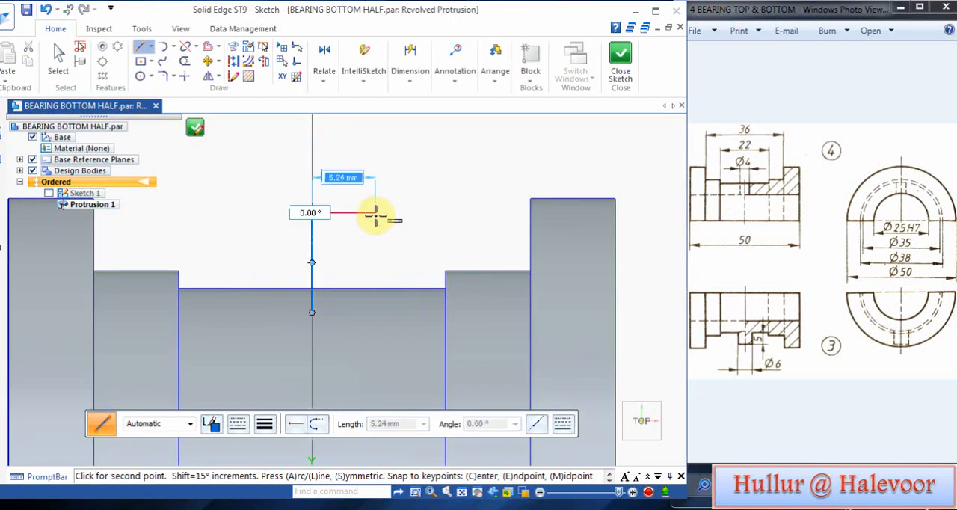
pyautogui.click(356, 214)
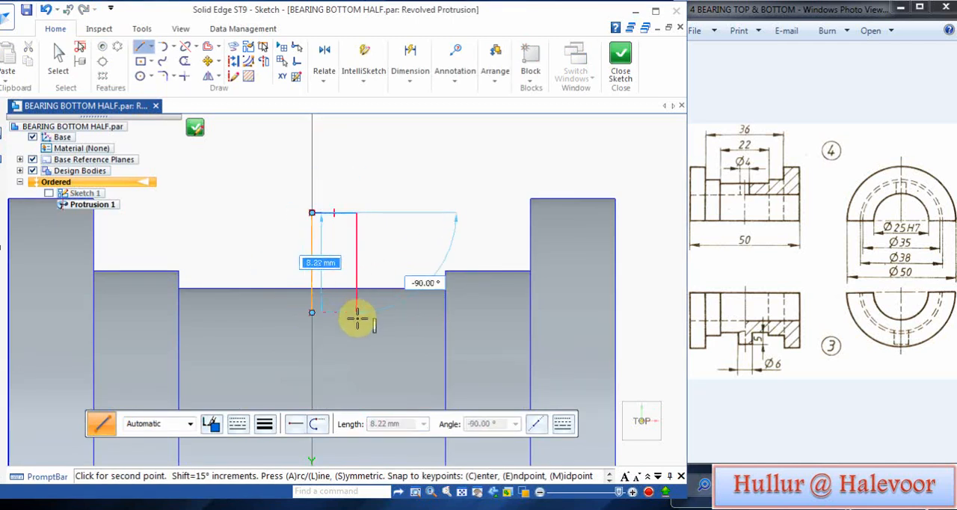
pyautogui.click(357, 317)
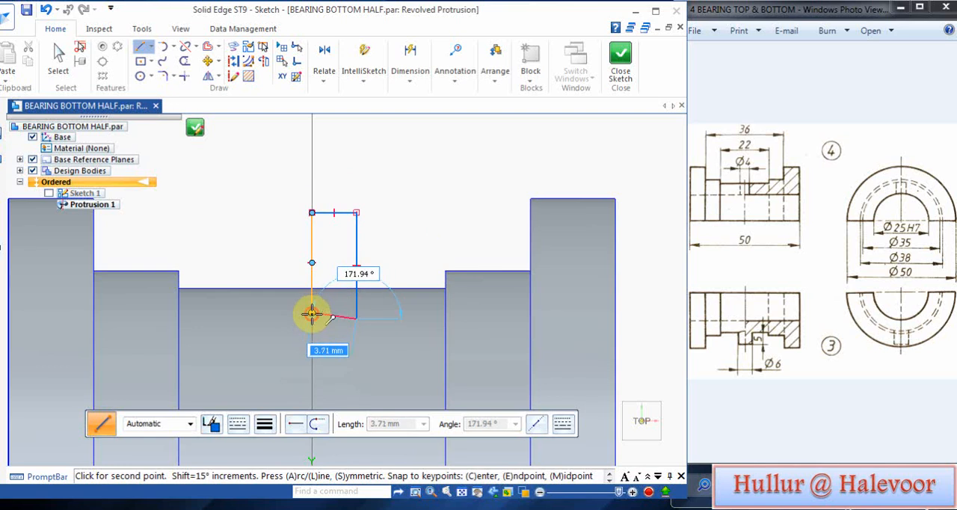
pyautogui.click(311, 312)
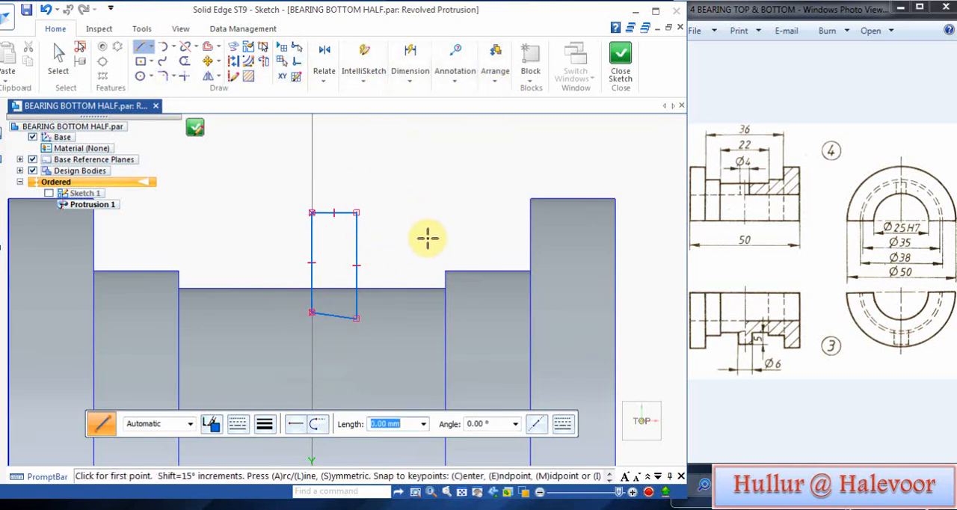
# Step: Dimension the pin profile's upper edge and set its width to 3 mm
pyautogui.click(419, 122)
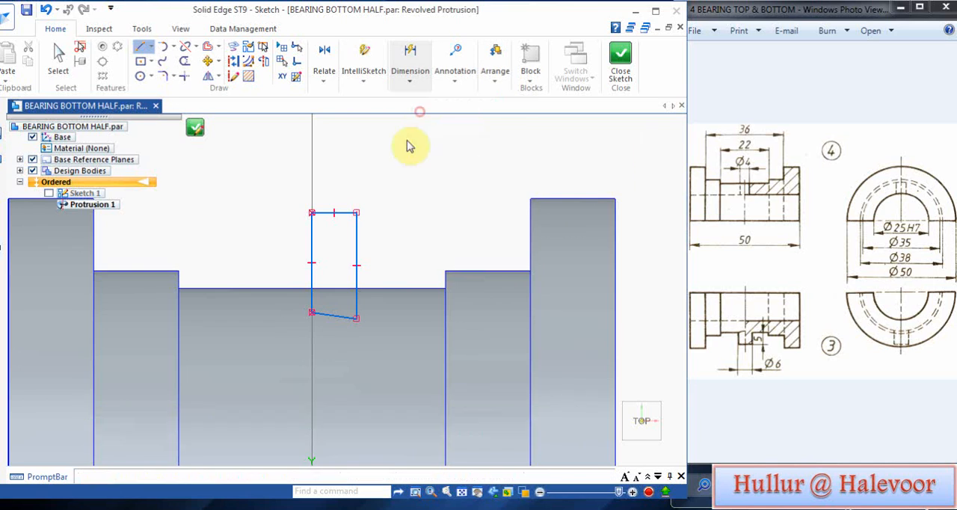
pyautogui.click(336, 213)
pyautogui.click(339, 173)
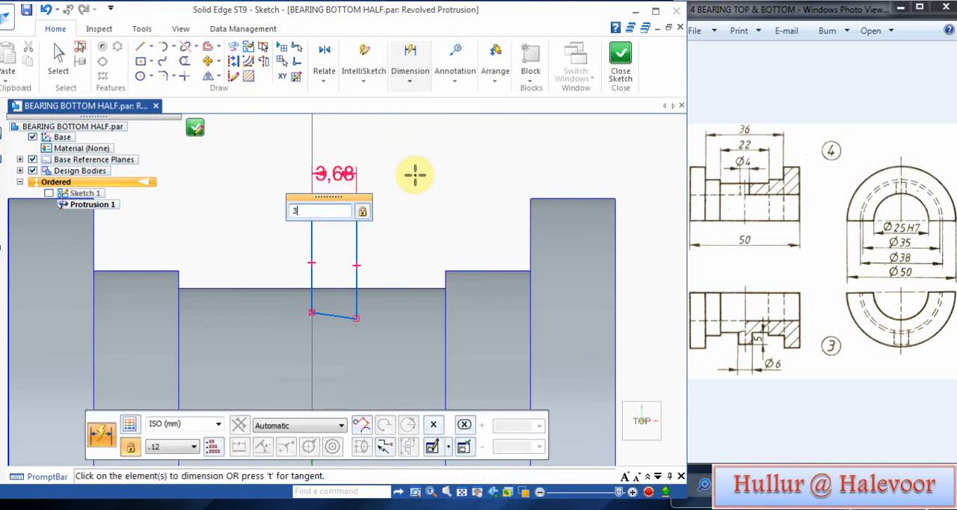
pyautogui.write('3')
pyautogui.press('Return')
# Step: Dimension the height from the bearing's middle outer surface to the pin profile's upper edge and set it to 5 mm
pyautogui.click(411, 82)
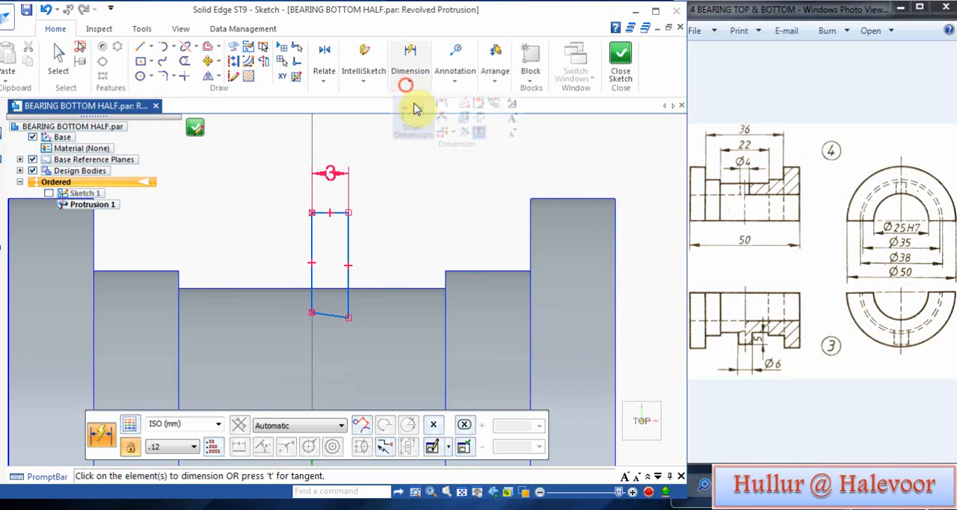
pyautogui.click(438, 102)
pyautogui.click(348, 228)
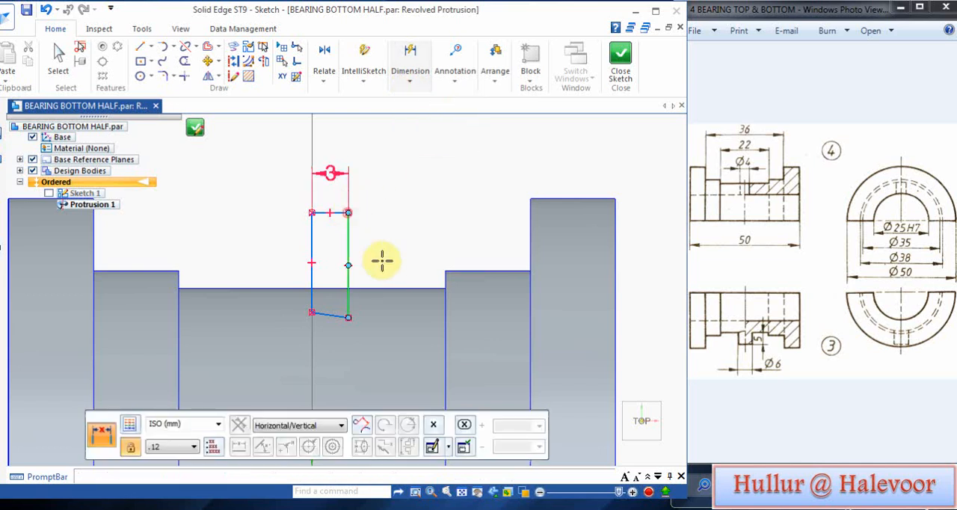
pyautogui.click(369, 286)
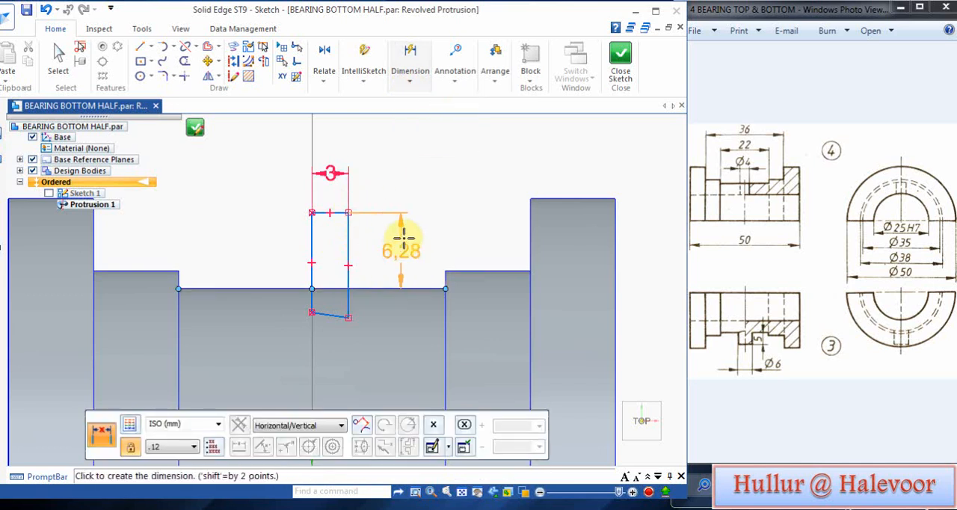
pyautogui.click(431, 229)
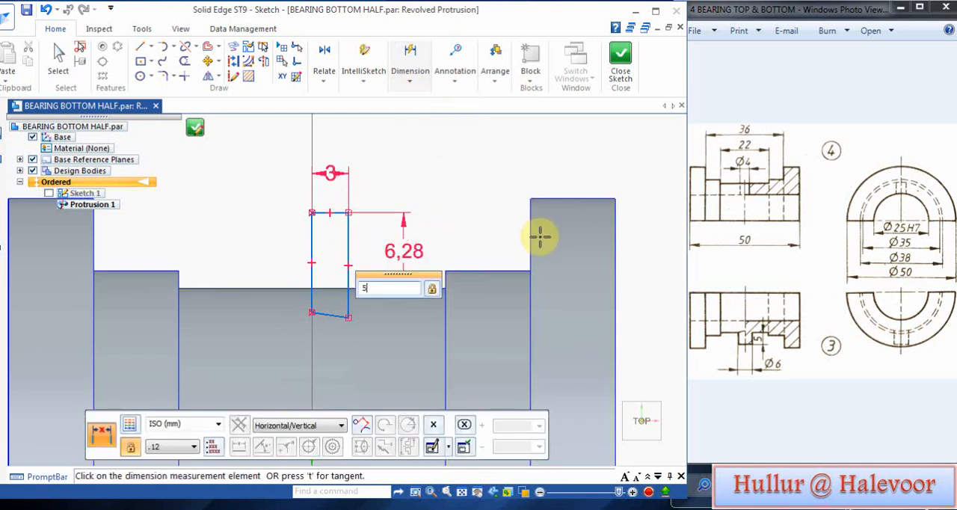
pyautogui.press('Return')
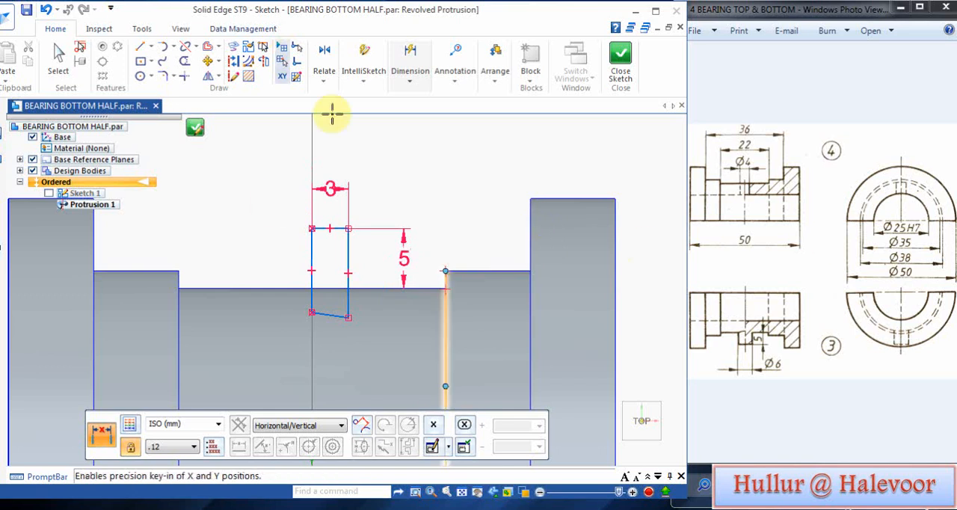
# Step: Set the profile line lying on the vertical axis as the axis of revolution and close the sketch
pyautogui.click(265, 63)
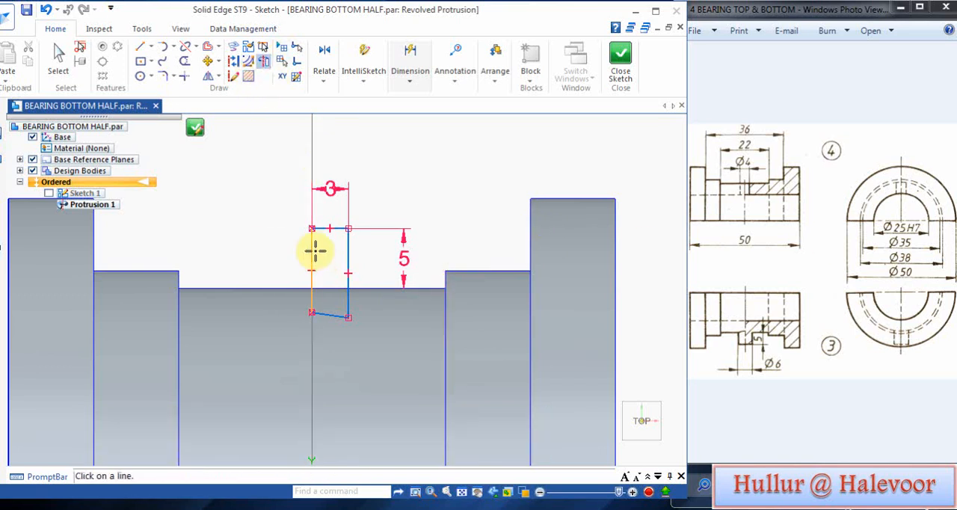
pyautogui.click(314, 252)
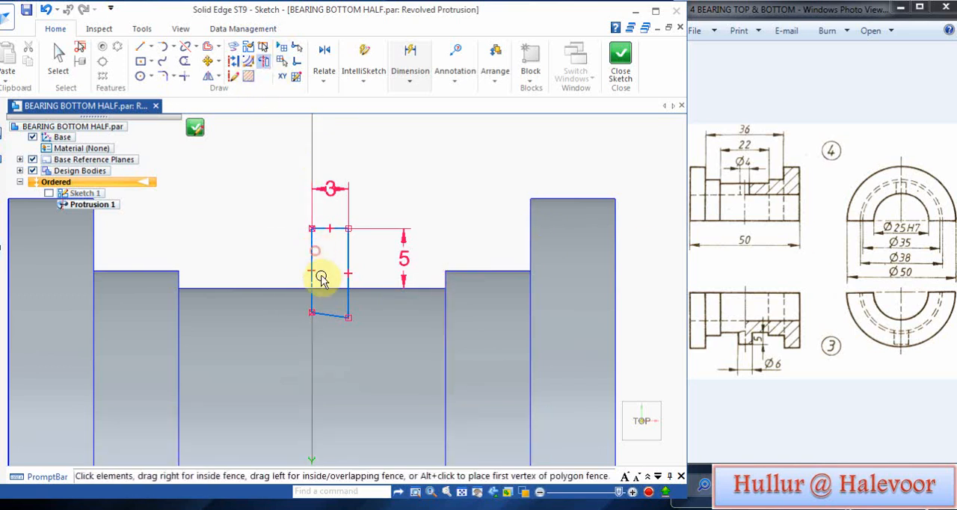
pyautogui.click(195, 129)
# Step: Revolve the profile through a full turn to form the pin, finish the feature and save the part
pyautogui.click(344, 423)
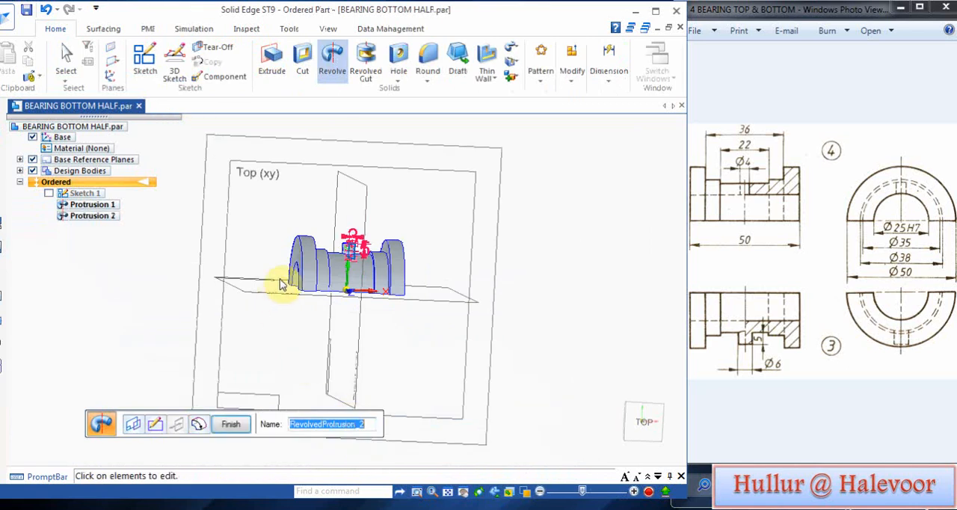
pyautogui.click(230, 423)
pyautogui.scroll(2, 389, 230)
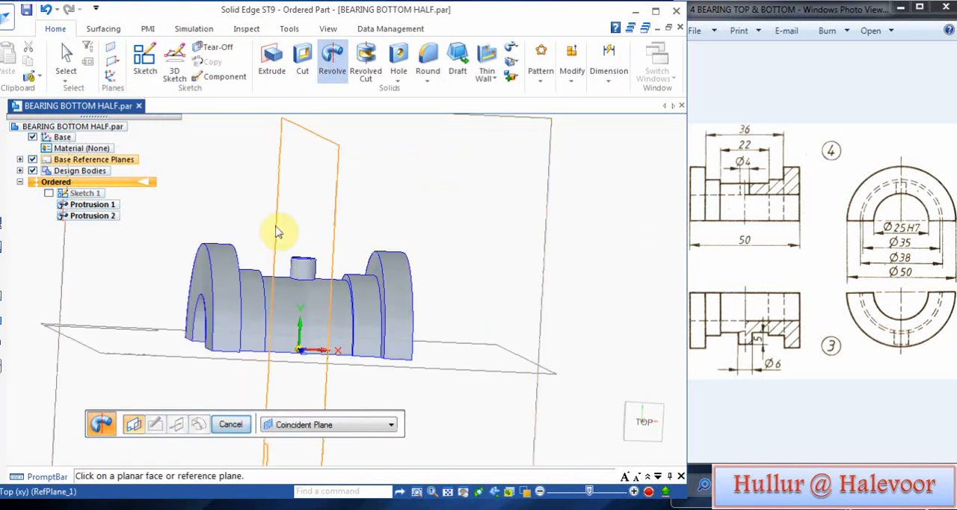
pyautogui.click(26, 10)
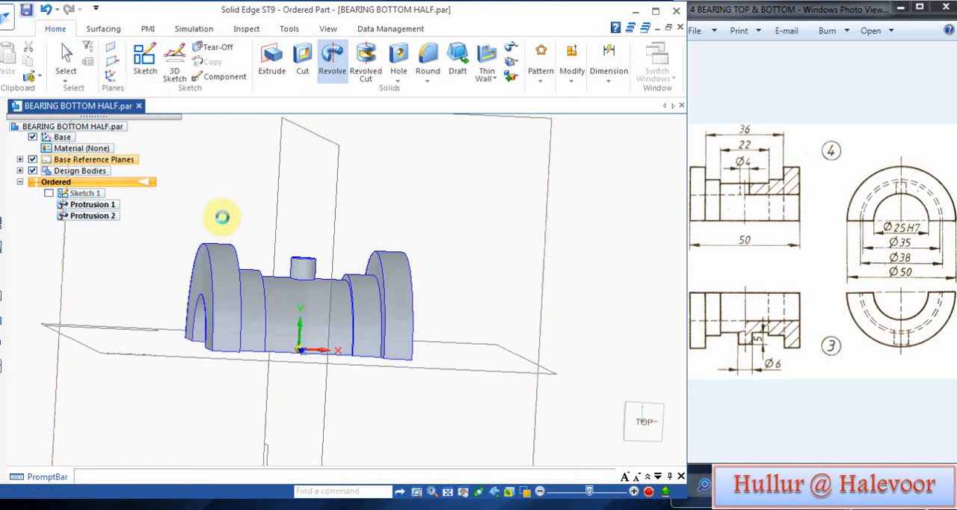
# Step: Set the part's base colour style to Brass and hide the base reference planes
pyautogui.moveTo(209, 207); pyautogui.dragTo(224, 283, button='middle')
pyautogui.click(327, 28)
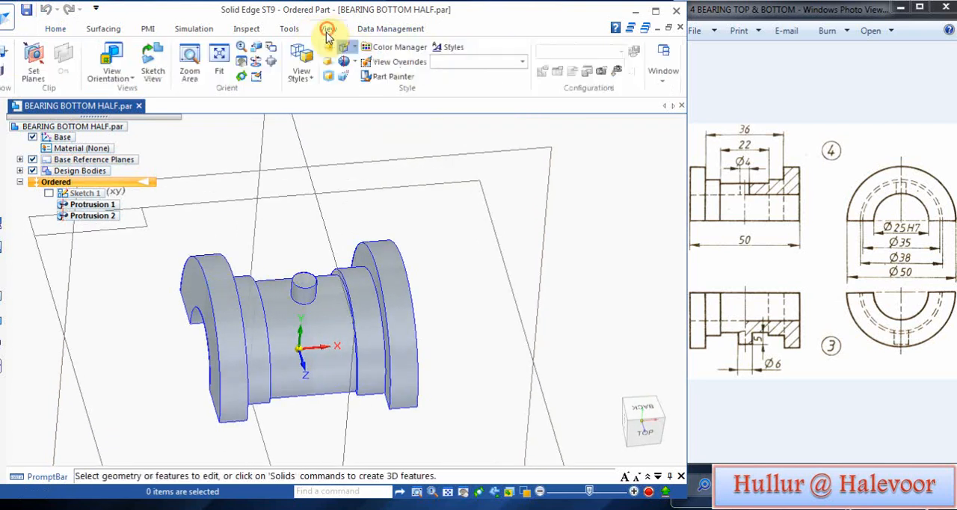
pyautogui.click(391, 46)
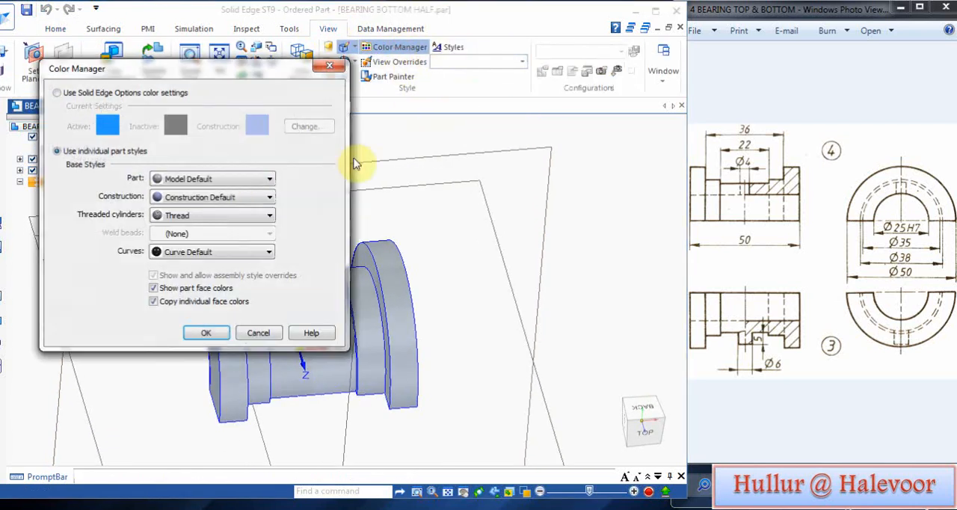
pyautogui.click(236, 178)
pyautogui.scroll(8, 224, 222)
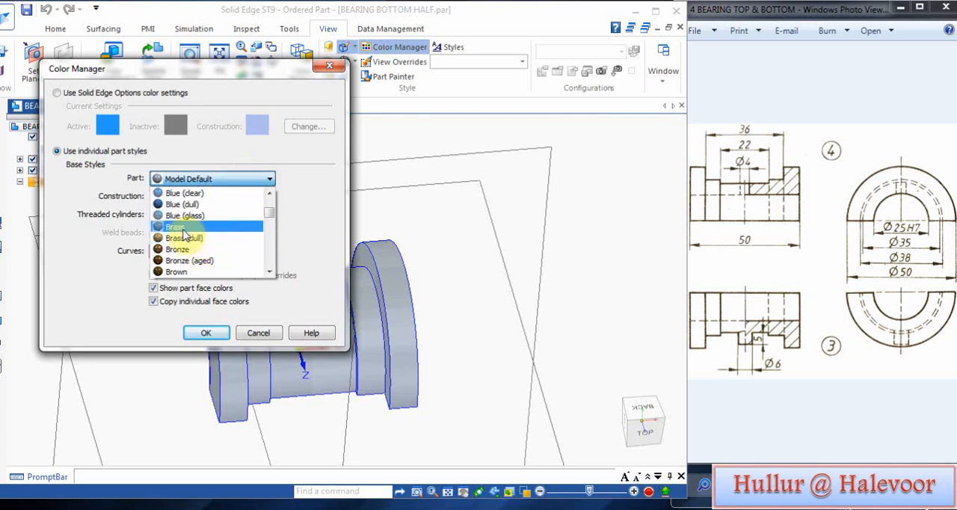
pyautogui.click(183, 226)
pyautogui.click(220, 333)
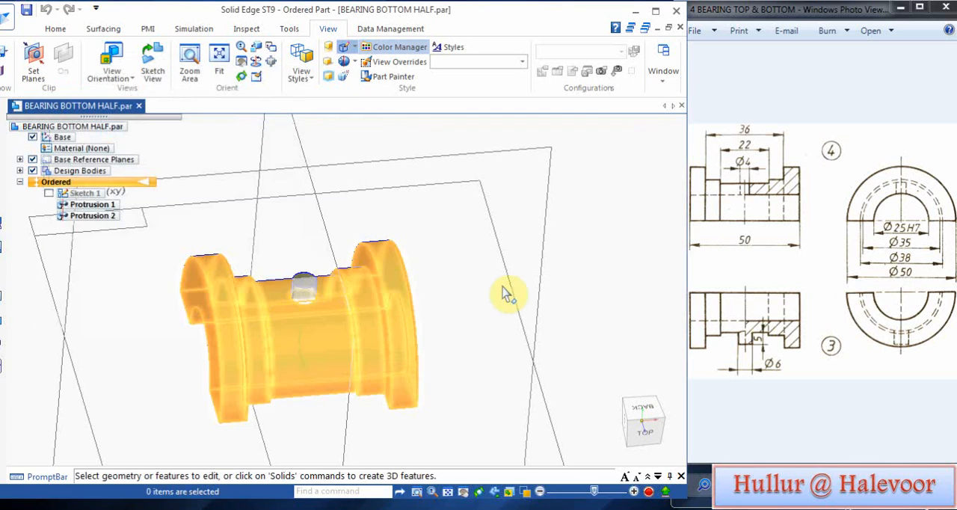
pyautogui.click(33, 159)
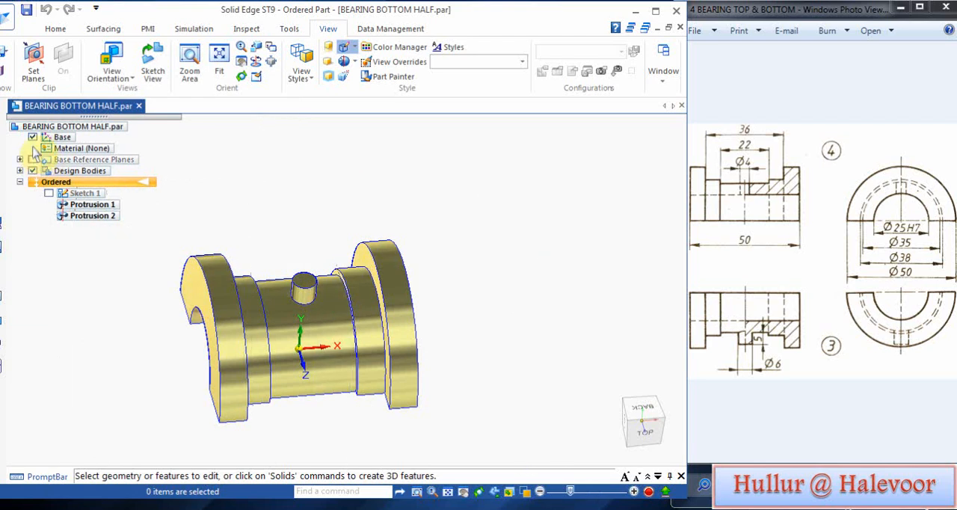
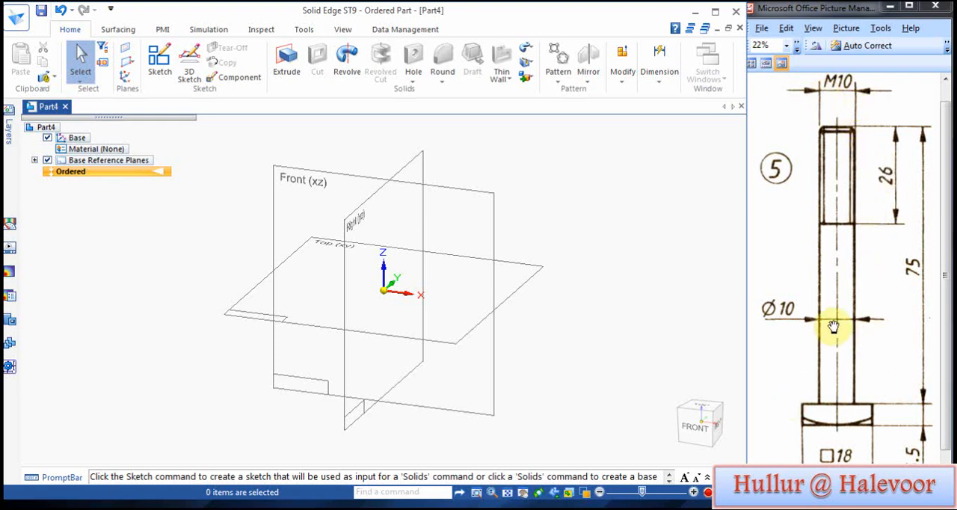
# Step: Start an extrusion on the top plane and sketch an 18 by 18 mm square centred on the origin with its corners on the axes
pyautogui.click(286, 60)
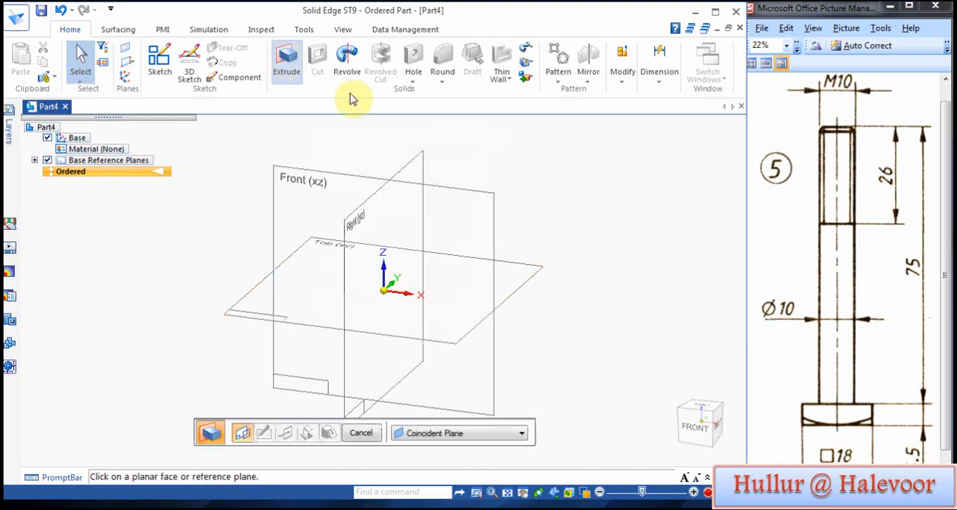
pyautogui.click(512, 287)
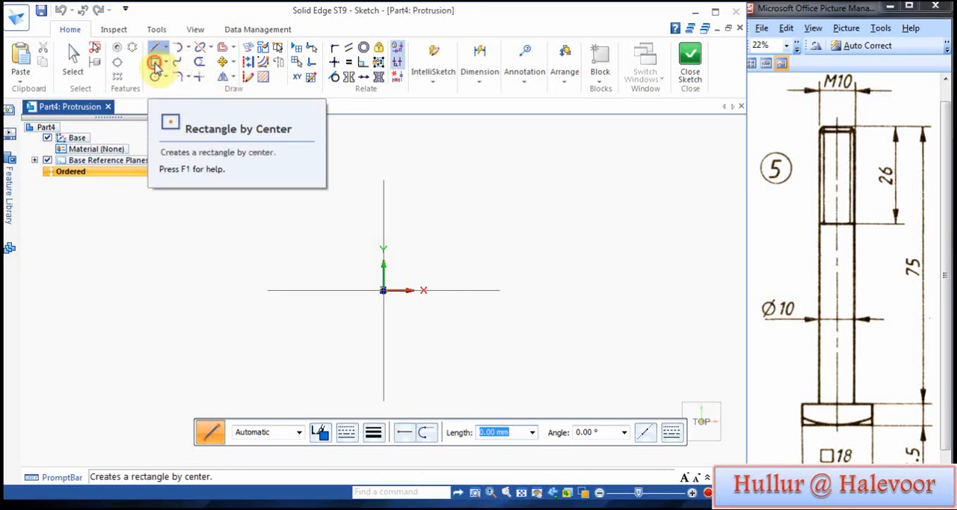
pyautogui.click(155, 62)
pyautogui.click(383, 290)
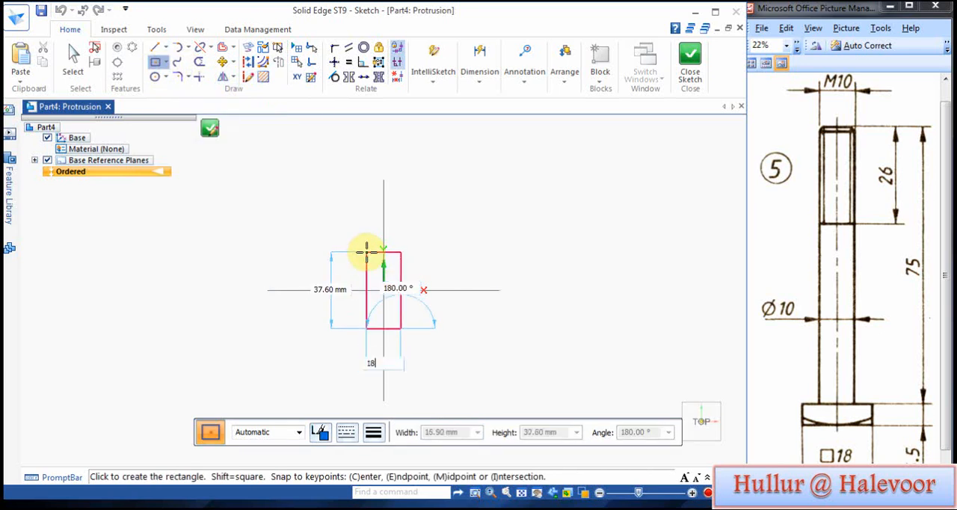
pyautogui.press('Tab')
pyautogui.write('18')
pyautogui.press('Tab')
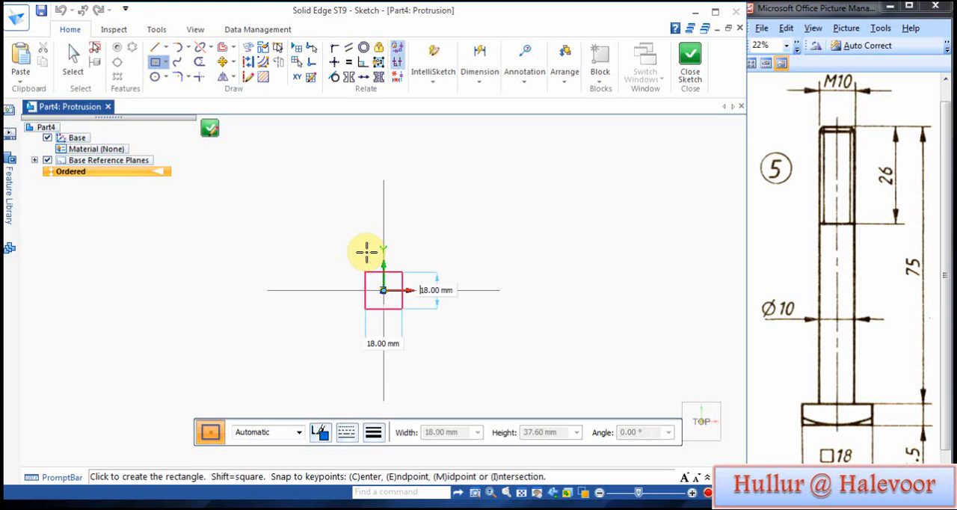
pyautogui.press('Return')
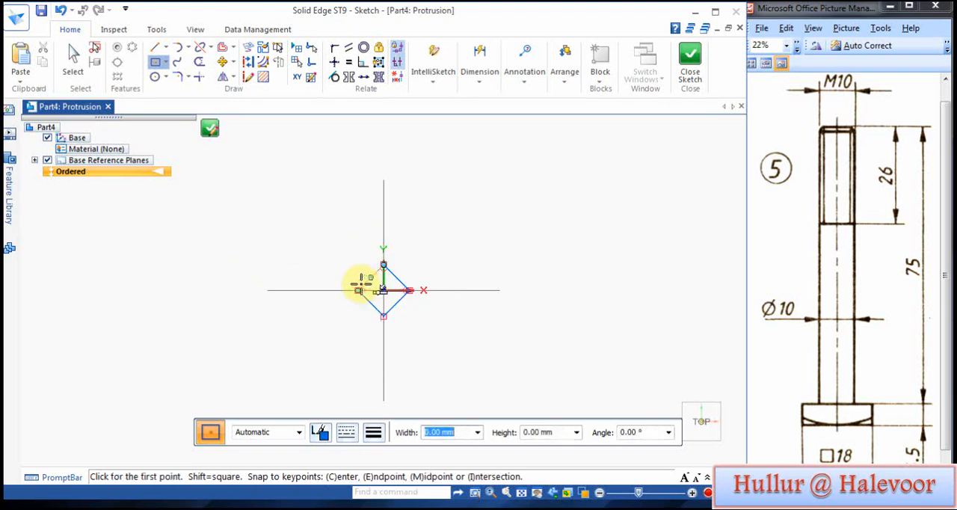
# Step: Close the sketch and extrude the square 6.5 mm downward from the top plane to form the bolt head
pyautogui.click(689, 57)
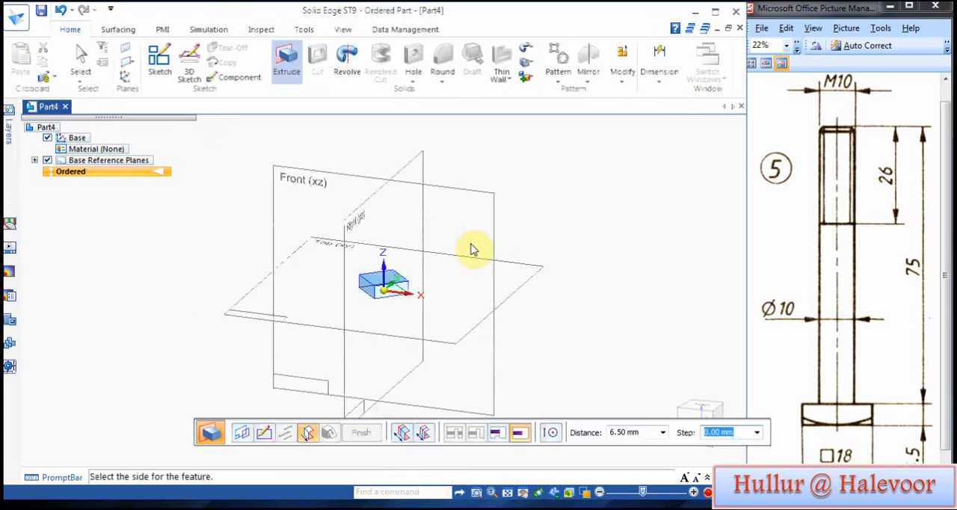
pyautogui.click(571, 317)
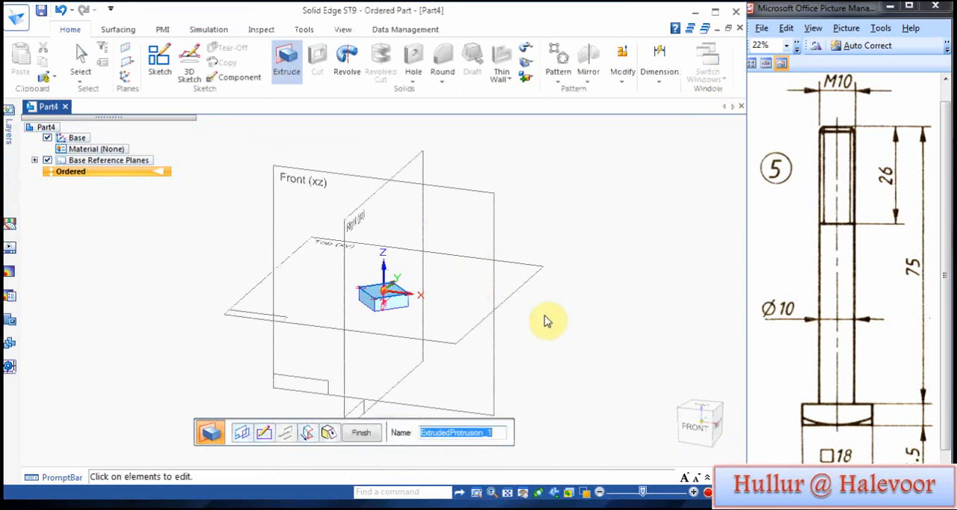
pyautogui.click(361, 431)
# Step: Start another extrusion on the head's upper face and sketch a 10 mm diameter circle centred on the origin
pyautogui.scroll(2, 331, 272)
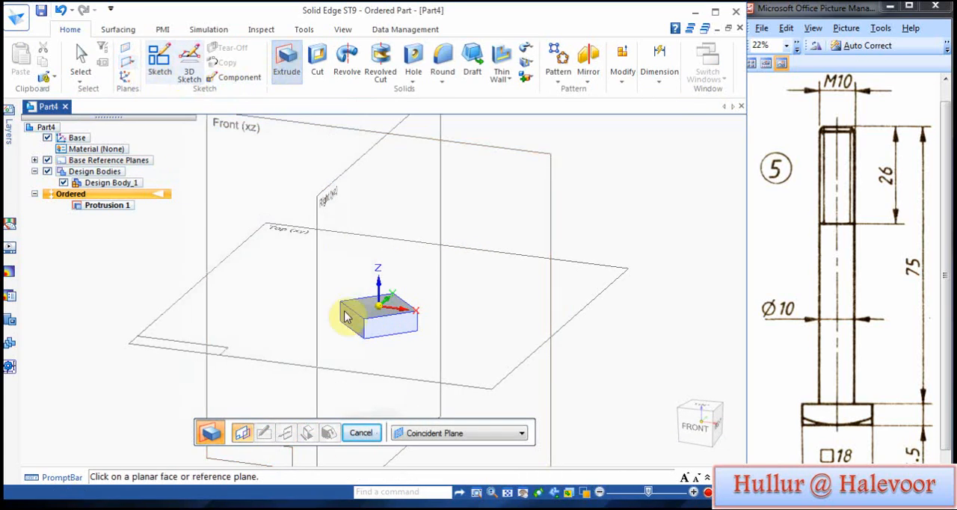
pyautogui.click(368, 306)
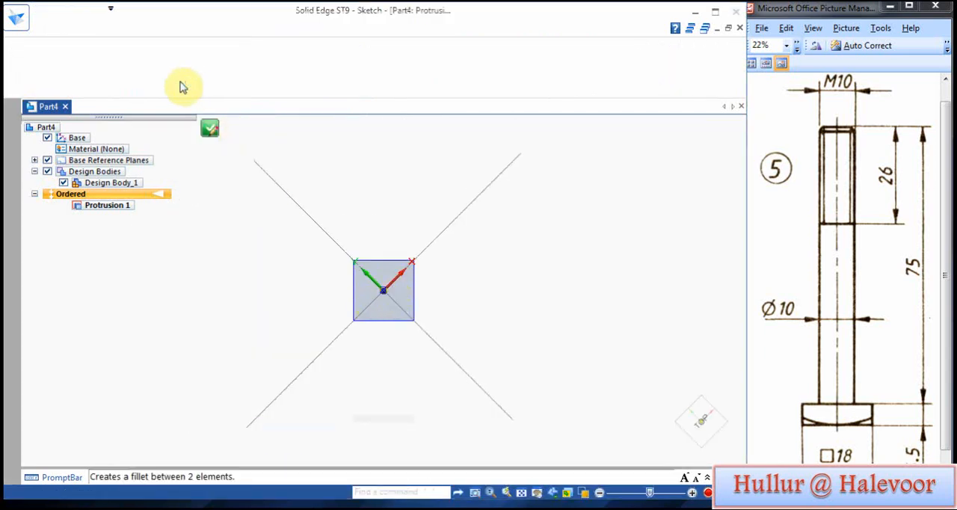
pyautogui.click(156, 78)
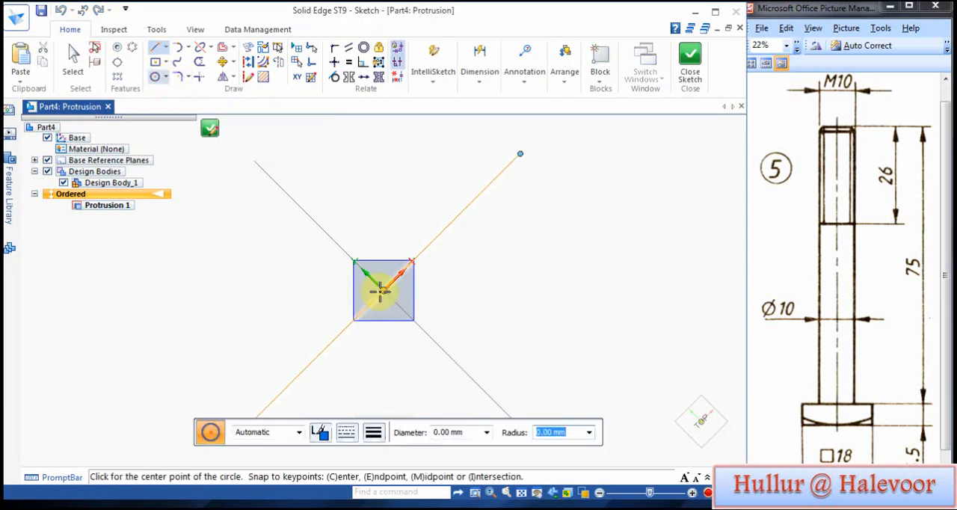
pyautogui.click(382, 290)
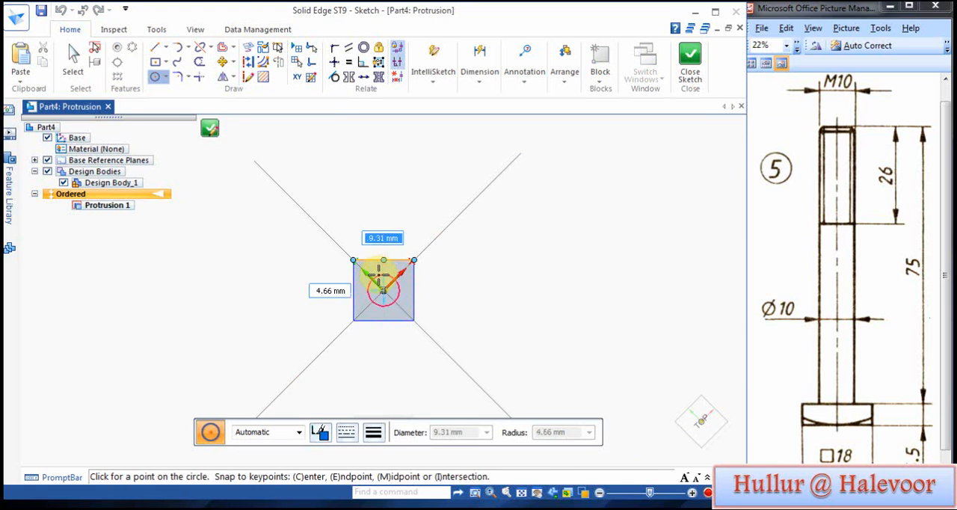
pyautogui.press('Return')
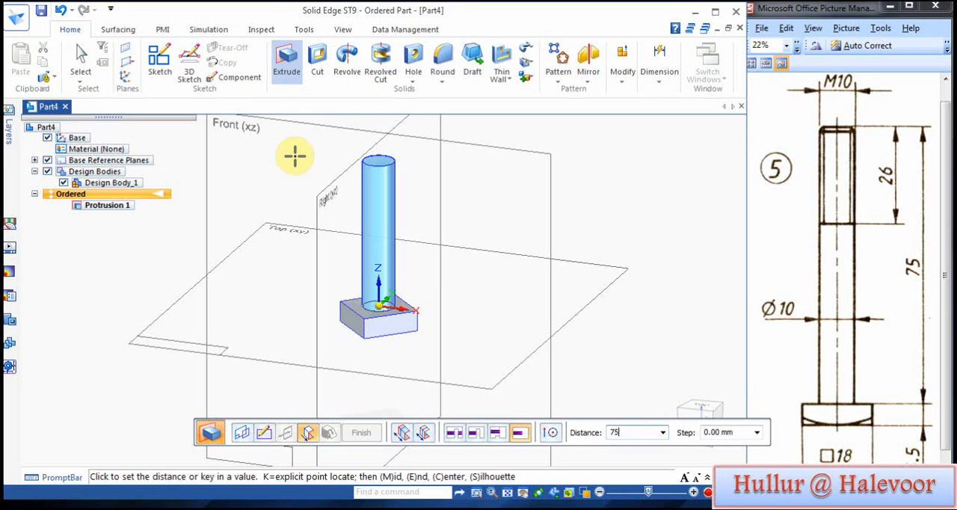
# Step: Extrude the circle 75 mm upward from the head to form the bolt shank and finish the feature
pyautogui.press('Tab')
pyautogui.click(296, 174)
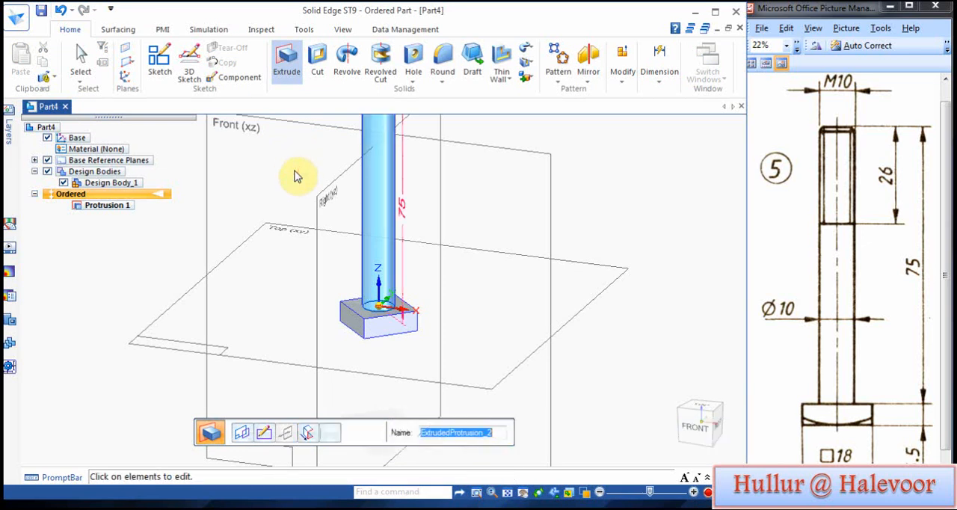
pyautogui.click(361, 432)
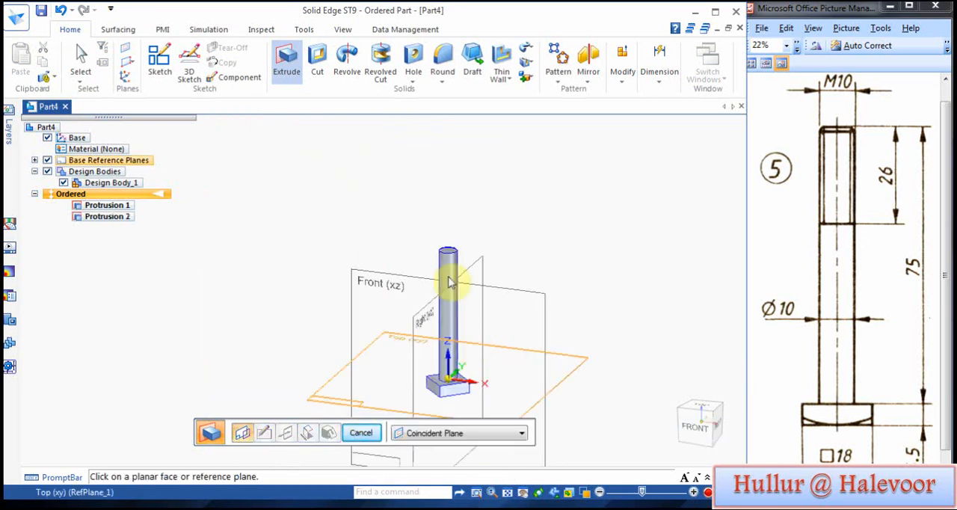
# Step: Add an ISO Metric M10 standard thread to the shank, offset 49 mm from the head end and running to the cylinder extent
pyautogui.click(413, 81)
pyautogui.click(434, 109)
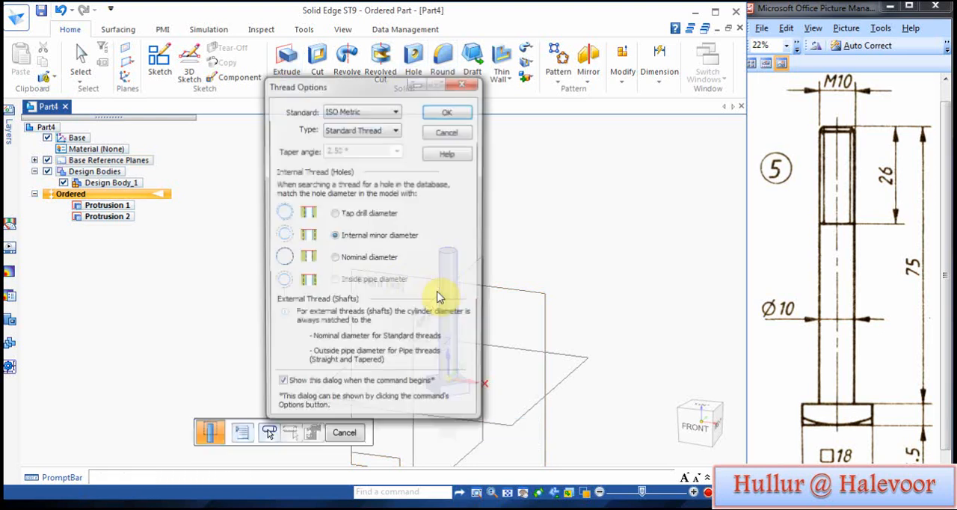
pyautogui.click(459, 116)
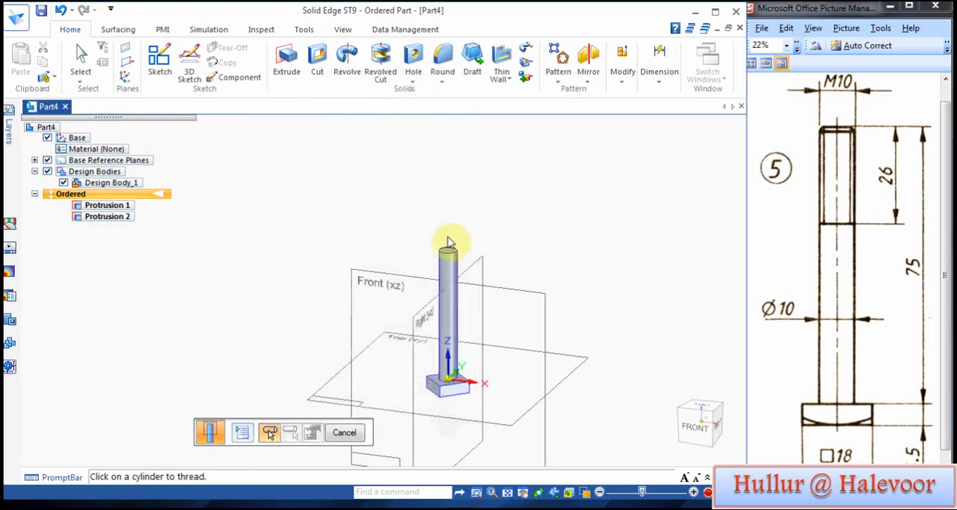
pyautogui.click(461, 283)
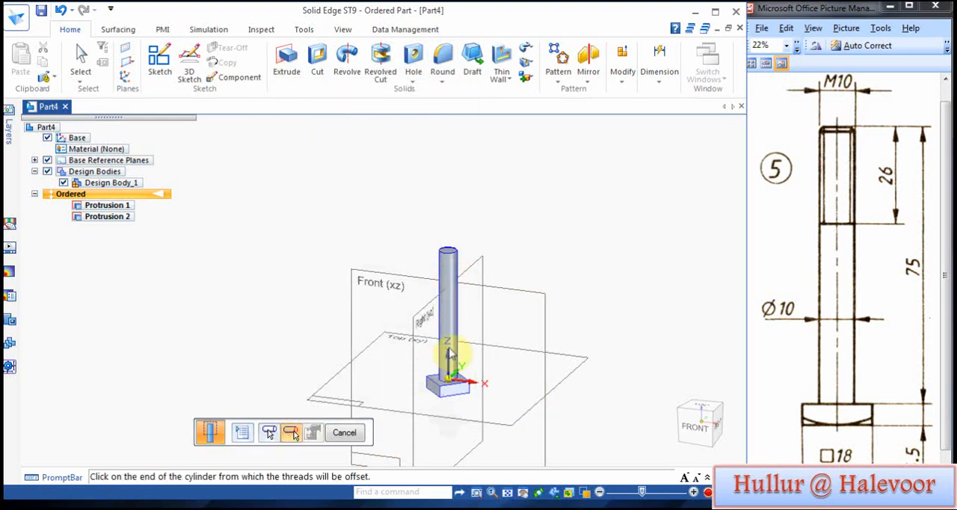
pyautogui.scroll(4, 449, 383)
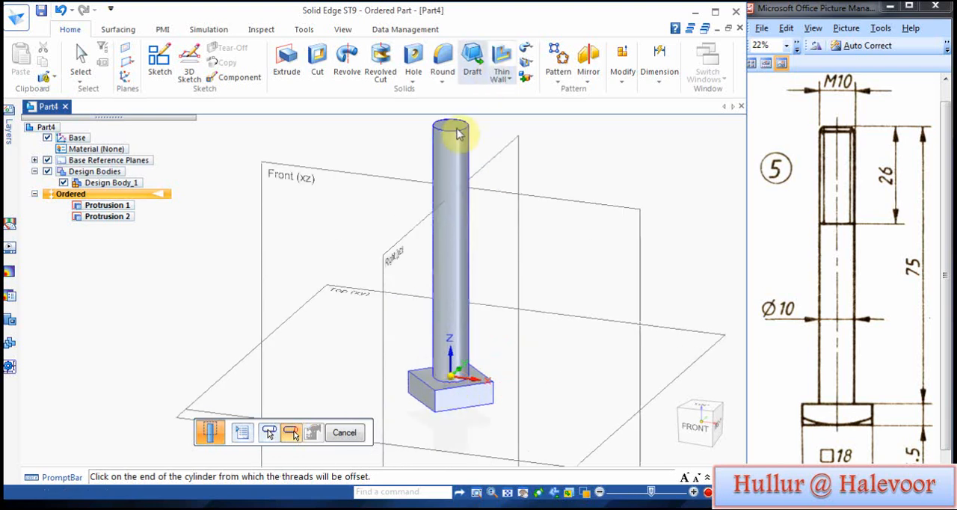
pyautogui.click(441, 388)
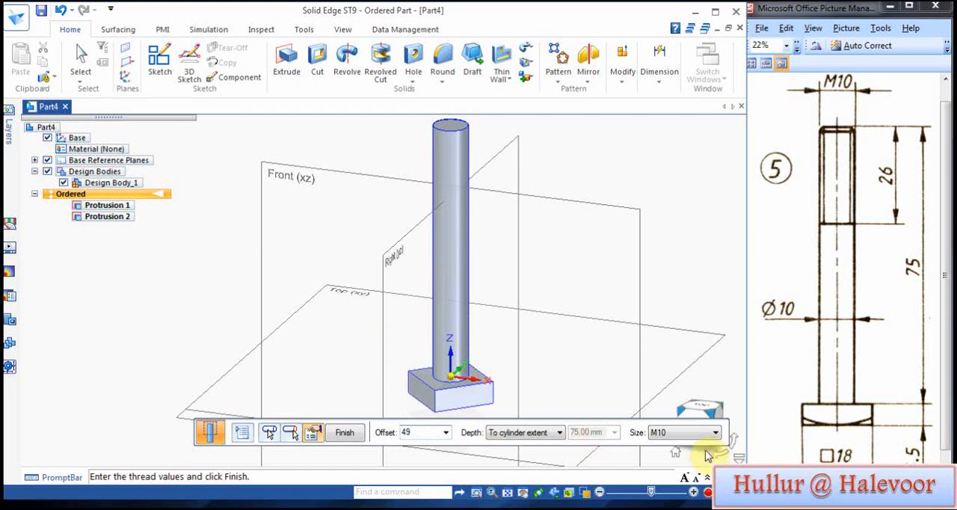
pyautogui.click(354, 433)
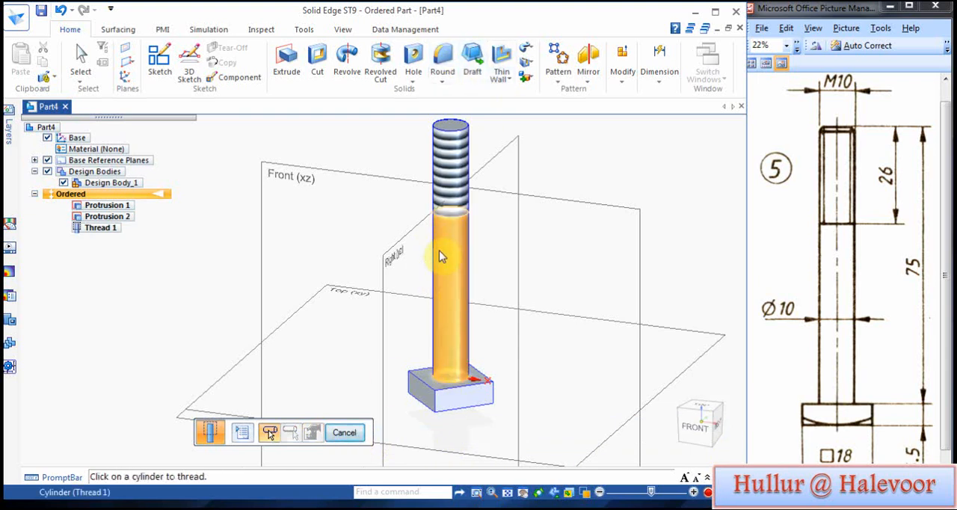
# Step: Chamfer the circular edge at the threaded end of the shank with a 1 mm setback
pyautogui.click(442, 80)
pyautogui.click(467, 109)
pyautogui.click(465, 126)
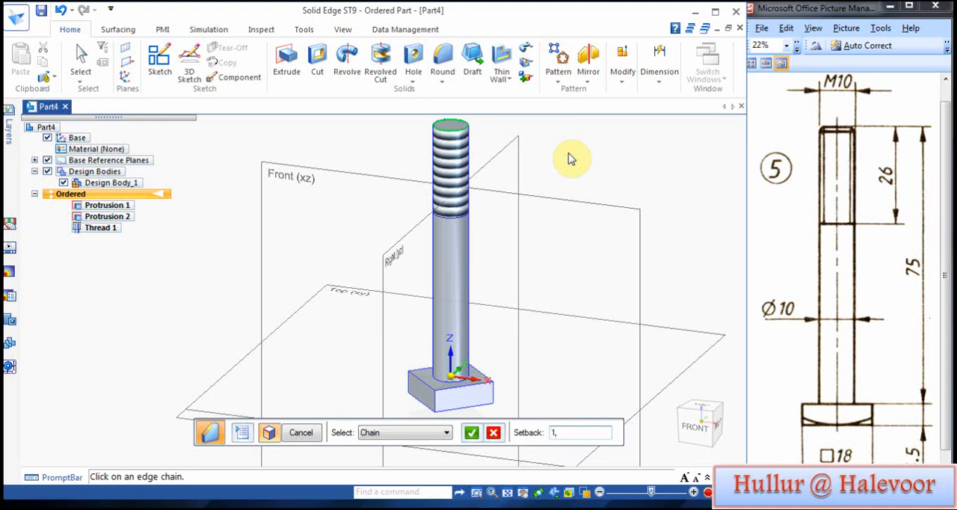
pyautogui.click(471, 434)
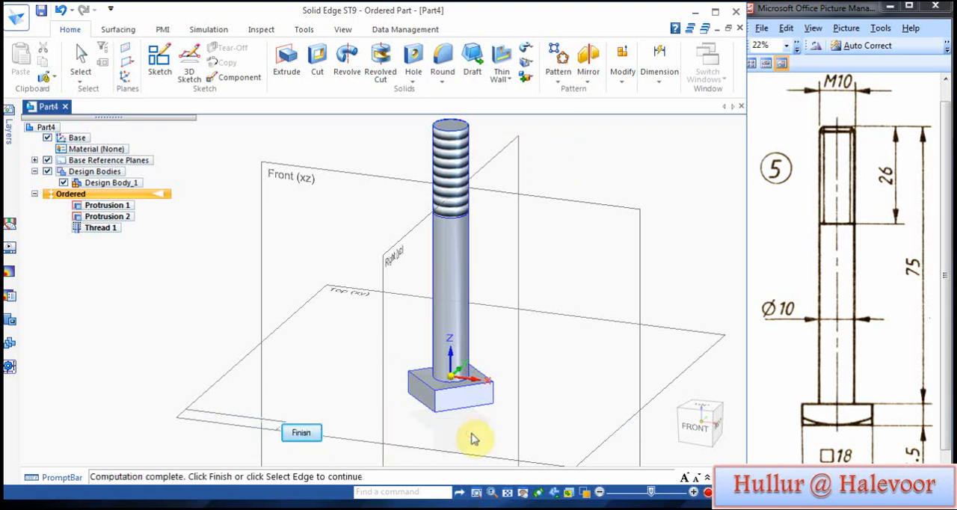
pyautogui.click(300, 432)
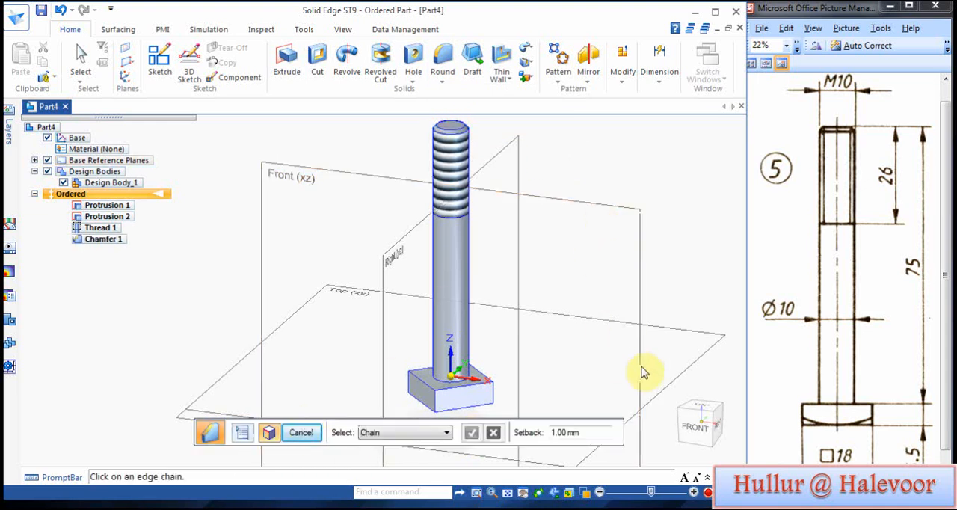
# Step: Sketch an 18 mm diameter circle on the underside of the bolt head, centred and touching the square's edges, and finish the sketch
pyautogui.moveTo(705, 393); pyautogui.dragTo(668, 229)
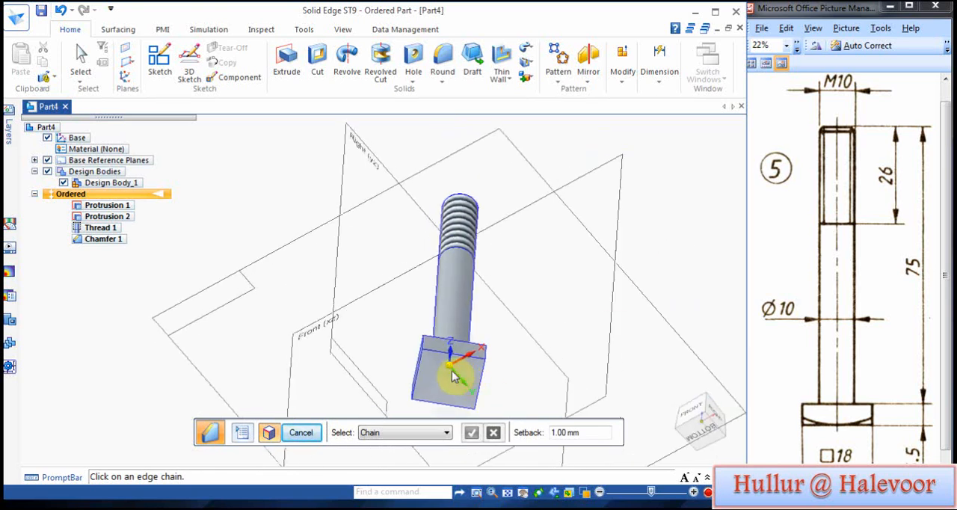
pyautogui.click(159, 64)
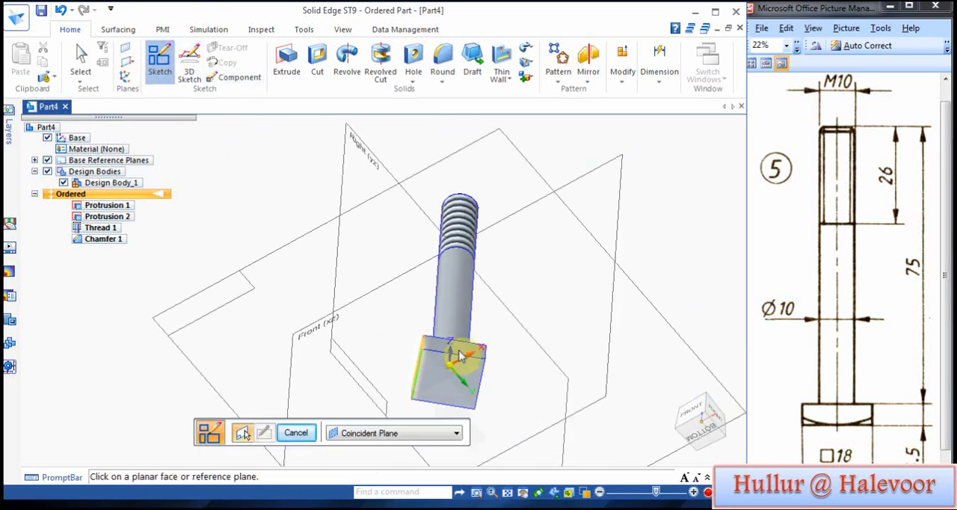
pyautogui.click(421, 380)
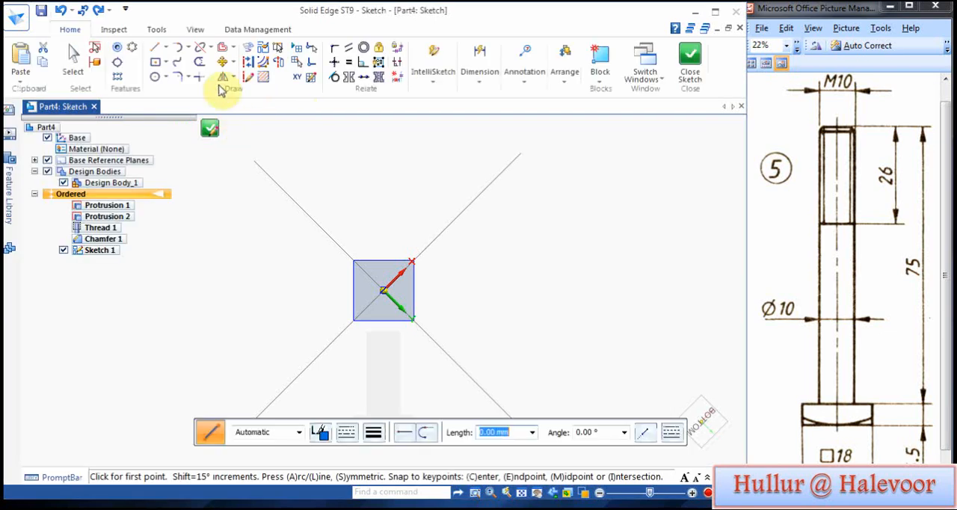
pyautogui.click(155, 76)
pyautogui.scroll(5, 388, 284)
pyautogui.click(376, 300)
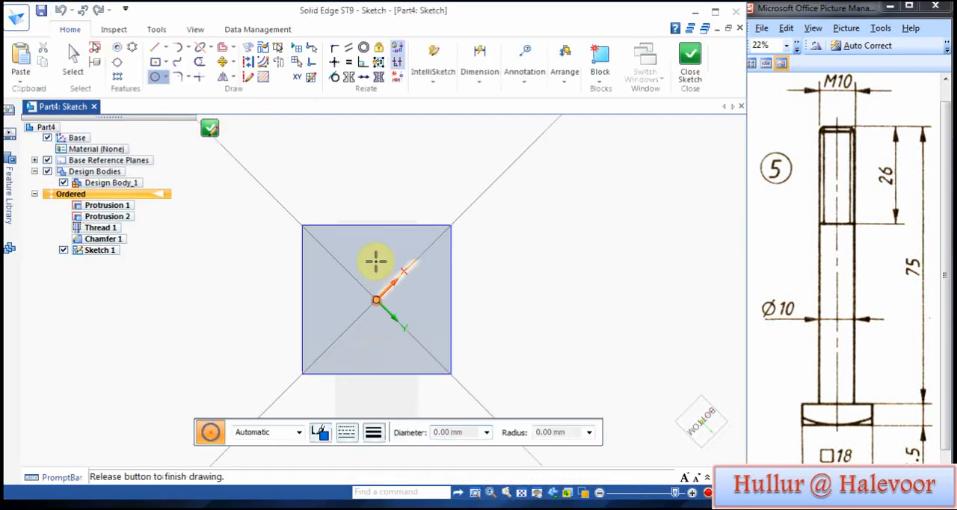
pyautogui.click(377, 223)
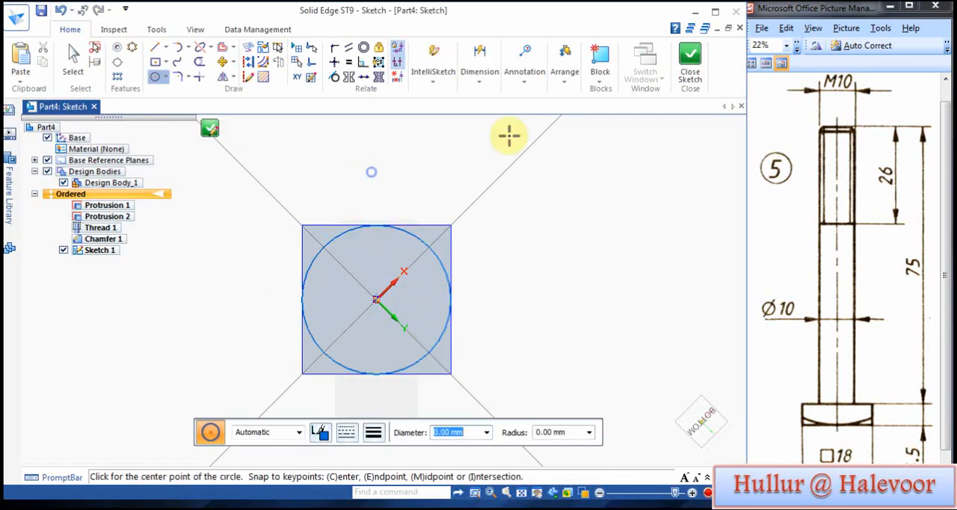
pyautogui.click(691, 65)
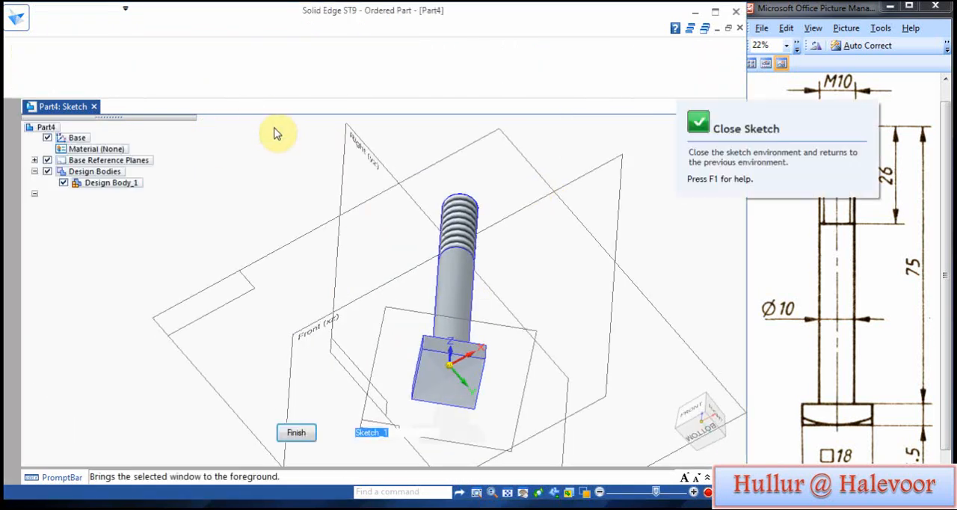
pyautogui.click(303, 433)
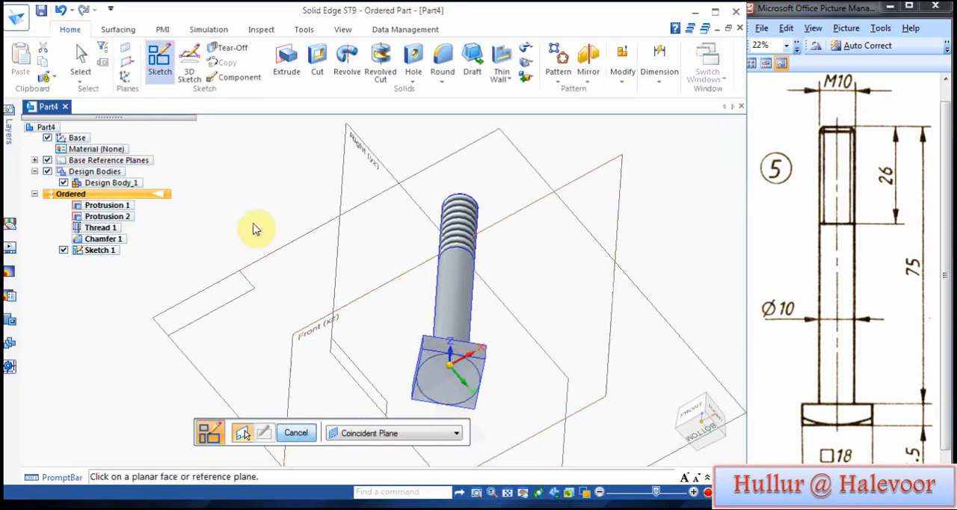
# Step: Start a revolved cut on the Front (xz) plane and sketch a line sloping from the head's bottom edge outward past its side
pyautogui.moveTo(256, 228); pyautogui.dragTo(394, 416, button='middle')
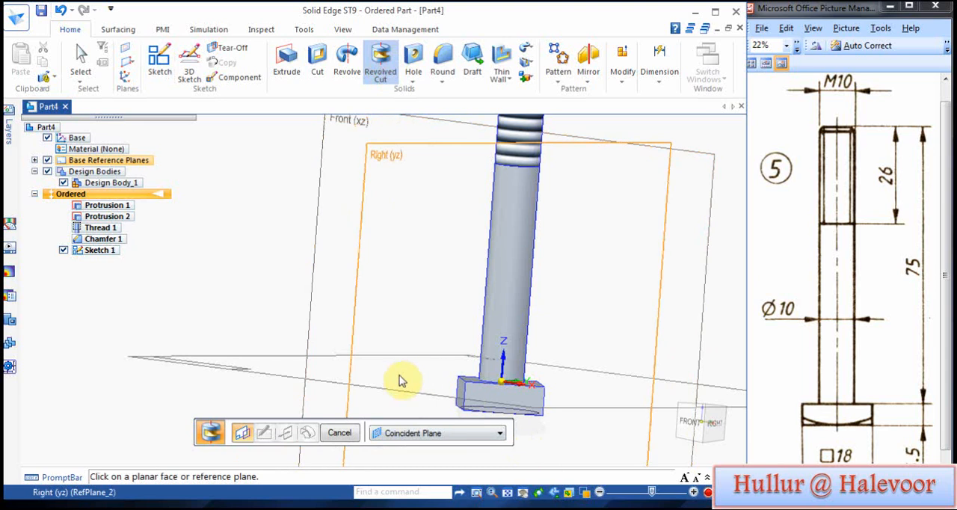
pyautogui.scroll(-3, 284, 311)
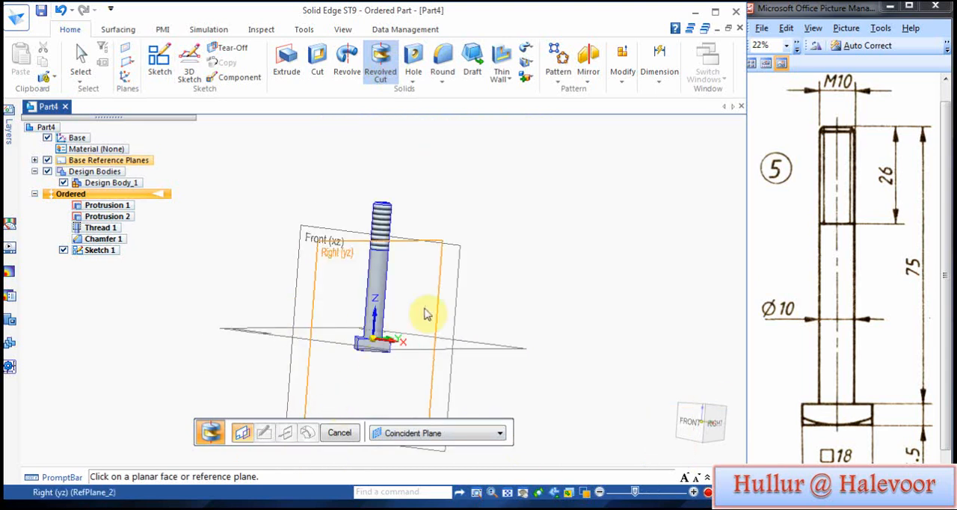
pyautogui.click(313, 233)
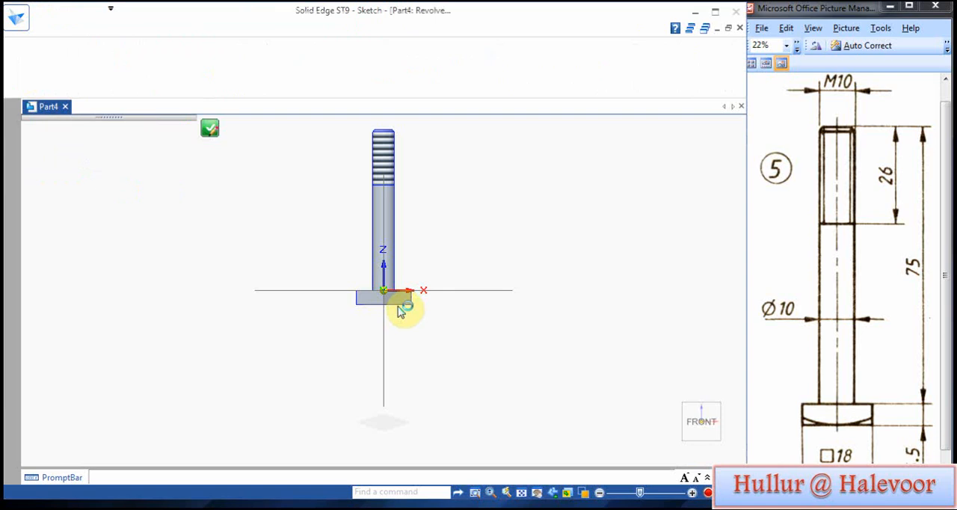
pyautogui.scroll(4, 398, 306)
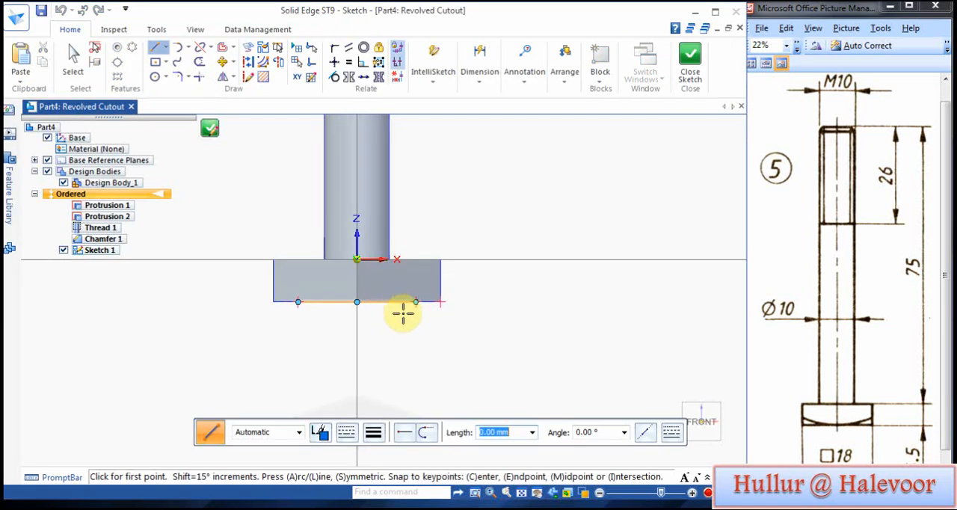
pyautogui.click(439, 301)
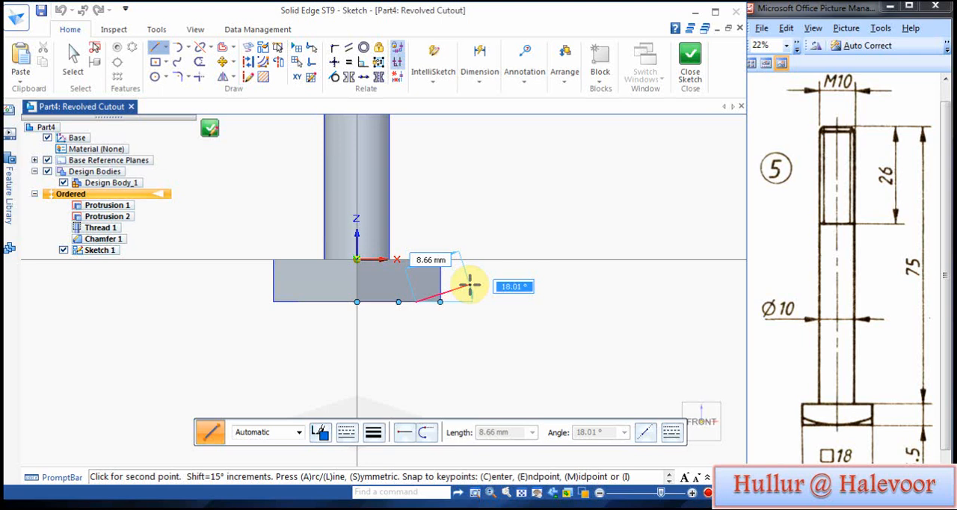
pyautogui.click(469, 285)
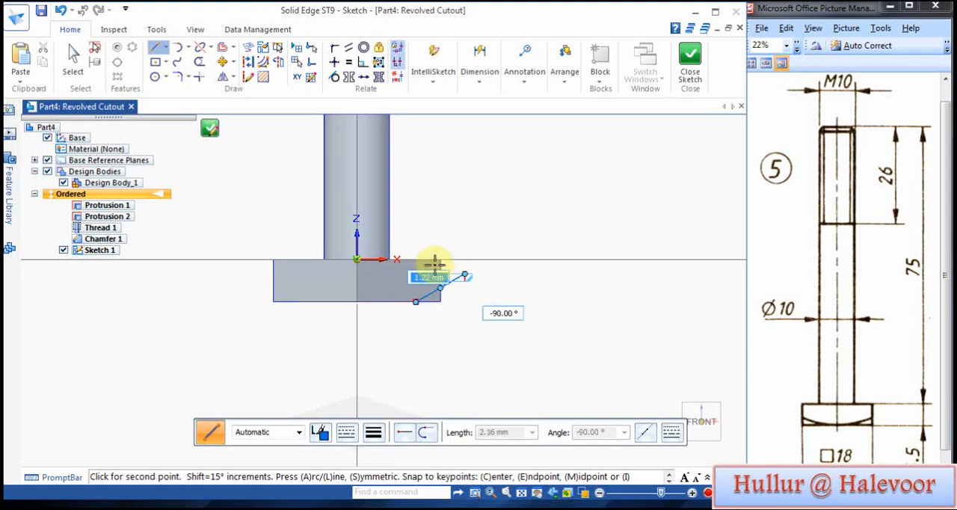
pyautogui.rightClick(493, 174)
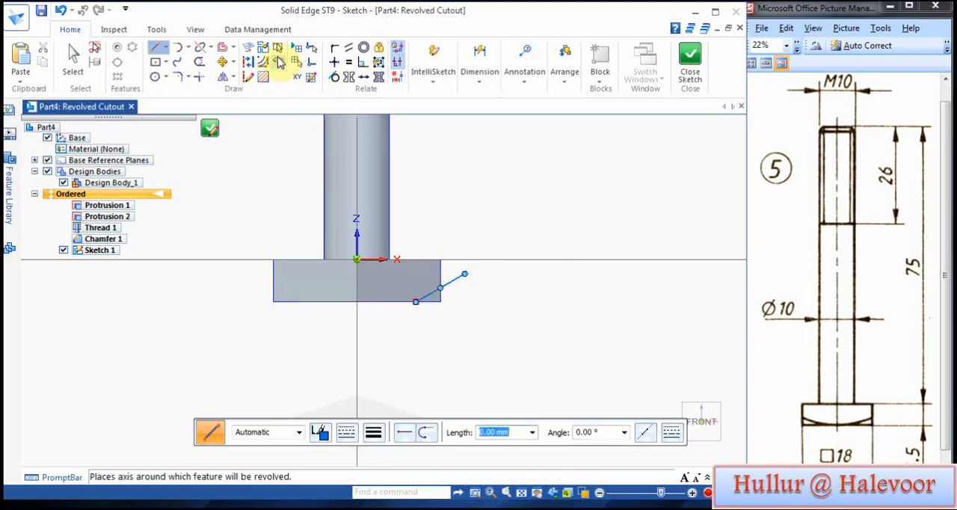
# Step: Set the bolt's vertical centre line as the axis of revolution and finish the sketch
pyautogui.click(277, 61)
pyautogui.click(356, 165)
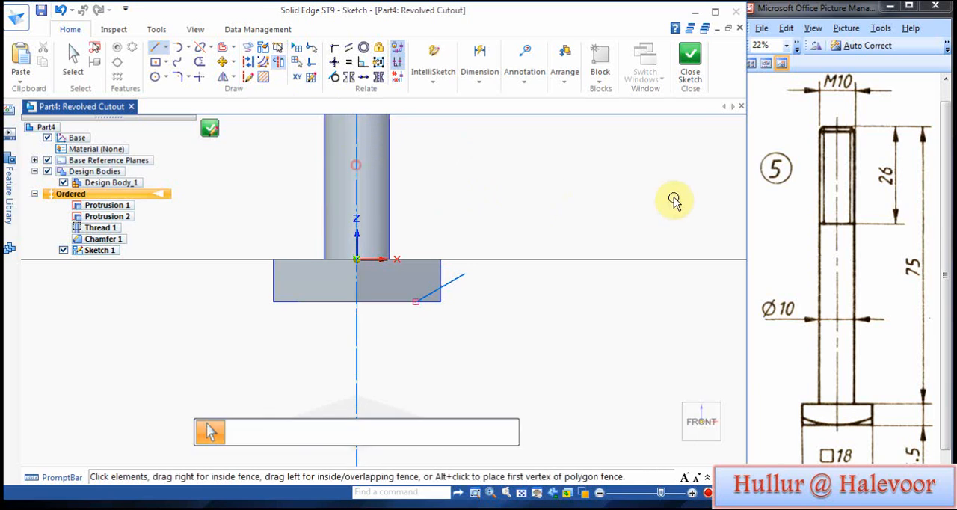
pyautogui.click(689, 63)
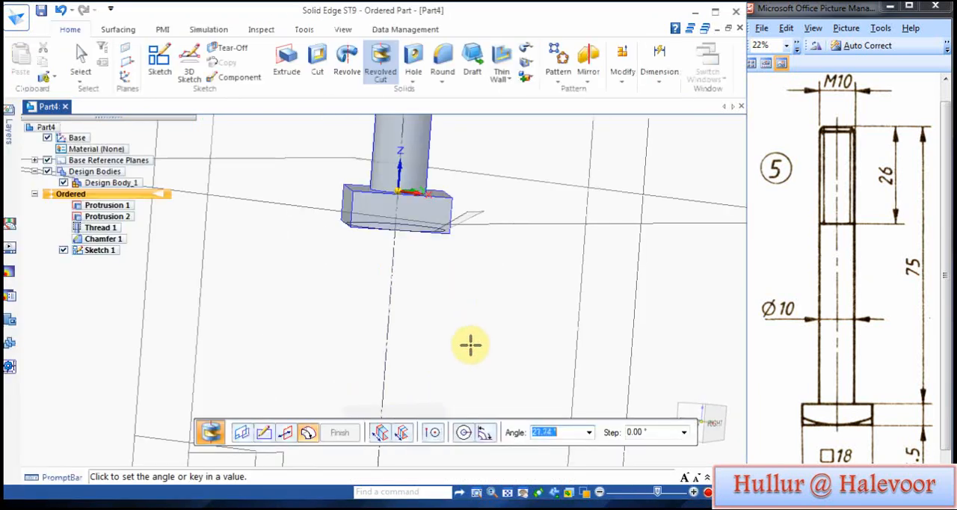
# Step: Revolve the cut a full 360° to trim the outer corners of the bolt head and finish the feature
pyautogui.moveTo(418, 365); pyautogui.dragTo(428, 176, button='middle')
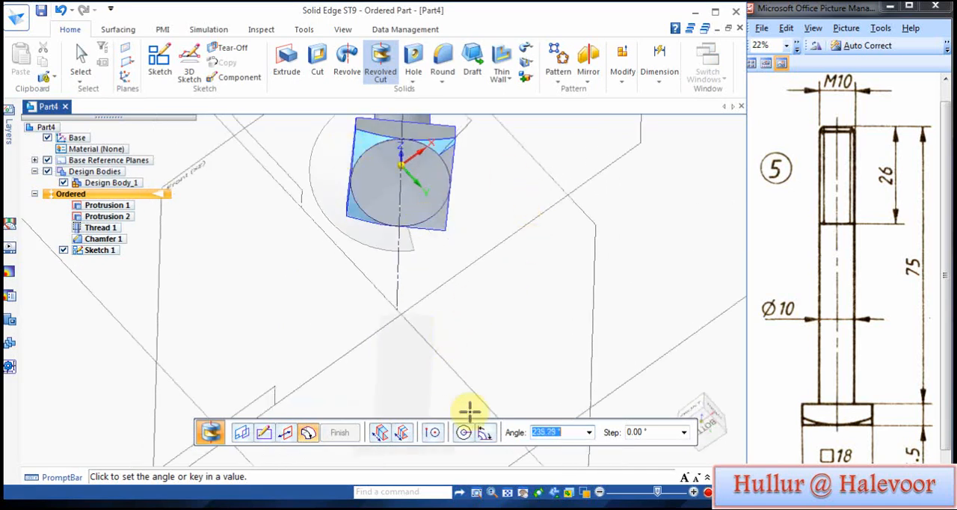
pyautogui.click(461, 432)
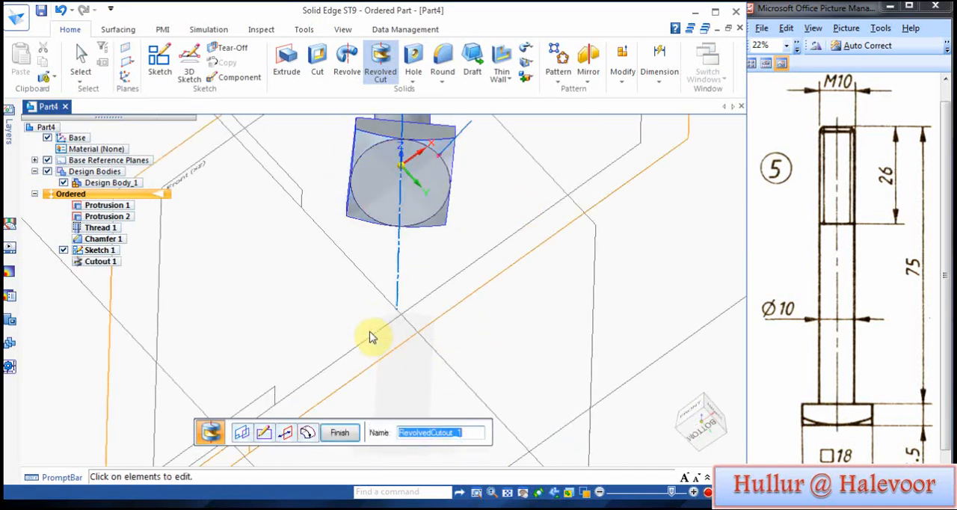
pyautogui.click(339, 434)
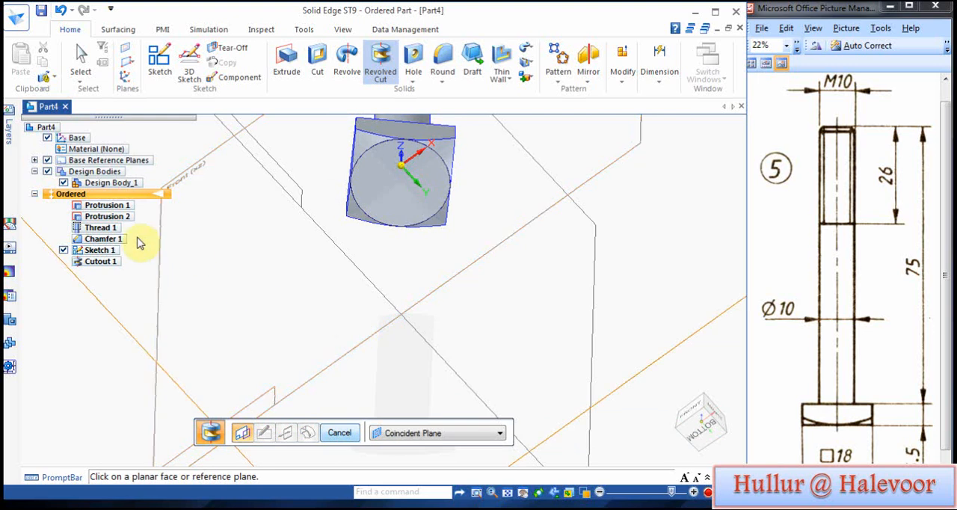
# Step: Hide the circle sketch on the bolt head and save the part as BOLT M10
pyautogui.click(63, 251)
pyautogui.moveTo(344, 202); pyautogui.dragTo(352, 307, button='middle')
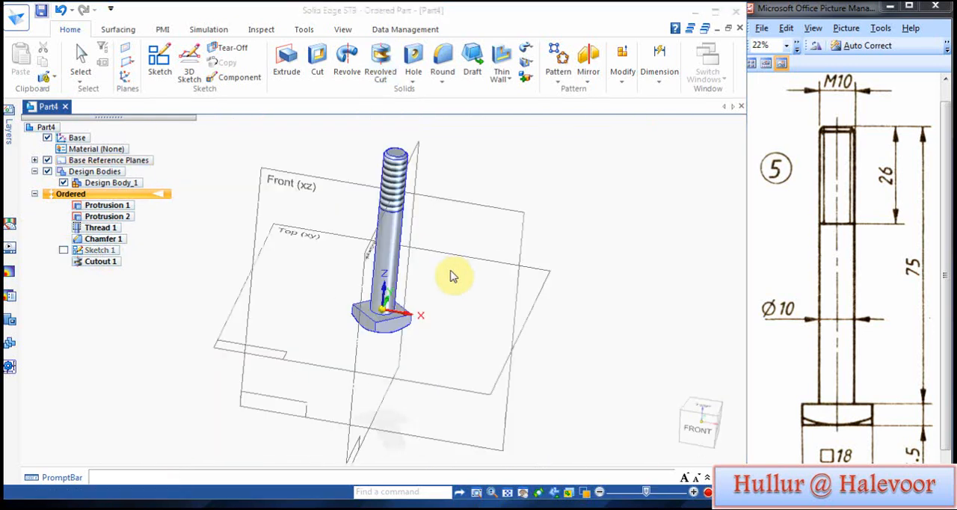
pyautogui.hotkey('ctrl', 's')
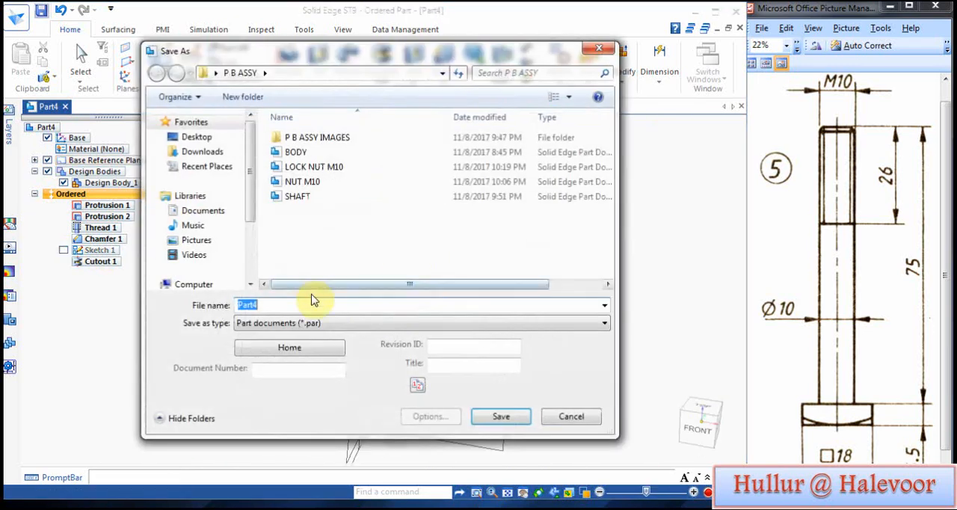
pyautogui.write('BOLT M10')
pyautogui.press('Return')
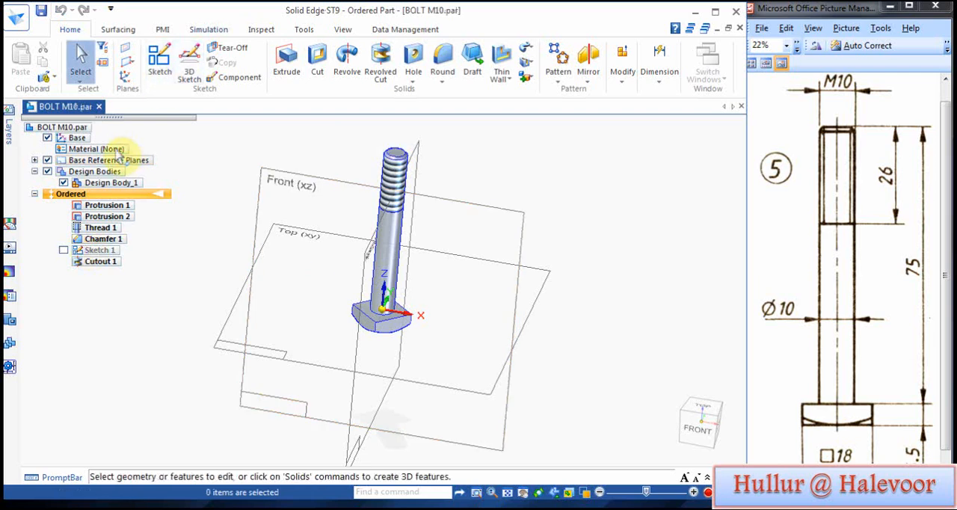
# Step: Start a new part for the nut and open an extrusion sketch on the Top (xy) plane
pyautogui.click(97, 149)
pyautogui.click(147, 323)
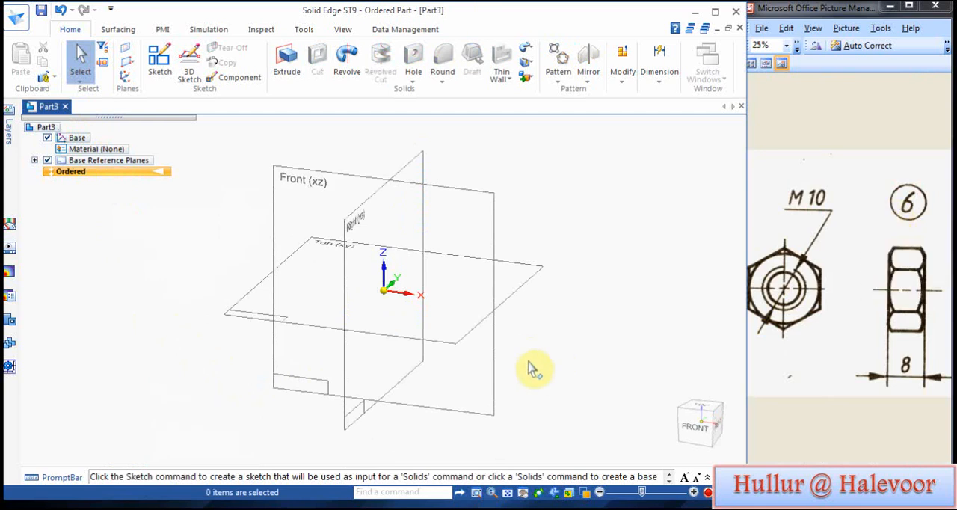
pyautogui.click(286, 63)
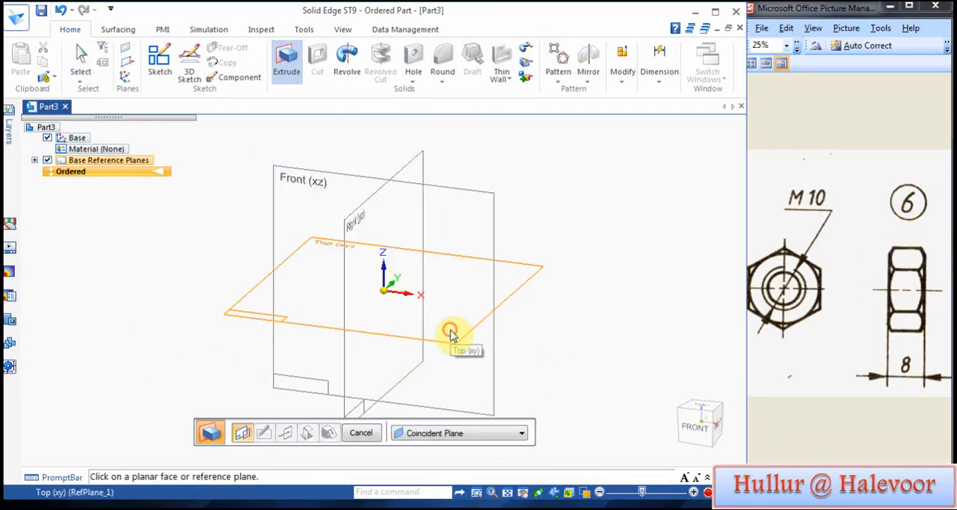
pyautogui.click(450, 334)
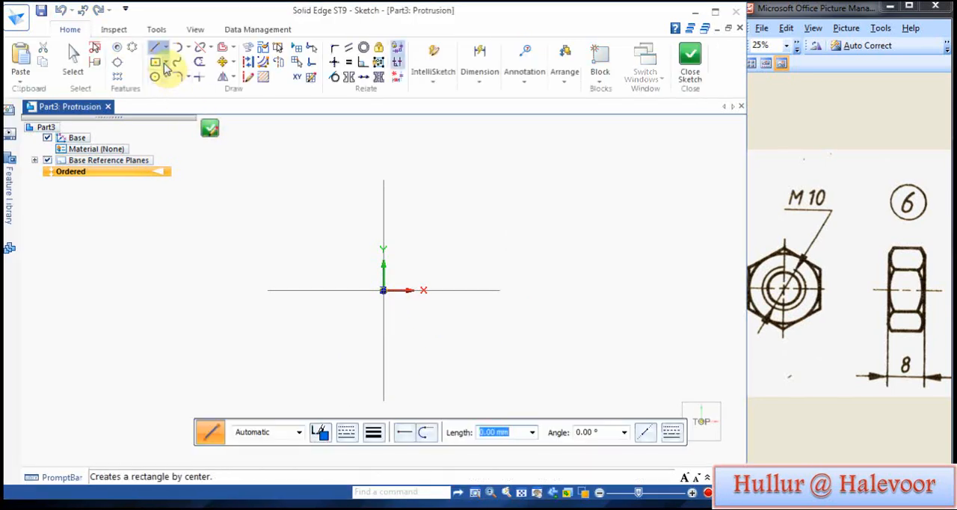
# Step: Draw a six-sided polygon by center with a 10 mm distance, placed away from the origin
pyautogui.click(164, 63)
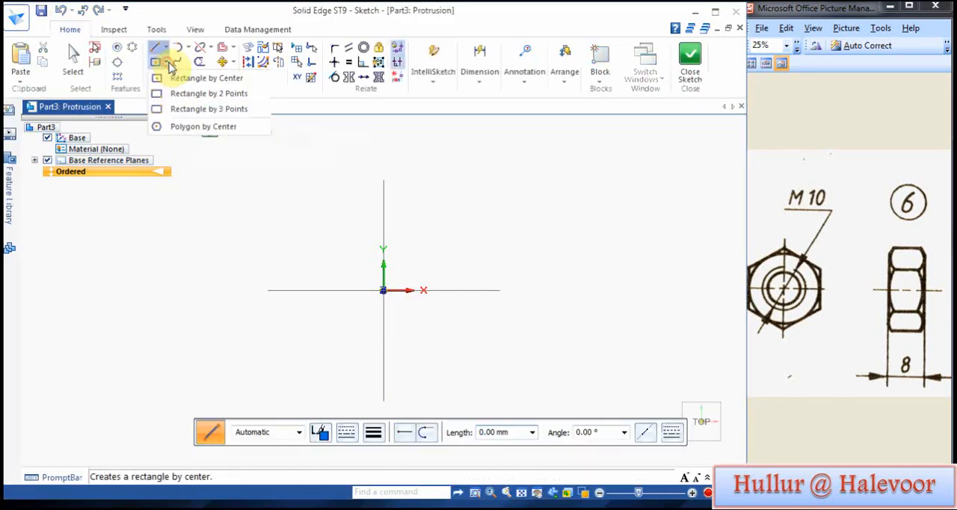
pyautogui.click(182, 130)
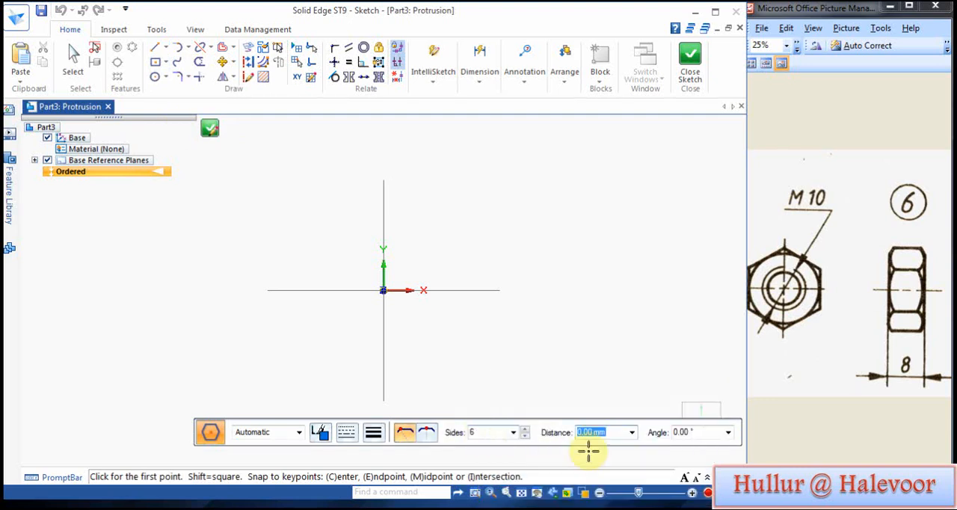
pyautogui.click(631, 433)
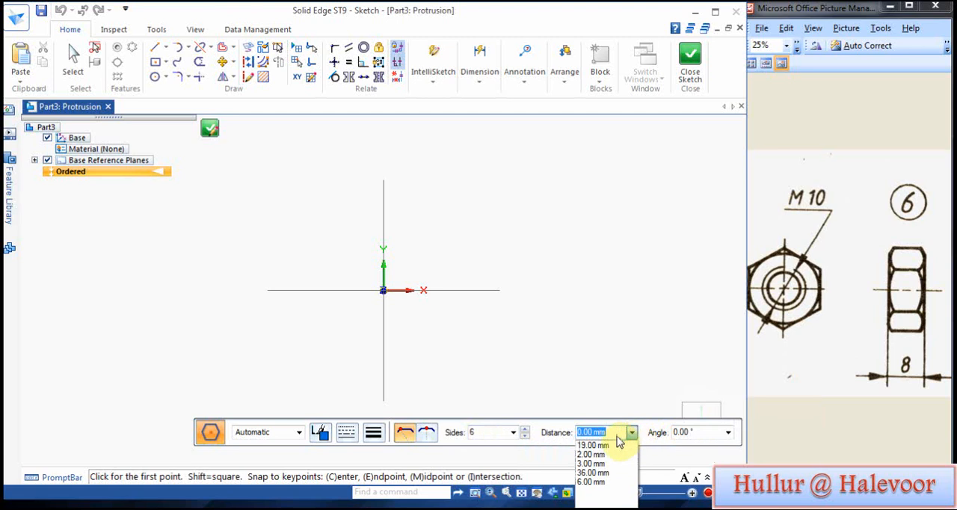
pyautogui.write('10')
pyautogui.press('Tab')
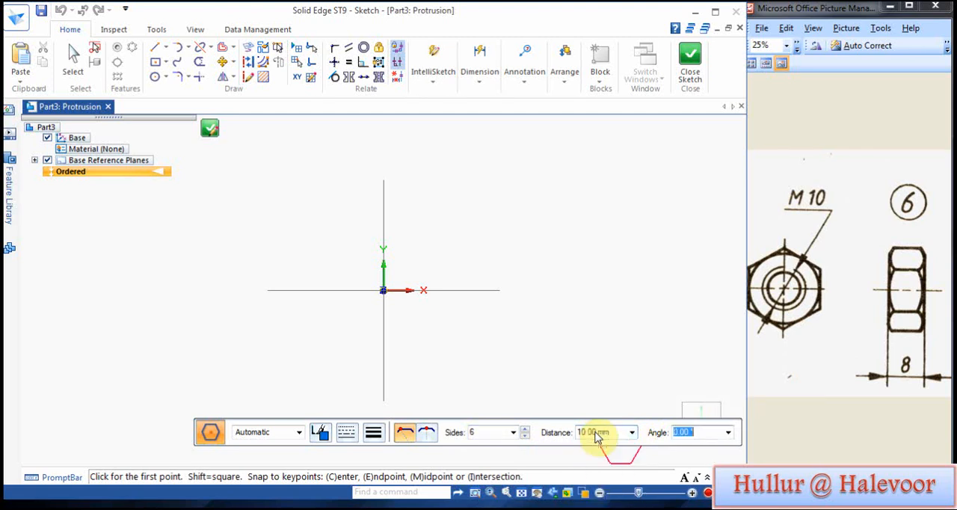
pyautogui.click(463, 198)
# Step: Move the whole hexagon from its centre point onto the sketch origin
pyautogui.click(223, 63)
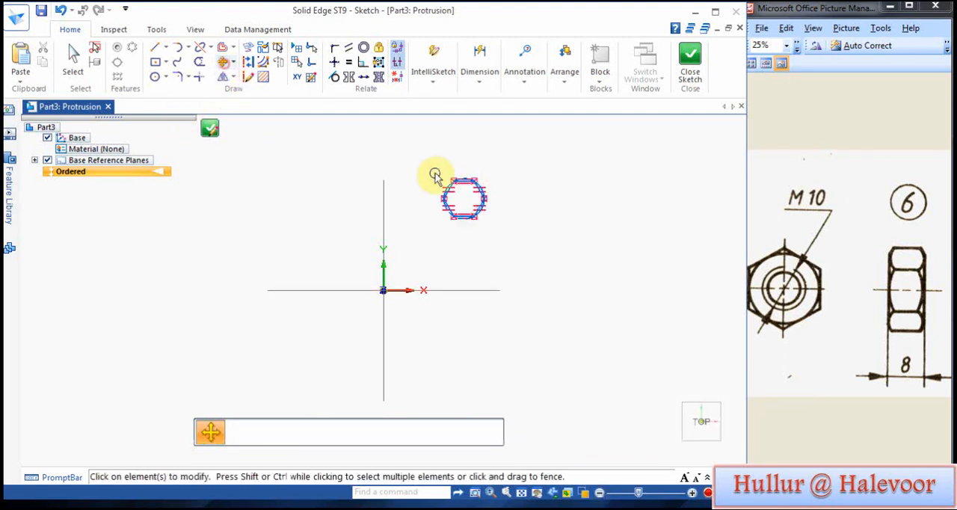
pyautogui.moveTo(434, 175); pyautogui.dragTo(491, 228)
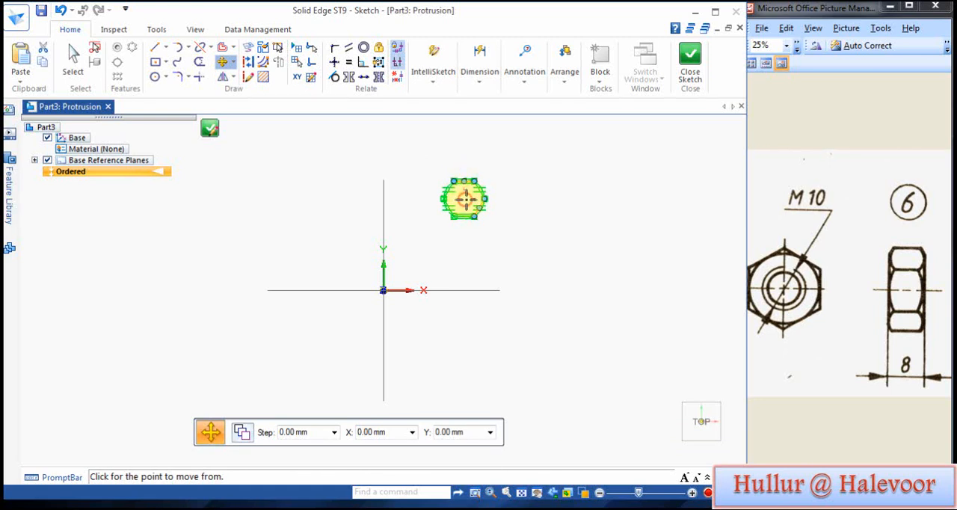
pyautogui.click(464, 198)
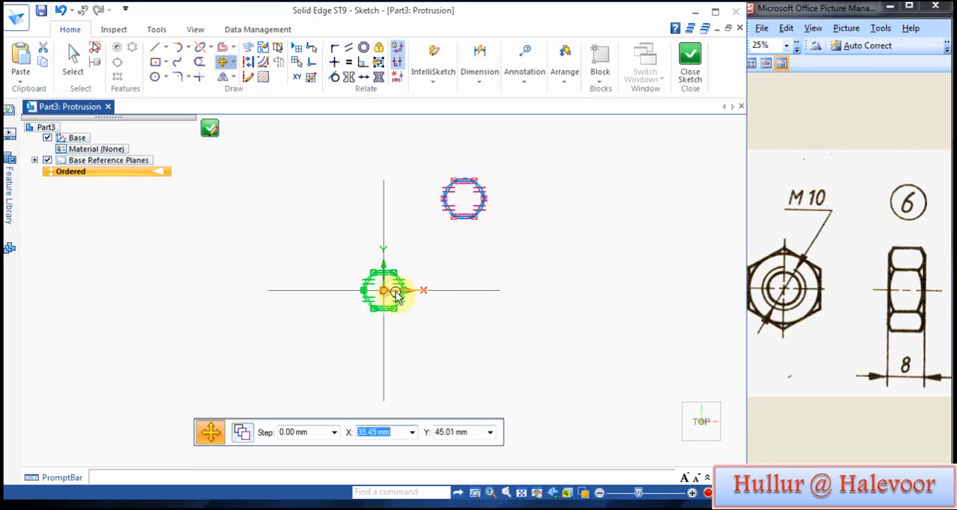
pyautogui.click(396, 295)
pyautogui.scroll(5, 398, 301)
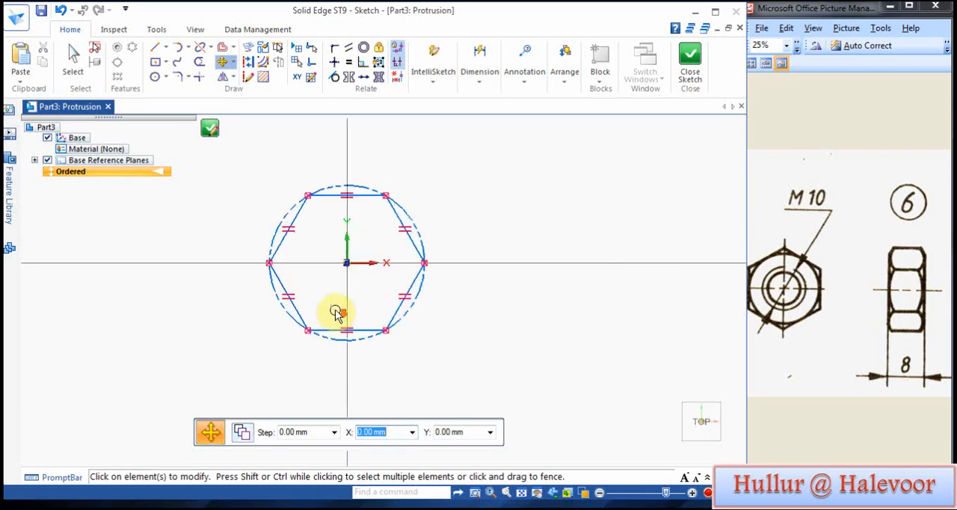
pyautogui.scroll(3, 335, 313)
# Step: Dimension the length of the hexagon's lower horizontal side
pyautogui.click(480, 82)
pyautogui.click(481, 127)
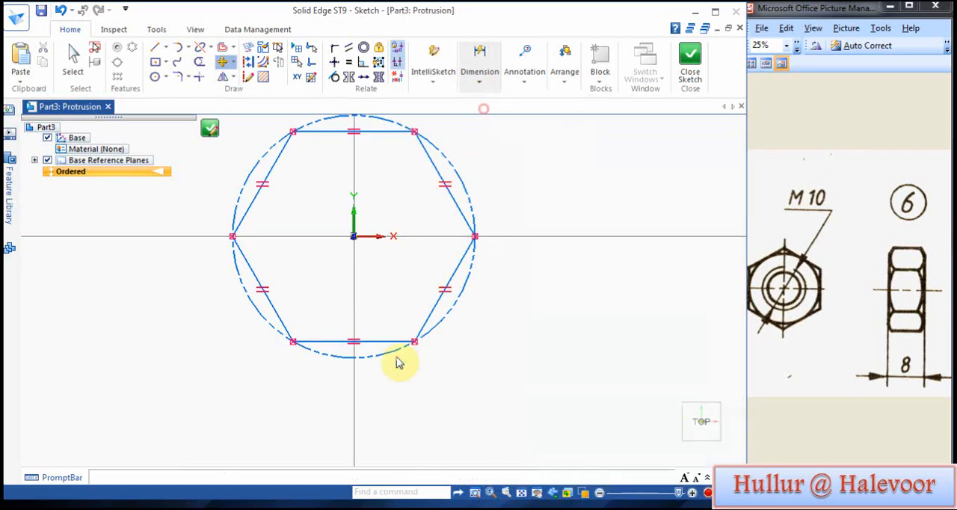
pyautogui.click(367, 341)
pyautogui.click(379, 389)
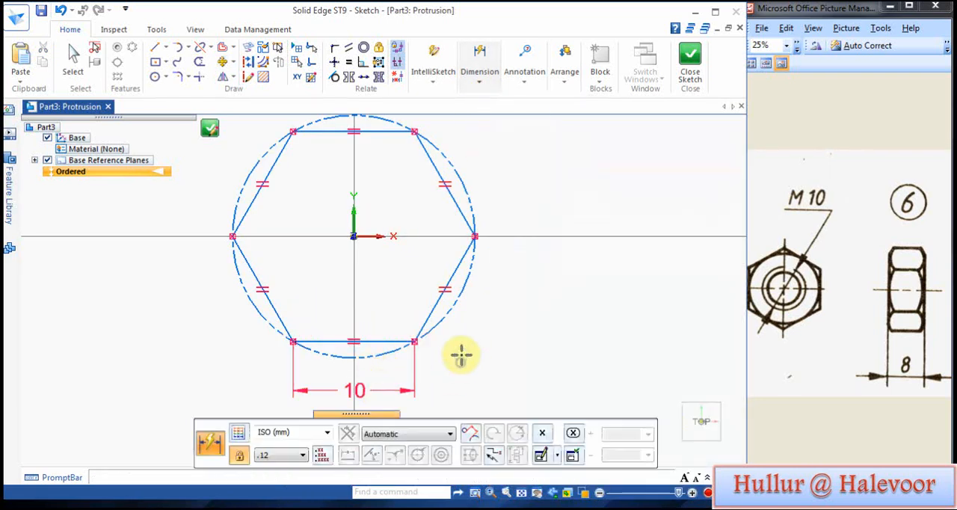
# Step: Finish the hexagon sketch and extrude it symmetrically with a total distance of 8 mm
pyautogui.click(688, 79)
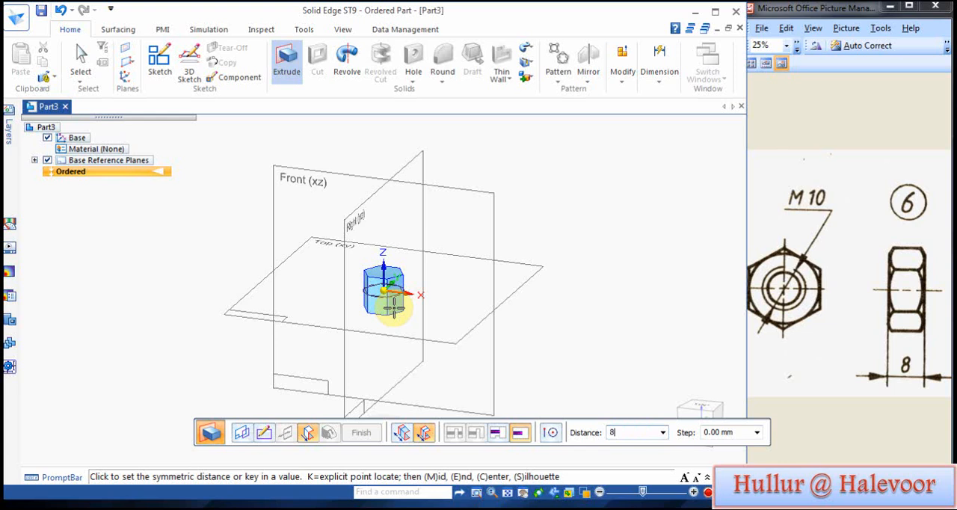
pyautogui.press('Return')
# Step: Create a threaded hole on the hexagon's top face, centred on the origin, using the ISO Metric standard thread in size M10
pyautogui.click(413, 81)
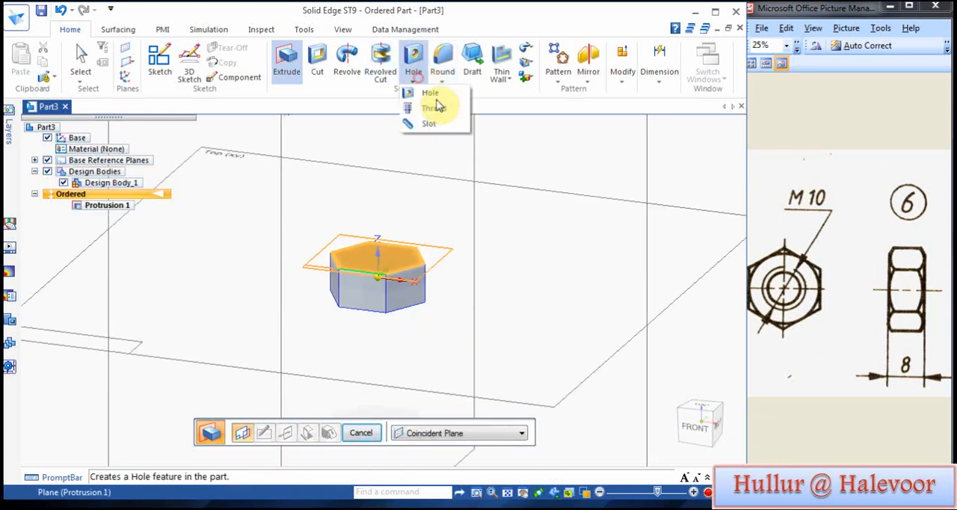
pyautogui.click(431, 93)
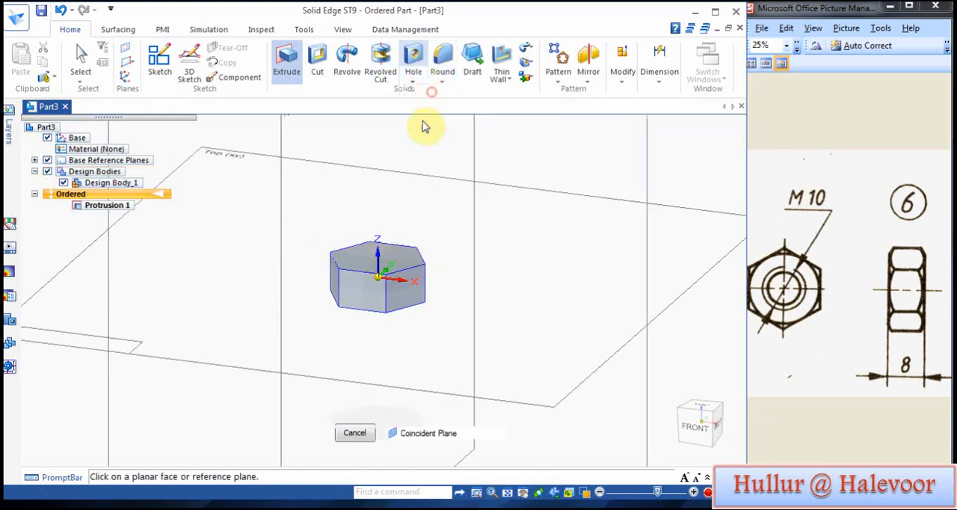
pyautogui.click(359, 260)
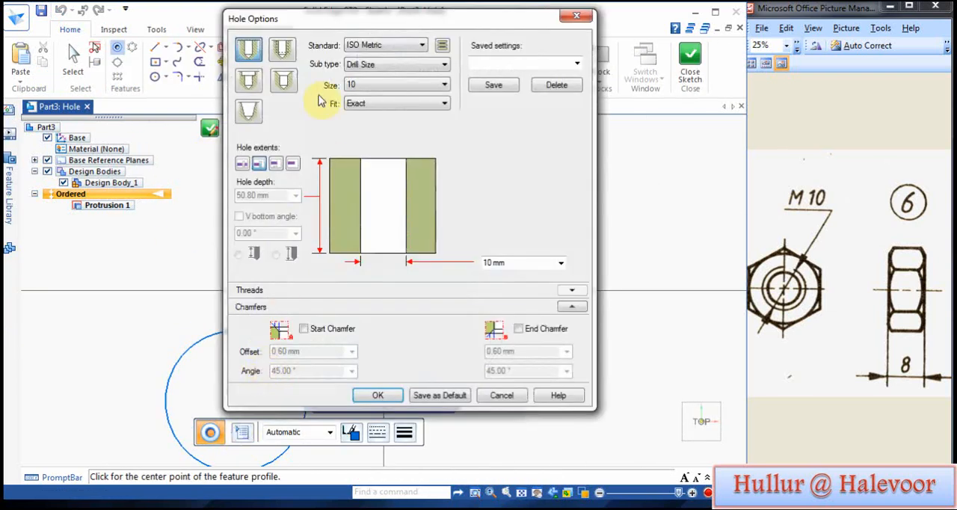
pyautogui.click(283, 49)
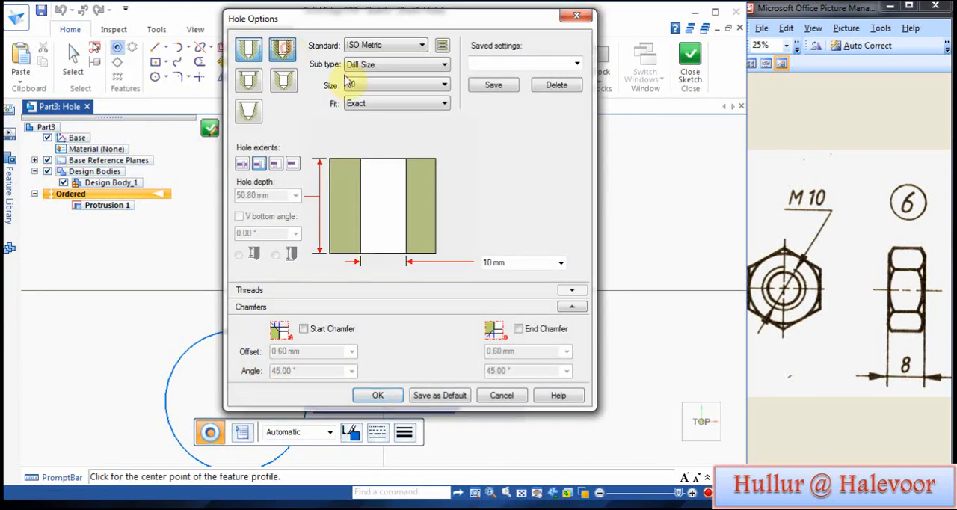
pyautogui.click(397, 85)
pyautogui.click(370, 118)
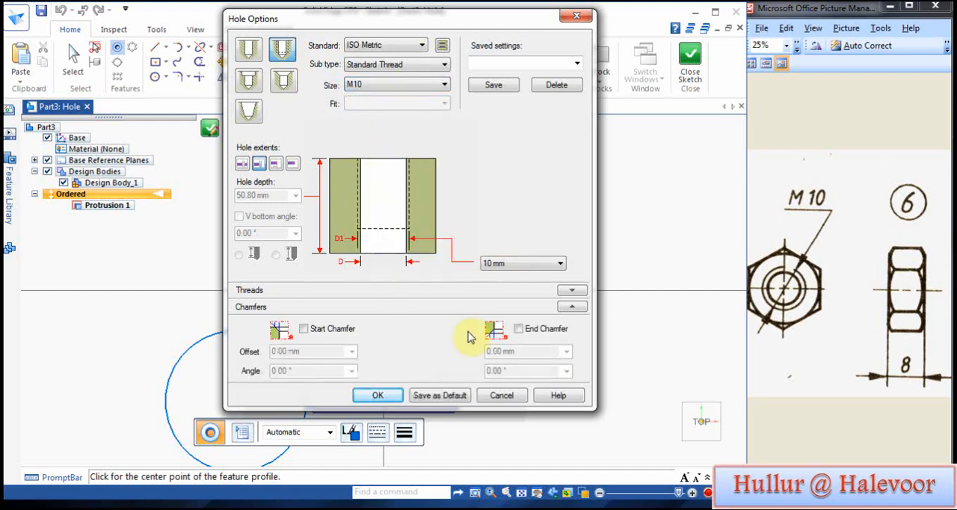
pyautogui.click(571, 290)
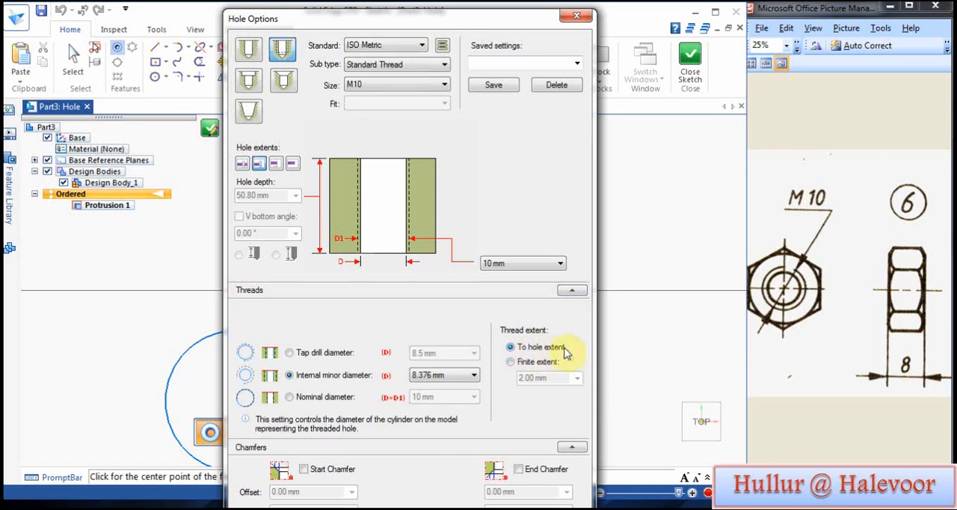
pyautogui.click(571, 292)
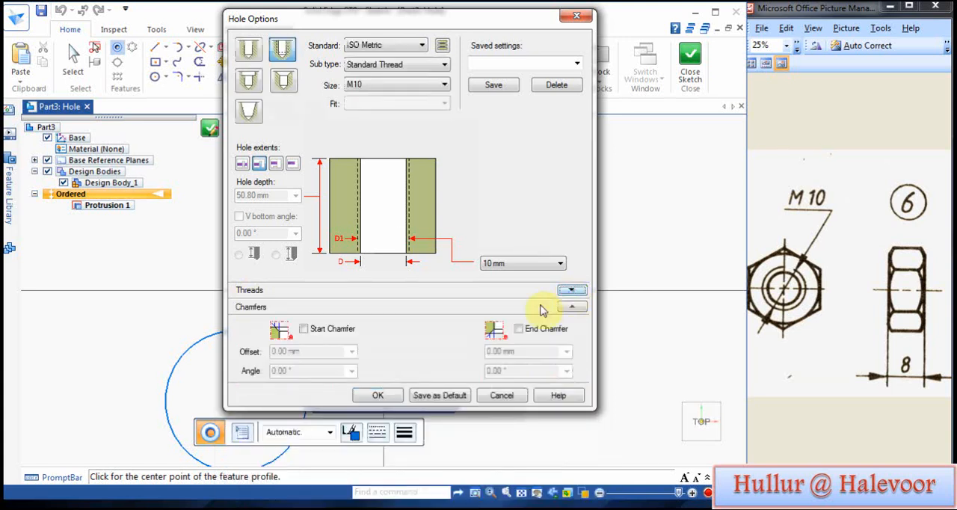
pyautogui.click(392, 396)
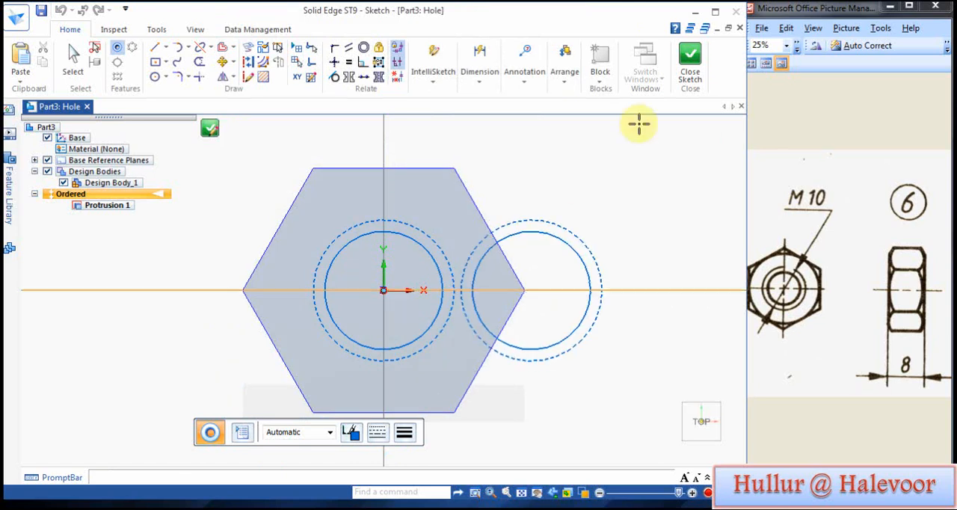
pyautogui.click(689, 58)
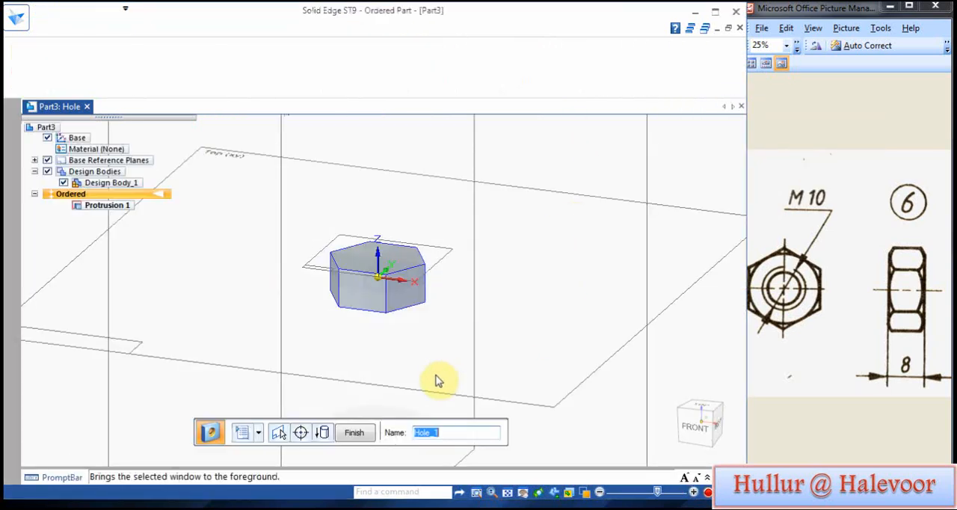
pyautogui.click(353, 432)
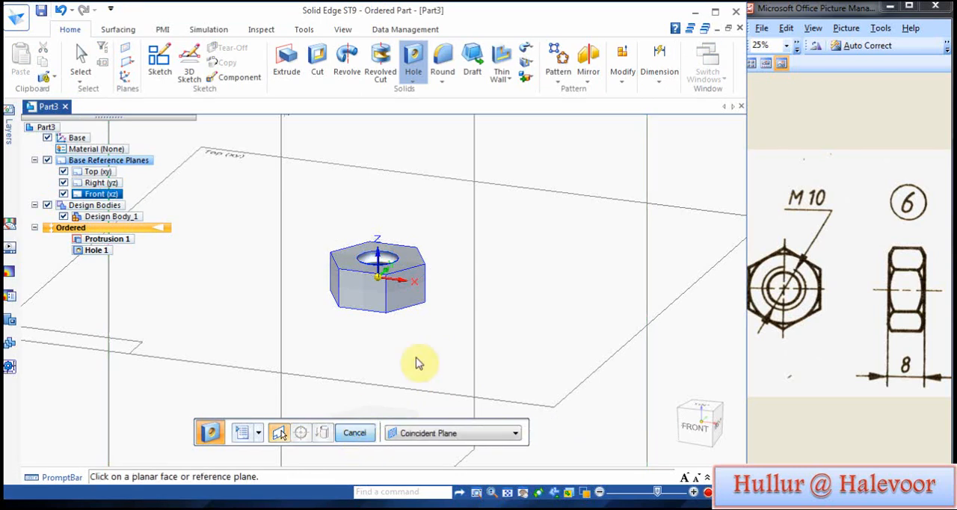
# Step: Chamfer the upper and lower circular edges of the threaded hole with a 0.50 mm setback
pyautogui.moveTo(496, 312); pyautogui.dragTo(506, 353, button='middle')
pyautogui.click(442, 81)
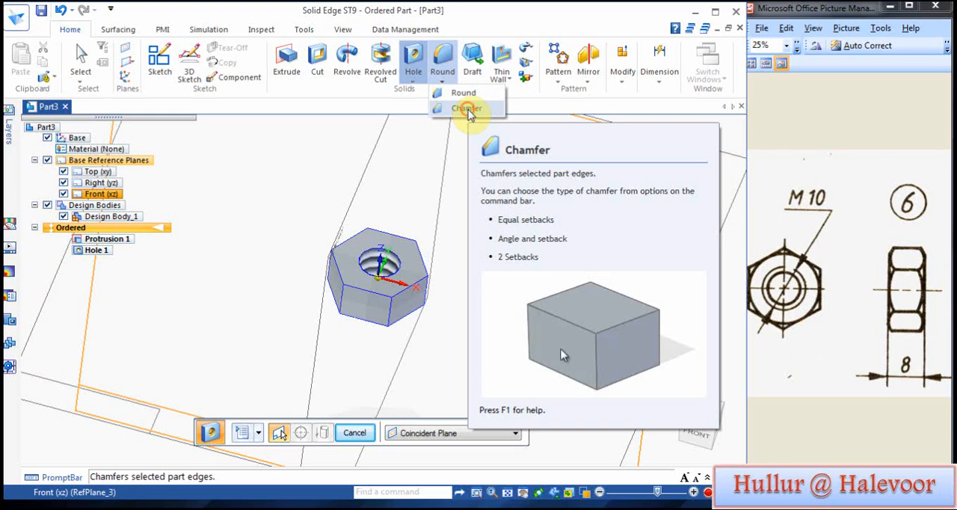
pyautogui.click(467, 109)
pyautogui.moveTo(508, 316); pyautogui.dragTo(487, 190, button='middle')
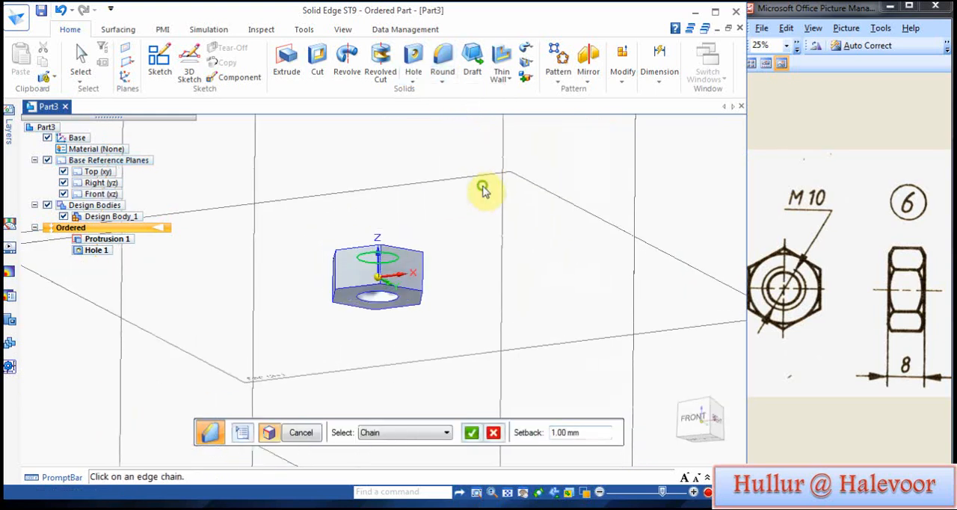
pyautogui.click(374, 306)
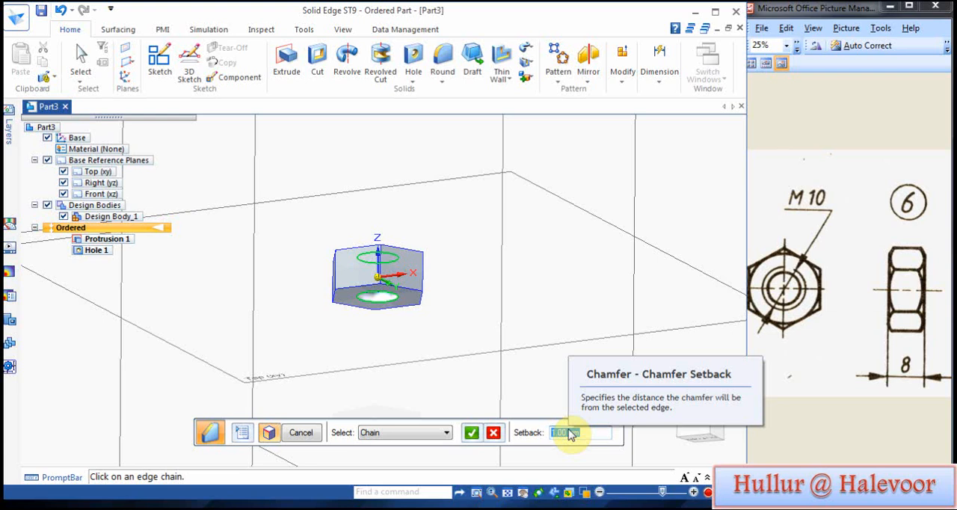
pyautogui.write('.5')
pyautogui.press('Return')
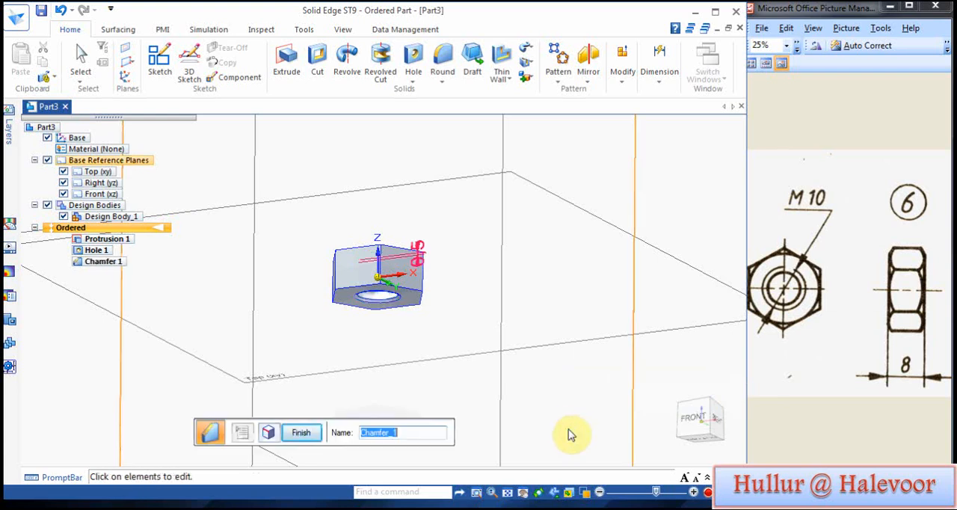
pyautogui.click(323, 437)
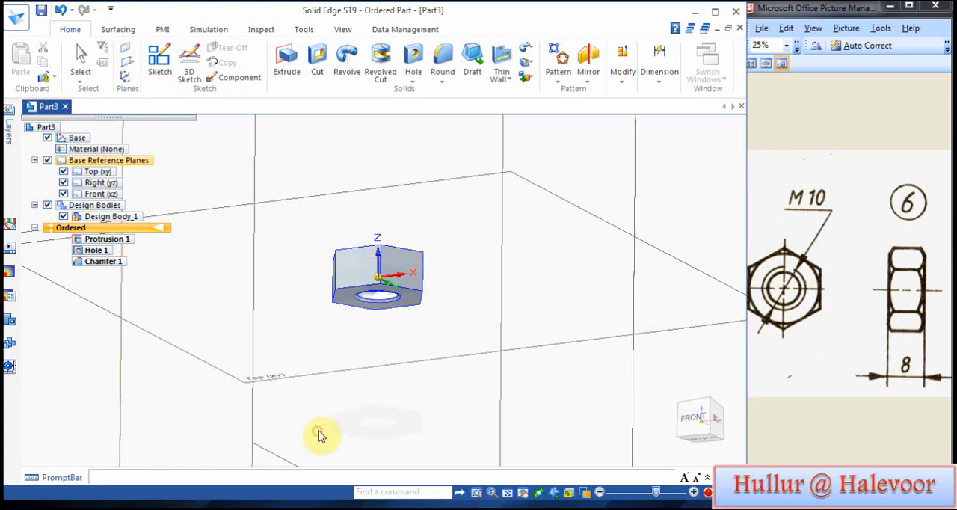
# Step: Sketch a circle about 17.3 mm in diameter on the nut's top face, centred on the origin and touching the hexagon's sides
pyautogui.moveTo(367, 220); pyautogui.dragTo(370, 354, button='middle')
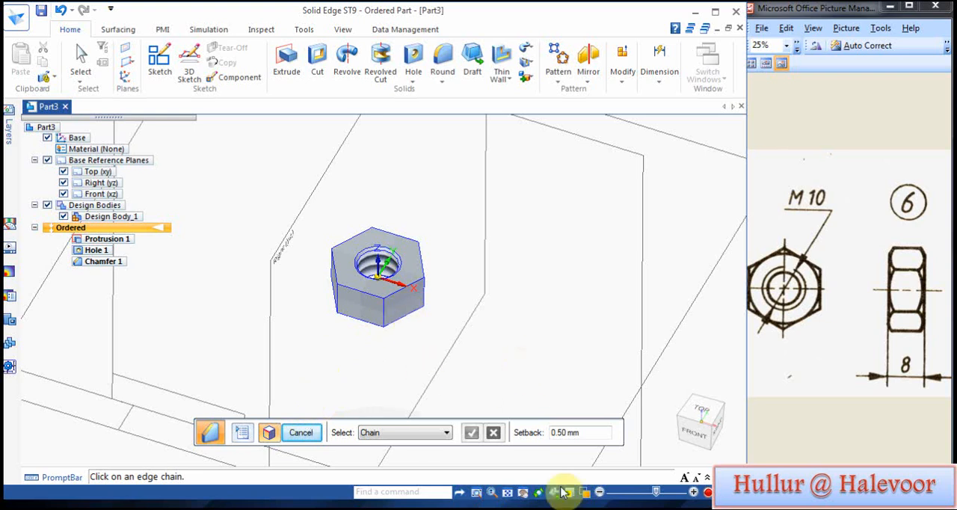
pyautogui.click(508, 492)
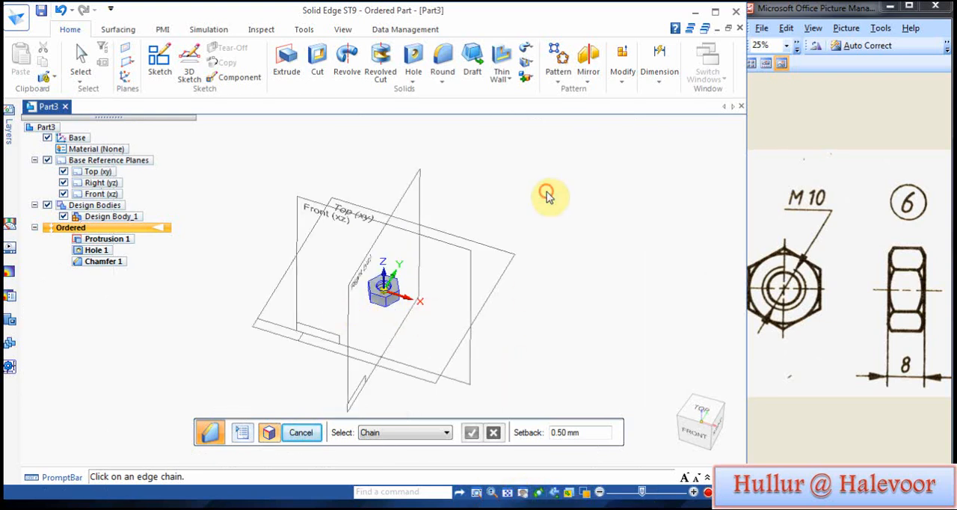
pyautogui.click(159, 63)
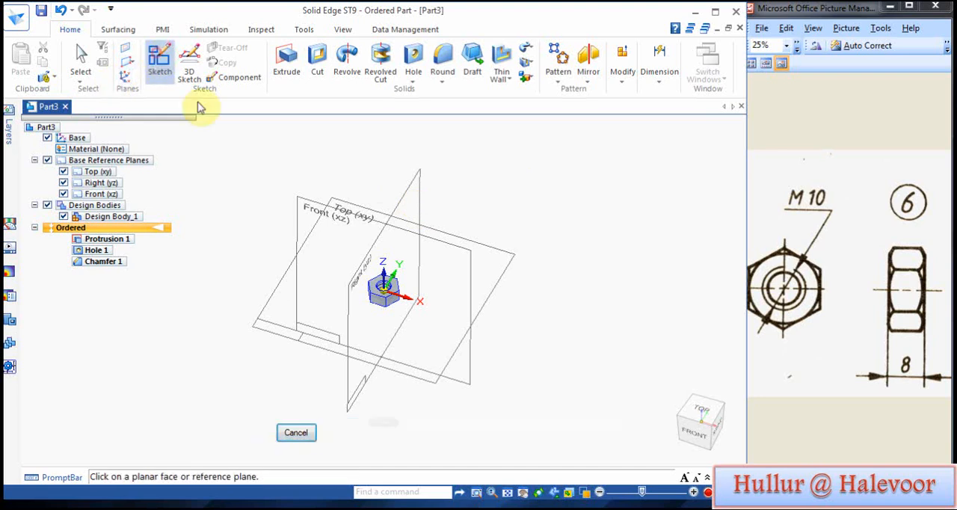
pyautogui.scroll(3, 372, 308)
pyautogui.scroll(2, 371, 307)
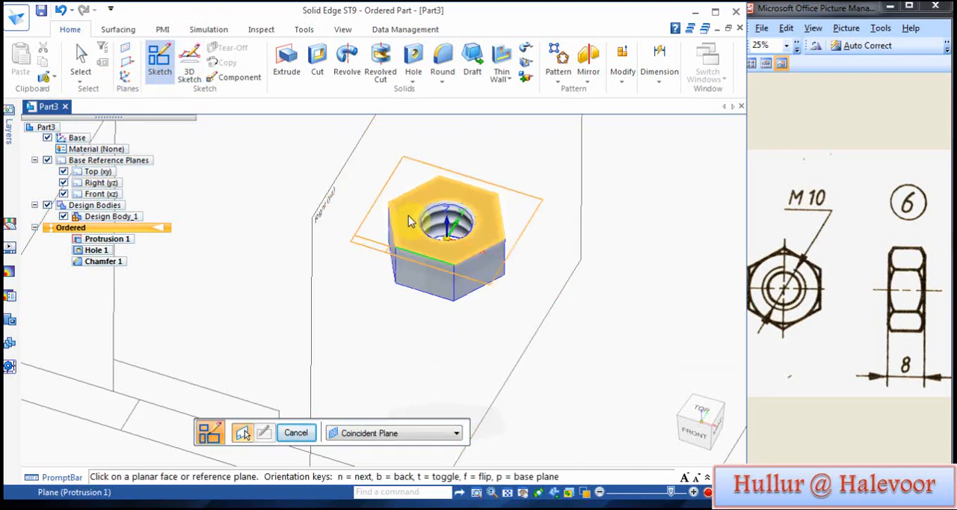
pyautogui.click(410, 220)
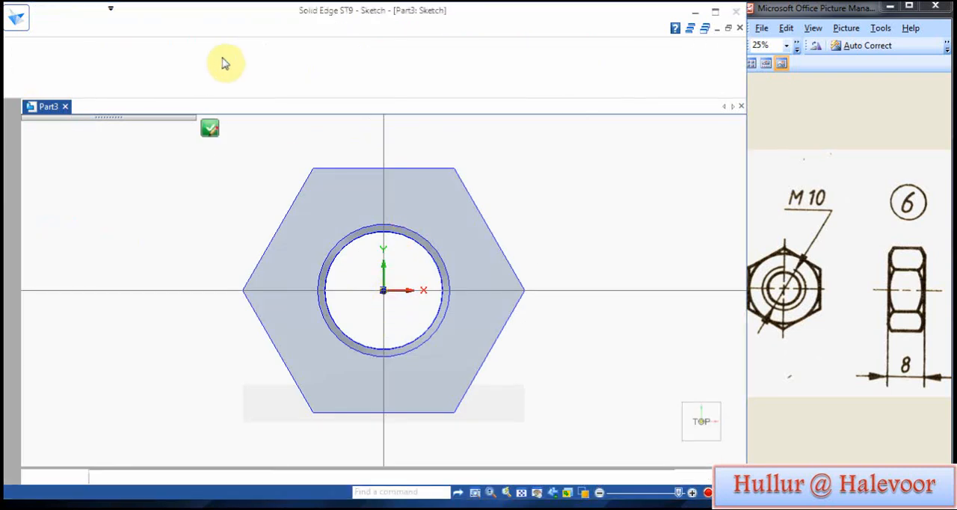
pyautogui.click(155, 77)
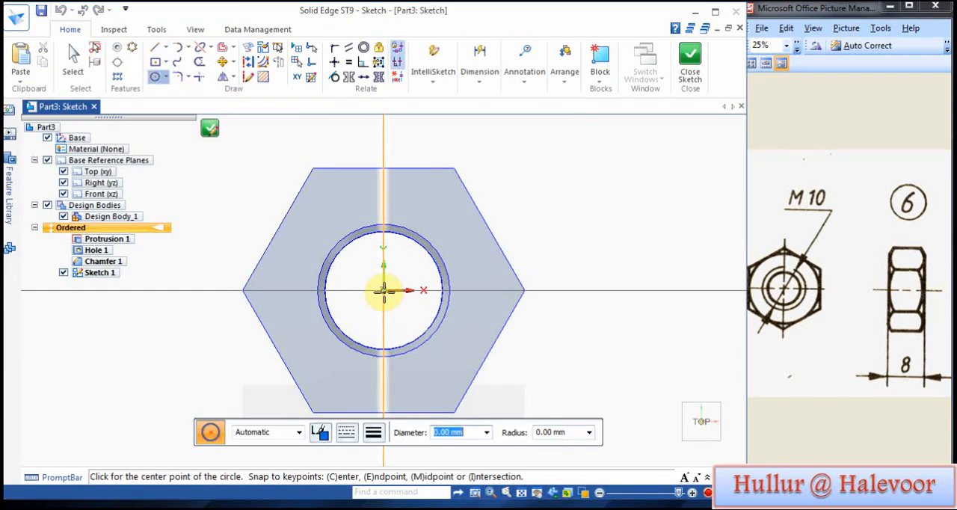
pyautogui.click(383, 291)
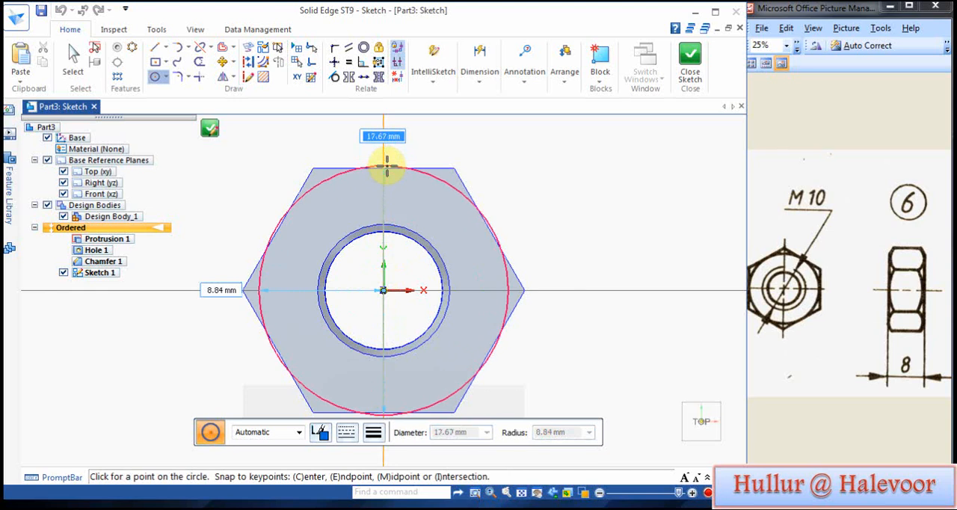
pyautogui.click(281, 225)
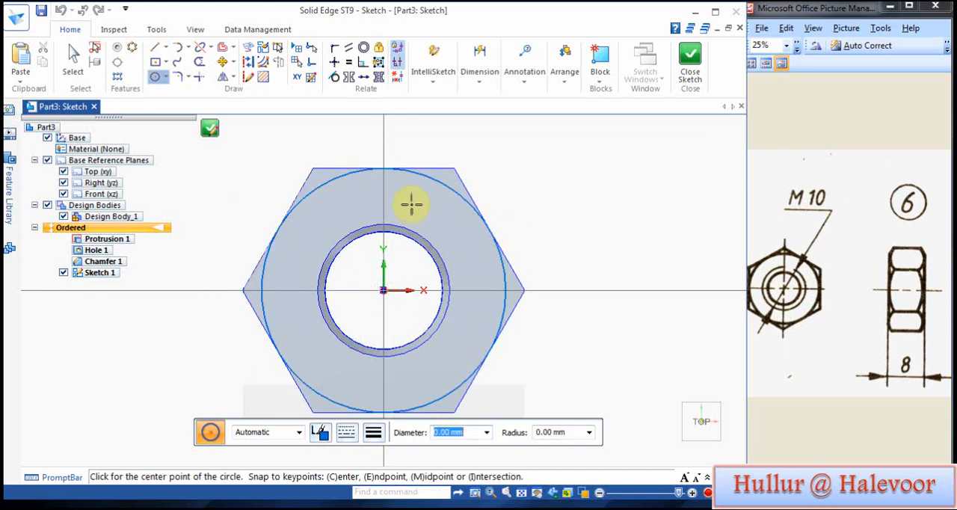
pyautogui.click(688, 61)
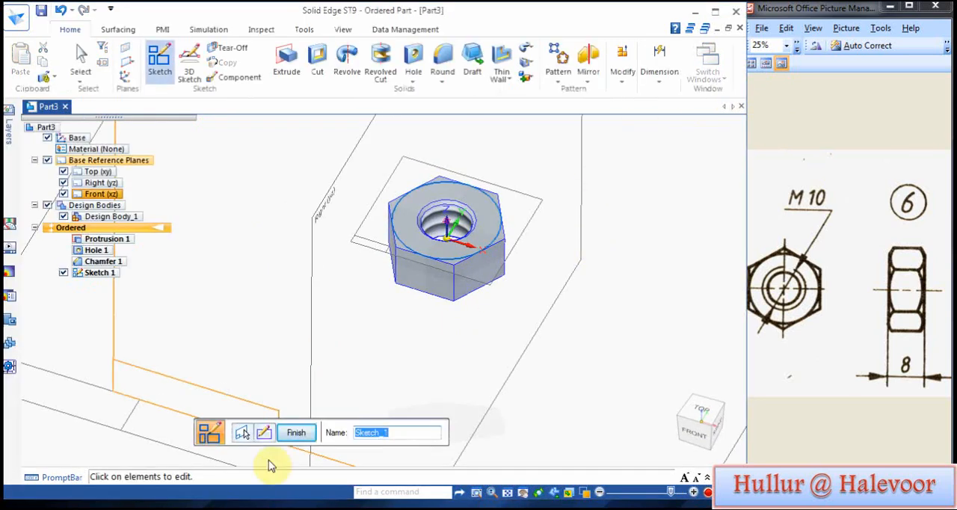
pyautogui.click(296, 432)
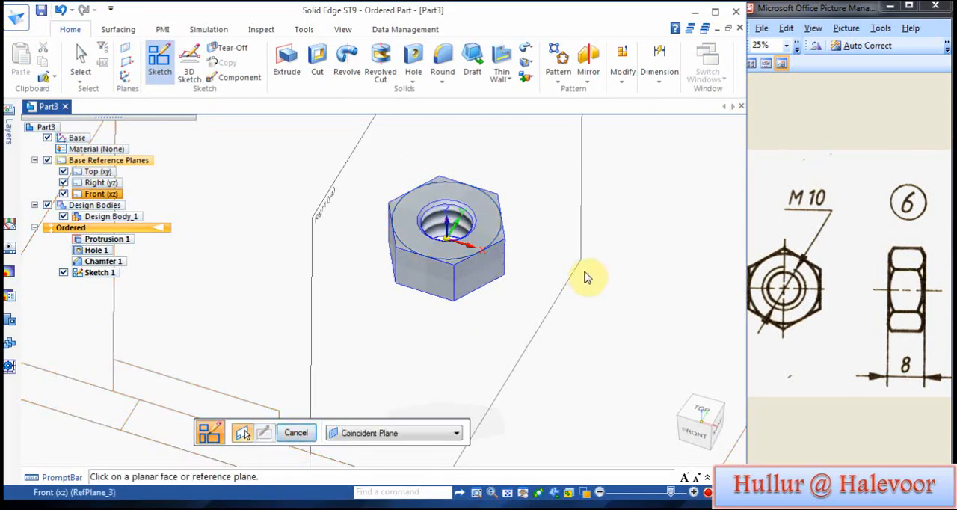
# Step: Start a revolved cut with its profile sketch on the Front (xz) plane
pyautogui.click(379, 64)
pyautogui.scroll(-2, 568, 320)
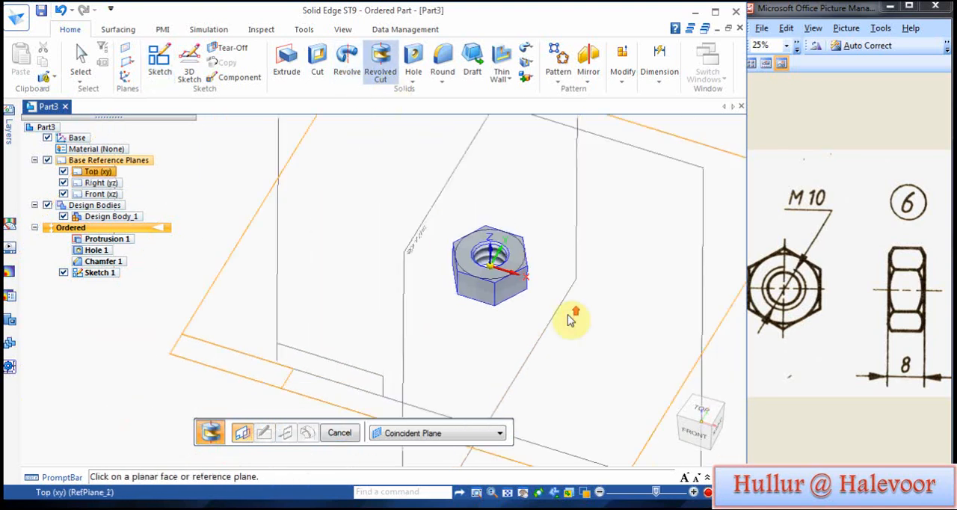
pyautogui.scroll(1, 568, 320)
pyautogui.moveTo(564, 361); pyautogui.dragTo(593, 397, button='middle')
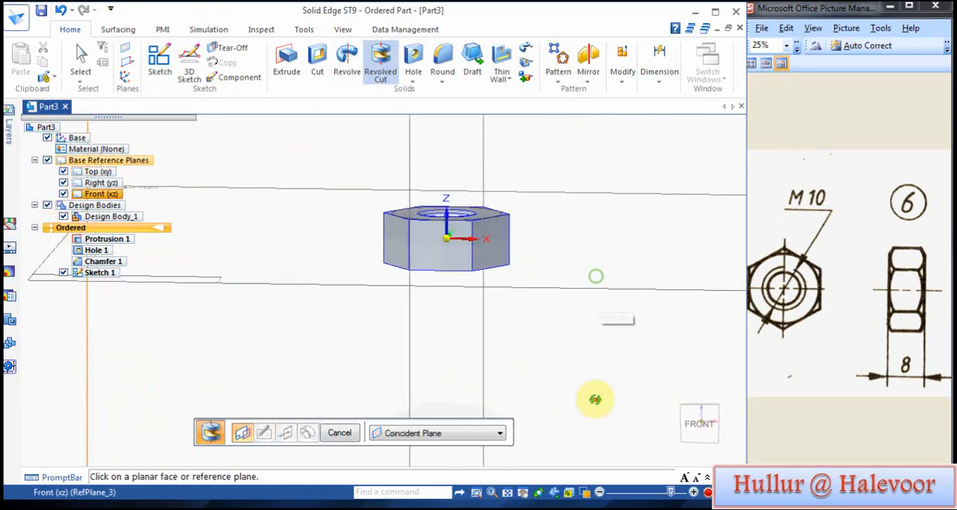
pyautogui.click(508, 493)
pyautogui.moveTo(523, 261); pyautogui.dragTo(597, 329)
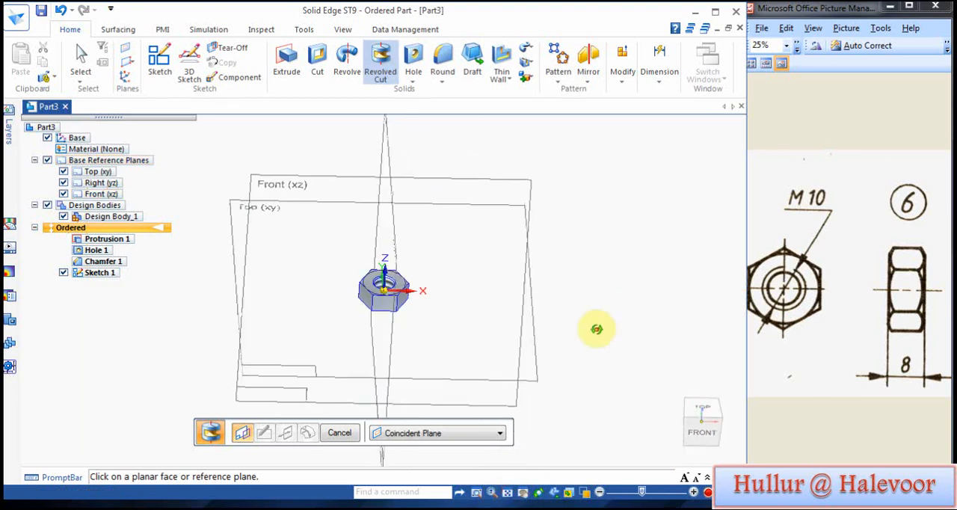
pyautogui.moveTo(596, 329); pyautogui.dragTo(596, 341, button='middle')
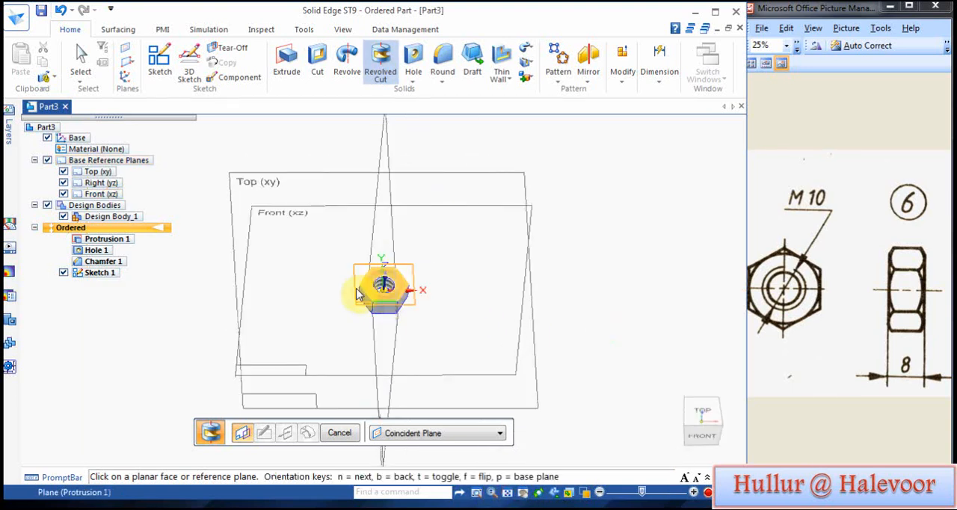
pyautogui.moveTo(572, 257); pyautogui.dragTo(561, 209, button='middle')
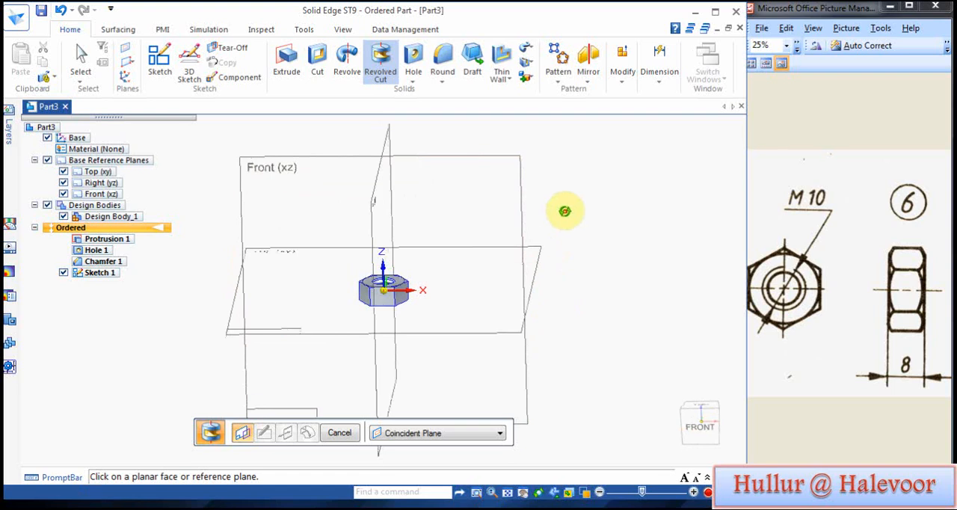
pyautogui.click(479, 184)
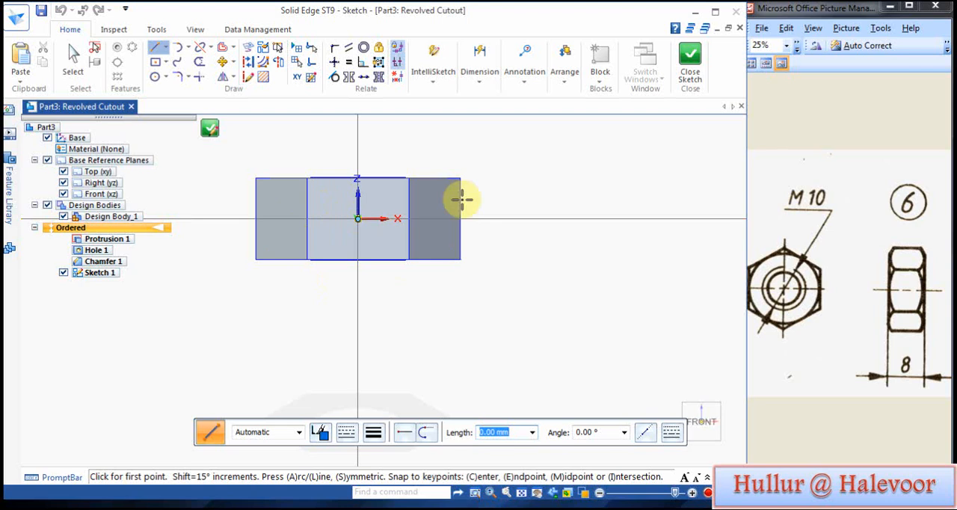
# Step: Sketch a line about 4.6 mm long, sloping down and outward from the construction circle's edge on the nut's top face
pyautogui.scroll(2, 418, 196)
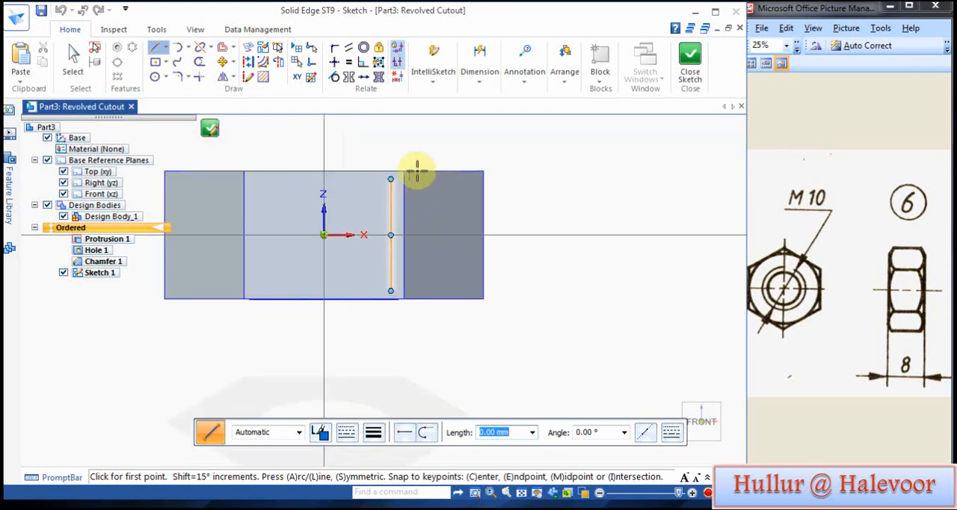
pyautogui.click(462, 171)
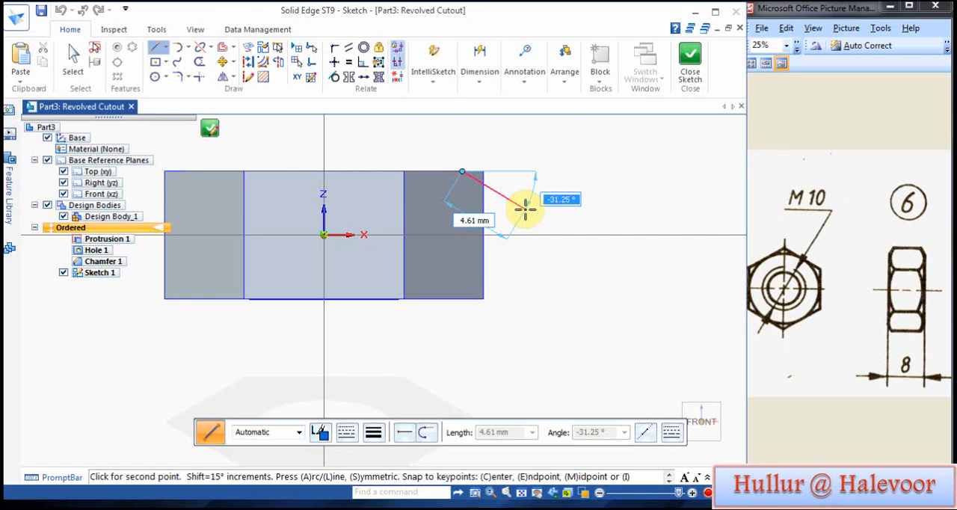
pyautogui.press('Return')
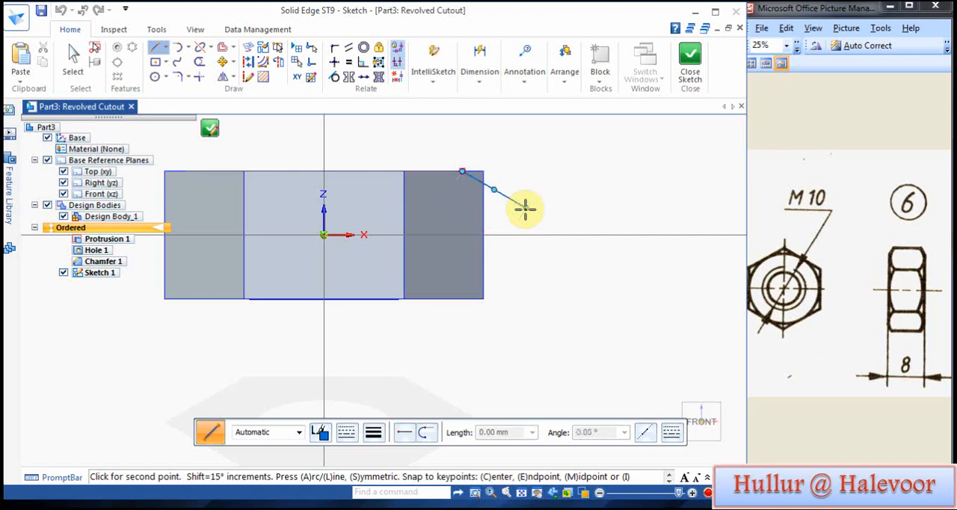
pyautogui.click(524, 208)
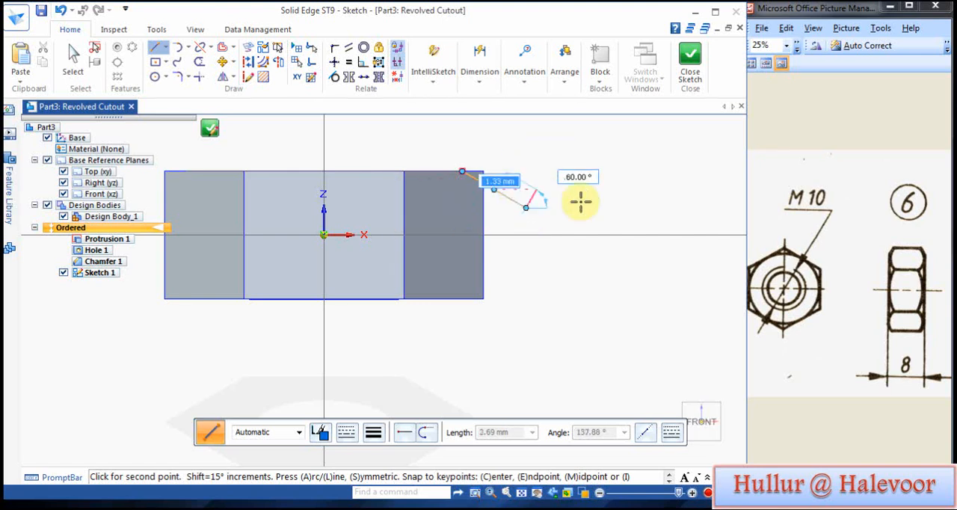
pyautogui.rightClick(580, 199)
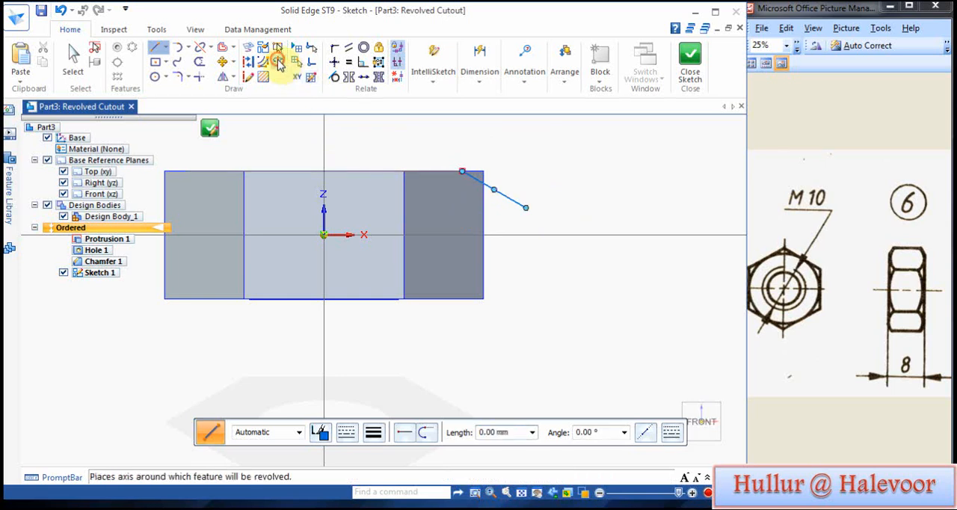
# Step: Set the vertical Z axis through the origin as the axis of revolution for the cut profile
pyautogui.click(278, 61)
pyautogui.click(323, 150)
pyautogui.rightClick(336, 327)
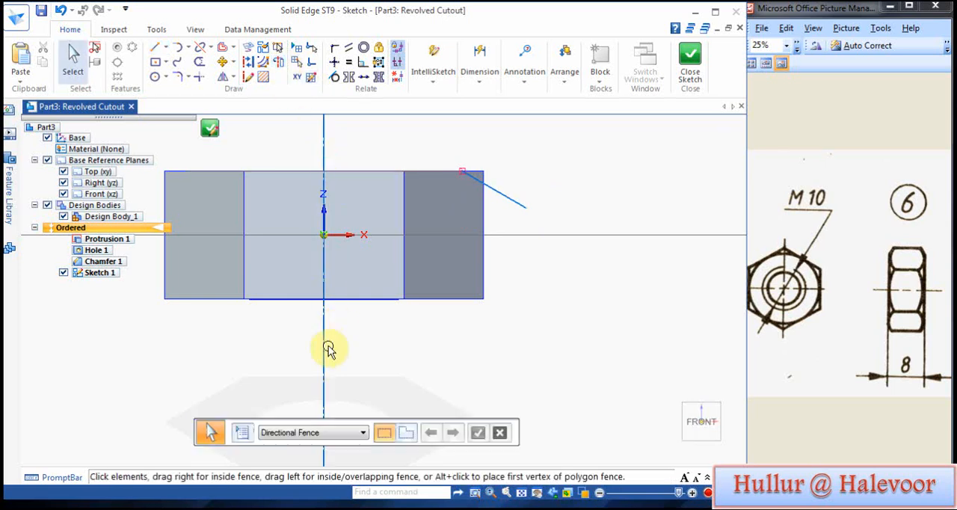
# Step: Dimension the angle between the nut's top edge and the sloping line, and set it to 30°
pyautogui.click(487, 85)
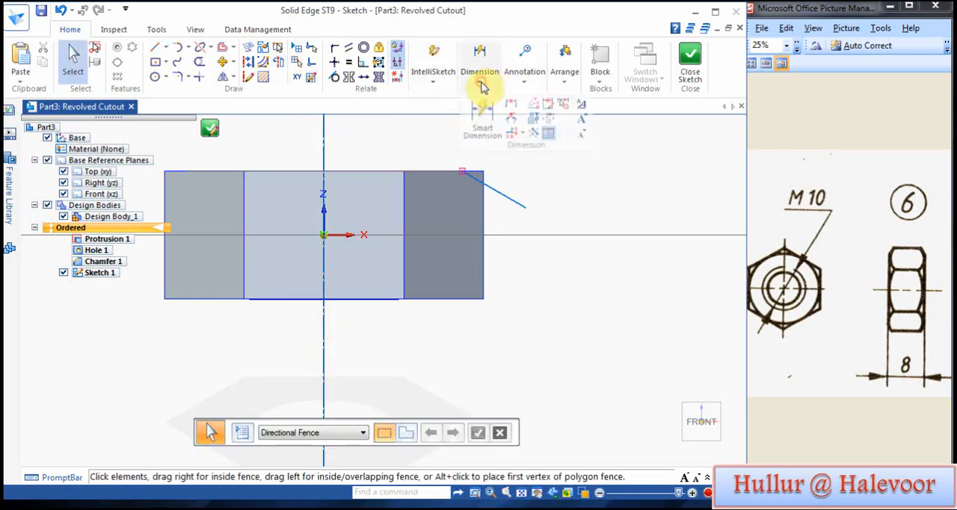
pyautogui.click(509, 118)
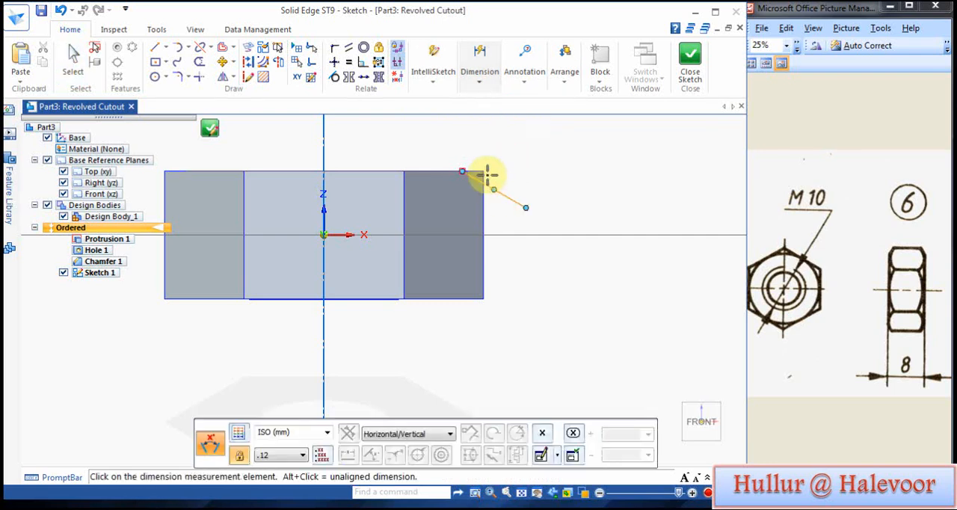
pyautogui.click(479, 171)
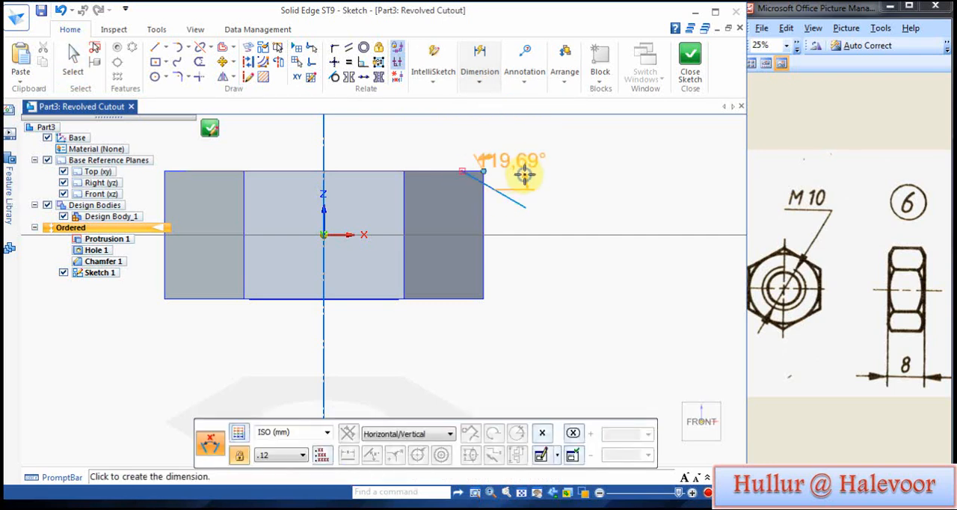
pyautogui.rightClick(525, 175)
pyautogui.click(479, 170)
pyautogui.click(511, 200)
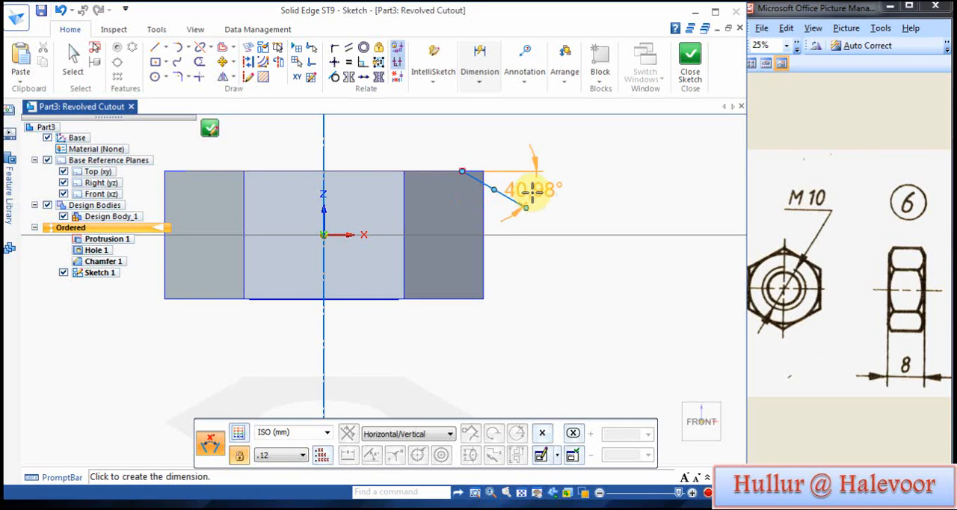
pyautogui.click(521, 190)
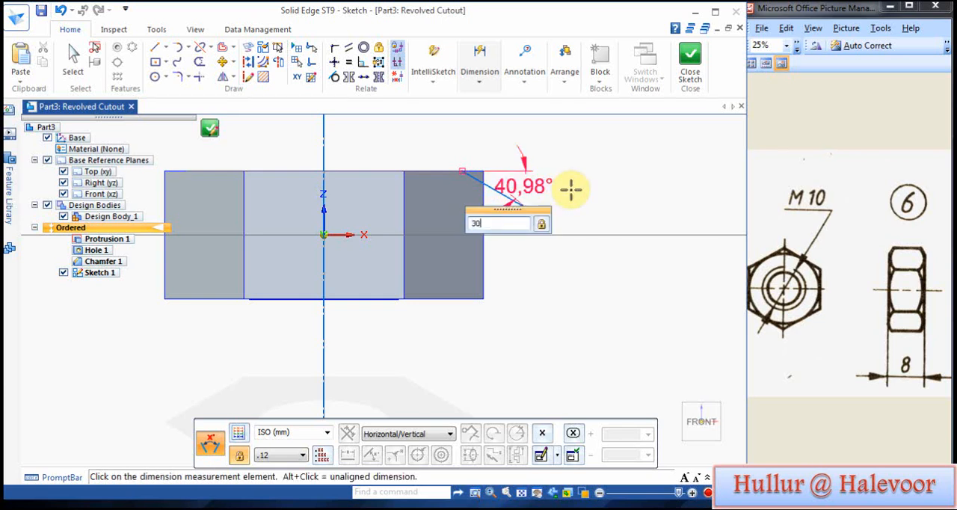
pyautogui.press('Return')
# Step: Revolve the cut through 360° on the outer side of the sloping line, and hide the circle sketch
pyautogui.click(690, 60)
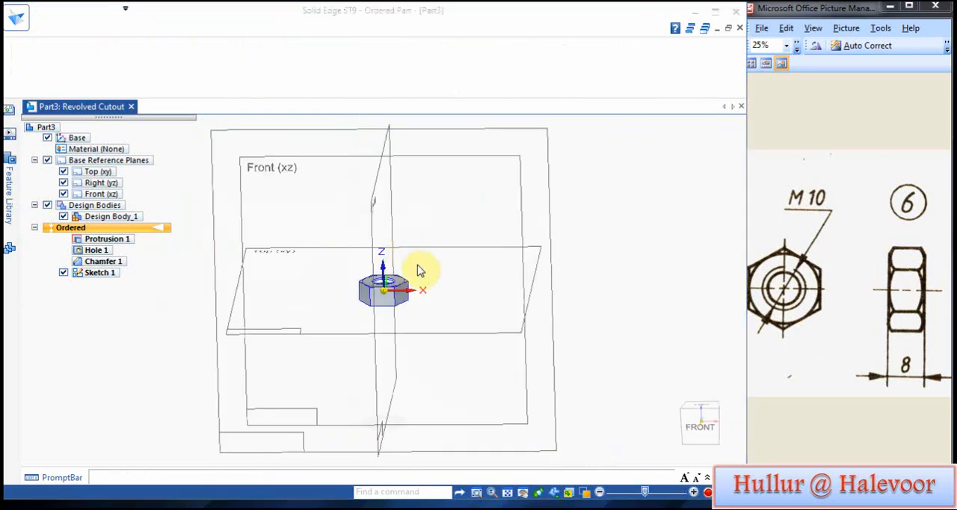
pyautogui.click(420, 263)
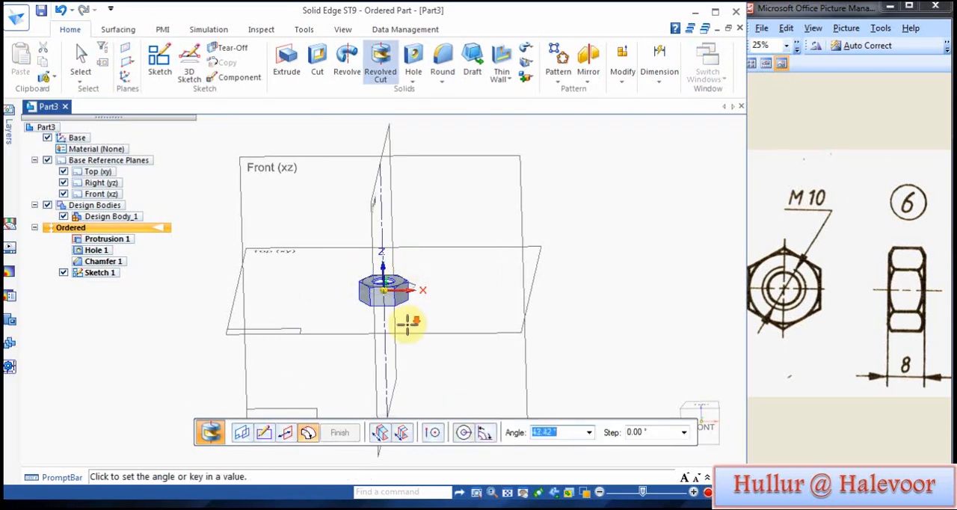
pyautogui.scroll(3, 403, 314)
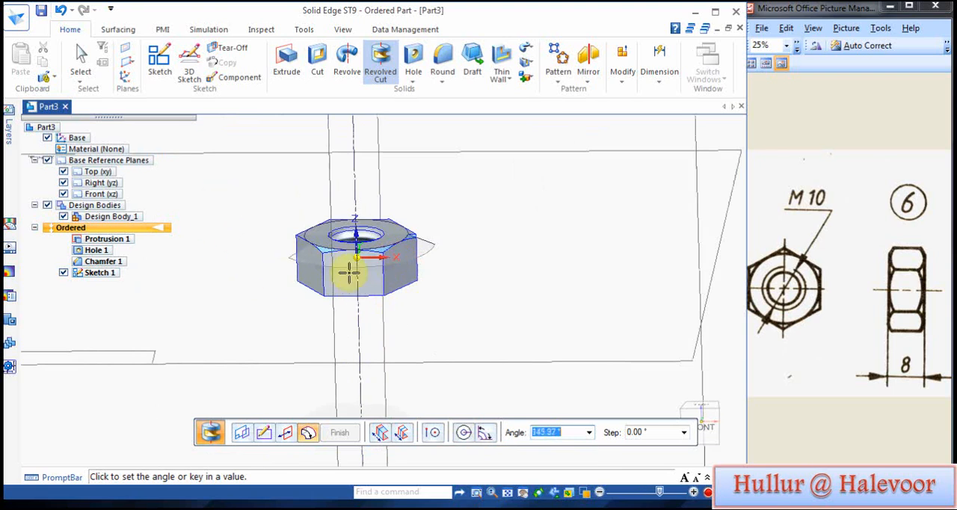
pyautogui.click(464, 436)
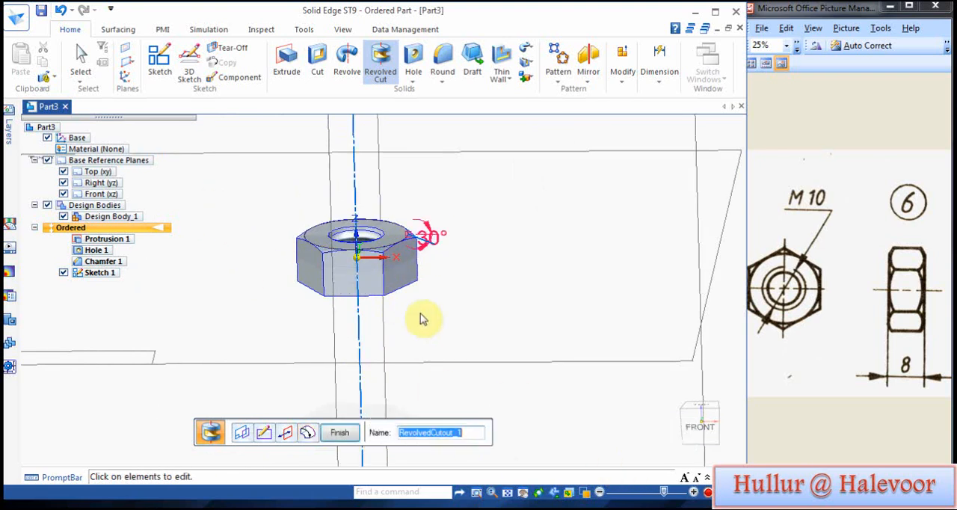
pyautogui.click(345, 436)
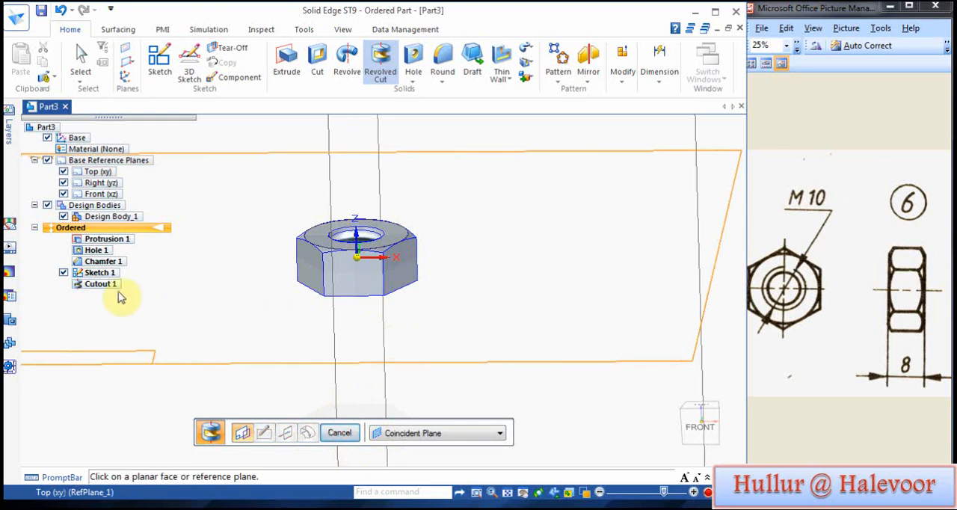
pyautogui.click(63, 272)
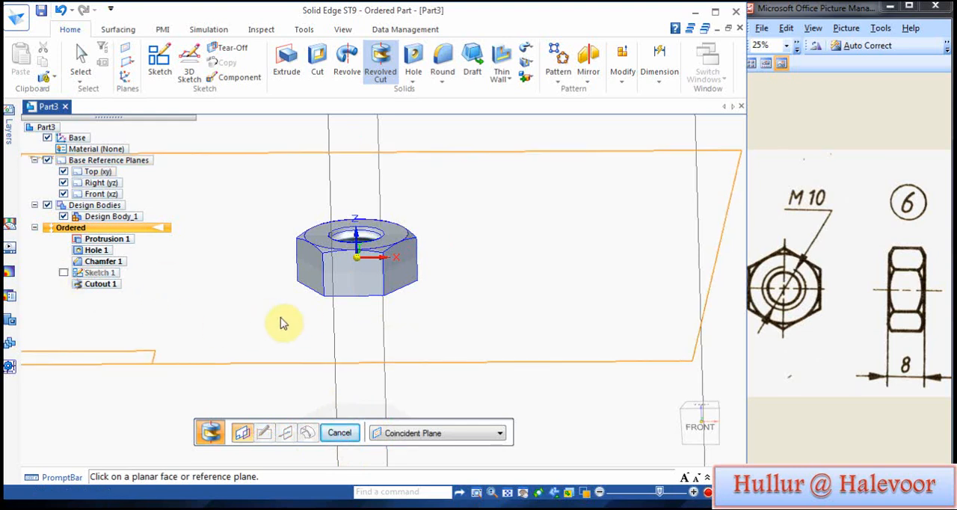
# Step: Mirror the revolved cutout about the Top (xy) plane to bevel the nut's lower corners
pyautogui.moveTo(213, 276)
pyautogui.mouseDown(button='middle')
pyautogui.moveTo(209, 339)
pyautogui.moveTo(199, 207)
pyautogui.moveTo(218, 285)
pyautogui.moveTo(273, 249)
pyautogui.mouseUp(button='middle')
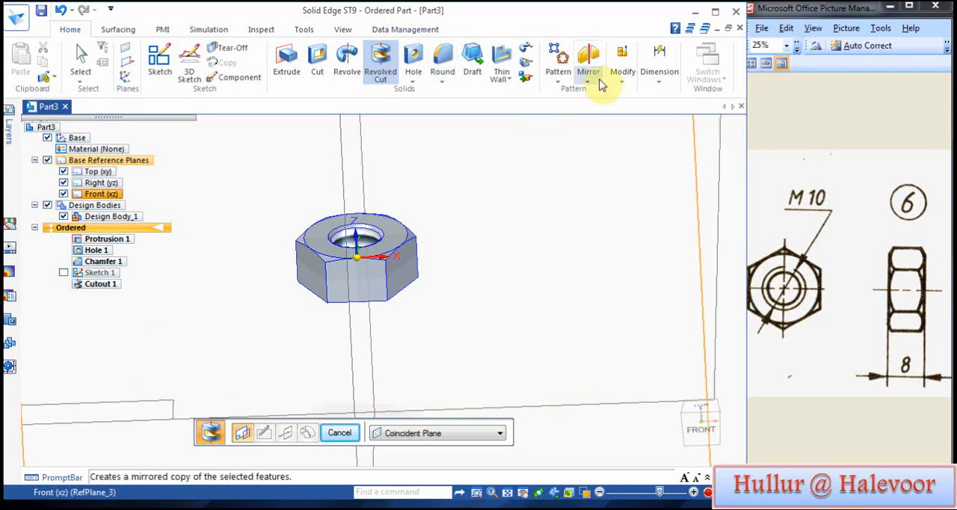
pyautogui.click(587, 59)
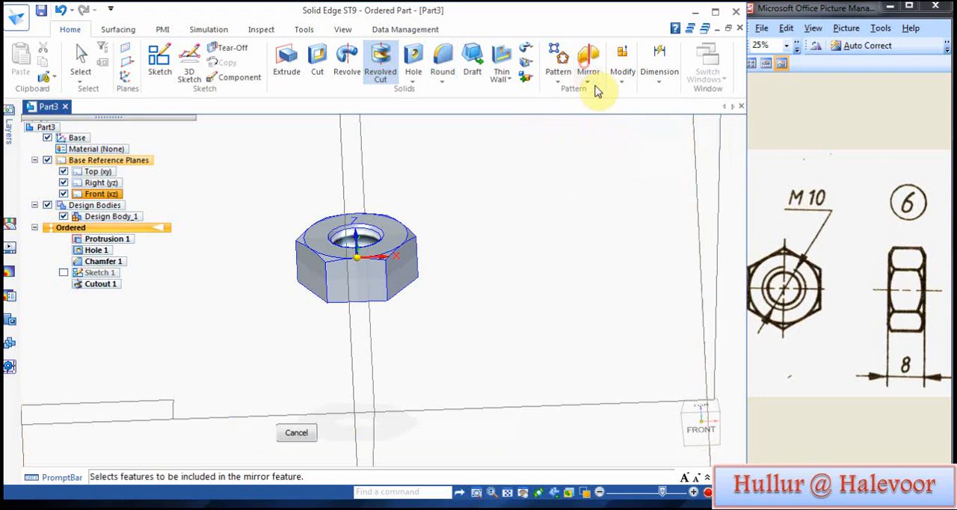
pyautogui.click(102, 285)
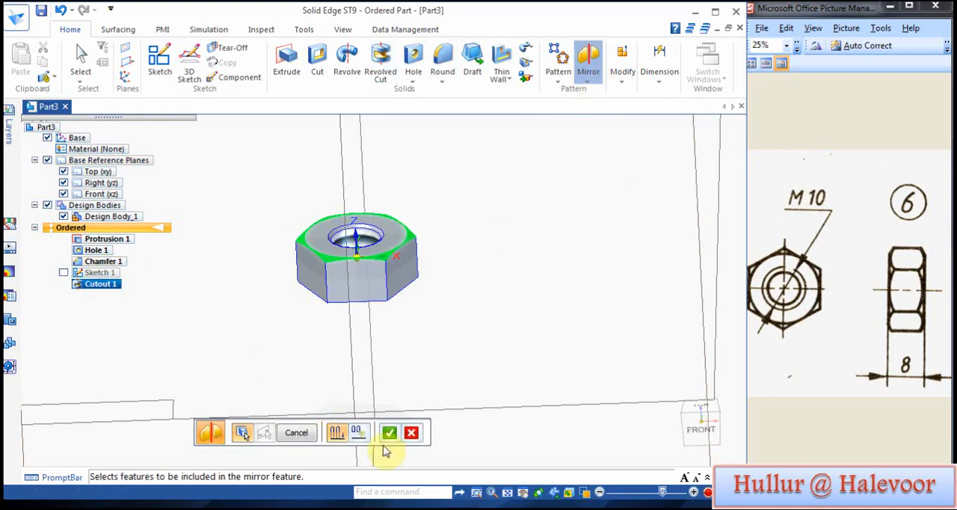
pyautogui.click(388, 432)
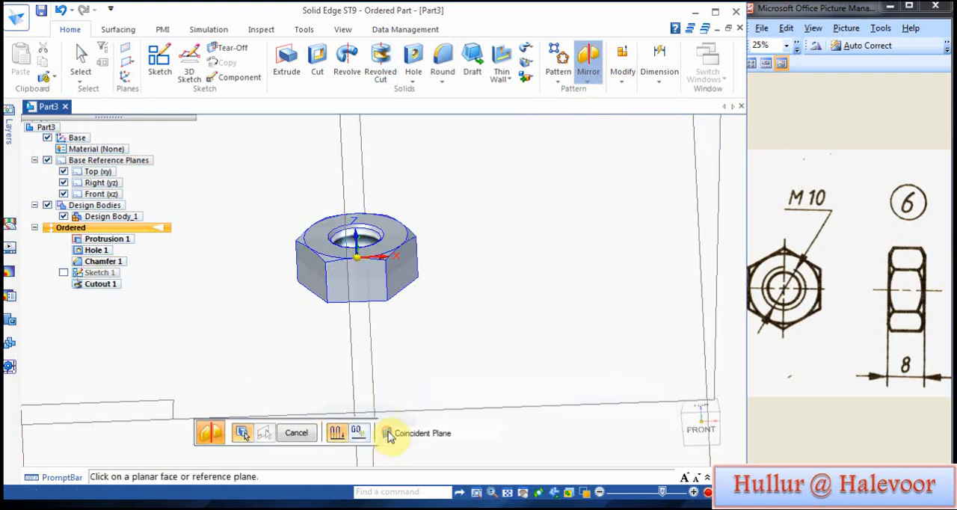
pyautogui.moveTo(367, 378); pyautogui.dragTo(577, 326, button='middle')
pyautogui.click(501, 262)
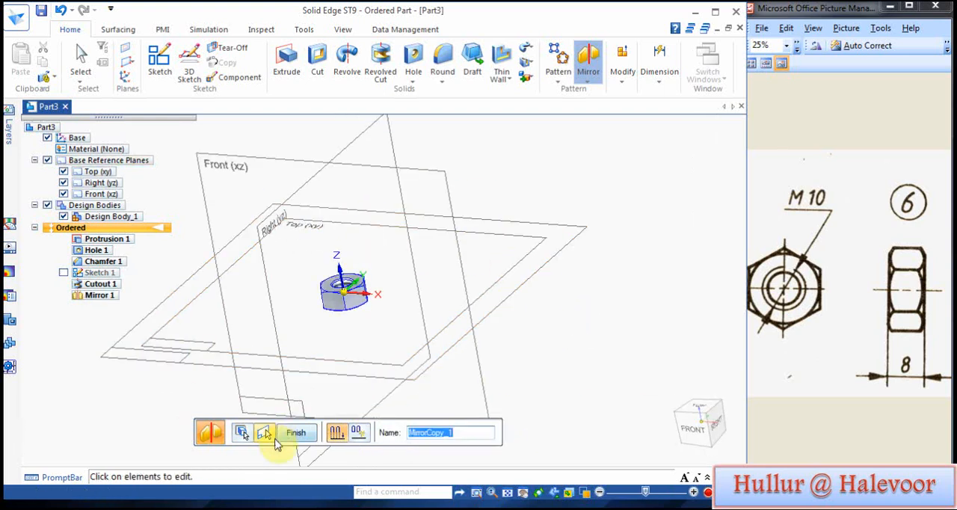
pyautogui.click(284, 434)
# Step: Save the finished nut in the P B ASSY folder as a part named NUT M10
pyautogui.moveTo(214, 391); pyautogui.dragTo(209, 276, button='middle')
pyautogui.scroll(5, 314, 324)
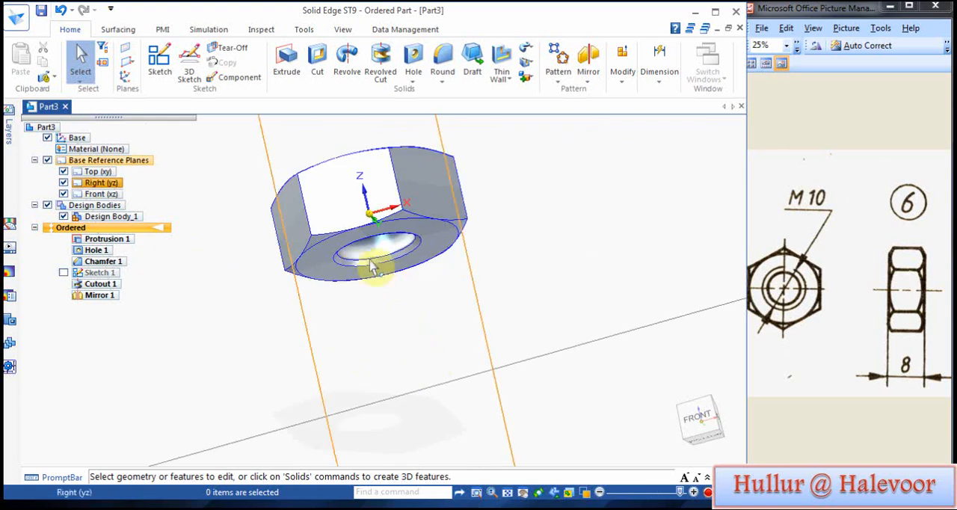
pyautogui.scroll(1, 214, 390)
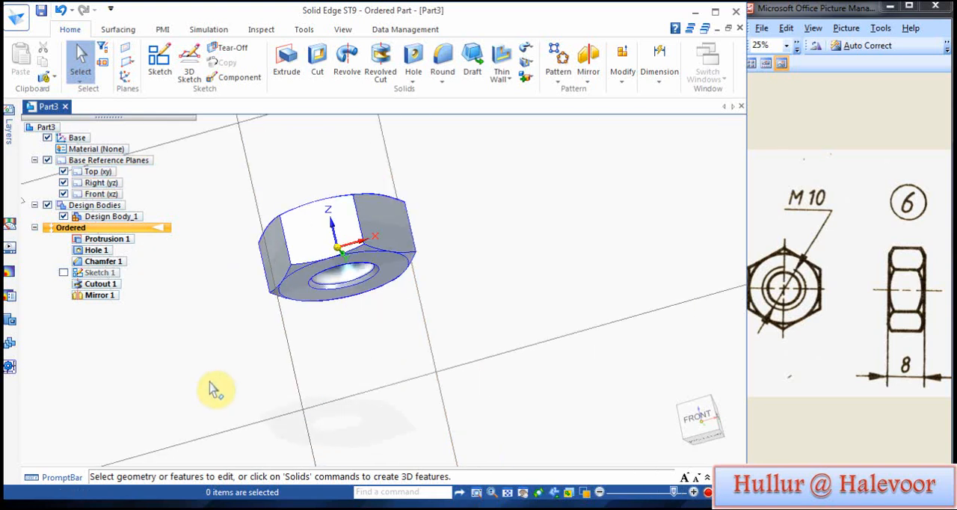
pyautogui.click(506, 493)
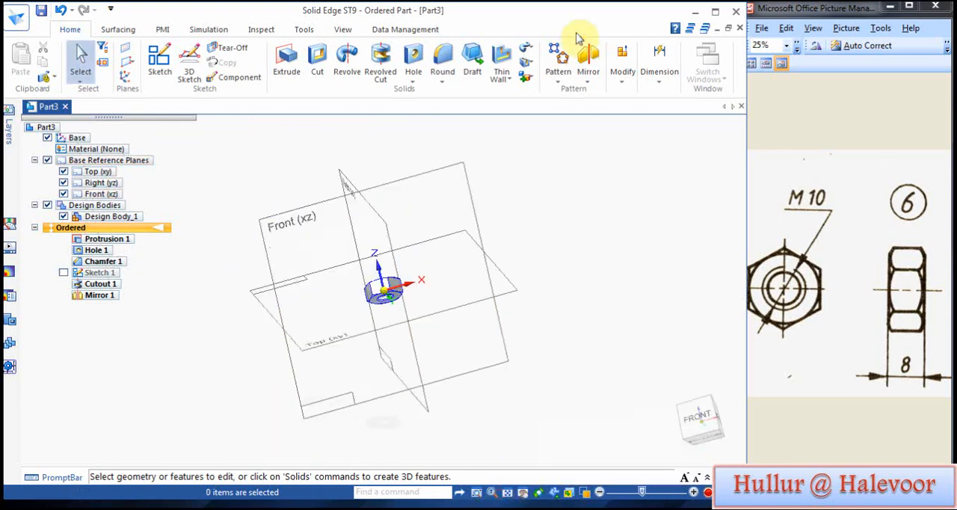
pyautogui.moveTo(549, 211); pyautogui.dragTo(572, 325, button='middle')
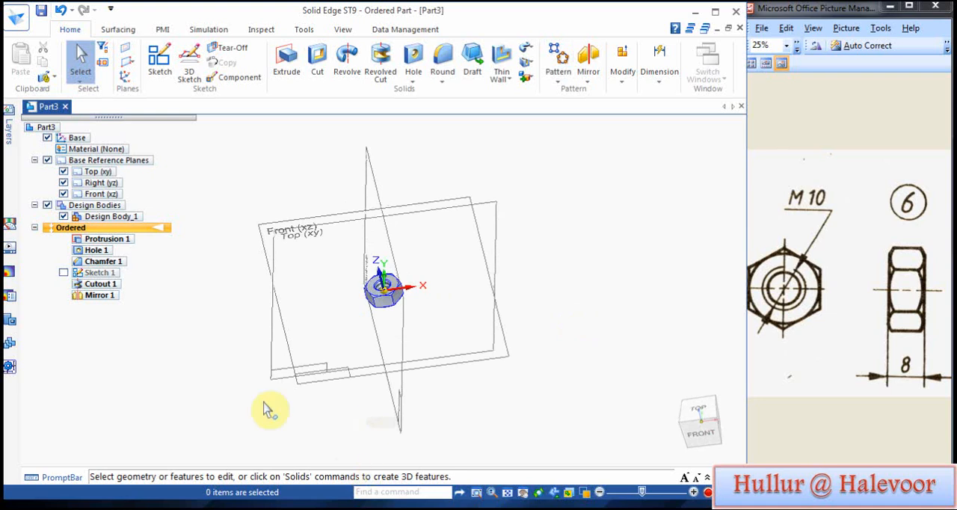
pyautogui.click(41, 11)
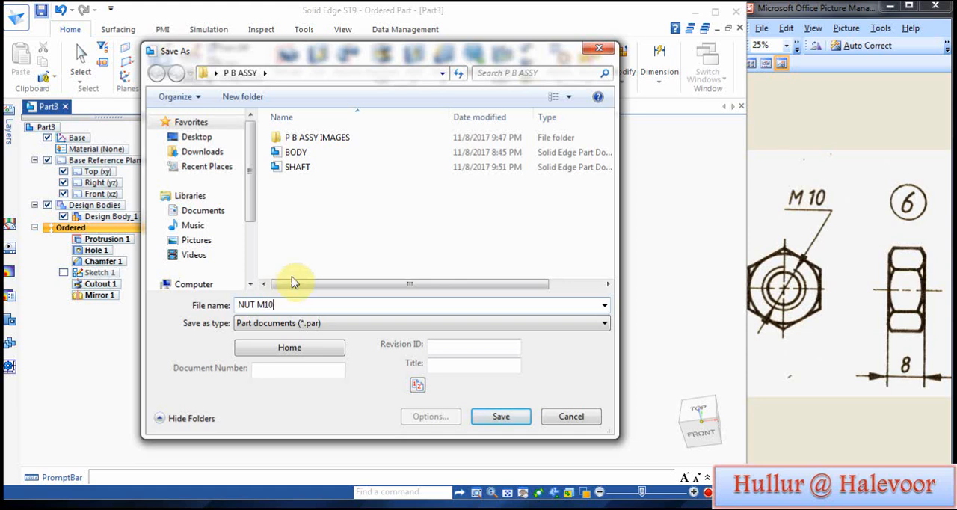
pyautogui.write('NUT M10')
pyautogui.click(509, 417)
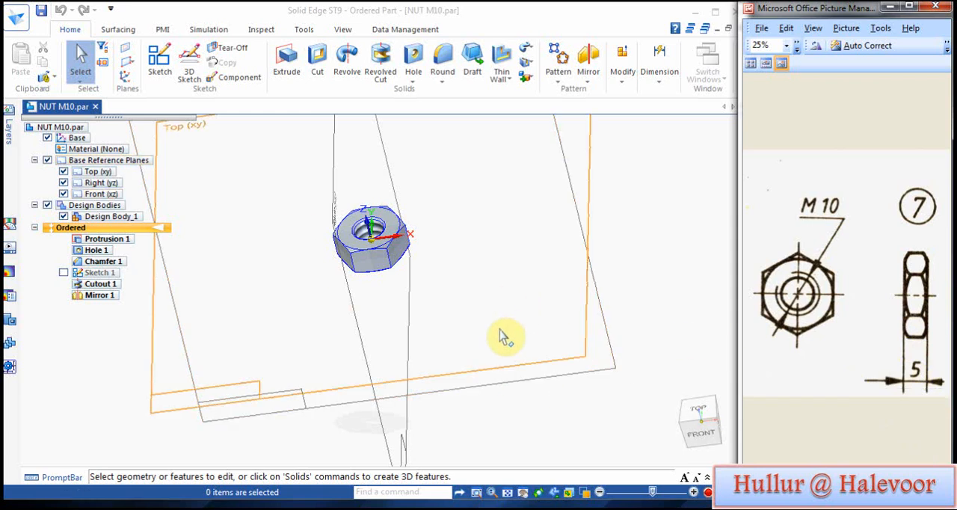
# Step: Save the nut under the new name LOCK NUT M10 in the P B ASSY folder
pyautogui.scroll(1, 493, 330)
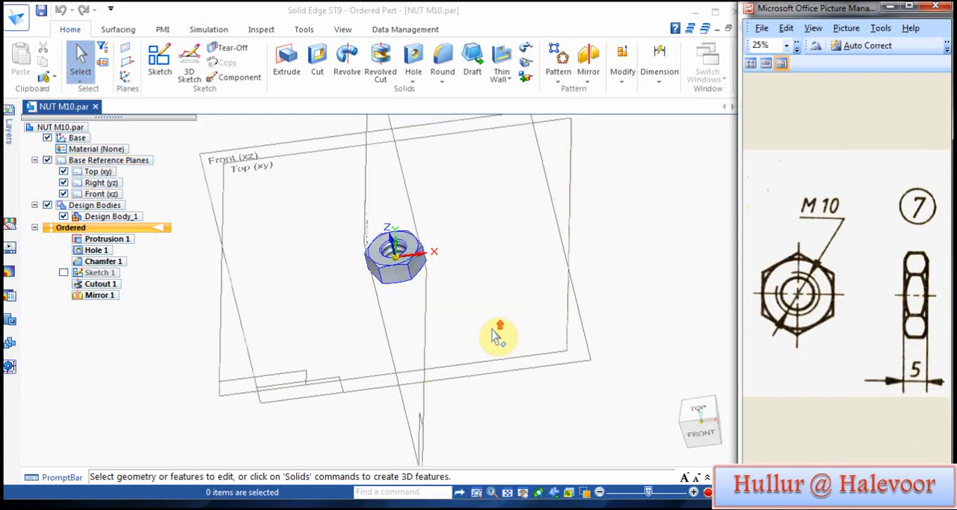
pyautogui.click(17, 16)
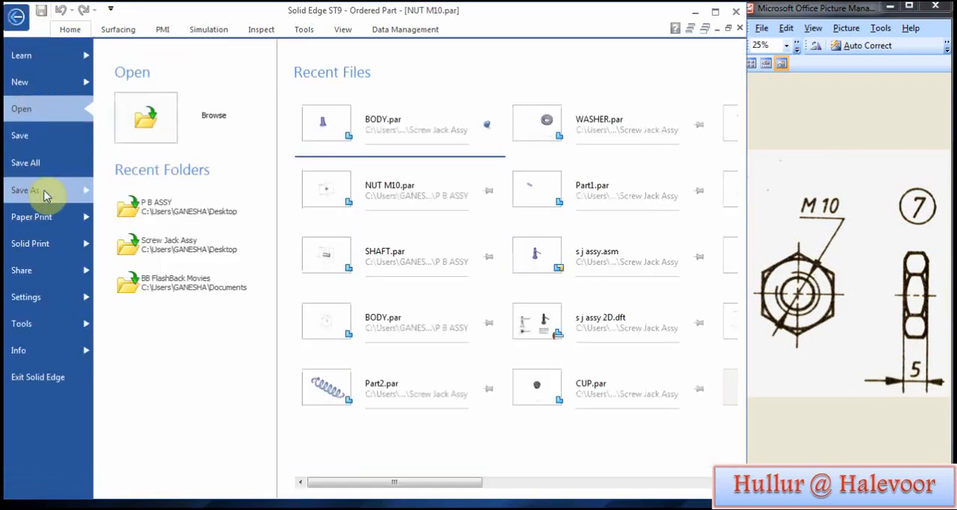
pyautogui.click(44, 192)
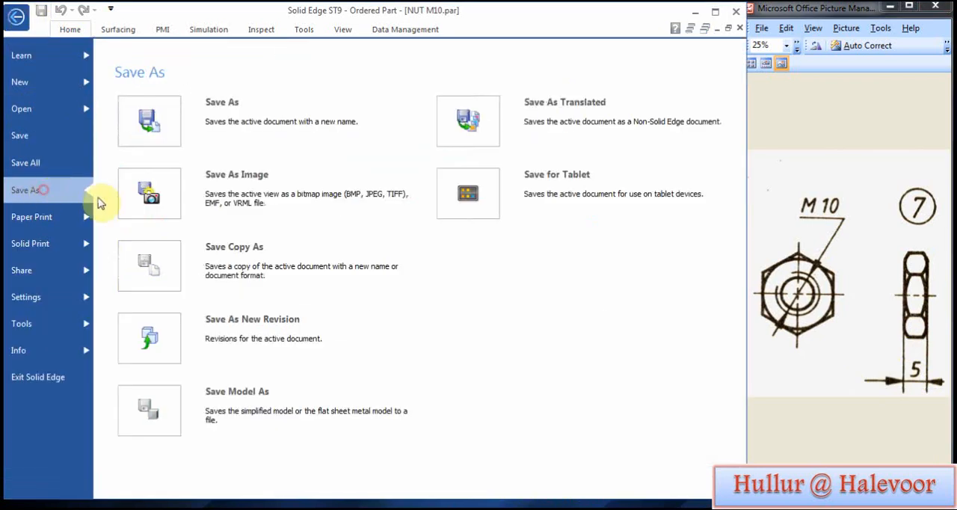
pyautogui.click(235, 133)
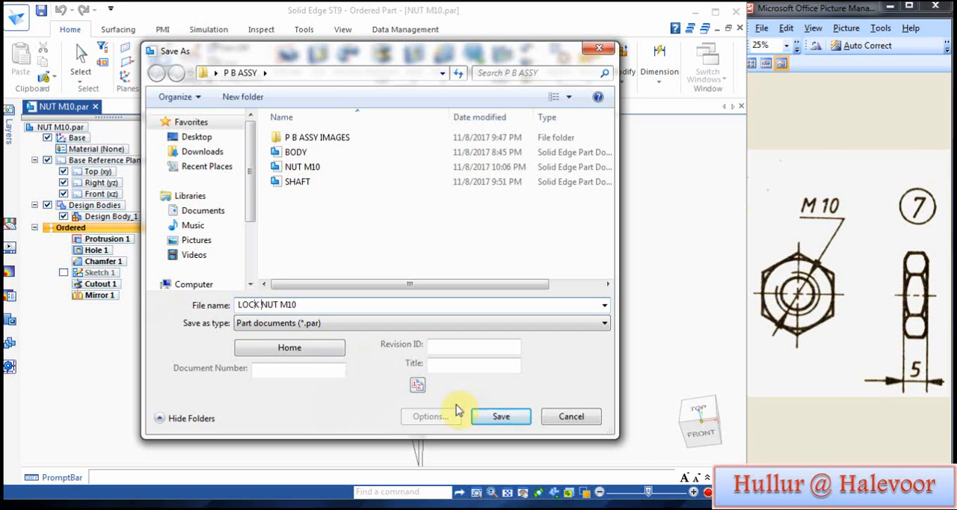
pyautogui.click(491, 421)
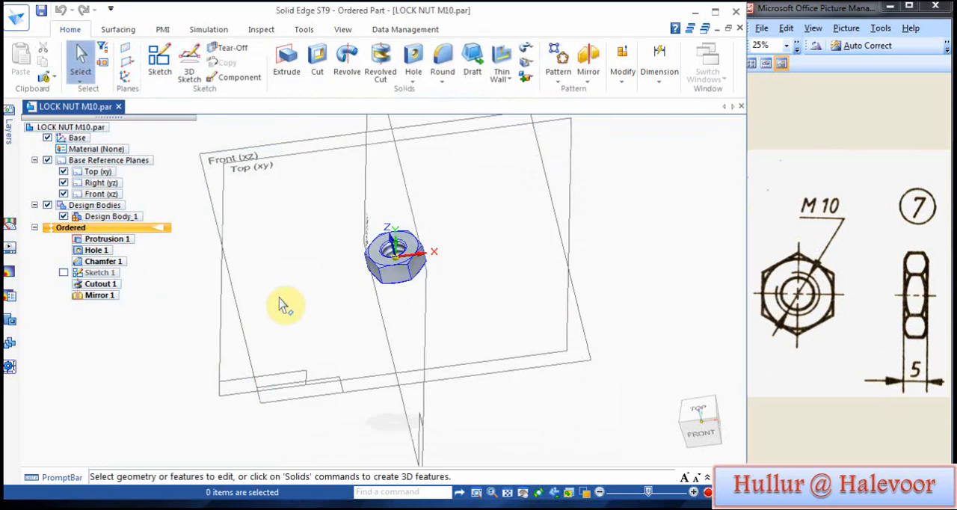
# Step: Redefine the hexagonal base protrusion's thickness to 5 mm for the lock nut
pyautogui.click(114, 238)
pyautogui.rightClick(115, 244)
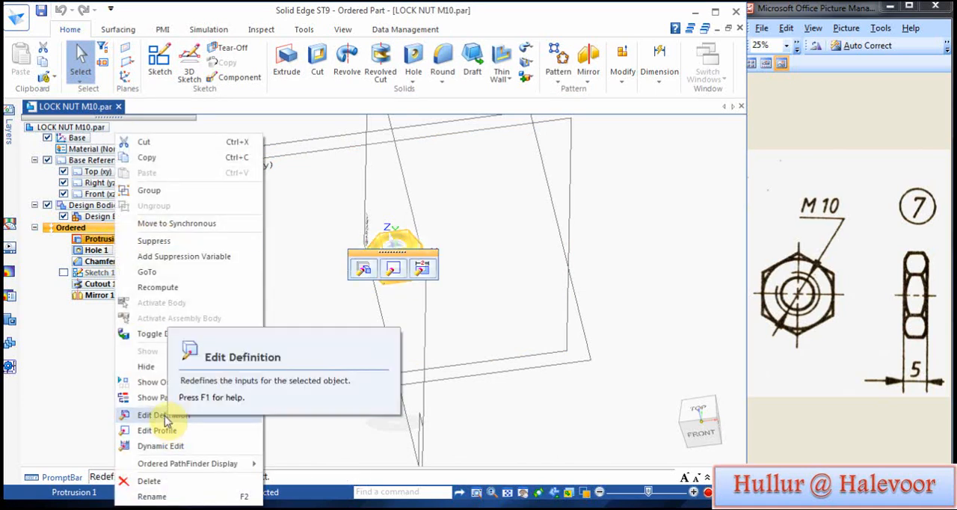
pyautogui.click(161, 415)
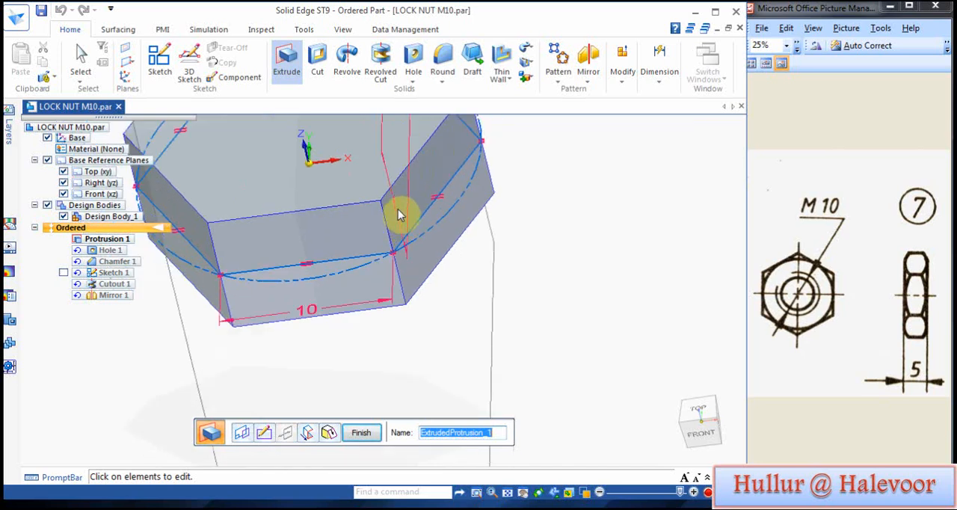
pyautogui.click(396, 211)
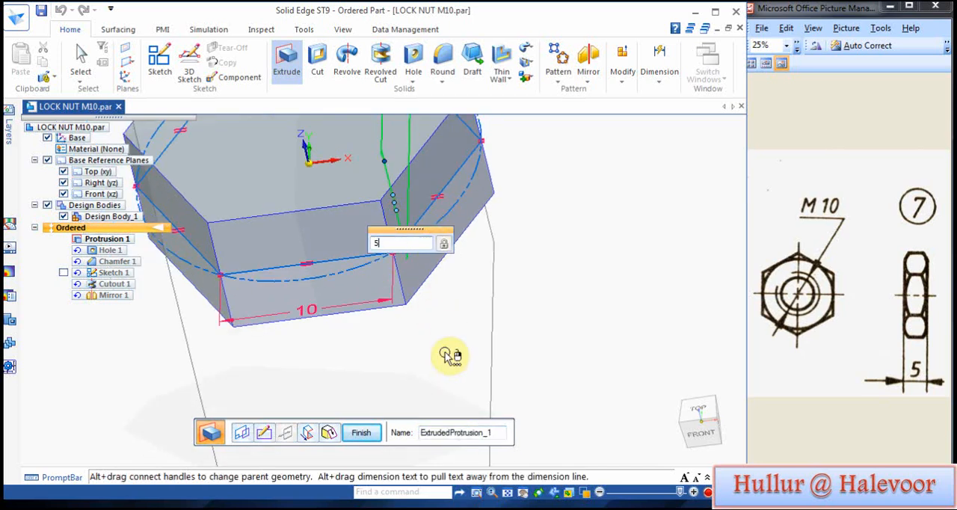
pyautogui.press('Return')
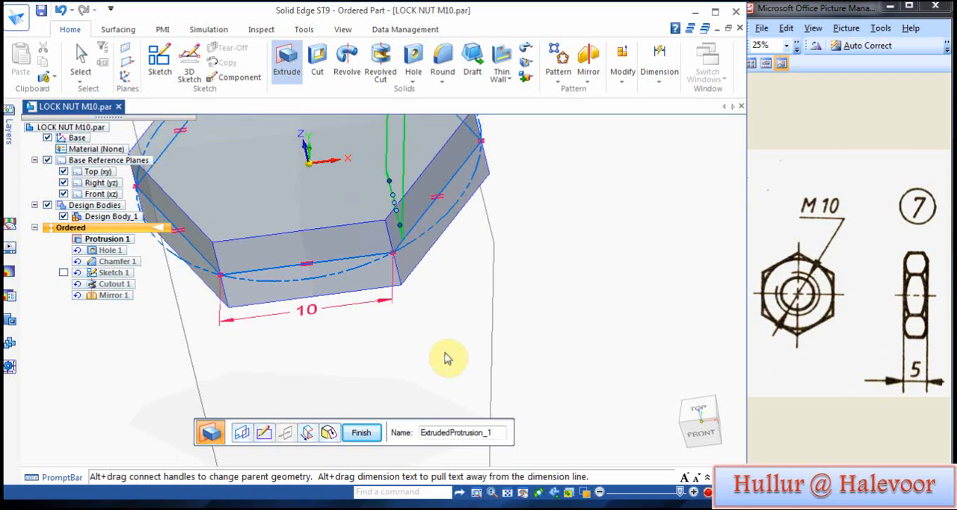
pyautogui.click(360, 433)
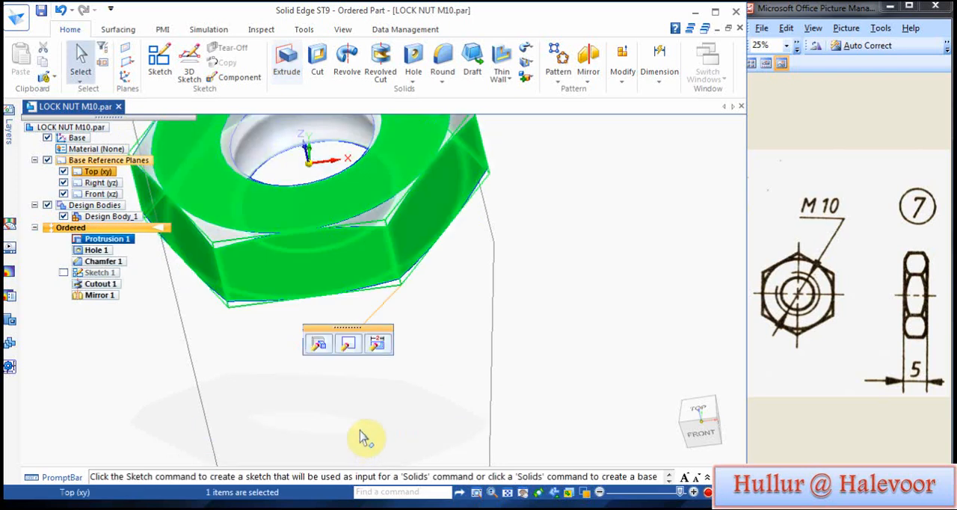
pyautogui.moveTo(332, 436)
pyautogui.mouseDown(button='middle')
pyautogui.moveTo(412, 256)
pyautogui.moveTo(390, 147)
pyautogui.moveTo(363, 356)
pyautogui.mouseUp(button='middle')
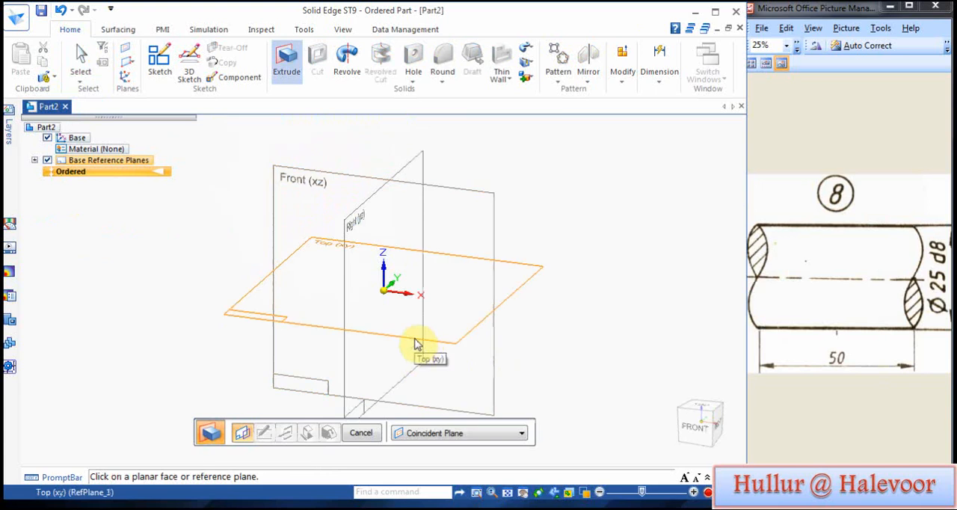
# Step: Start an extrusion on the Right (yz) plane and draw a 25 mm diameter circle centred on the origin
pyautogui.click(287, 63)
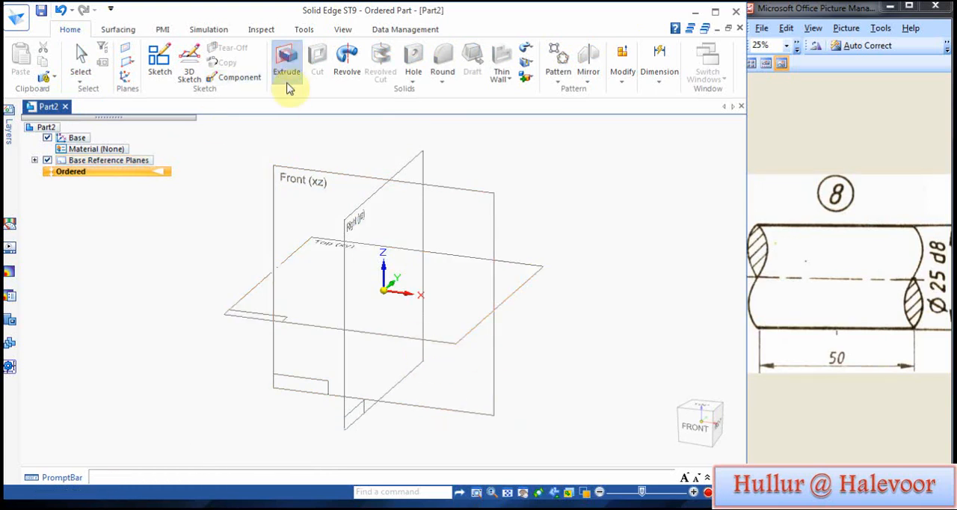
pyautogui.click(364, 207)
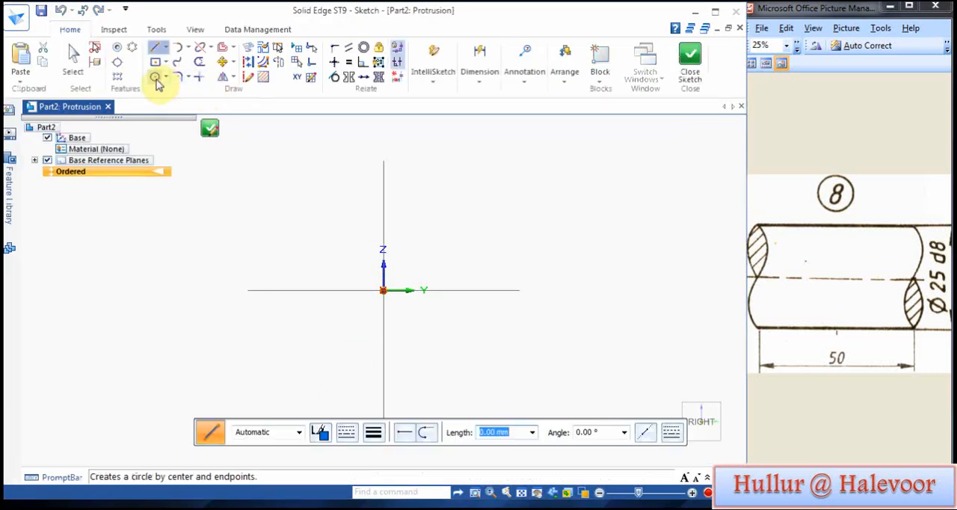
pyautogui.click(156, 77)
pyautogui.click(383, 290)
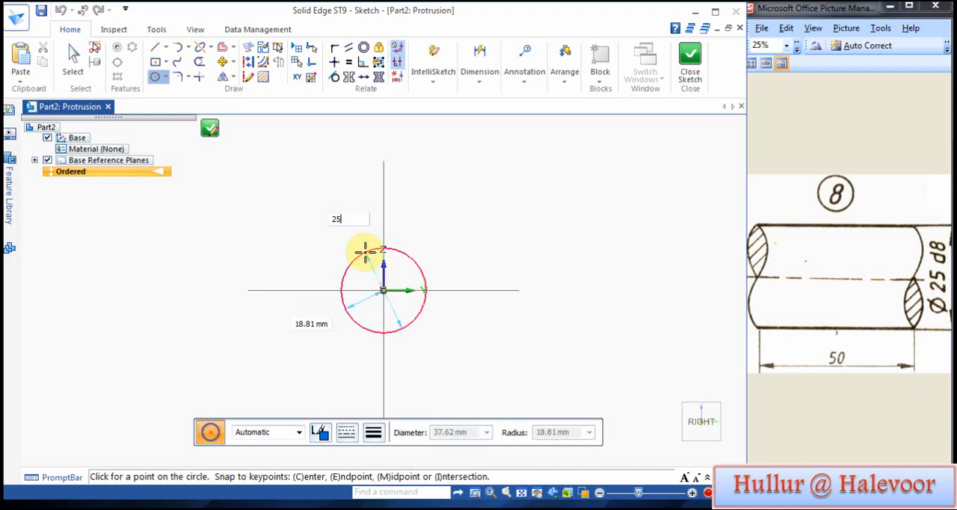
pyautogui.press('Return')
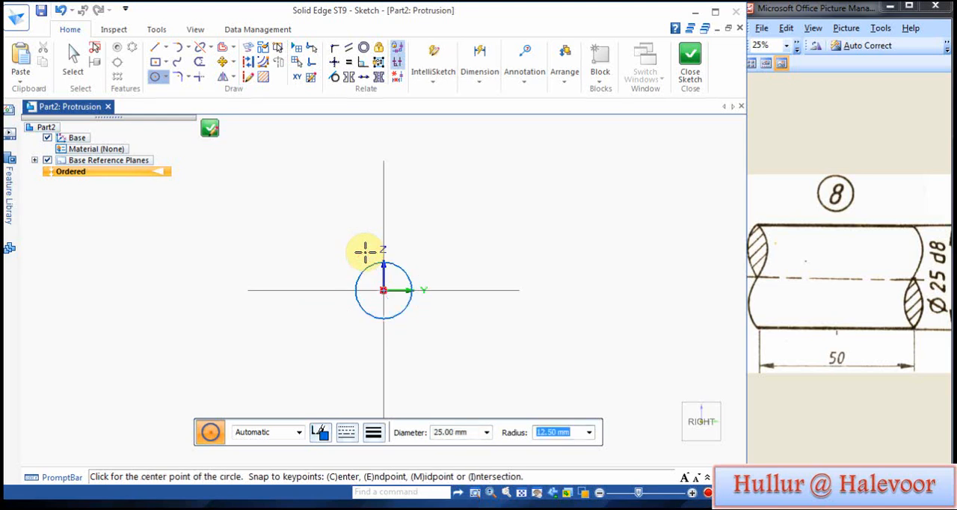
# Step: Dimension the circle's diameter and finish the profile sketch
pyautogui.click(481, 84)
pyautogui.click(484, 114)
pyautogui.click(401, 269)
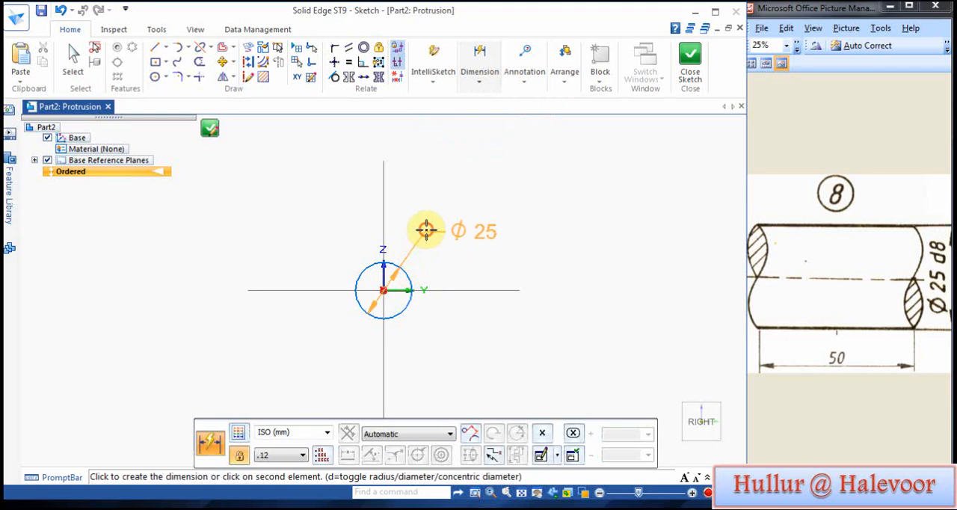
pyautogui.click(425, 229)
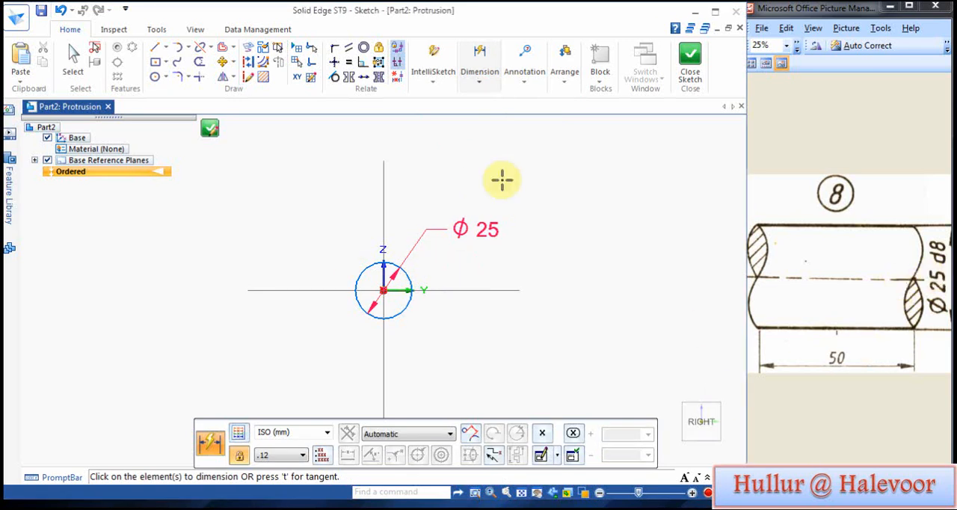
pyautogui.click(689, 58)
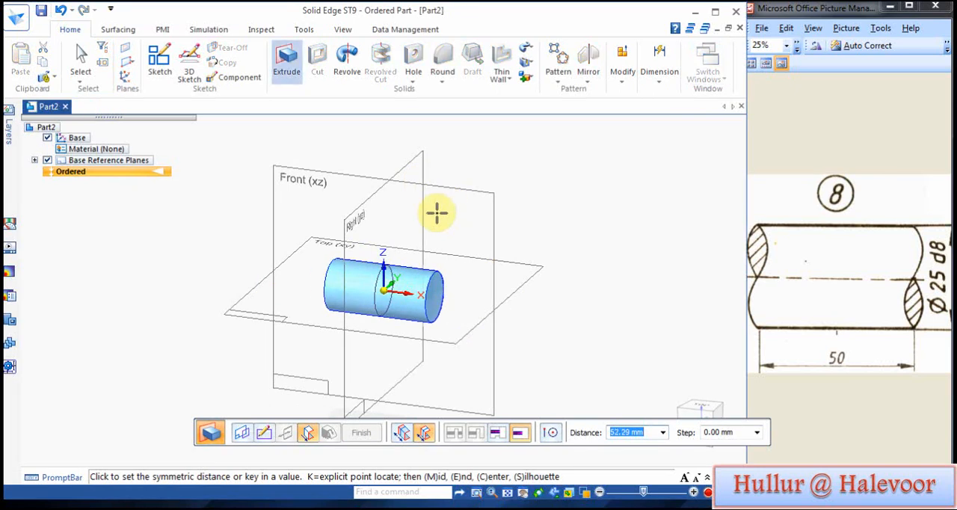
# Step: Extrude the circle symmetrically to a total length of 50 mm to form the shaft
pyautogui.write('0')
pyautogui.press('Return')
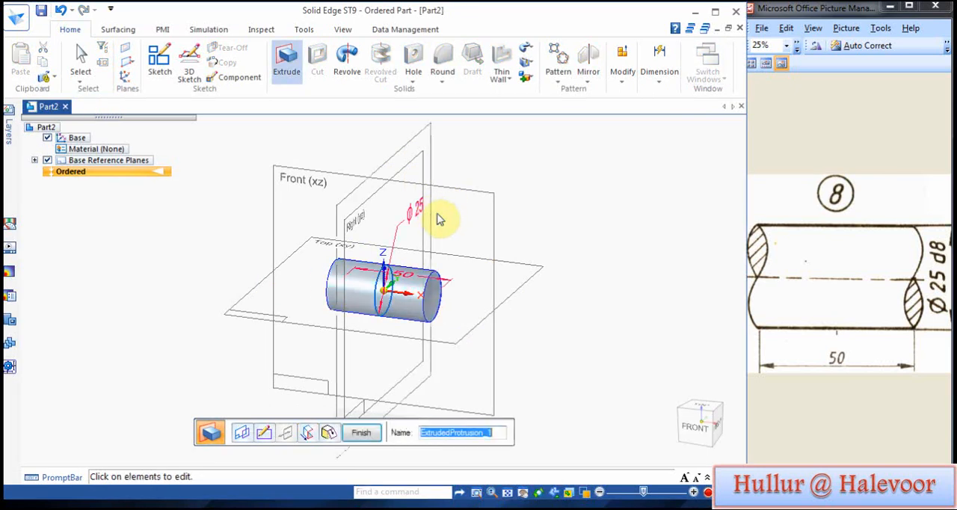
pyautogui.press('Return')
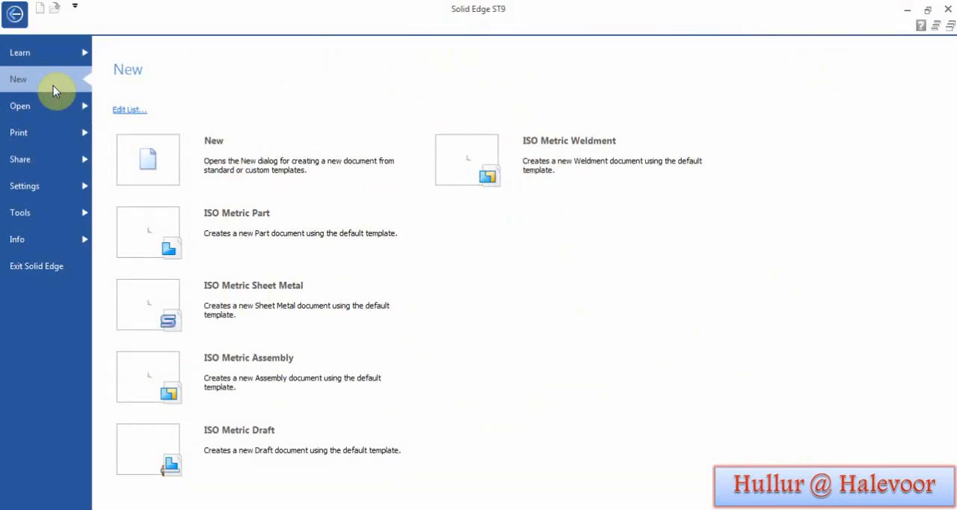
# Step: Create an ISO Metric Assembly, place BODY from the P B ASSY folder as its first component, and show it in an isometric view
pyautogui.click(249, 364)
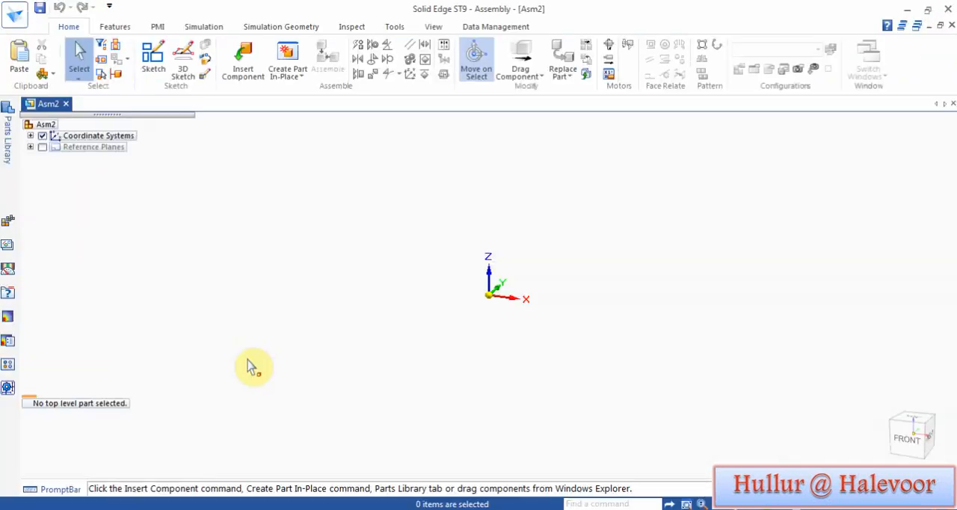
pyautogui.click(6, 140)
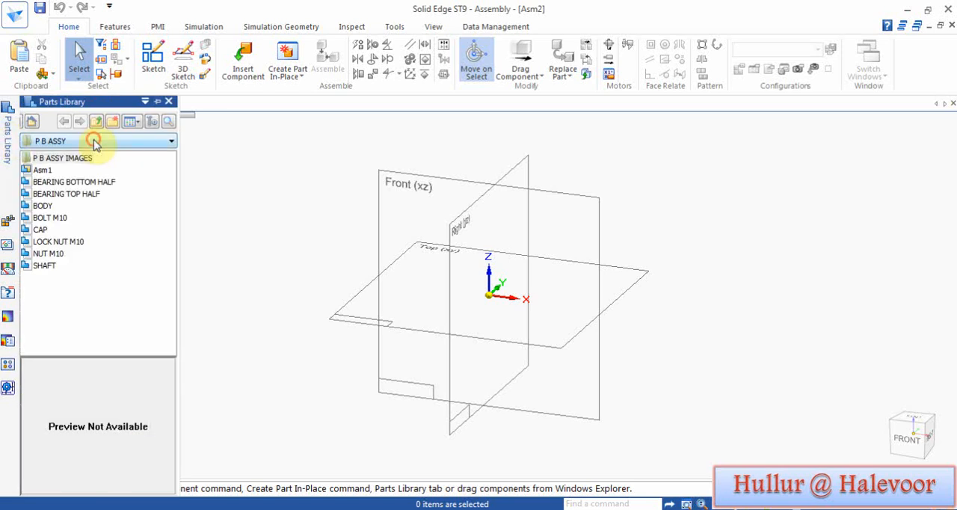
pyautogui.click(93, 141)
pyautogui.click(80, 155)
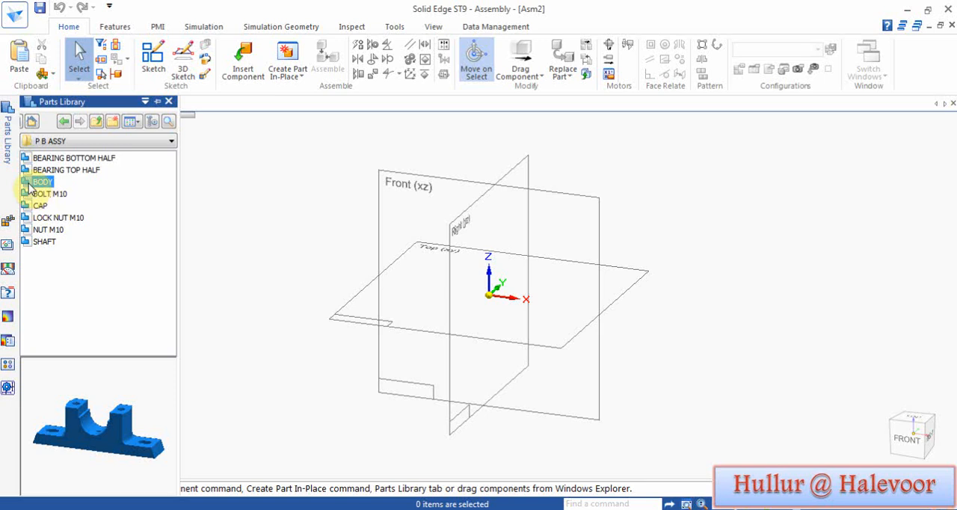
pyautogui.moveTo(30, 188); pyautogui.dragTo(505, 270)
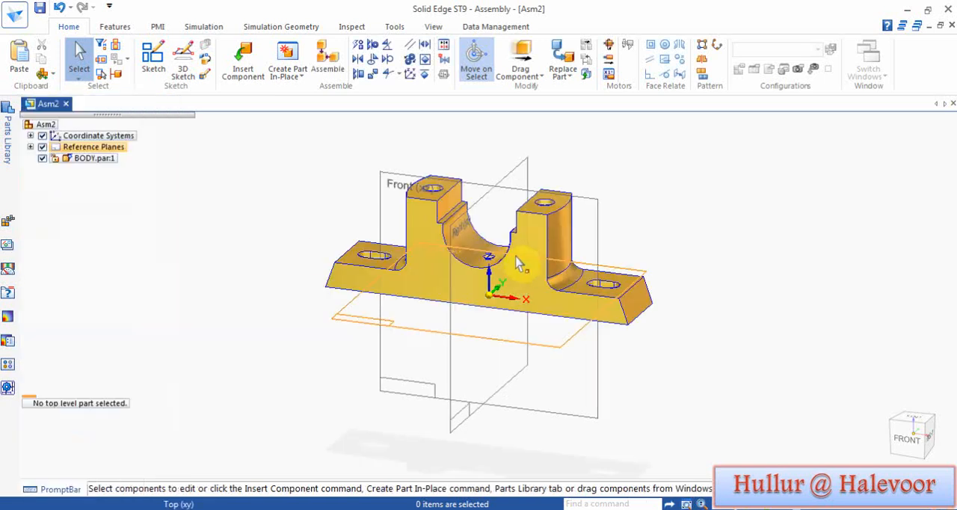
pyautogui.click(926, 420)
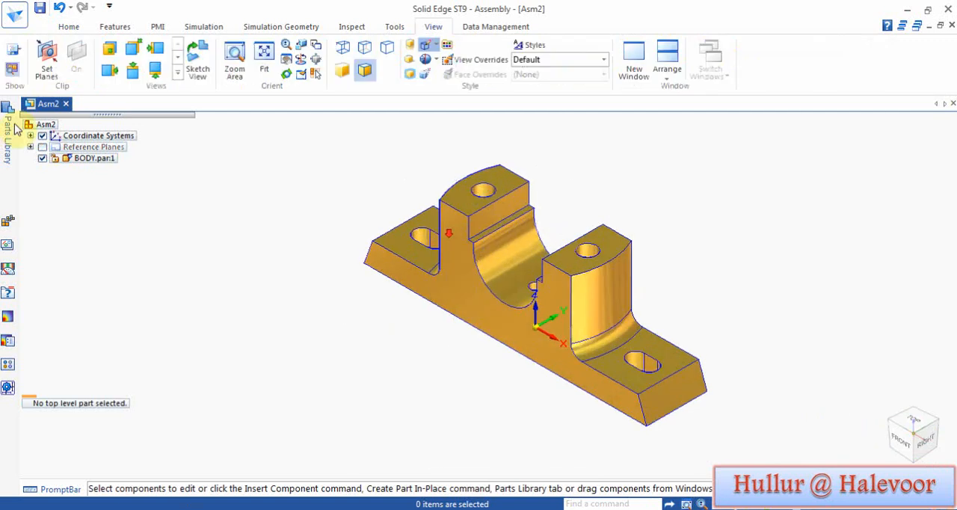
# Step: Insert the BEARING BOTTOM HALF part into the assembly beside the body
pyautogui.click(8, 131)
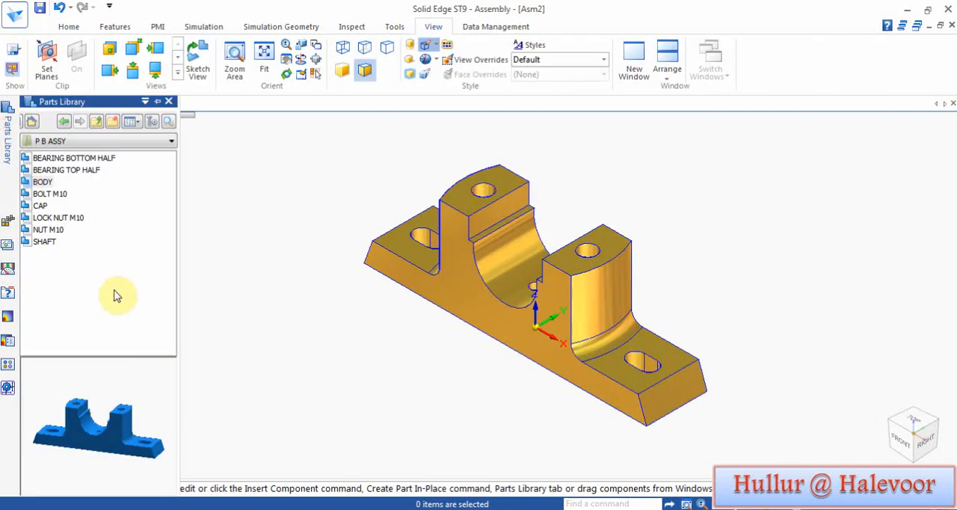
pyautogui.click(82, 158)
pyautogui.moveTo(114, 466); pyautogui.dragTo(109, 360)
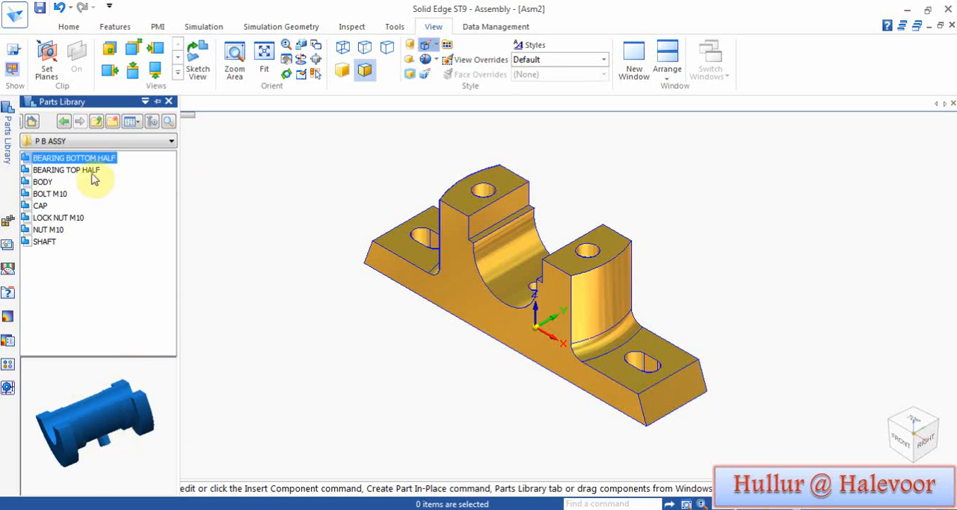
pyautogui.moveTo(86, 159); pyautogui.dragTo(288, 227)
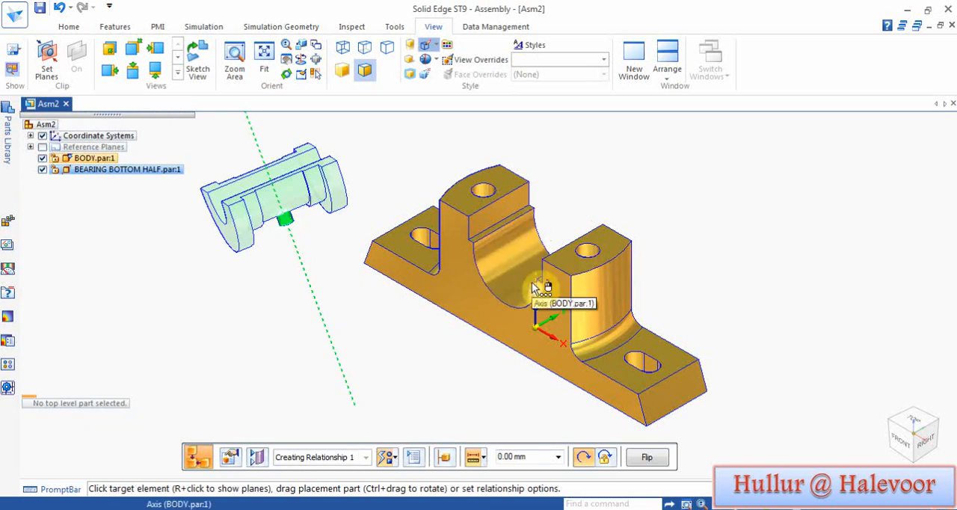
# Step: Align the bottom half's locating pin with the hole in the body's saddle, and its cylindrical axis with the saddle
pyautogui.click(534, 290)
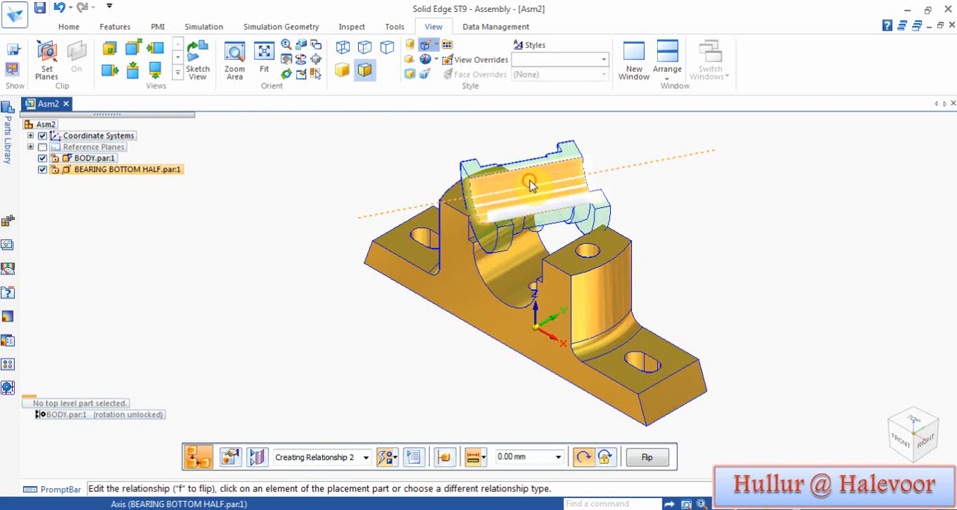
pyautogui.click(529, 185)
pyautogui.click(507, 343)
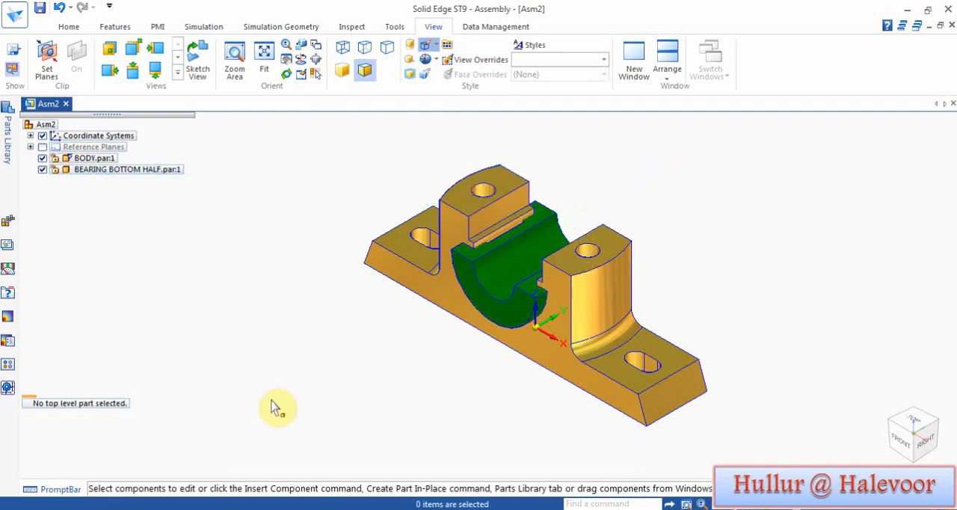
# Step: Insert the BEARING TOP HALF part into the assembly beside the body
pyautogui.click(8, 146)
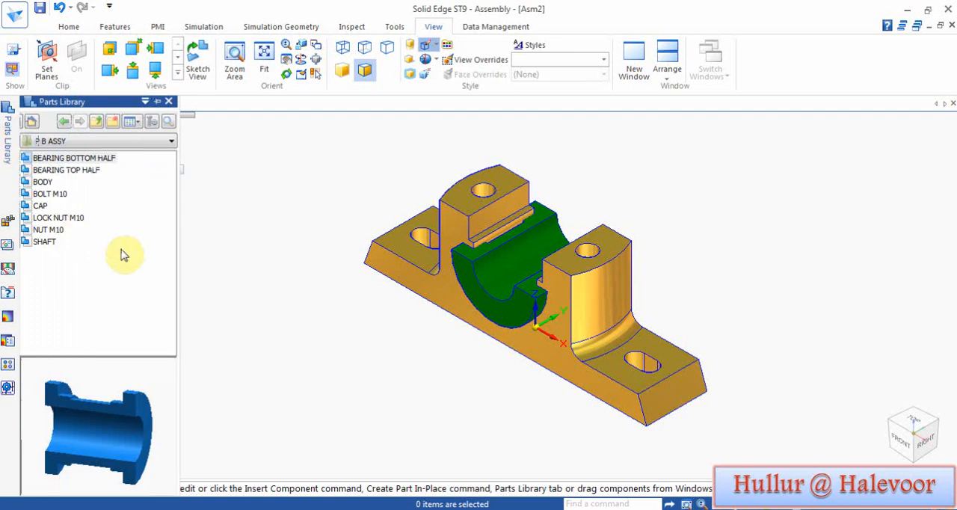
pyautogui.click(68, 170)
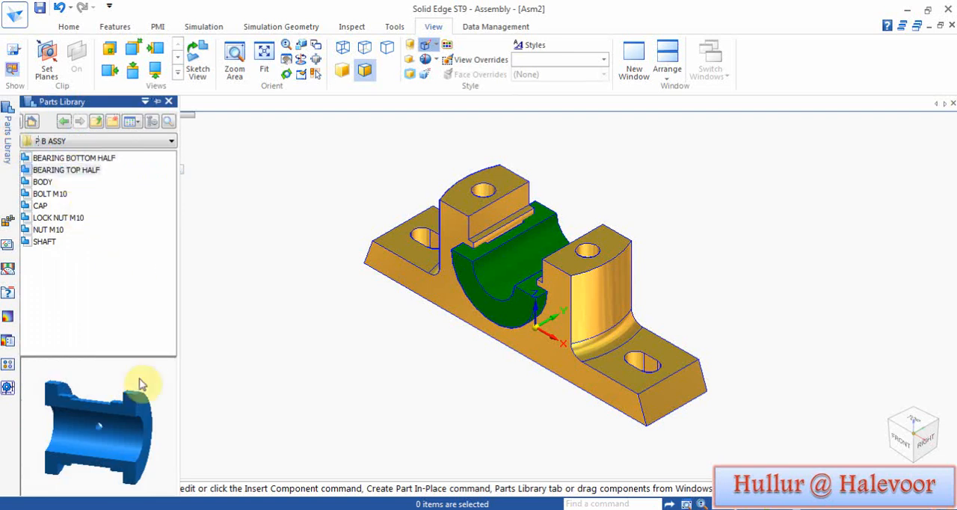
pyautogui.moveTo(142, 384); pyautogui.dragTo(177, 444)
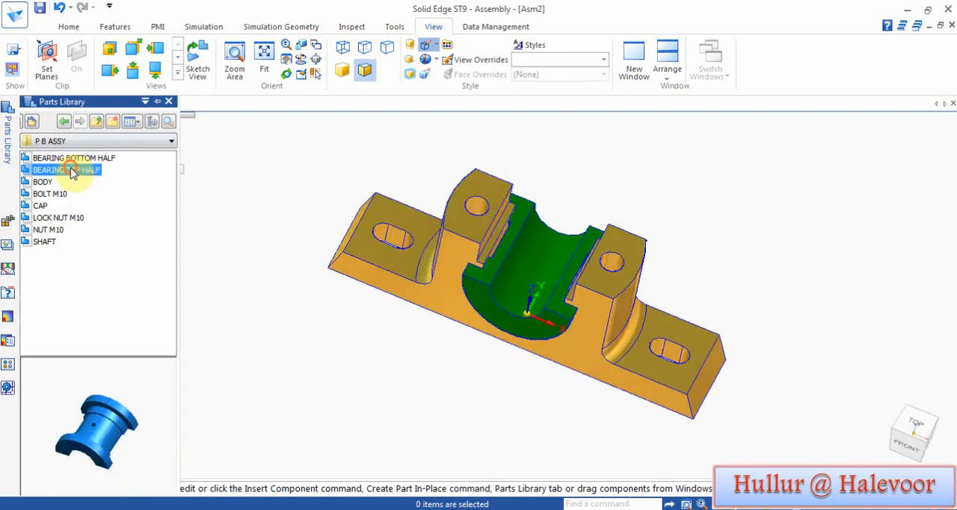
pyautogui.moveTo(75, 171); pyautogui.dragTo(337, 391)
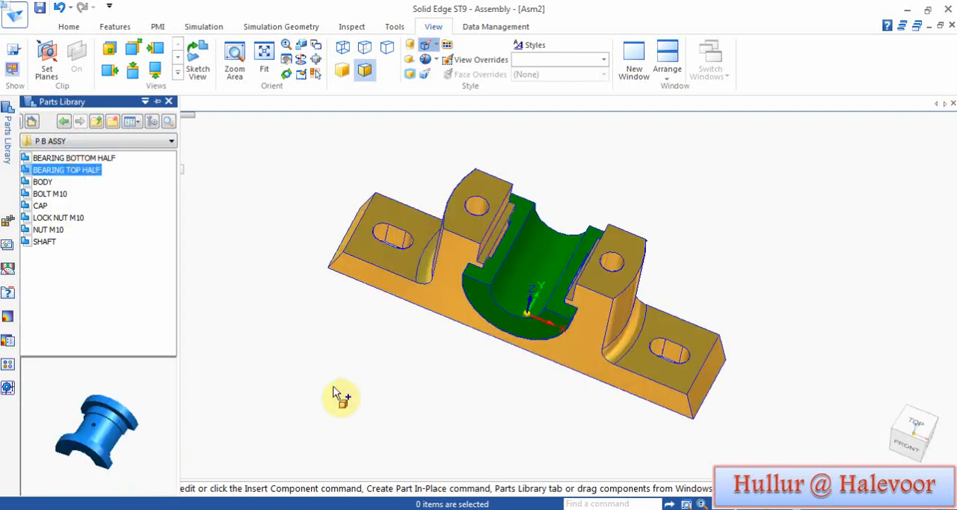
# Step: Mate the top half's flat parting face with the bottom half's parting face at 0.00 mm offset
pyautogui.moveTo(396, 416); pyautogui.dragTo(399, 342, button='middle')
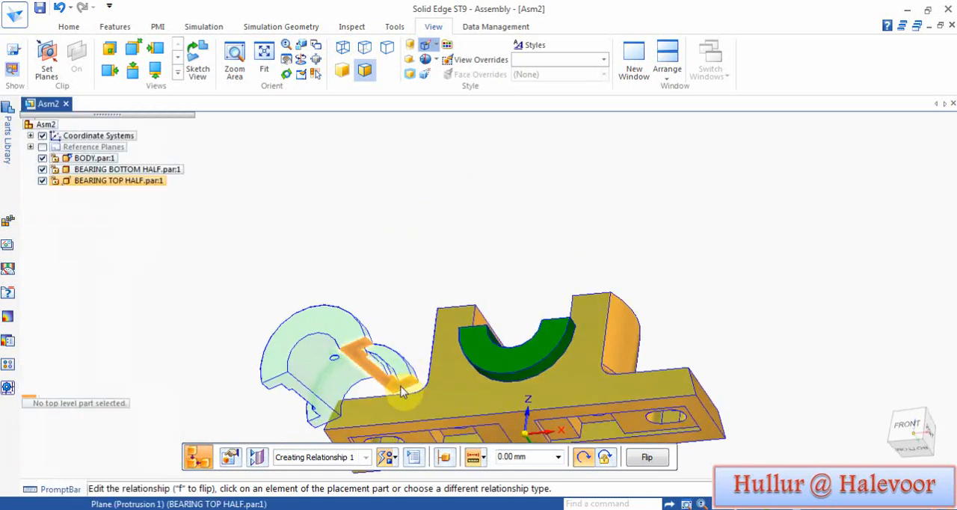
pyautogui.moveTo(420, 241); pyautogui.dragTo(427, 412, button='middle')
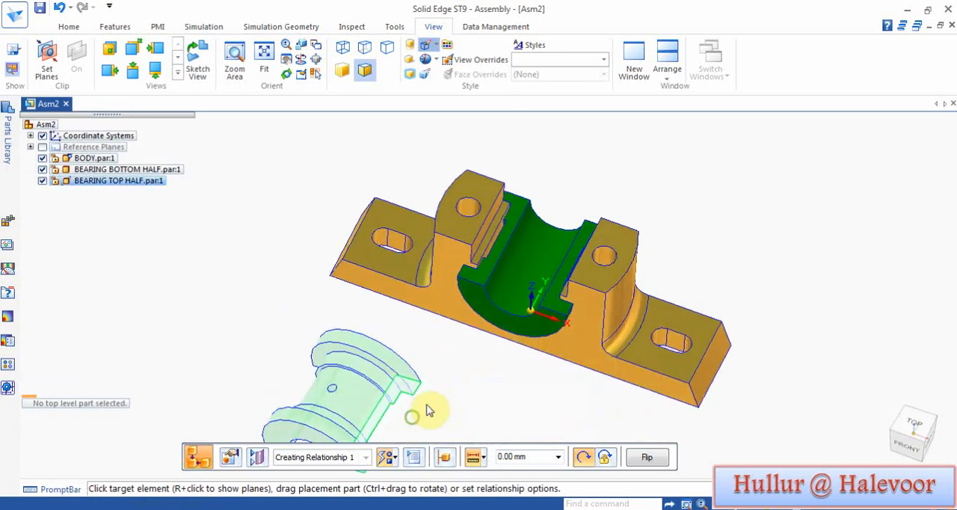
pyautogui.click(541, 314)
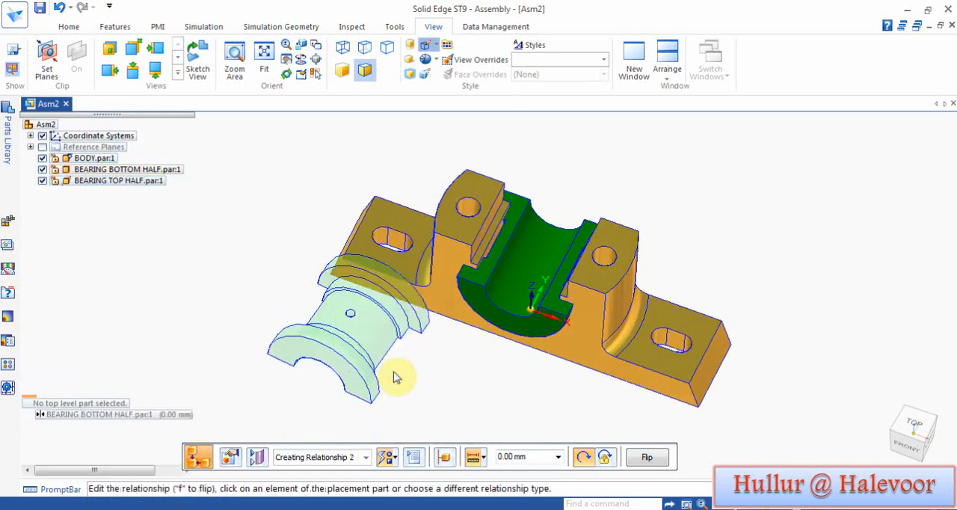
# Step: Axially align the top half's cylindrical surface with that of the bottom half
pyautogui.moveTo(412, 419); pyautogui.dragTo(476, 250, button='middle')
pyautogui.click(386, 226)
pyautogui.moveTo(387, 226); pyautogui.dragTo(513, 325, button='middle')
pyautogui.click(513, 284)
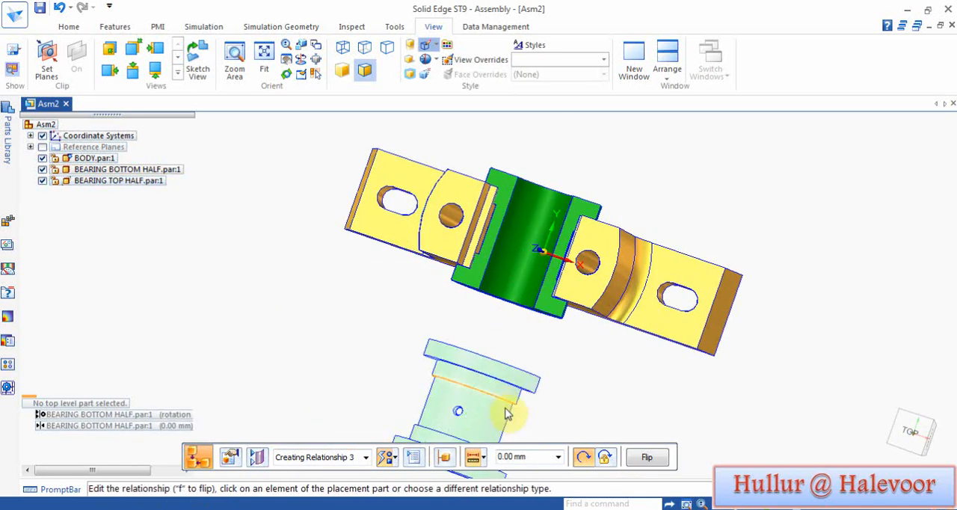
# Step: Match the top half's front flange face to the bottom half's front flange face to fully position the top half
pyautogui.moveTo(525, 407); pyautogui.dragTo(581, 331, button='middle')
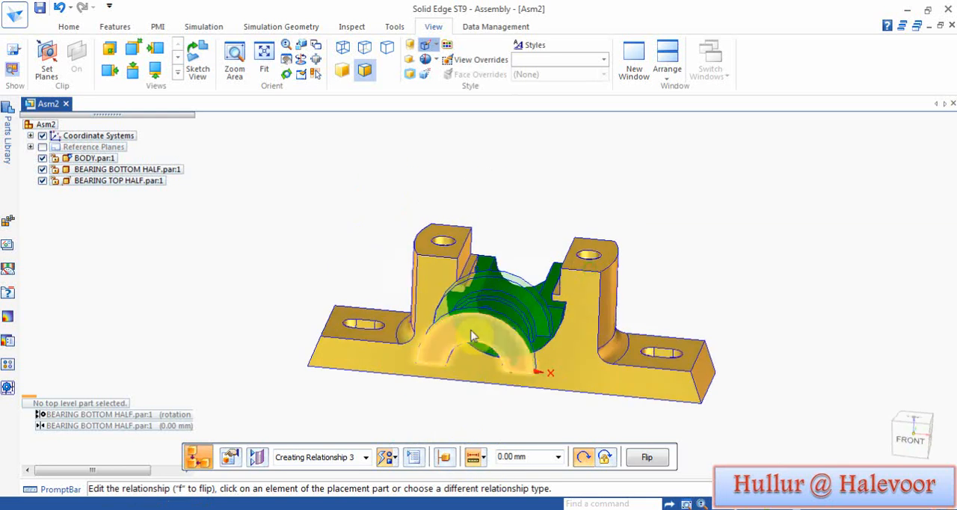
pyautogui.click(545, 346)
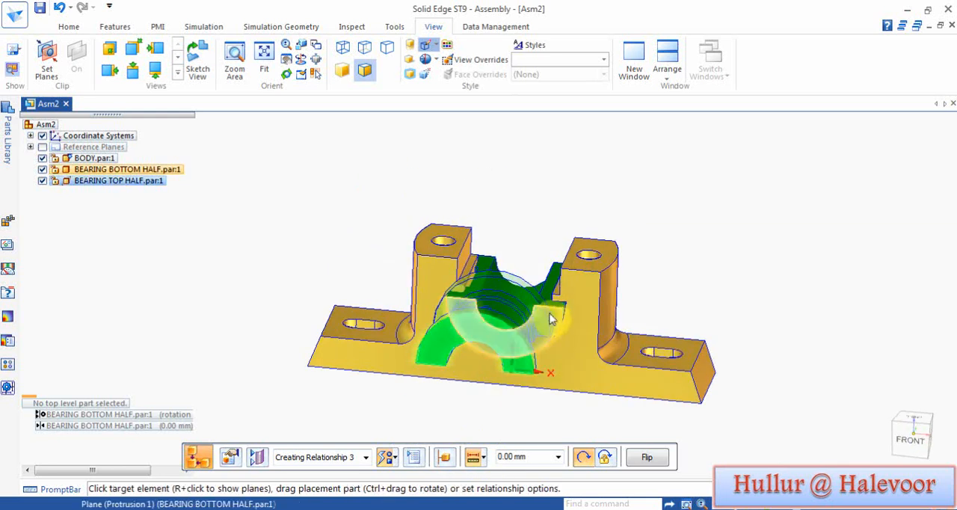
pyautogui.click(579, 397)
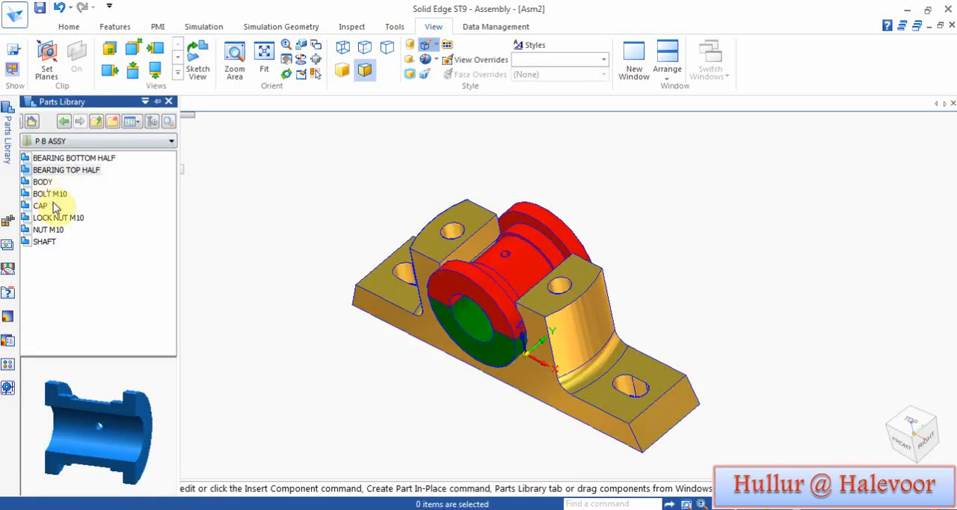
# Step: Insert the CAP part into the assembly and axially align its arched inner surface with the bearing top half
pyautogui.click(38, 207)
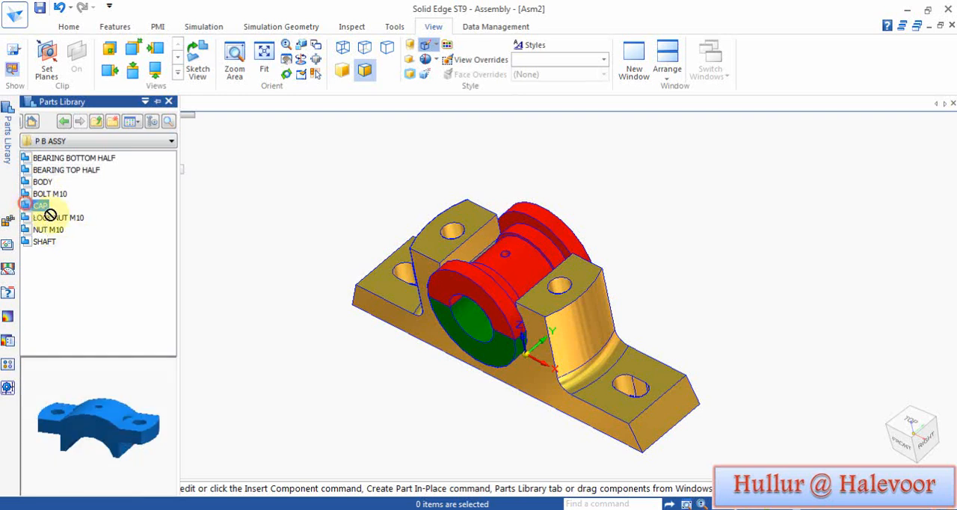
pyautogui.moveTo(49, 215); pyautogui.dragTo(326, 169)
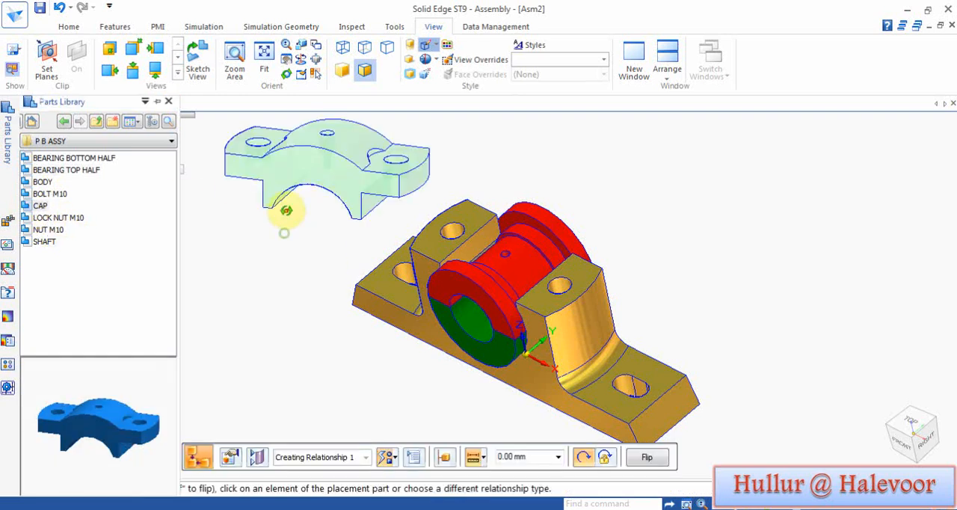
pyautogui.moveTo(286, 211); pyautogui.dragTo(307, 137, button='middle')
pyautogui.click(329, 228)
pyautogui.moveTo(331, 232); pyautogui.dragTo(292, 374, button='middle')
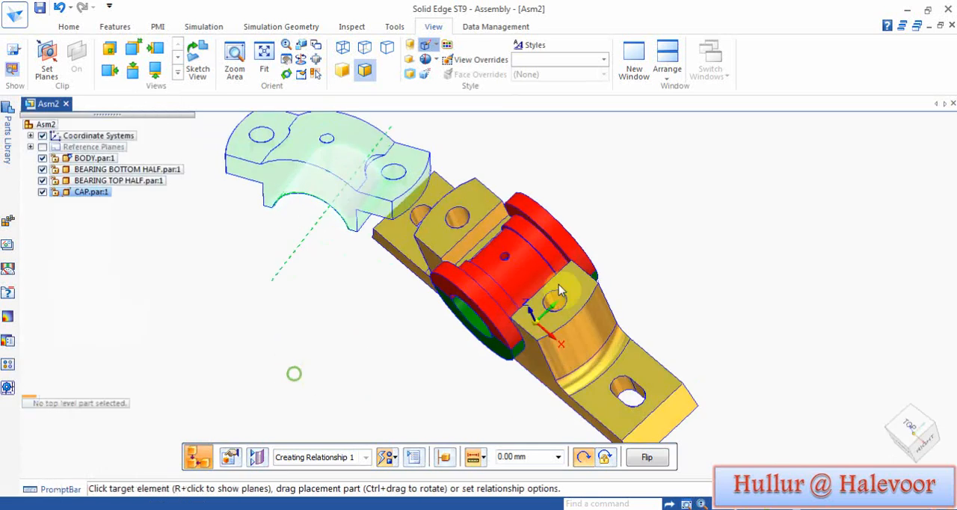
pyautogui.click(539, 248)
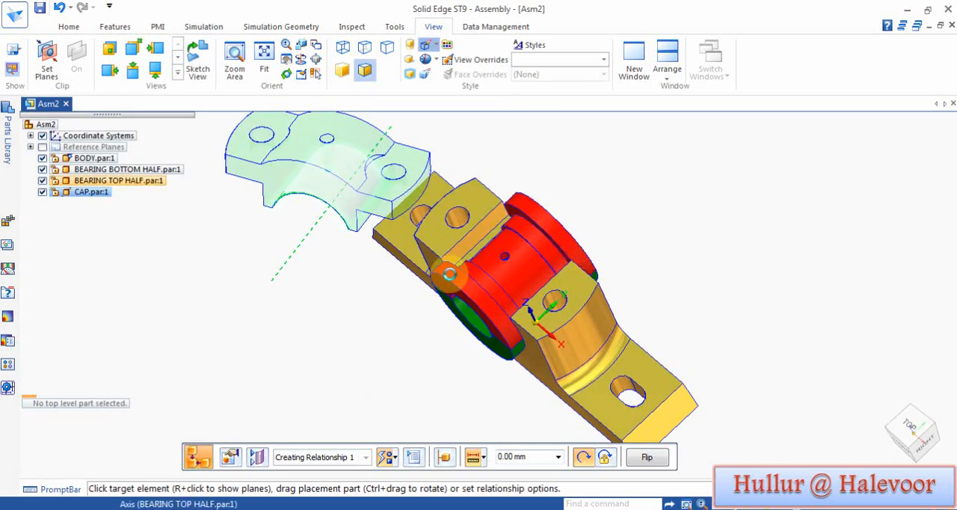
# Step: Axially align the cap's bolt hole with the matching bolt hole in the body to fully position the cap
pyautogui.click(487, 337)
pyautogui.click(561, 300)
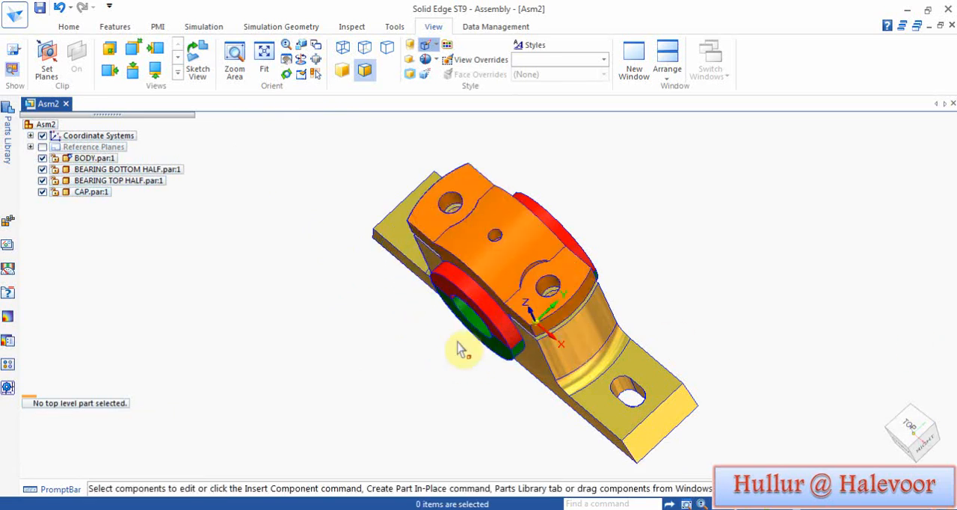
pyautogui.moveTo(275, 340); pyautogui.dragTo(303, 238, button='middle')
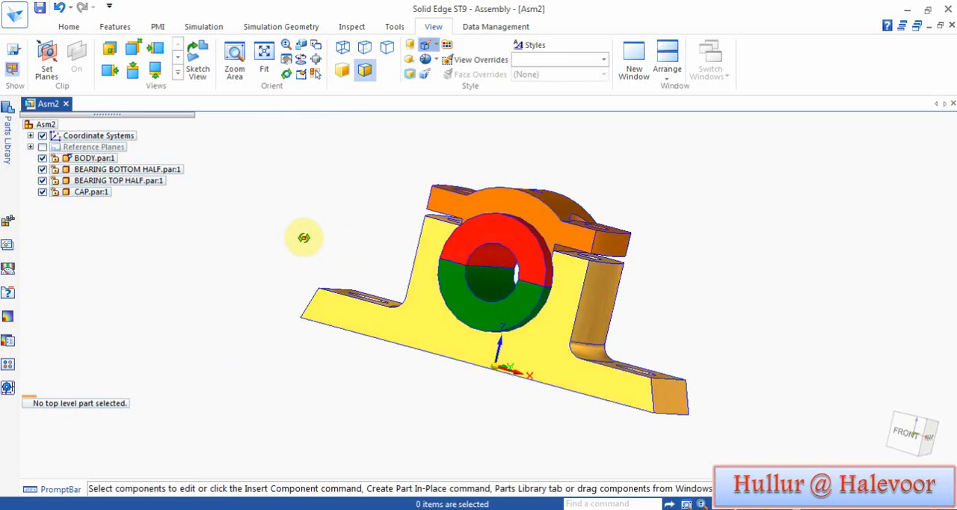
# Step: Insert the BOLT M10 part and axially align its shank with the body's bolt hole on the positive X side
pyautogui.click(6, 130)
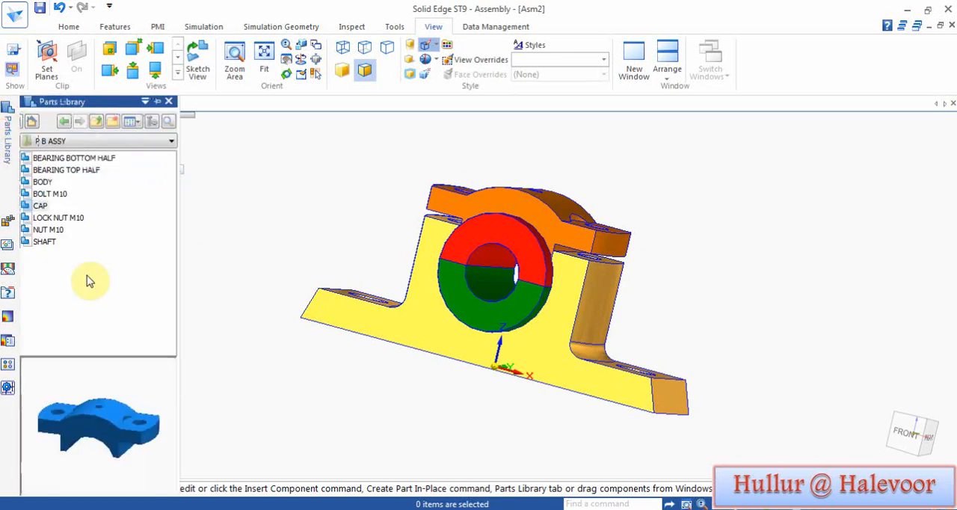
pyautogui.click(55, 193)
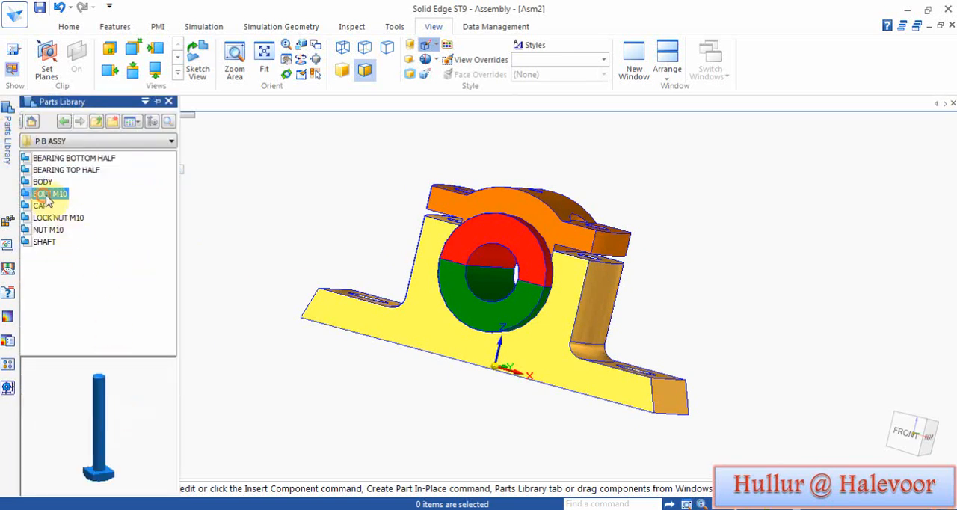
pyautogui.moveTo(46, 200); pyautogui.dragTo(371, 423)
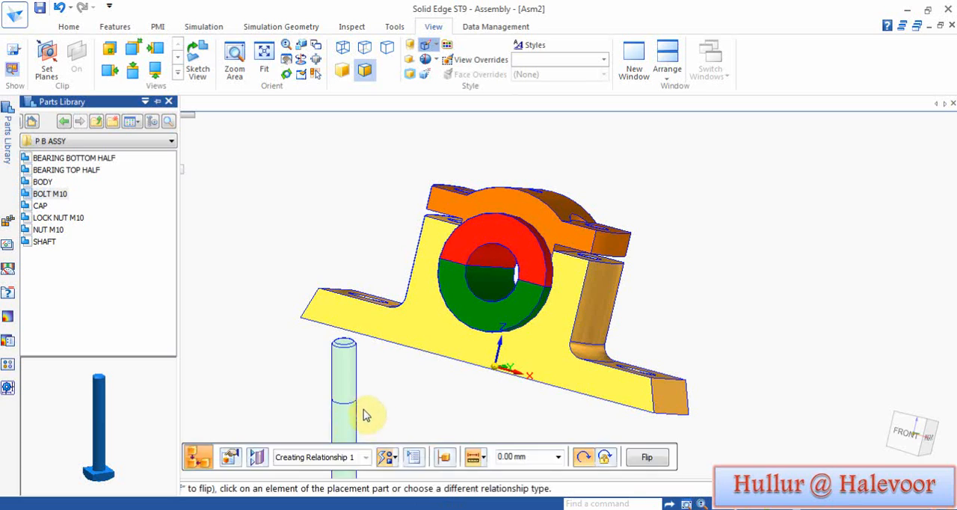
pyautogui.click(346, 420)
pyautogui.moveTo(418, 417); pyautogui.dragTo(428, 289, button='middle')
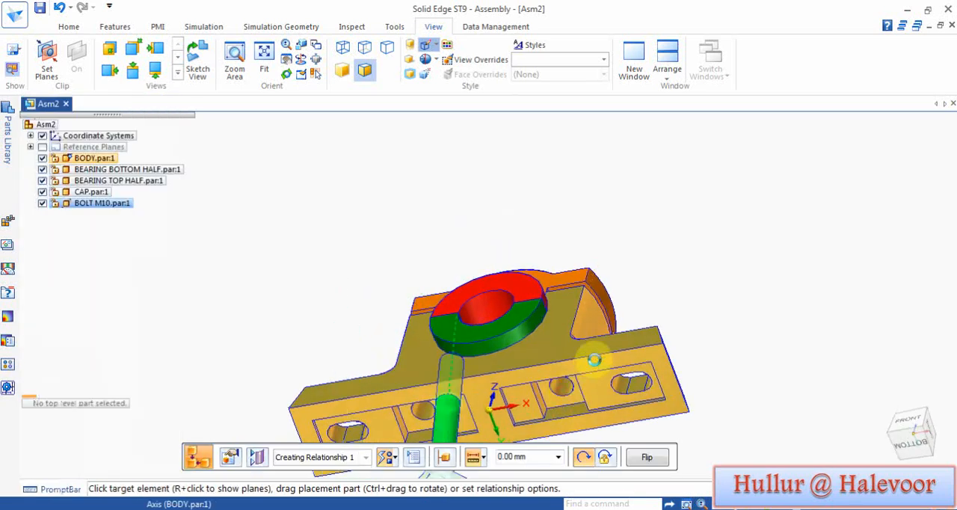
pyautogui.click(594, 360)
# Step: Mate the upper face of the bolt's square head with the recess face under the body at 0.00 mm offset
pyautogui.moveTo(649, 304); pyautogui.dragTo(602, 477, button='middle')
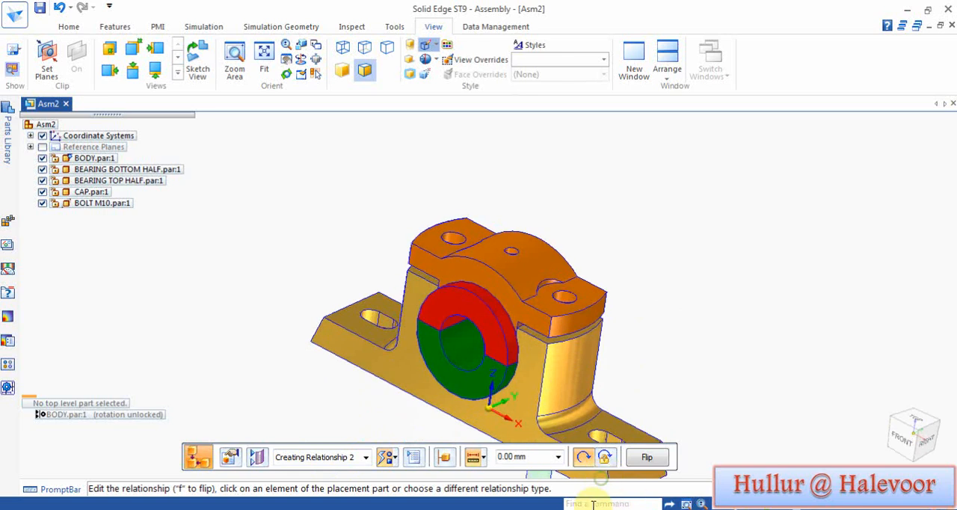
pyautogui.click(716, 504)
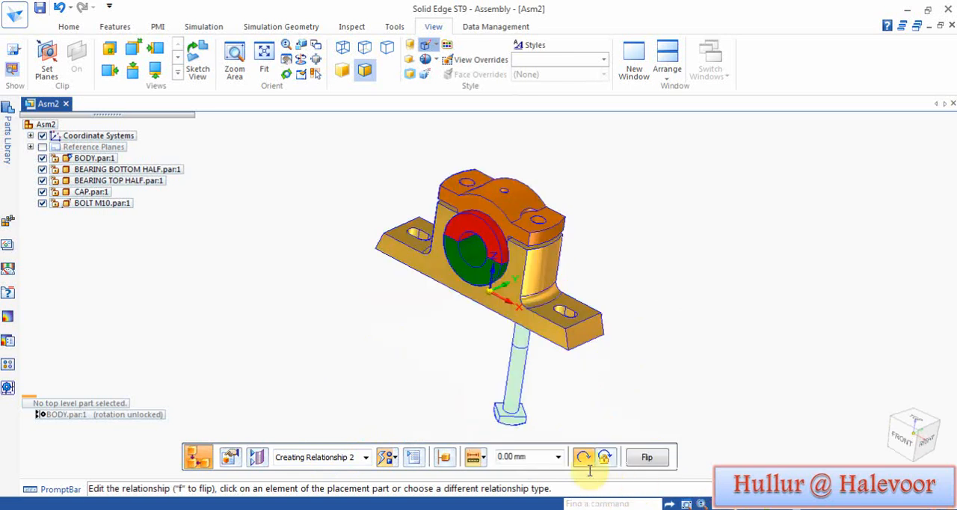
pyautogui.click(525, 413)
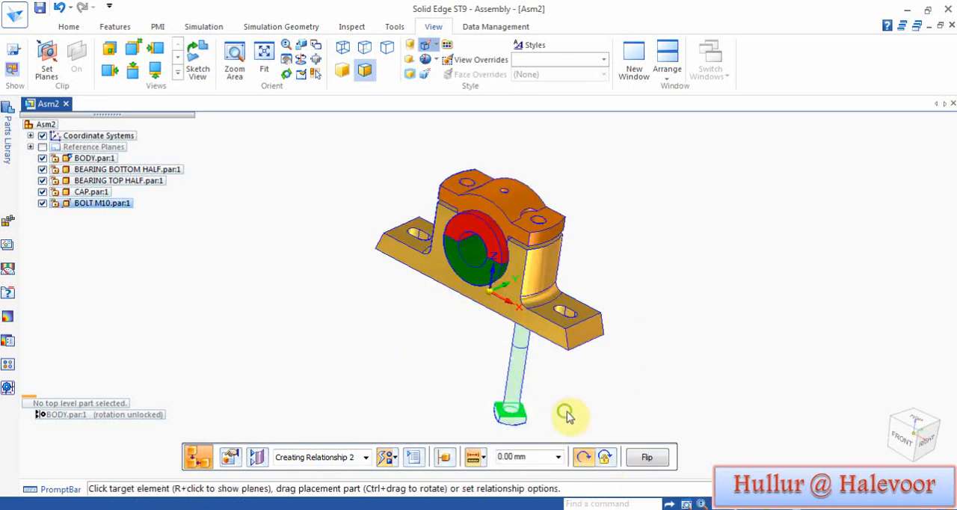
pyautogui.moveTo(566, 411); pyautogui.dragTo(641, 233, button='middle')
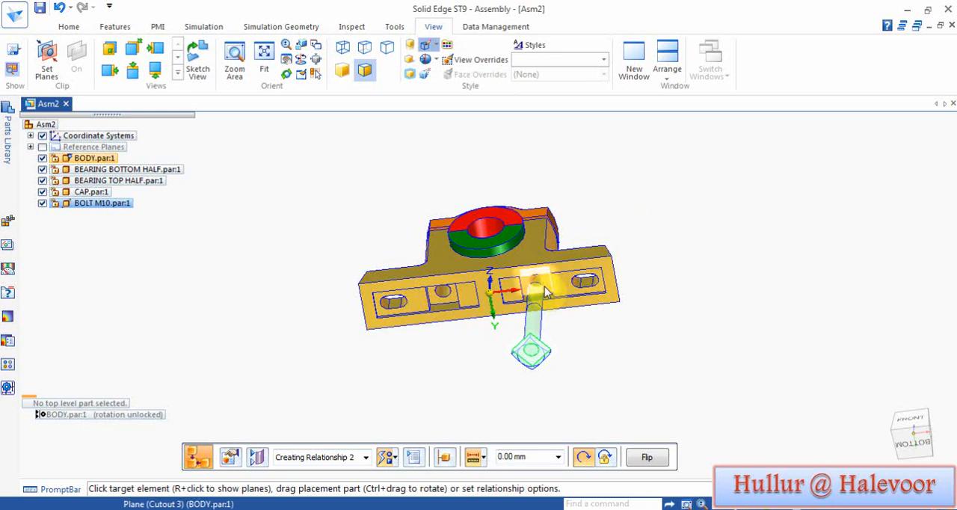
pyautogui.click(546, 291)
# Step: Align a flat side of the bolt's square head with the body's front side to fully position the bolt
pyautogui.hotkey('ctrl', 'f')
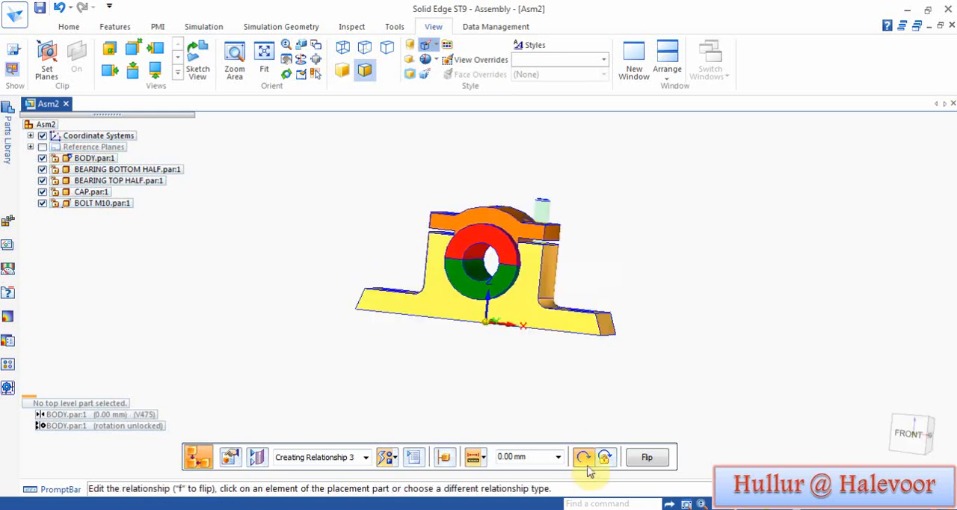
pyautogui.click(584, 459)
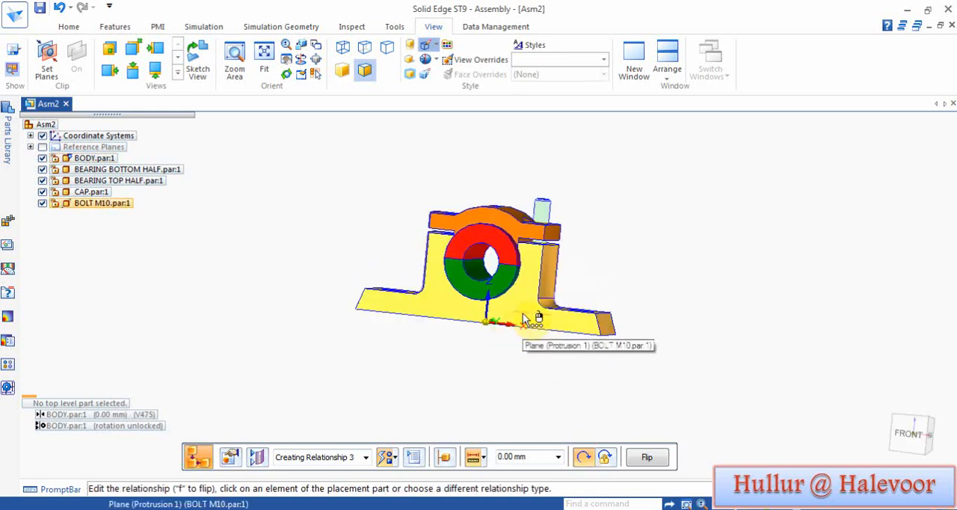
pyautogui.scroll(5, 522, 323)
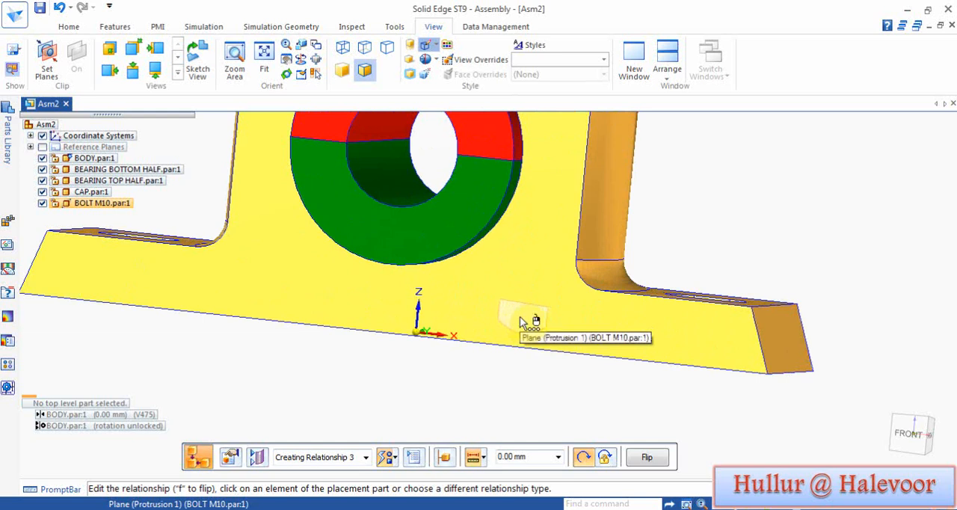
pyautogui.click(522, 323)
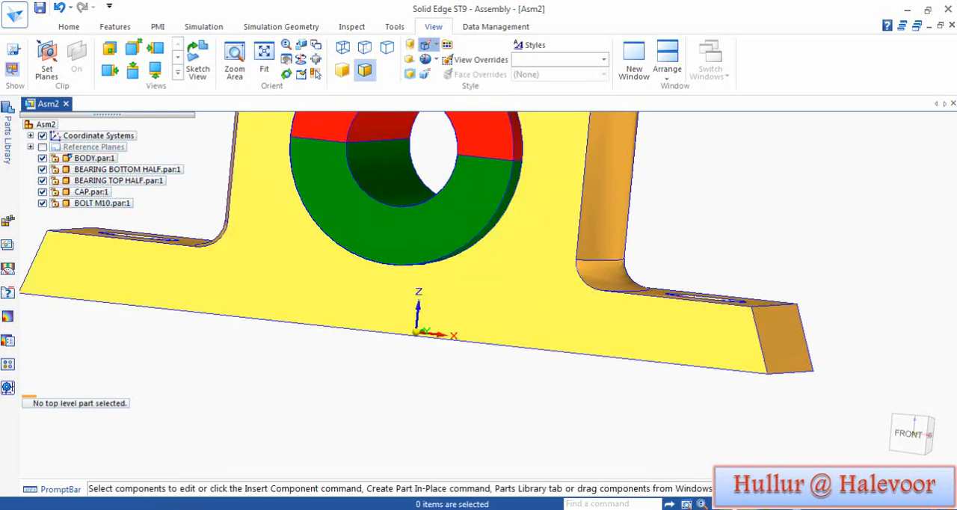
pyautogui.click(715, 503)
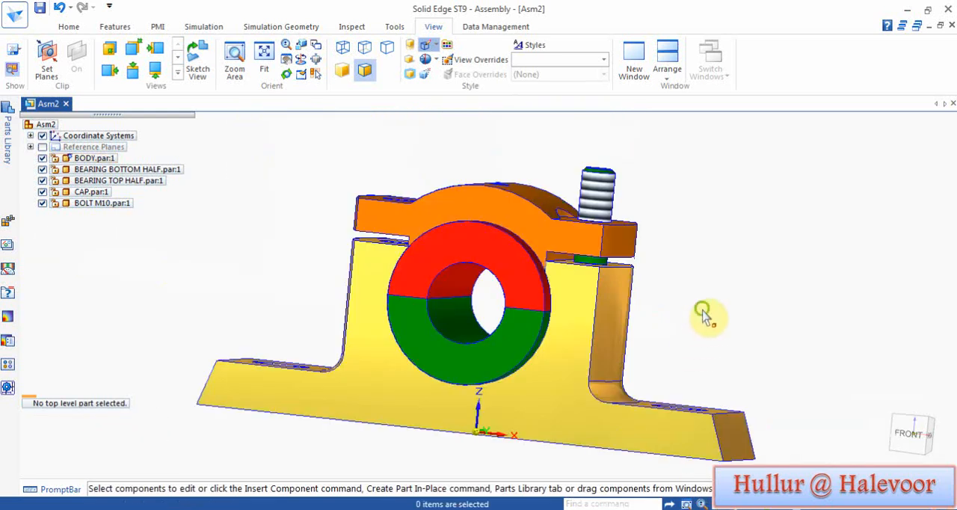
# Step: Insert the NUT M10 part and mate its bottom face with the cap's upper face around the bolt at 0.00 mm offset
pyautogui.click(9, 145)
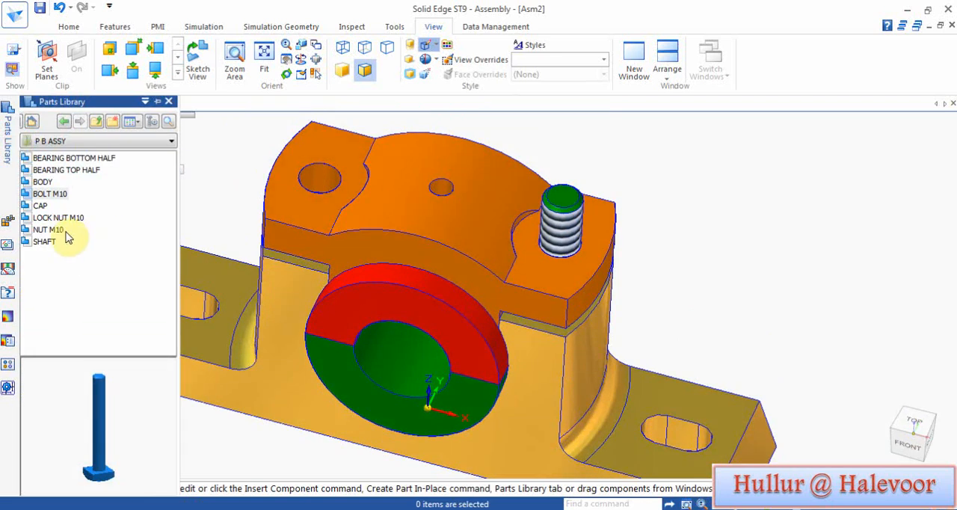
pyautogui.moveTo(65, 232); pyautogui.dragTo(745, 273)
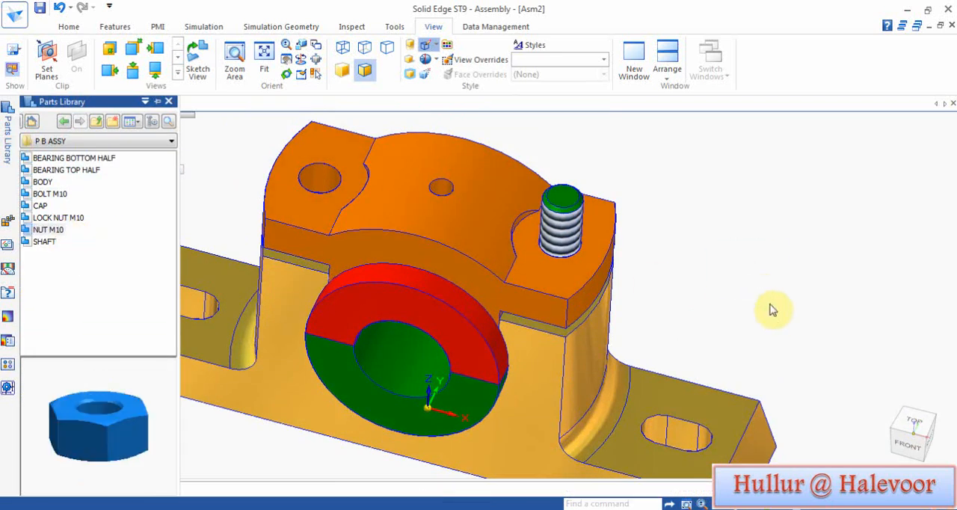
pyautogui.moveTo(769, 327); pyautogui.dragTo(740, 226, button='middle')
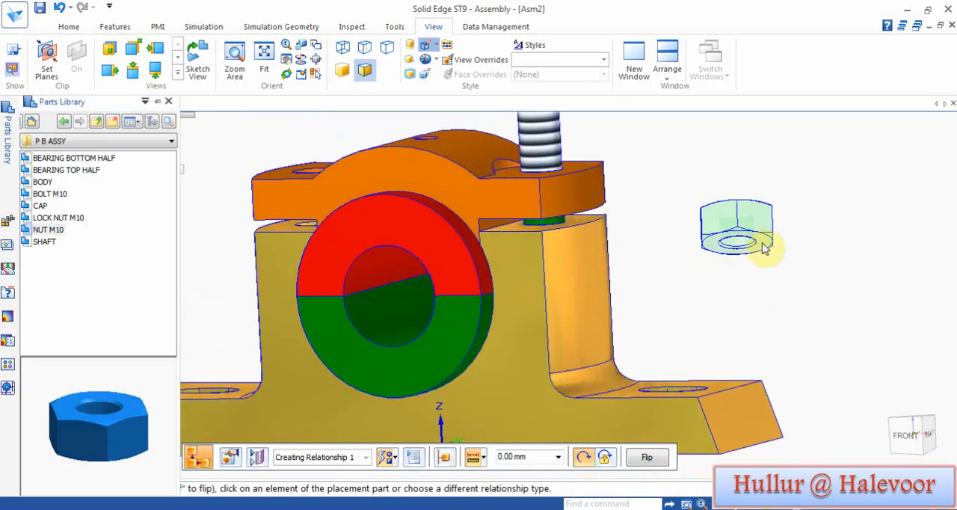
pyautogui.click(769, 250)
pyautogui.moveTo(662, 217); pyautogui.dragTo(653, 329, button='middle')
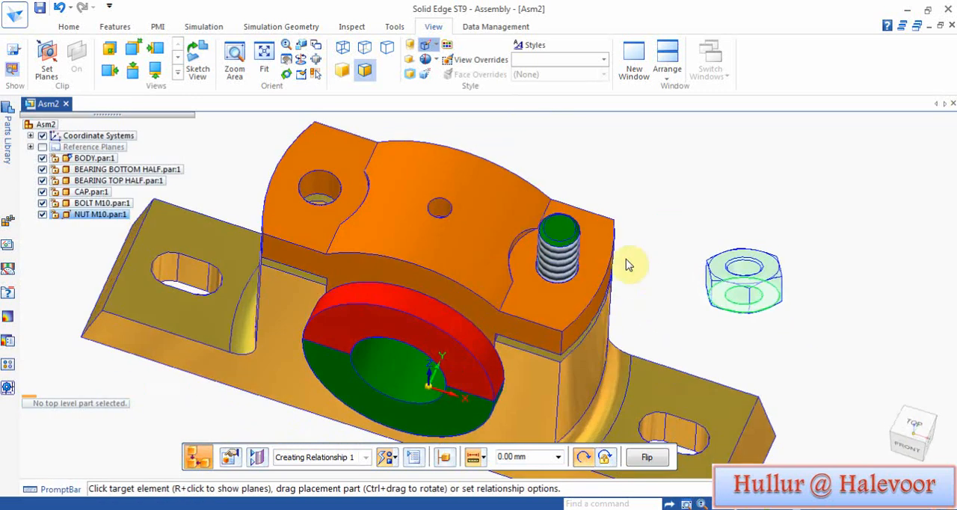
pyautogui.click(602, 247)
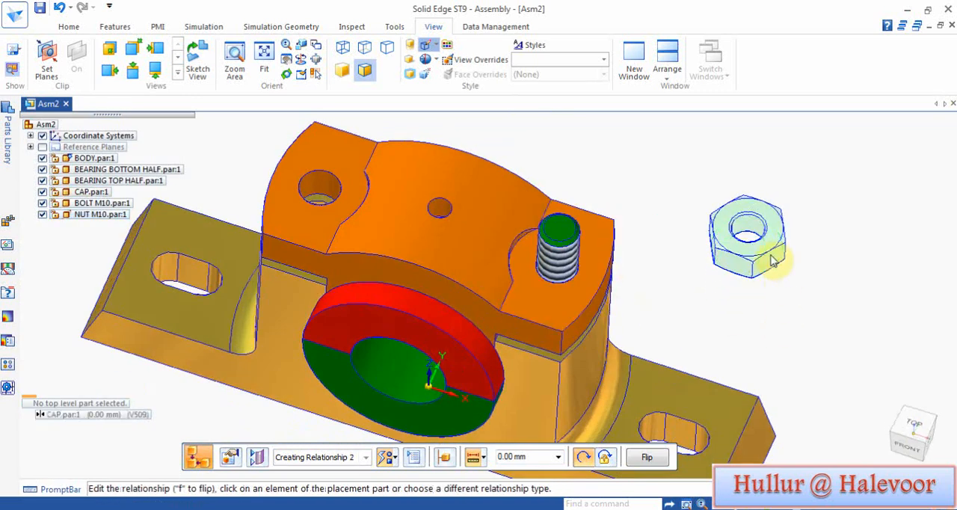
# Step: Axially align the nut's hole with the bolt and align one of its flat sides with the bearing's front to fully position it
pyautogui.click(749, 229)
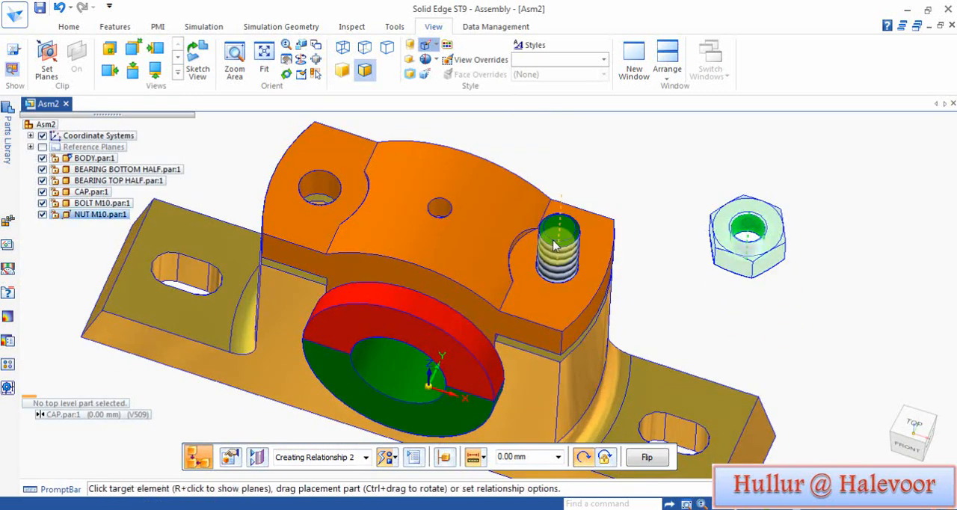
pyautogui.click(663, 278)
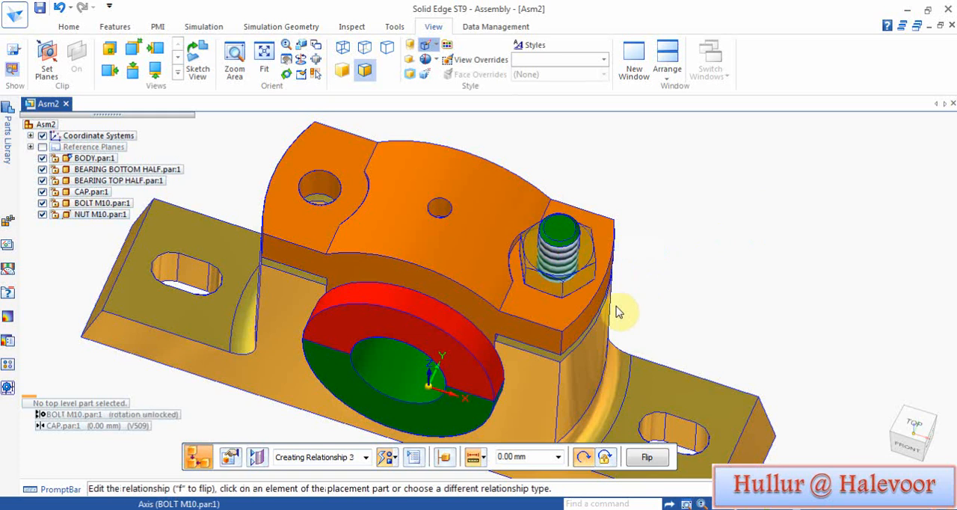
pyautogui.click(546, 284)
pyautogui.click(422, 284)
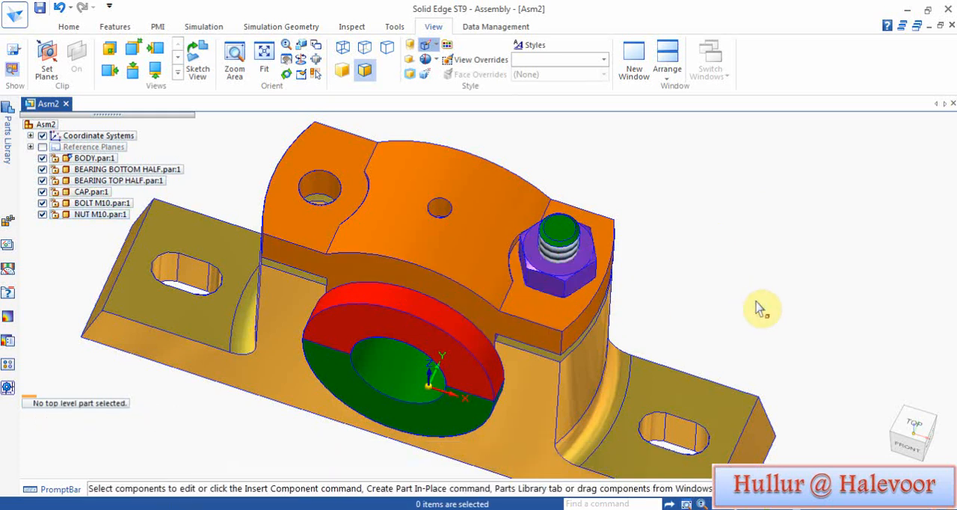
# Step: Insert the LOCK NUT M10 part and mate its bottom face with the nut's top face at 0.00 mm offset
pyautogui.click(7, 144)
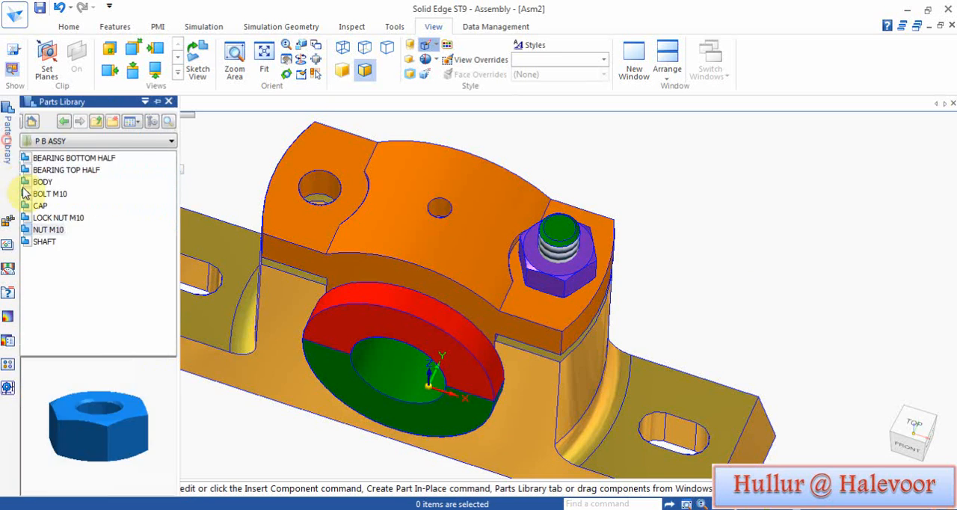
pyautogui.click(57, 221)
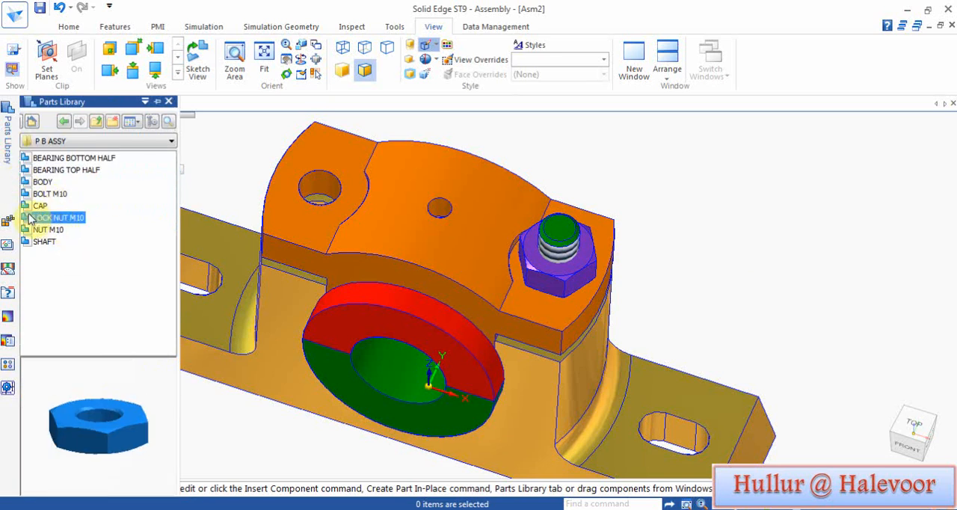
pyautogui.moveTo(30, 219); pyautogui.dragTo(753, 310)
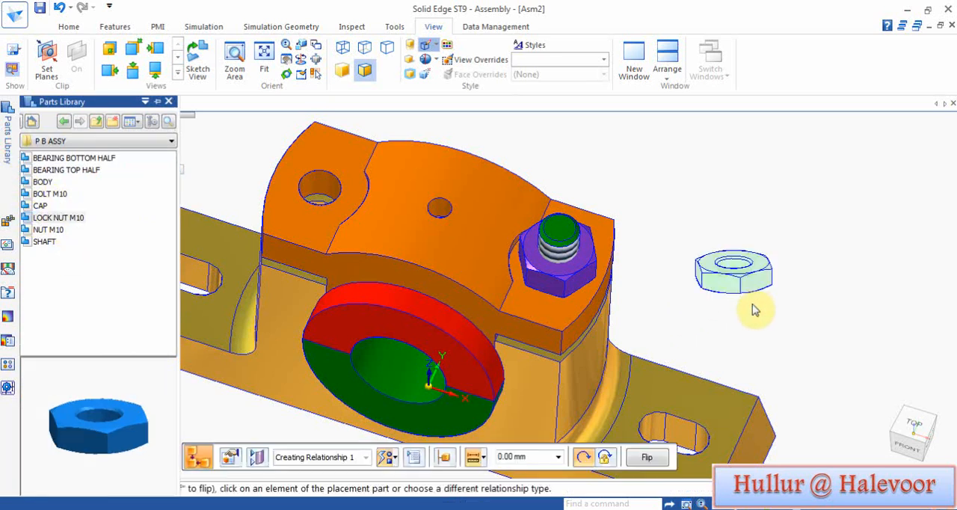
pyautogui.click(769, 275)
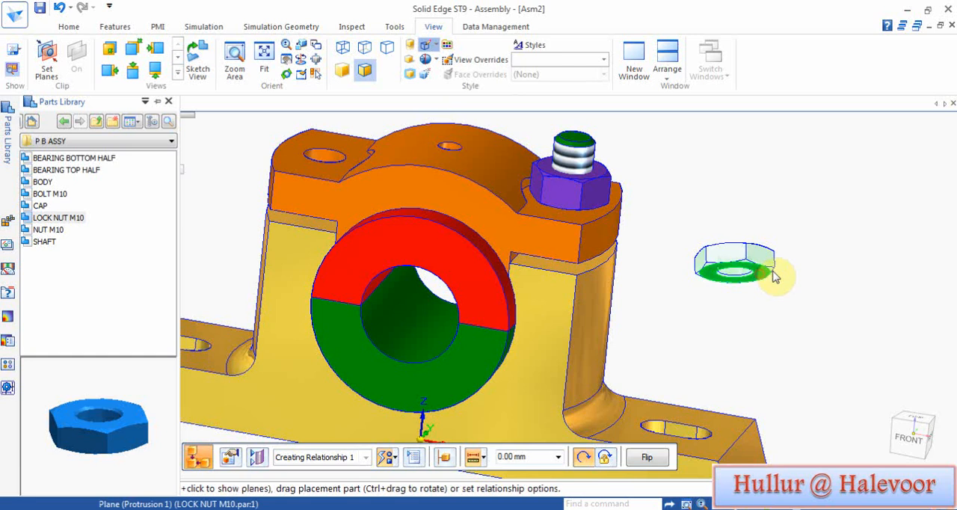
pyautogui.moveTo(755, 392); pyautogui.dragTo(752, 411, button='middle')
pyautogui.click(576, 290)
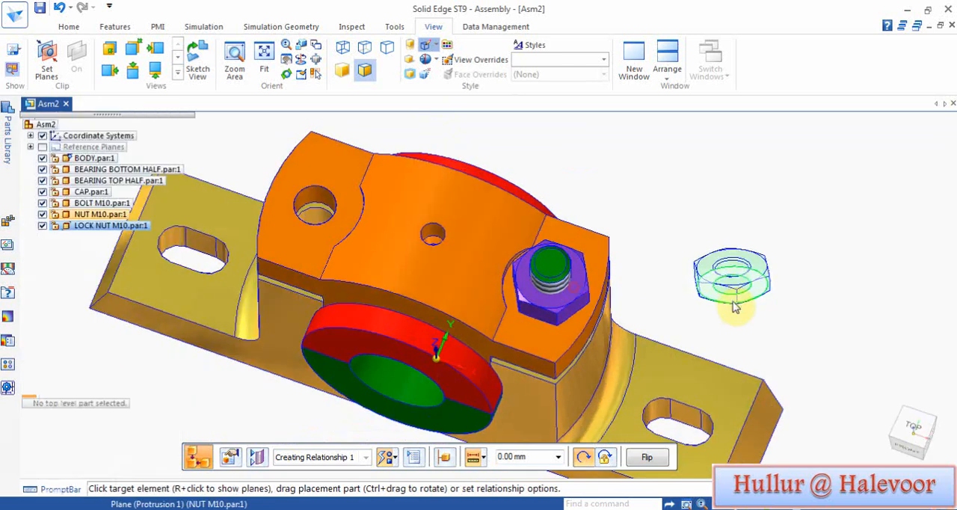
pyautogui.click(735, 300)
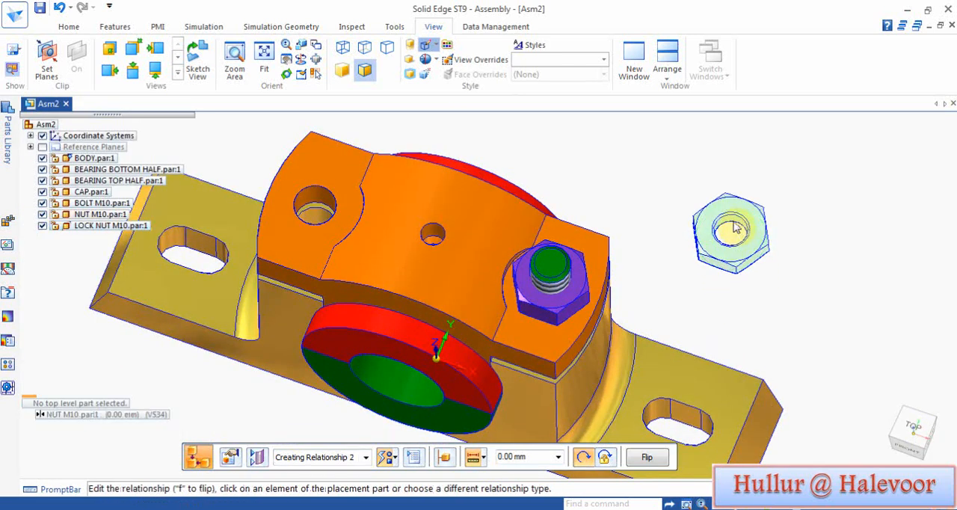
# Step: Axially align the lock nut's hole with the axis of the nut below it
pyautogui.click(736, 228)
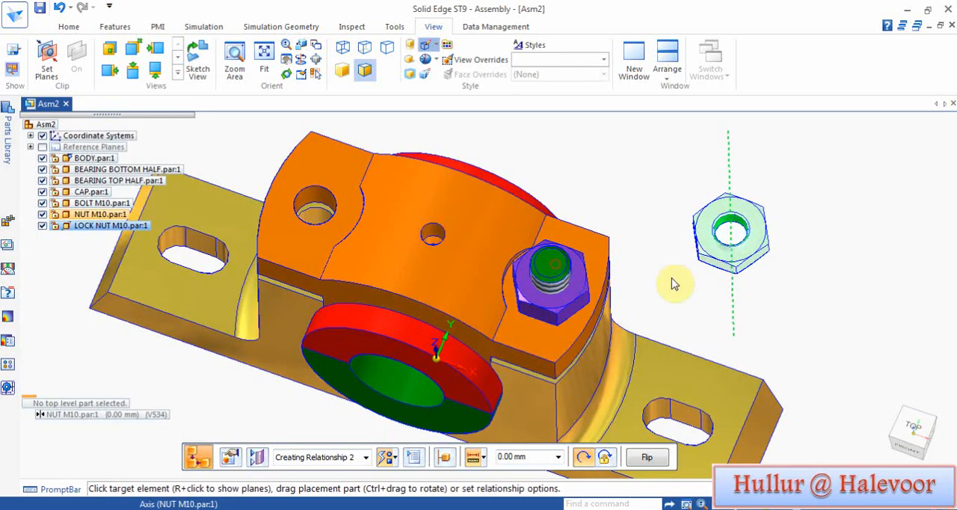
pyautogui.moveTo(694, 320); pyautogui.dragTo(684, 203, button='middle')
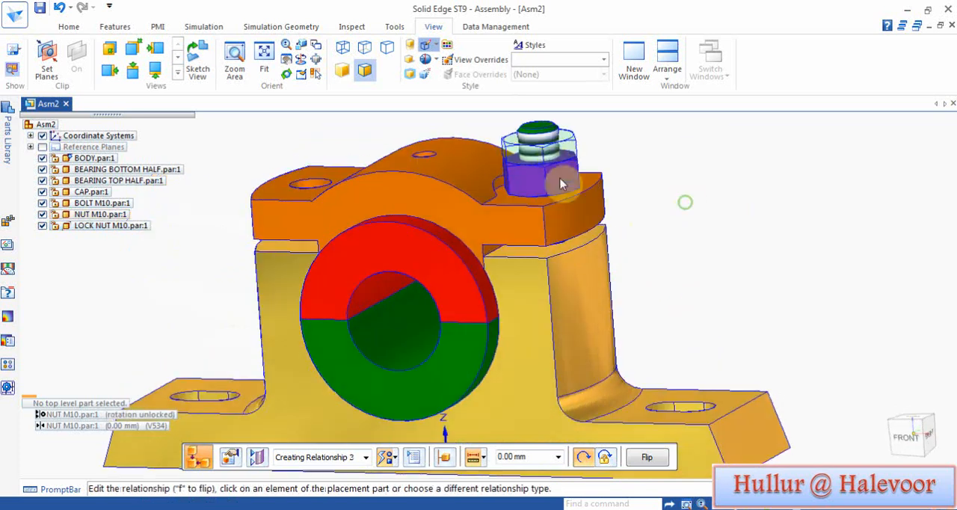
# Step: Align one of the lock nut's flat sides with the matching flat of the nut below to fully position it
pyautogui.click(523, 157)
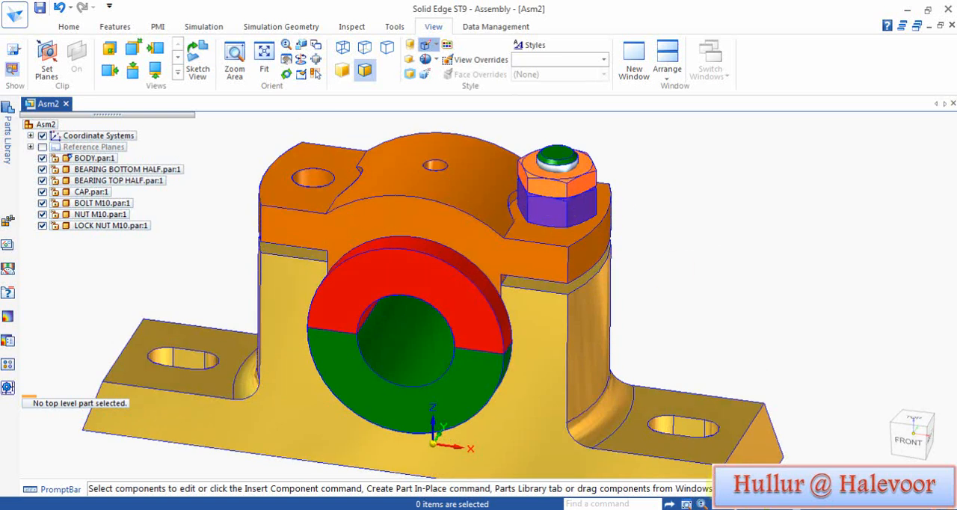
pyautogui.middleClick(716, 299)
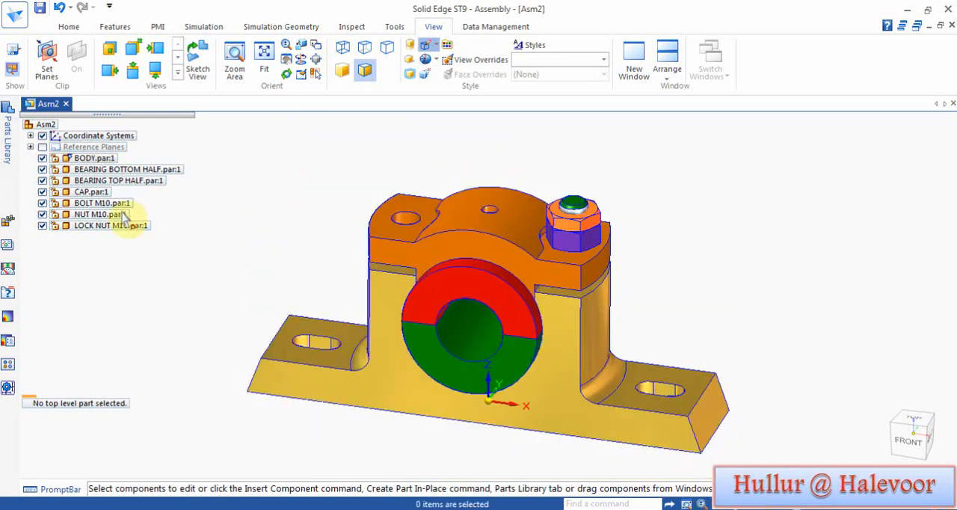
# Step: Show the assembly reference planes and mirror LOCK NUT M10, NUT M10 and BOLT M10 about the Right (yz) plane
pyautogui.click(42, 147)
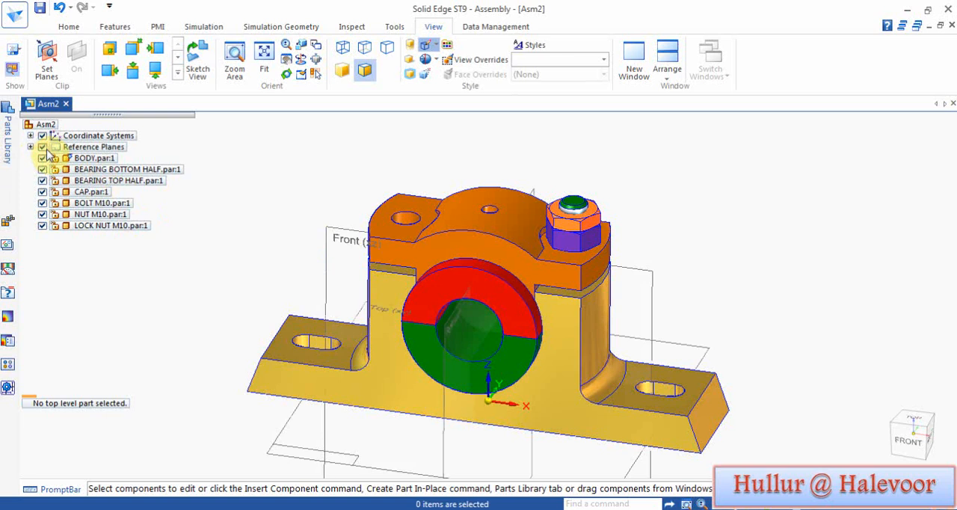
pyautogui.click(68, 27)
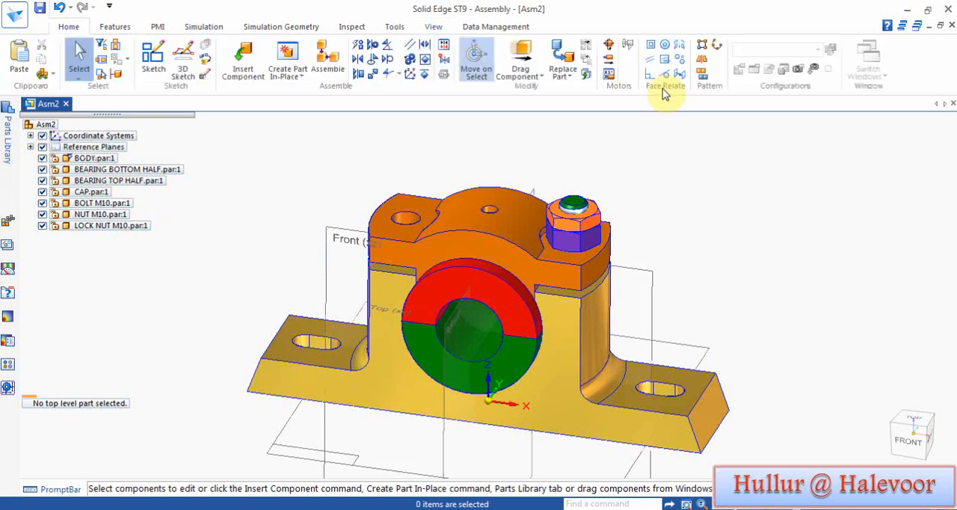
pyautogui.click(699, 72)
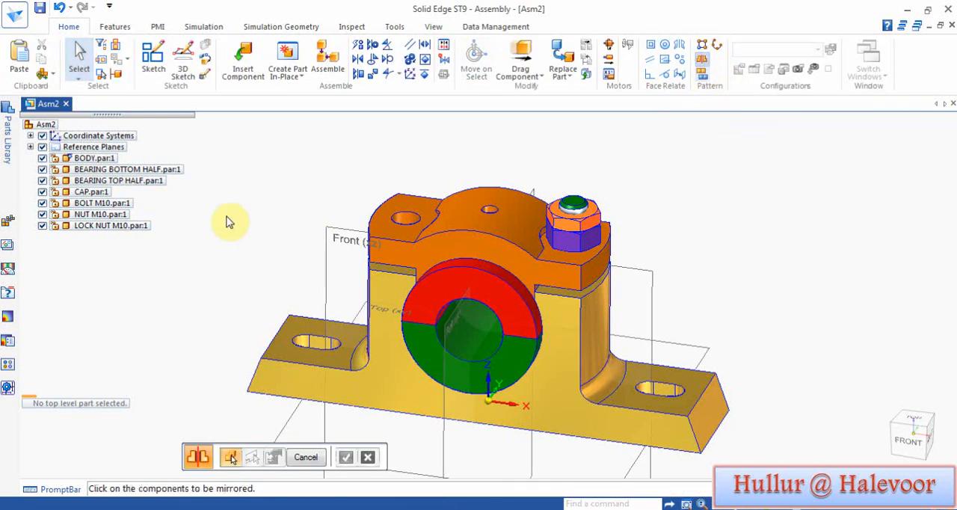
pyautogui.click(99, 228)
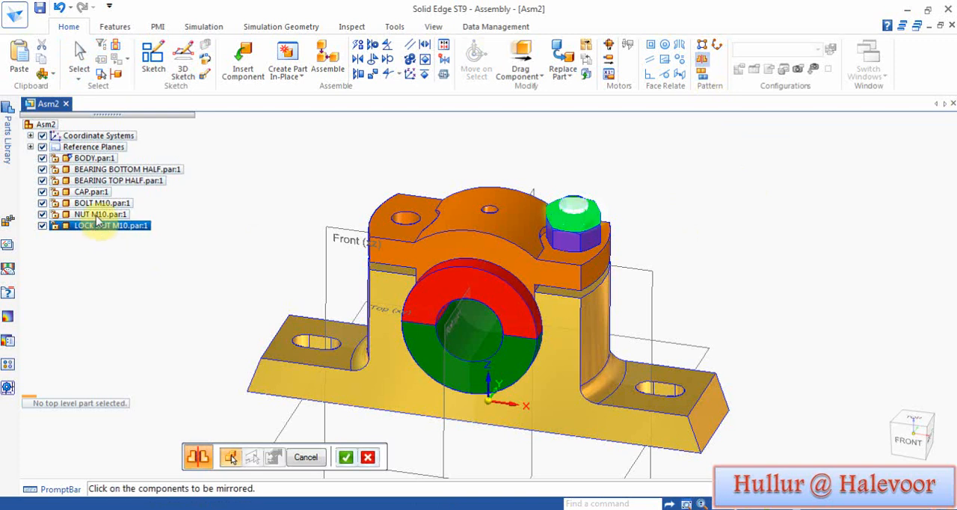
pyautogui.click(96, 215)
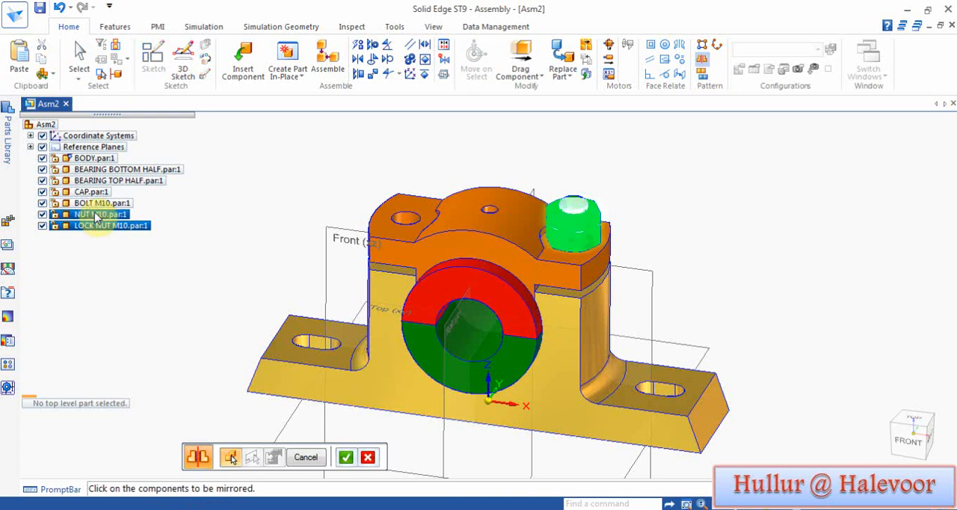
pyautogui.click(95, 204)
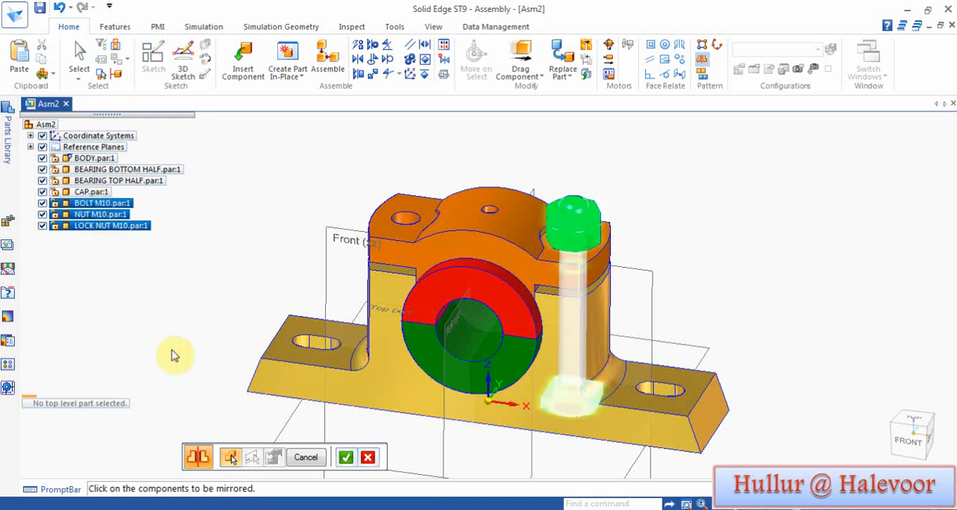
pyautogui.click(345, 458)
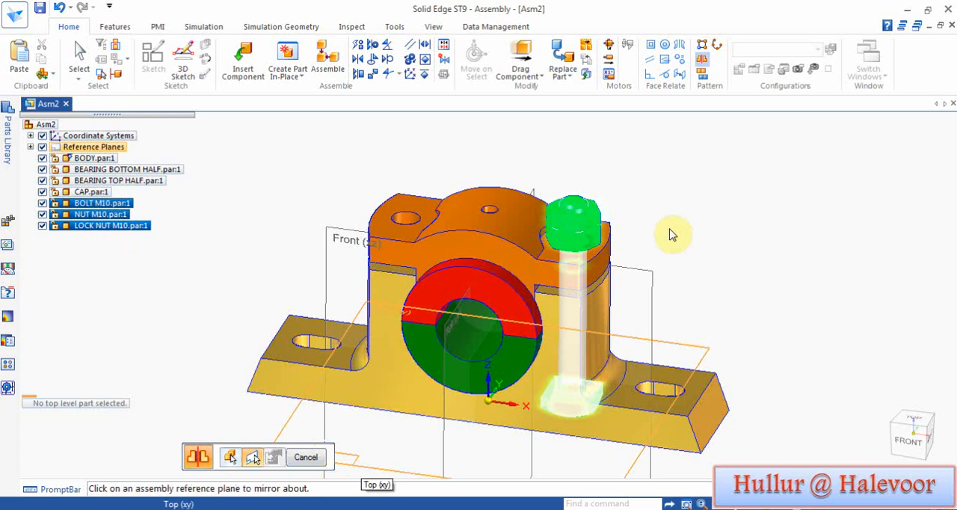
pyautogui.moveTo(704, 248); pyautogui.dragTo(624, 238, button='middle')
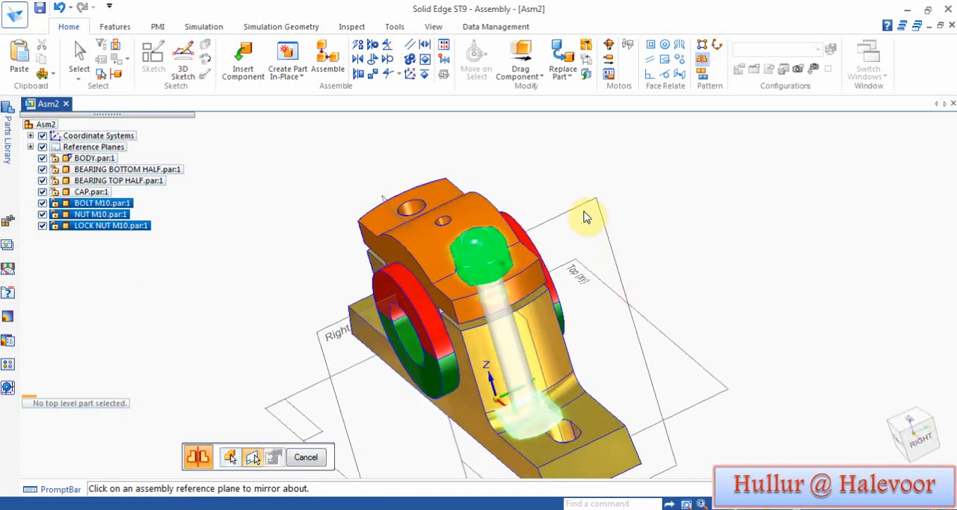
pyautogui.click(583, 211)
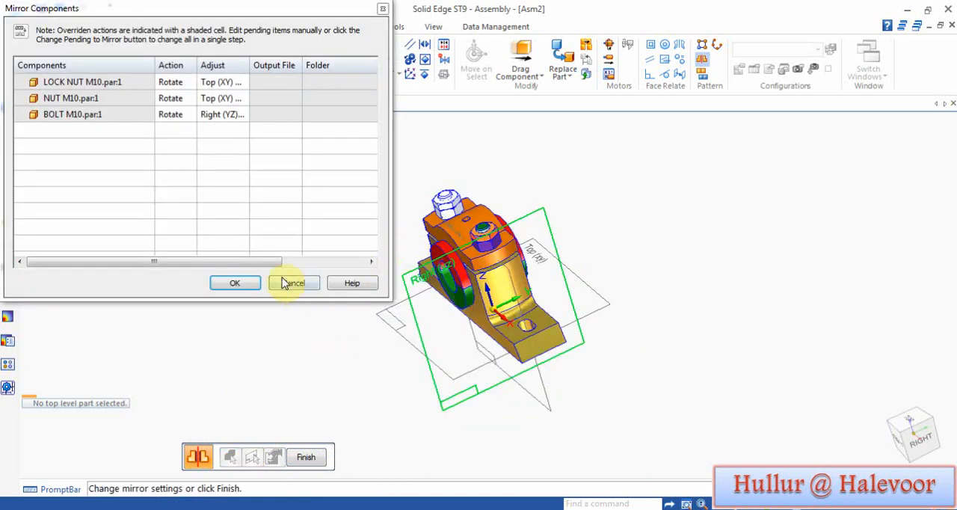
pyautogui.click(251, 283)
# Step: Insert the SHAFT part, axially align it with the bearing bottom half and set its end flush with the top half's front face at 0.00 mm
pyautogui.moveTo(288, 330); pyautogui.dragTo(376, 310, button='middle')
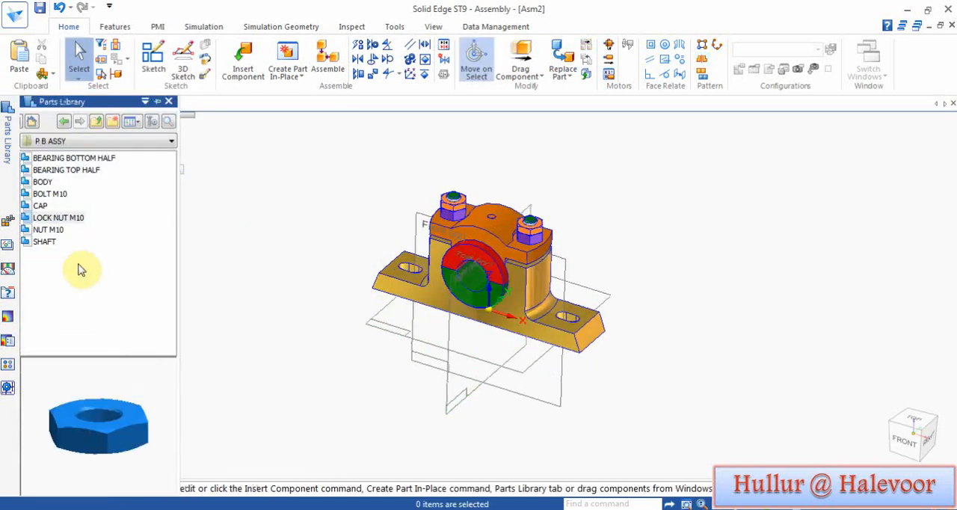
pyautogui.click(42, 242)
pyautogui.moveTo(30, 247); pyautogui.dragTo(294, 207)
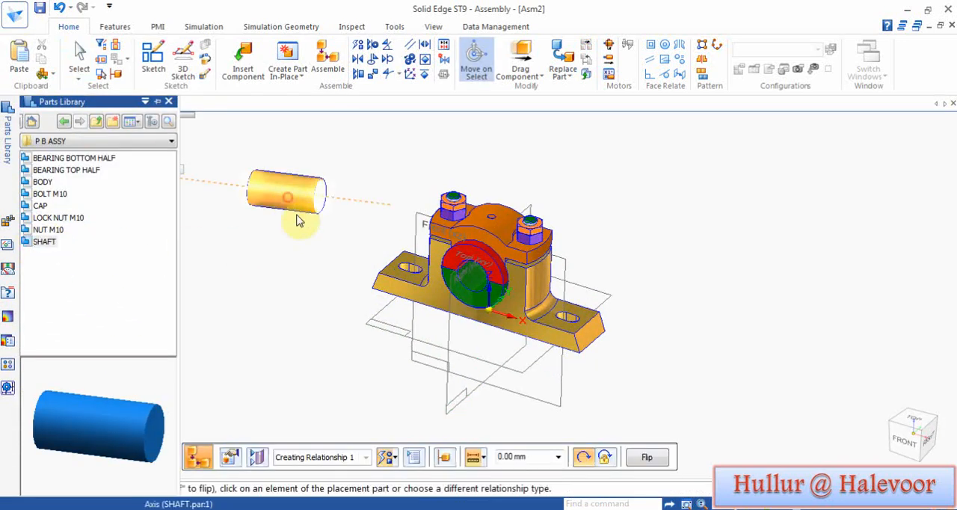
pyautogui.click(297, 213)
pyautogui.click(470, 283)
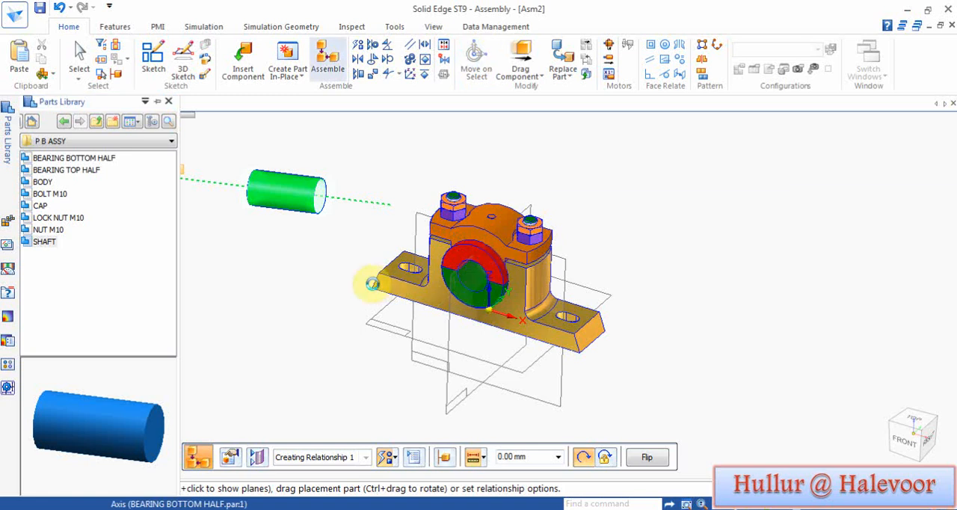
pyautogui.click(429, 327)
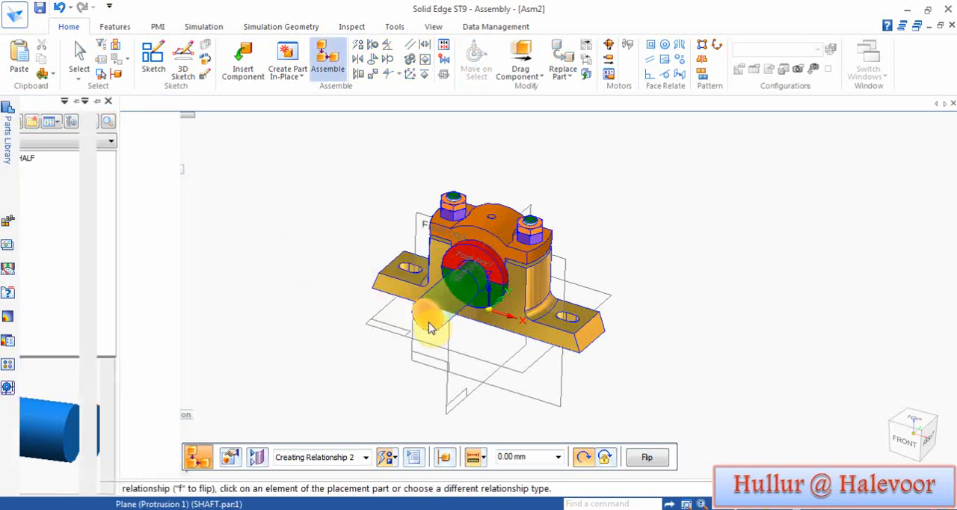
pyautogui.click(494, 271)
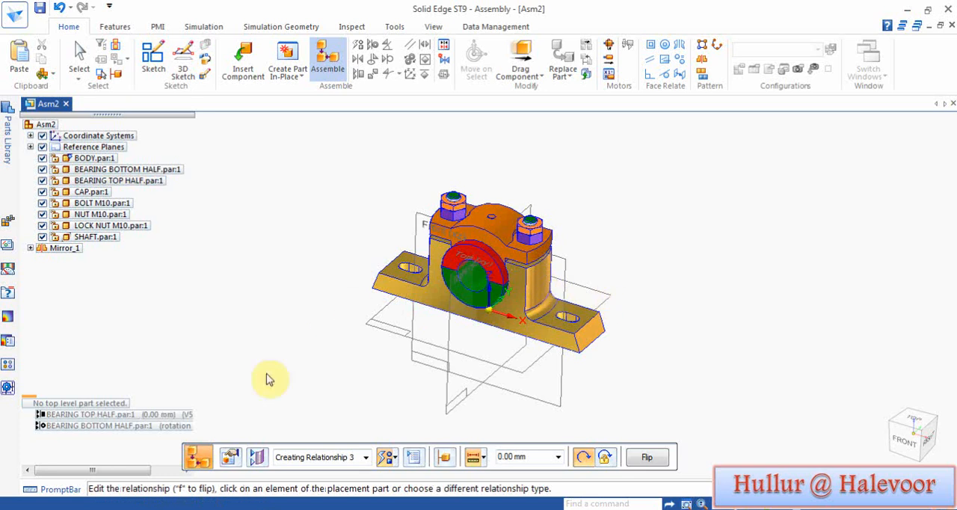
# Step: Show the shaft's own reference planes and use one to align the shaft with the body, fully positioning it
pyautogui.click(254, 457)
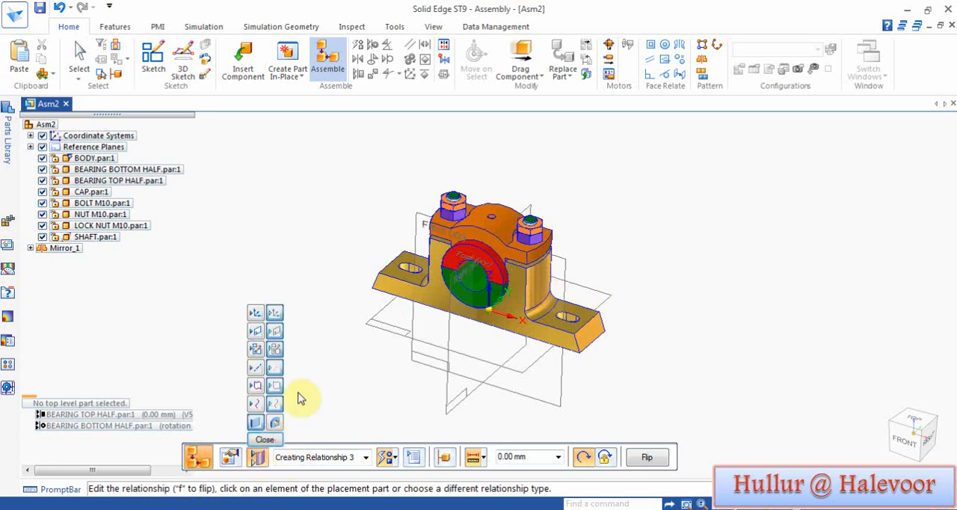
pyautogui.click(255, 334)
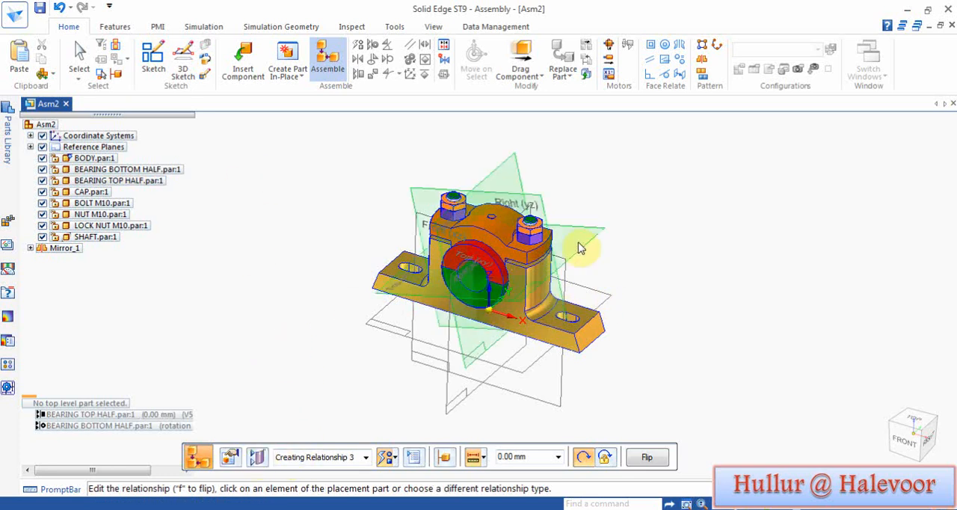
pyautogui.click(574, 316)
pyautogui.click(689, 318)
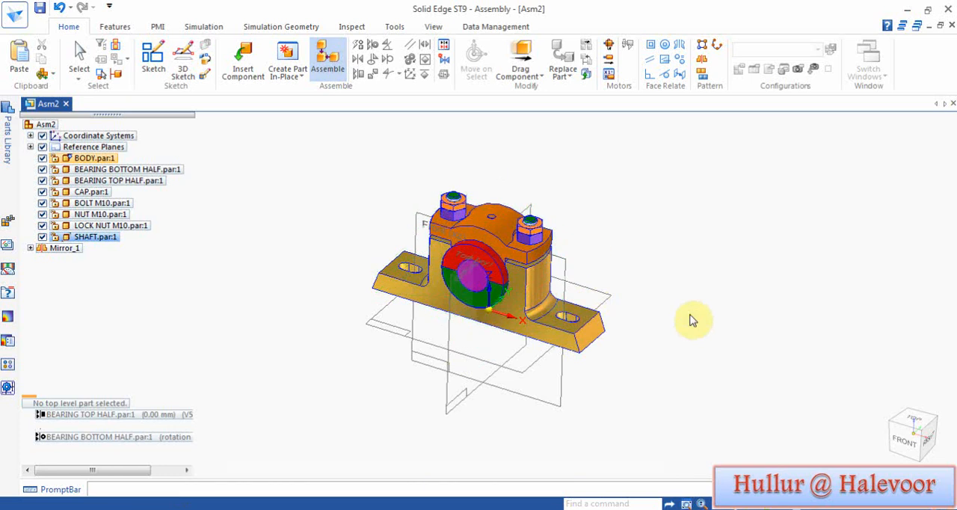
pyautogui.press('Escape')
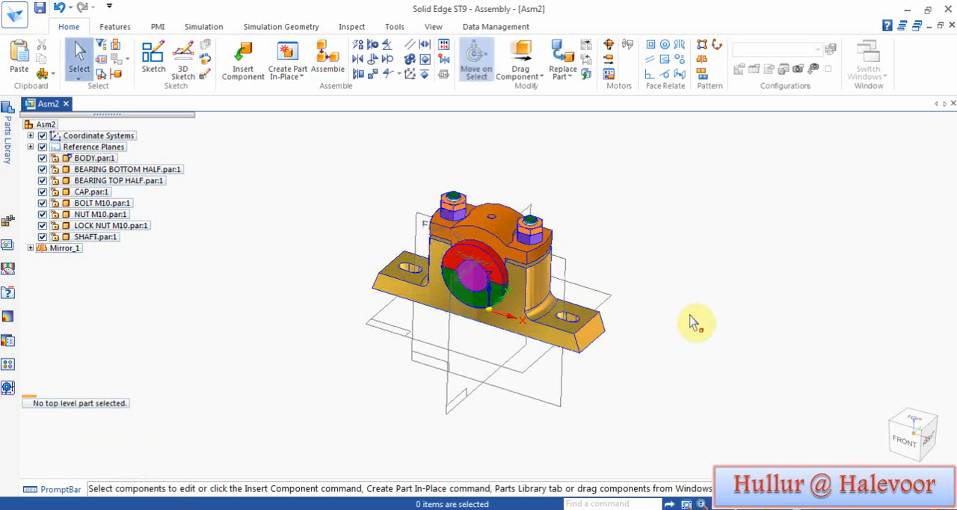
# Step: Hide the reference planes and save the assembly as p b assy in the P B ASSY folder
pyautogui.click(42, 147)
pyautogui.moveTo(740, 247); pyautogui.dragTo(734, 283, button='middle')
pyautogui.click(867, 422)
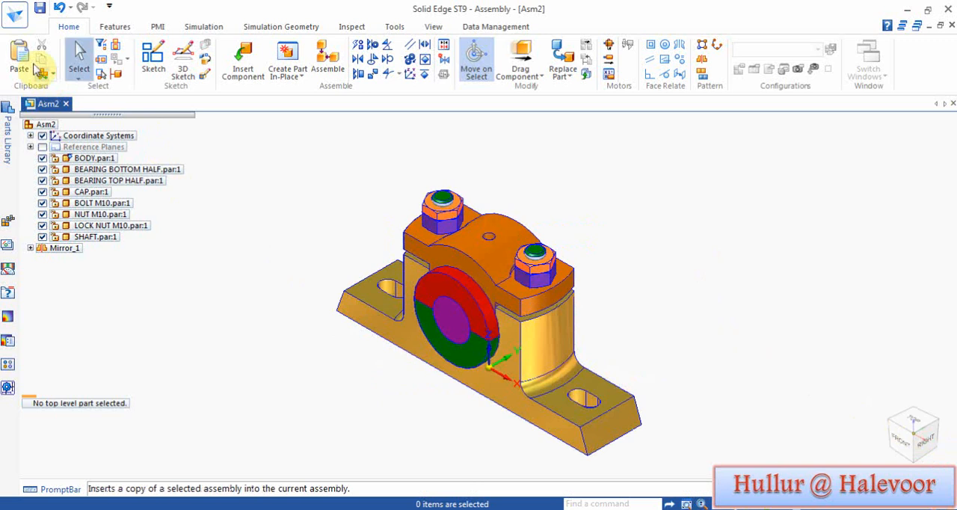
pyautogui.click(39, 9)
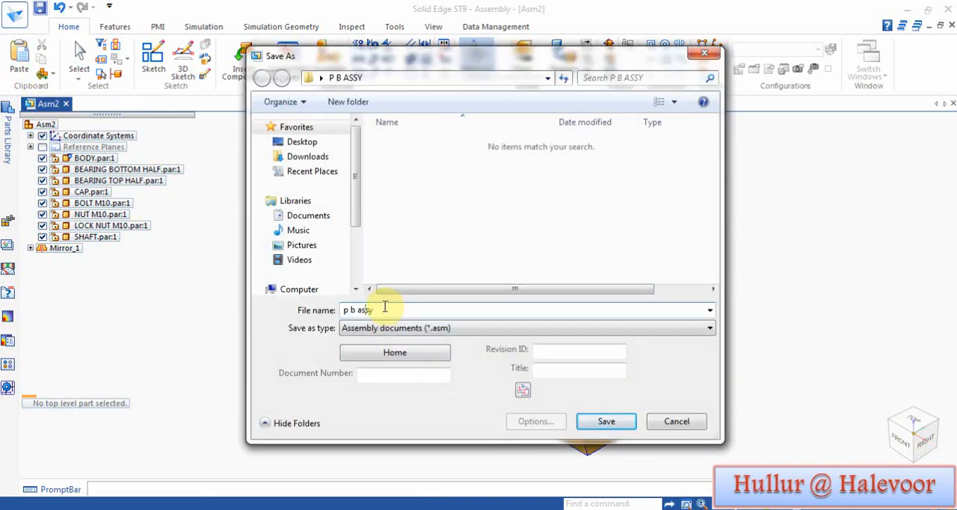
pyautogui.press('Return')
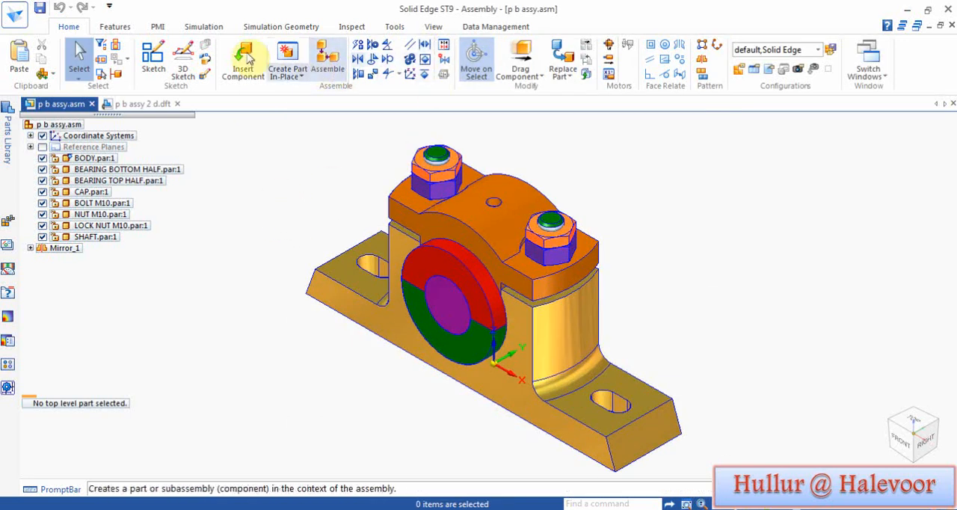
# Step: Start a section view on the body's bottom face and sketch a rectangle from the origin enclosing the body's front-right quarter
pyautogui.click(158, 27)
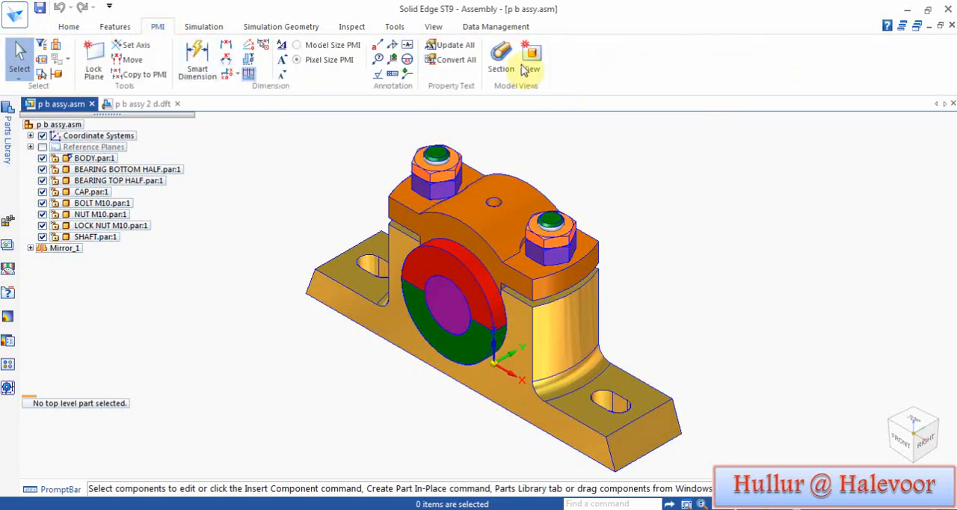
pyautogui.click(500, 56)
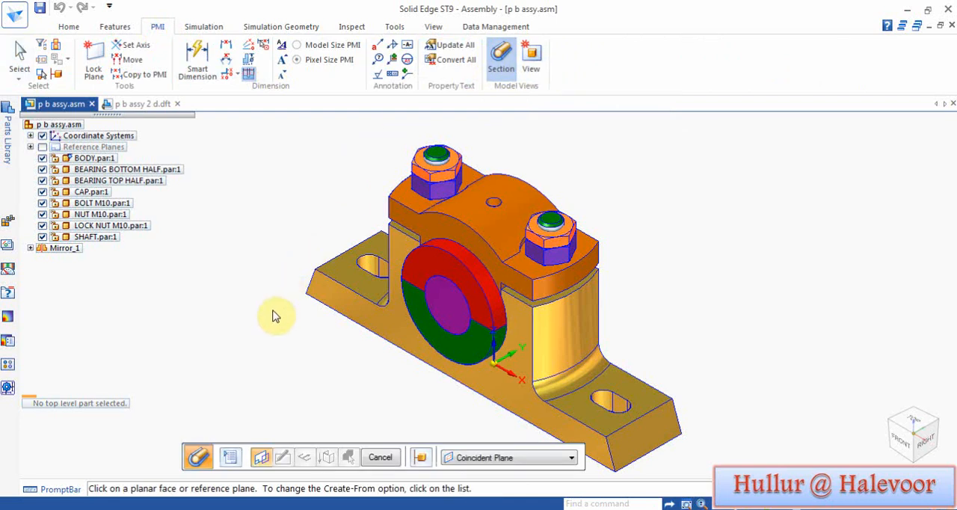
pyautogui.moveTo(274, 310); pyautogui.dragTo(308, 165, button='middle')
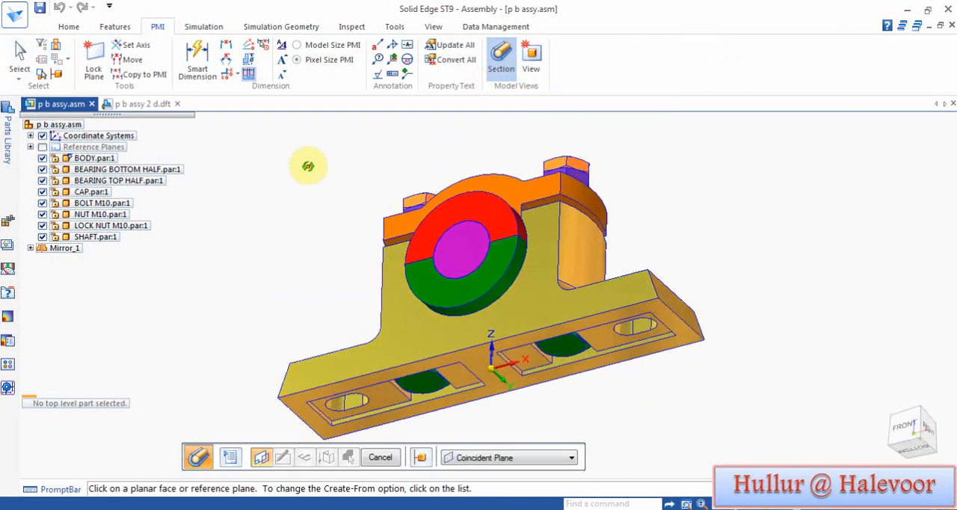
pyautogui.click(686, 336)
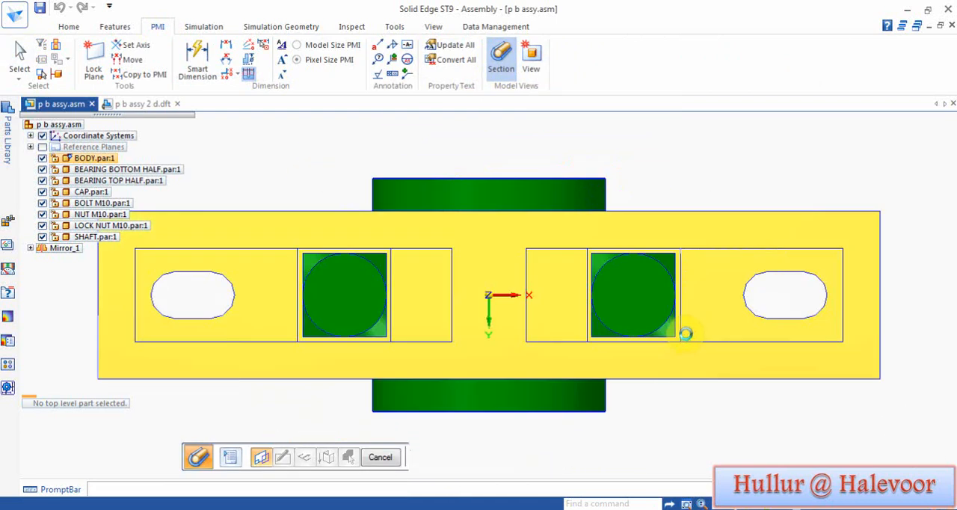
pyautogui.click(158, 59)
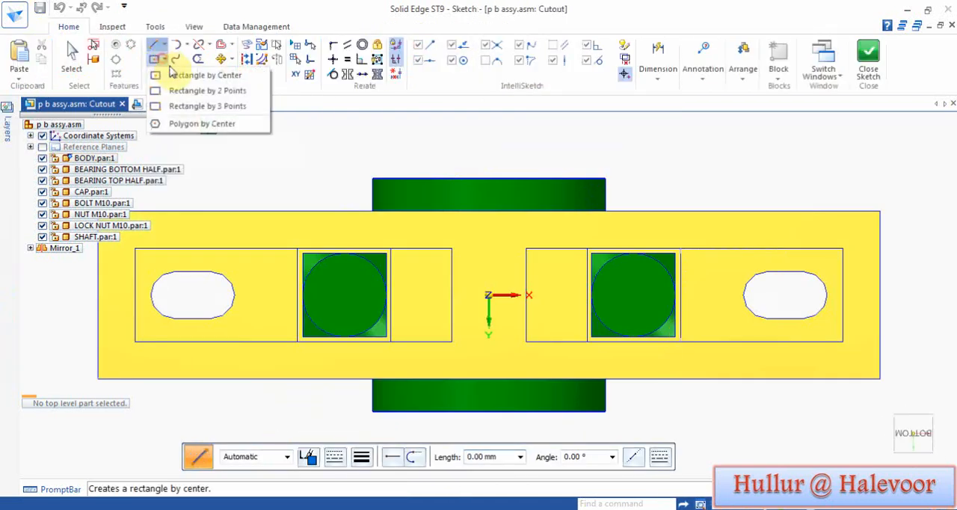
pyautogui.click(174, 102)
pyautogui.click(487, 295)
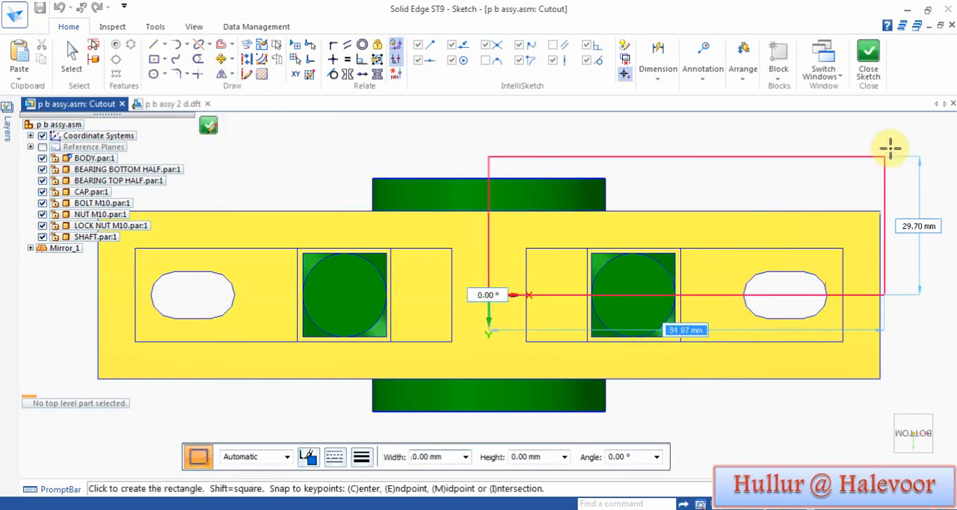
pyautogui.click(915, 135)
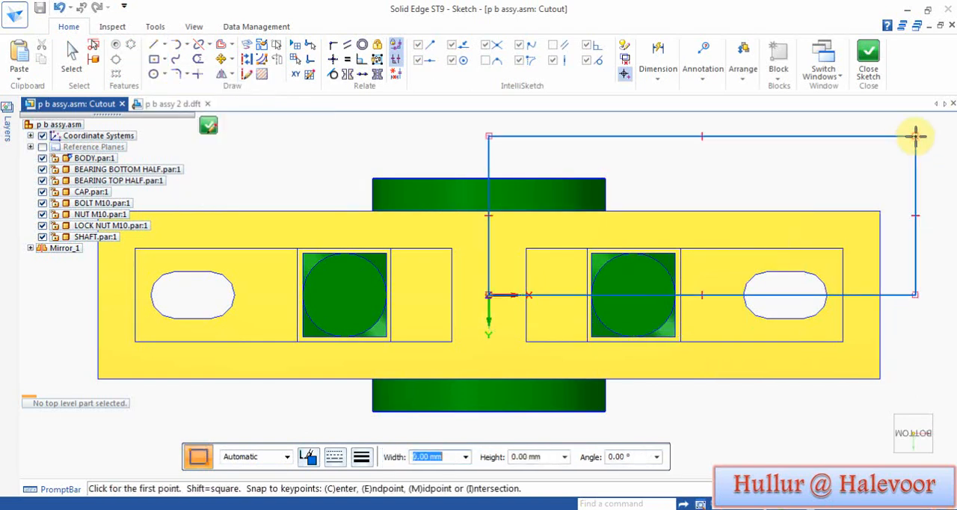
pyautogui.click(866, 63)
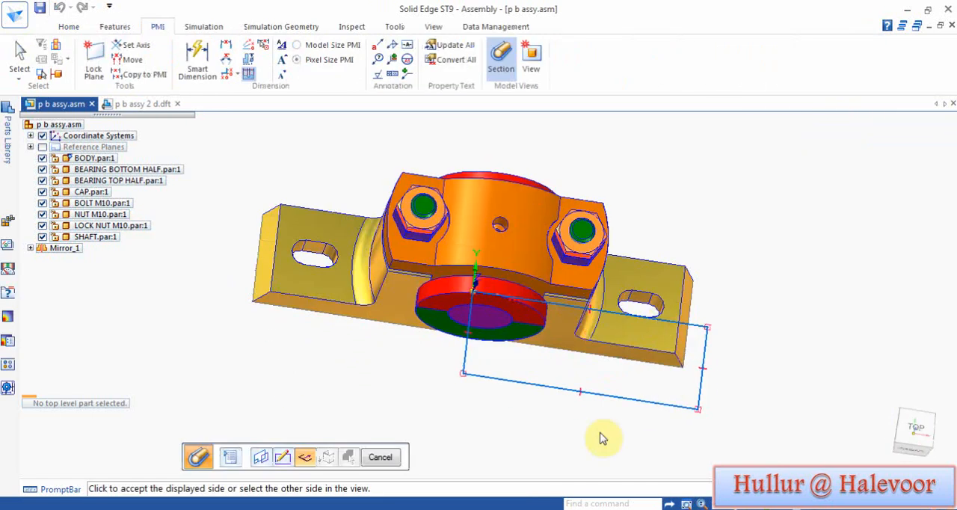
# Step: Cut inside the rectangle and extend the section upward about 103 mm, past the tops of the bolts
pyautogui.click(597, 373)
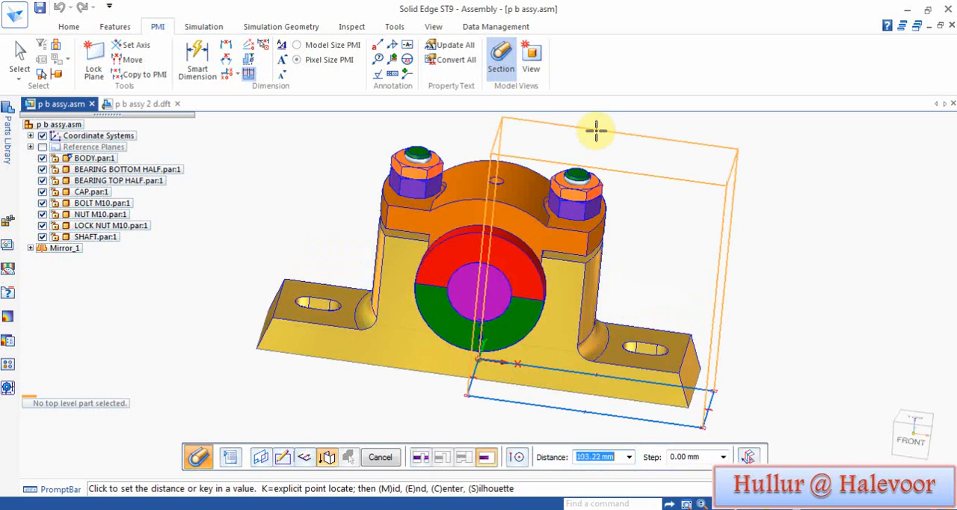
pyautogui.click(596, 131)
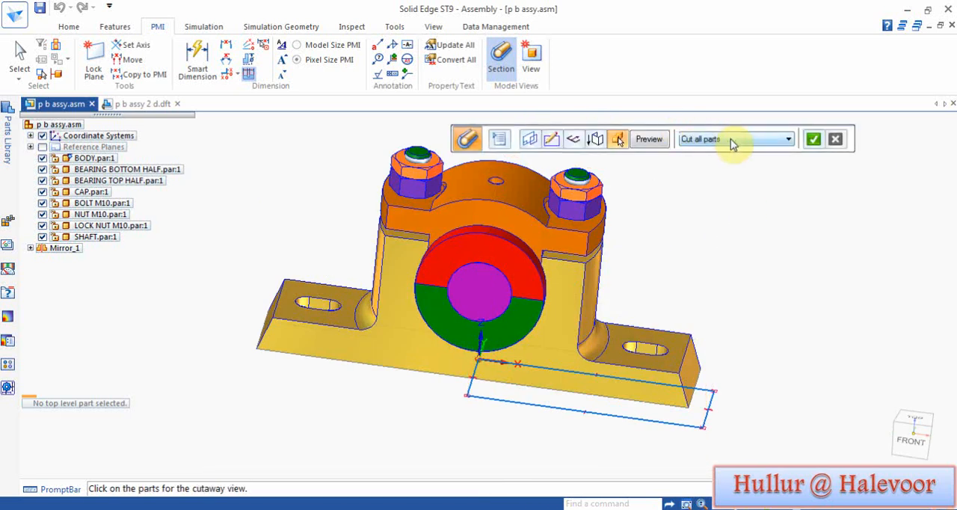
# Step: Set the section to cut only unselected parts and select the front-right bolt, nut and lock nut as the parts left uncut
pyautogui.click(787, 140)
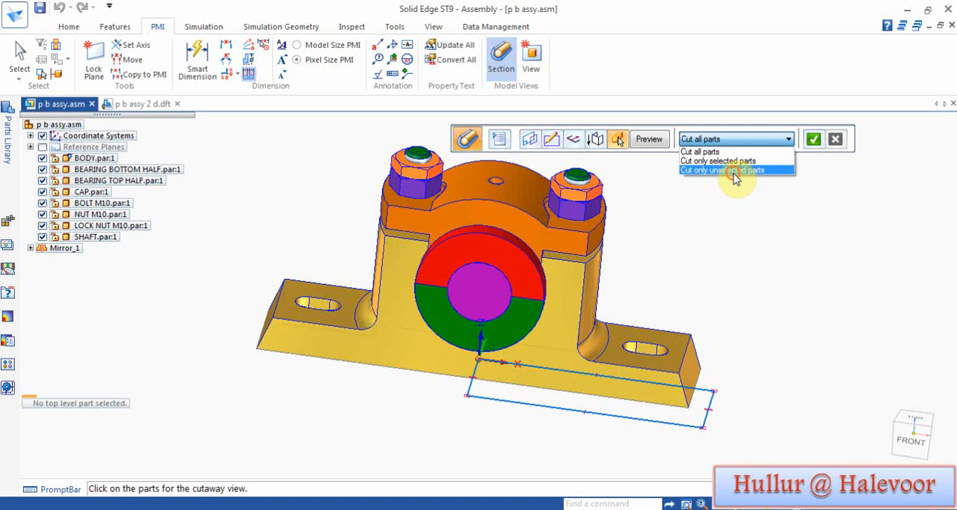
pyautogui.click(734, 171)
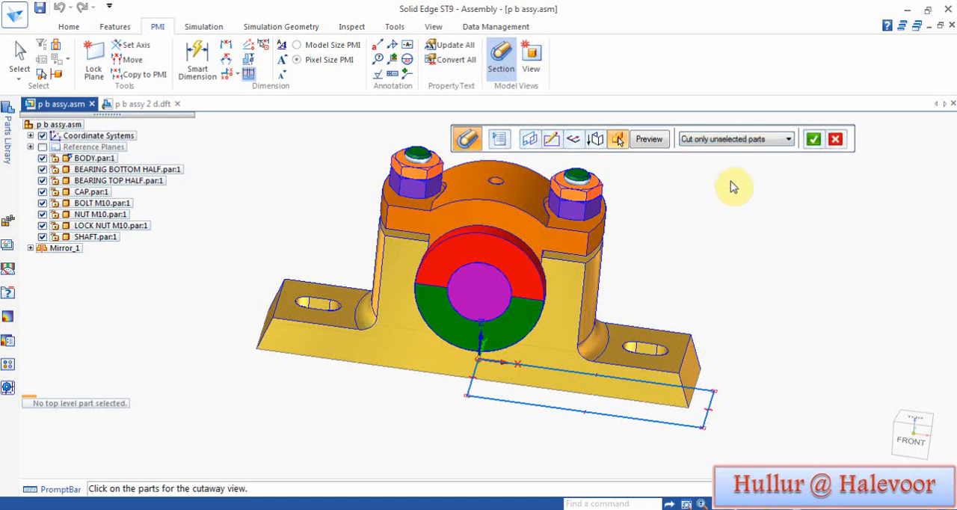
pyautogui.click(581, 183)
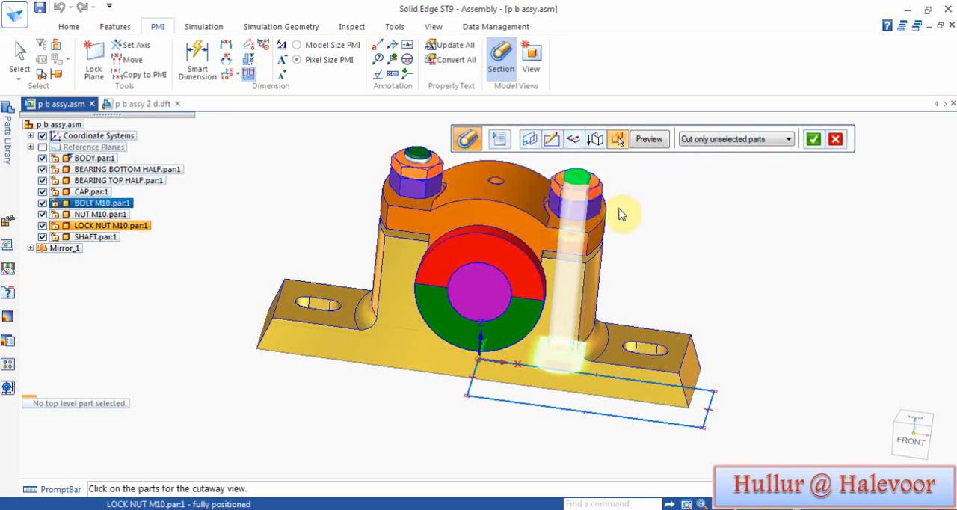
pyautogui.click(612, 224)
pyautogui.click(598, 216)
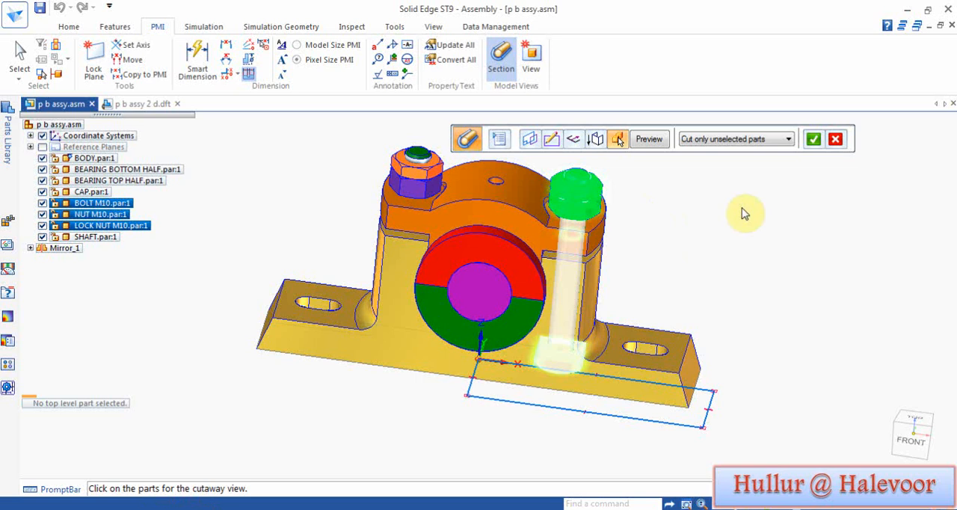
pyautogui.click(814, 142)
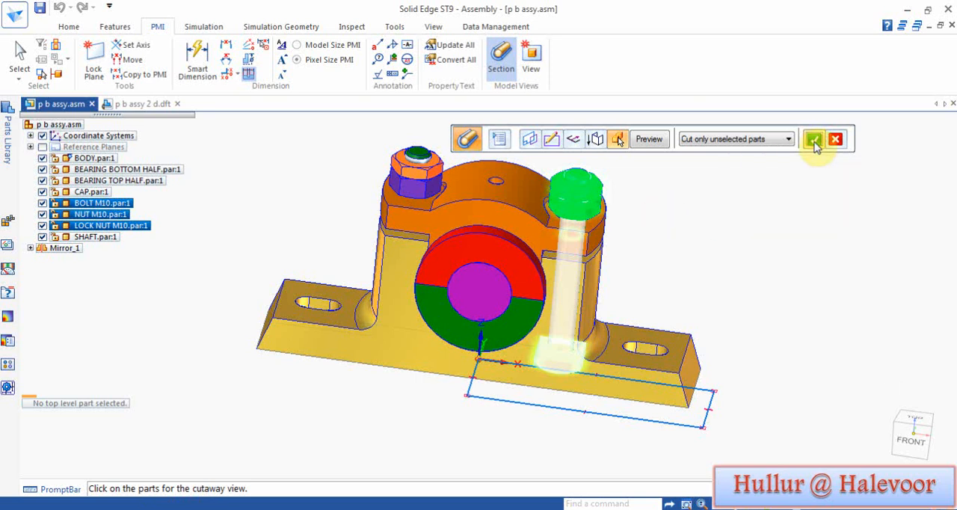
# Step: Preview and finish the section view, and show the cutaway assembly in isometric orientation
pyautogui.click(649, 139)
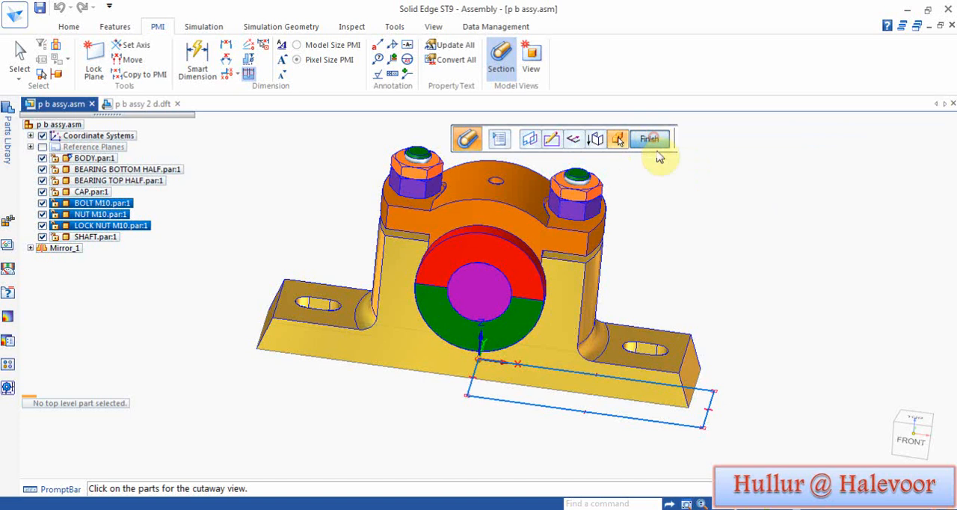
pyautogui.moveTo(663, 153); pyautogui.dragTo(772, 291, button='middle')
pyautogui.click(649, 142)
pyautogui.hotkey('ctrl', 'i')
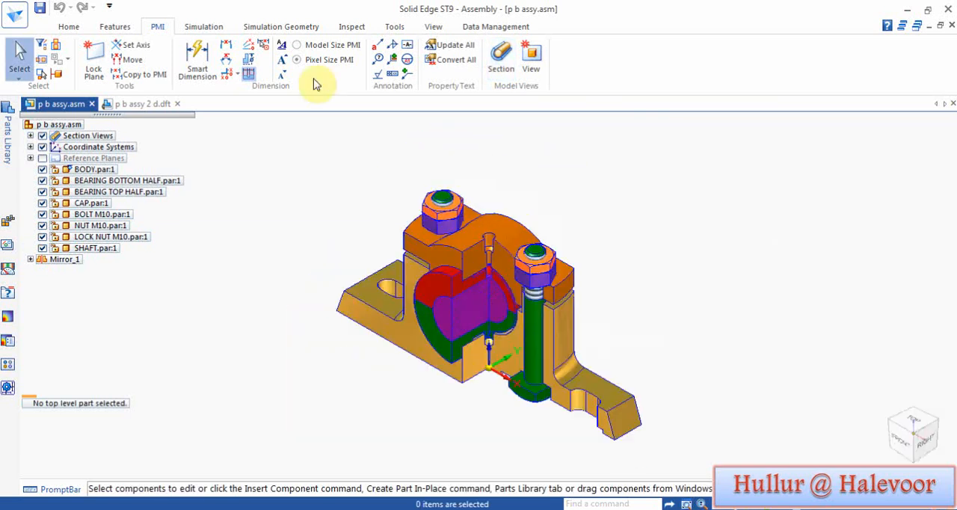
# Step: Examine the sectioned assembly in front and top views, and return to the isometric view
pyautogui.click(434, 28)
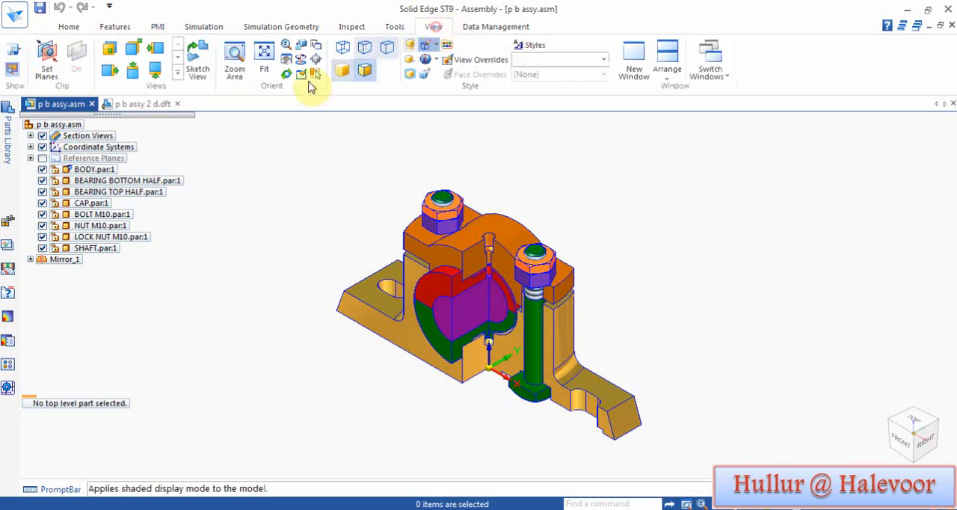
pyautogui.click(109, 51)
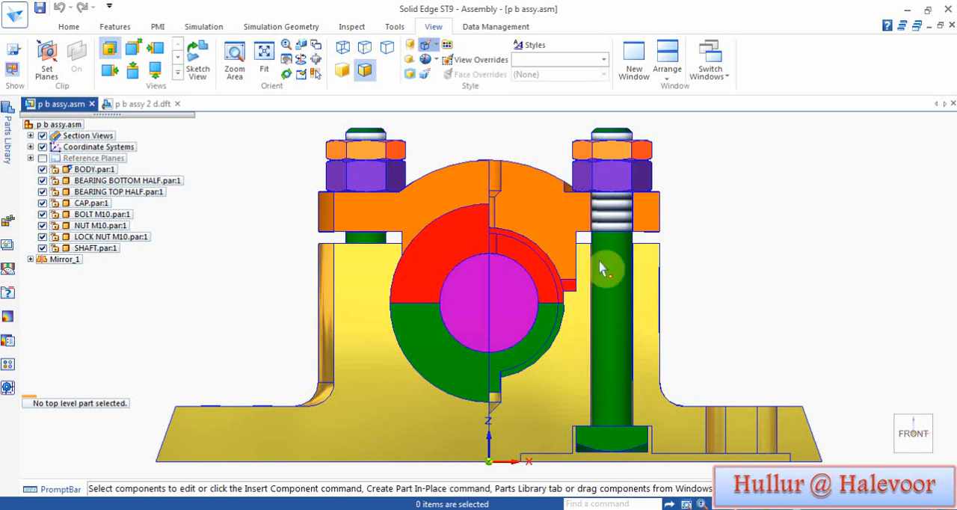
pyautogui.click(130, 79)
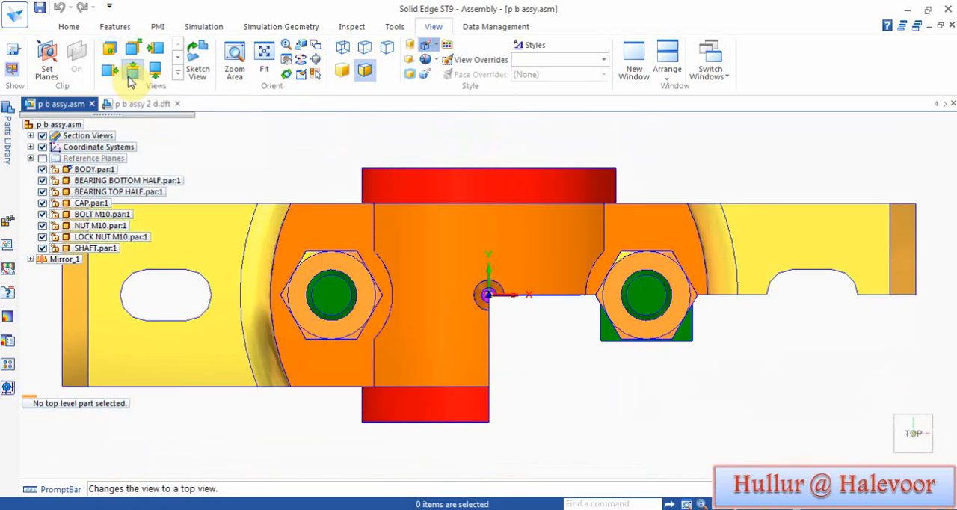
pyautogui.click(109, 50)
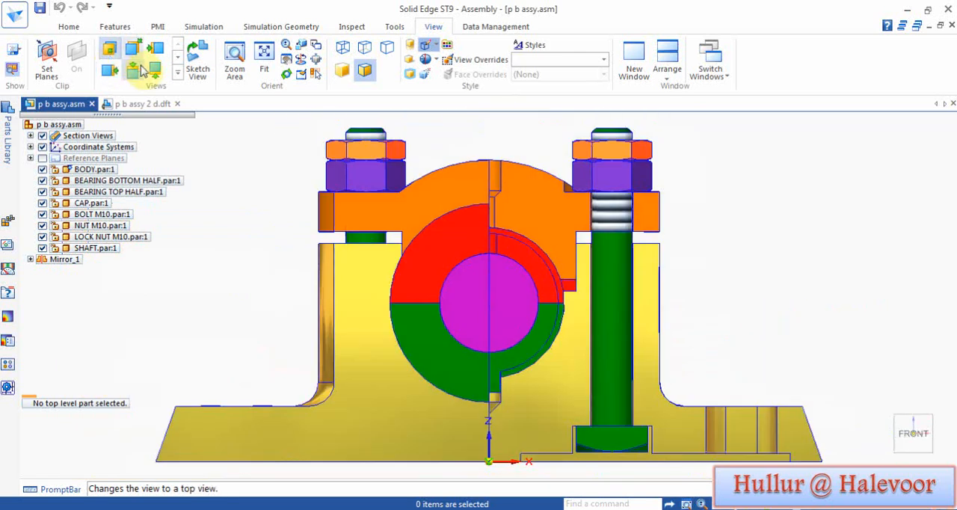
pyautogui.click(933, 423)
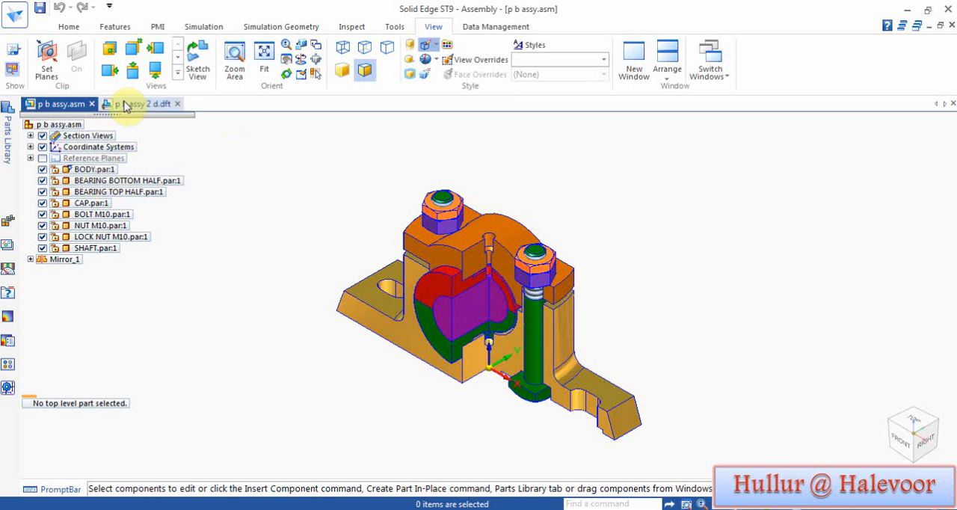
# Step: Create a drawing of the p b assy assembly from the iso metric draft.dft template, running the drawing view creation wizard
pyautogui.click(69, 26)
pyautogui.click(233, 178)
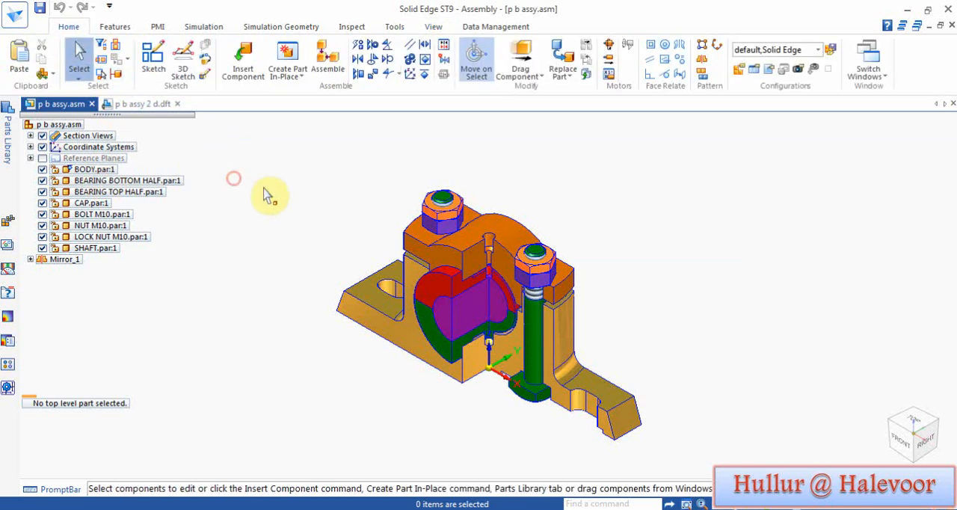
pyautogui.click(53, 124)
pyautogui.rightClick(53, 128)
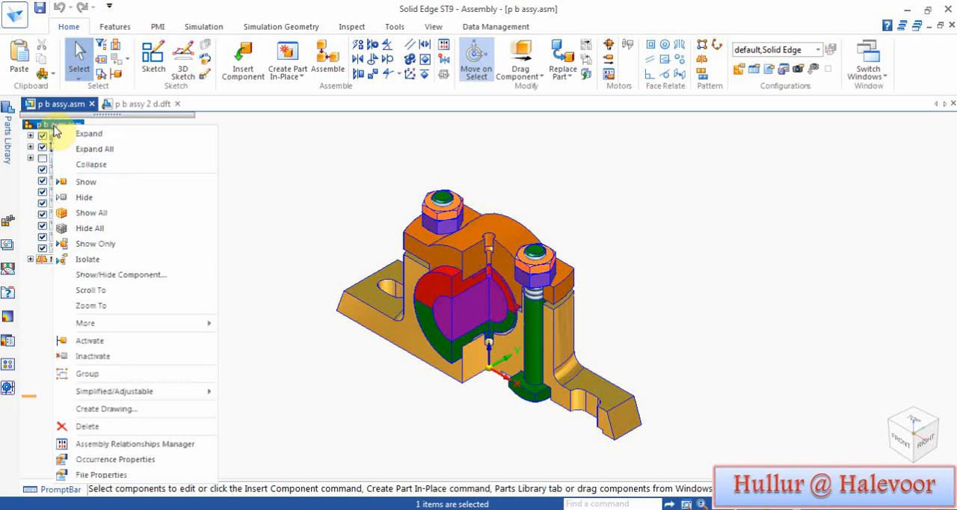
pyautogui.click(141, 409)
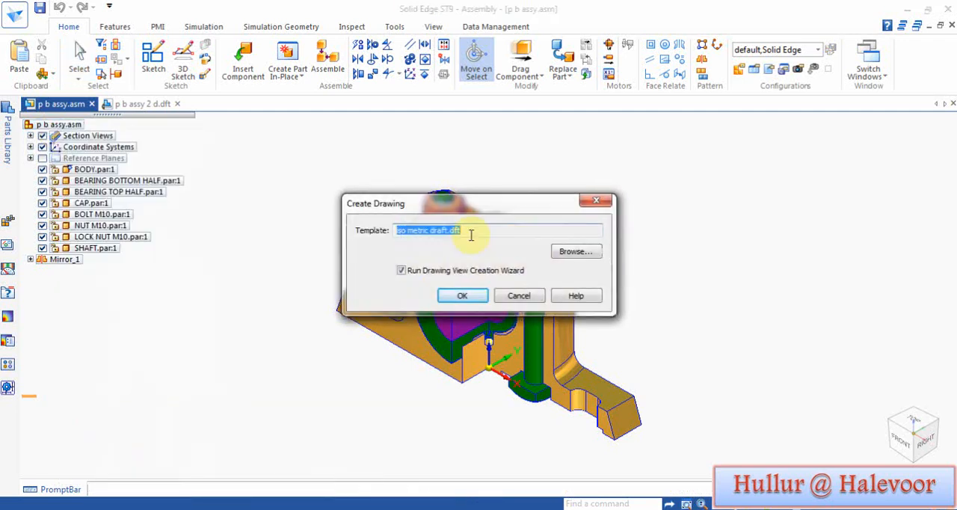
pyautogui.click(471, 296)
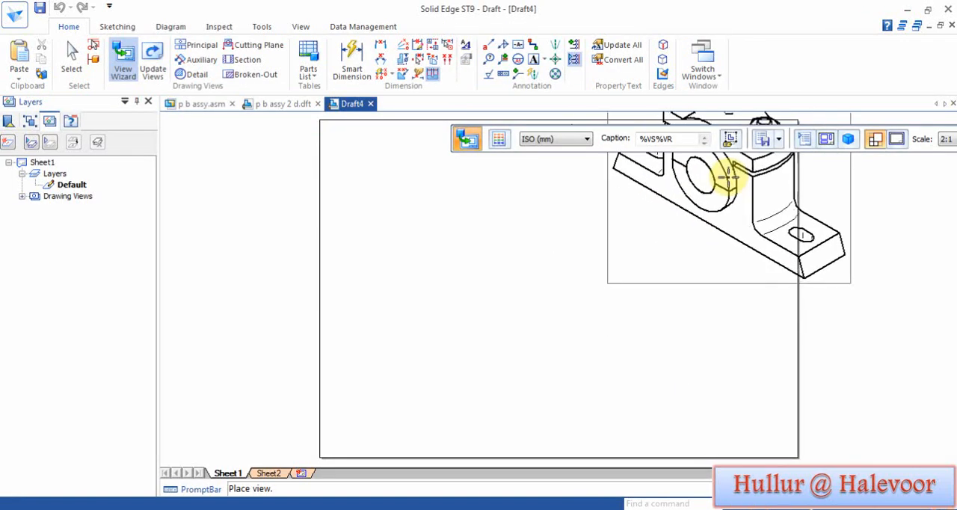
# Step: Lay out a front primary view with its top and pictorial views, and place them on the sheet at scale 1.5
pyautogui.click(825, 141)
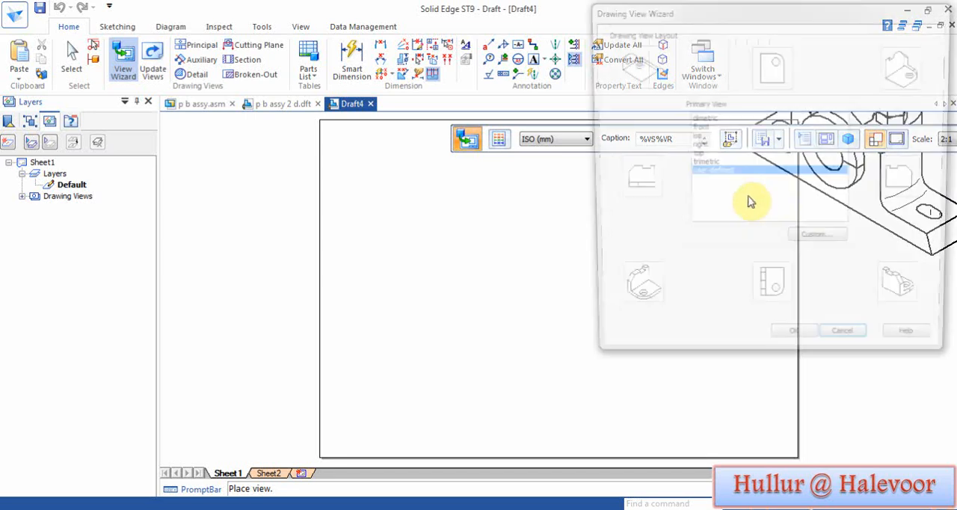
pyautogui.click(704, 132)
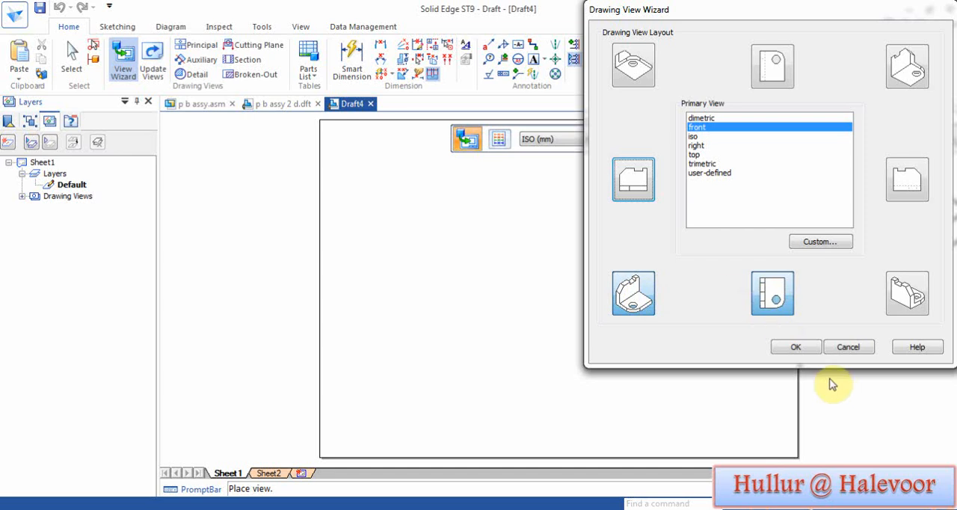
pyautogui.click(796, 347)
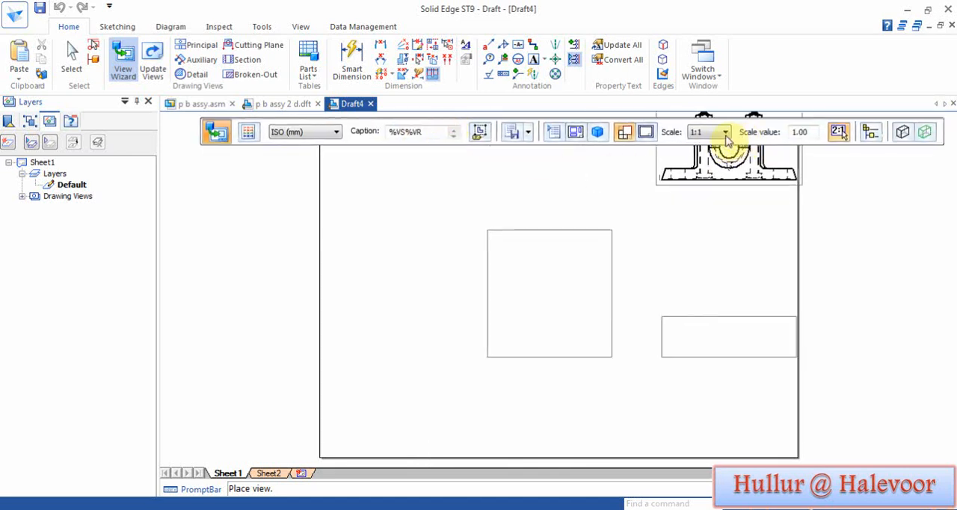
pyautogui.moveTo(814, 136); pyautogui.dragTo(754, 165)
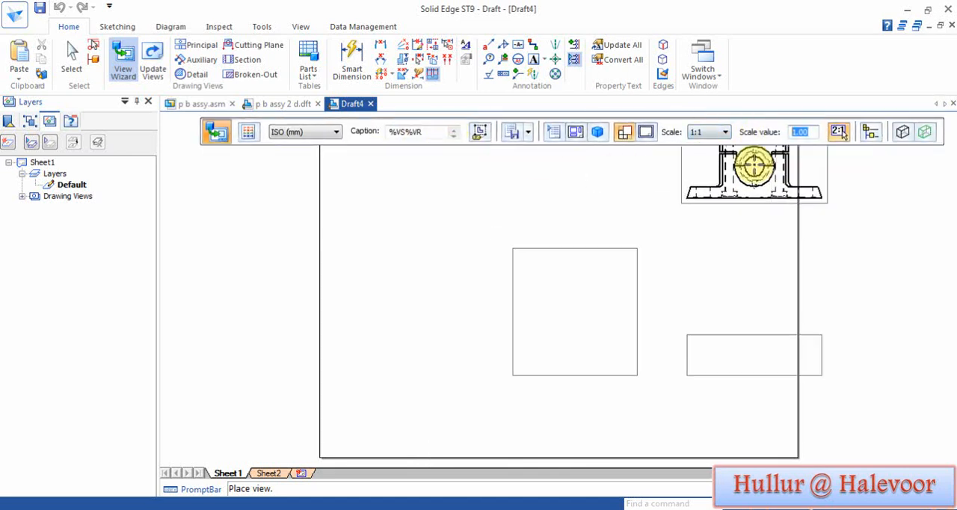
pyautogui.press('Return')
pyautogui.click(507, 223)
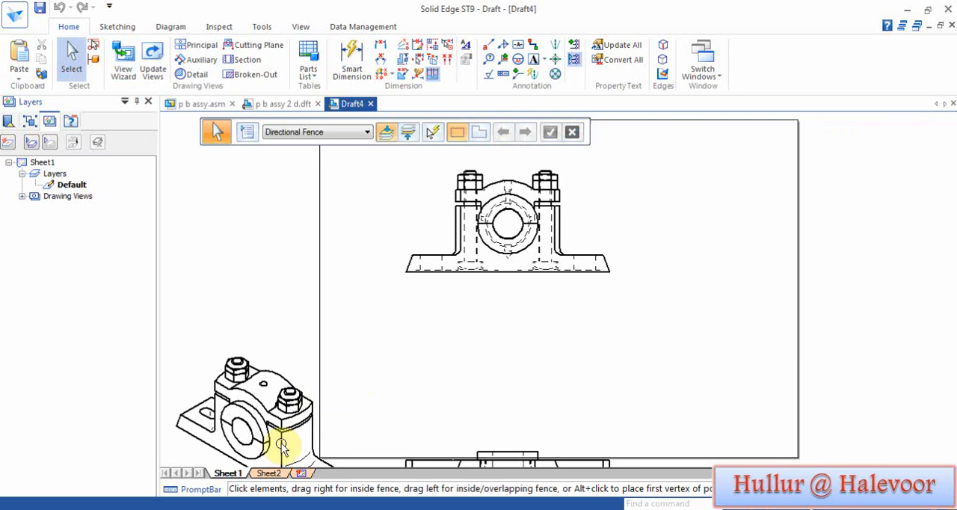
# Step: Arrange the views inside the sheet, with the pictorial view beside the front view and the top view beneath it
pyautogui.moveTo(282, 445); pyautogui.dragTo(727, 216)
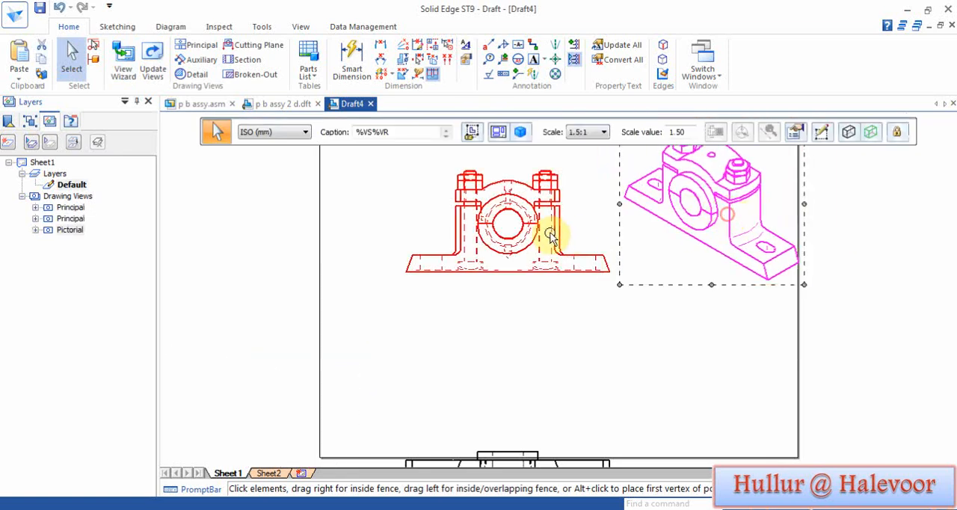
pyautogui.moveTo(551, 239); pyautogui.dragTo(494, 235)
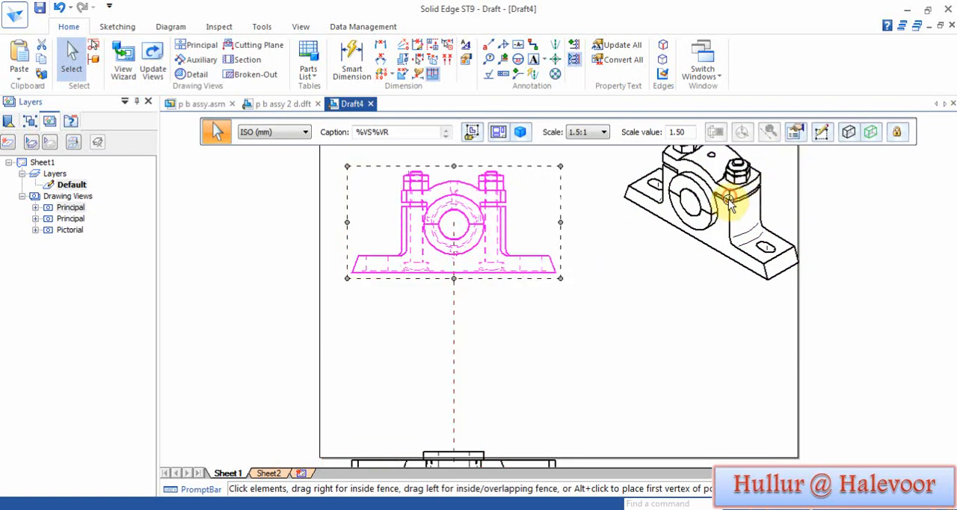
pyautogui.moveTo(725, 203); pyautogui.dragTo(700, 226)
pyautogui.moveTo(486, 465); pyautogui.dragTo(496, 342)
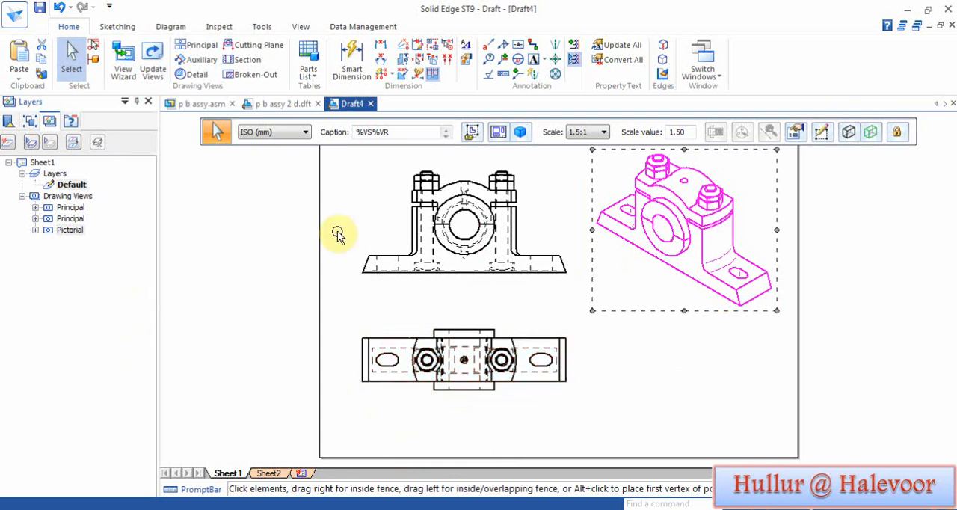
# Step: Enable Section 1 A in the front view's properties and update the drawing views to apply the section
pyautogui.click(352, 210)
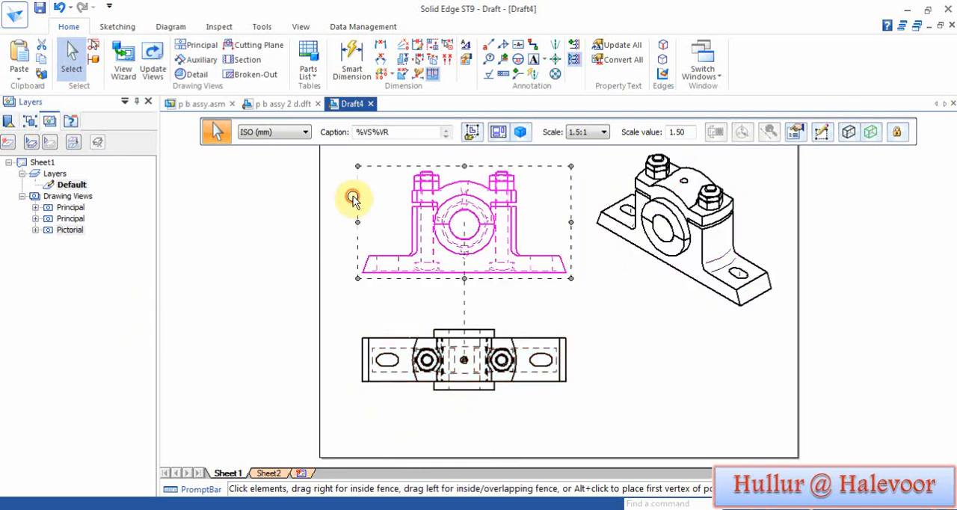
pyautogui.rightClick(491, 250)
pyautogui.click(557, 497)
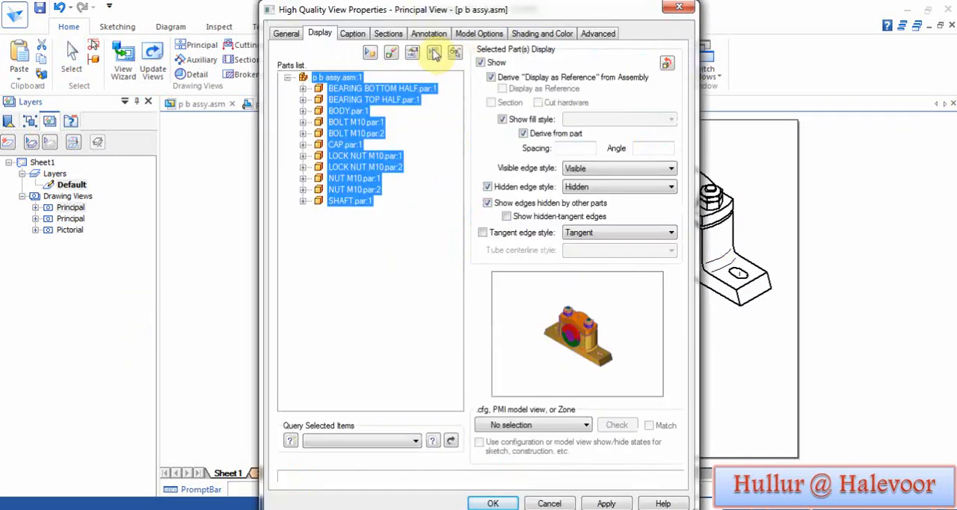
pyautogui.click(388, 34)
pyautogui.click(301, 71)
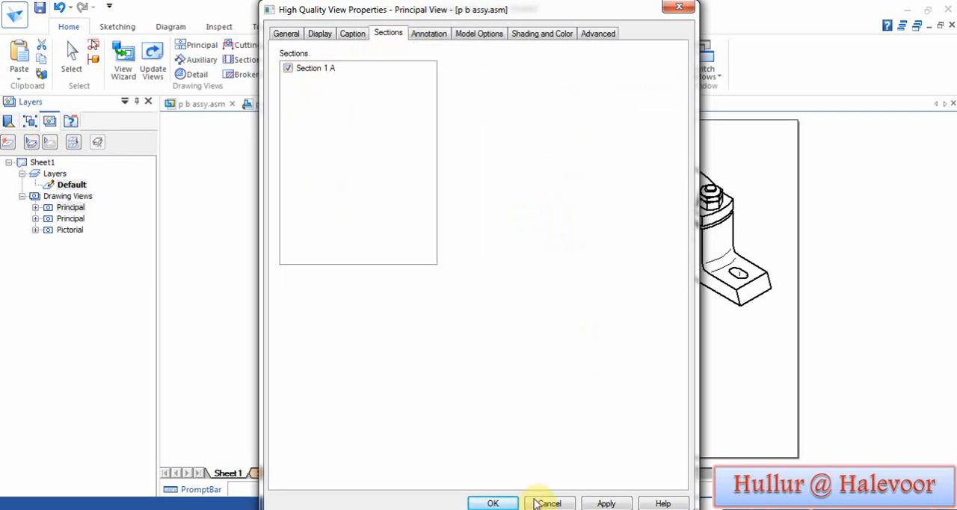
pyautogui.click(493, 503)
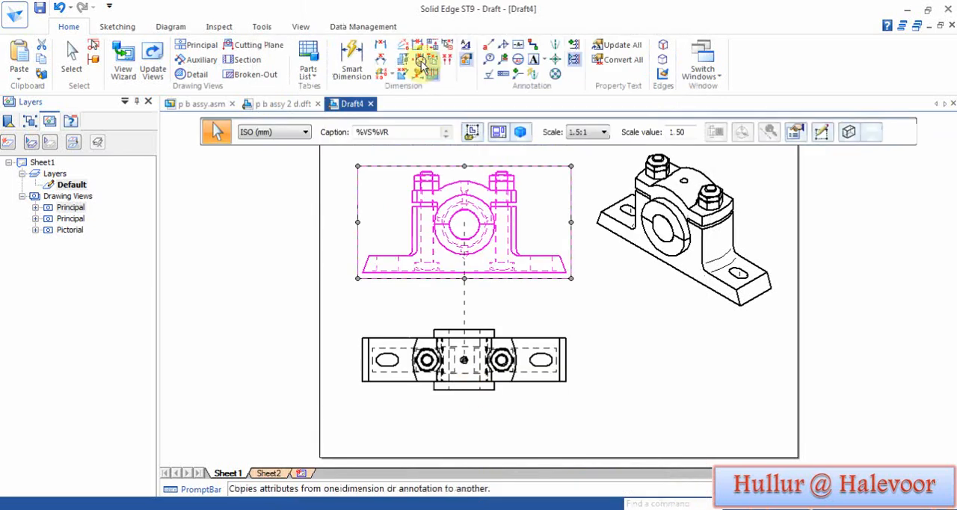
pyautogui.click(157, 63)
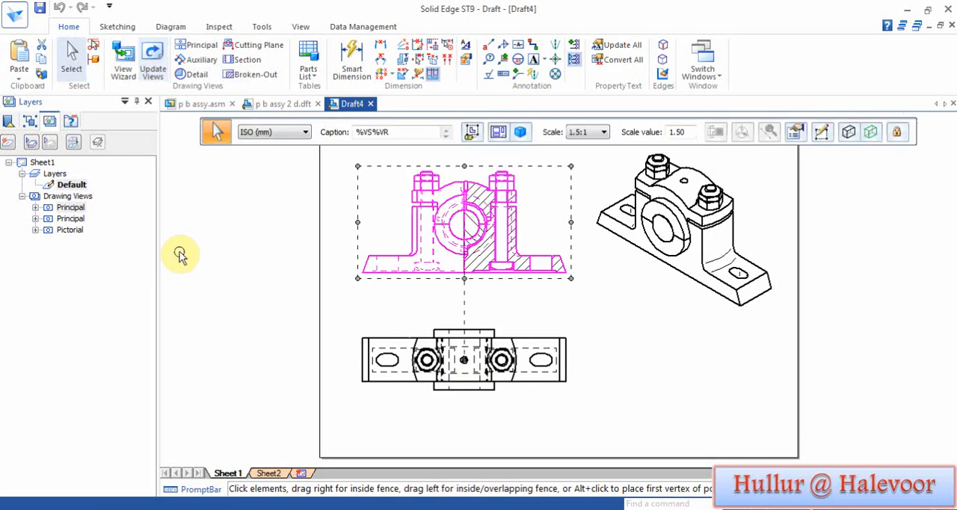
pyautogui.click(662, 346)
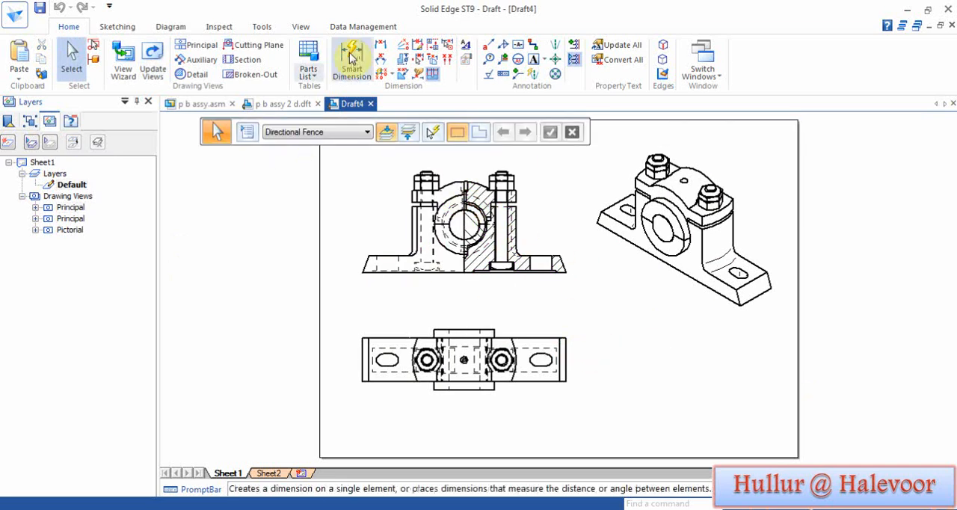
# Step: Create a parts list with balloons from the front view and place the table below the pictorial view
pyautogui.click(308, 55)
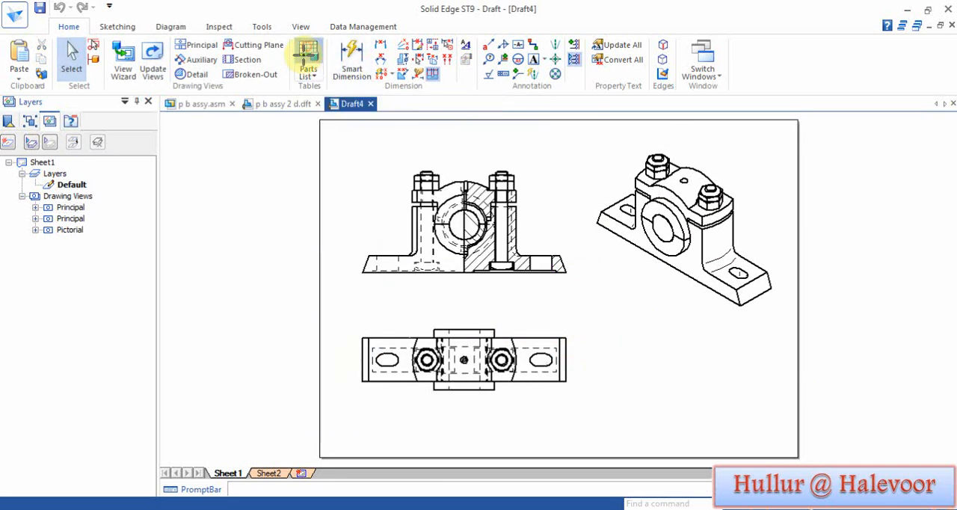
pyautogui.click(483, 207)
pyautogui.click(636, 341)
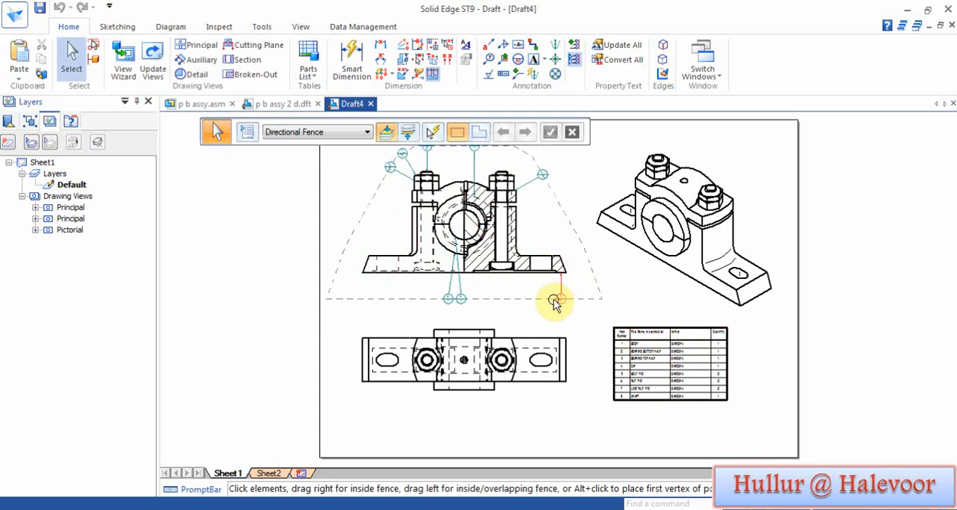
# Step: Open the parts list's properties and delete its Author column
pyautogui.click(688, 358)
pyautogui.rightClick(686, 359)
pyautogui.click(707, 480)
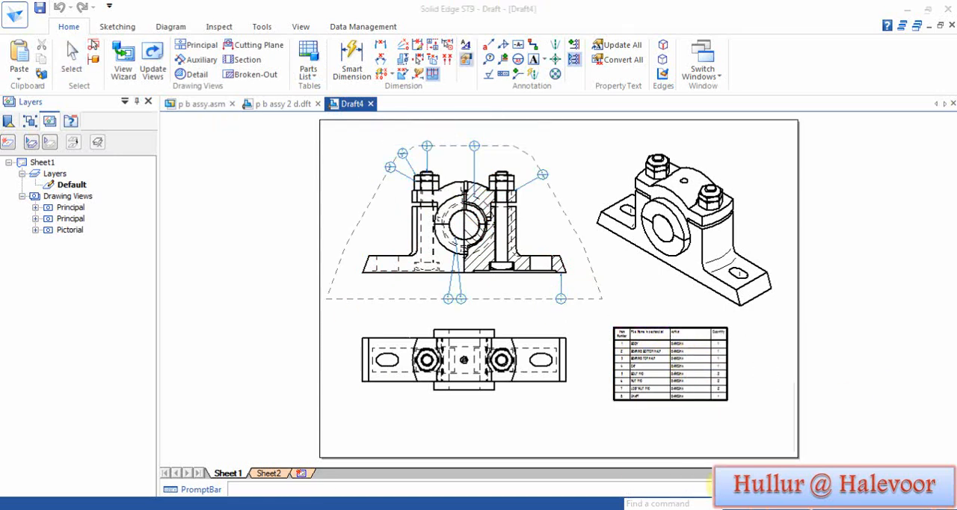
pyautogui.click(308, 125)
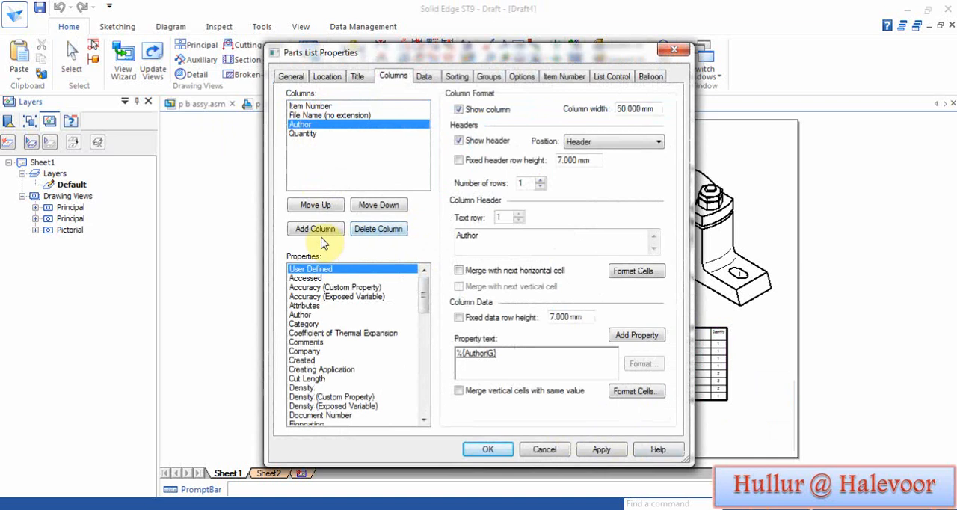
pyautogui.click(378, 228)
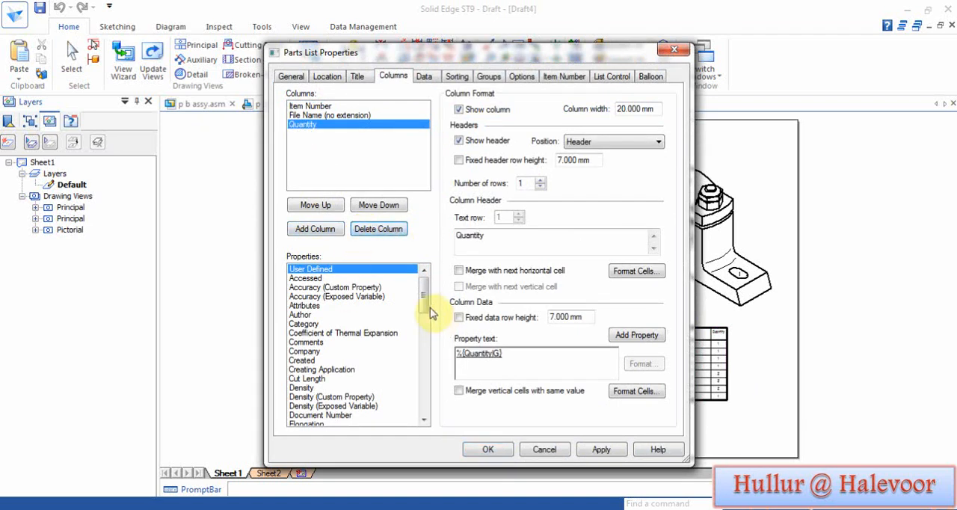
# Step: Add a Material column after Quantity in the parts list and apply the table properties
pyautogui.moveTo(424, 299); pyautogui.dragTo(425, 364)
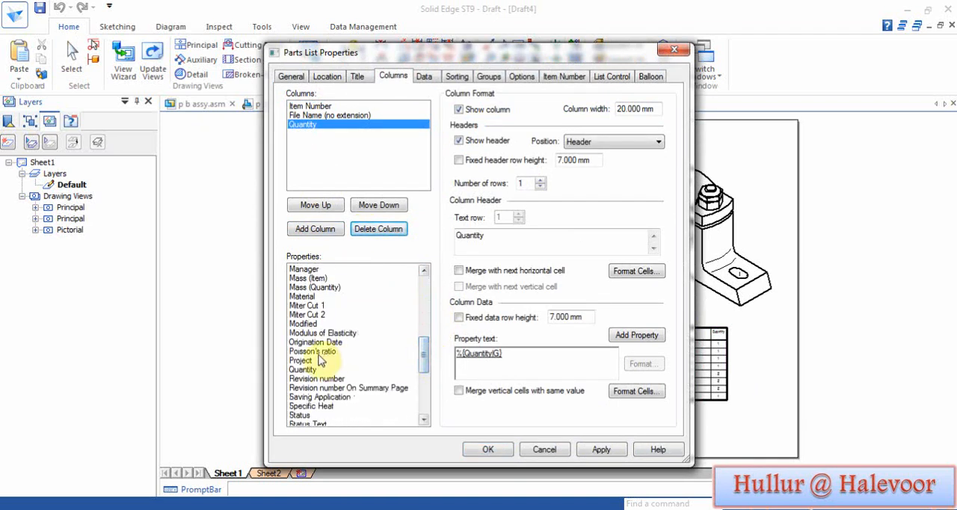
pyautogui.click(306, 296)
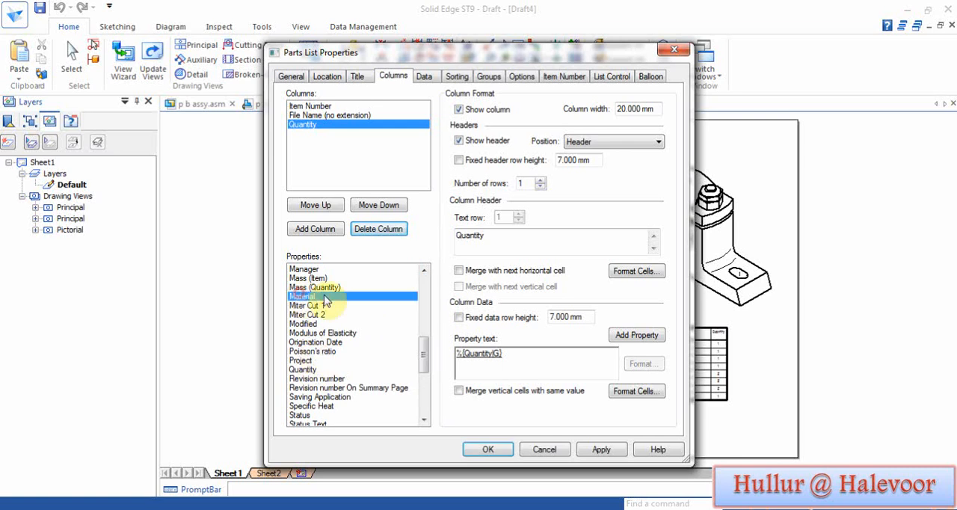
pyautogui.click(323, 231)
pyautogui.click(601, 449)
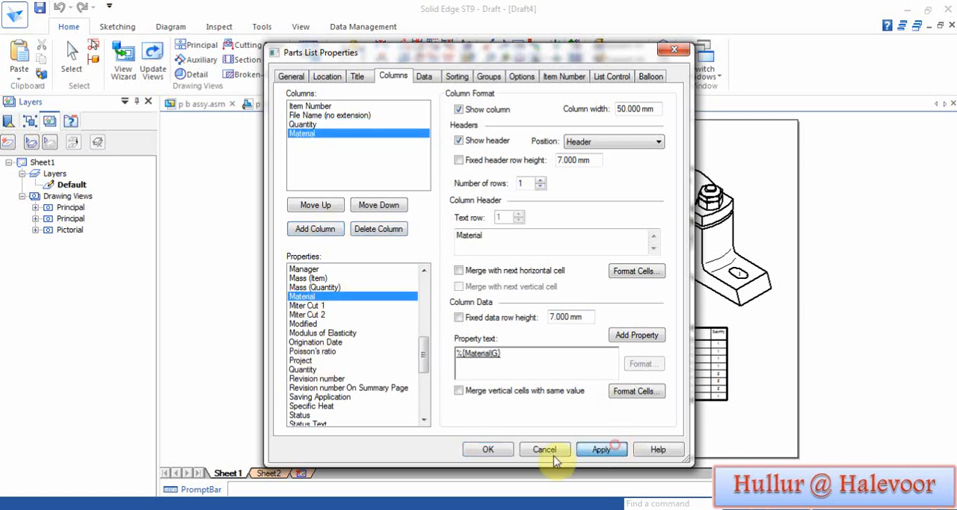
pyautogui.click(499, 454)
# Step: Set the pictorial view's shading to Grayscale Shaded and update the drawing views
pyautogui.click(777, 254)
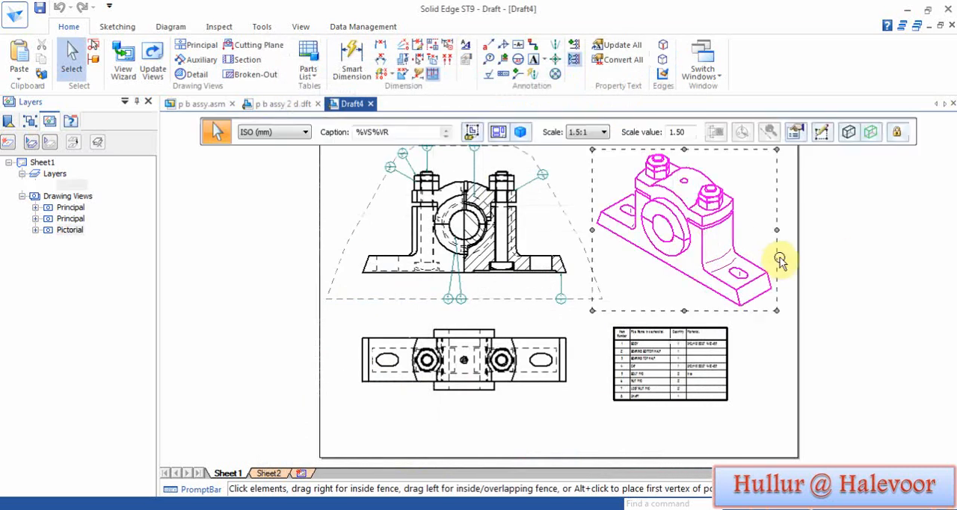
pyautogui.click(849, 132)
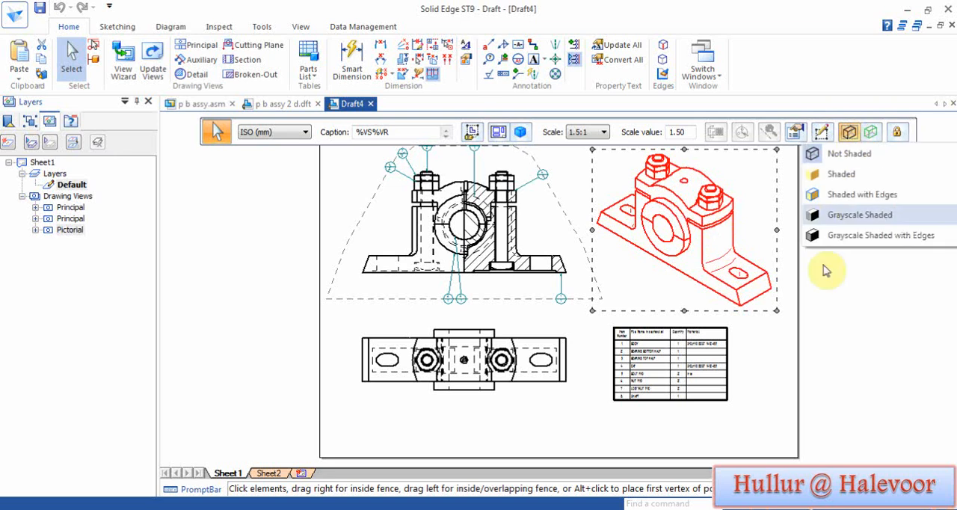
pyautogui.click(828, 216)
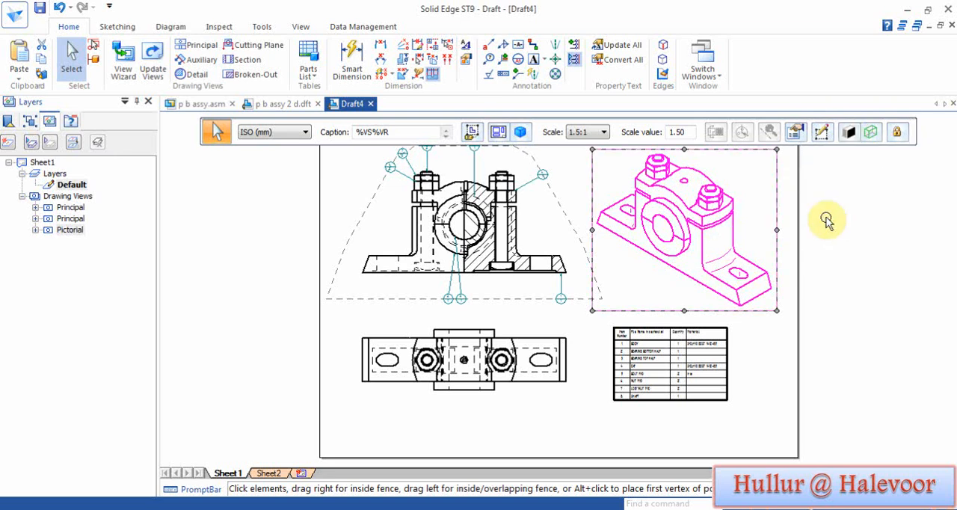
pyautogui.click(152, 67)
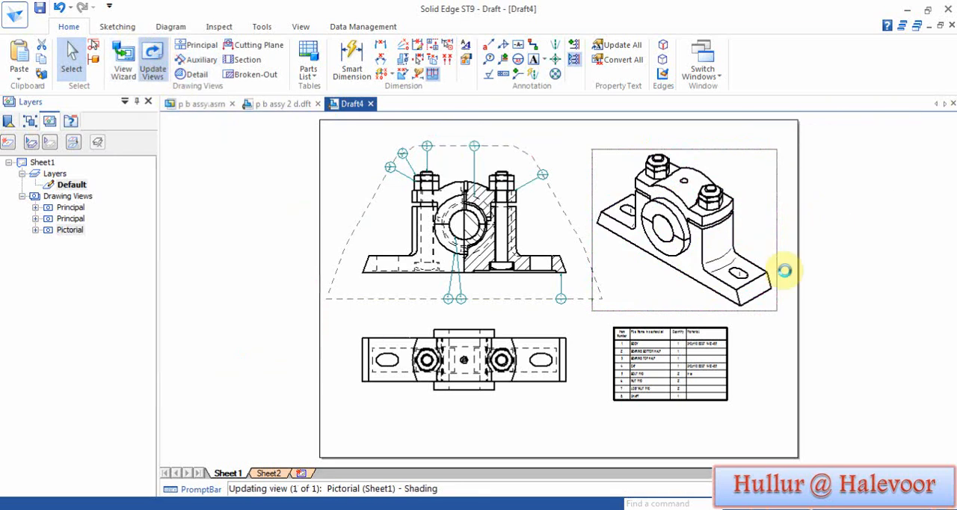
pyautogui.moveTo(409, 119); pyautogui.dragTo(461, 436)
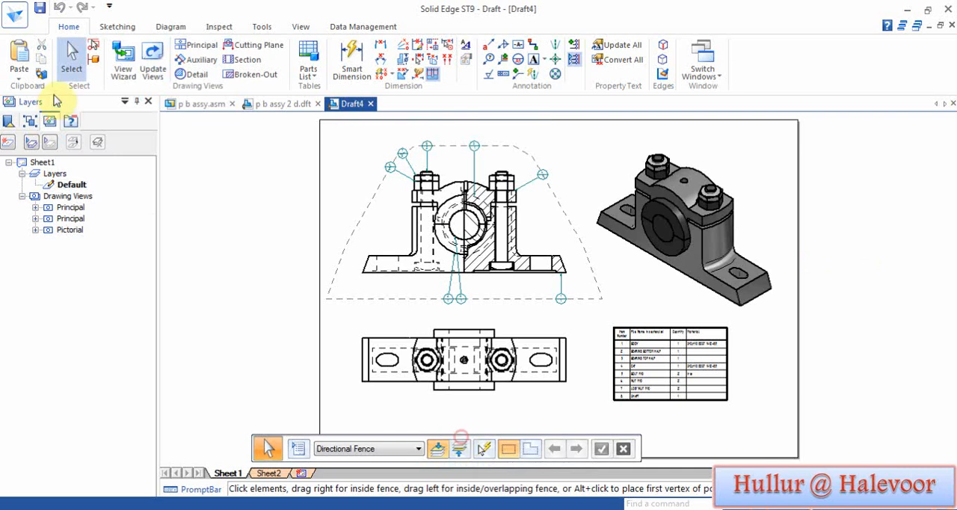